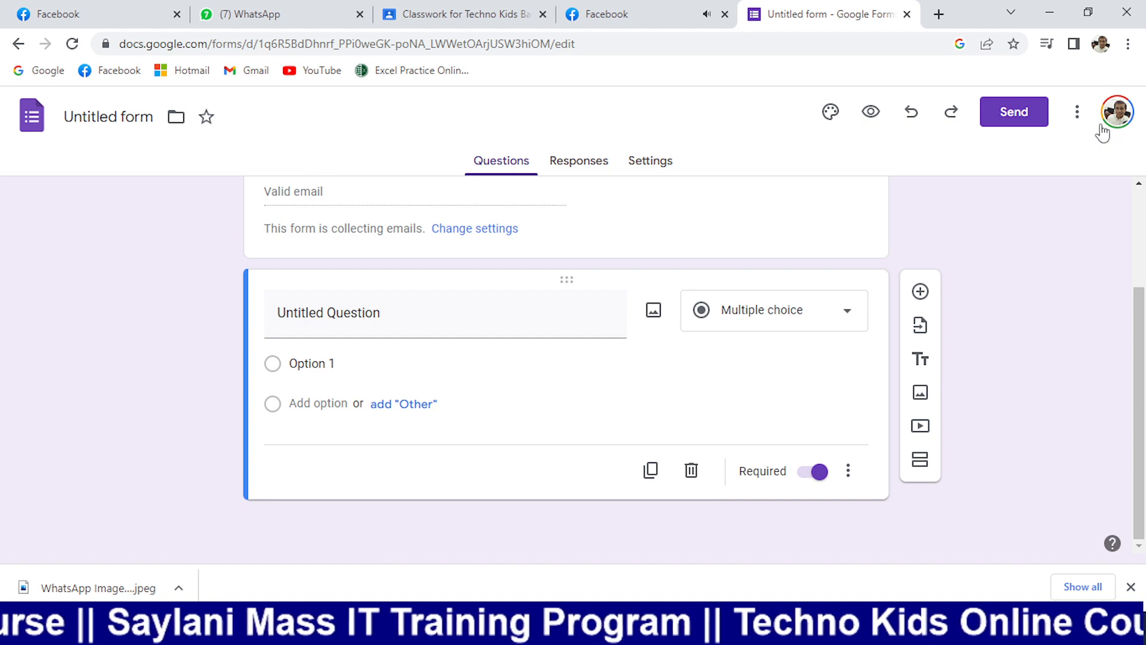
- Leave the untitled form and return to the Google Forms home page with the recent forms
{"action": "left_click", "coordinate": [1077, 112]}
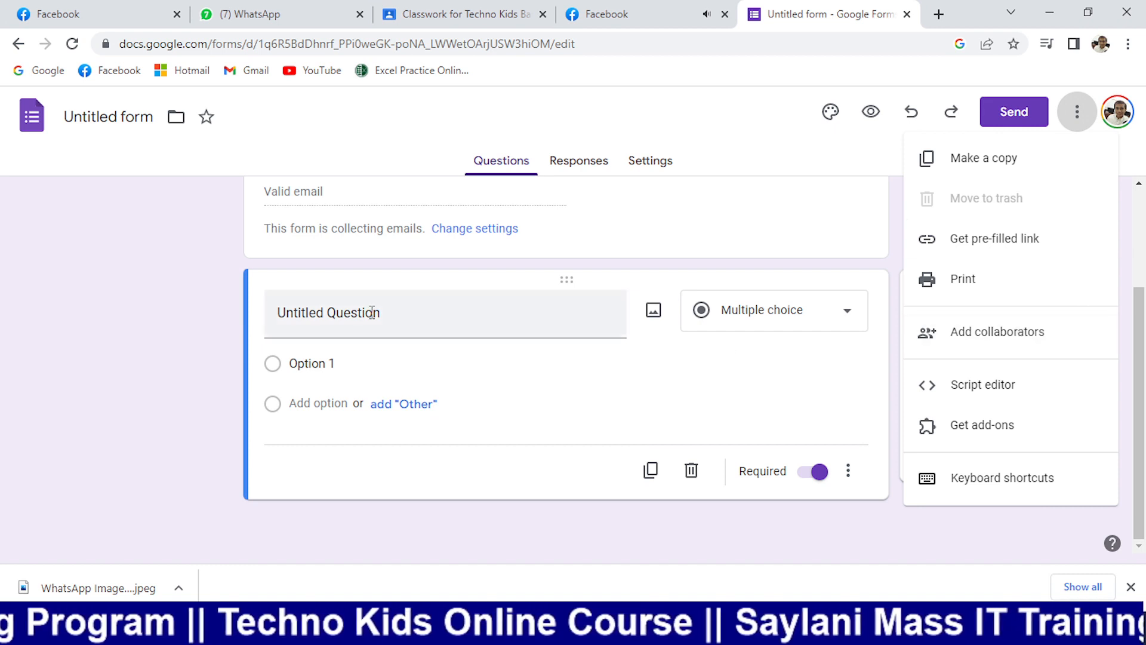
{"action": "left_click", "coordinate": [178, 307]}
{"action": "scroll", "coordinate": [74, 154], "scroll_direction": "up", "scroll_amount": 3}
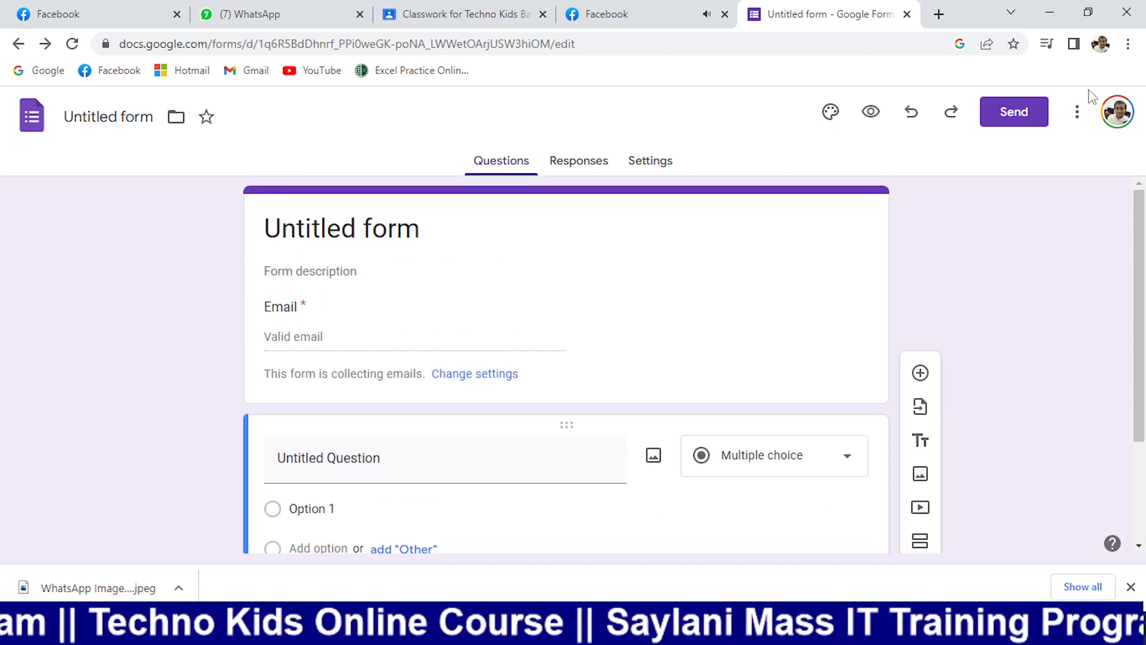
{"action": "left_click", "coordinate": [1078, 111]}
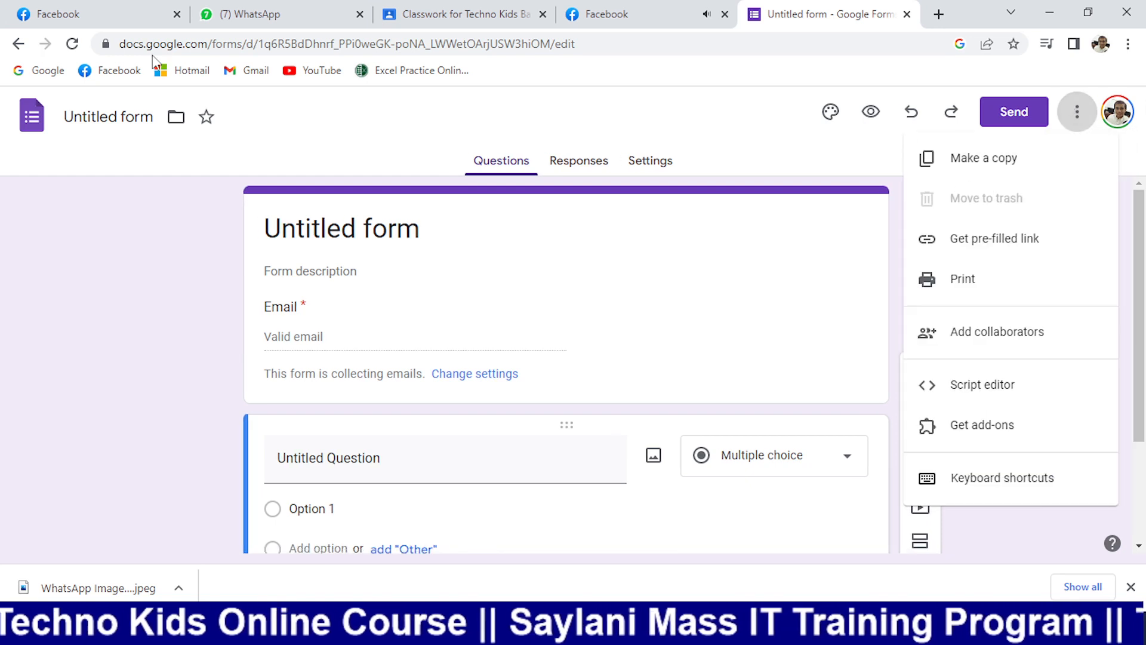
{"action": "left_click", "coordinate": [17, 47]}
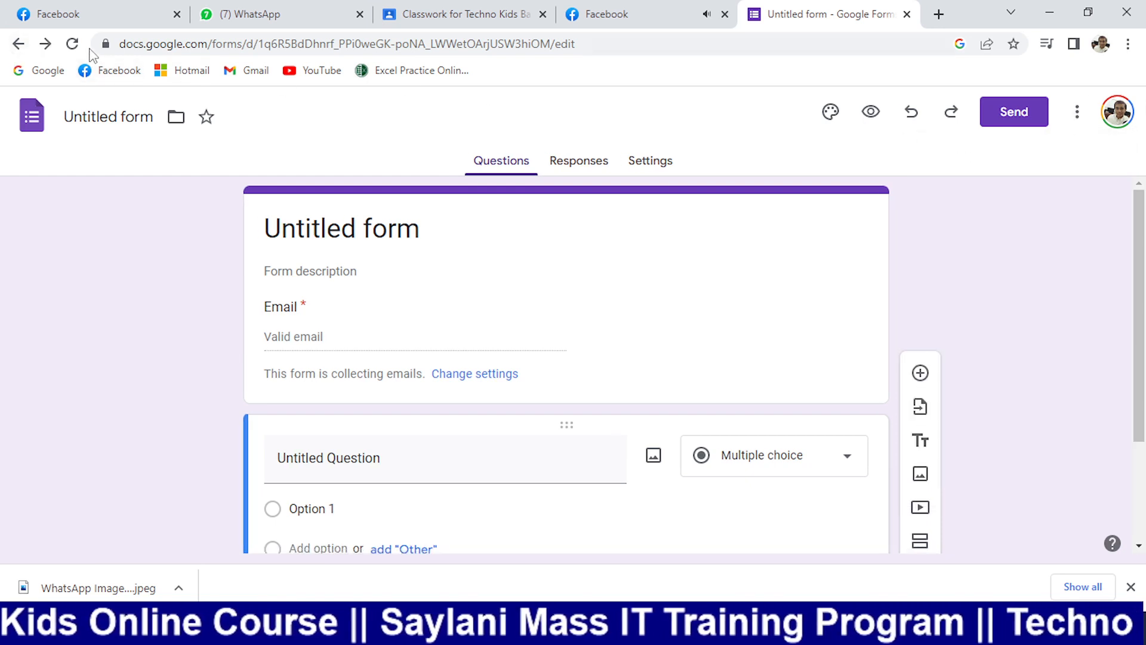
{"action": "left_click", "coordinate": [18, 44]}
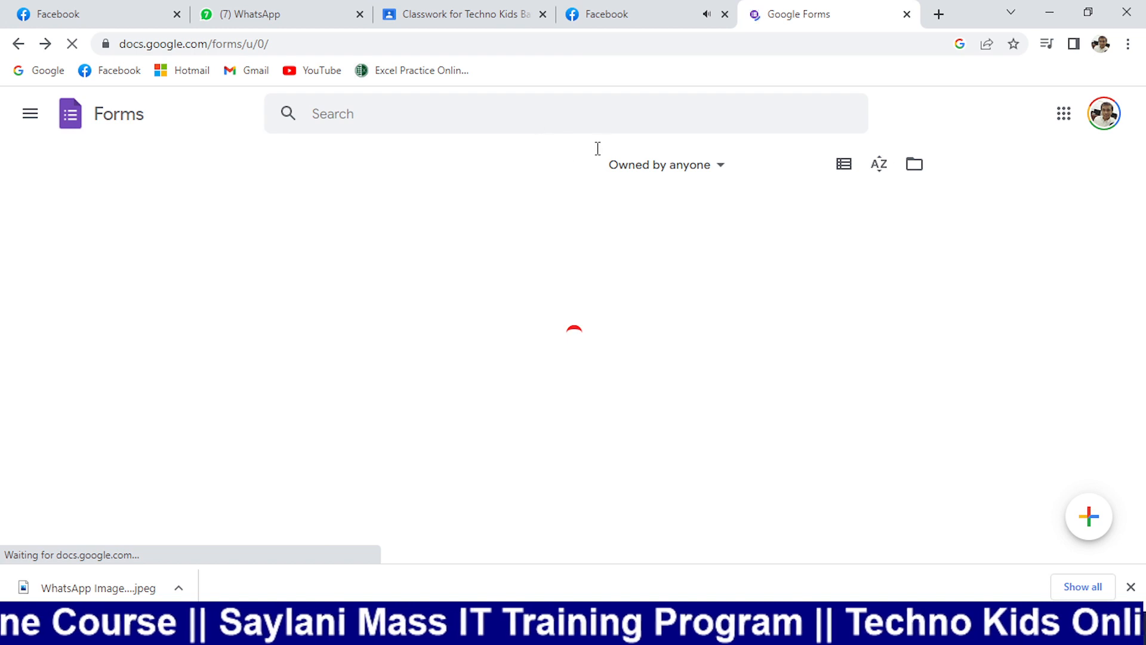
{"action": "left_click", "coordinate": [31, 114]}
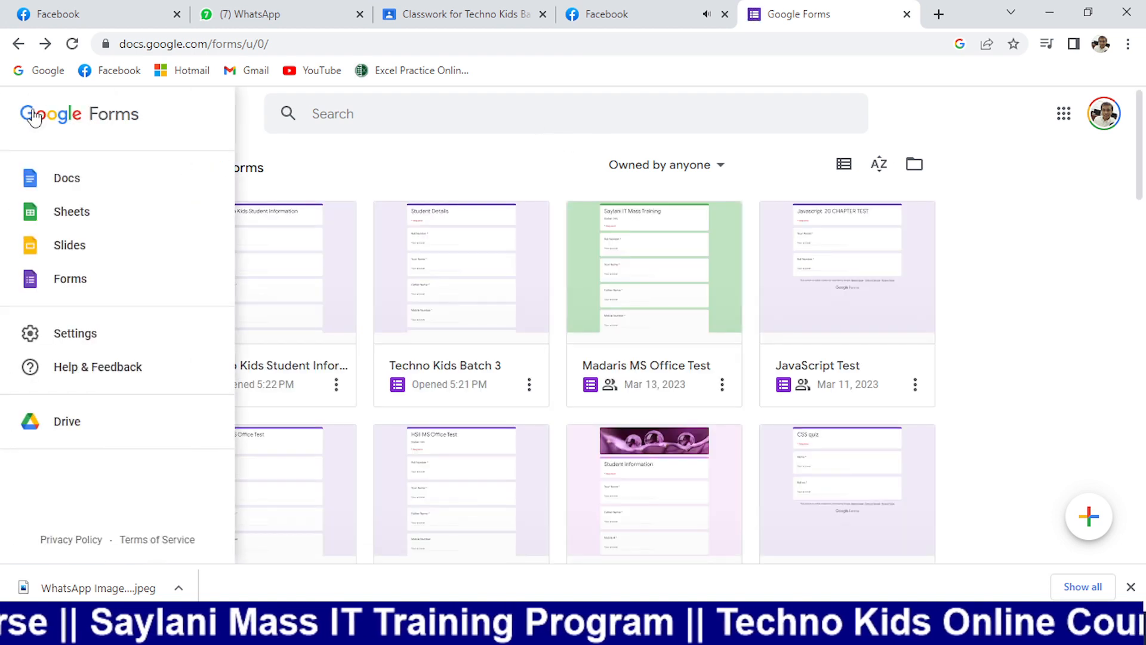
{"action": "left_click", "coordinate": [230, 279]}
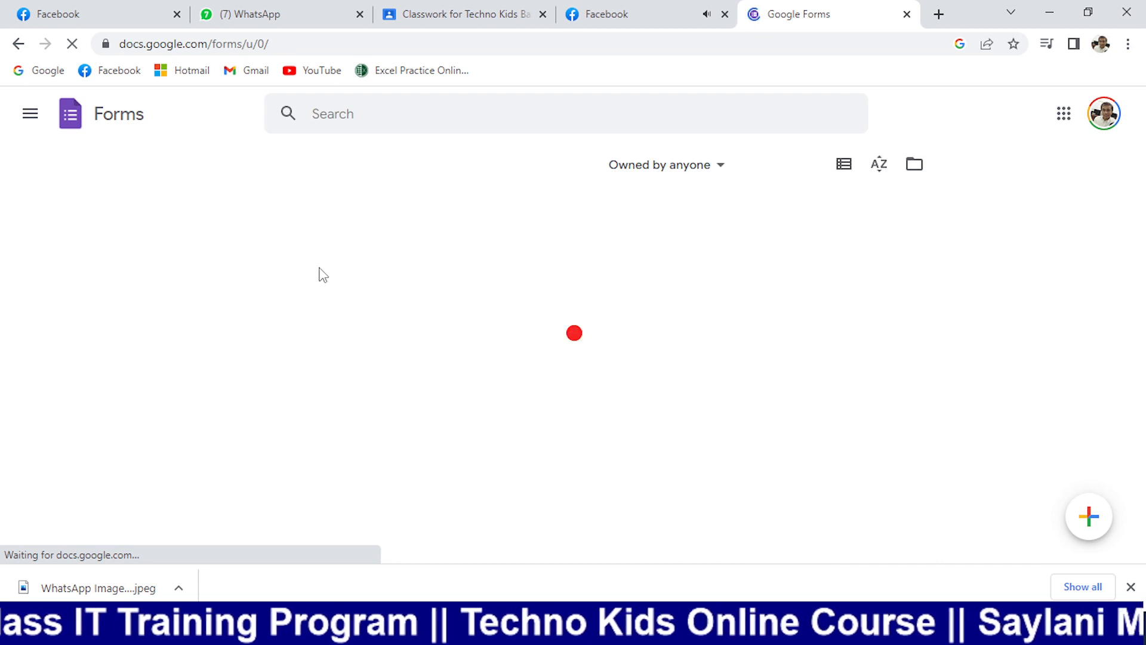
{"action": "left_click", "coordinate": [1120, 529]}
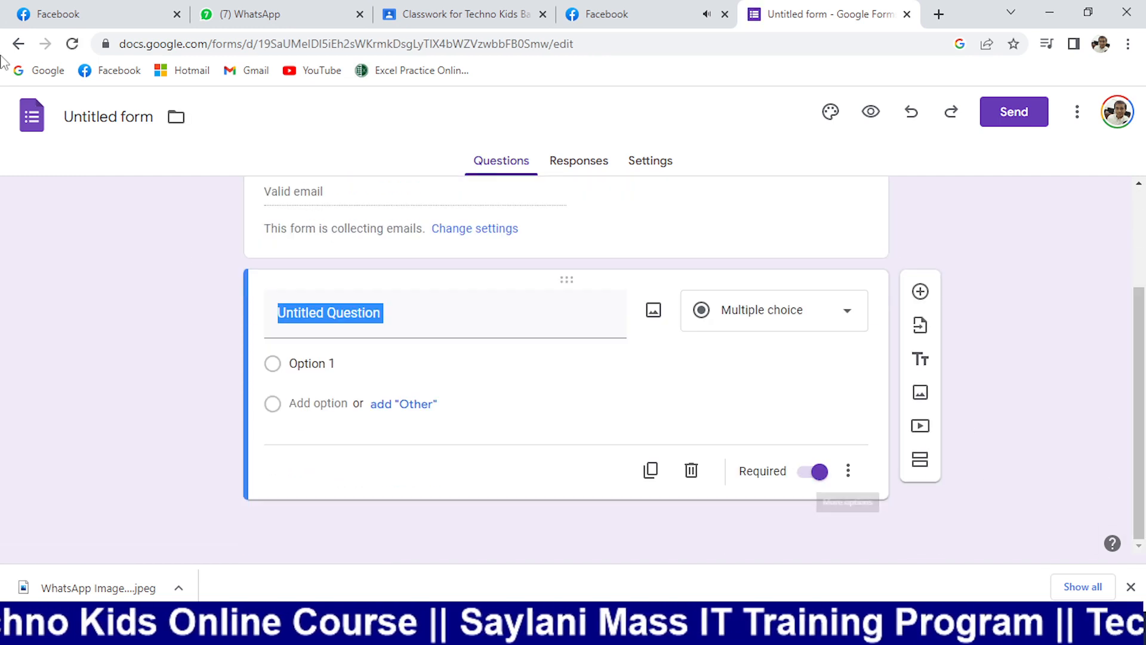
{"action": "left_click", "coordinate": [138, 115]}
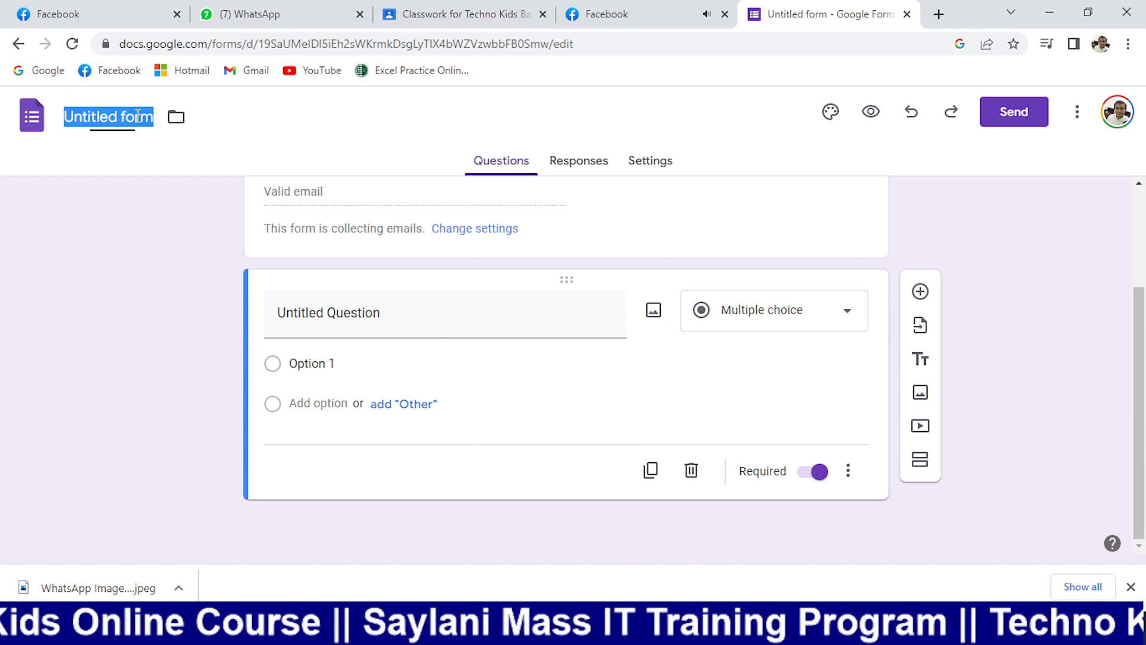
{"action": "left_click", "coordinate": [174, 119]}
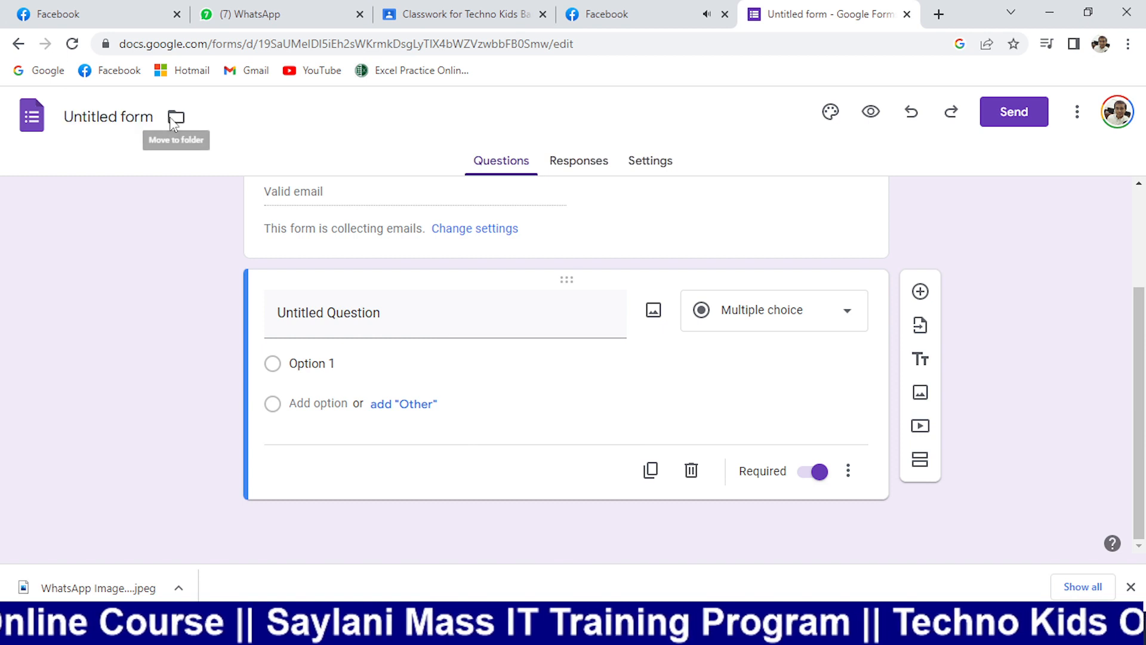
{"action": "left_click", "coordinate": [29, 113]}
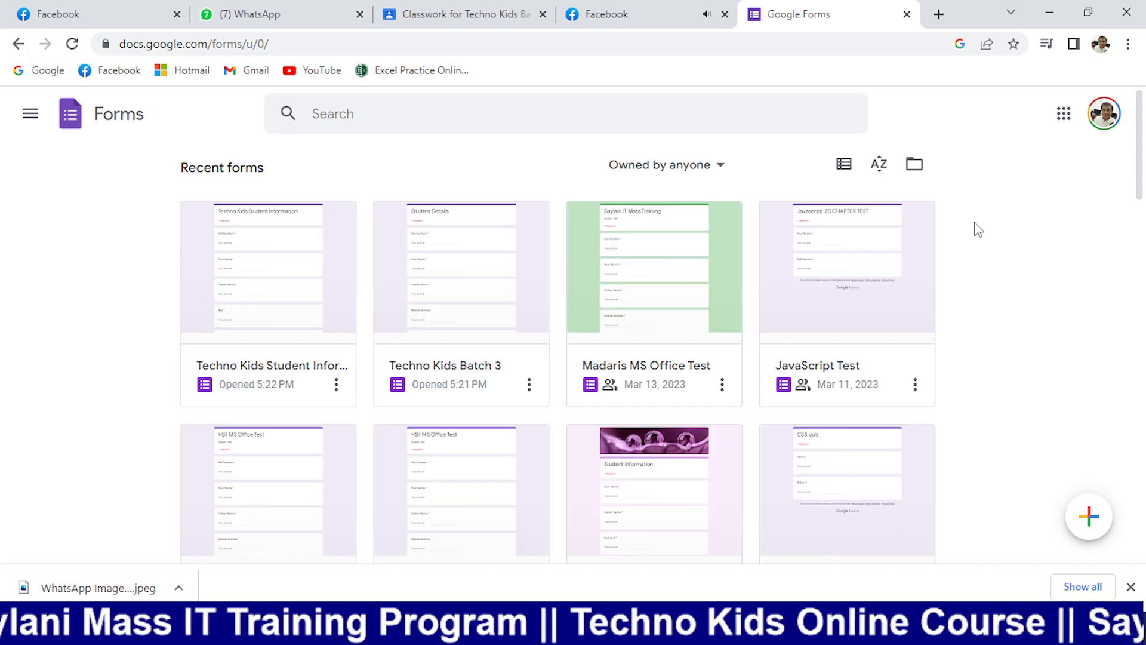
- Open the template gallery to choose a template for a new form
{"action": "left_click", "coordinate": [1090, 521]}
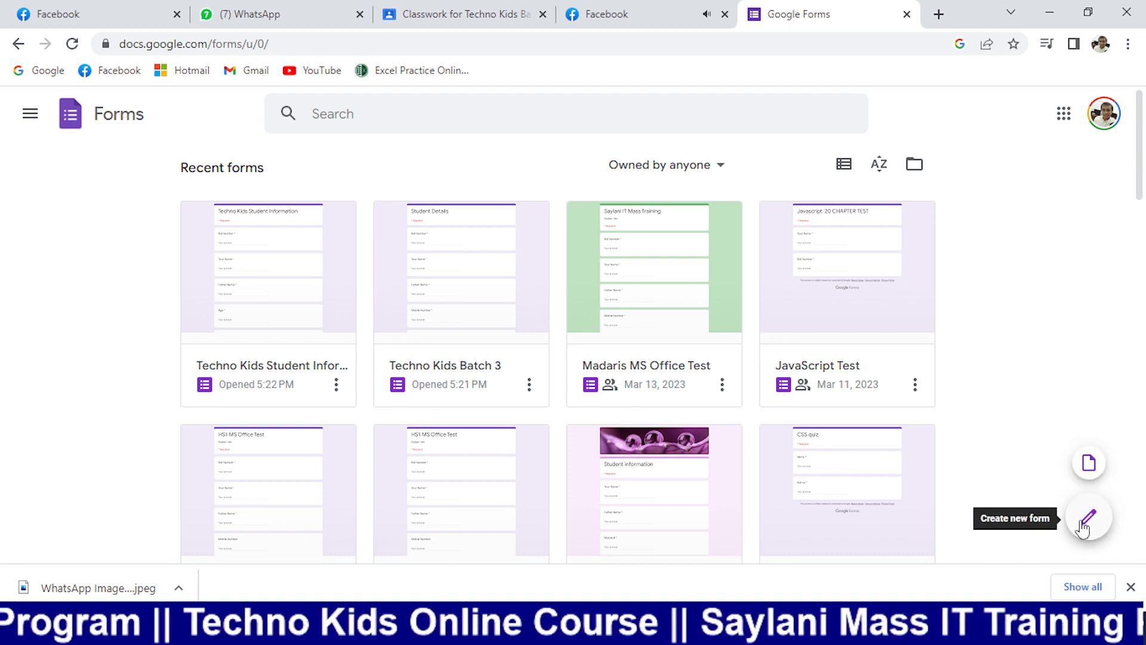
{"action": "mouse_move", "coordinate": [1092, 526]}
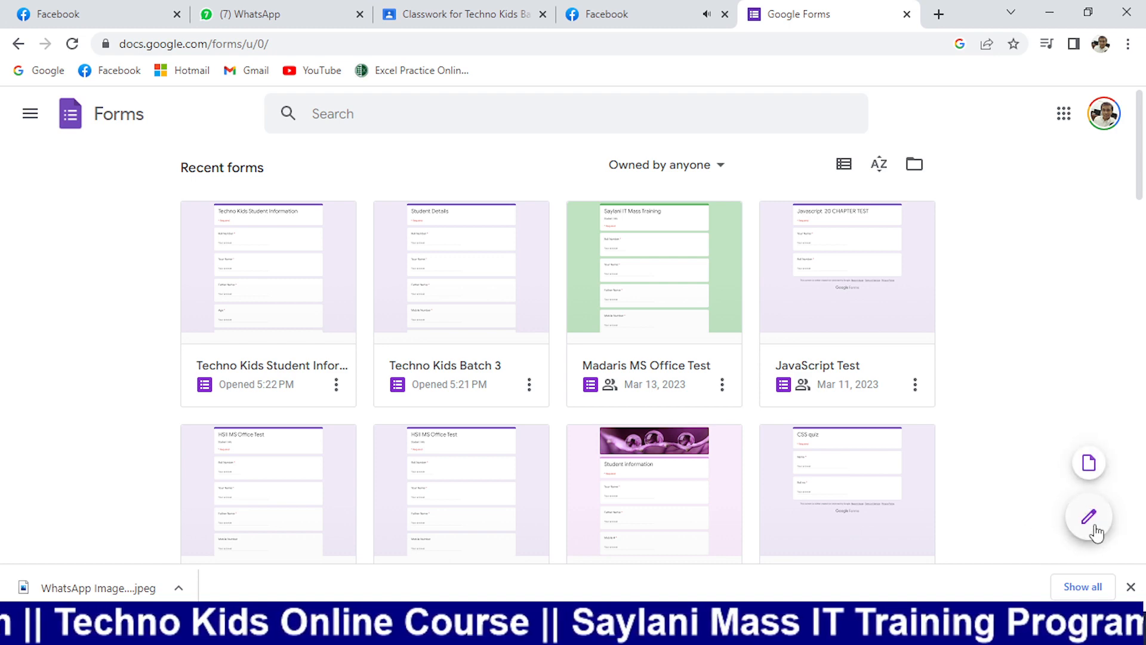
{"action": "left_click", "coordinate": [1090, 465]}
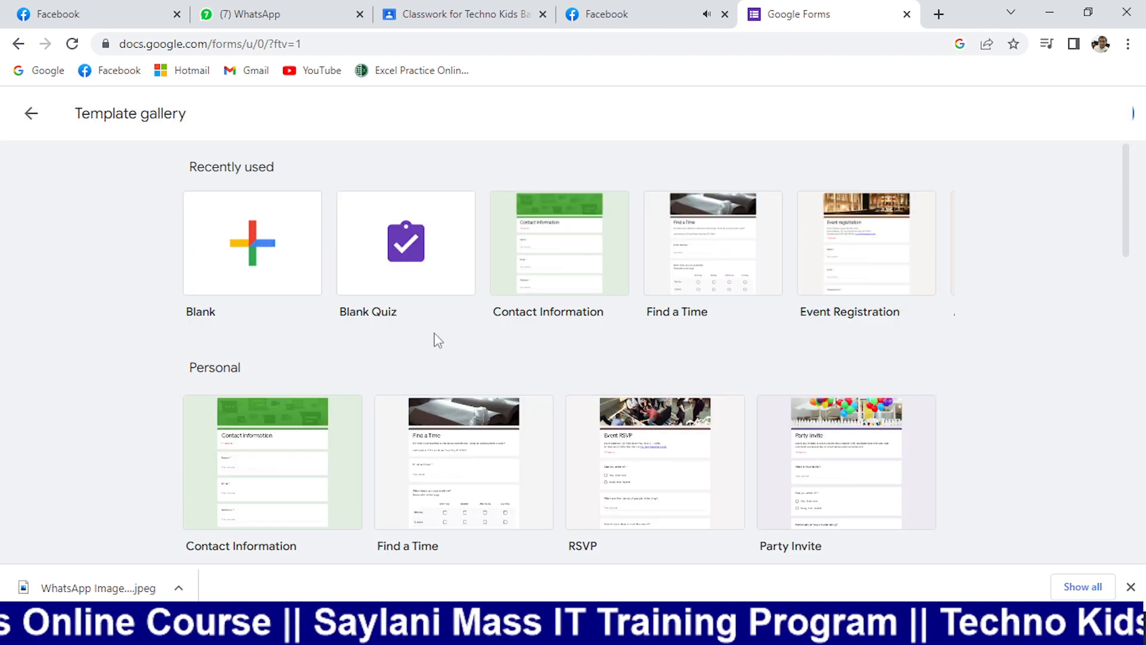
- Look through the recently used, Personal, Work and Education templates in the gallery
{"action": "scroll", "coordinate": [361, 349], "scroll_direction": "down", "scroll_amount": 5}
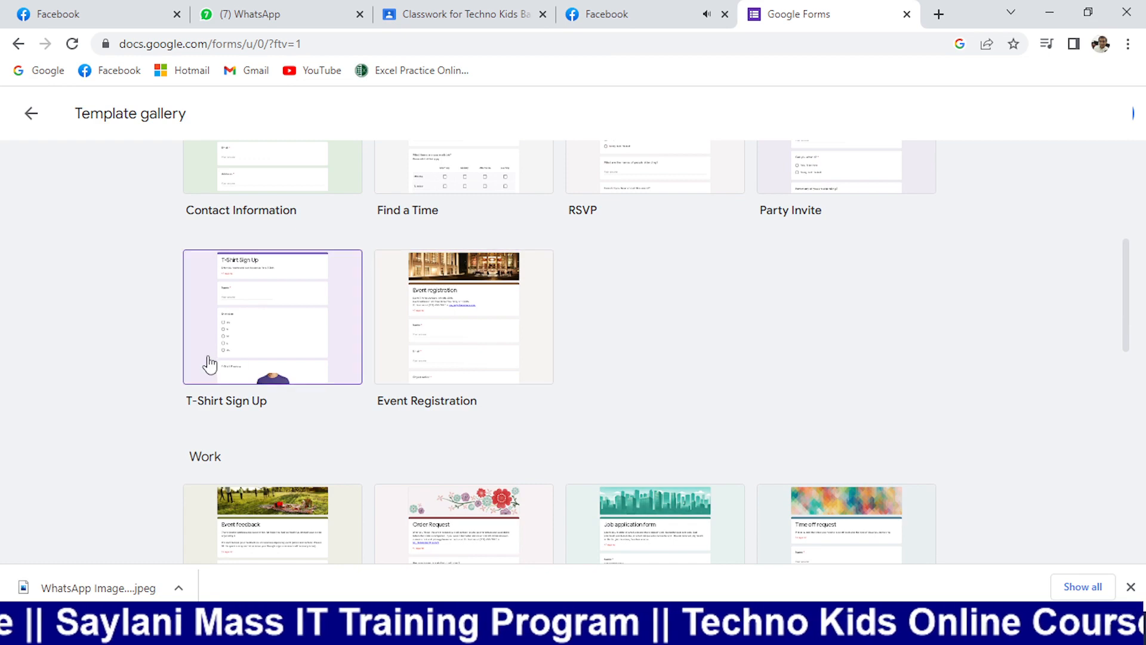
{"action": "scroll", "coordinate": [675, 343], "scroll_direction": "up", "scroll_amount": 1}
{"action": "scroll", "coordinate": [750, 333], "scroll_direction": "up", "scroll_amount": 1}
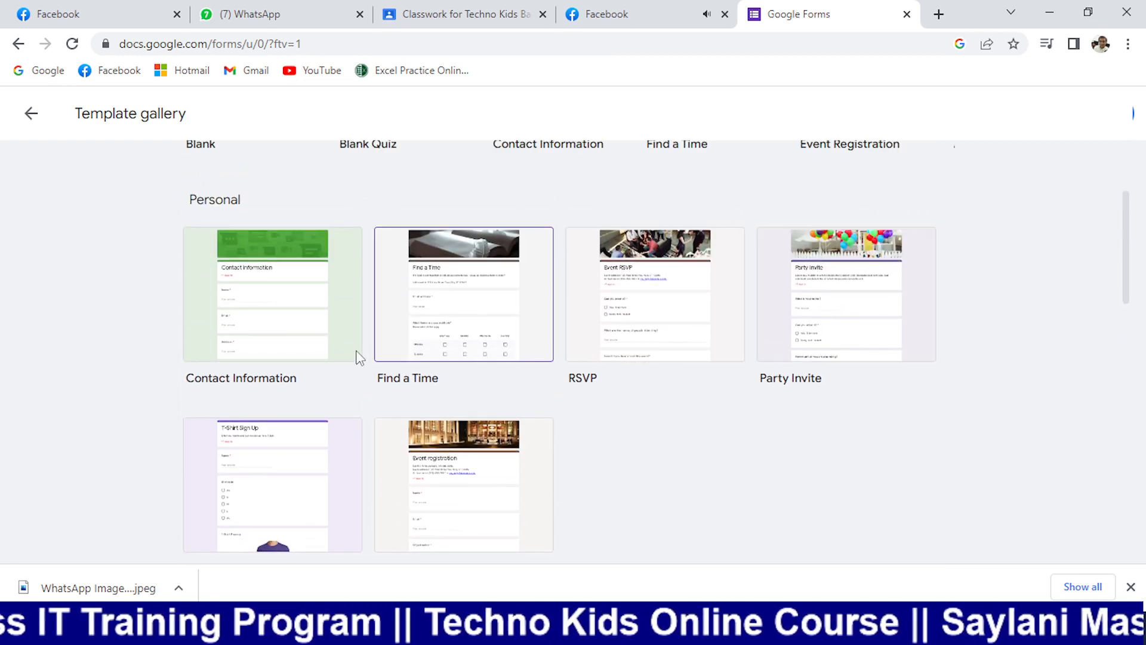
{"action": "scroll", "coordinate": [260, 346], "scroll_direction": "up", "scroll_amount": 2}
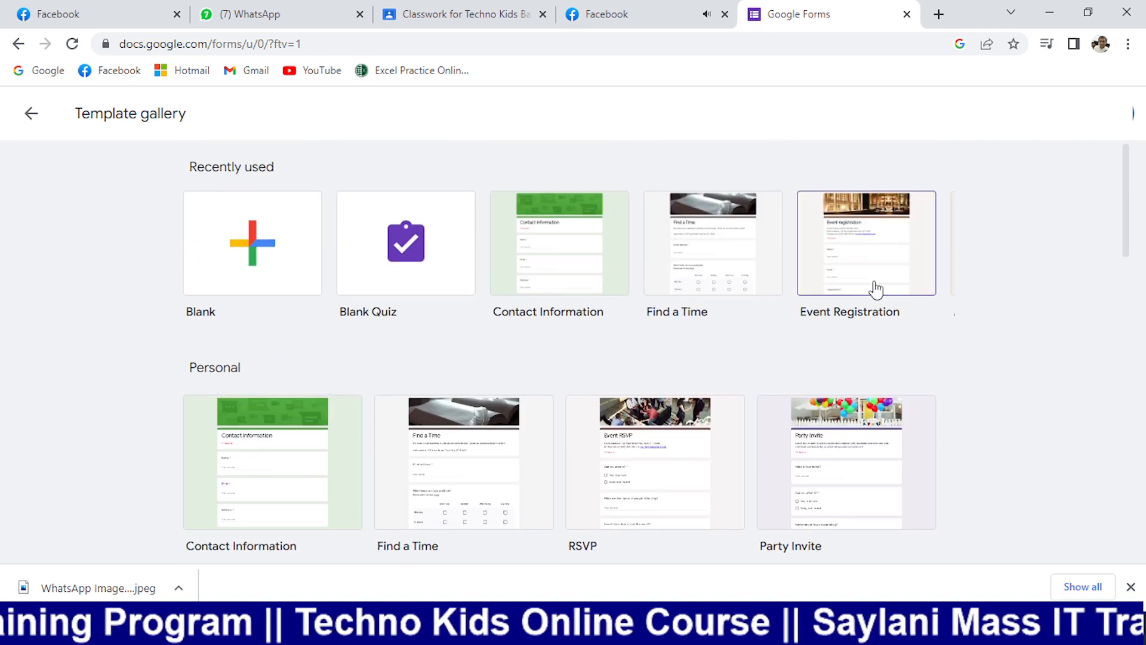
{"action": "scroll", "coordinate": [615, 392], "scroll_direction": "down", "scroll_amount": 8}
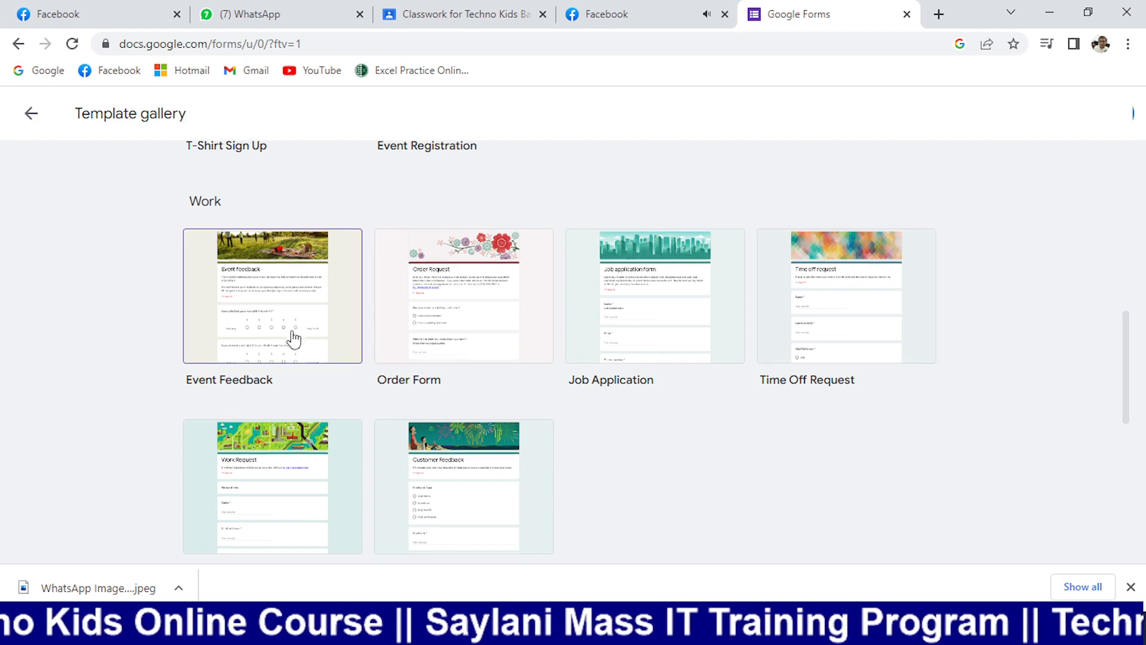
{"action": "scroll", "coordinate": [290, 316], "scroll_direction": "down", "scroll_amount": 4}
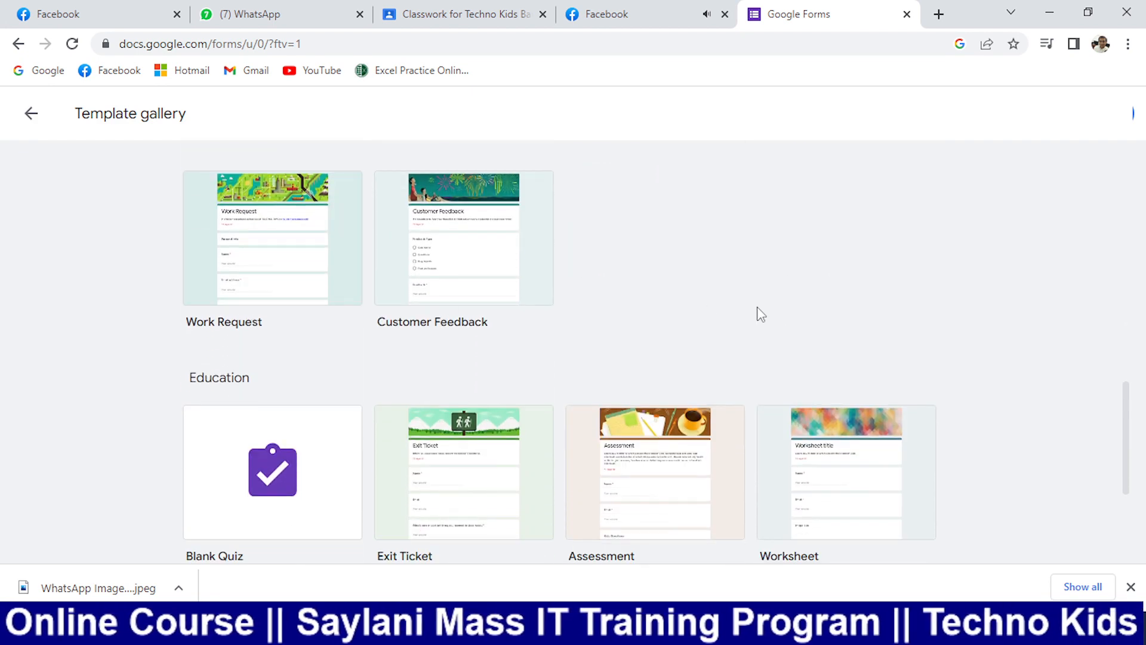
{"action": "scroll", "coordinate": [494, 307], "scroll_direction": "down", "scroll_amount": 2}
{"action": "scroll", "coordinate": [486, 281], "scroll_direction": "down", "scroll_amount": 2}
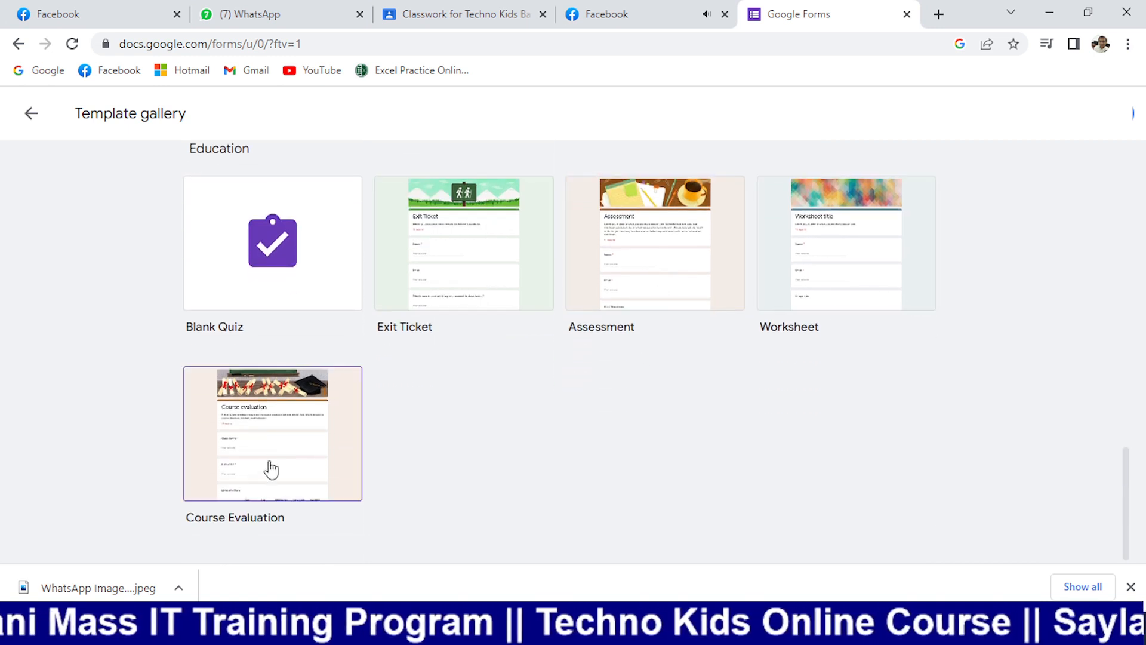
{"action": "scroll", "coordinate": [269, 468], "scroll_direction": "up", "scroll_amount": 3}
{"action": "scroll", "coordinate": [210, 398], "scroll_direction": "up", "scroll_amount": 8}
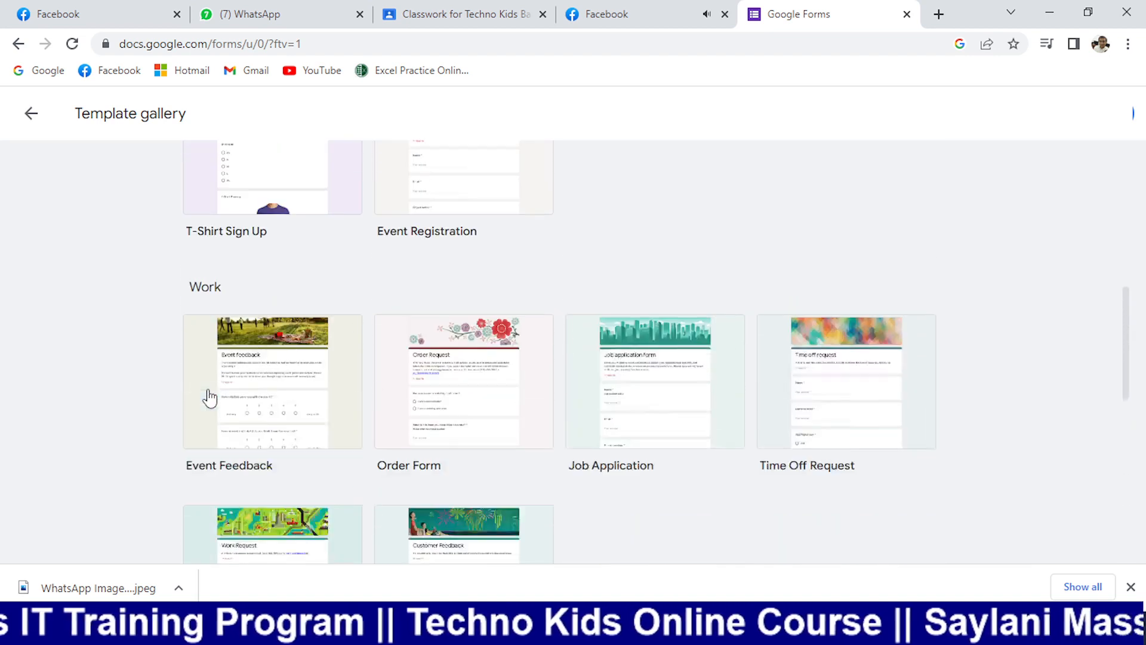
{"action": "scroll", "coordinate": [209, 395], "scroll_direction": "up", "scroll_amount": 5}
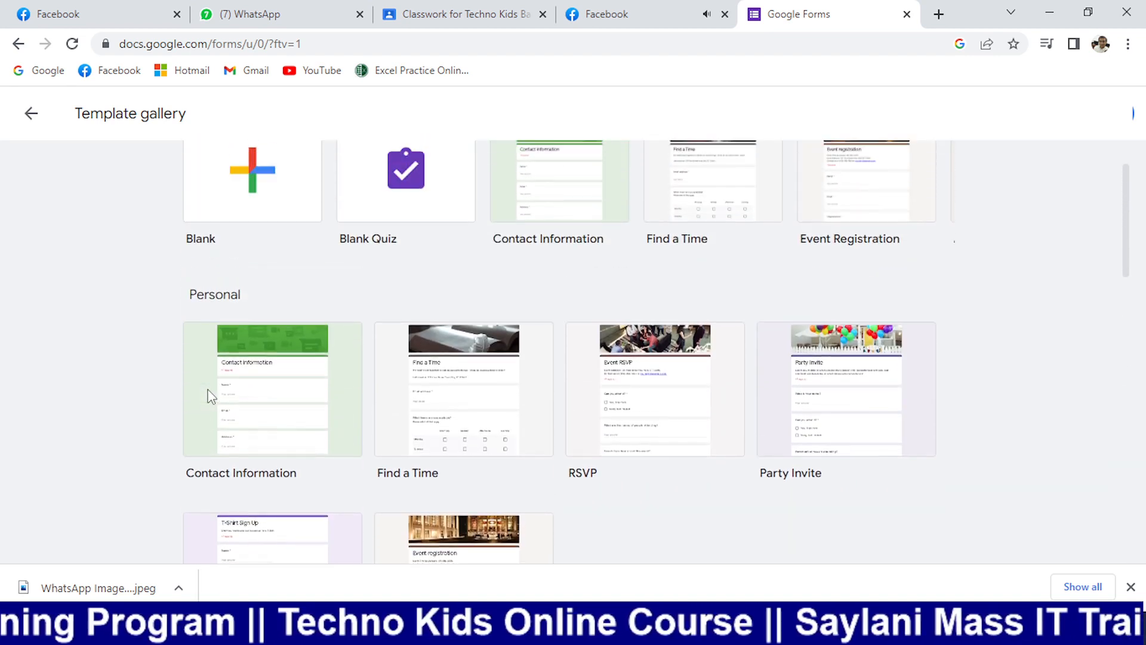
{"action": "scroll", "coordinate": [464, 456], "scroll_direction": "up", "scroll_amount": 1}
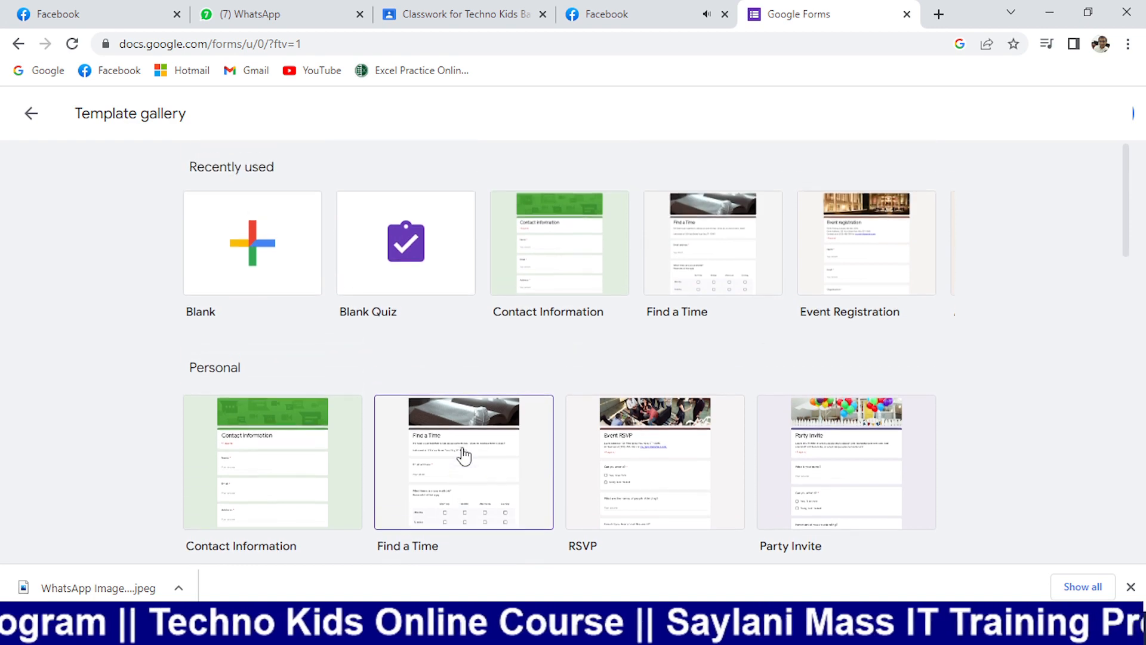
- Create a form from the Time Off Request template in the Work category
{"action": "scroll", "coordinate": [452, 441], "scroll_direction": "down", "scroll_amount": 3}
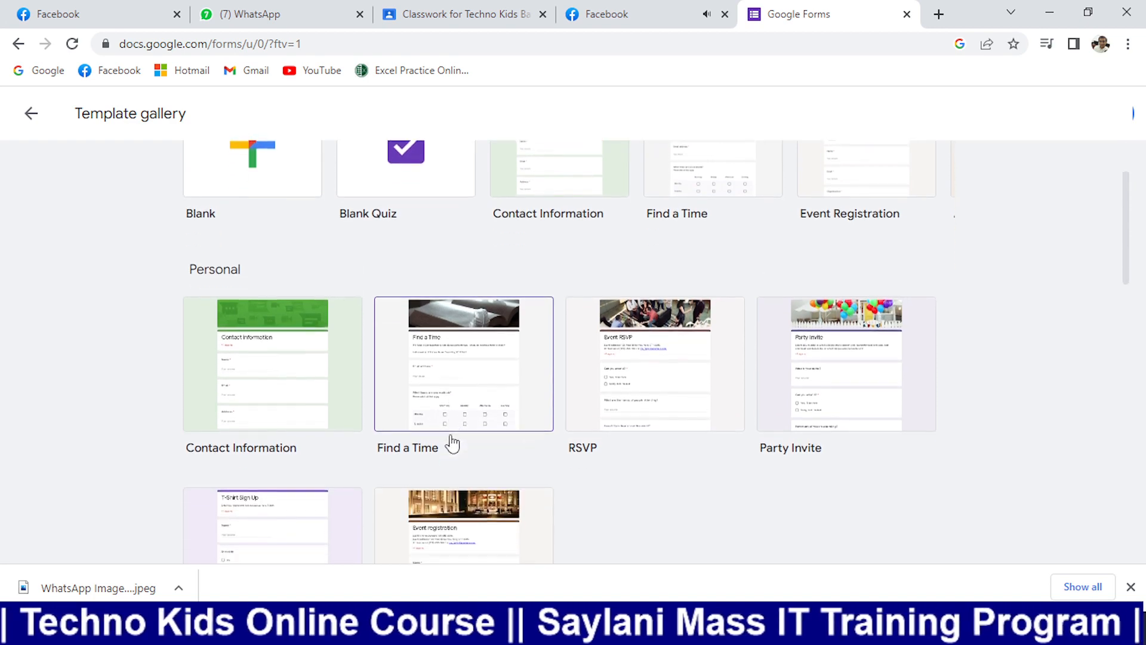
{"action": "scroll", "coordinate": [466, 425], "scroll_direction": "down", "scroll_amount": 6}
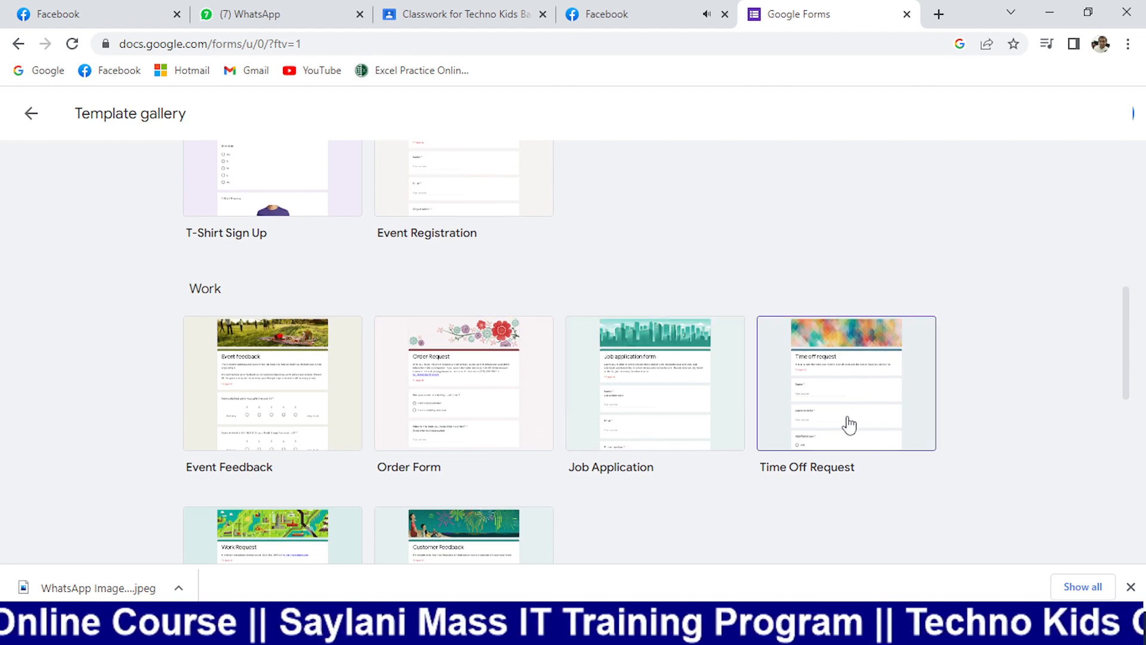
{"action": "left_click", "coordinate": [820, 412]}
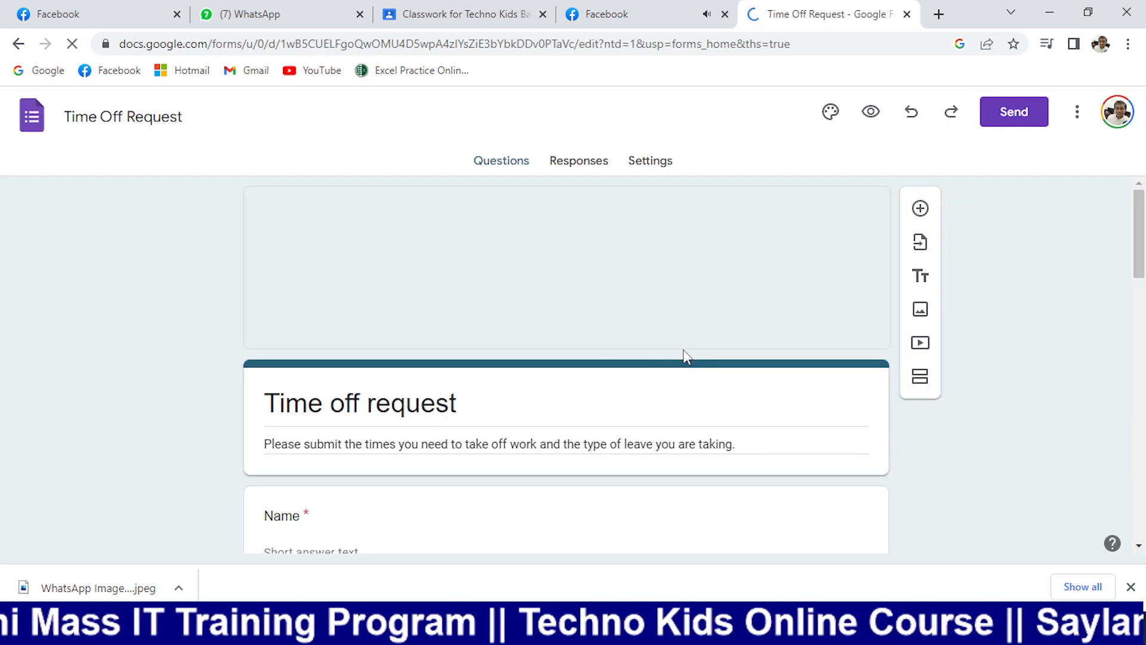
- Examine the Time Off Request form's header and all its questions, from Name to Reason for leave
{"action": "scroll", "coordinate": [599, 394], "scroll_direction": "down", "scroll_amount": 1}
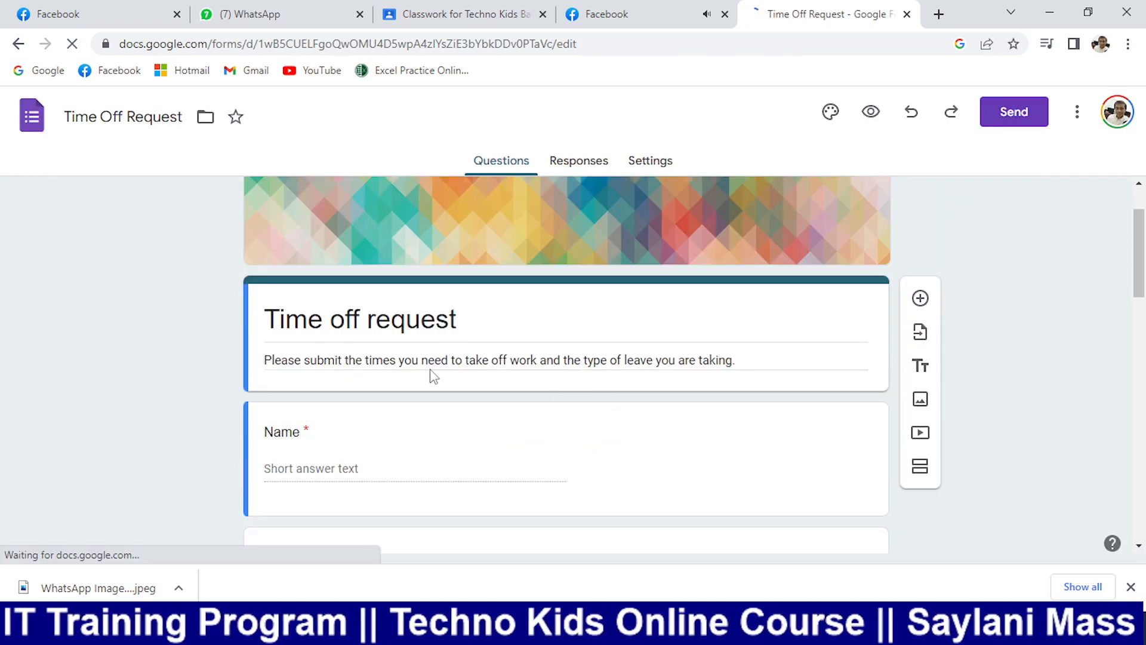
{"action": "scroll", "coordinate": [421, 367], "scroll_direction": "down", "scroll_amount": 2}
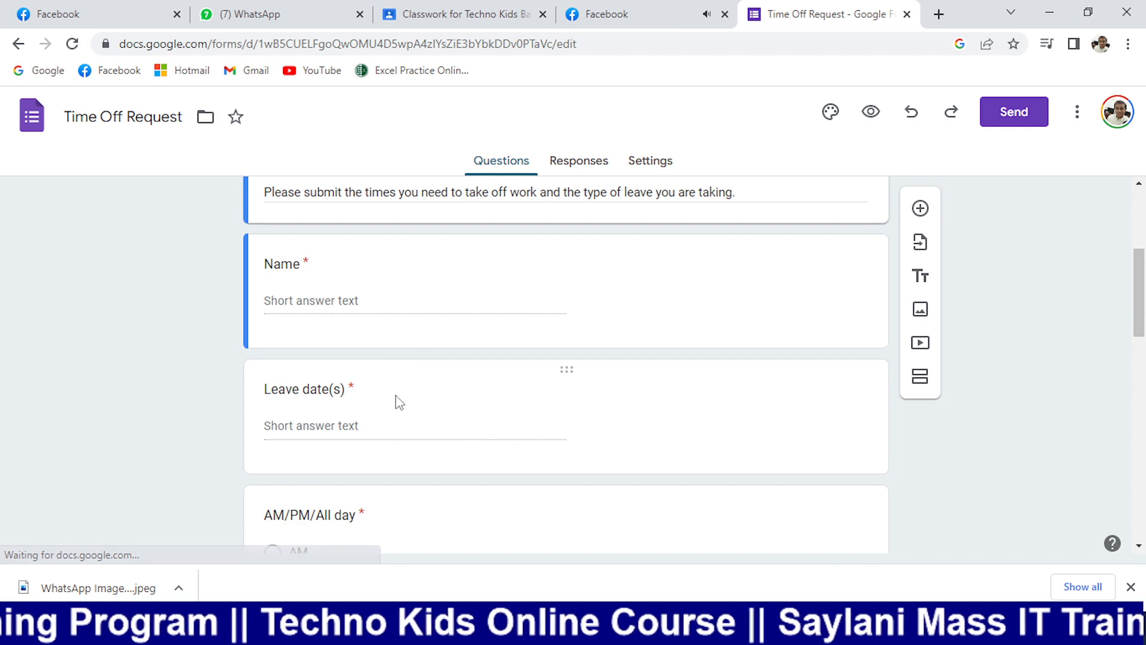
{"action": "scroll", "coordinate": [389, 402], "scroll_direction": "down", "scroll_amount": 2}
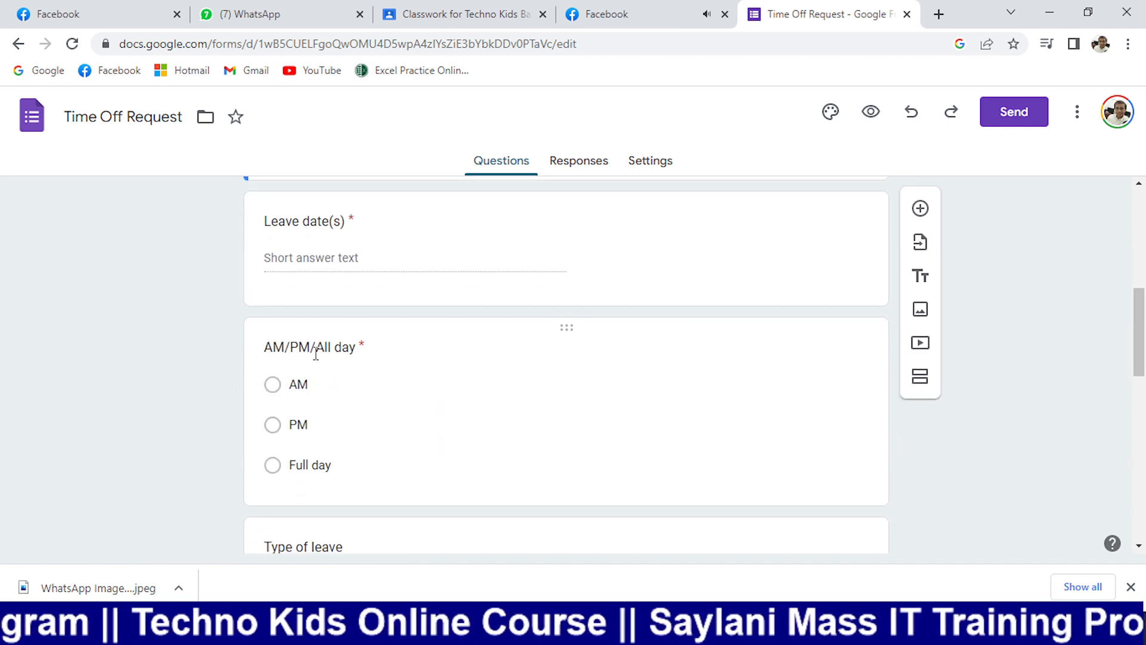
{"action": "scroll", "coordinate": [354, 385], "scroll_direction": "down", "scroll_amount": 2}
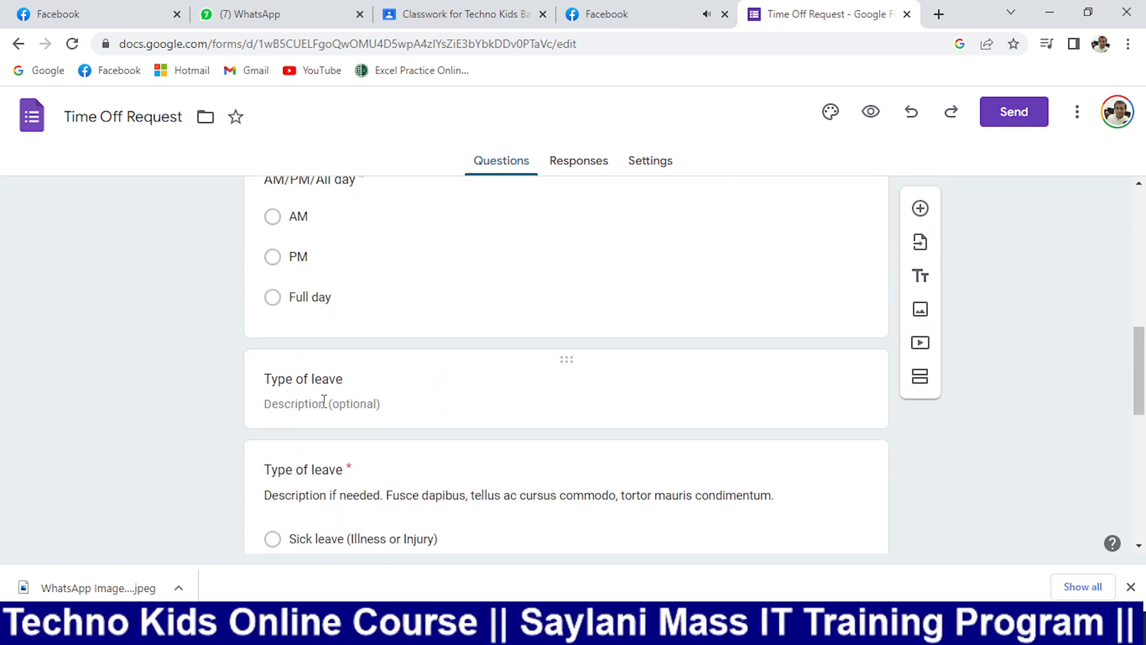
{"action": "left_click", "coordinate": [296, 401]}
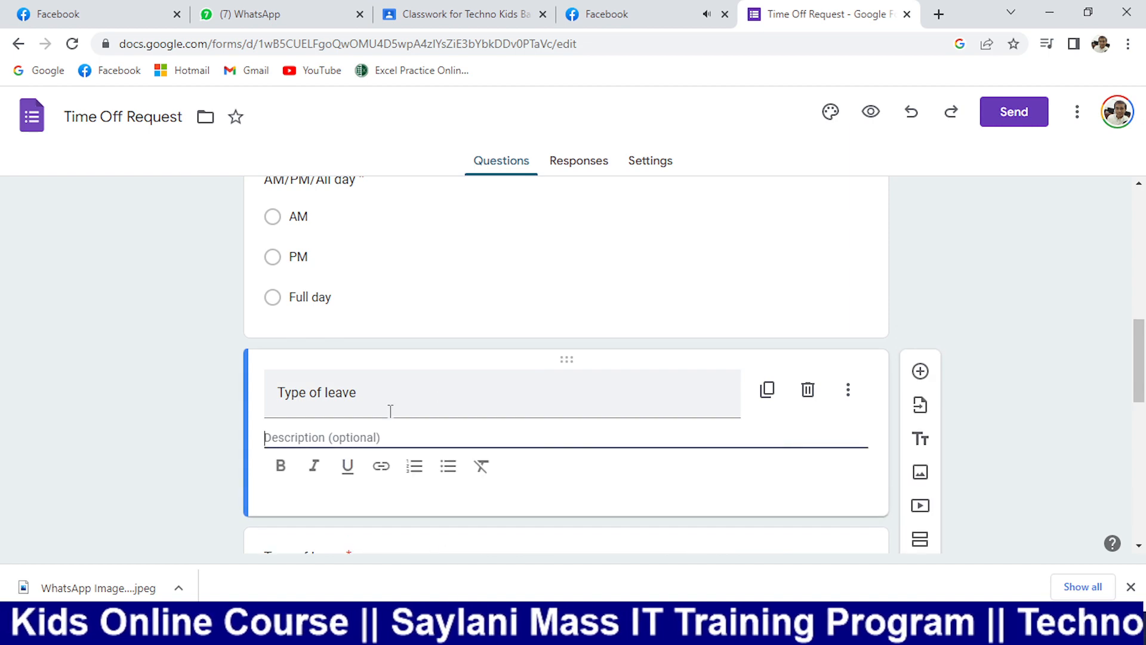
{"action": "scroll", "coordinate": [391, 411], "scroll_direction": "down", "scroll_amount": 2}
{"action": "scroll", "coordinate": [263, 388], "scroll_direction": "down", "scroll_amount": 1}
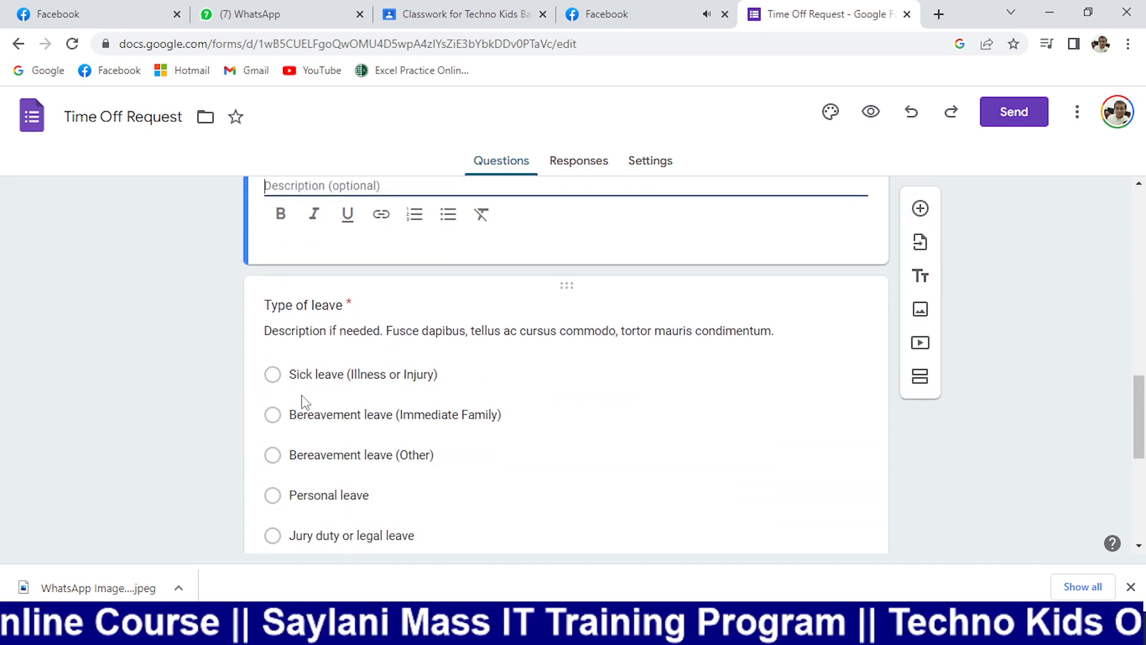
{"action": "scroll", "coordinate": [304, 401], "scroll_direction": "down", "scroll_amount": 5}
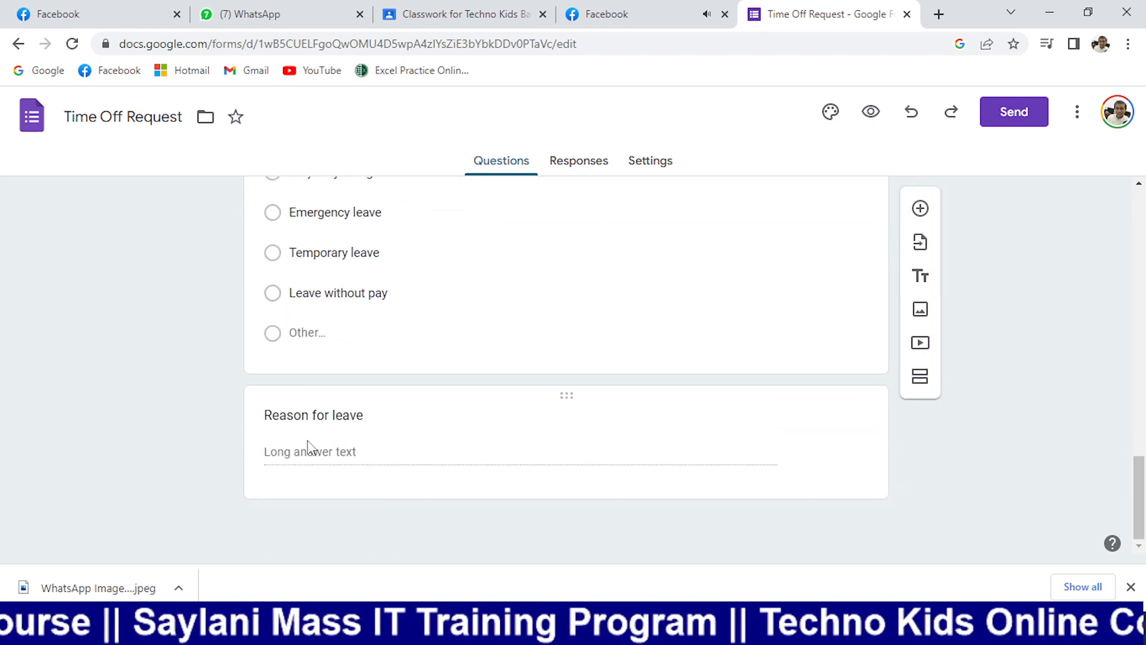
{"action": "scroll", "coordinate": [122, 445], "scroll_direction": "up", "scroll_amount": 18}
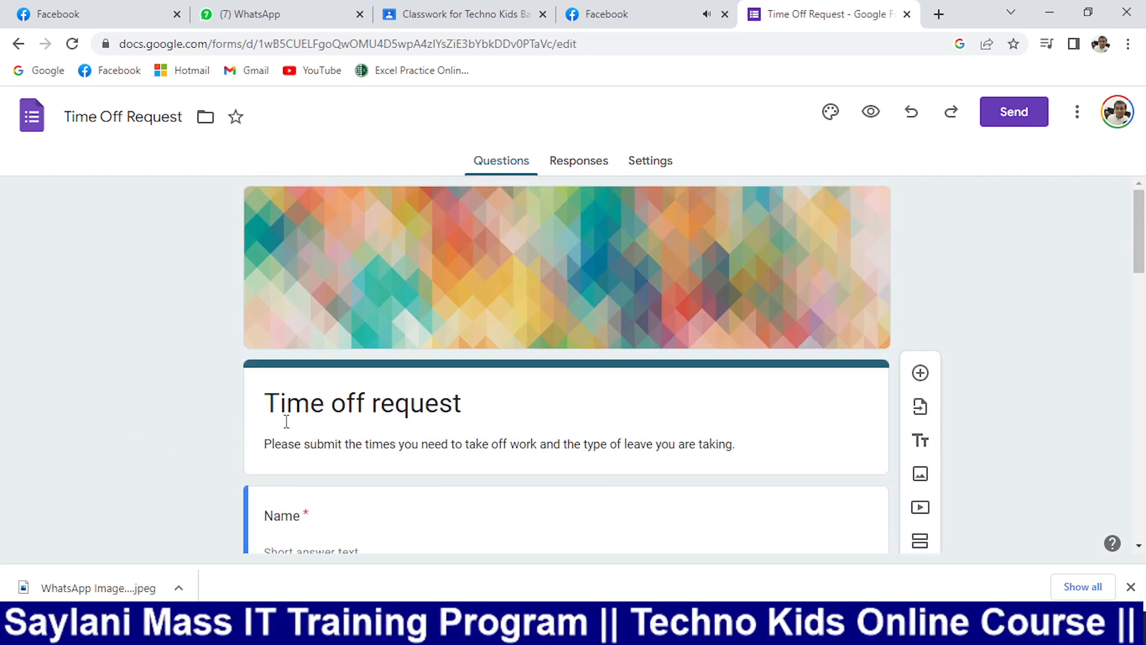
{"action": "scroll", "coordinate": [122, 469], "scroll_direction": "down", "scroll_amount": 3}
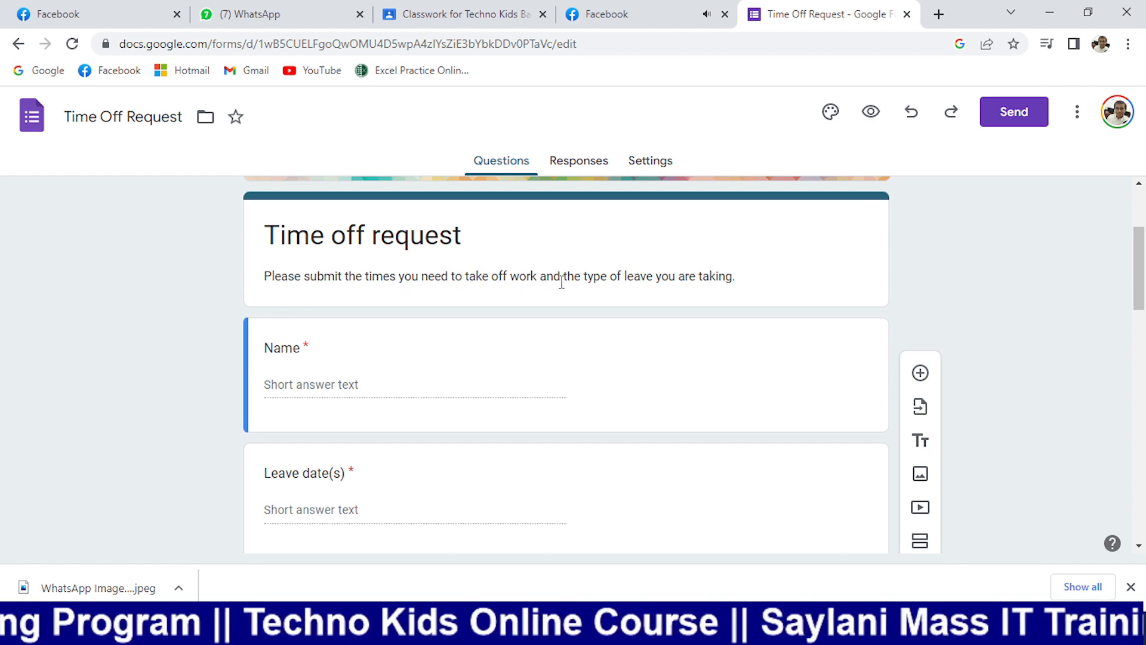
- Generate a shareable link for the Time Off Request form, shorten the URL and copy it
{"action": "left_click_drag", "start_coordinate": [1139, 277], "coordinate": [1125, 209]}
{"action": "scroll", "coordinate": [616, 399], "scroll_direction": "down", "scroll_amount": 4}
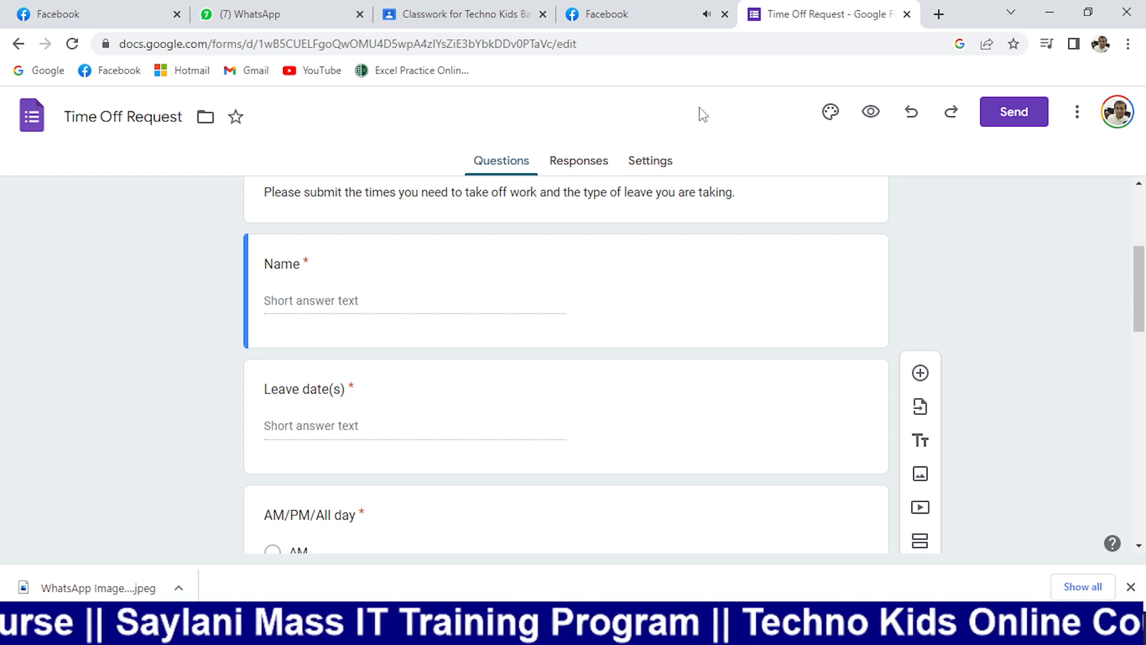
{"action": "left_click", "coordinate": [1016, 116]}
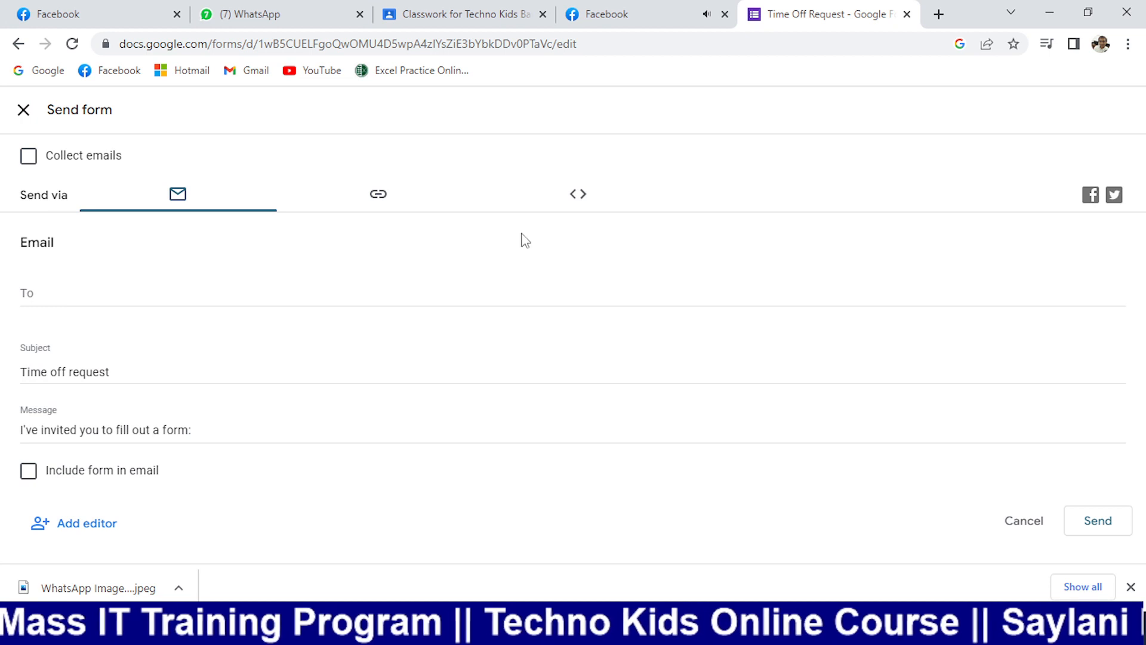
{"action": "left_click", "coordinate": [357, 205]}
{"action": "left_click", "coordinate": [28, 302]}
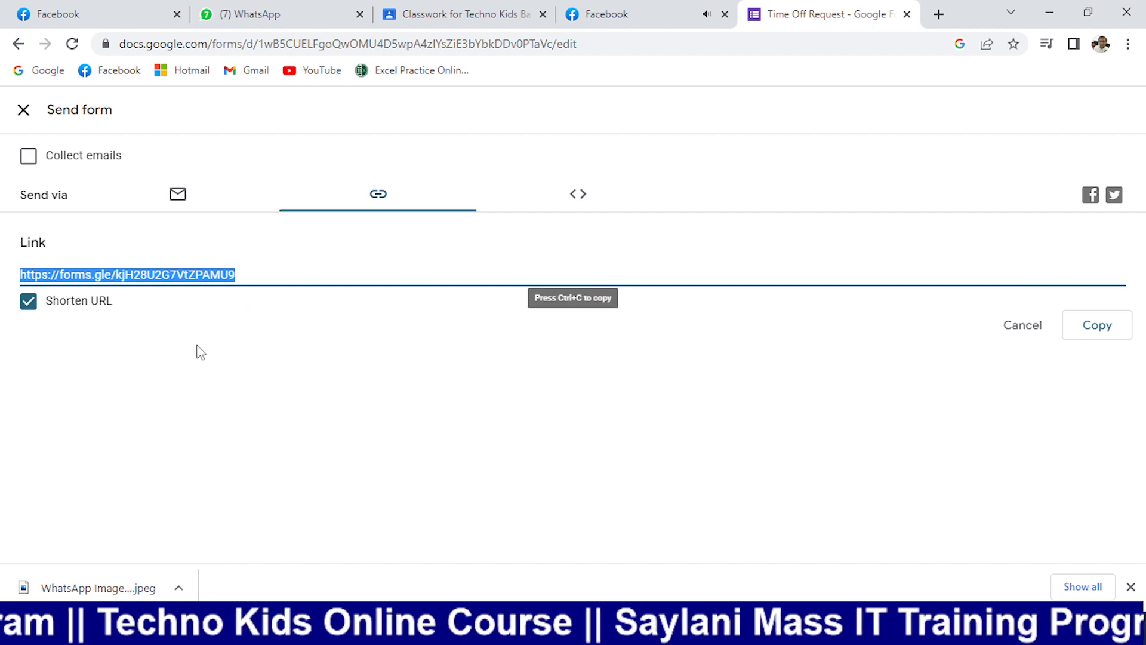
{"action": "left_click", "coordinate": [297, 12]}
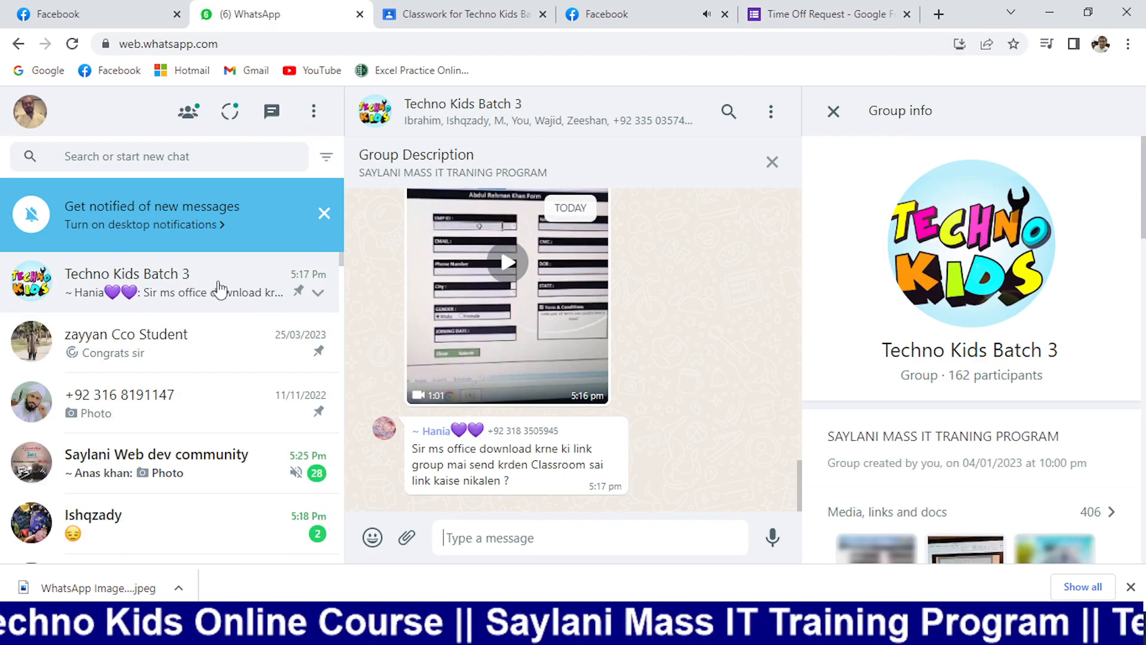
{"action": "left_click", "coordinate": [472, 13]}
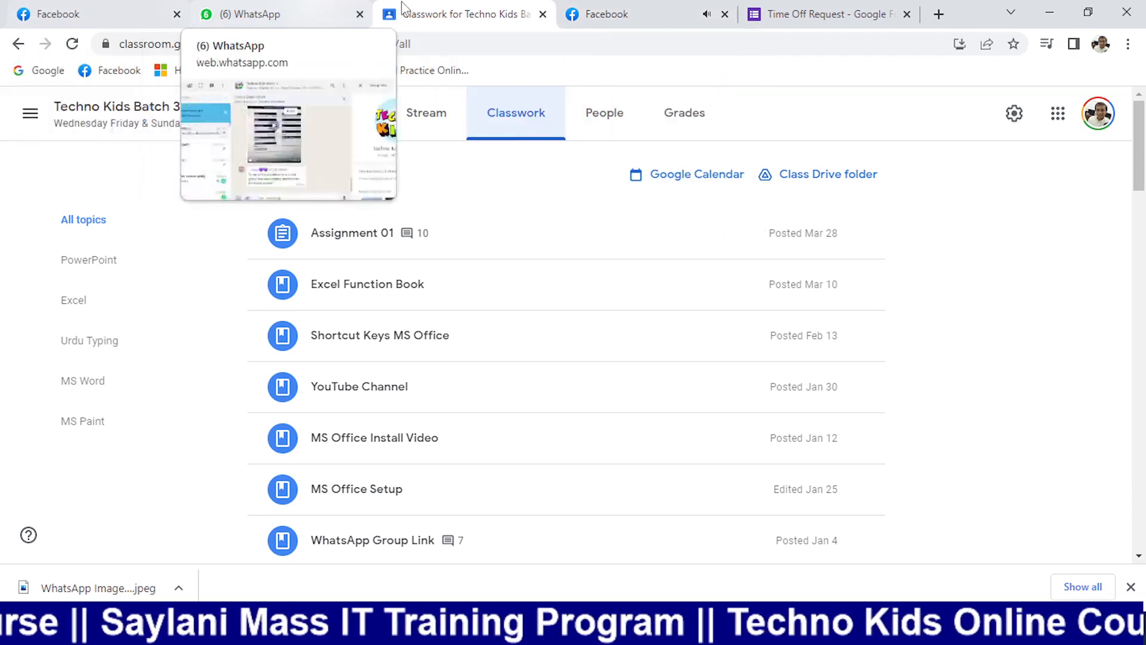
{"action": "left_click", "coordinate": [663, 11]}
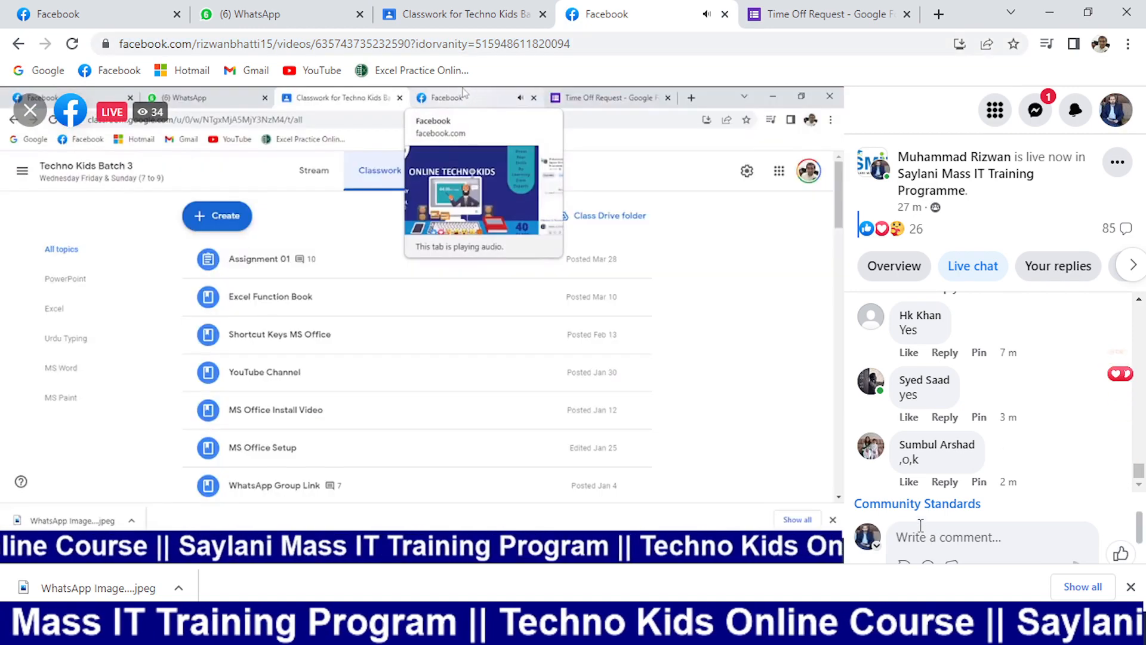
{"action": "left_click", "coordinate": [921, 525]}
{"action": "type", "text": "https://forms.gle/kjH28U2G7VtZPAMU9"}
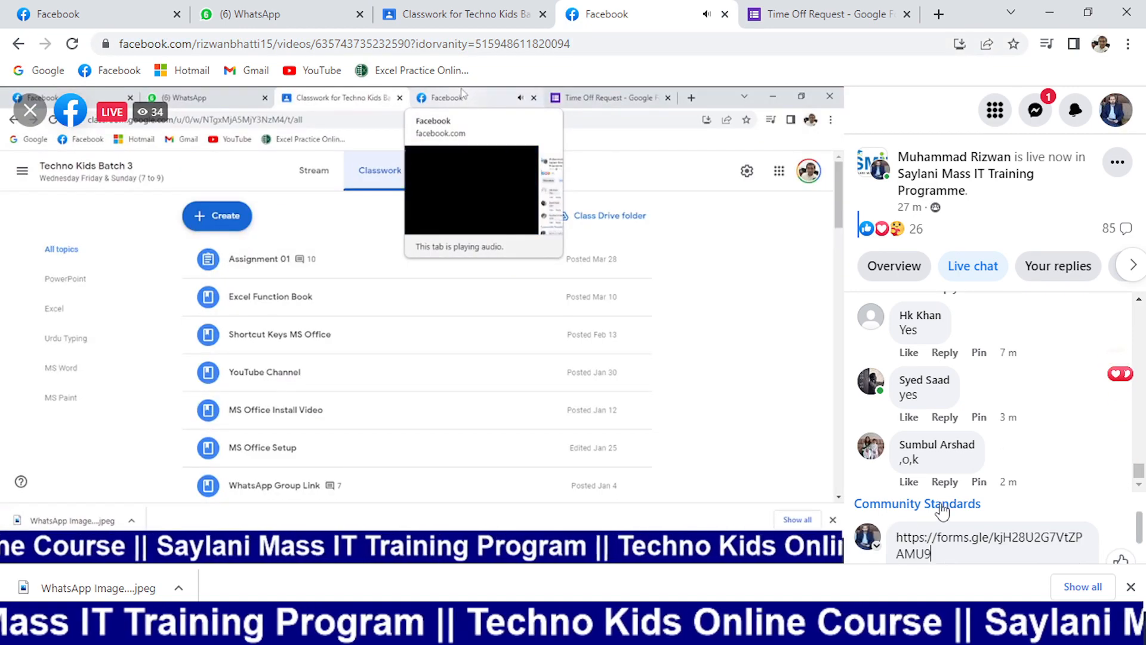
{"action": "key", "text": "Return"}
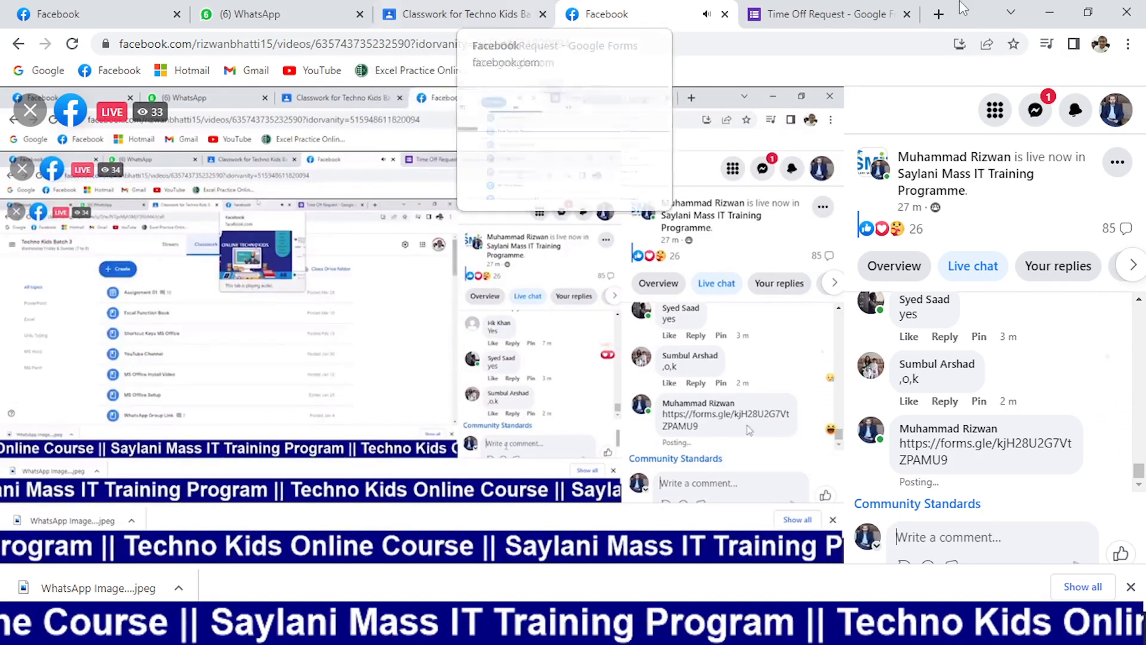
- Return to the Time Off Request form in Google Forms and close the Send form dialog
{"action": "left_click", "coordinate": [816, 15]}
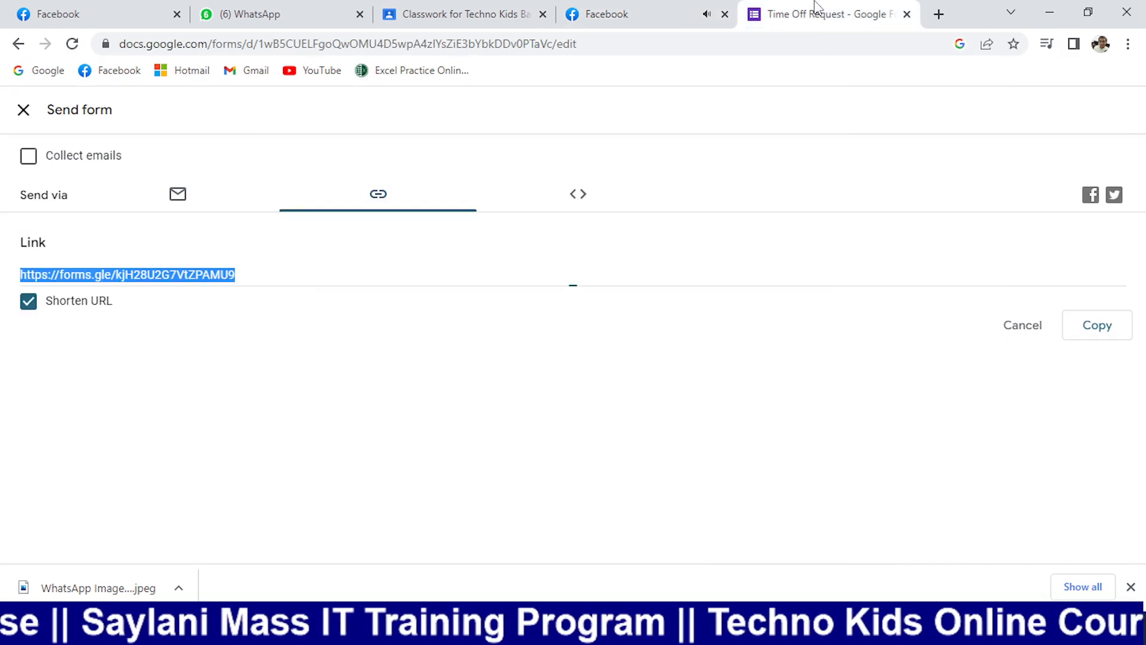
{"action": "left_click", "coordinate": [23, 110]}
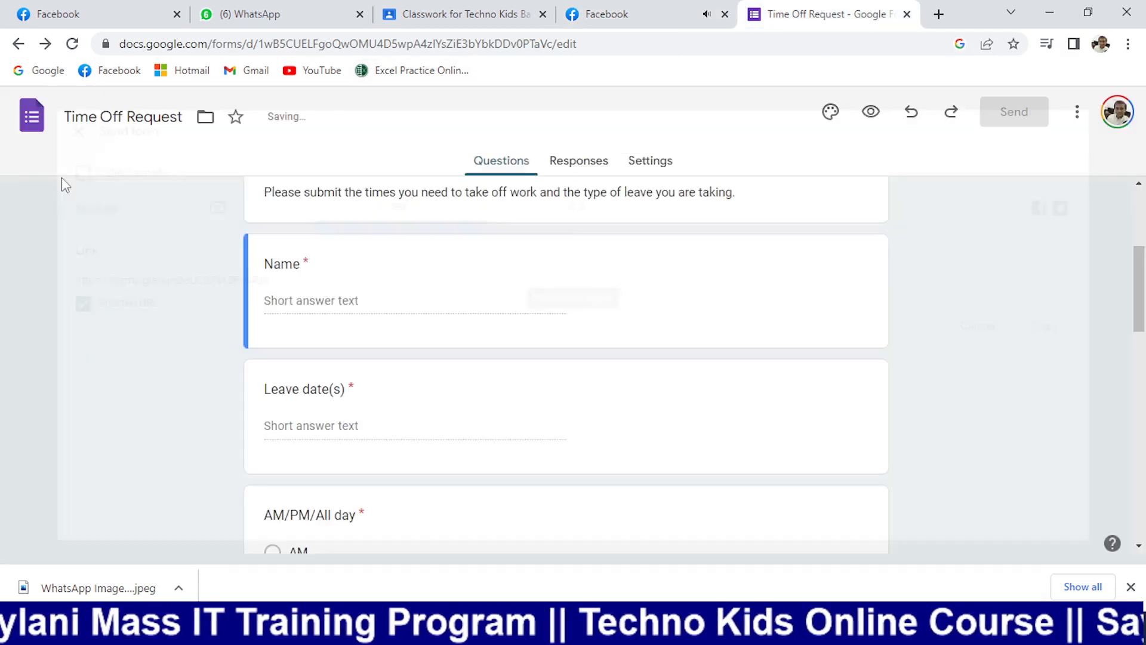
{"action": "scroll", "coordinate": [489, 291], "scroll_direction": "up", "scroll_amount": 4}
{"action": "scroll", "coordinate": [478, 316], "scroll_direction": "down", "scroll_amount": 1}
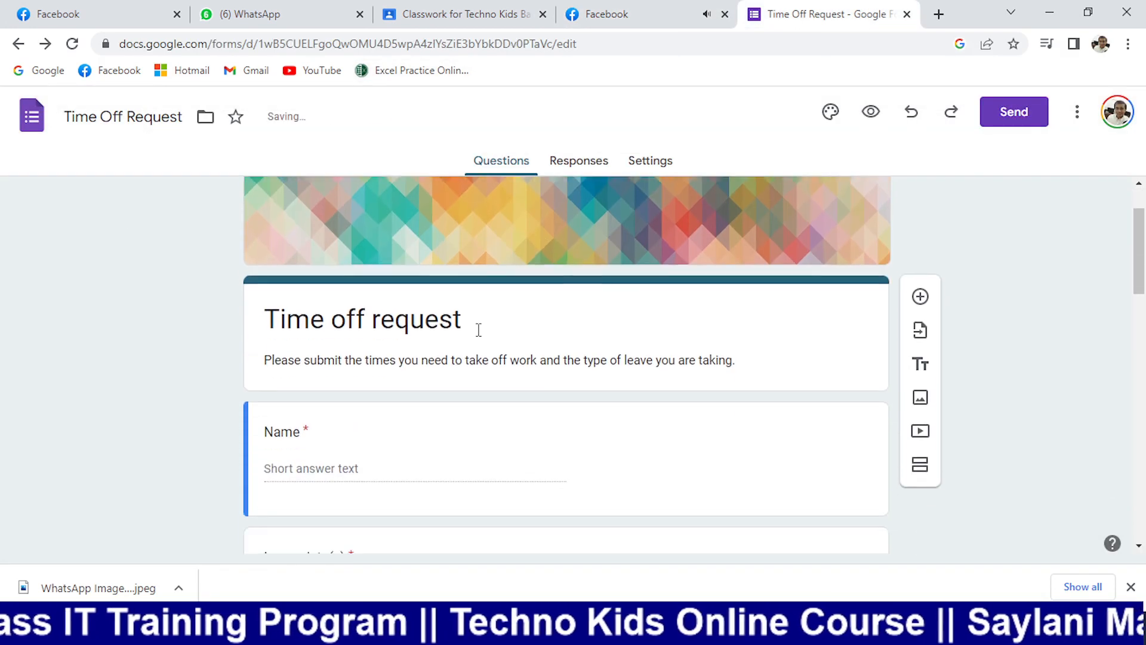
{"action": "scroll", "coordinate": [281, 330], "scroll_direction": "down", "scroll_amount": 1}
{"action": "scroll", "coordinate": [418, 332], "scroll_direction": "up", "scroll_amount": 3}
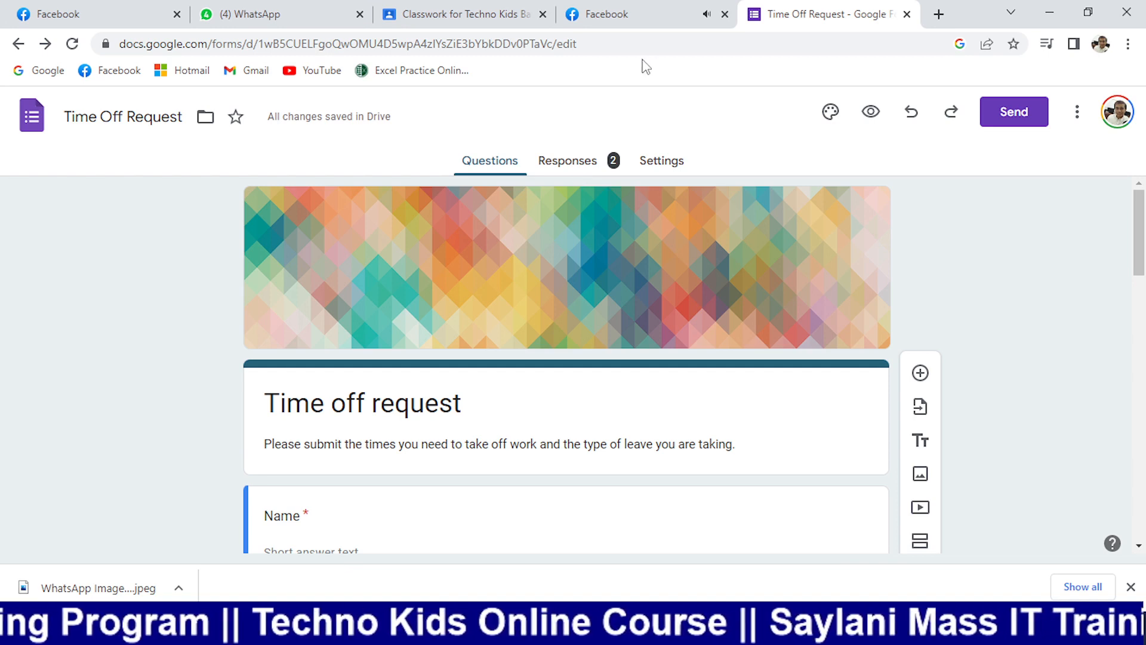
- Switch to OBS, mute the Mic/Aux input and minimize the window
{"action": "left_click", "coordinate": [555, 631]}
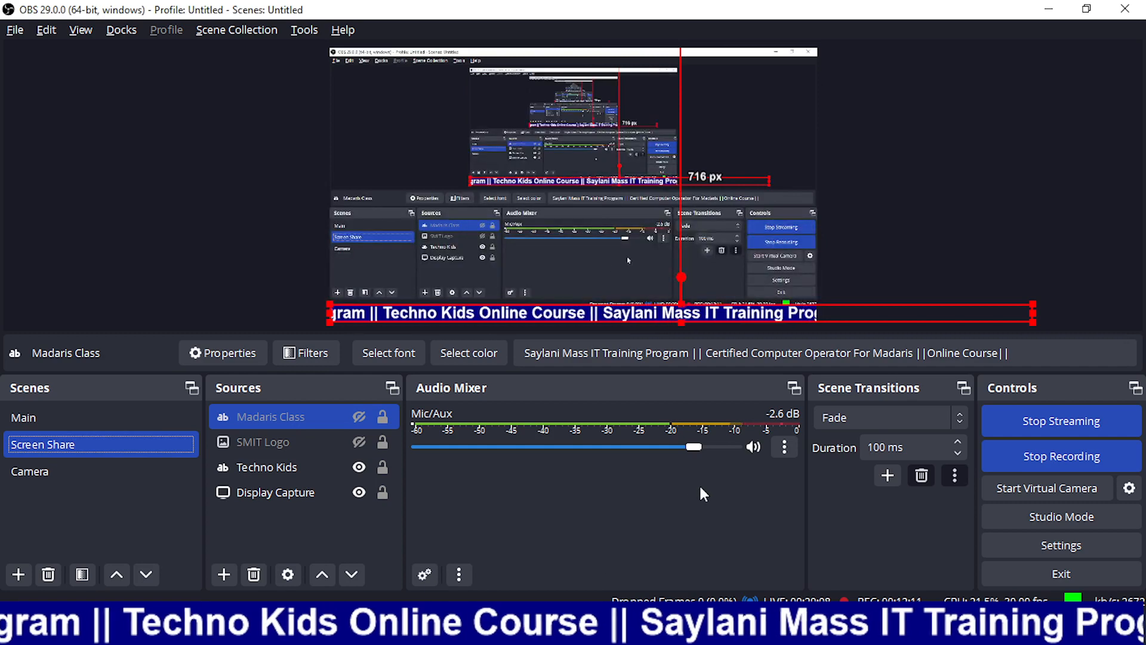
{"action": "left_click", "coordinate": [754, 446]}
{"action": "left_click", "coordinate": [1049, 8]}
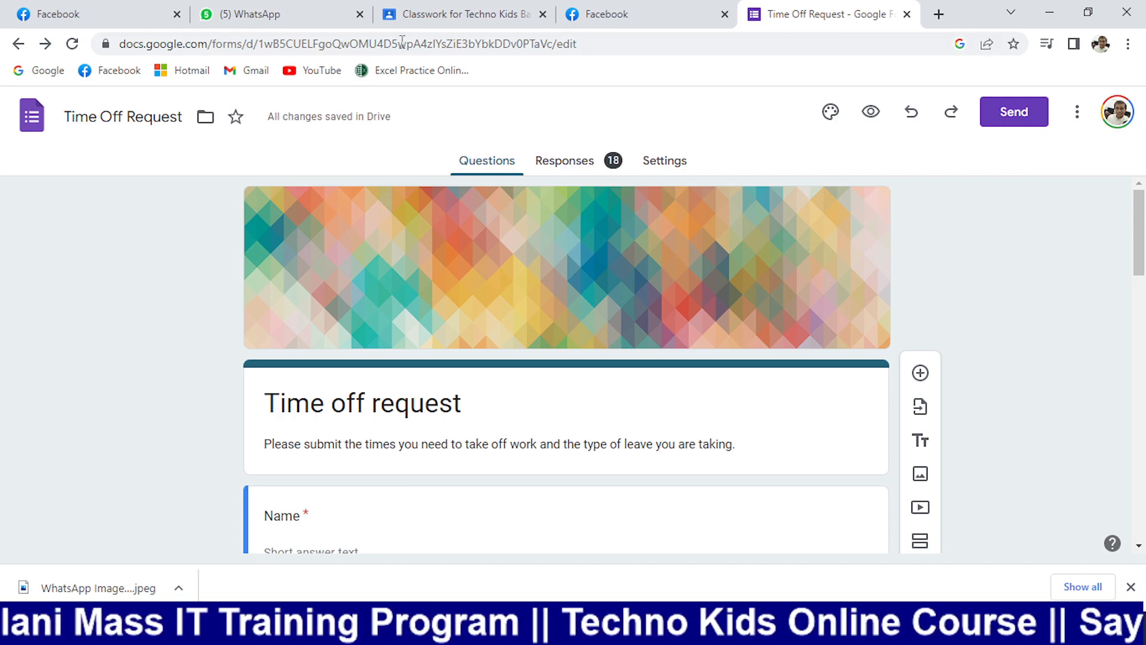
- Switch to OBS, unmute the Mic/Aux input and change the scene to Camera
{"action": "left_click", "coordinate": [597, 629]}
{"action": "left_click", "coordinate": [751, 446]}
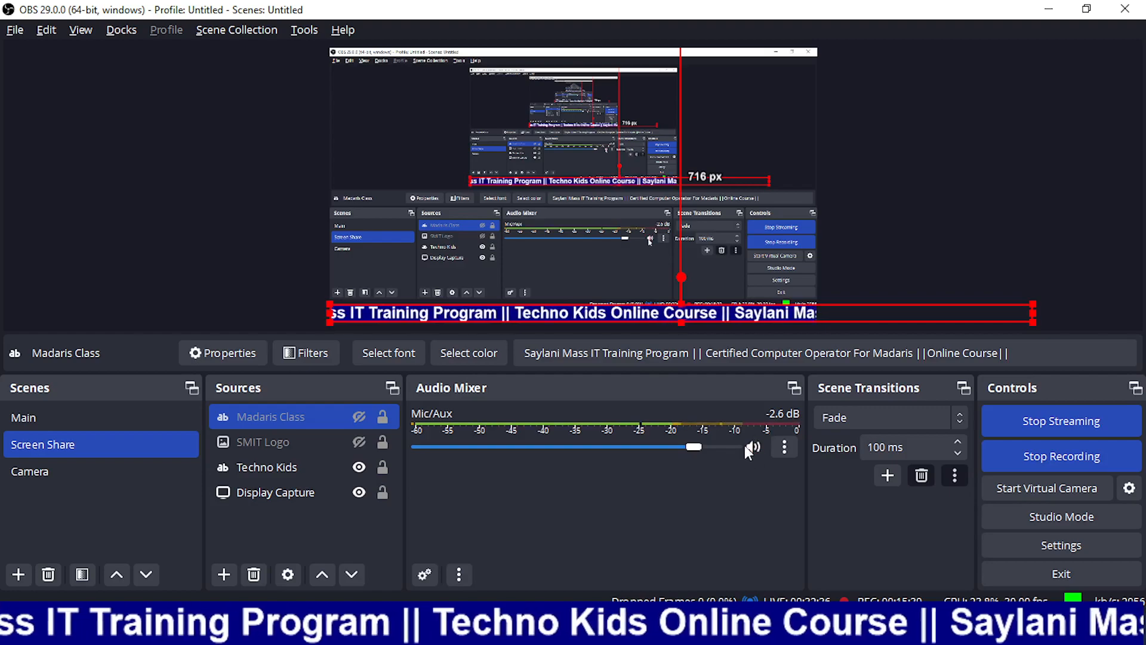
{"action": "left_click", "coordinate": [143, 471]}
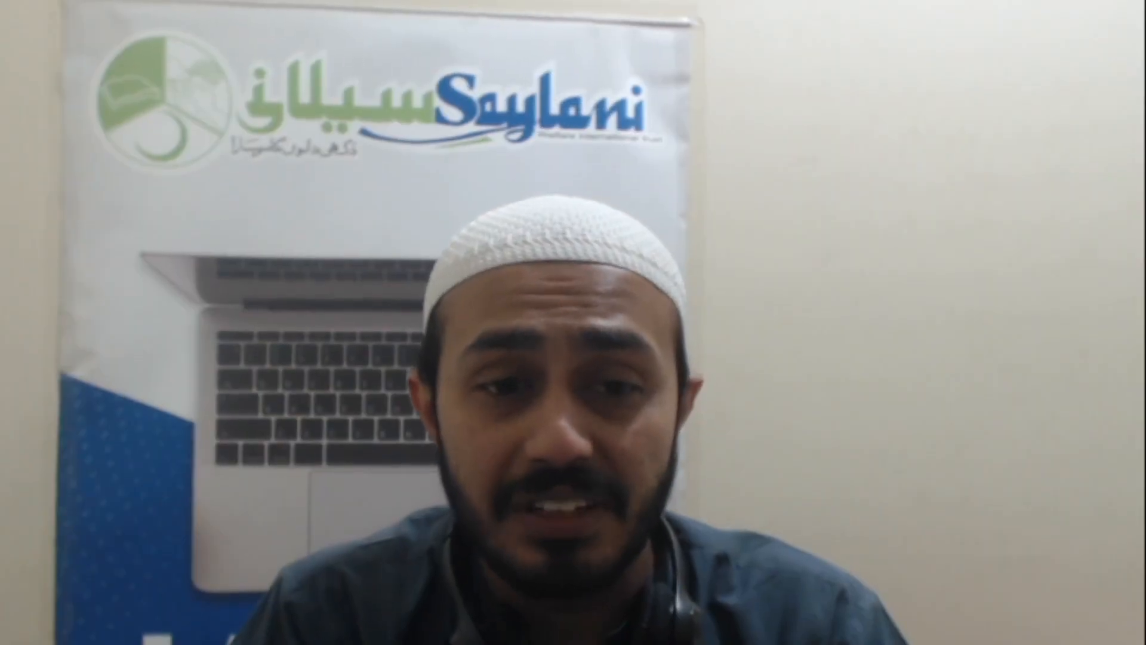
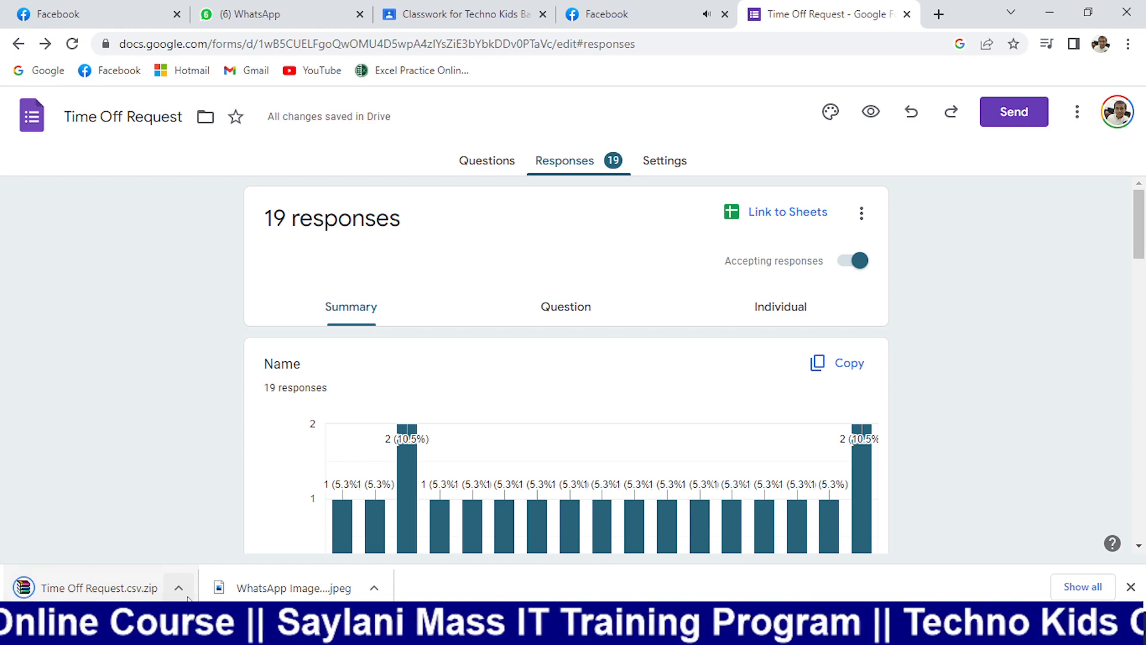
- Show the downloaded Time Off Request.csv.zip in its folder and extract it to a Time Off Request.csv folder
{"action": "left_click", "coordinate": [179, 592]}
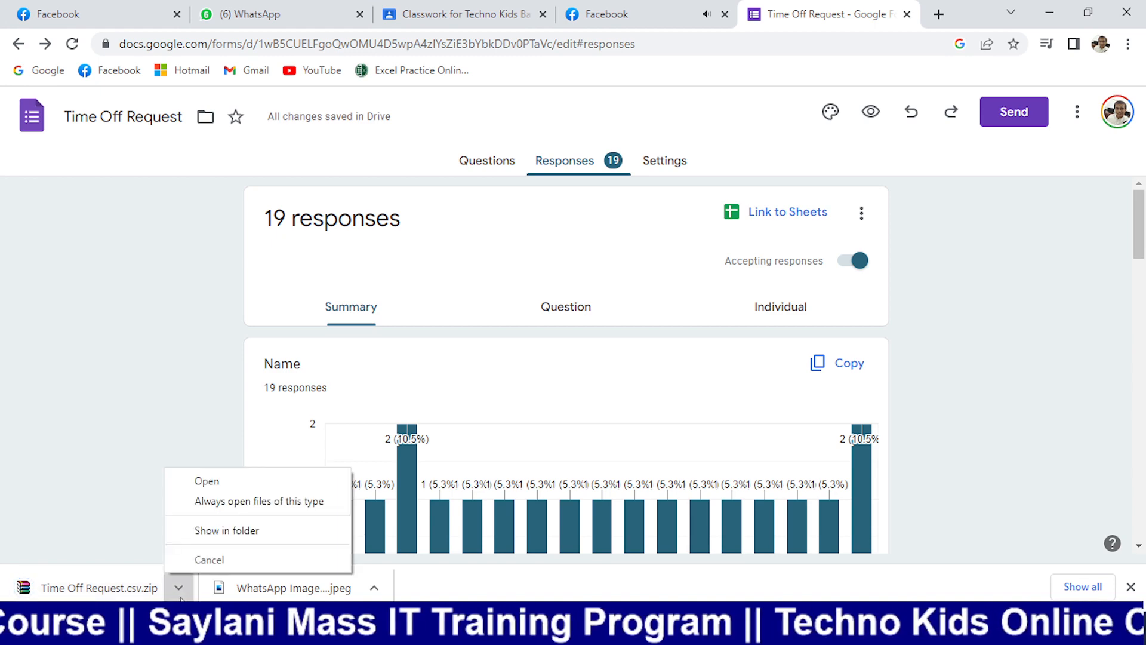
{"action": "left_click", "coordinate": [239, 533]}
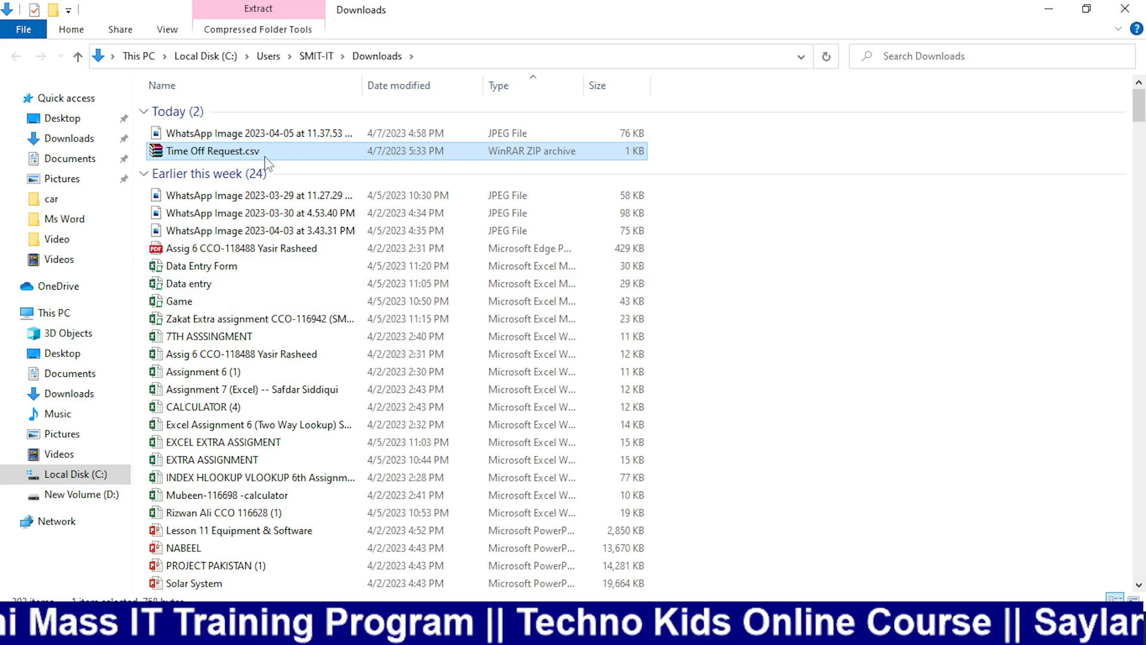
{"action": "double_click", "coordinate": [270, 152]}
{"action": "right_click", "coordinate": [270, 151]}
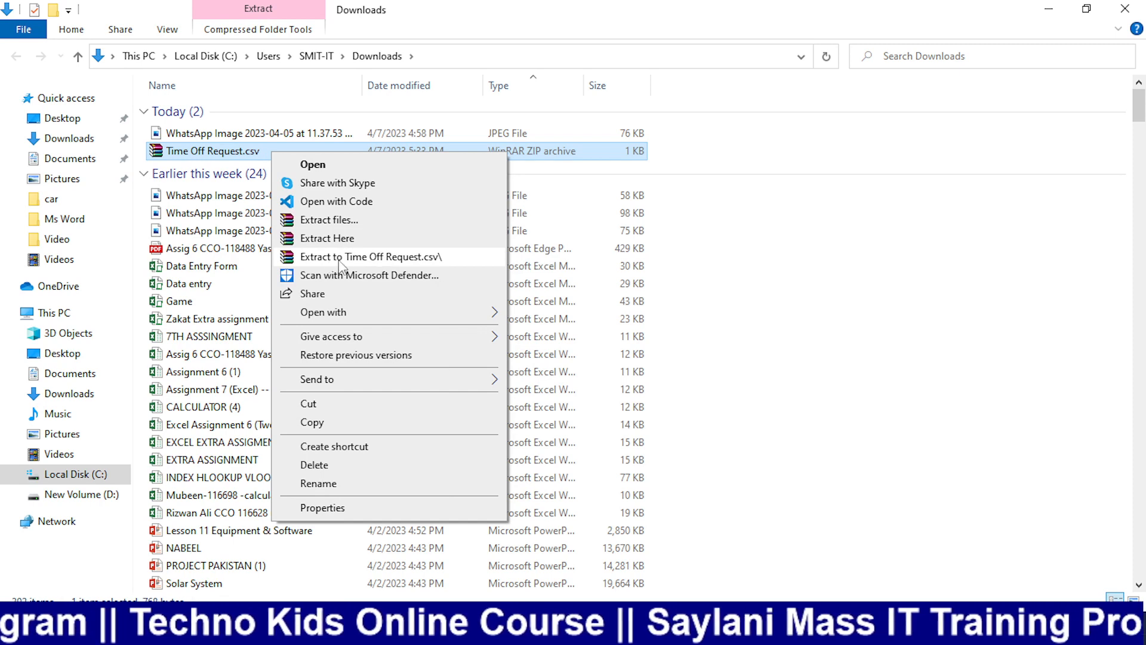
{"action": "left_click", "coordinate": [406, 261]}
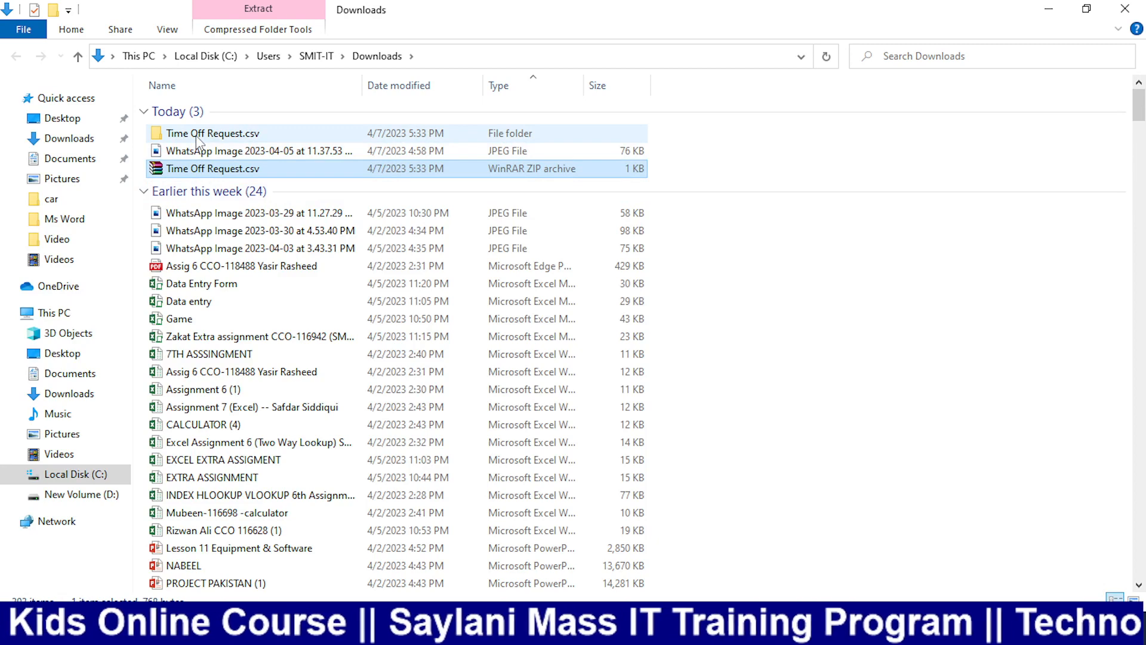
- Open the extracted Time Off Request CSV file in Excel and dismiss the Office activation wizard
{"action": "double_click", "coordinate": [196, 134]}
{"action": "double_click", "coordinate": [207, 114]}
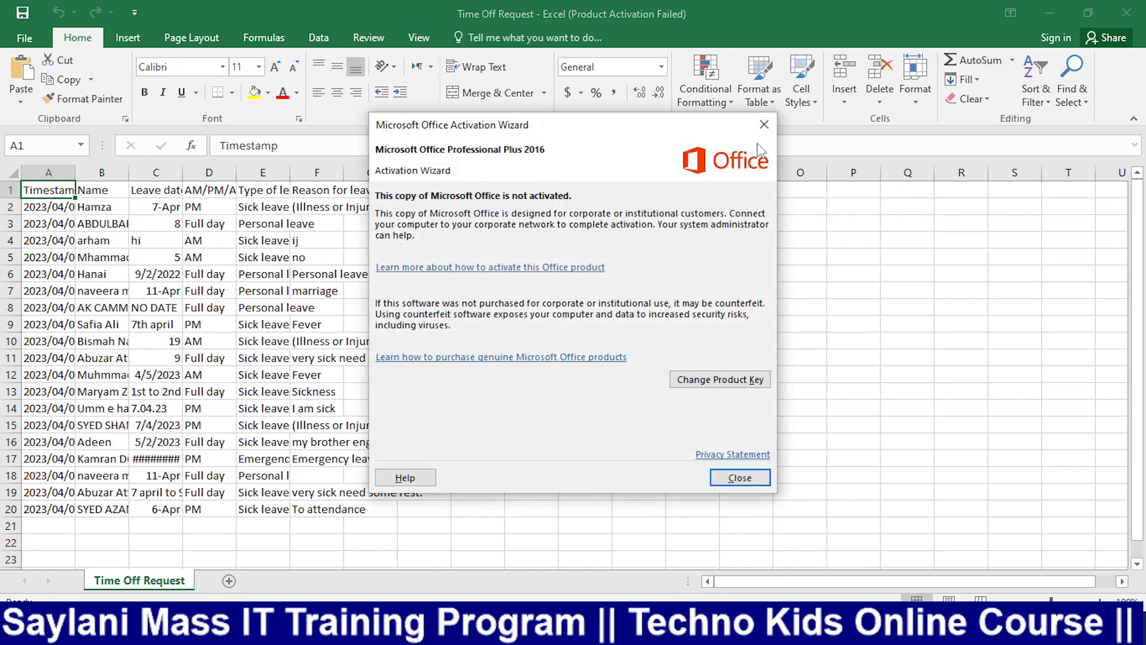
{"action": "left_click", "coordinate": [764, 124]}
- Auto-fit all columns of the Time Off Request sheet to their contents
{"action": "left_click", "coordinate": [13, 172]}
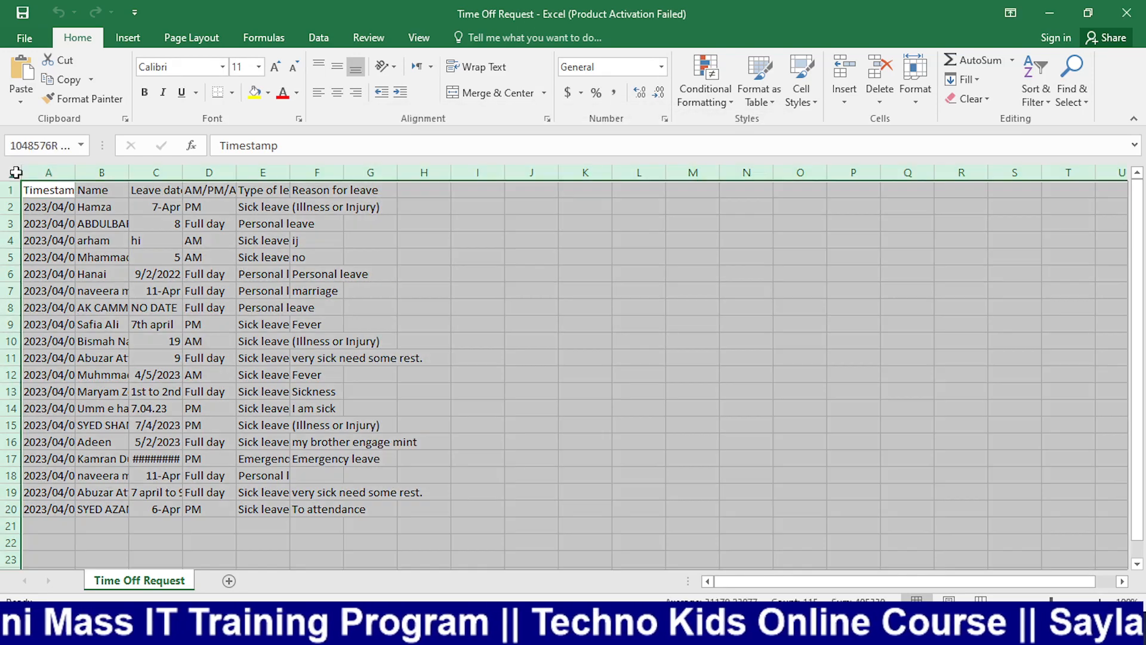
{"action": "double_click", "coordinate": [81, 168]}
{"action": "left_click", "coordinate": [540, 240]}
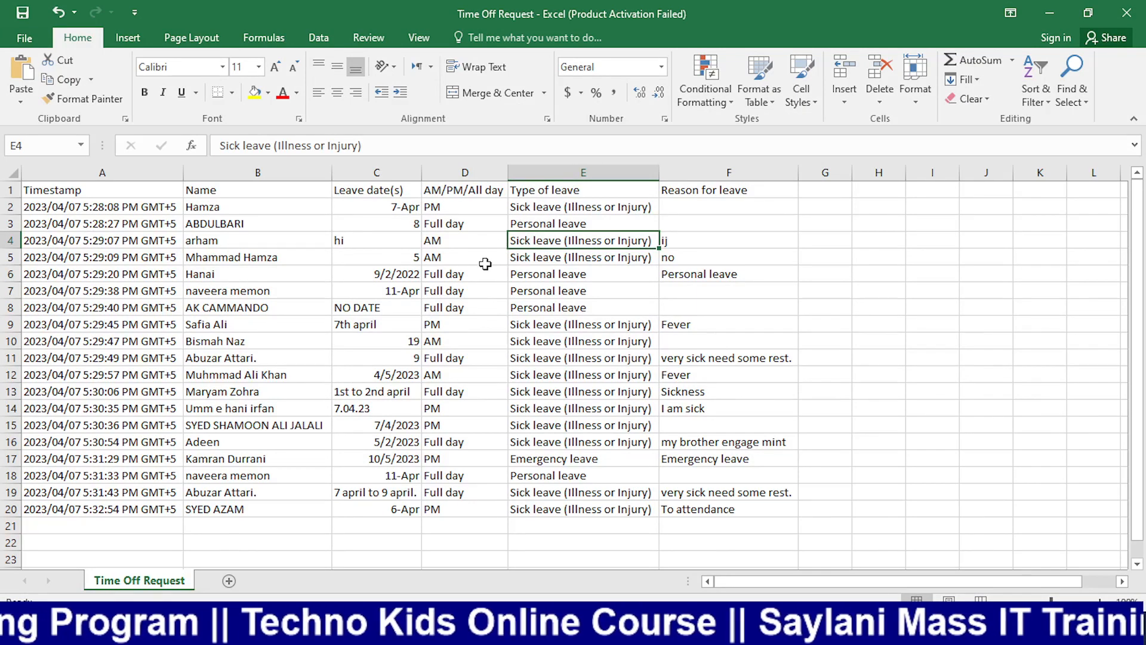
- Add filters to the response table's header row and exclude AM entries from the AM/PM/All day column
{"action": "left_click", "coordinate": [467, 228]}
{"action": "key", "text": "ctrl+shift+l"}
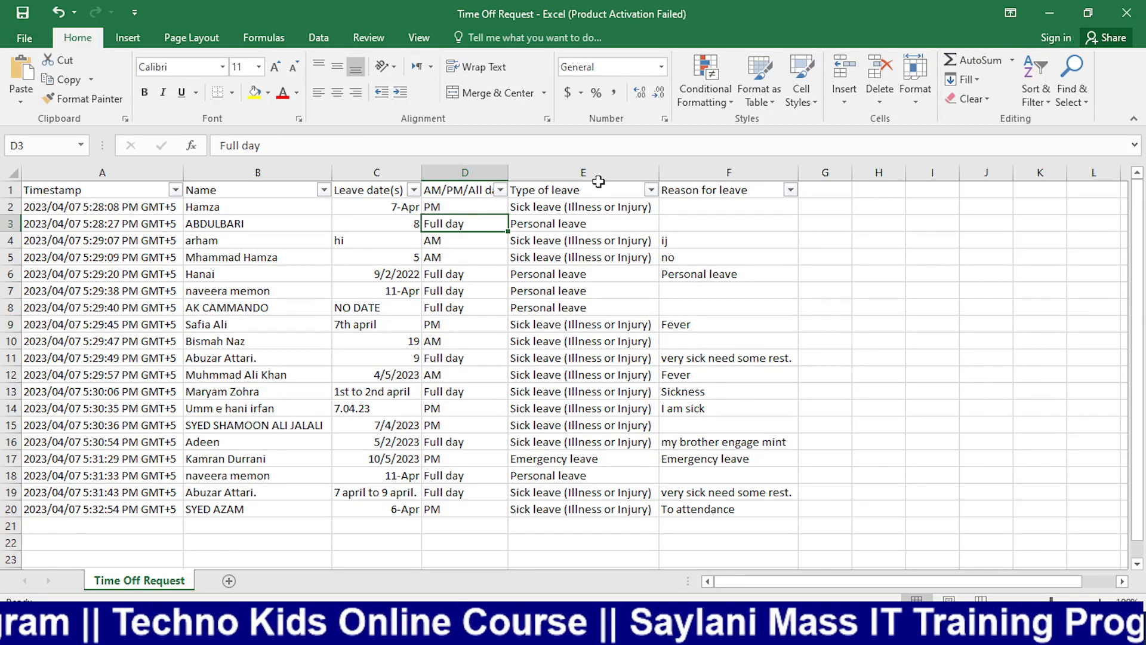
{"action": "left_click", "coordinate": [500, 190]}
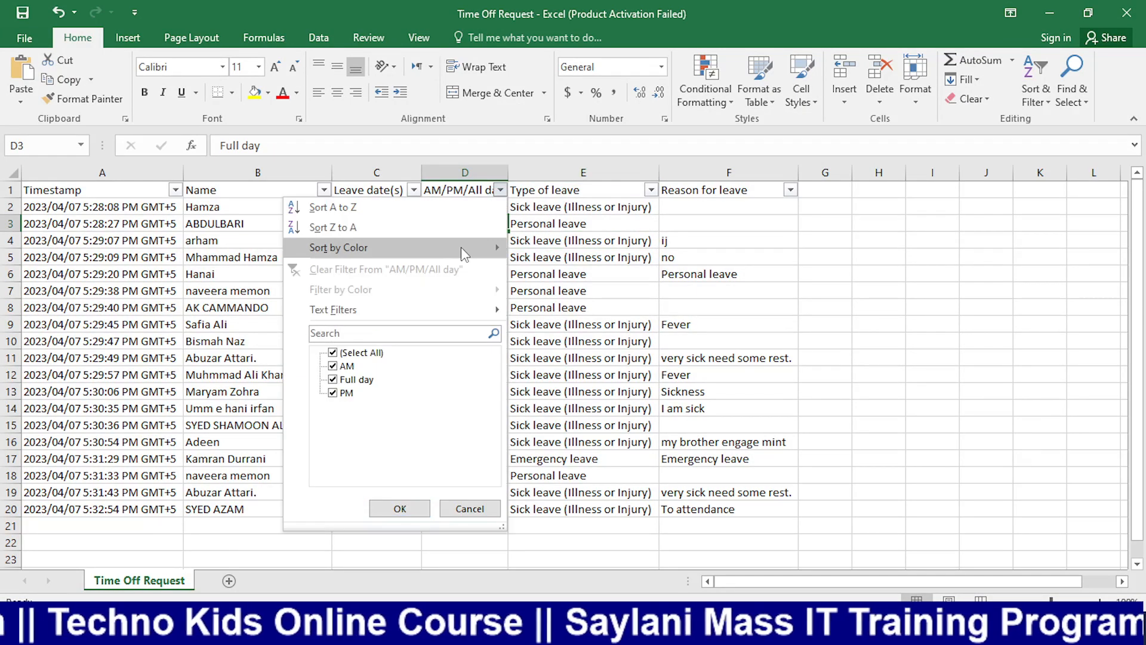
{"action": "left_click", "coordinate": [332, 366]}
{"action": "left_click", "coordinate": [399, 508]}
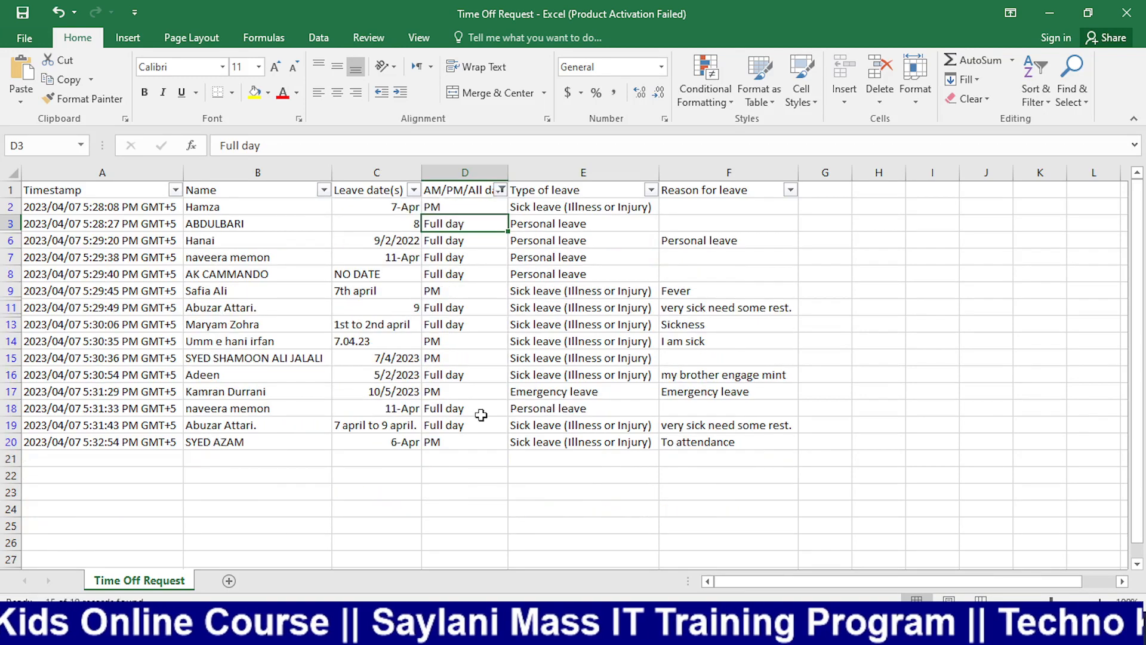
{"action": "left_click", "coordinate": [466, 392]}
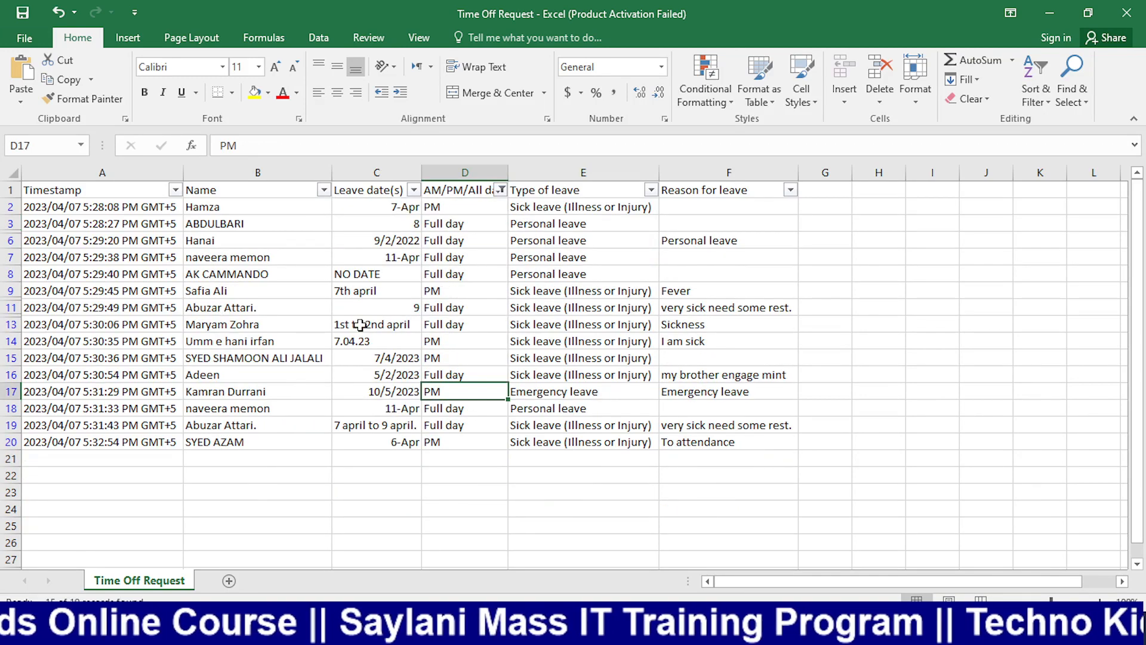
- Filter the Type of leave column to Personal leave only and check the filtered rows
{"action": "left_click", "coordinate": [651, 190]}
{"action": "left_click", "coordinate": [485, 353]}
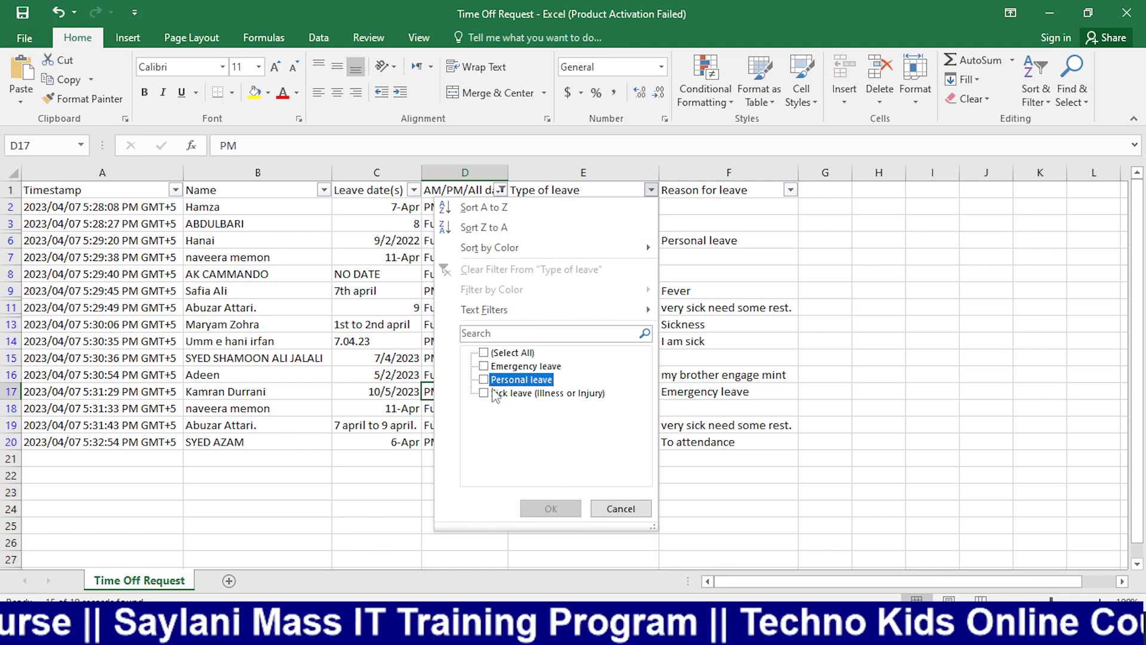
{"action": "left_click", "coordinate": [484, 381]}
{"action": "left_click", "coordinate": [551, 506]}
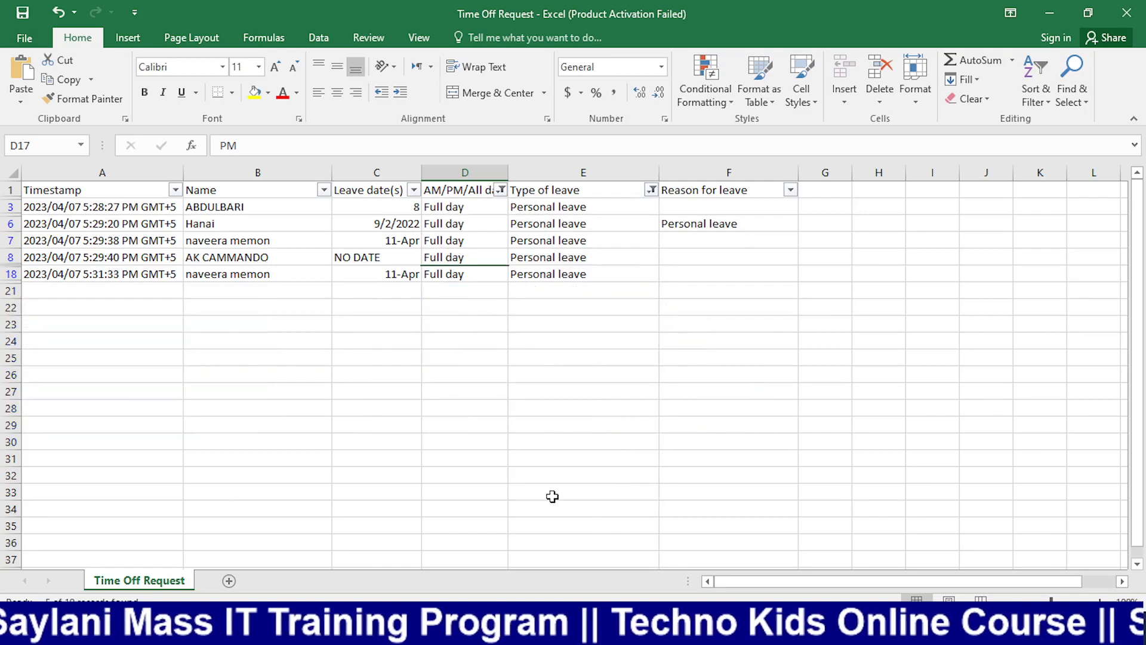
{"action": "left_click", "coordinate": [382, 276]}
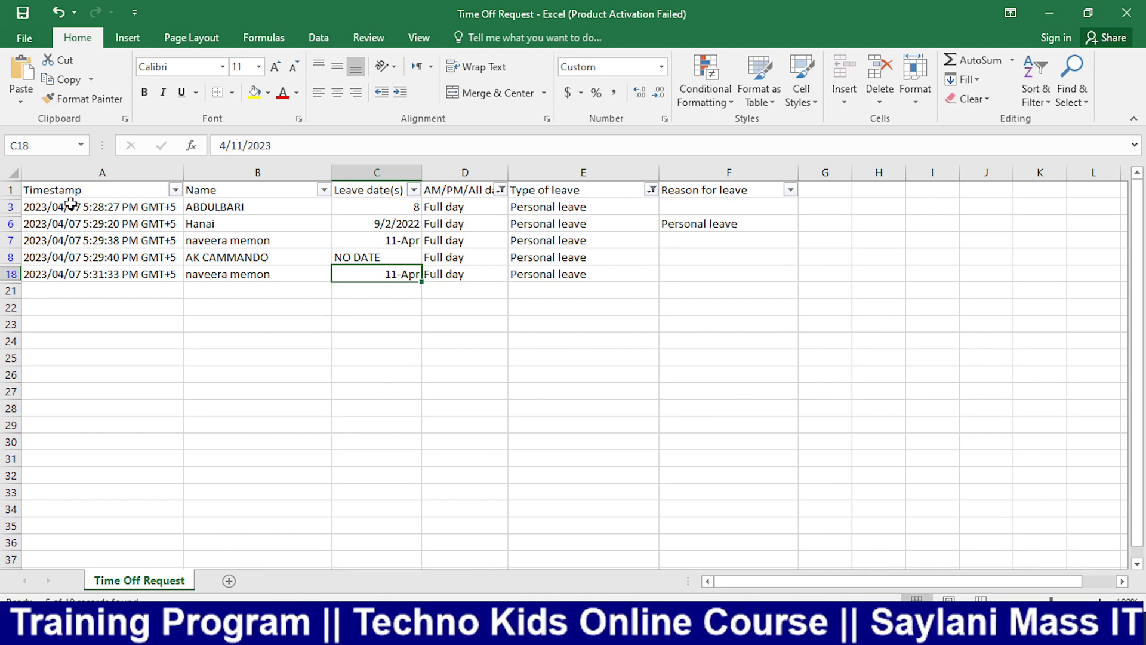
{"action": "left_click_drag", "start_coordinate": [71, 204], "coordinate": [908, 474]}
{"action": "left_click", "coordinate": [1107, 407]}
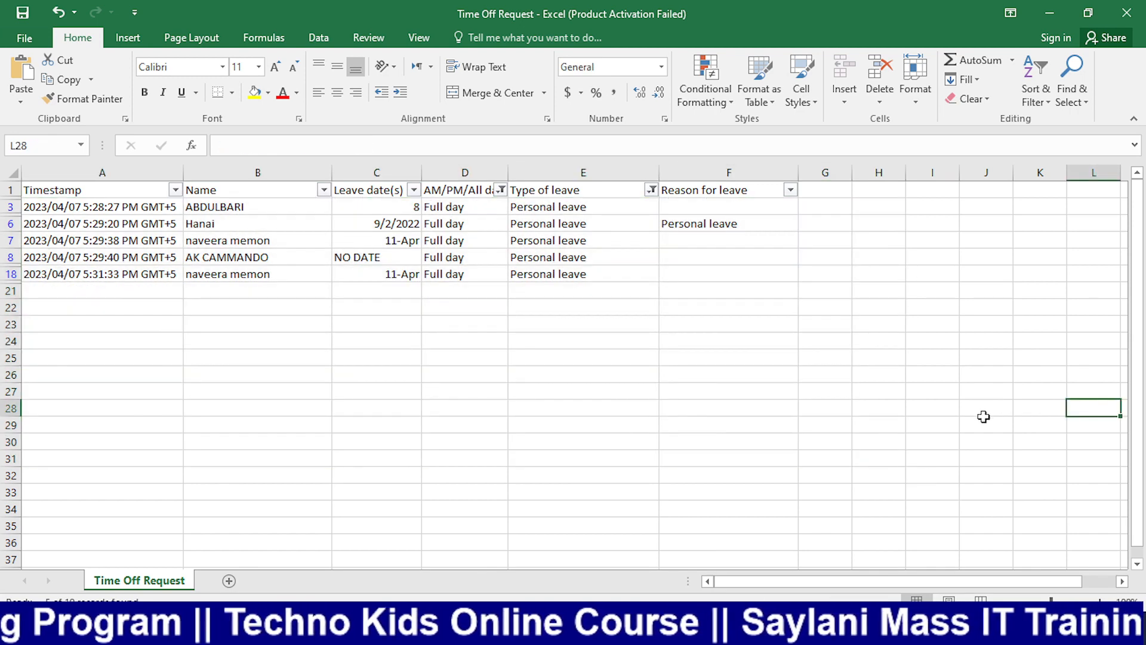
- Undo the filters on the Type of leave and AM/PM/All day columns
{"action": "key", "text": "ctrl+z"}
{"action": "key", "text": "ctrl+z"}
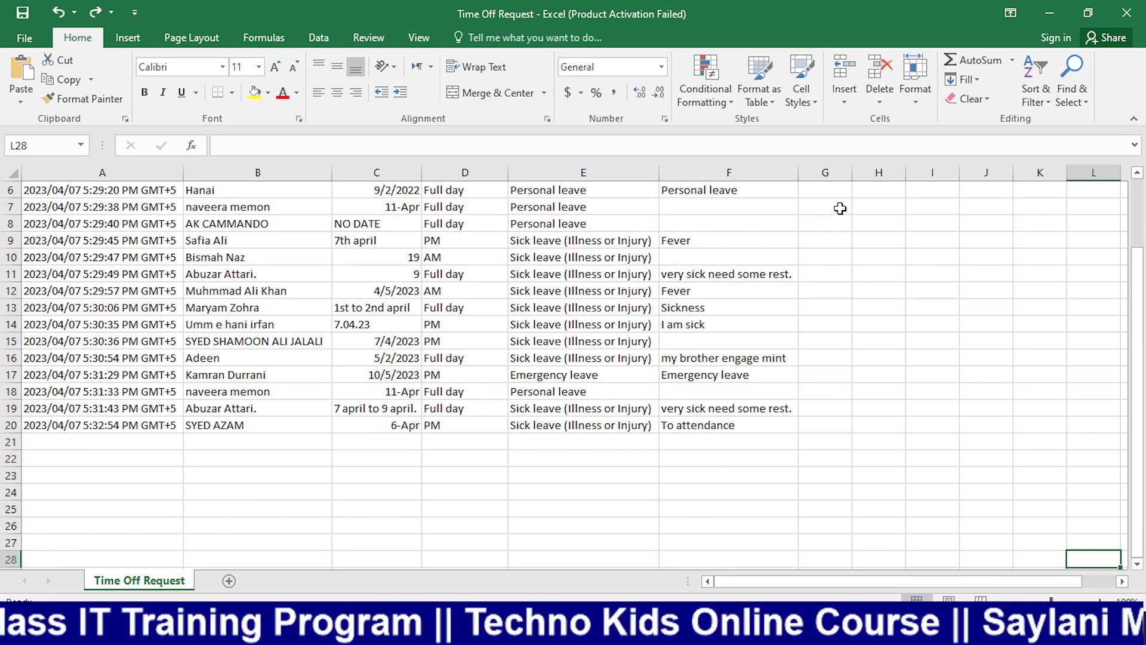
{"action": "left_click", "coordinate": [719, 338]}
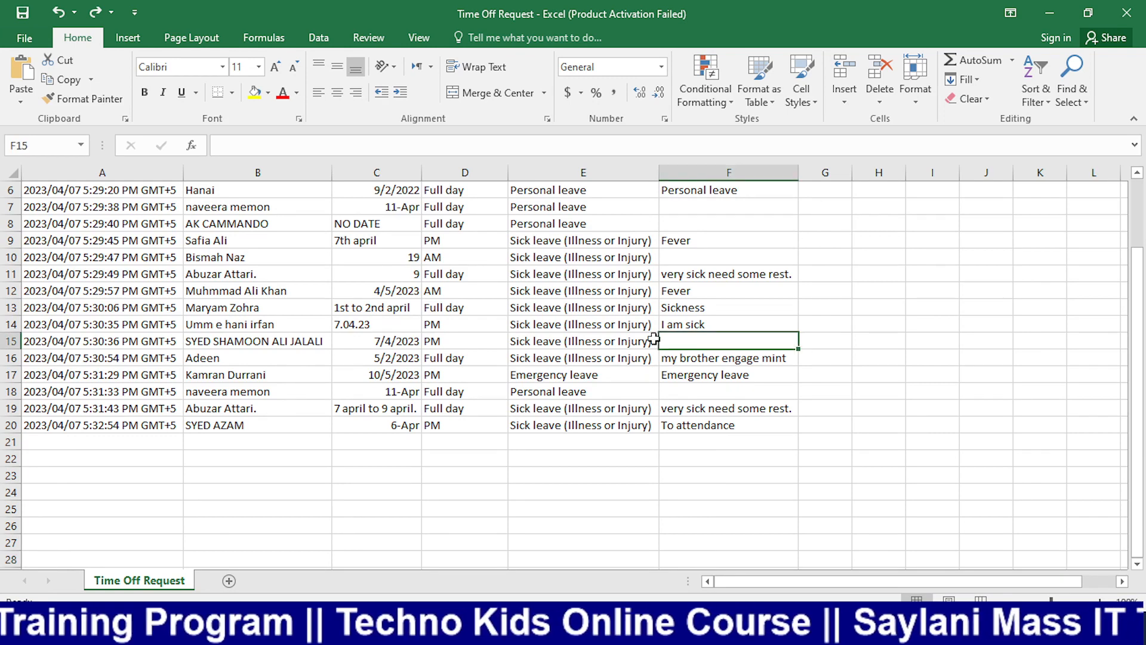
- Switch back to the Time Off Request form's response summary in Google Forms
{"action": "key", "text": "alt+Tab"}
{"action": "key", "text": "alt+Tab"}
{"action": "key", "text": "alt+Tab"}
{"action": "key", "text": "alt+Tab"}
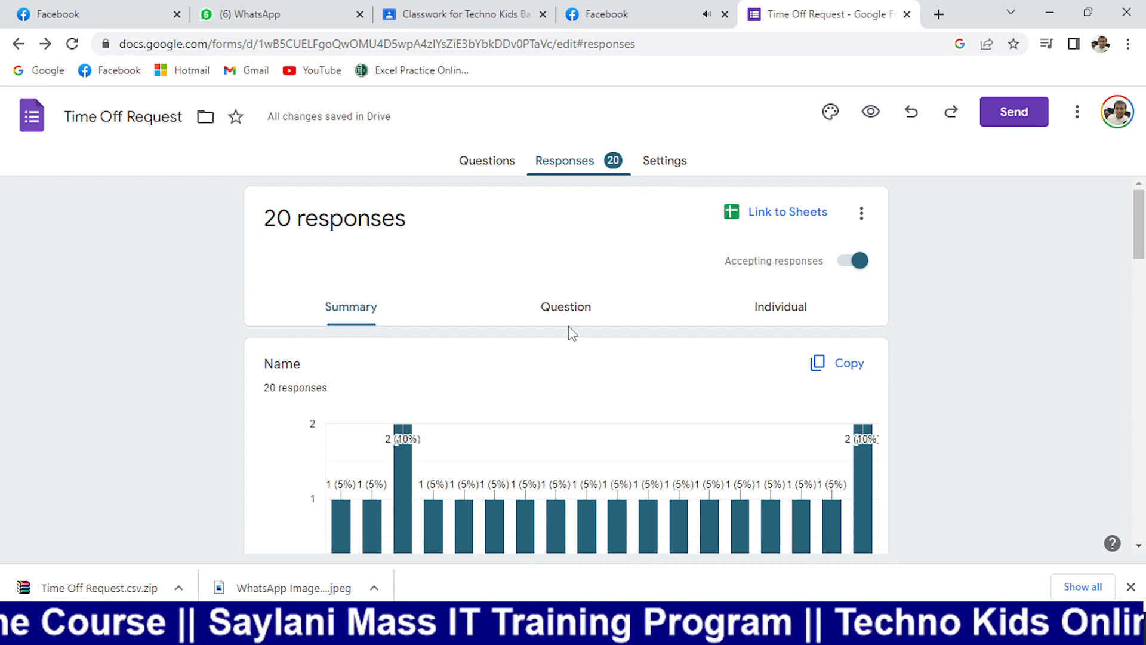
- Switch to the Excel response sheet and select the Timestamp entries in A2:A20 for review
{"action": "key", "text": "alt+Tab"}
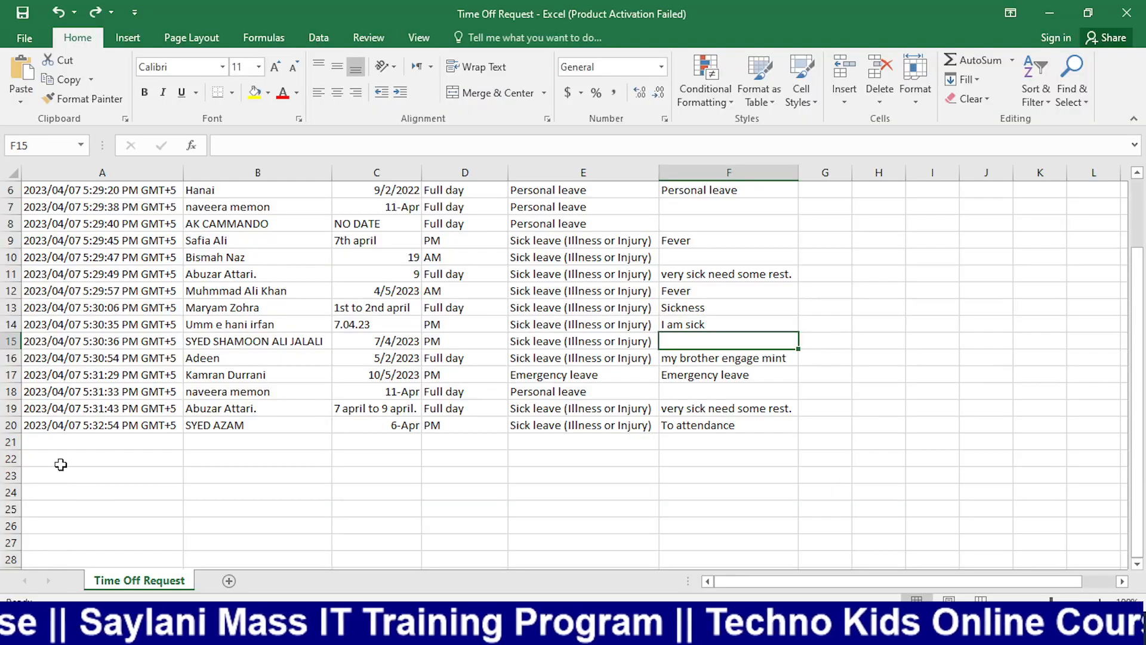
{"action": "scroll", "coordinate": [112, 448], "scroll_direction": "up", "scroll_amount": 2}
{"action": "left_click_drag", "start_coordinate": [98, 204], "coordinate": [102, 510]}
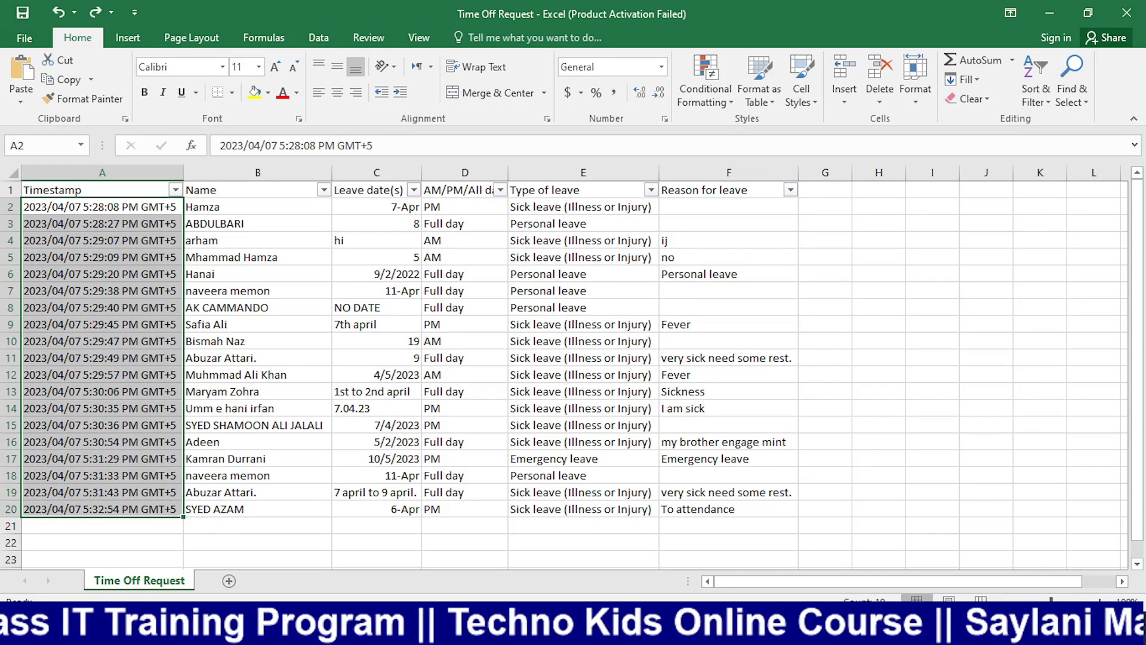
- Switch to OBS, activate the Camera scene, and return to the Time Off Request form in Google Forms
{"action": "key", "text": "alt+Tab"}
{"action": "key", "text": "alt+Tab"}
{"action": "key", "text": "Tab"}
{"action": "key", "text": "Tab"}
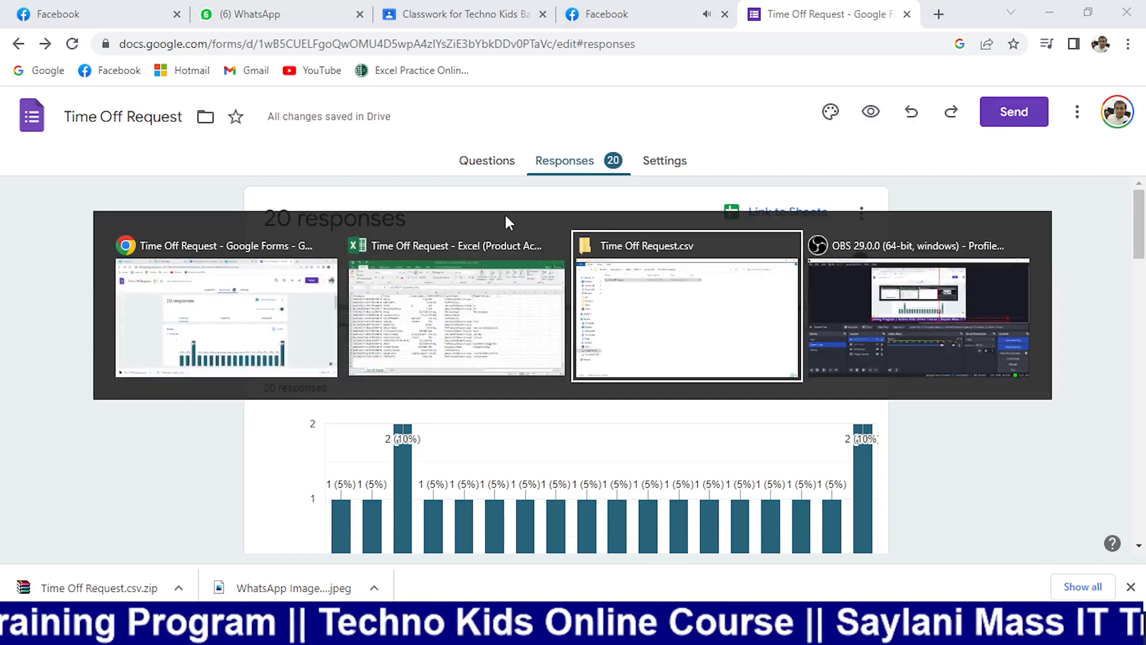
{"action": "left_click", "coordinate": [117, 470]}
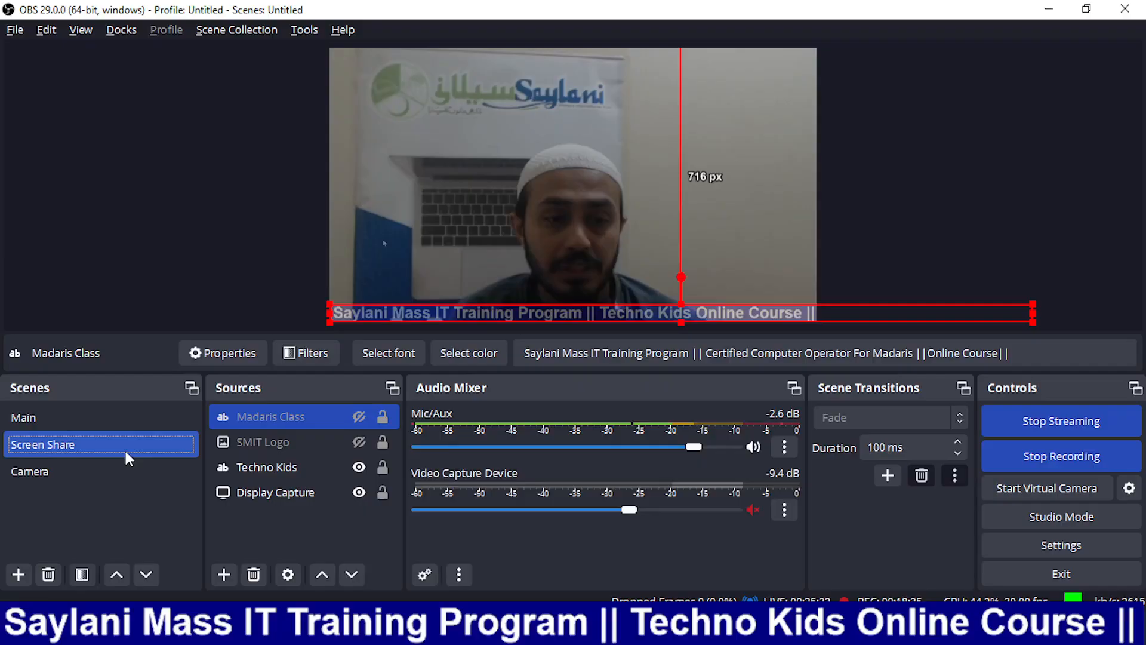
{"action": "key", "text": "alt+Tab"}
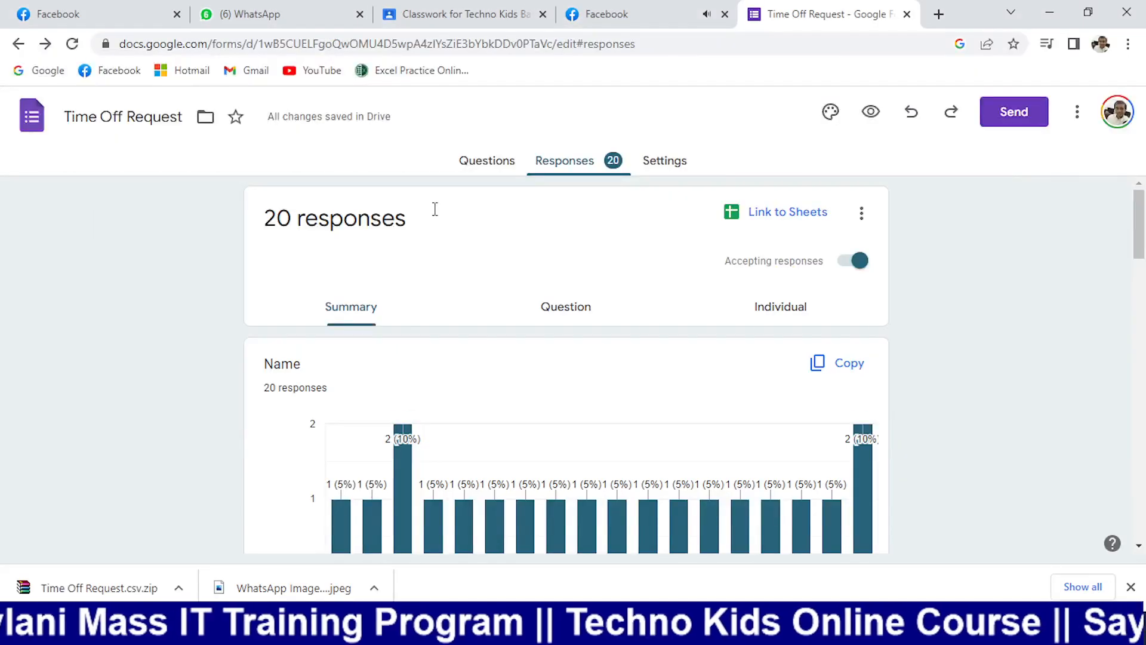
- Open the template gallery from the Forms home page and create a form from the Exit Ticket template under Education
{"action": "left_click", "coordinate": [32, 115]}
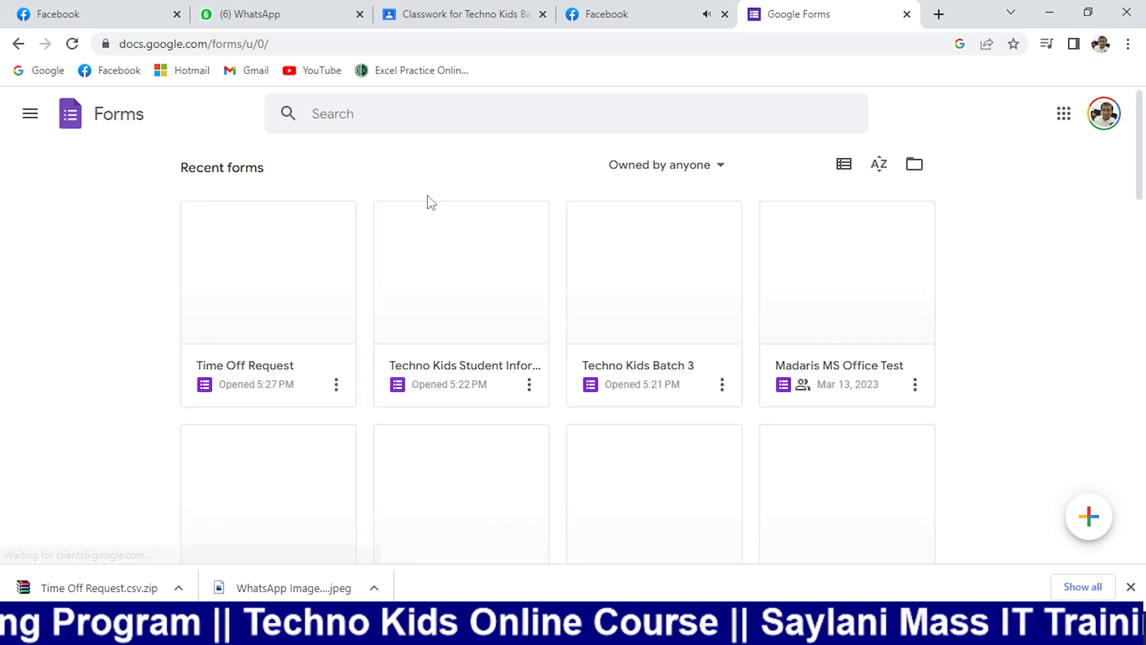
{"action": "mouse_move", "coordinate": [1088, 527]}
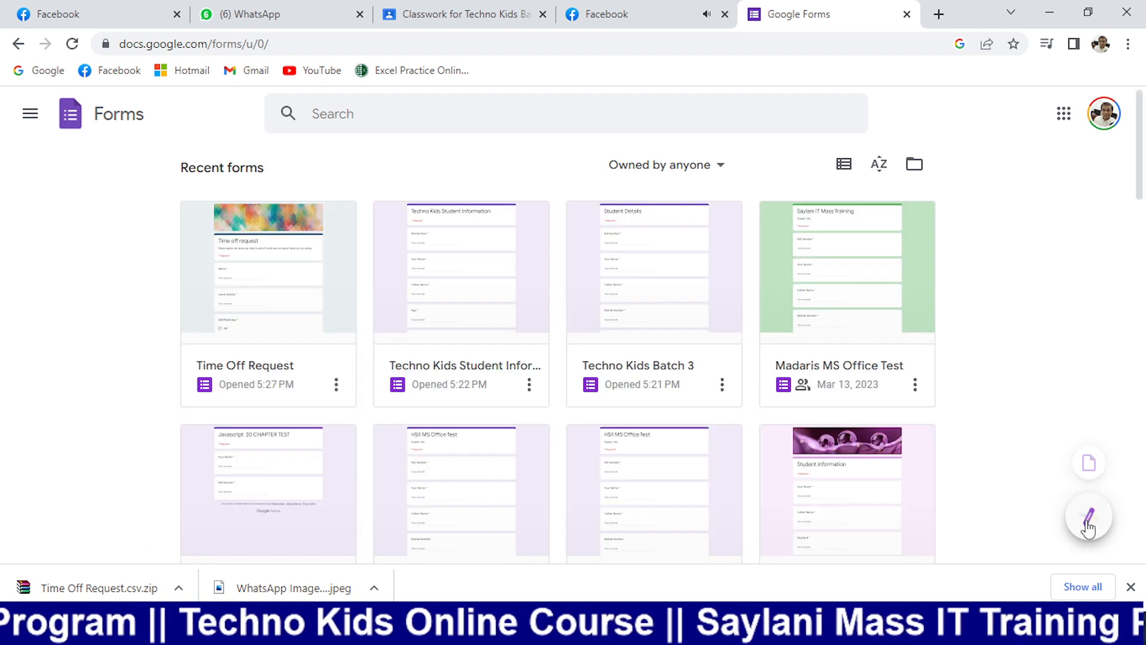
{"action": "left_click", "coordinate": [1090, 465]}
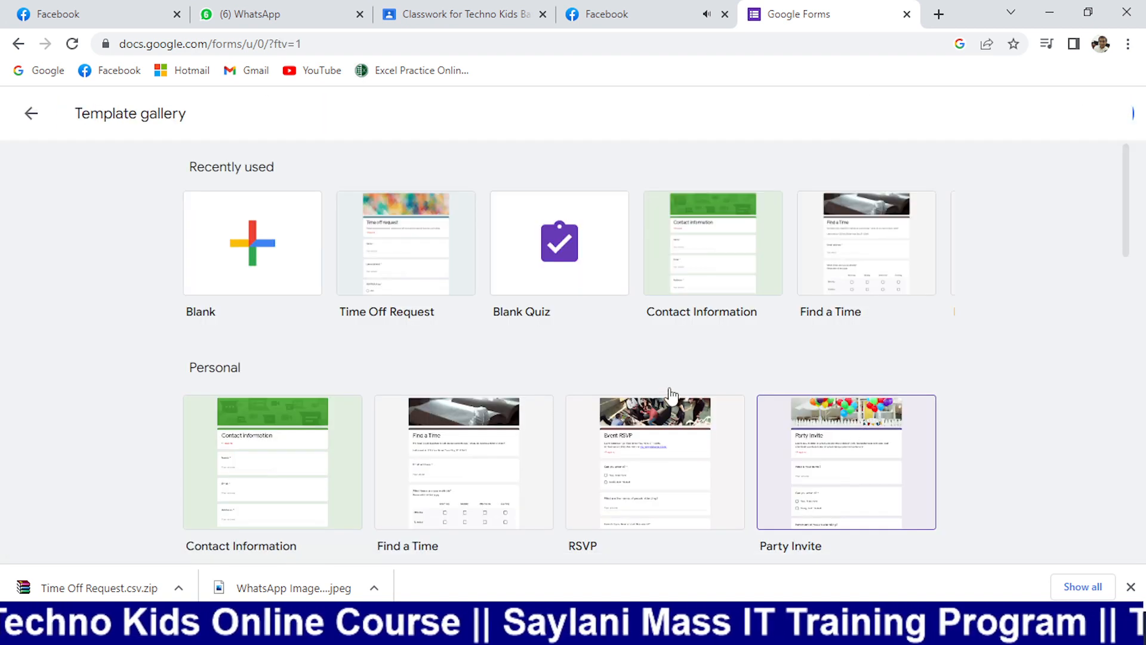
{"action": "scroll", "coordinate": [711, 325], "scroll_direction": "down", "scroll_amount": 15}
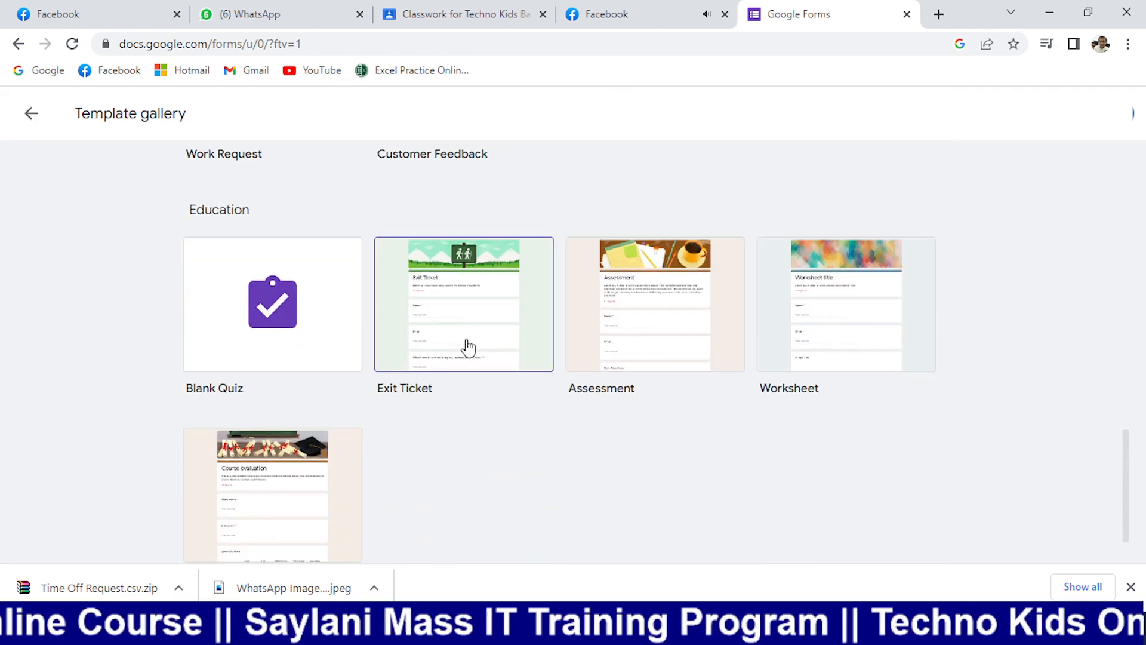
{"action": "scroll", "coordinate": [469, 347], "scroll_direction": "down", "scroll_amount": 1}
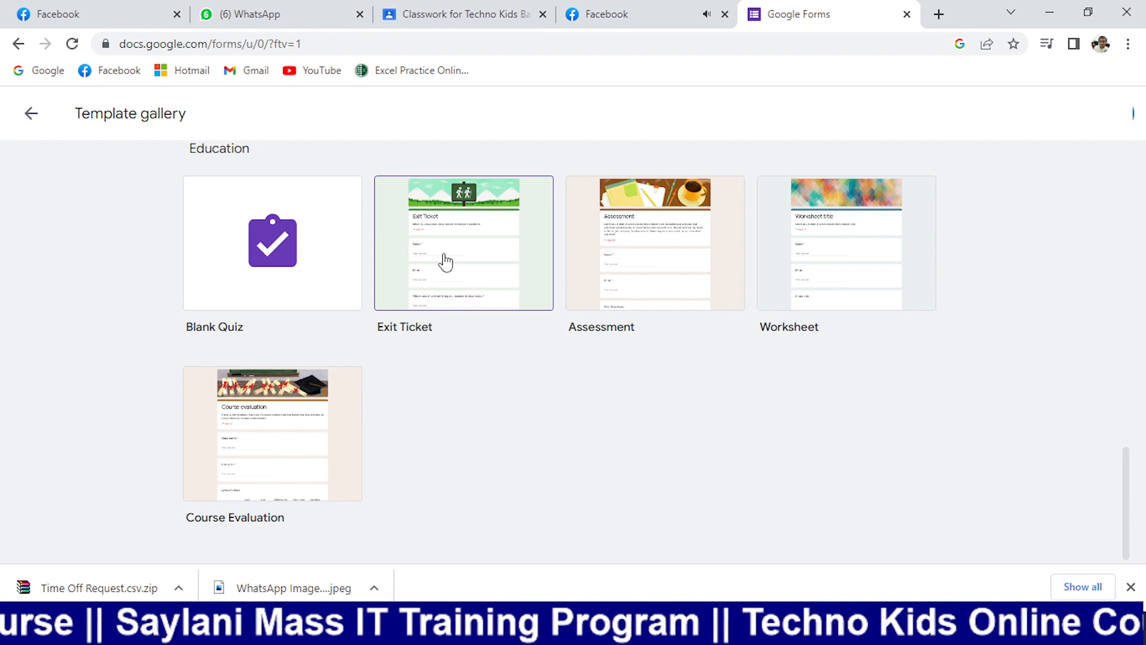
{"action": "left_click", "coordinate": [474, 253]}
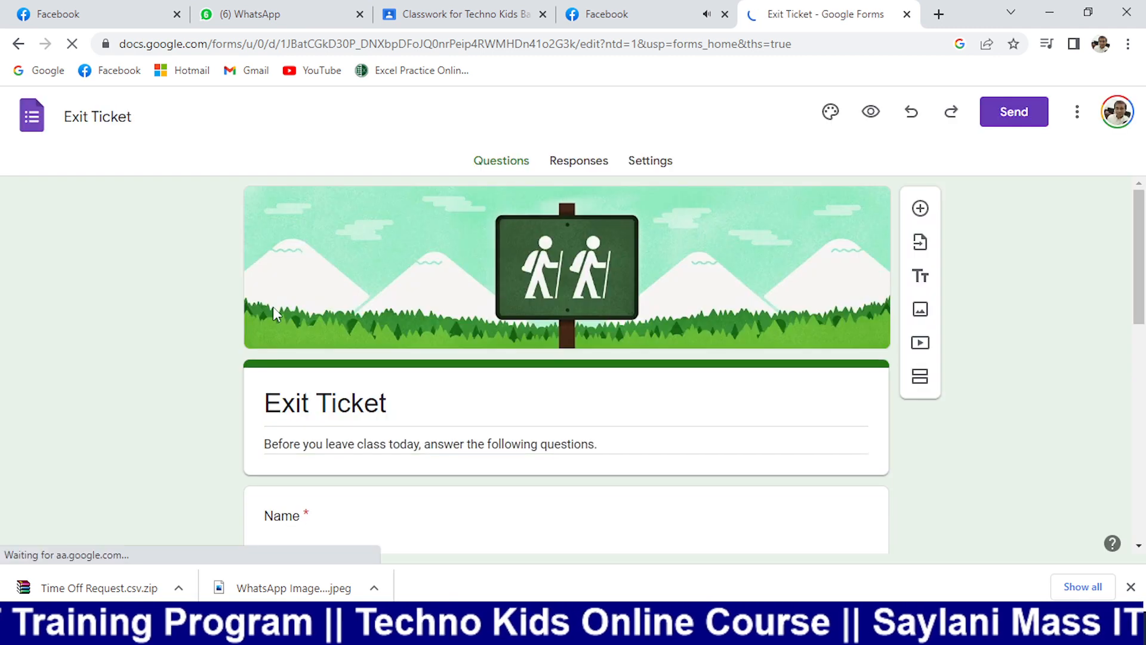
- Look through the Exit Ticket form's header and all its questions
{"action": "scroll", "coordinate": [735, 311], "scroll_direction": "down", "scroll_amount": 3}
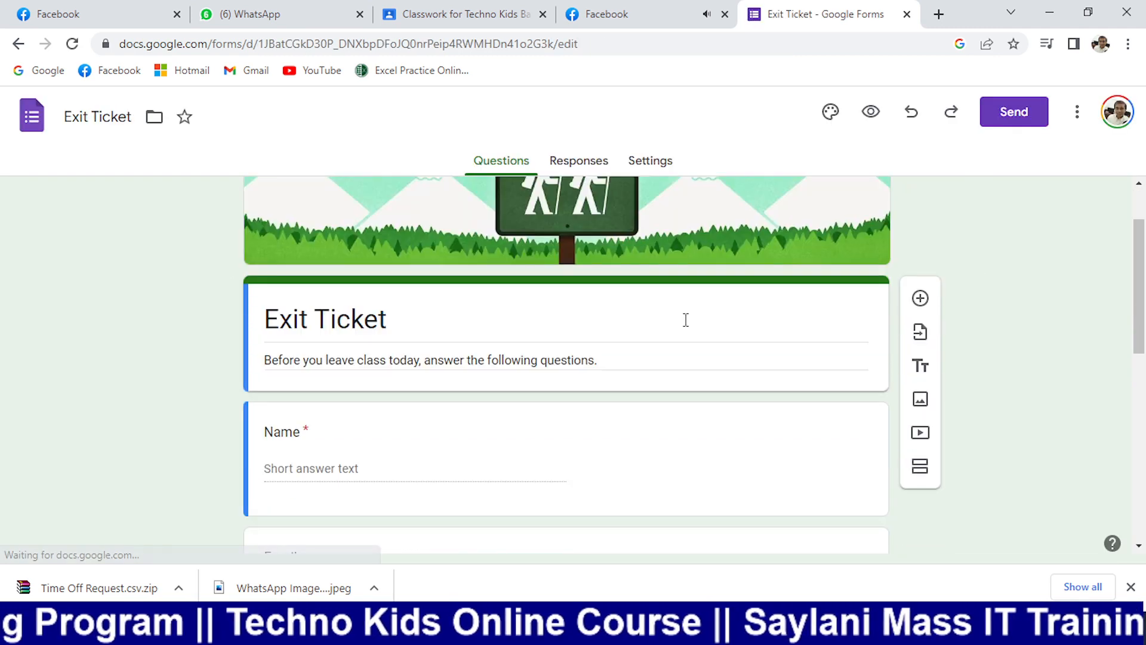
{"action": "scroll", "coordinate": [615, 299], "scroll_direction": "up", "scroll_amount": 3}
{"action": "scroll", "coordinate": [604, 312], "scroll_direction": "down", "scroll_amount": 5}
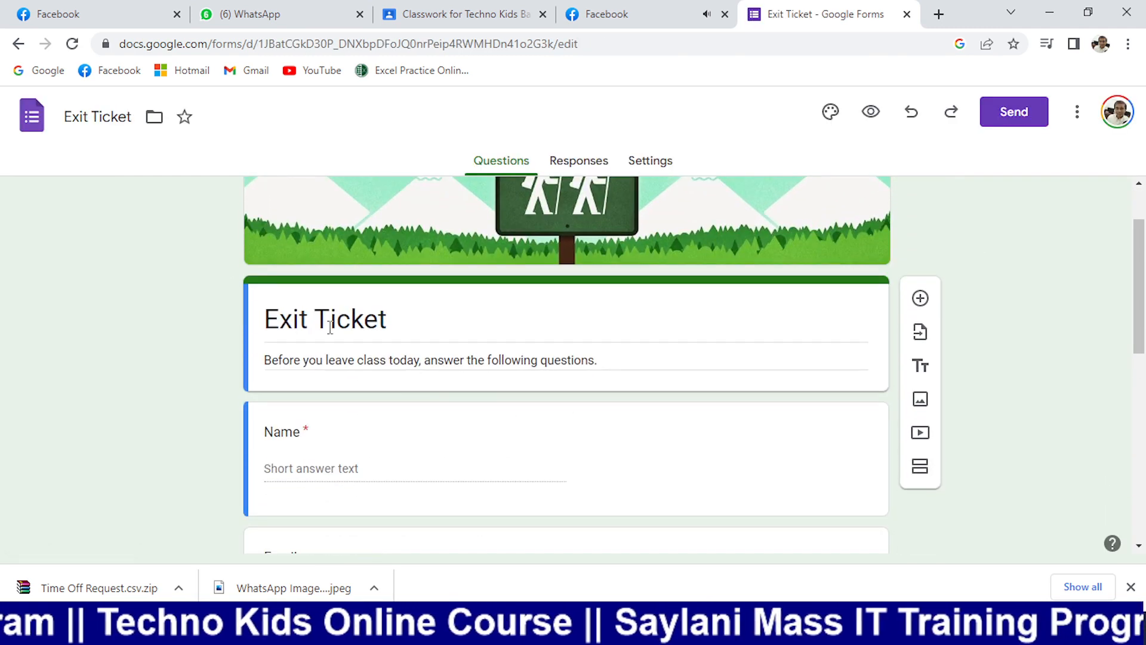
{"action": "scroll", "coordinate": [307, 345], "scroll_direction": "down", "scroll_amount": 4}
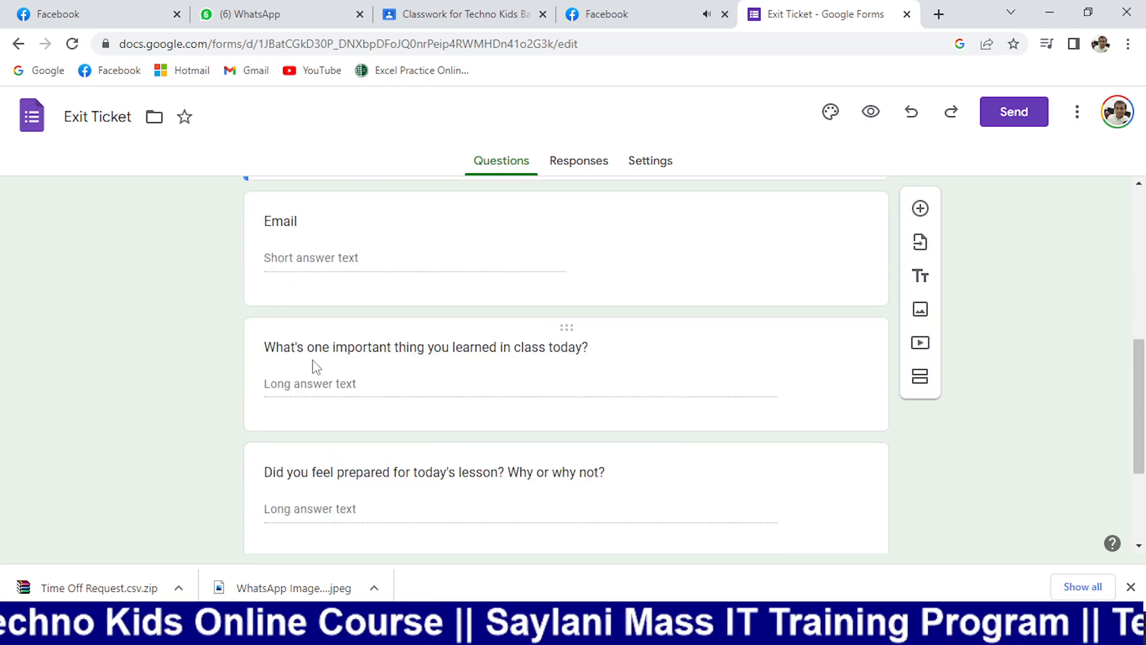
{"action": "scroll", "coordinate": [313, 358], "scroll_direction": "down", "scroll_amount": 2}
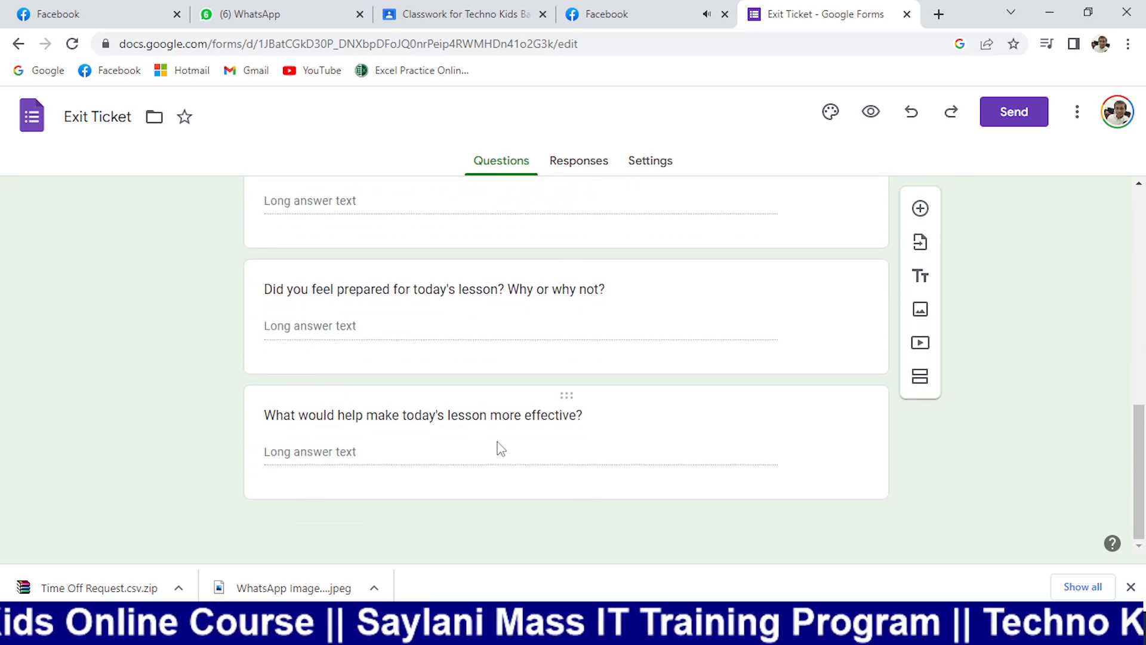
{"action": "left_click", "coordinate": [498, 447]}
{"action": "scroll", "coordinate": [466, 414], "scroll_direction": "up", "scroll_amount": 8}
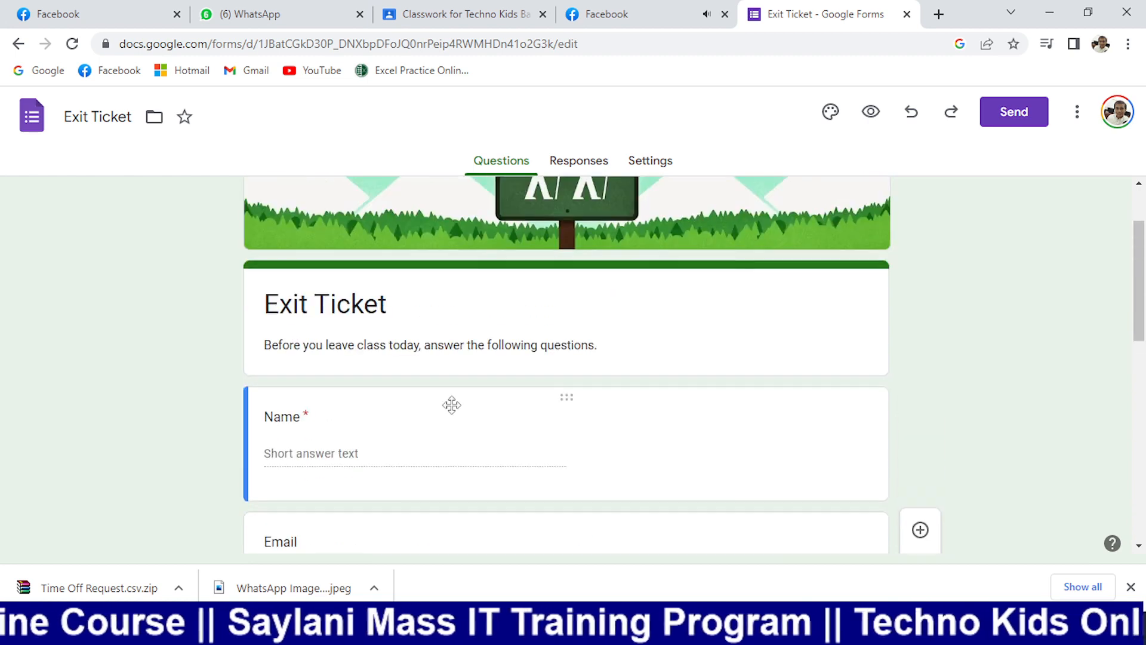
{"action": "scroll", "coordinate": [452, 406], "scroll_direction": "up", "scroll_amount": 2}
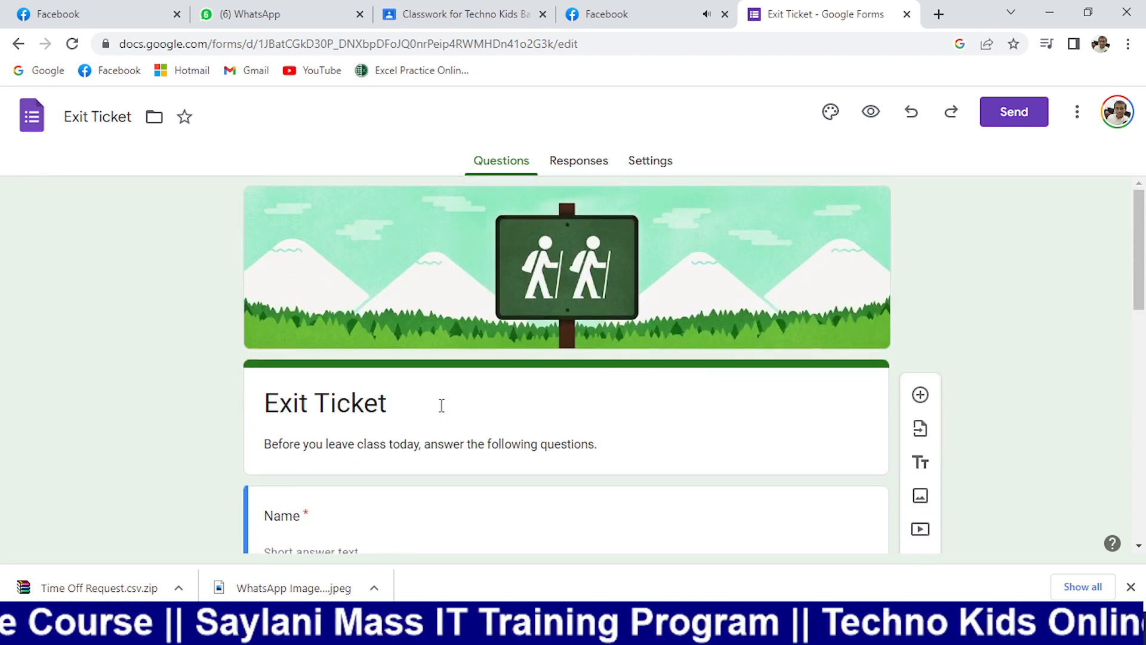
- Return to the Forms home page, create a Blank form from the template gallery, and select its title text
{"action": "left_click", "coordinate": [32, 119]}
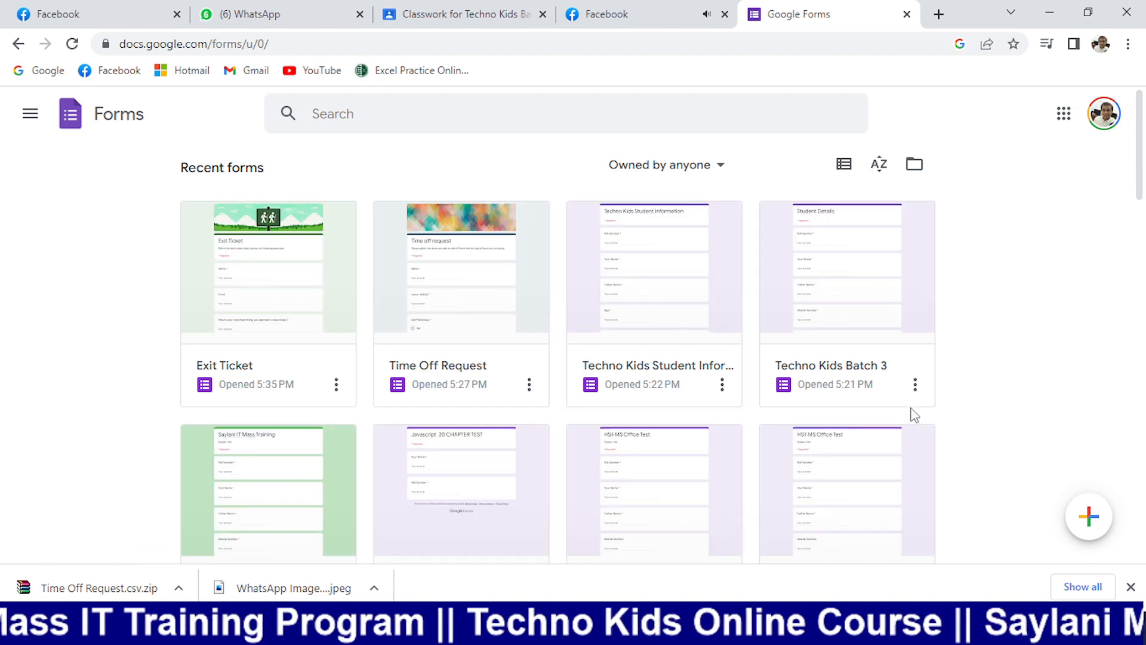
{"action": "scroll", "coordinate": [914, 415], "scroll_direction": "down", "scroll_amount": 4}
{"action": "mouse_move", "coordinate": [1090, 517]}
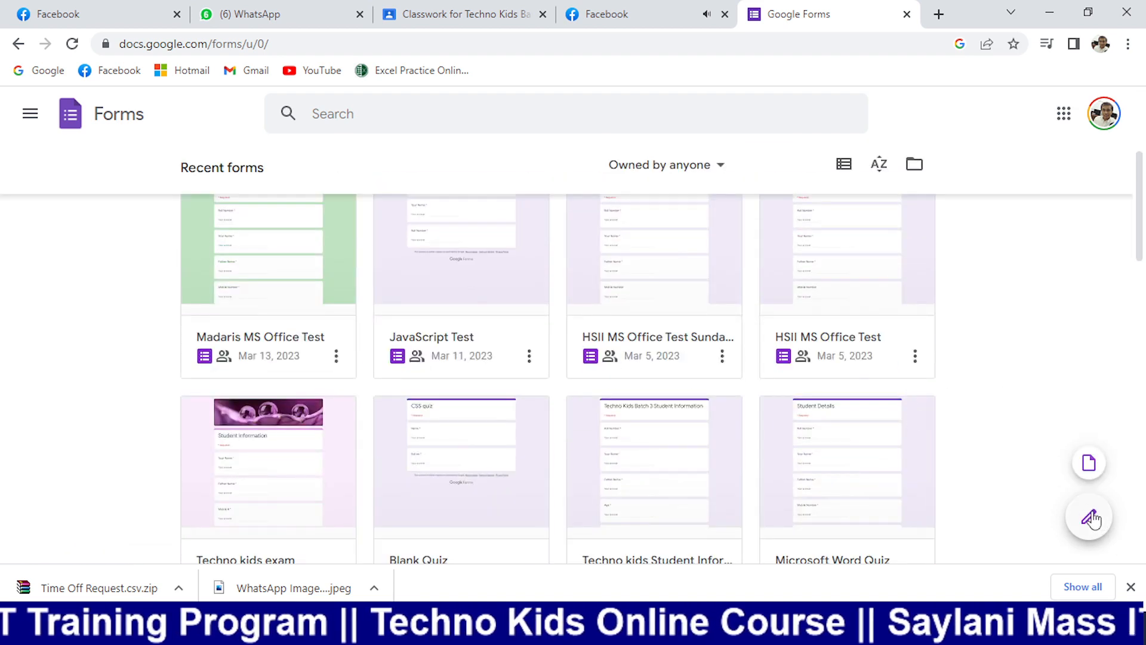
{"action": "left_click", "coordinate": [1088, 469]}
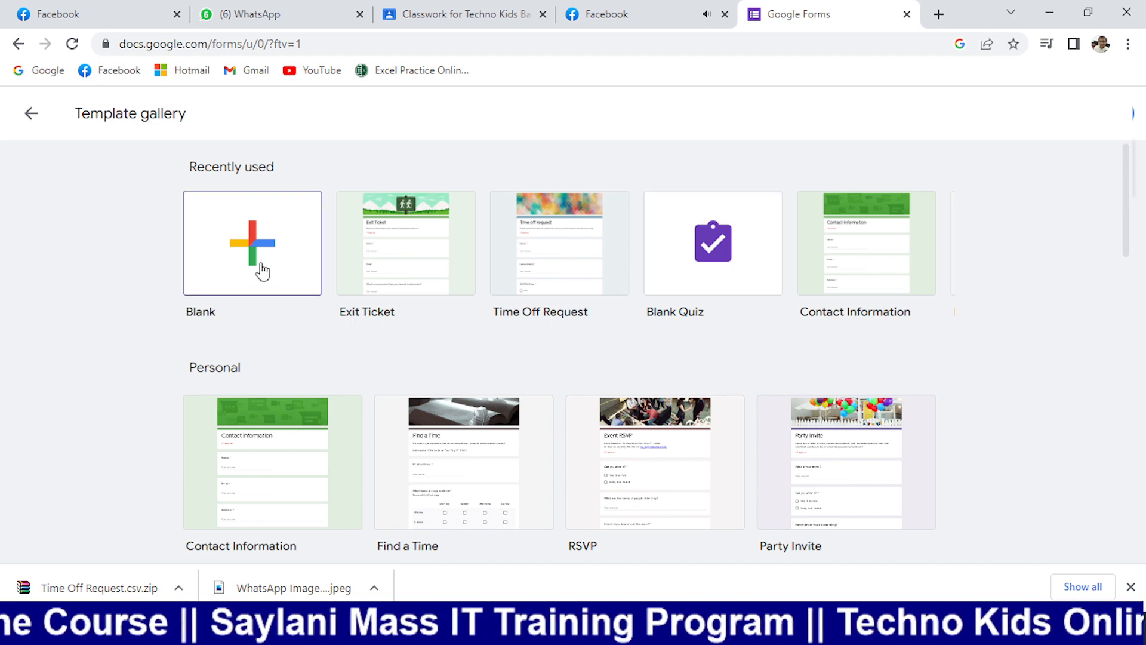
{"action": "scroll", "coordinate": [263, 286], "scroll_direction": "down", "scroll_amount": 10}
{"action": "scroll", "coordinate": [263, 287], "scroll_direction": "up", "scroll_amount": 11}
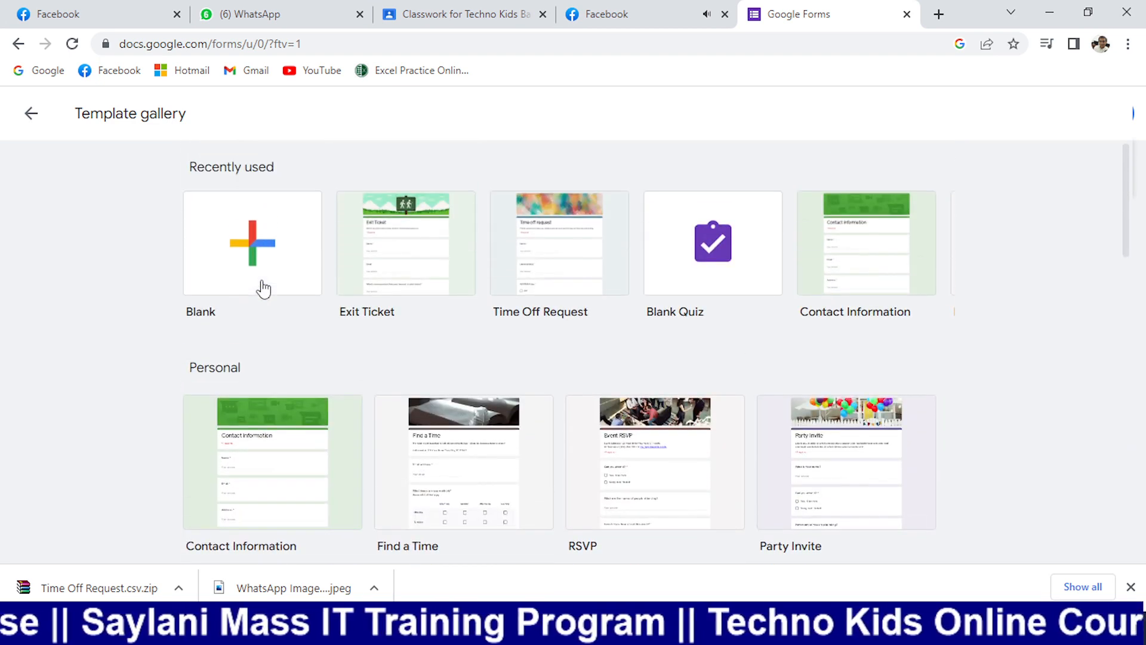
{"action": "scroll", "coordinate": [259, 287], "scroll_direction": "down", "scroll_amount": 4}
{"action": "scroll", "coordinate": [261, 288], "scroll_direction": "up", "scroll_amount": 4}
{"action": "left_click", "coordinate": [267, 273]}
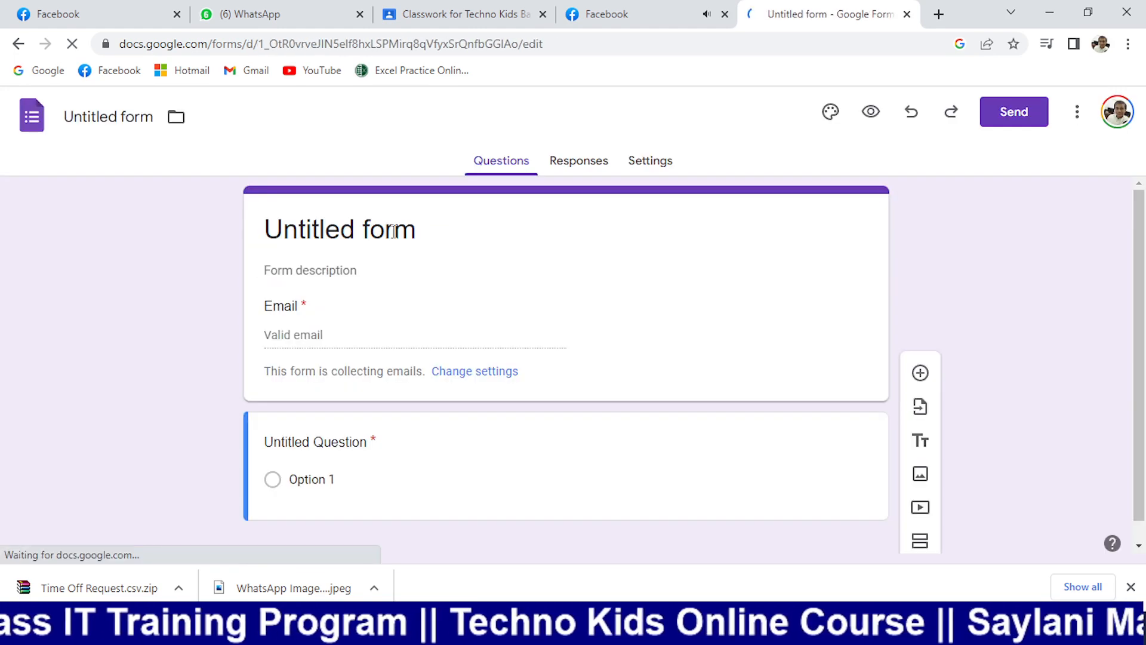
{"action": "left_click_drag", "start_coordinate": [450, 228], "coordinate": [267, 226]}
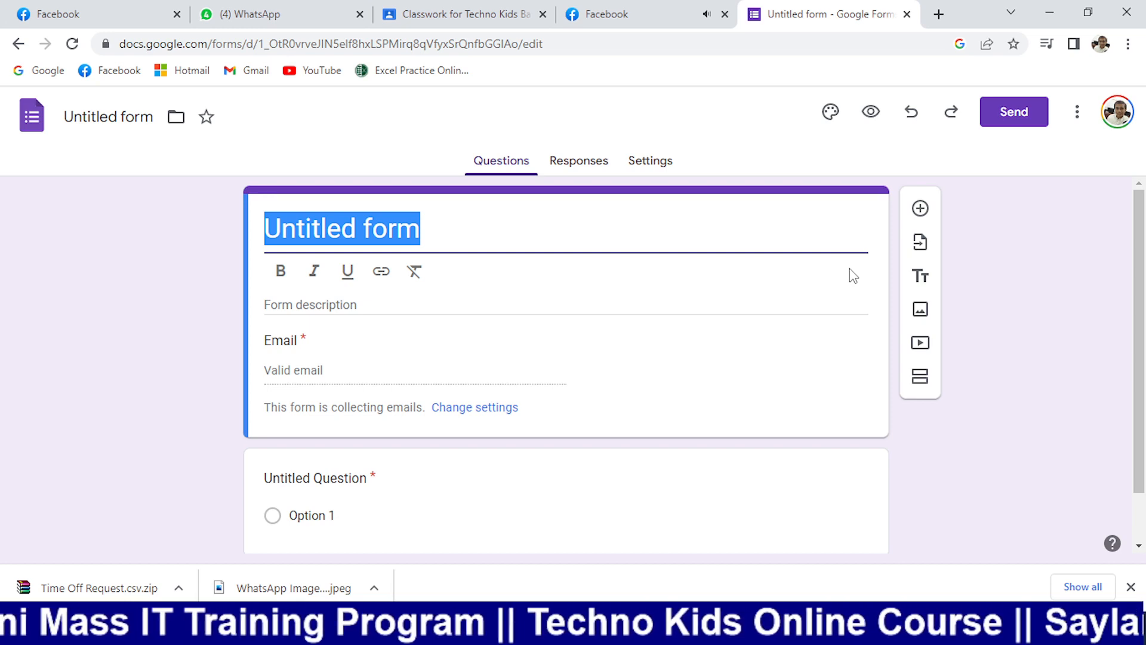
- Switch to OBS and activate the Camera scene
{"action": "key", "text": "alt+Tab"}
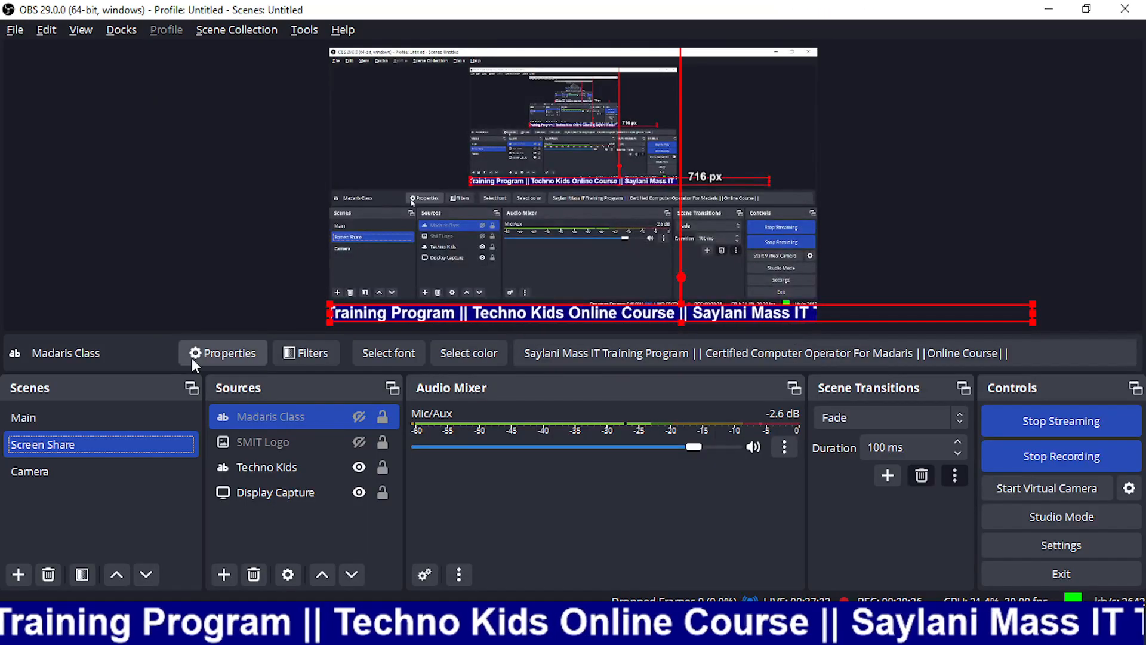
{"action": "left_click", "coordinate": [37, 470]}
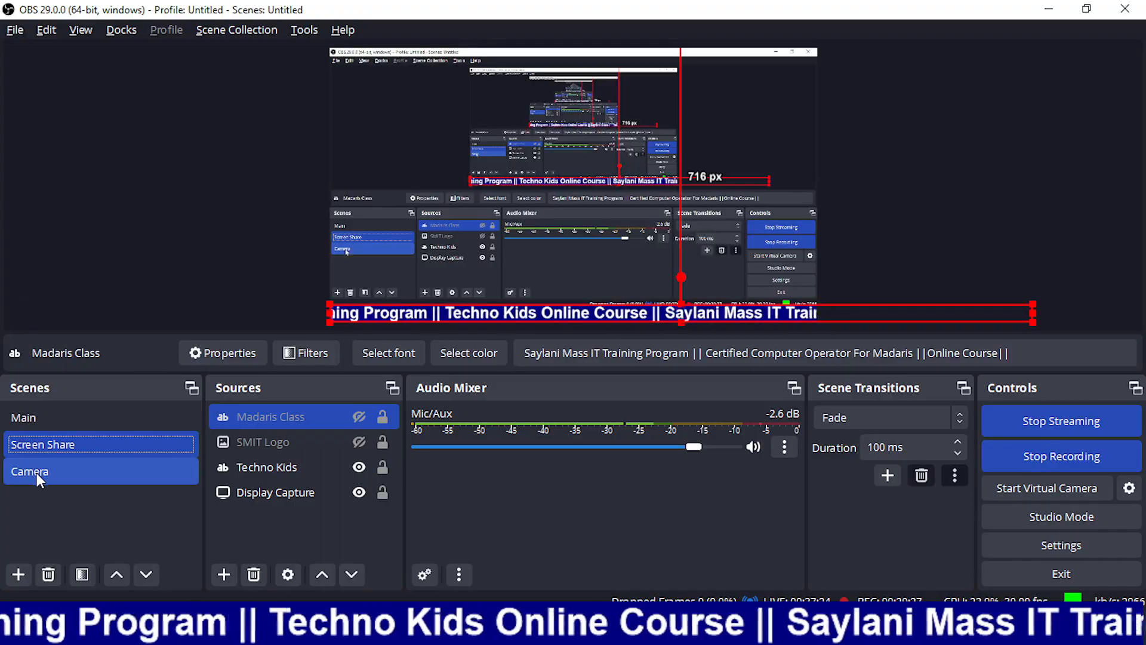
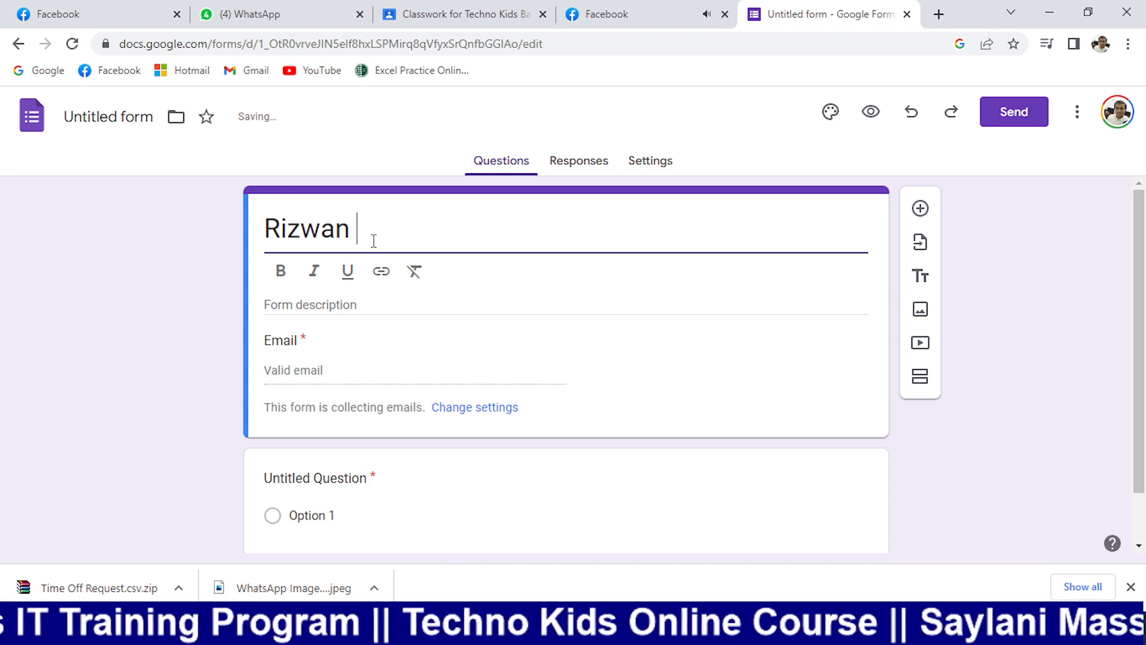
- Enter a person's full name as the blank form's title
{"action": "key", "text": "BackSpace"}
{"action": "key", "text": "BackSpace"}
{"action": "key", "text": "BackSpace"}
{"action": "key", "text": "BackSpace"}
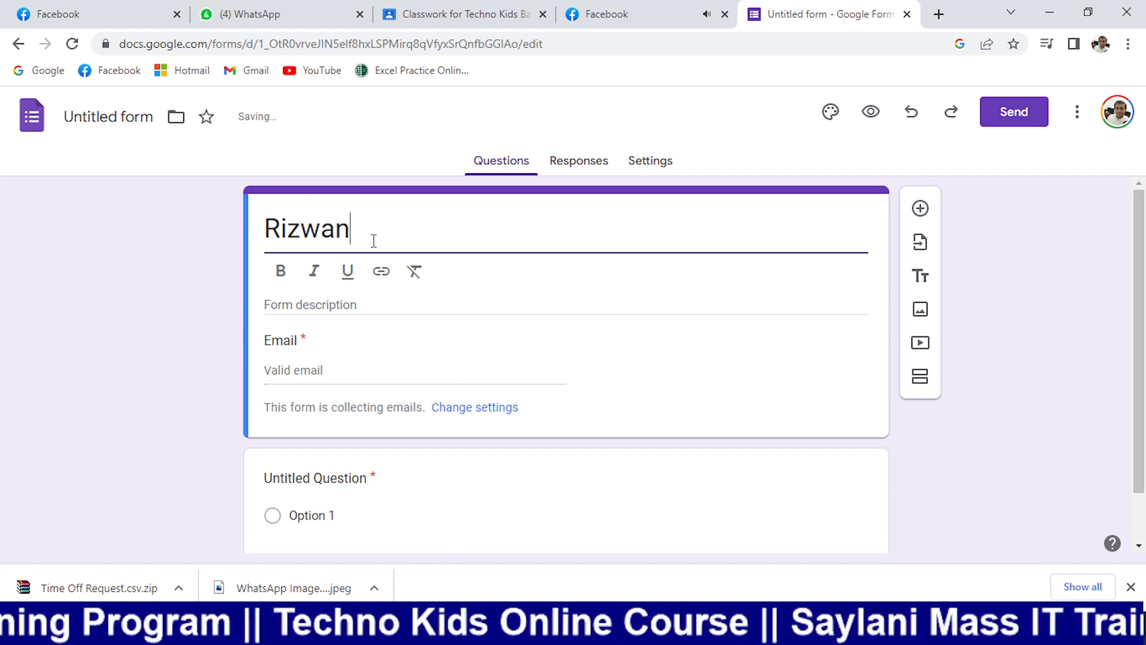
{"action": "type", "text": "Bhatti"}
{"action": "left_click_drag", "start_coordinate": [481, 230], "coordinate": [254, 245]}
{"action": "left_click", "coordinate": [447, 236]}
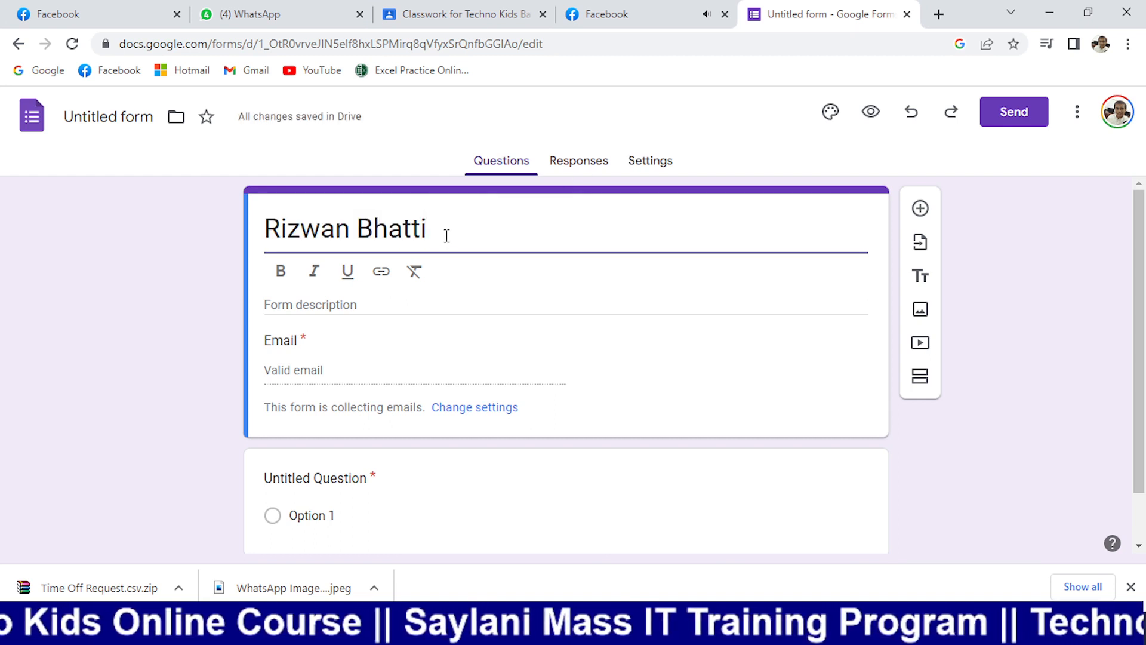
{"action": "left_click", "coordinate": [498, 208]}
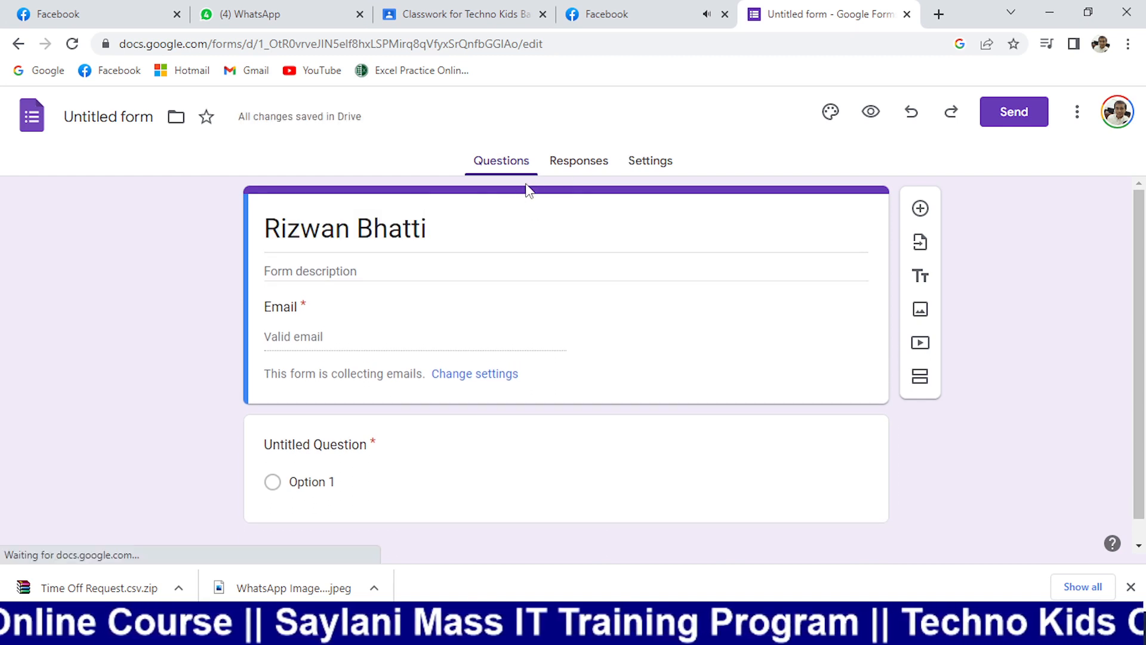
- Enter "Hello Techno Kids Students" as the form description and select that text
{"action": "left_click", "coordinate": [290, 275]}
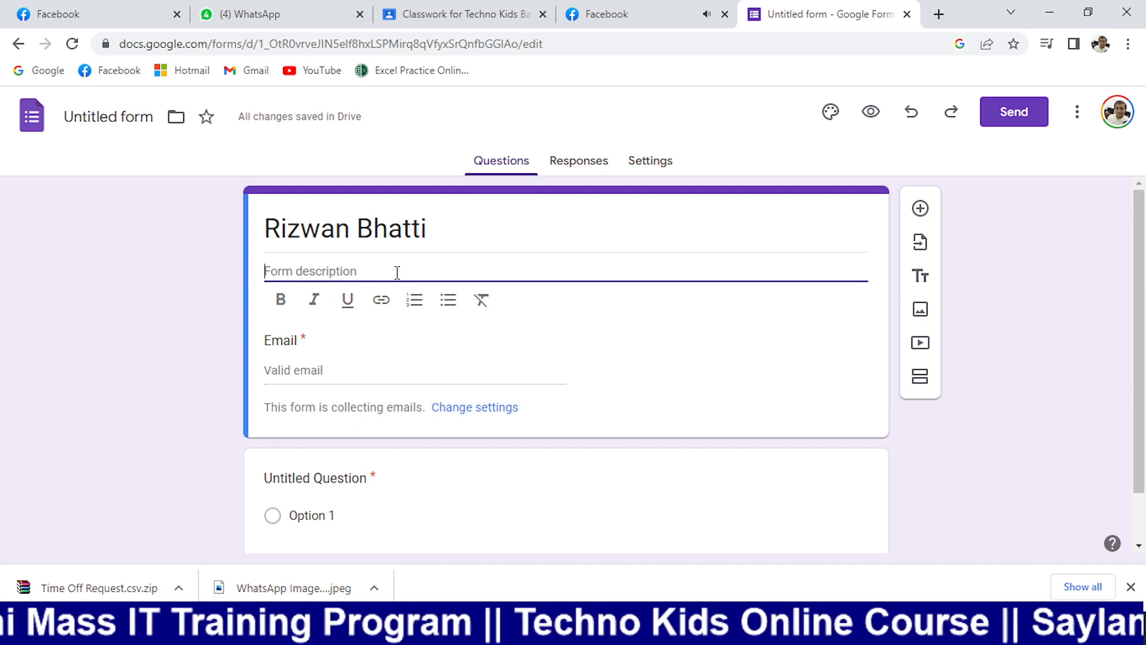
{"action": "type", "text": "H"}
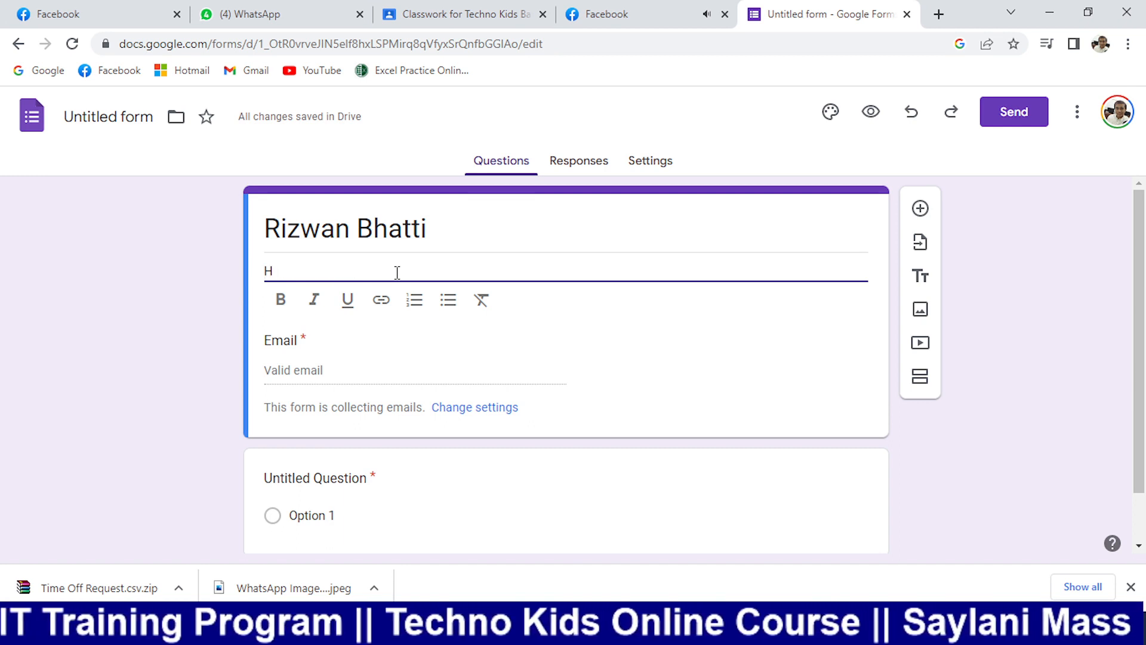
{"action": "type", "text": "wllo tE"}
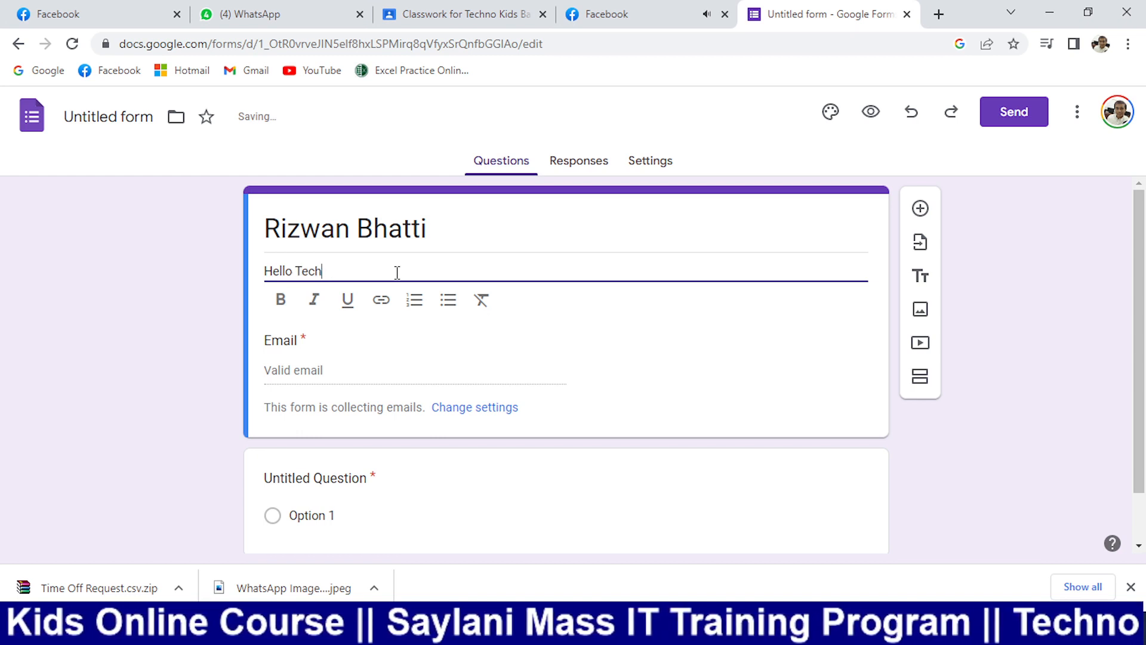
{"action": "type", "text": "Kids"}
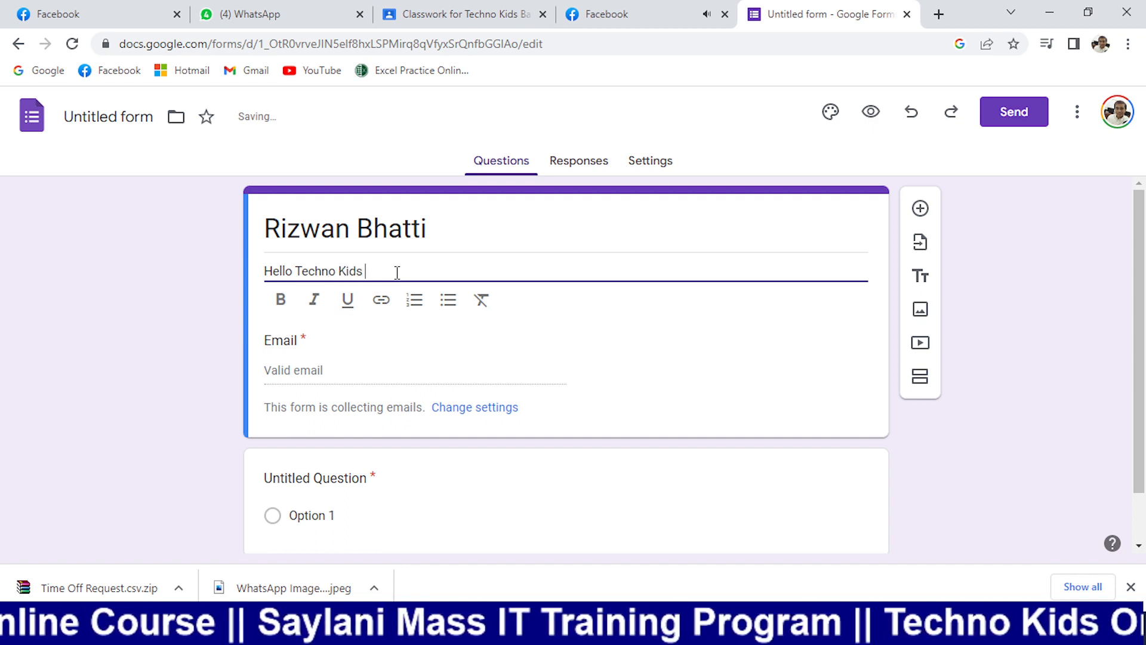
{"action": "type", "text": " Students"}
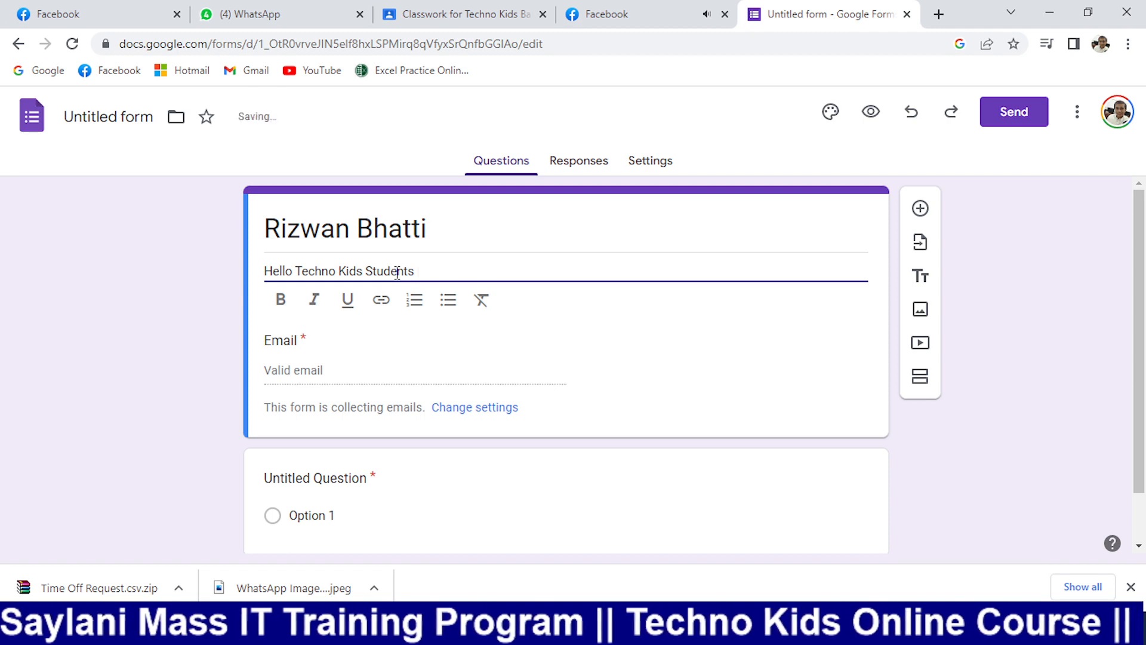
{"action": "left_click_drag", "start_coordinate": [435, 271], "coordinate": [238, 275]}
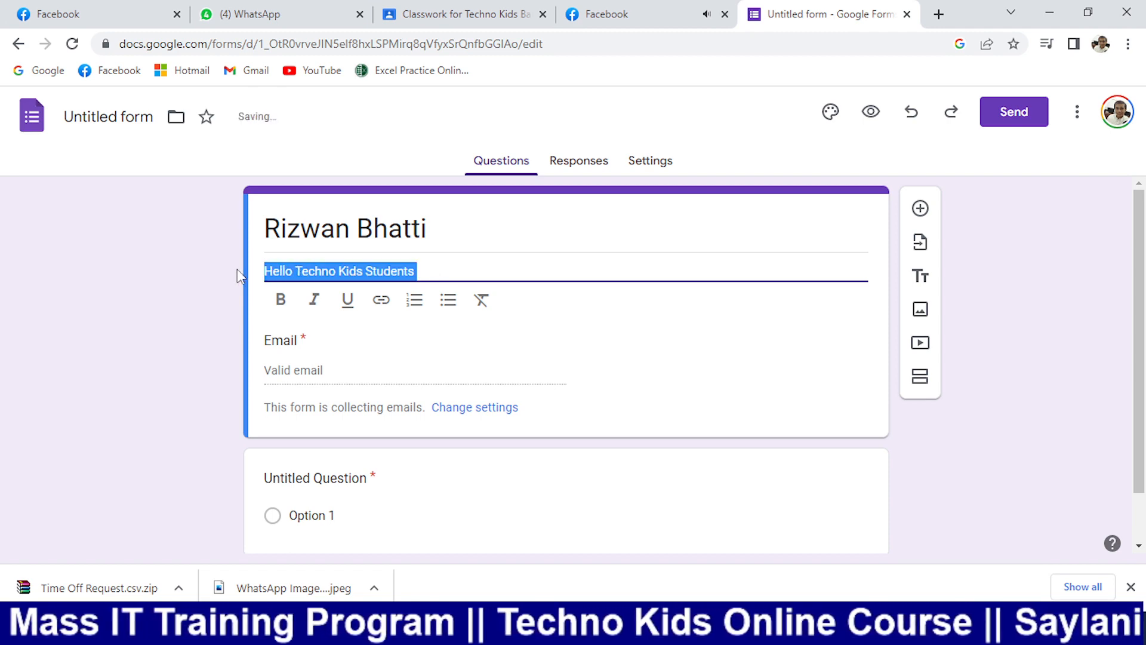
- Try bold, italic and underline formatting on the description text, switching each one off again
{"action": "left_click", "coordinate": [283, 308]}
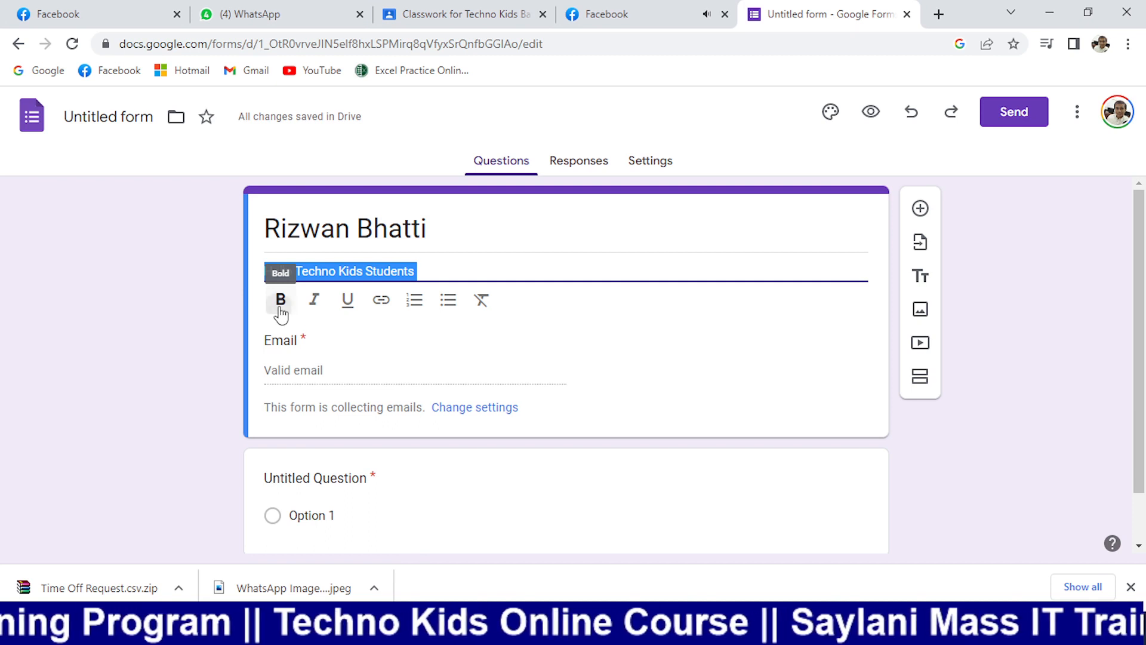
{"action": "left_click", "coordinate": [523, 258]}
{"action": "left_click_drag", "start_coordinate": [440, 300], "coordinate": [265, 303]}
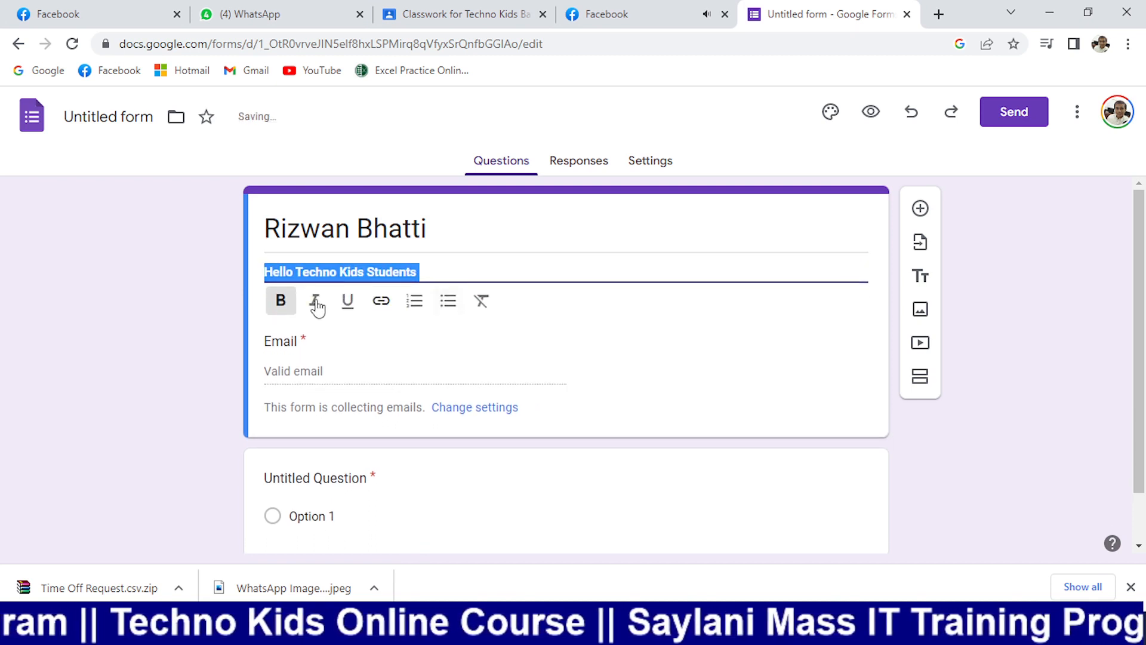
{"action": "left_click", "coordinate": [317, 305]}
{"action": "left_click", "coordinate": [317, 305]}
{"action": "left_click", "coordinate": [348, 304]}
{"action": "left_click", "coordinate": [314, 300]}
{"action": "left_click", "coordinate": [281, 300]}
{"action": "left_click", "coordinate": [349, 302]}
{"action": "left_click", "coordinate": [316, 301]}
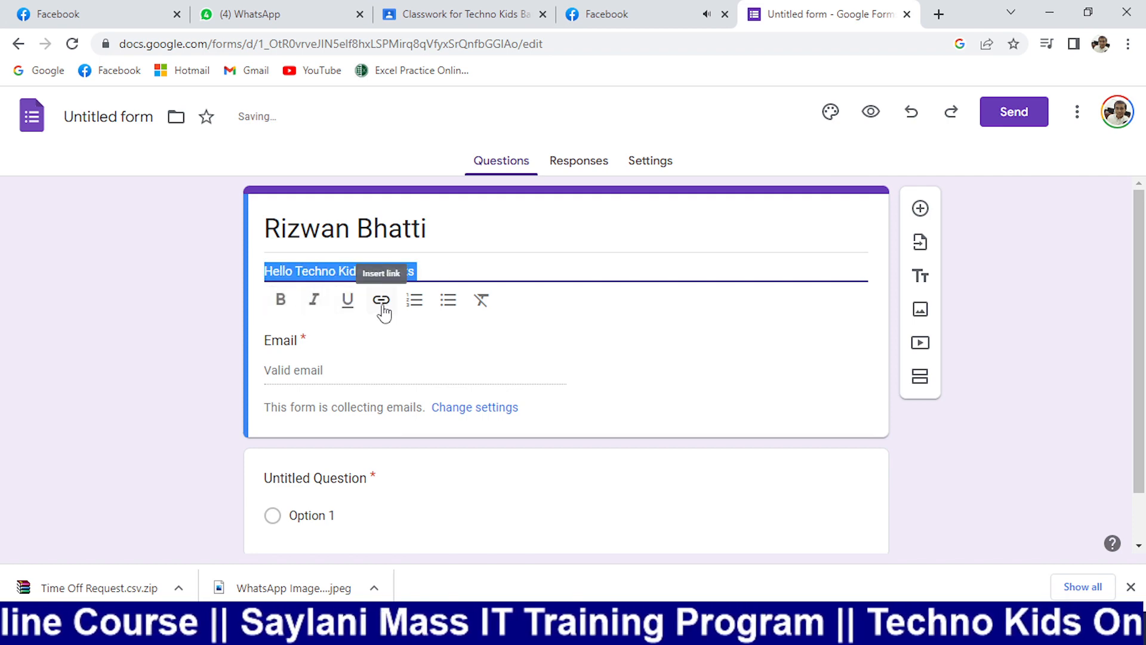
- Try the link and numbered list options on the description text, and remove its formatting
{"action": "left_click", "coordinate": [382, 300]}
{"action": "left_click", "coordinate": [114, 255]}
{"action": "left_click", "coordinate": [1081, 112]}
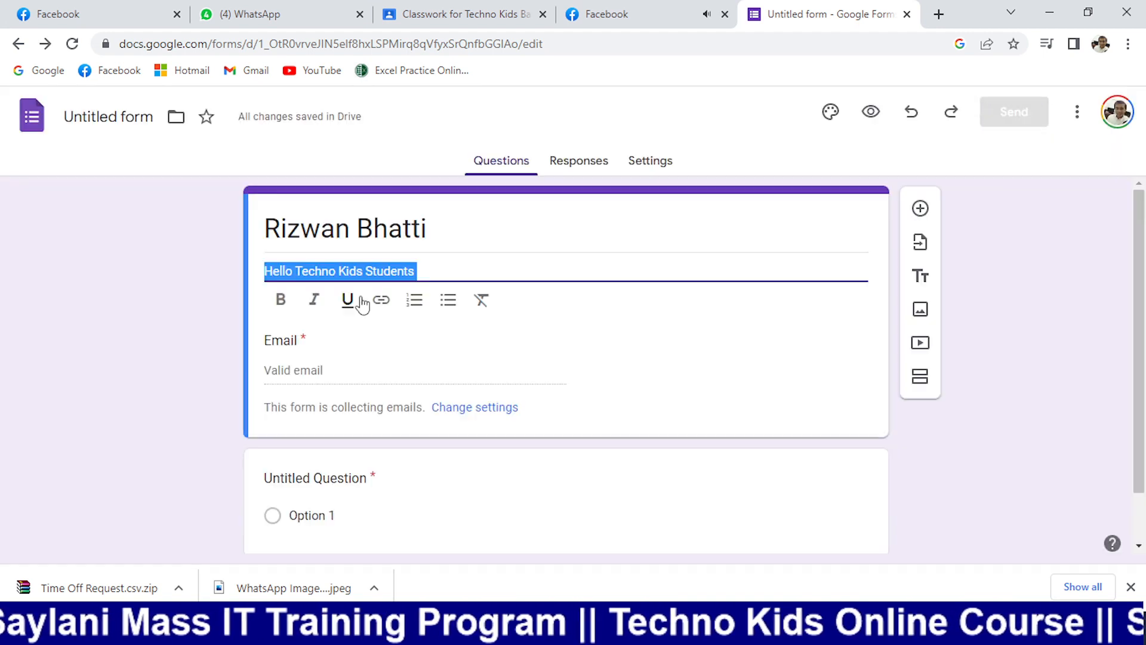
{"action": "left_click", "coordinate": [417, 305]}
{"action": "left_click", "coordinate": [418, 311]}
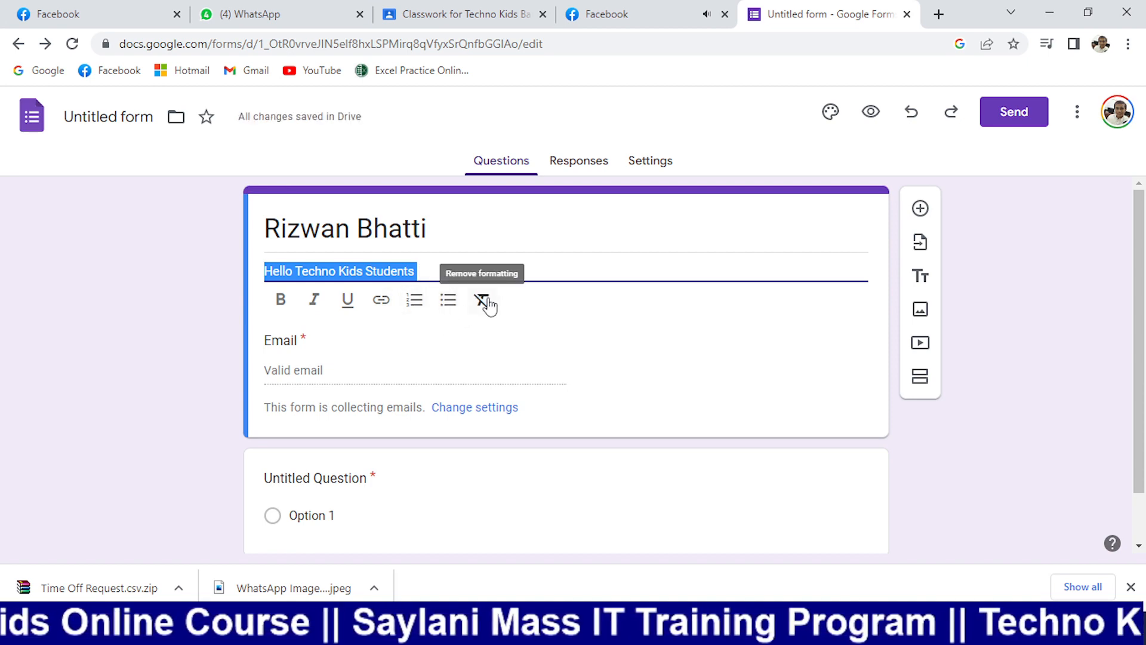
{"action": "left_click", "coordinate": [483, 301]}
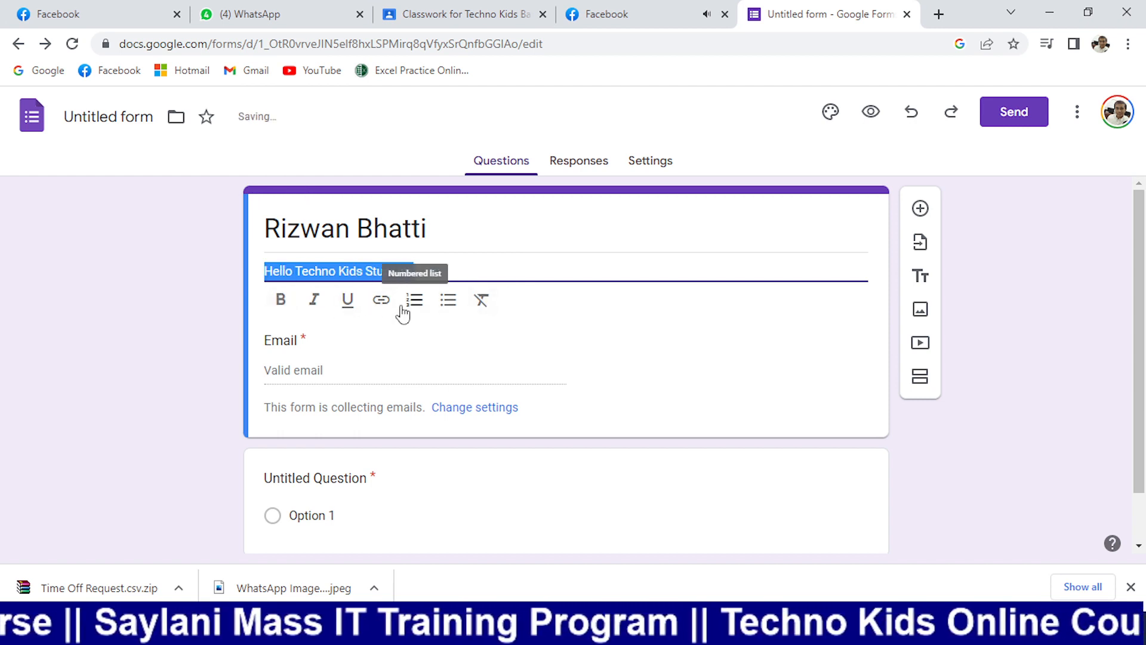
- Open the form's email collection settings and examine the Responses and Presentation options
{"action": "scroll", "coordinate": [540, 315], "scroll_direction": "down", "scroll_amount": 1}
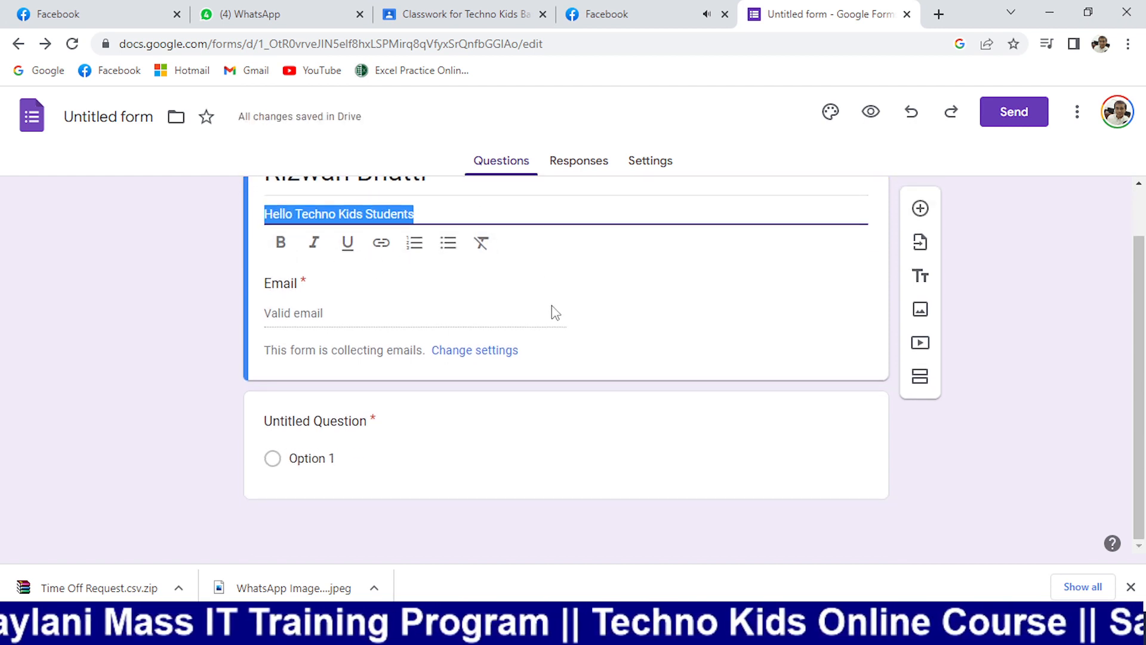
{"action": "left_click", "coordinate": [306, 319]}
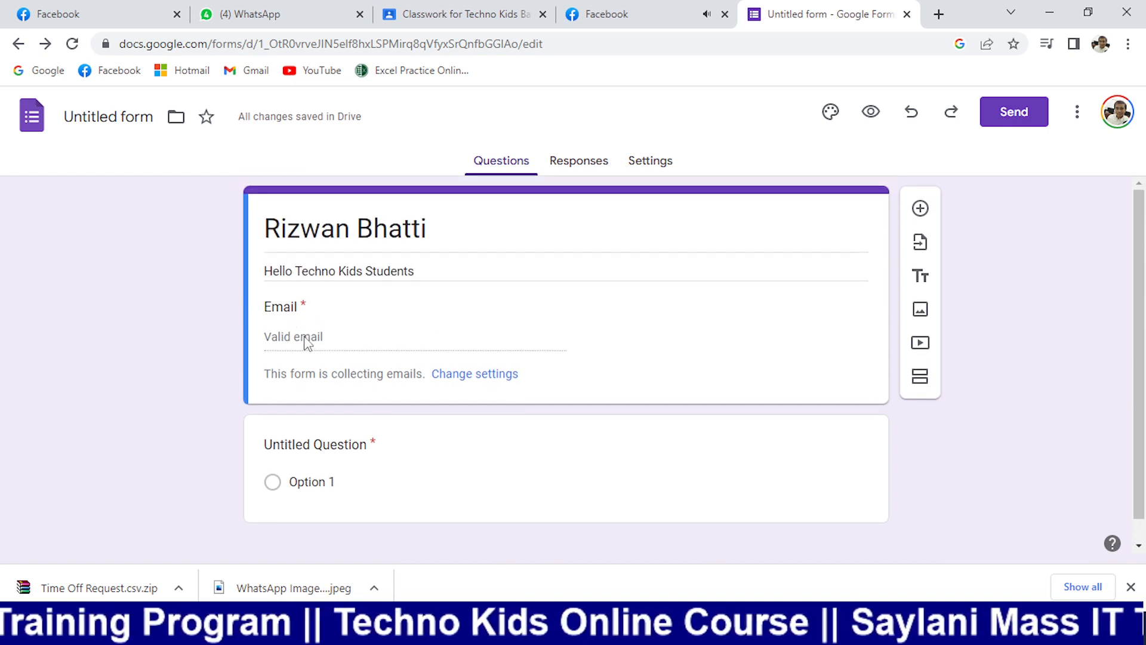
{"action": "left_click", "coordinate": [508, 376]}
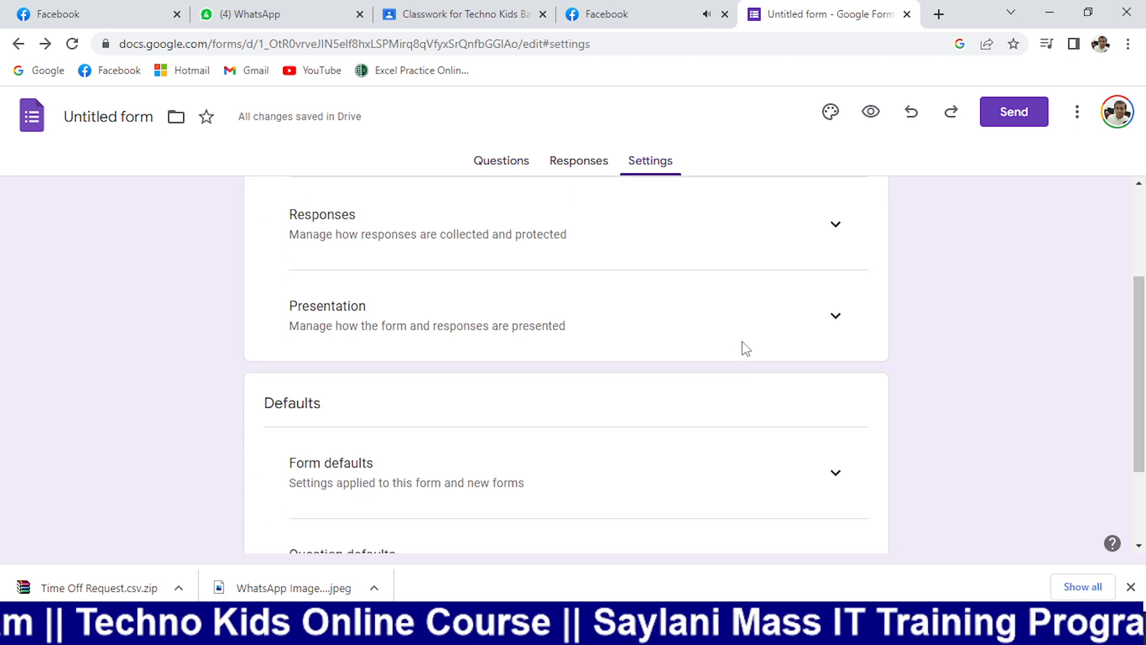
{"action": "scroll", "coordinate": [745, 349], "scroll_direction": "down", "scroll_amount": 2}
{"action": "scroll", "coordinate": [744, 348], "scroll_direction": "up", "scroll_amount": 5}
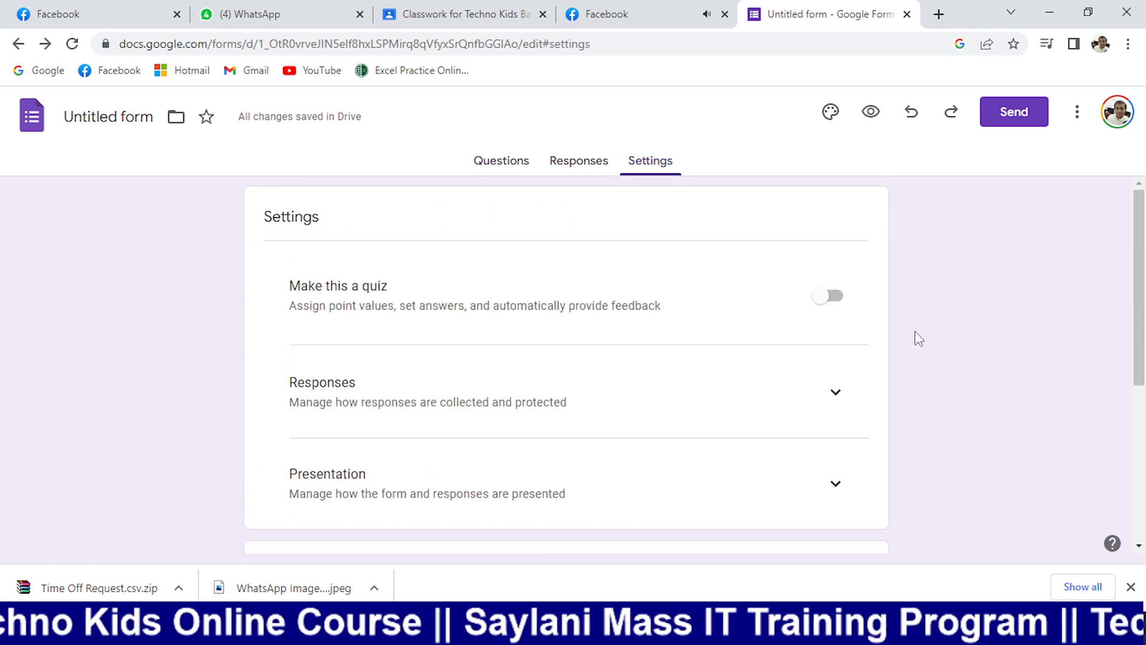
{"action": "left_click", "coordinate": [827, 376]}
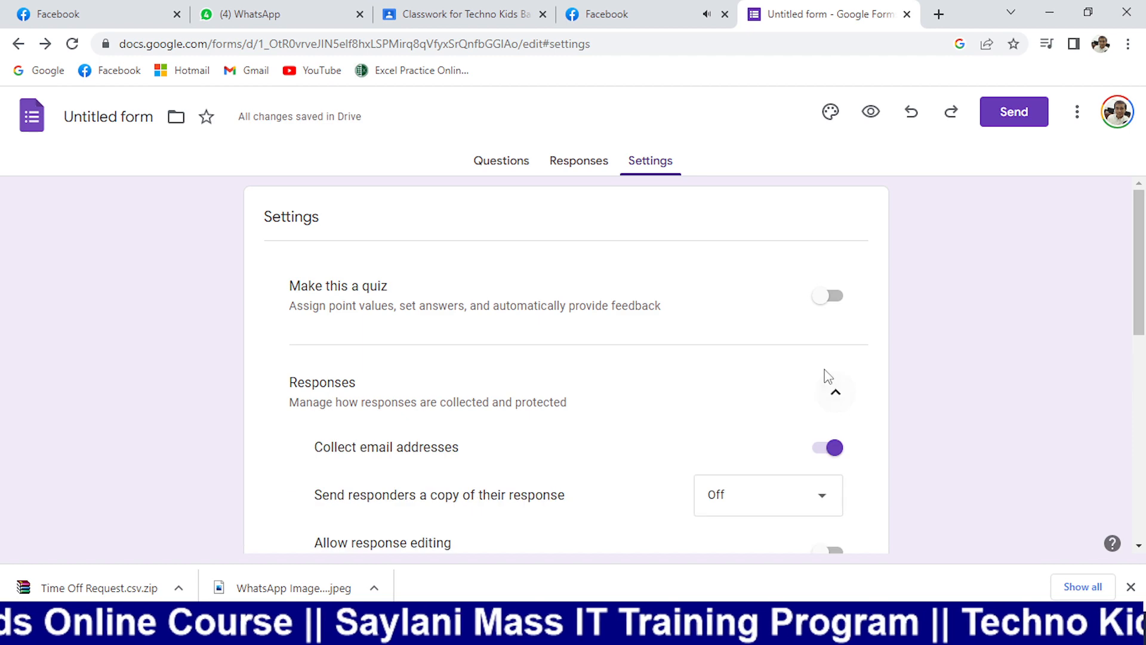
{"action": "scroll", "coordinate": [775, 378], "scroll_direction": "down", "scroll_amount": 3}
{"action": "scroll", "coordinate": [668, 388], "scroll_direction": "down", "scroll_amount": 4}
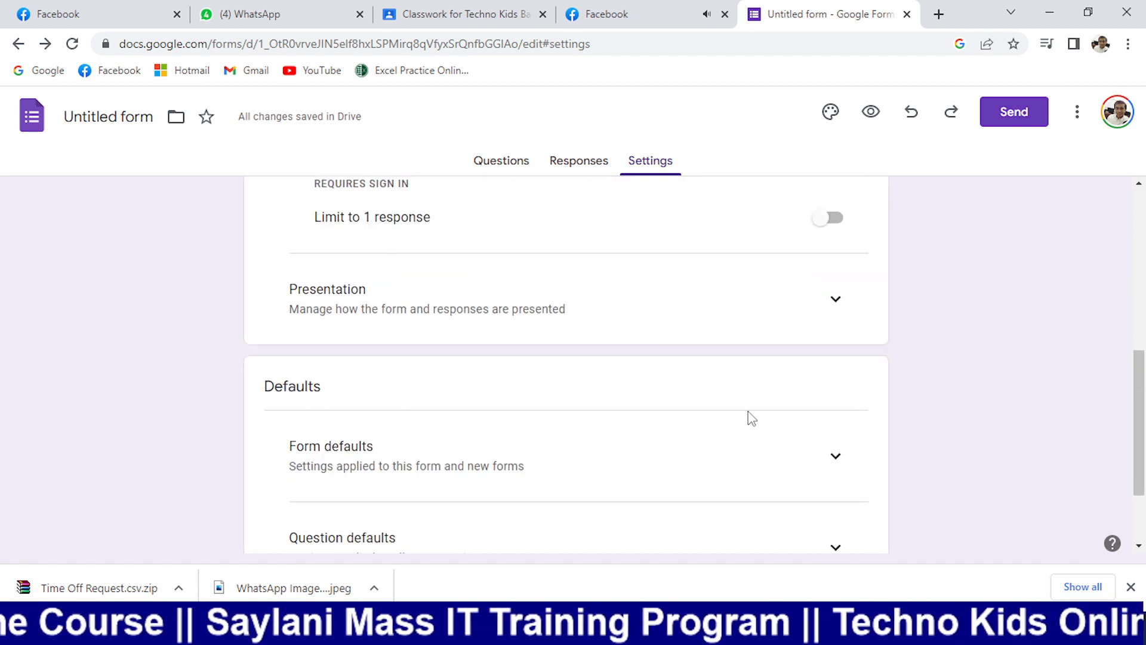
{"action": "left_click", "coordinate": [831, 303]}
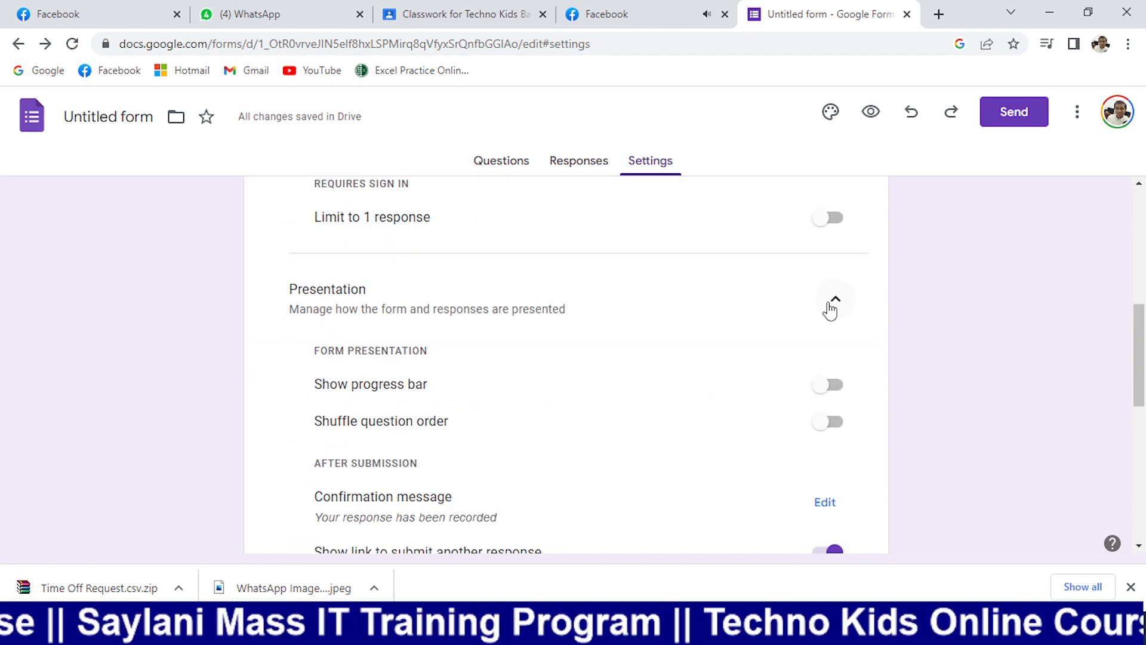
{"action": "scroll", "coordinate": [764, 359], "scroll_direction": "down", "scroll_amount": 3}
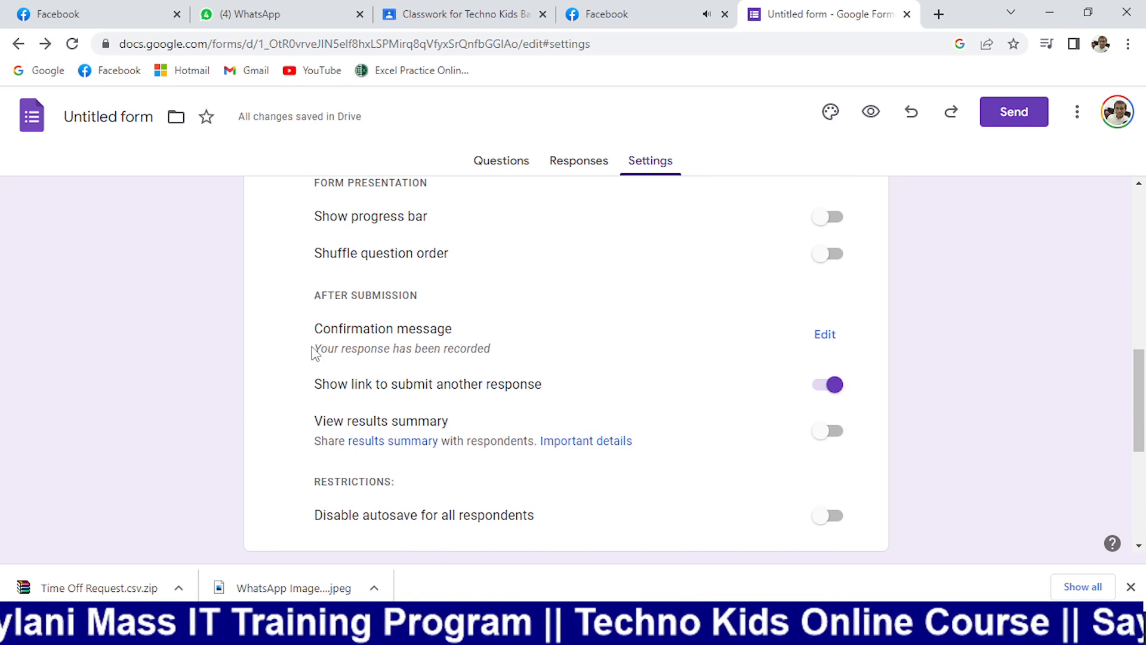
{"action": "scroll", "coordinate": [638, 408], "scroll_direction": "down", "scroll_amount": 1}
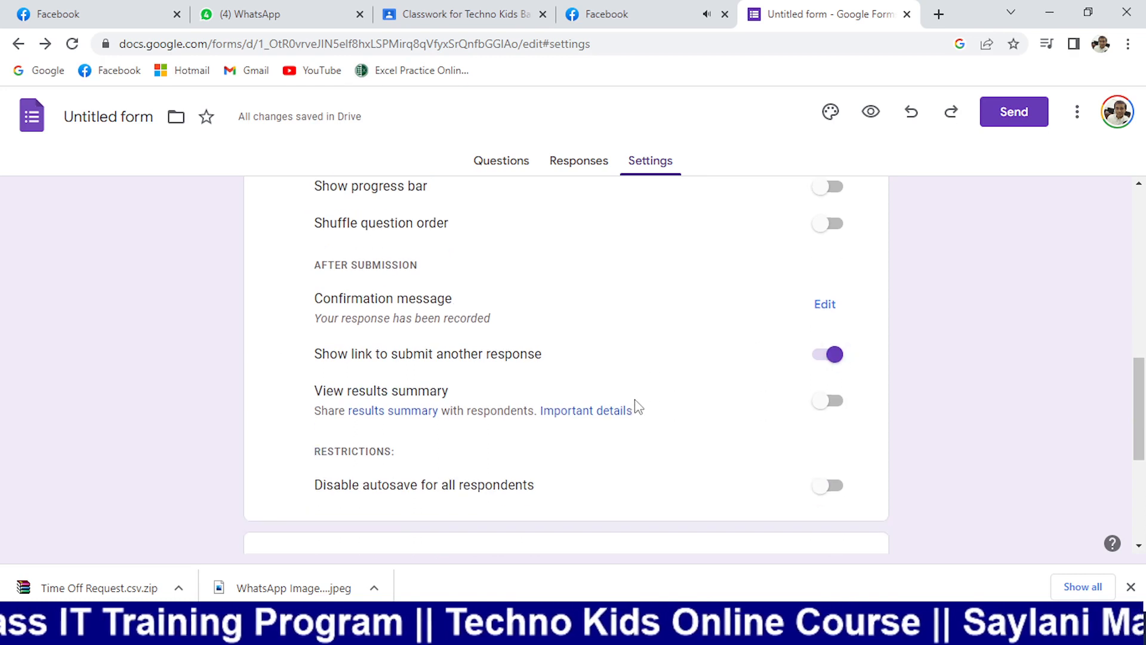
- Turn off collecting email addresses by default in the form defaults, and return to the form's questions
{"action": "scroll", "coordinate": [637, 408], "scroll_direction": "down", "scroll_amount": 5}
{"action": "left_click", "coordinate": [819, 358]}
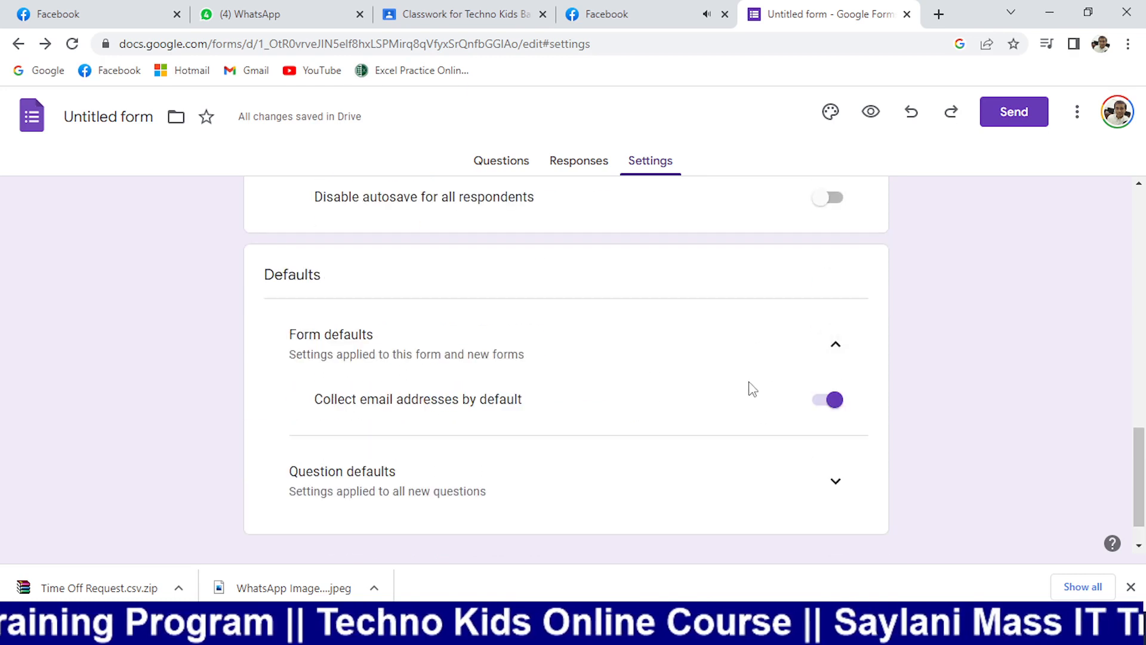
{"action": "left_click_drag", "start_coordinate": [323, 411], "coordinate": [622, 409]}
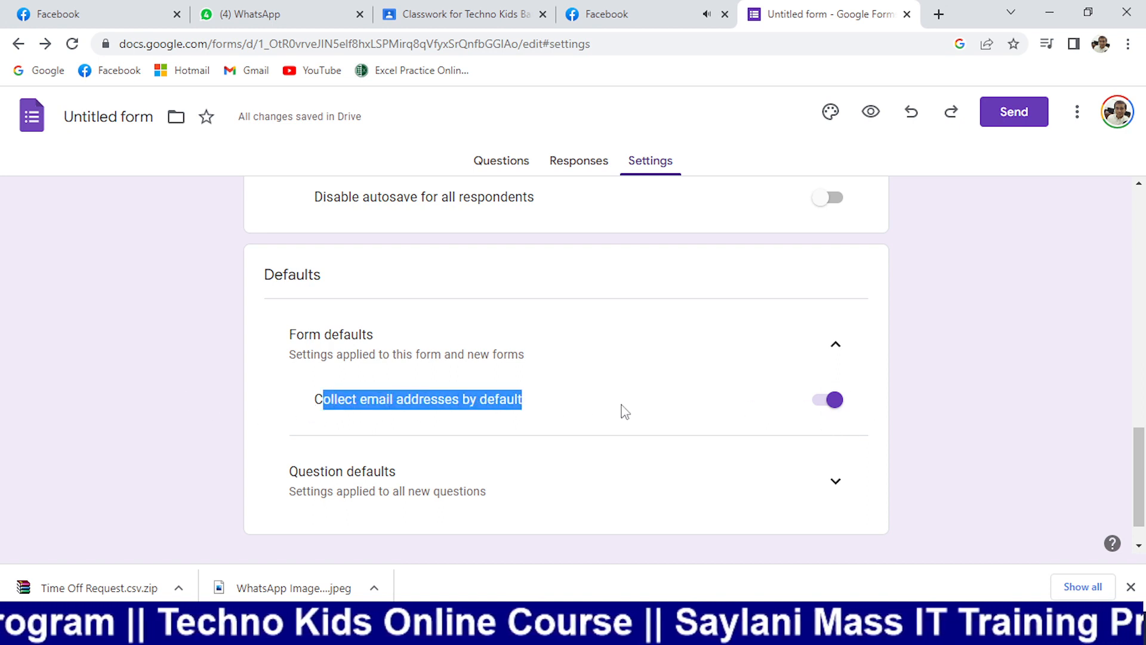
{"action": "left_click", "coordinate": [835, 406]}
{"action": "scroll", "coordinate": [506, 361], "scroll_direction": "up", "scroll_amount": 4}
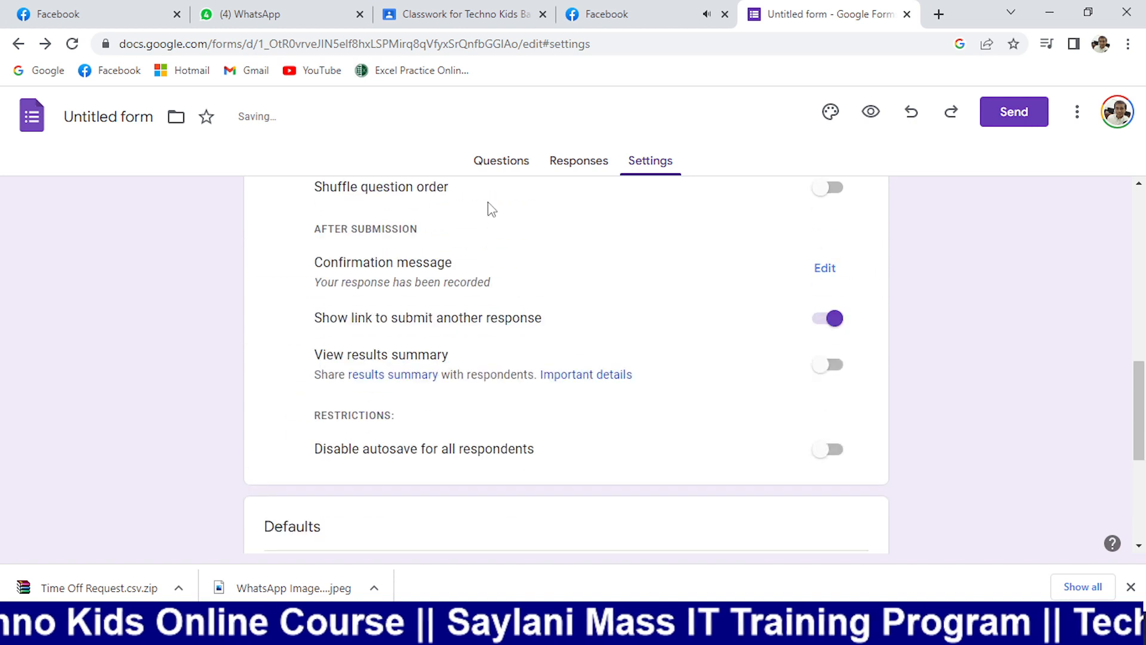
{"action": "left_click", "coordinate": [491, 168]}
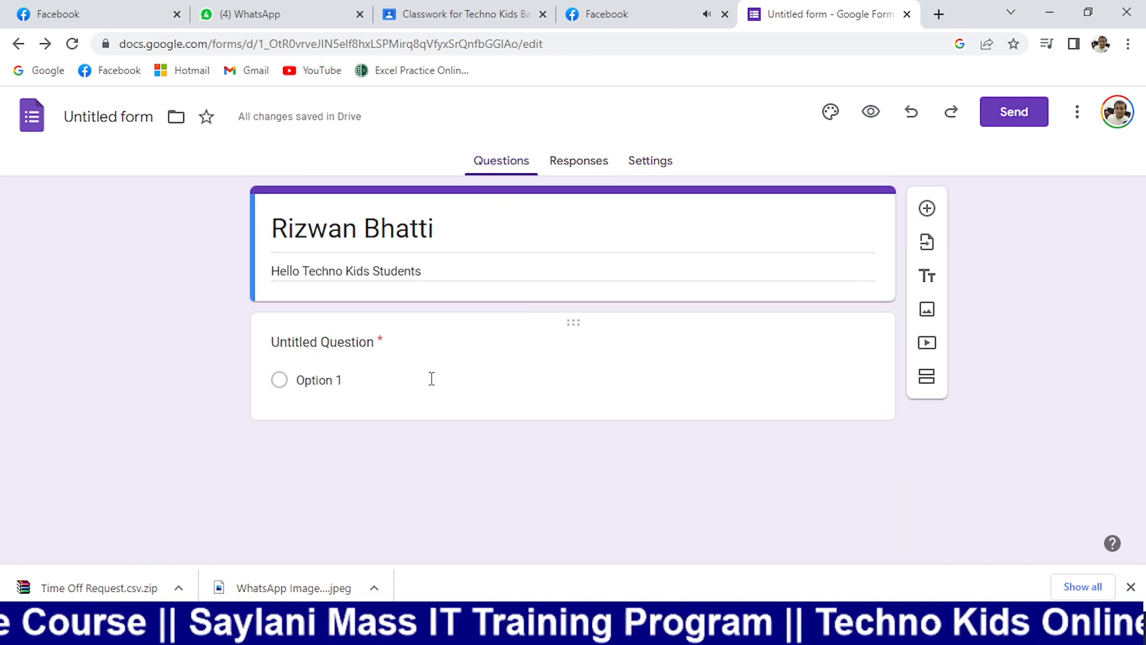
- Replace the untitled question's text with "Name" as a short answer question
{"action": "left_click", "coordinate": [326, 339]}
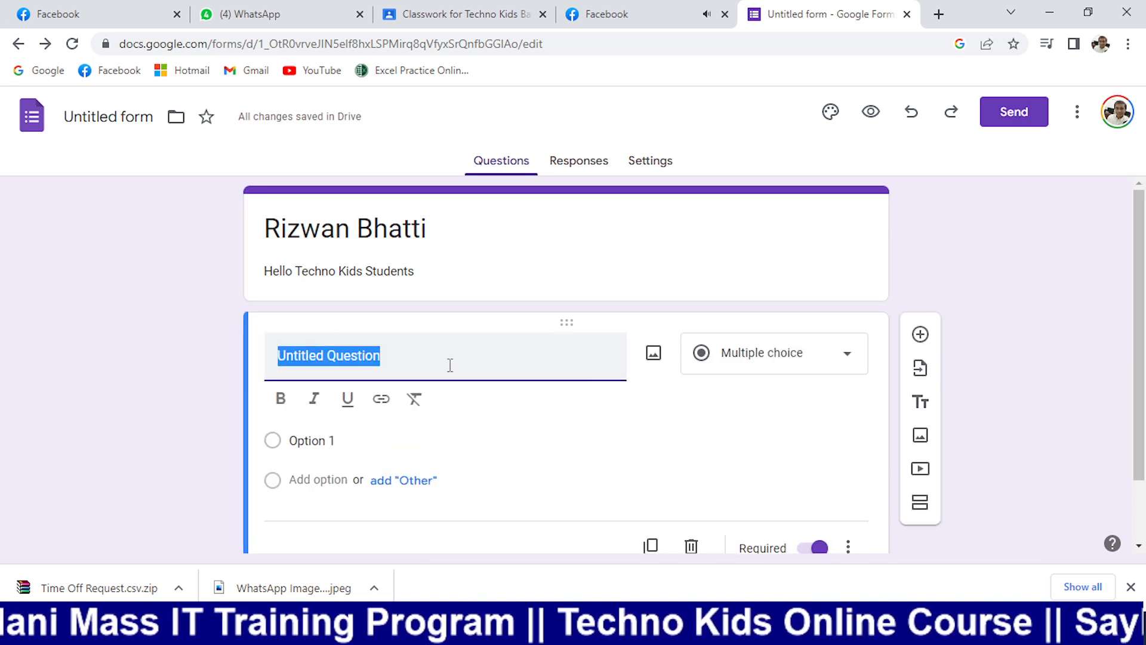
{"action": "type", "text": "Name"}
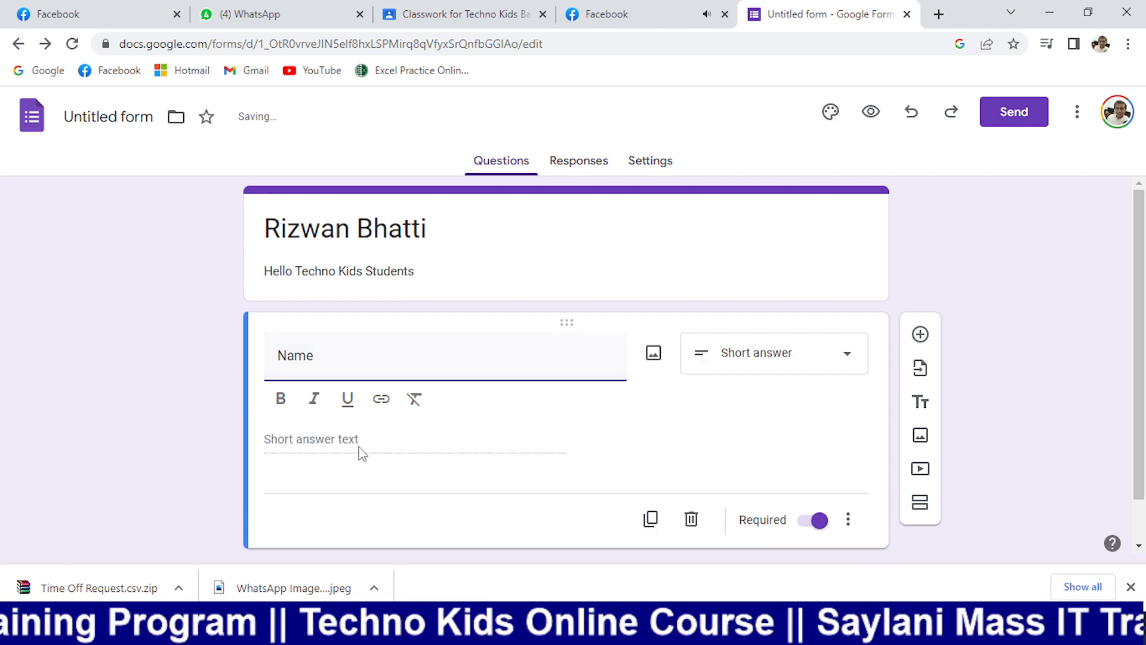
{"action": "left_click", "coordinate": [314, 447]}
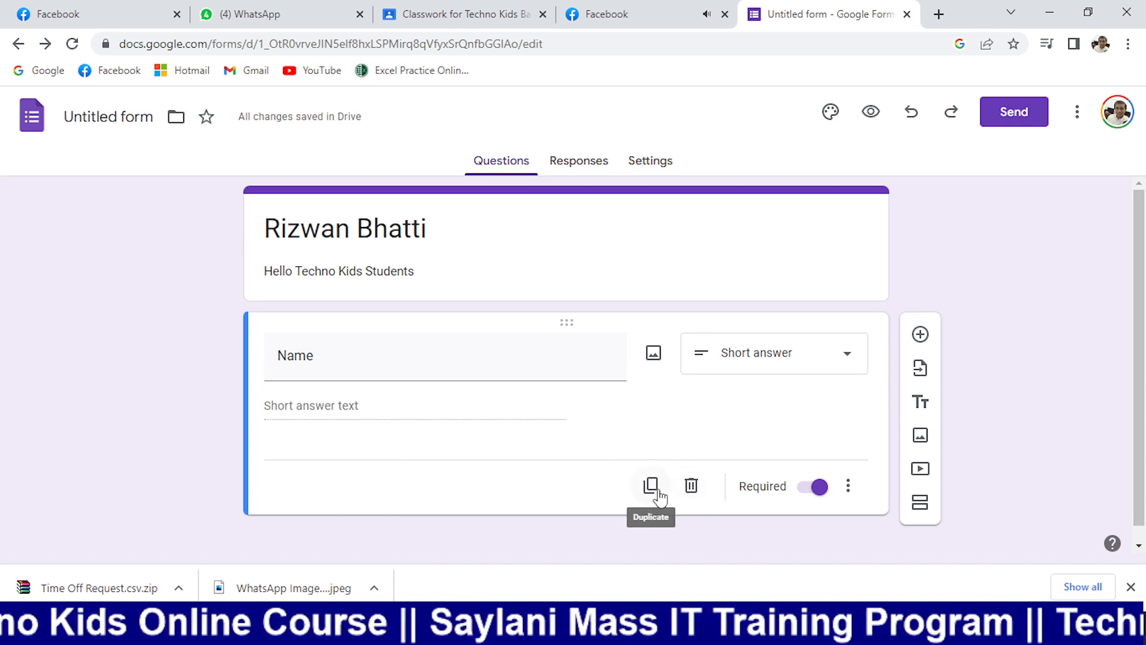
- Add a short answer question titled "Father Name" below the Name question
{"action": "left_click", "coordinate": [922, 335]}
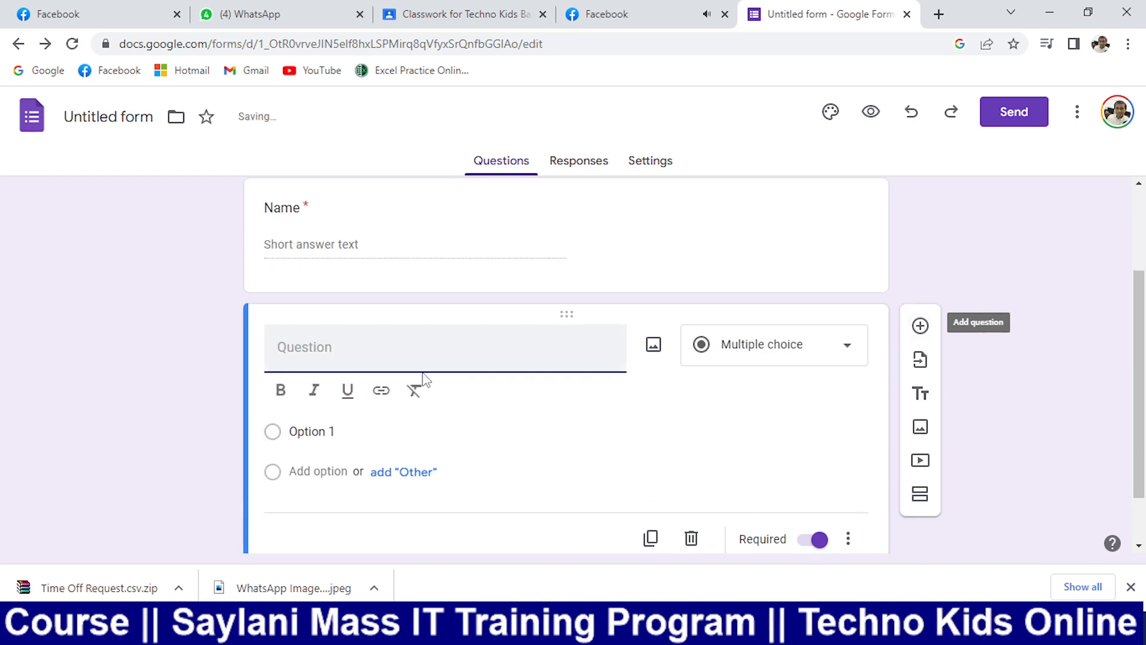
{"action": "type", "text": "Fa"}
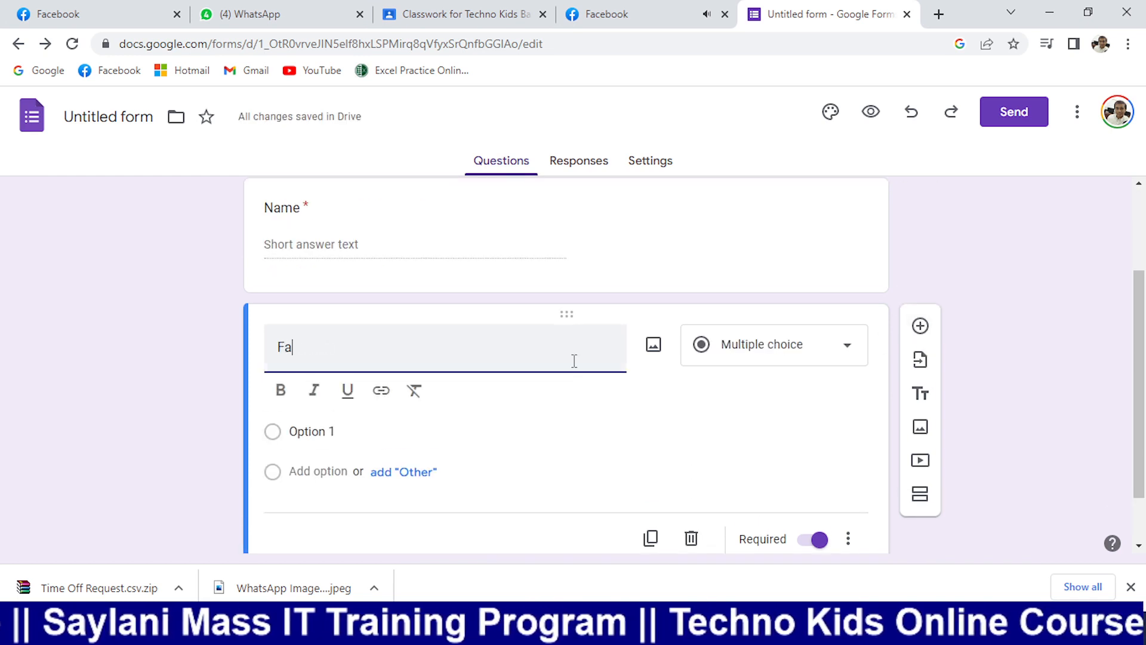
{"action": "type", "text": "ther ANam"}
{"action": "key", "text": "BackSpace"}
{"action": "key", "text": "BackSpace"}
{"action": "key", "text": "BackSpace"}
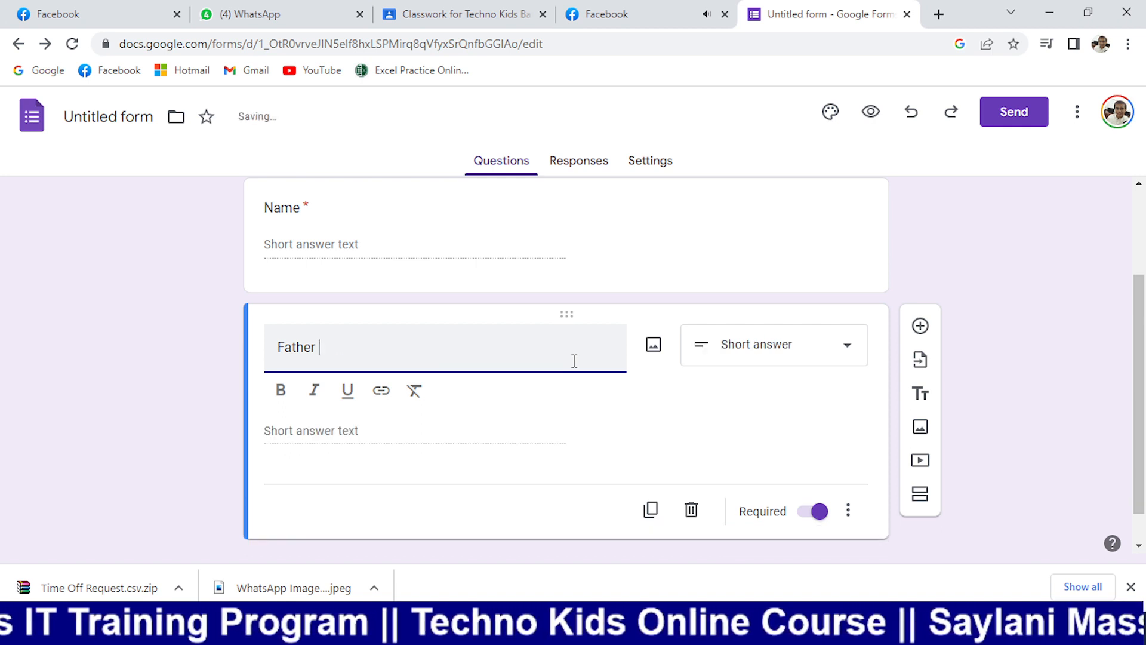
{"action": "type", "text": "er"}
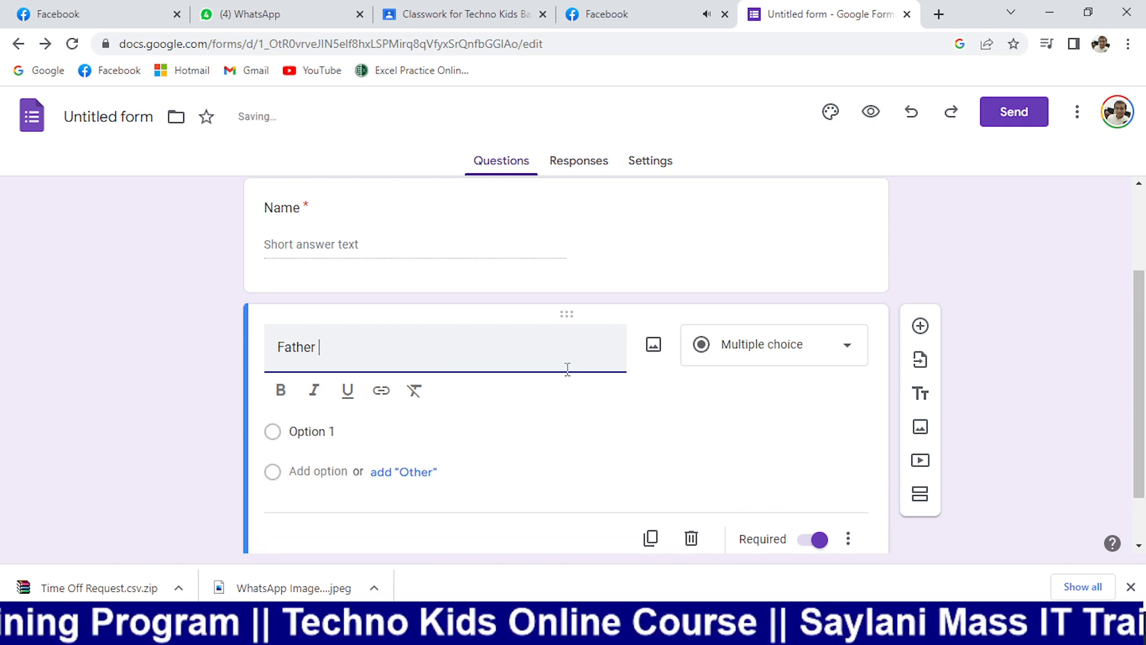
{"action": "type", "text": " NA"}
{"action": "key", "text": "BackSpace"}
{"action": "type", "text": "NAm"}
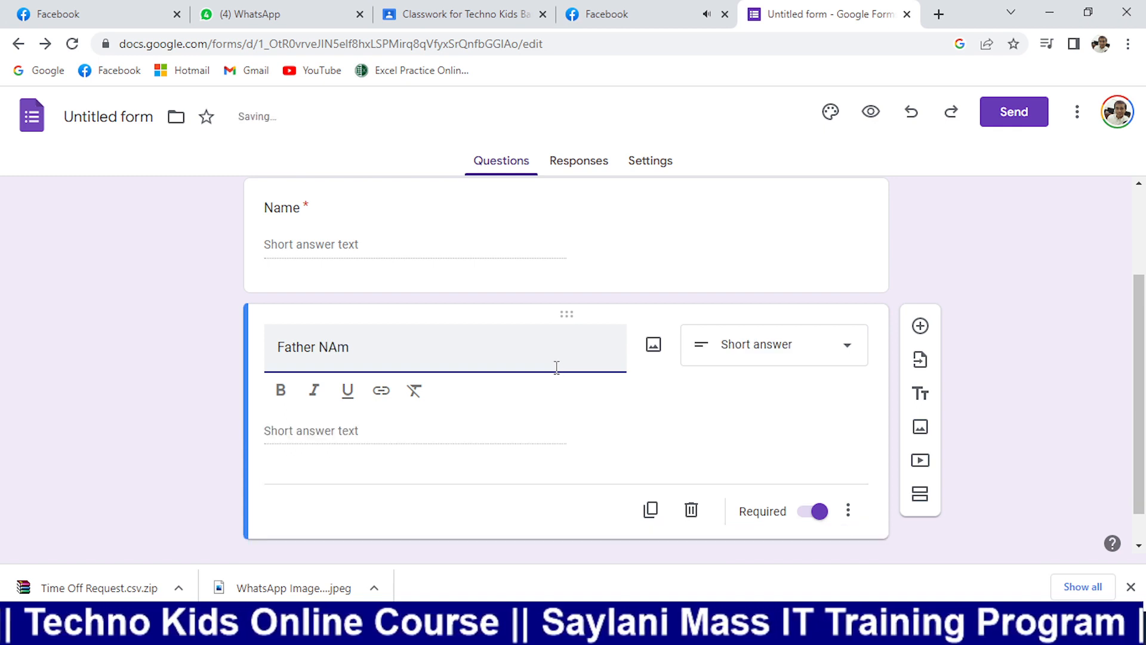
{"action": "type", "text": "ame"}
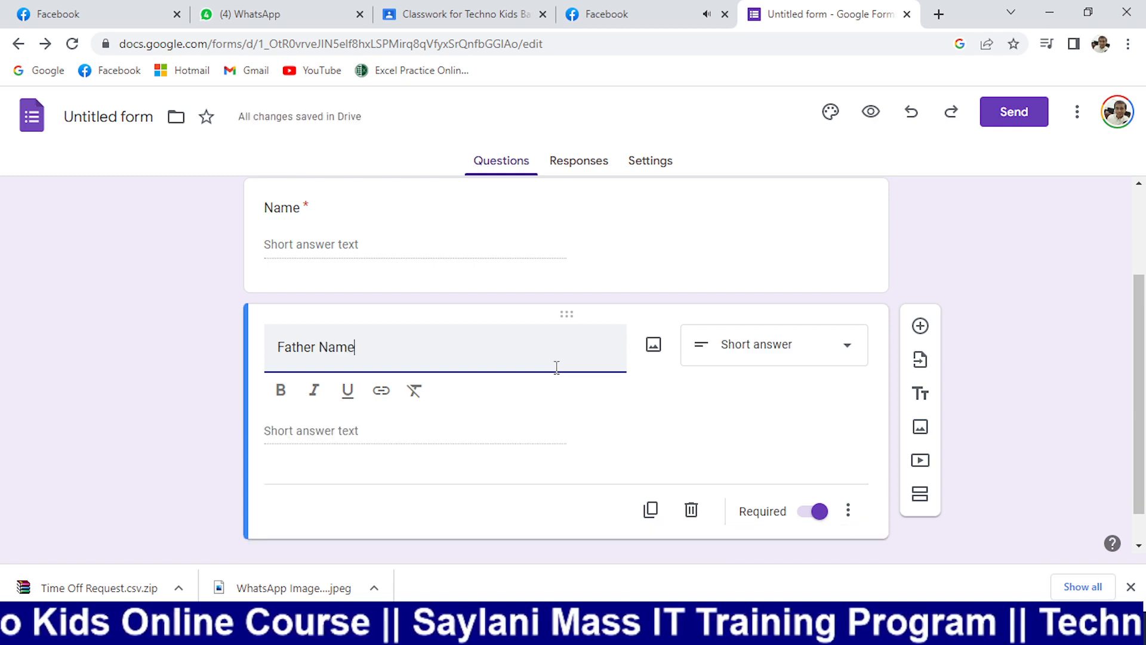
{"action": "left_click", "coordinate": [1015, 263]}
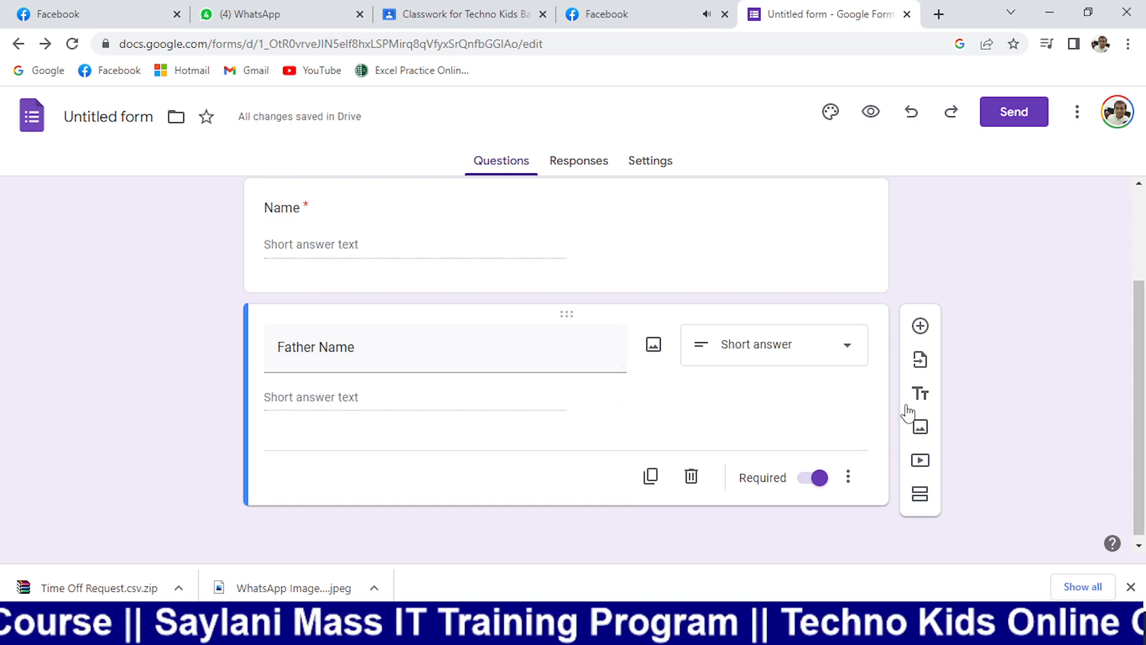
- Add two short answer questions titled "Age" and "Mobile Number" below the Father Name question
{"action": "left_click", "coordinate": [920, 326]}
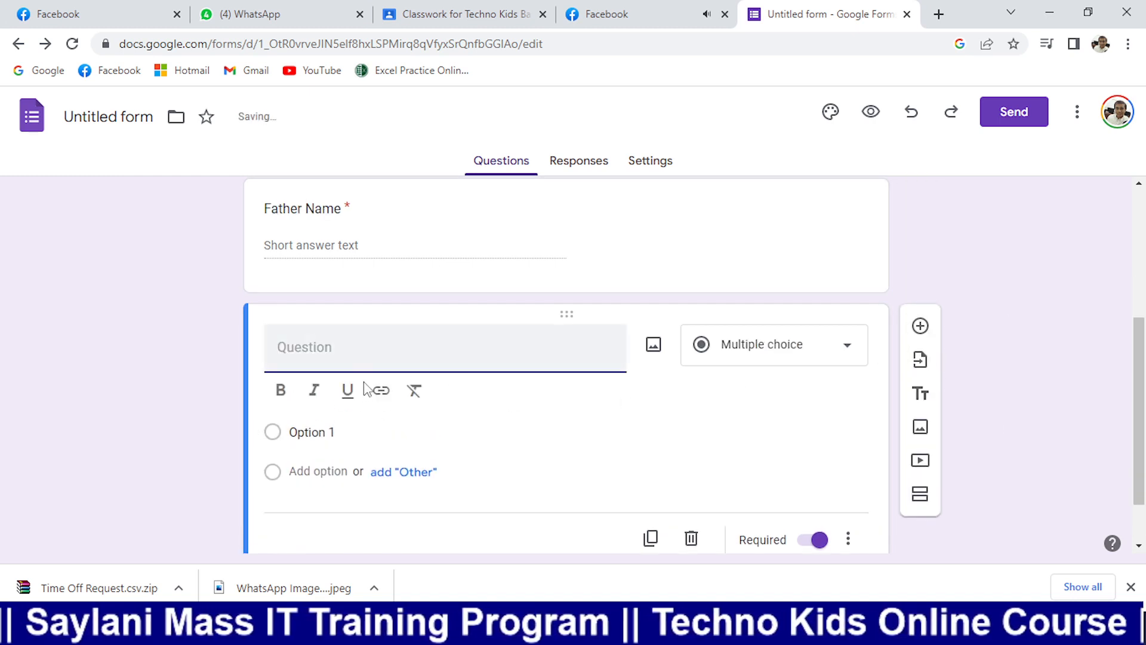
{"action": "type", "text": "Age"}
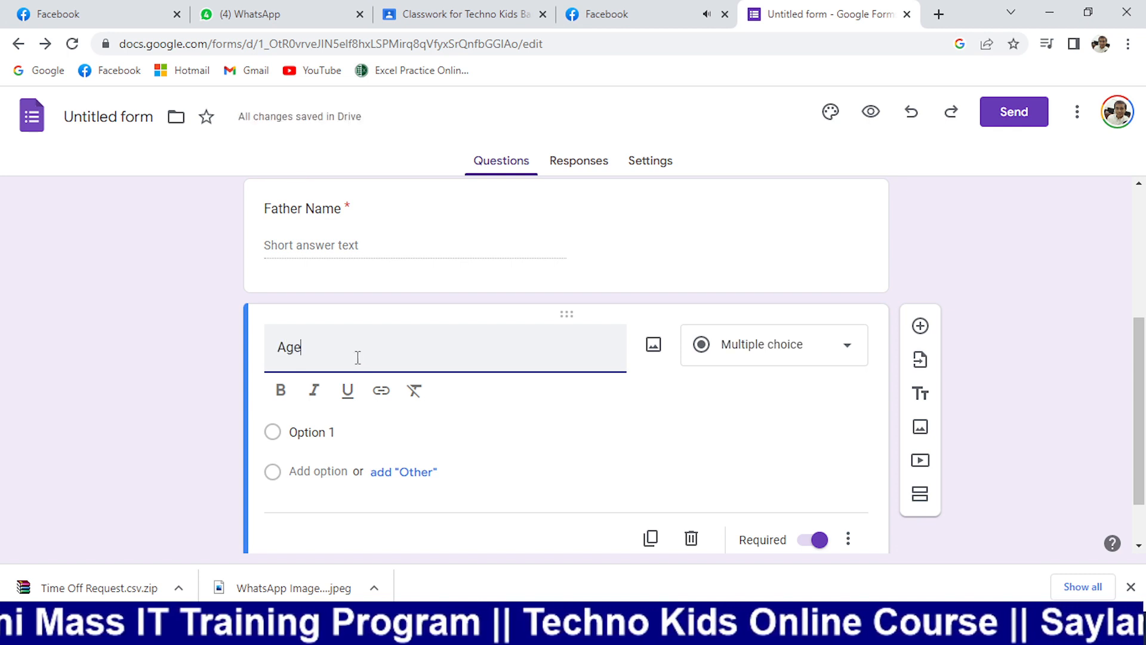
{"action": "left_click", "coordinate": [920, 325]}
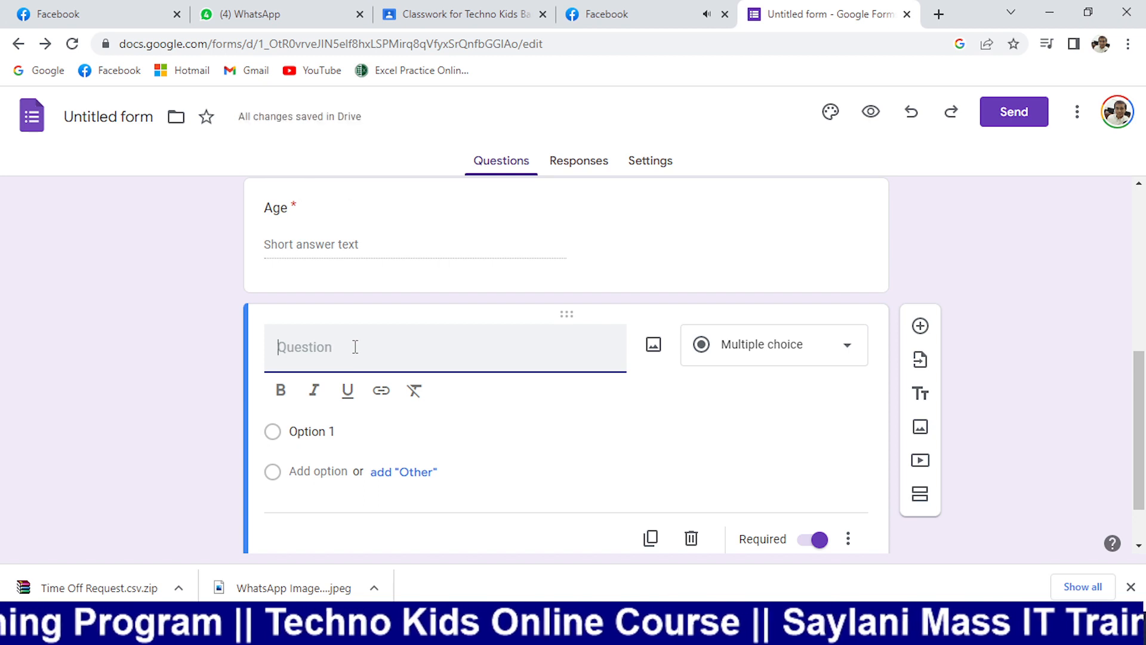
{"action": "type", "text": "Mob"}
{"action": "key", "text": "BackSpace"}
{"action": "type", "text": "ile "}
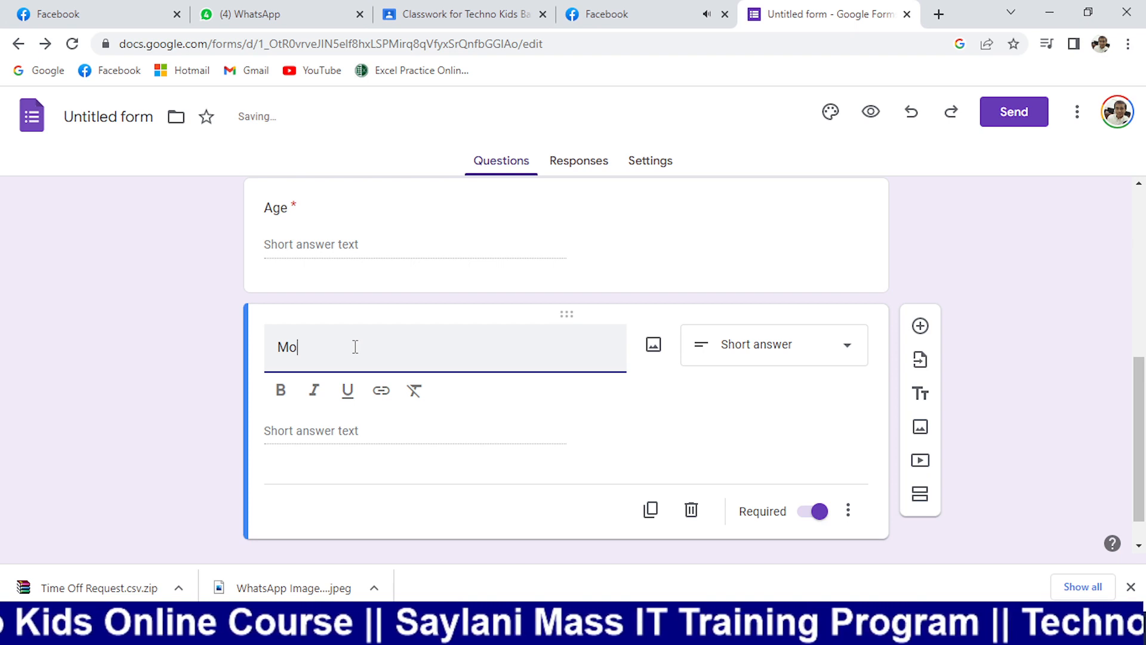
{"action": "type", "text": "Number"}
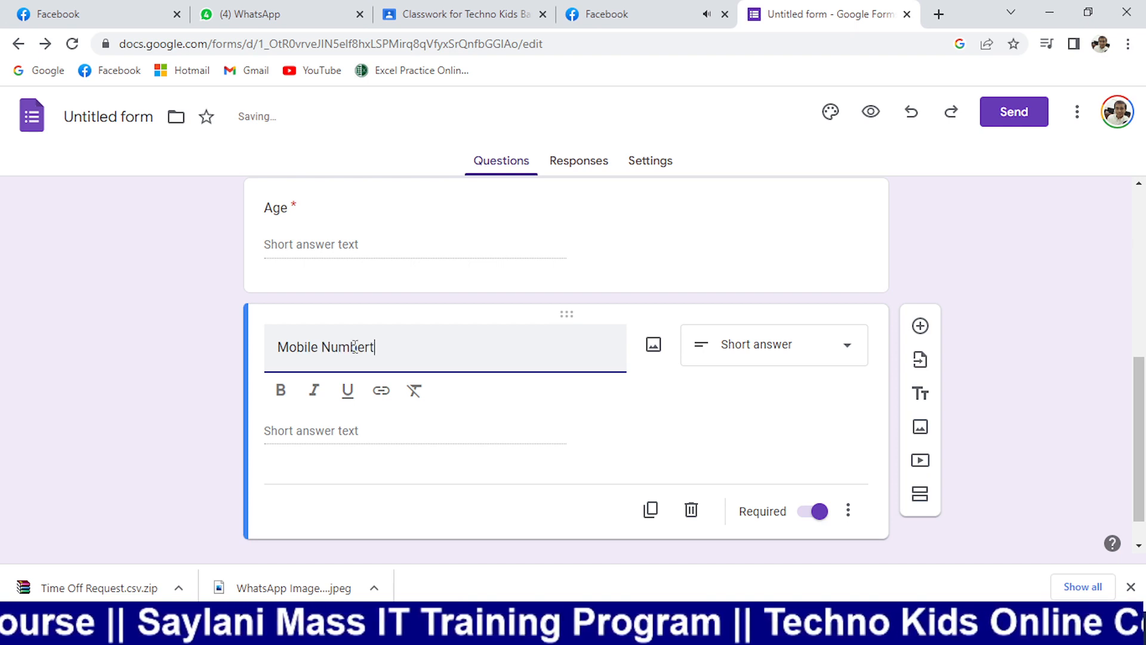
- Add a paragraph question titled "Address" below the Mobile Number question
{"action": "left_click", "coordinate": [921, 326]}
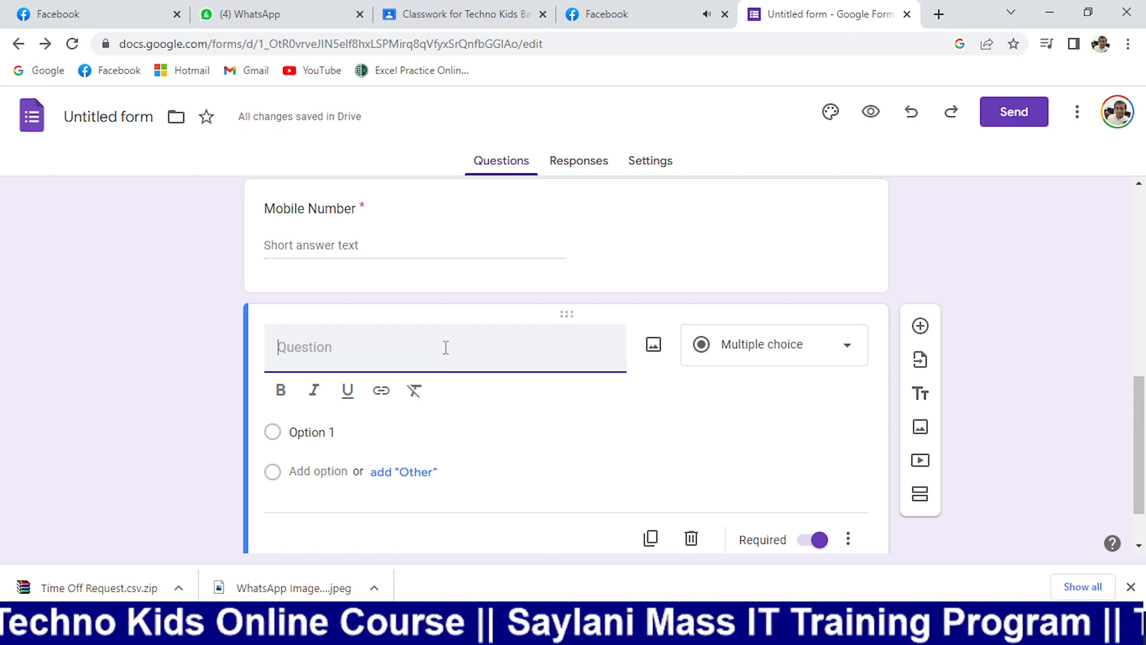
{"action": "type", "text": "Addess"}
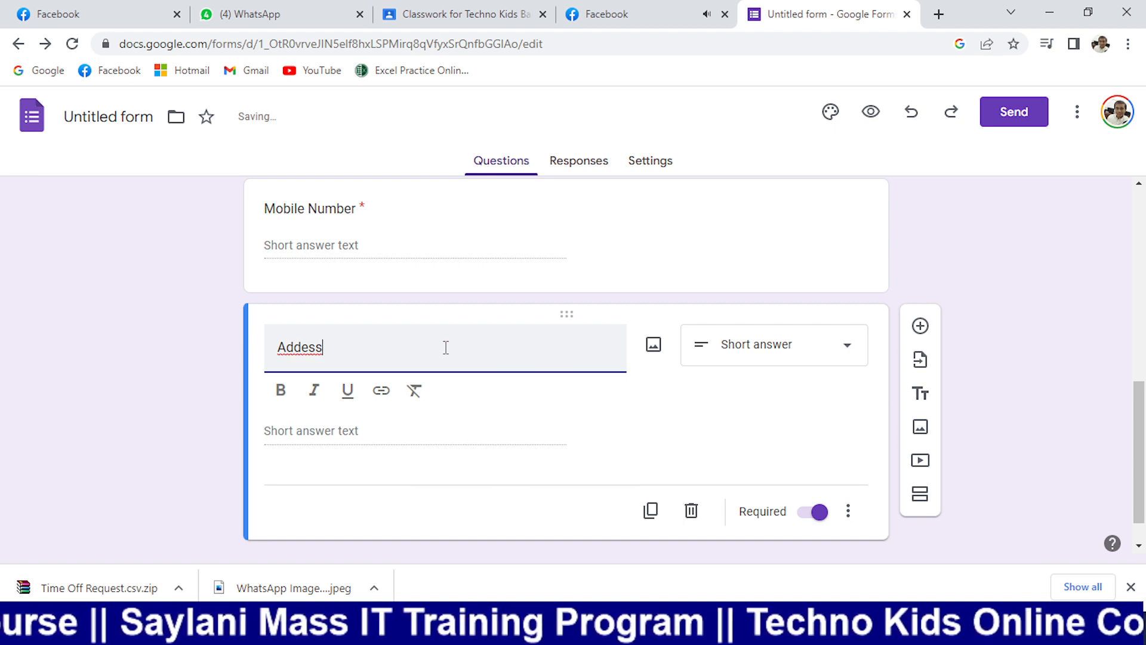
{"action": "key", "text": "BackSpace"}
{"action": "key", "text": "BackSpace"}
{"action": "key", "text": "BackSpace"}
{"action": "type", "text": "ress"}
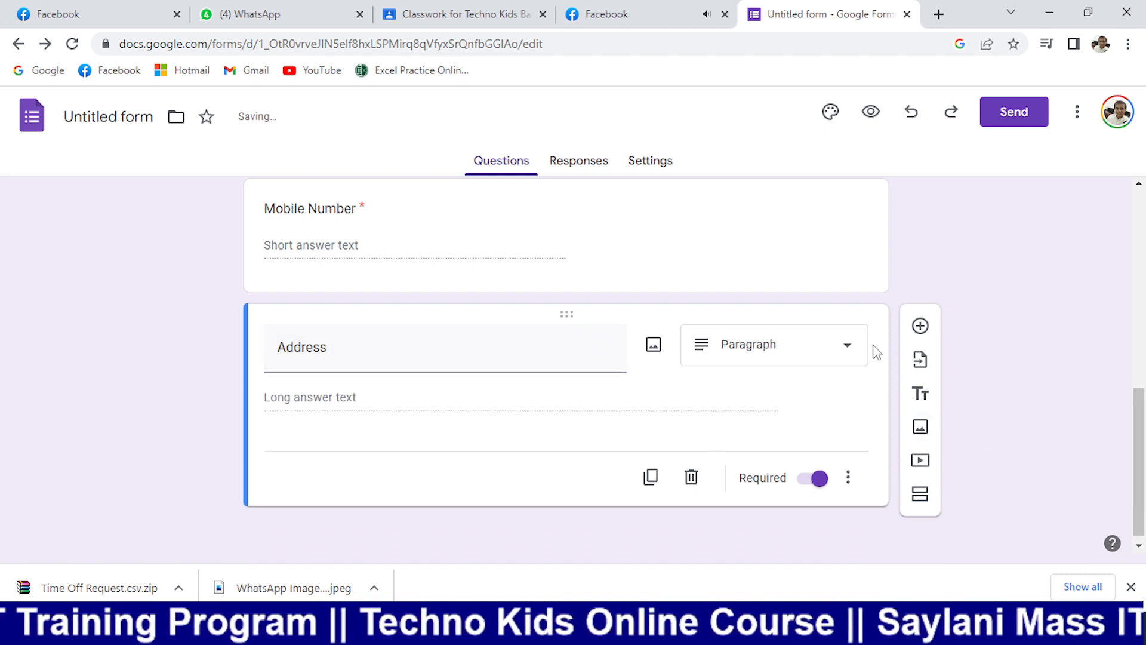
- Add a multiple choice question titled "Gender" with the options Male and Female below the Address question
{"action": "left_click", "coordinate": [920, 326]}
{"action": "type", "text": "Gend"}
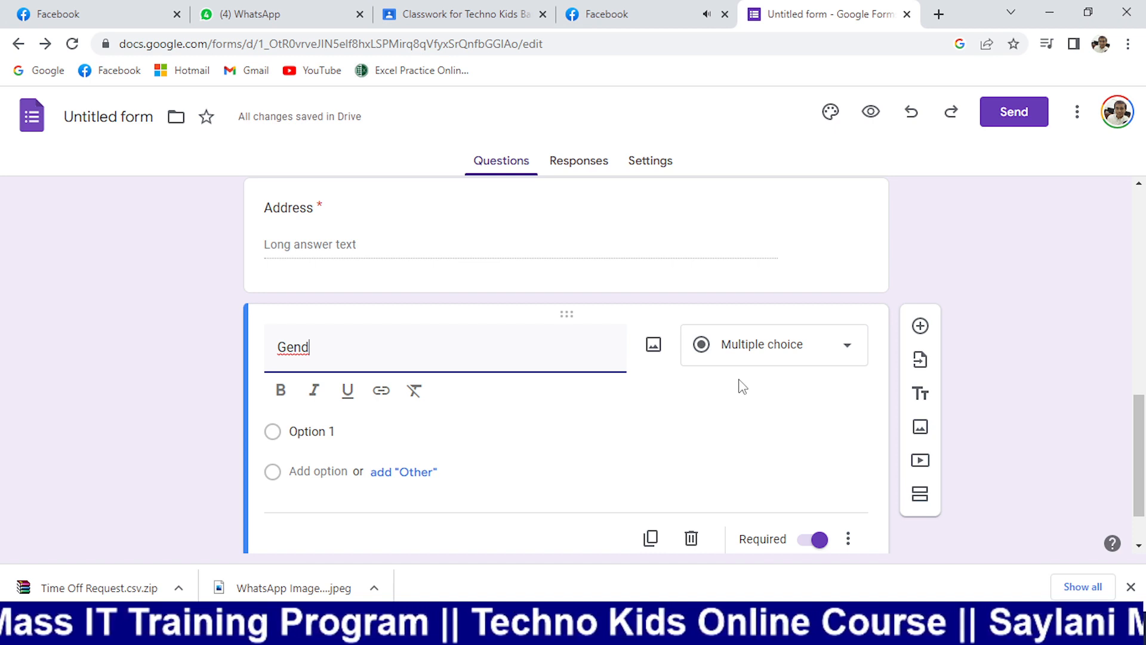
{"action": "type", "text": "er"}
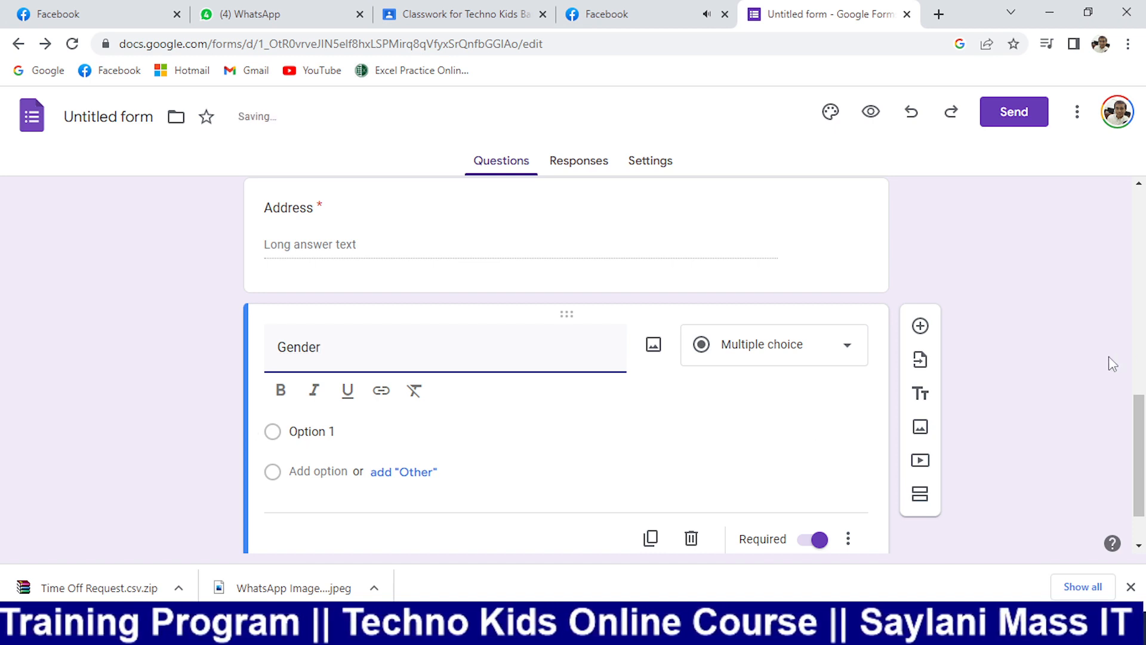
{"action": "left_click", "coordinate": [1120, 333]}
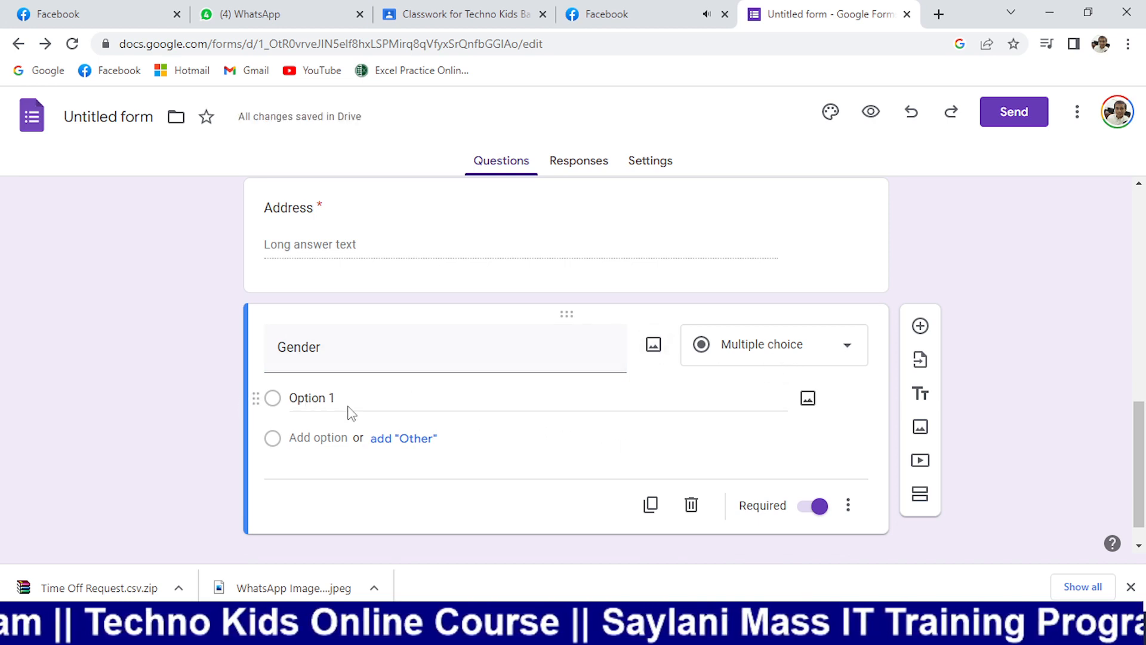
{"action": "left_click", "coordinate": [382, 404]}
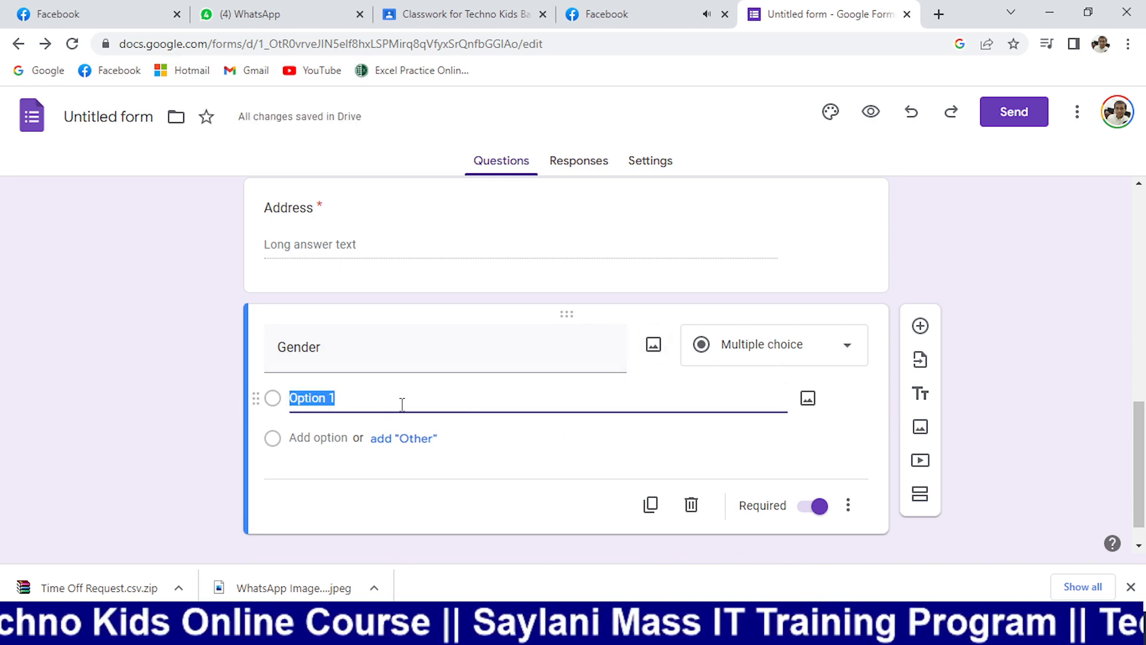
{"action": "type", "text": "MA"}
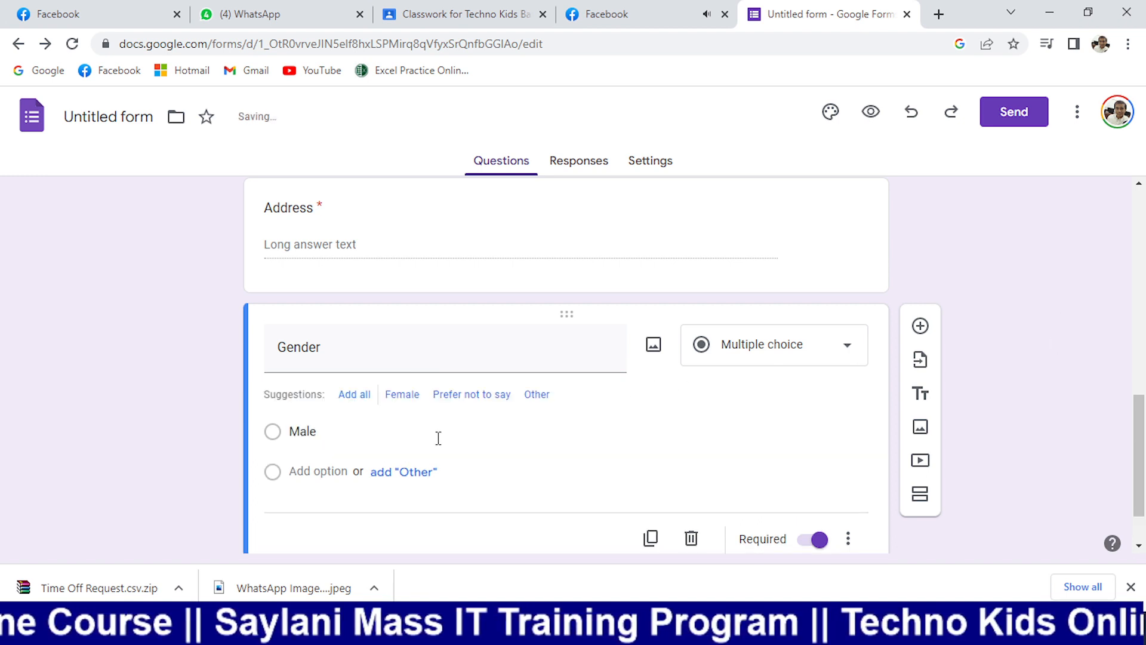
{"action": "left_click", "coordinate": [308, 471]}
{"action": "left_click", "coordinate": [925, 463]}
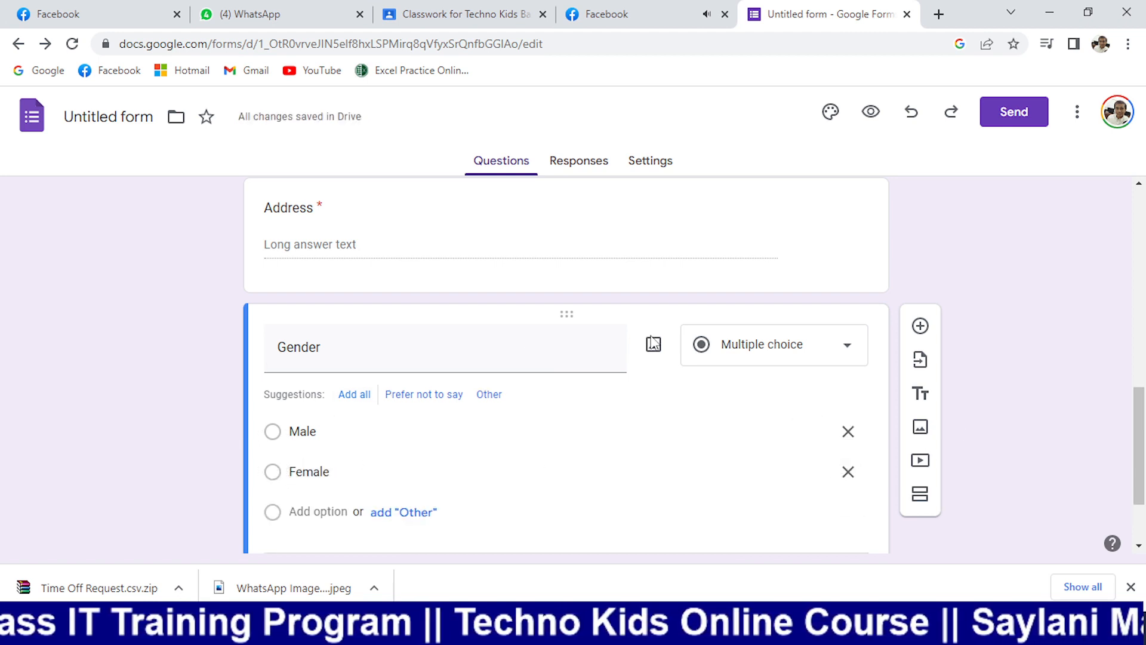
{"action": "left_click_drag", "start_coordinate": [1140, 394], "coordinate": [1140, 167]}
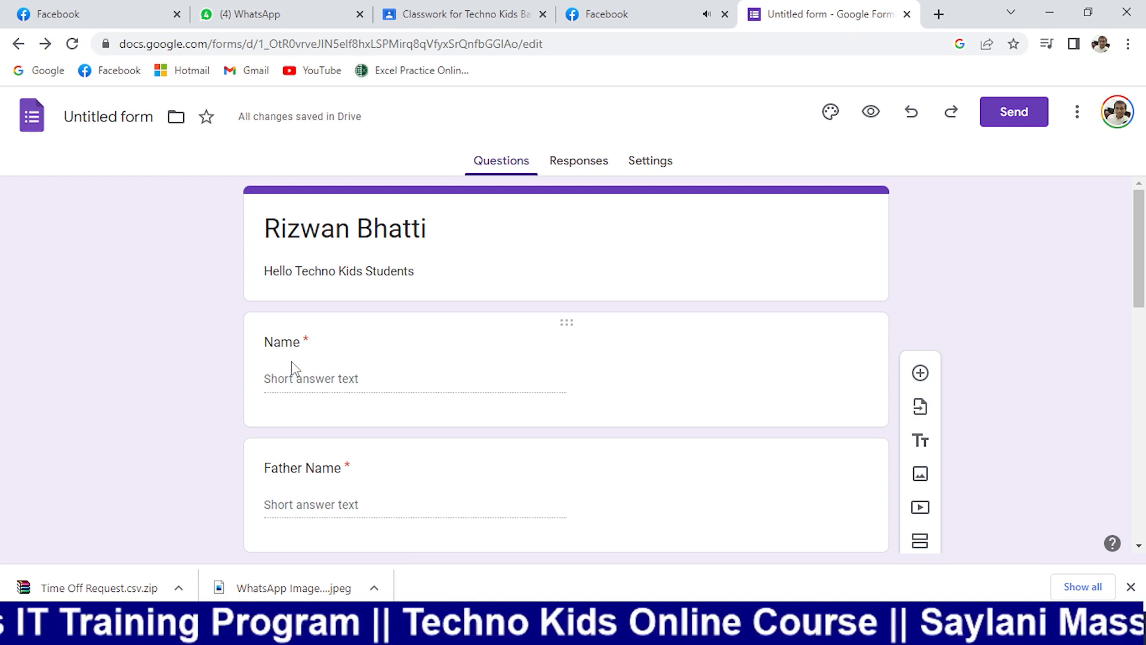
{"action": "left_click", "coordinate": [320, 340]}
{"action": "left_click", "coordinate": [185, 339]}
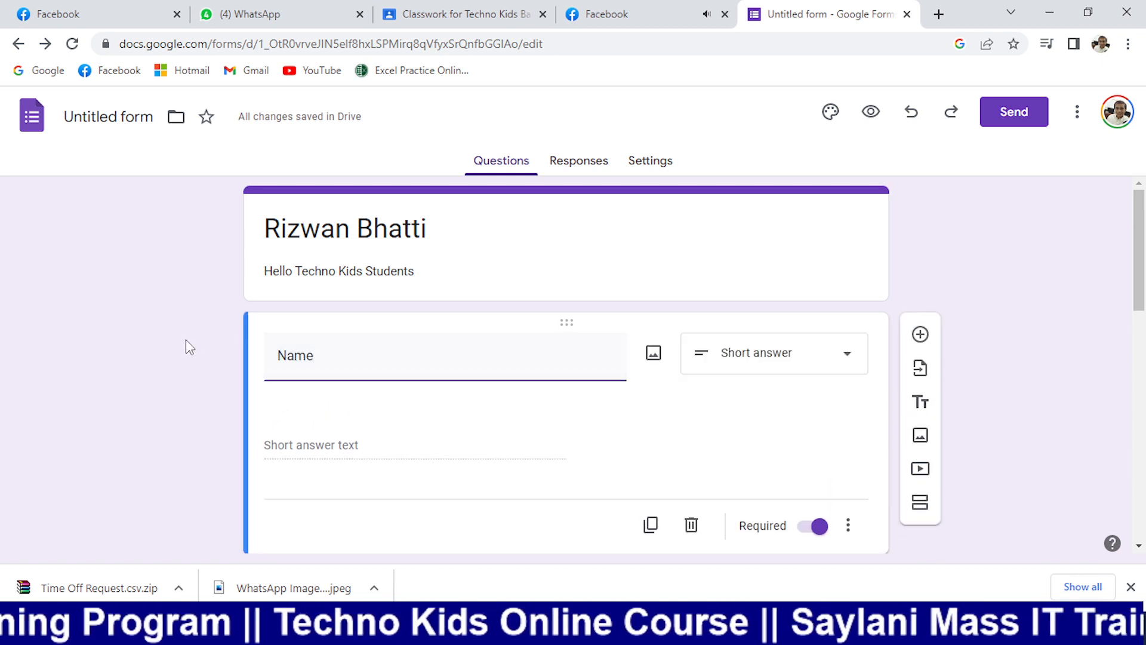
{"action": "scroll", "coordinate": [192, 360], "scroll_direction": "down", "scroll_amount": 4}
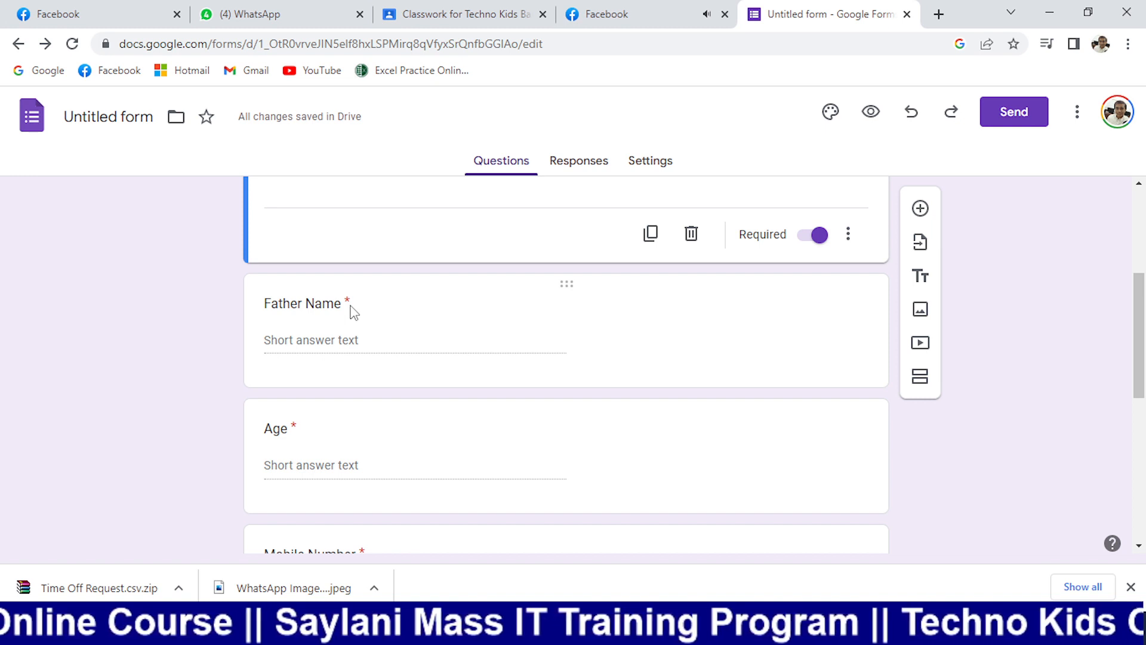
{"action": "key", "text": "alt+Tab"}
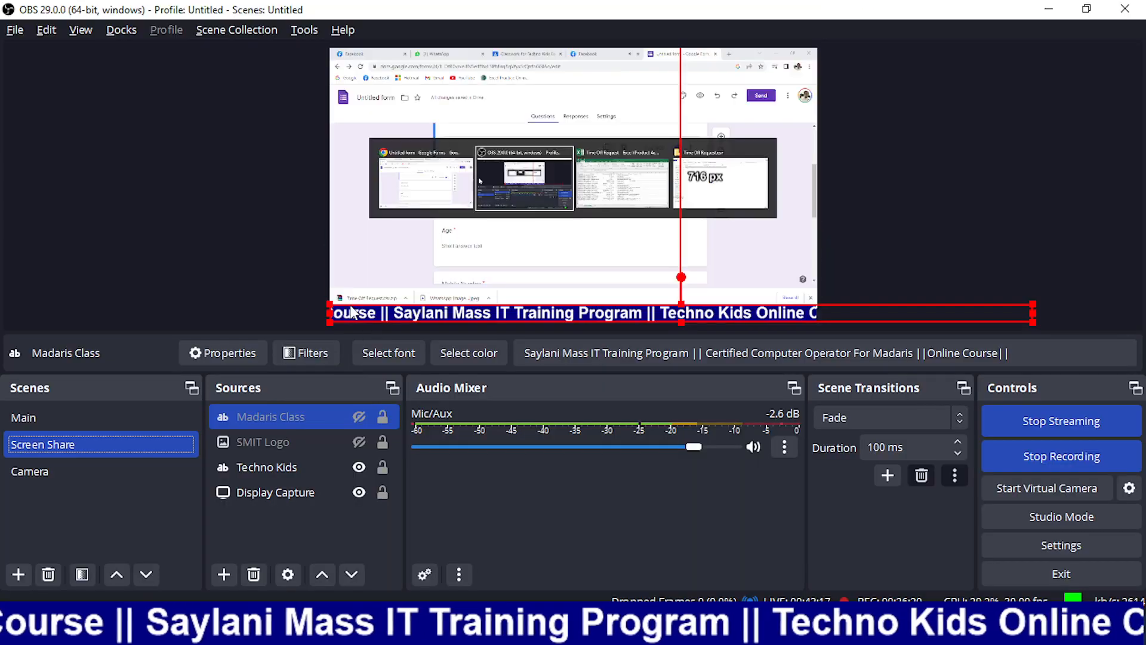
{"action": "left_click", "coordinate": [90, 471]}
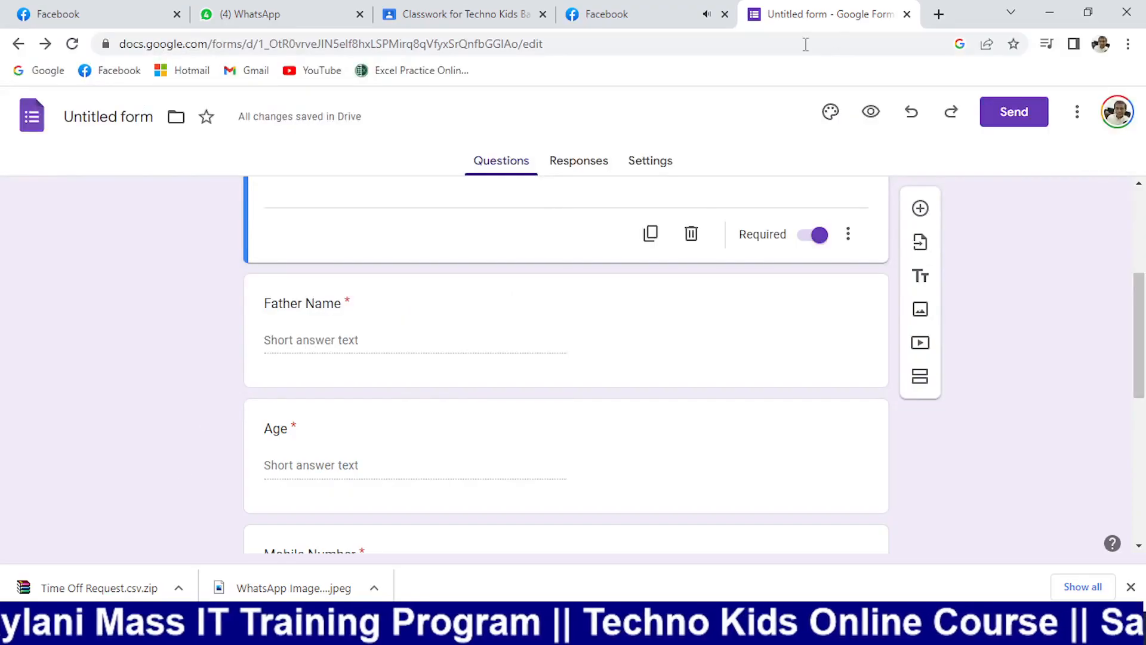
- Open the course registration form at forms.saylaniwelfare.com in a new browser tab
{"action": "left_click", "coordinate": [939, 14]}
{"action": "left_click", "coordinate": [836, 41]}
{"action": "type", "text": "fo"}
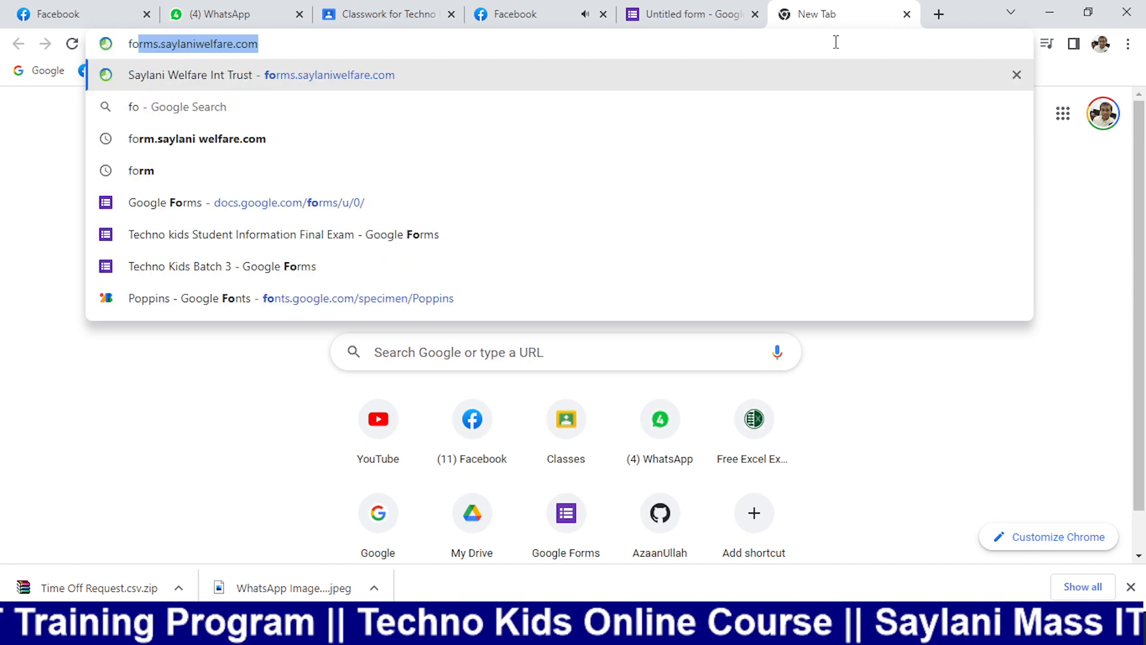
{"action": "key", "text": "Return"}
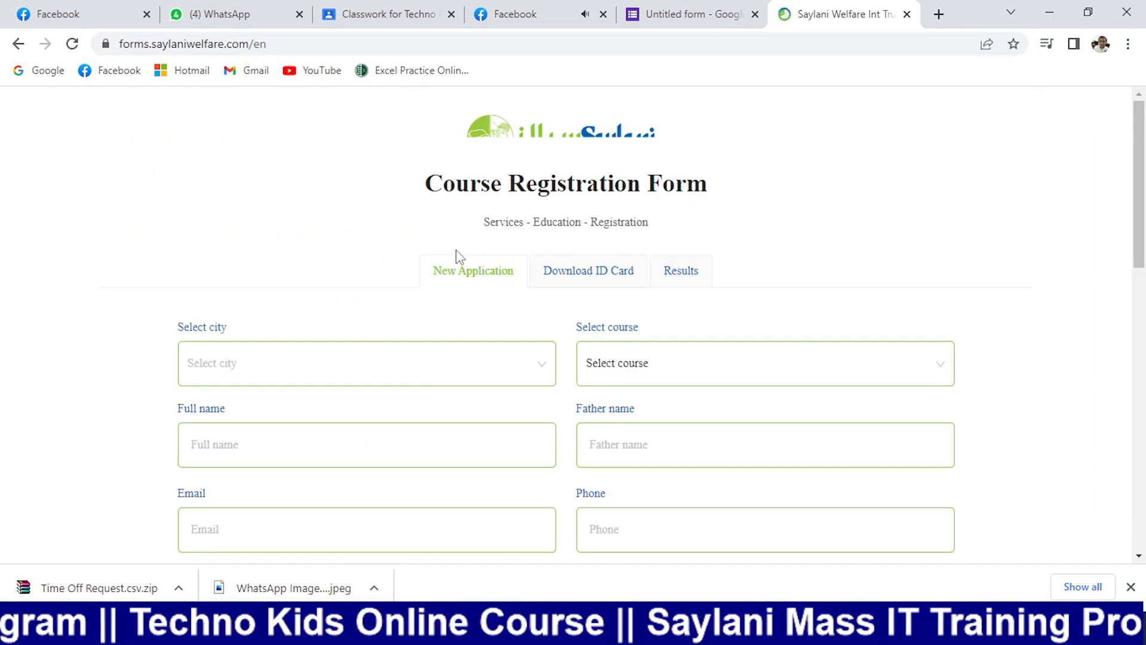
- Examine the course registration form from its city and course choices down to the end of the page
{"action": "scroll", "coordinate": [490, 293], "scroll_direction": "down", "scroll_amount": 2}
{"action": "scroll", "coordinate": [490, 293], "scroll_direction": "down", "scroll_amount": 1}
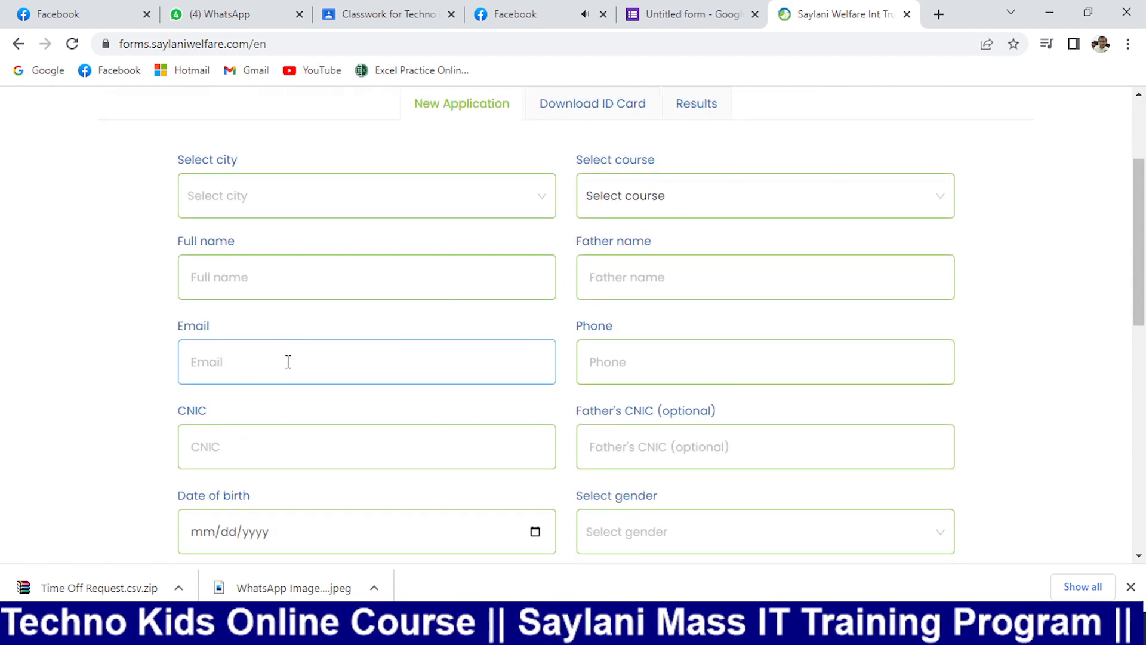
{"action": "left_click", "coordinate": [287, 362]}
{"action": "left_click", "coordinate": [260, 268]}
{"action": "left_click", "coordinate": [527, 196]}
{"action": "scroll", "coordinate": [1058, 182], "scroll_direction": "down", "scroll_amount": 15}
{"action": "scroll", "coordinate": [878, 356], "scroll_direction": "up", "scroll_amount": 14}
{"action": "left_click", "coordinate": [362, 230]}
{"action": "left_click", "coordinate": [866, 151]}
{"action": "left_click", "coordinate": [673, 192]}
{"action": "left_click", "coordinate": [380, 154]}
{"action": "left_click", "coordinate": [392, 189]}
{"action": "left_click", "coordinate": [334, 208]}
{"action": "scroll", "coordinate": [788, 310], "scroll_direction": "down", "scroll_amount": 5}
{"action": "left_click", "coordinate": [791, 239]}
{"action": "left_click", "coordinate": [918, 338]}
{"action": "left_click", "coordinate": [575, 358]}
{"action": "left_click", "coordinate": [576, 389]}
{"action": "scroll", "coordinate": [734, 284], "scroll_direction": "up", "scroll_amount": 3}
{"action": "scroll", "coordinate": [169, 266], "scroll_direction": "up", "scroll_amount": 6}
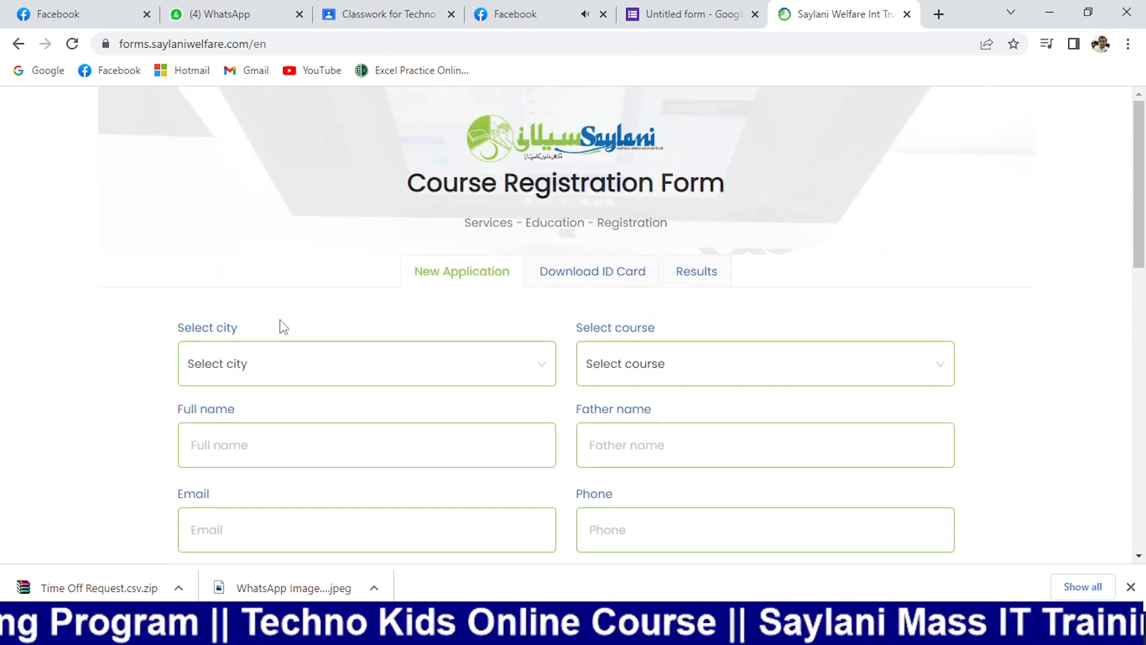
- Go through the registration form's individual fields, including name, email, phone, CNIC, gender, address, qualification and picture upload
{"action": "scroll", "coordinate": [289, 258], "scroll_direction": "down", "scroll_amount": 3}
{"action": "left_click", "coordinate": [323, 190]}
{"action": "left_click", "coordinate": [745, 214]}
{"action": "left_click", "coordinate": [428, 205]}
{"action": "left_click", "coordinate": [335, 249]}
{"action": "left_click", "coordinate": [456, 209]}
{"action": "left_click", "coordinate": [909, 197]}
{"action": "left_click", "coordinate": [898, 268]}
{"action": "left_click", "coordinate": [295, 289]}
{"action": "left_click", "coordinate": [289, 350]}
{"action": "left_click", "coordinate": [698, 376]}
{"action": "left_click", "coordinate": [378, 464]}
{"action": "scroll", "coordinate": [380, 466], "scroll_direction": "down", "scroll_amount": 3}
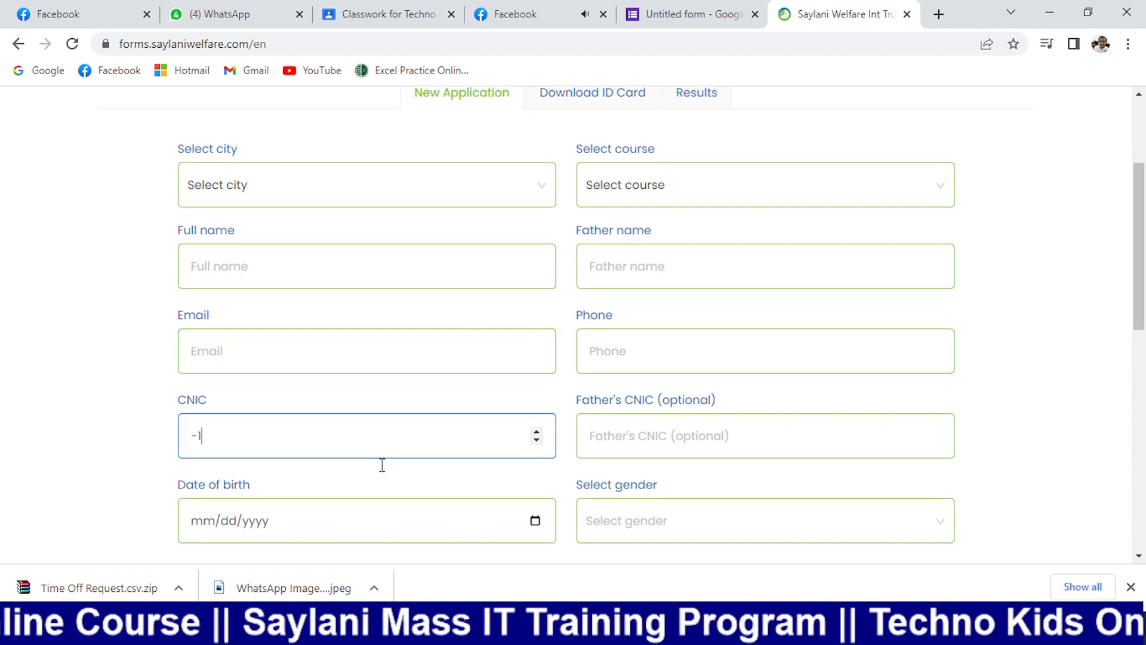
{"action": "left_click", "coordinate": [646, 457]}
{"action": "scroll", "coordinate": [409, 471], "scroll_direction": "down", "scroll_amount": 3}
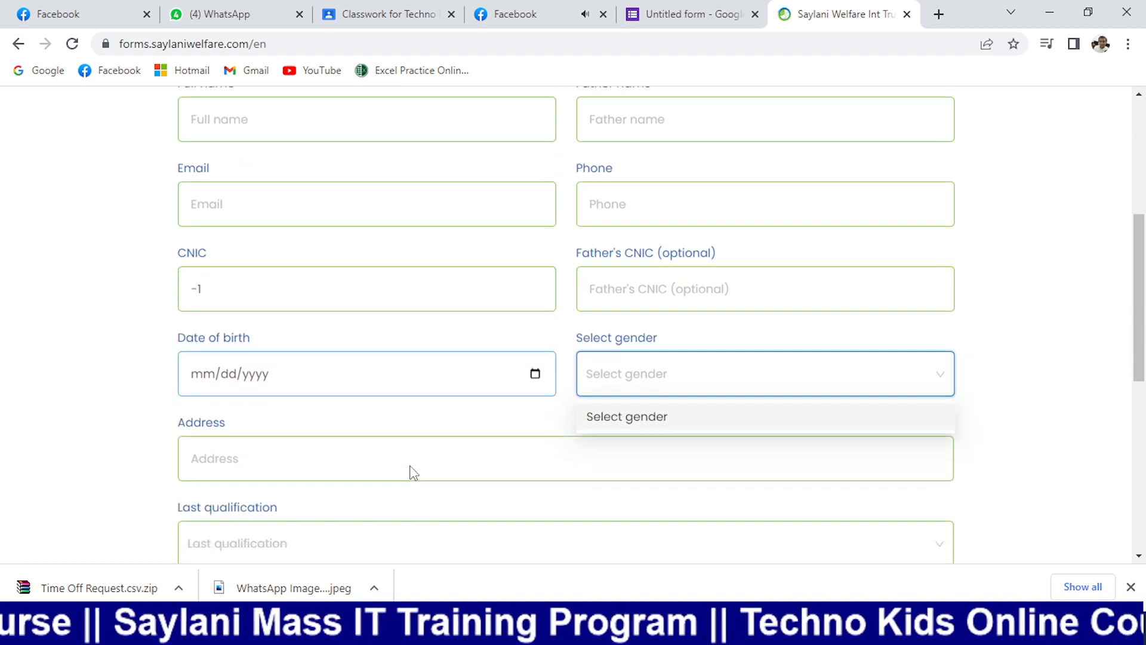
{"action": "left_click", "coordinate": [395, 458]}
{"action": "scroll", "coordinate": [412, 457], "scroll_direction": "down", "scroll_amount": 2}
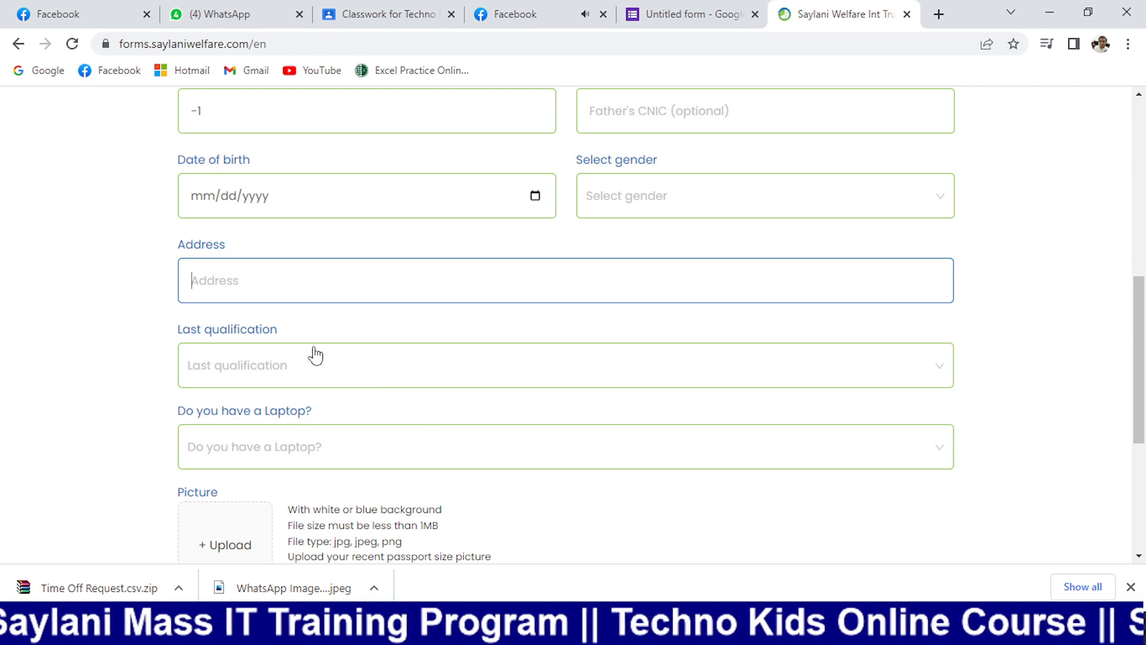
{"action": "scroll", "coordinate": [412, 415], "scroll_direction": "down", "scroll_amount": 3}
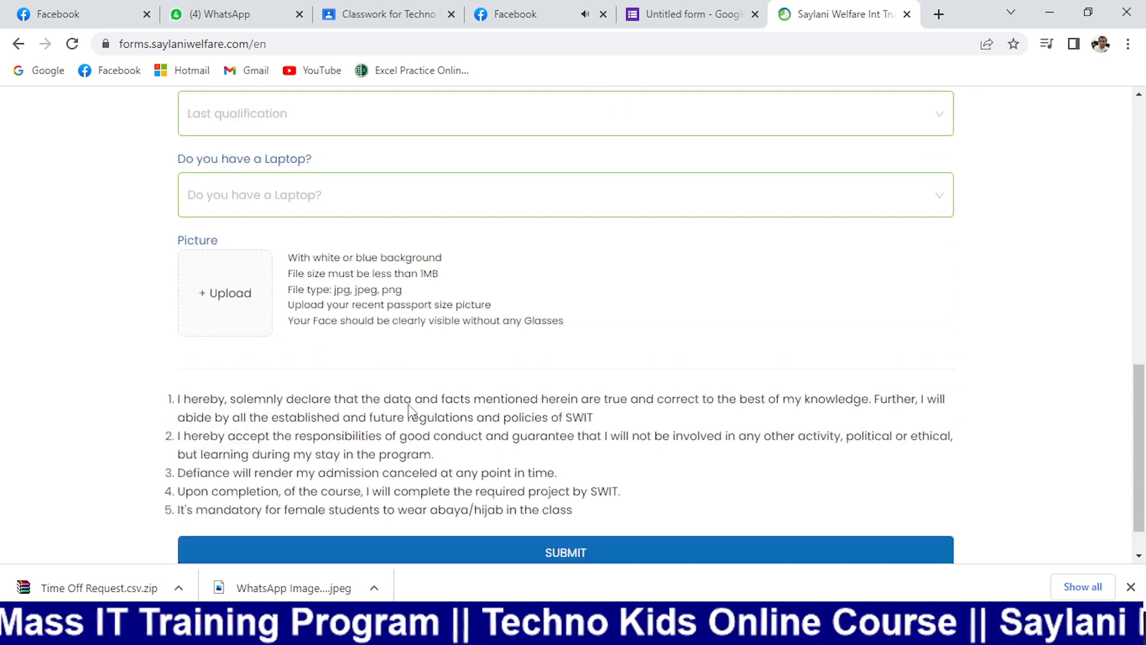
{"action": "scroll", "coordinate": [361, 325], "scroll_direction": "up", "scroll_amount": 10}
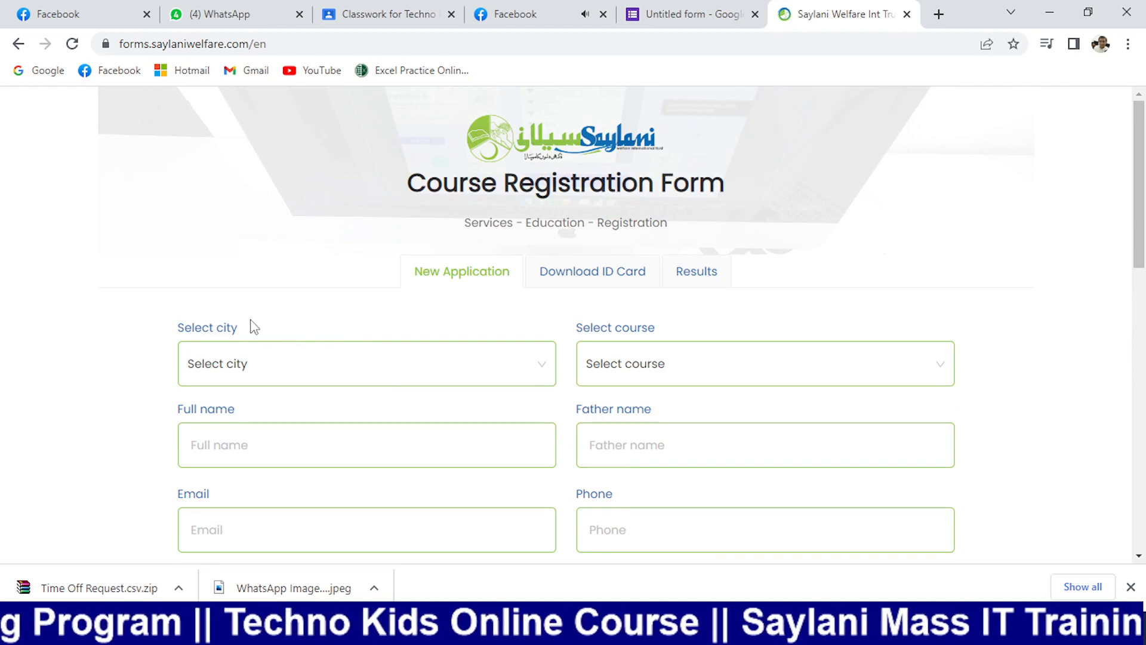
- Switch to Excel to view the Time Off Request responses, and return to the browser
{"action": "key", "text": "alt+Tab"}
{"action": "key", "text": "alt+Tab"}
{"action": "key", "text": "alt+Tab"}
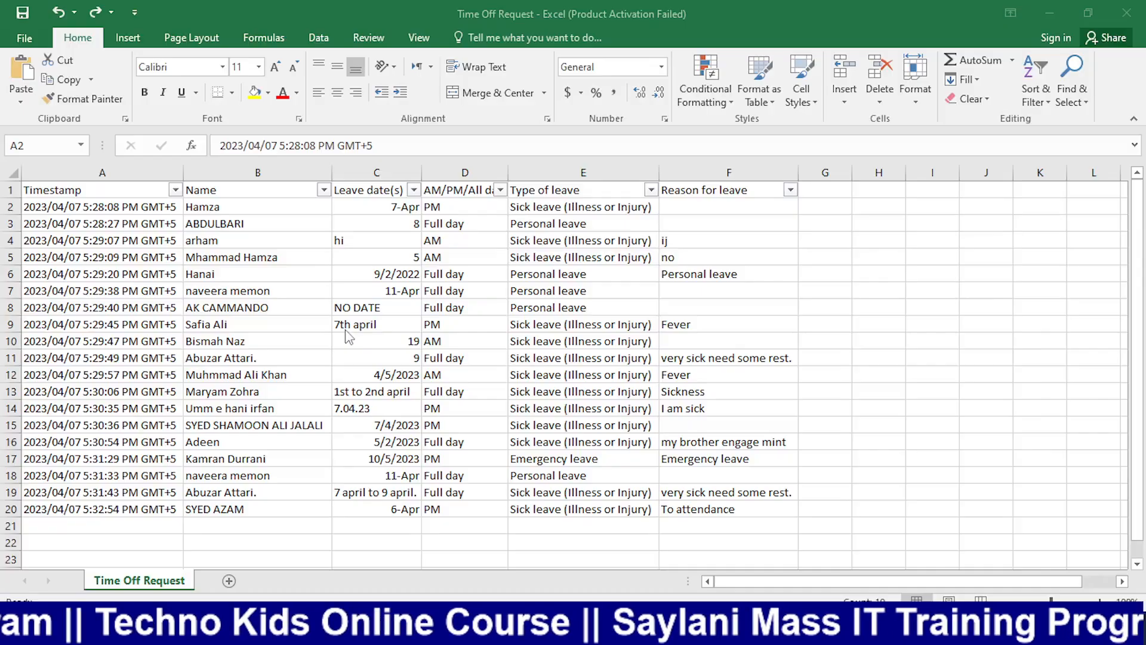
{"action": "key", "text": "alt+Tab"}
{"action": "key", "text": "alt+Tab"}
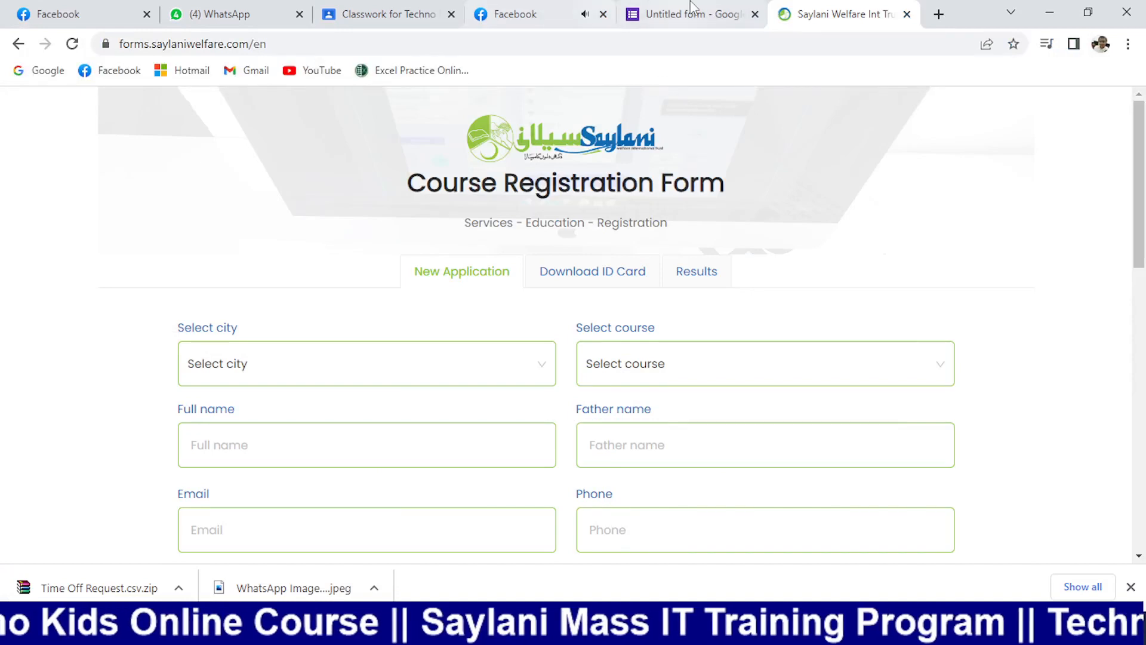
- Return to the untitled form and review its Name, Father Name, Age and Mobile Number questions
{"action": "left_click", "coordinate": [693, 12]}
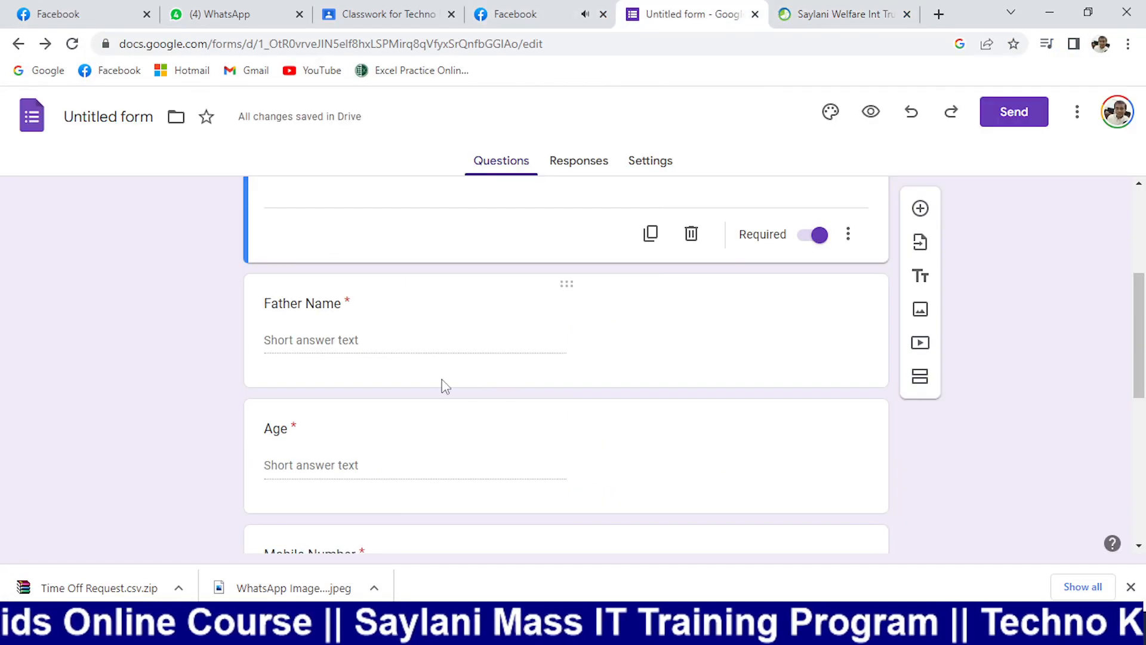
{"action": "scroll", "coordinate": [388, 385], "scroll_direction": "up", "scroll_amount": 3}
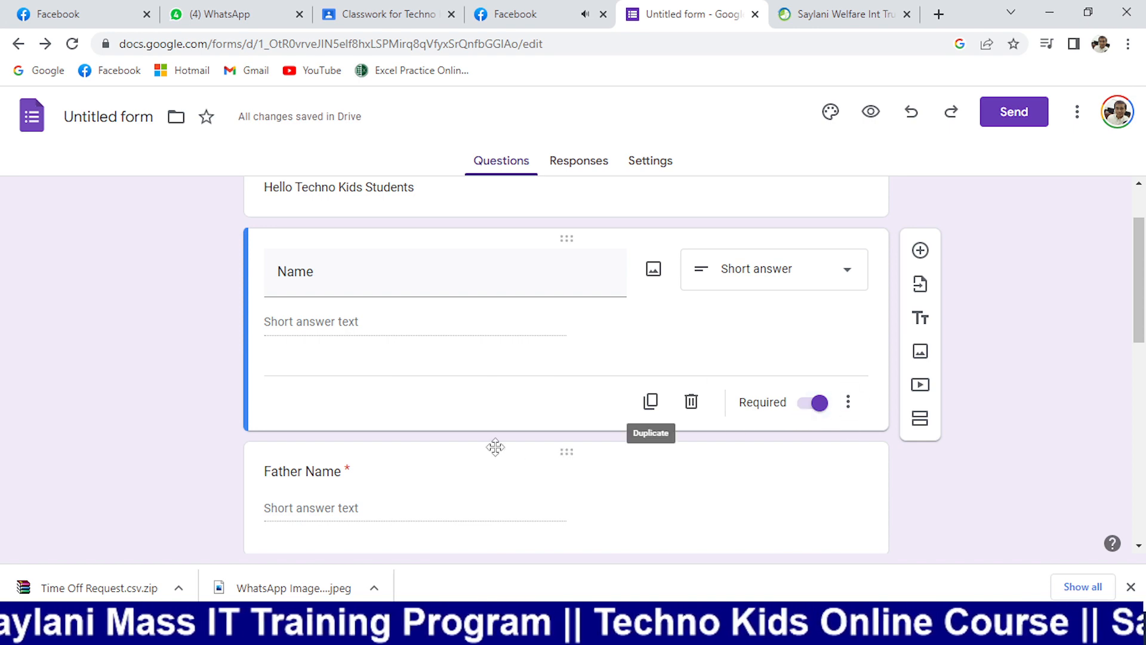
{"action": "scroll", "coordinate": [1036, 406], "scroll_direction": "down", "scroll_amount": 4}
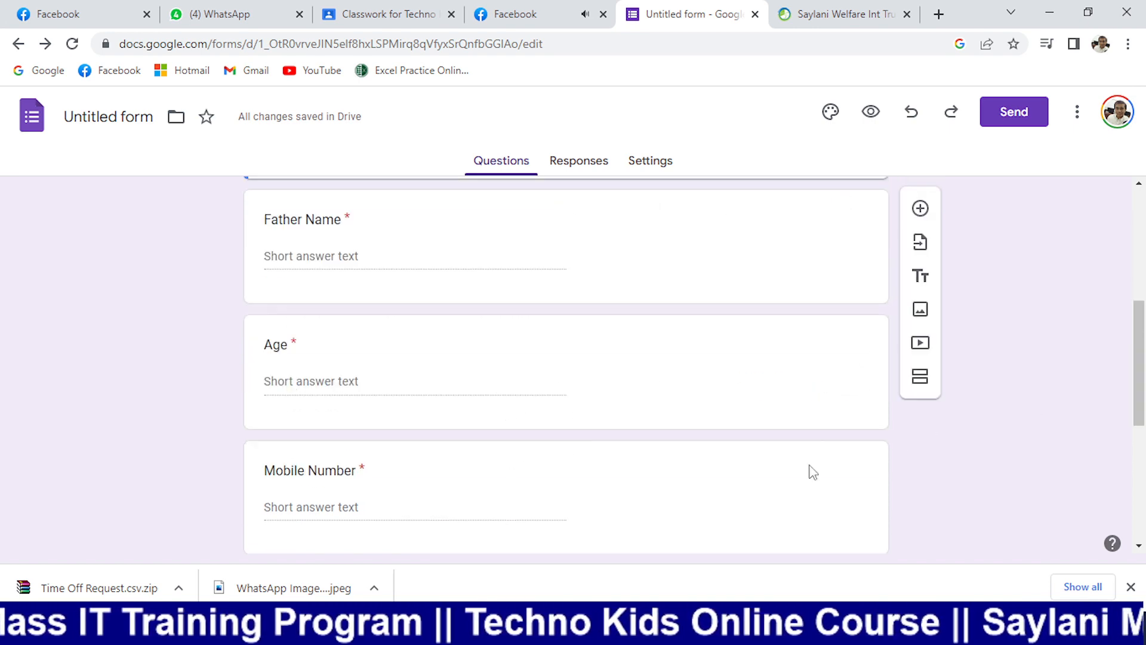
{"action": "scroll", "coordinate": [553, 459], "scroll_direction": "up", "scroll_amount": 4}
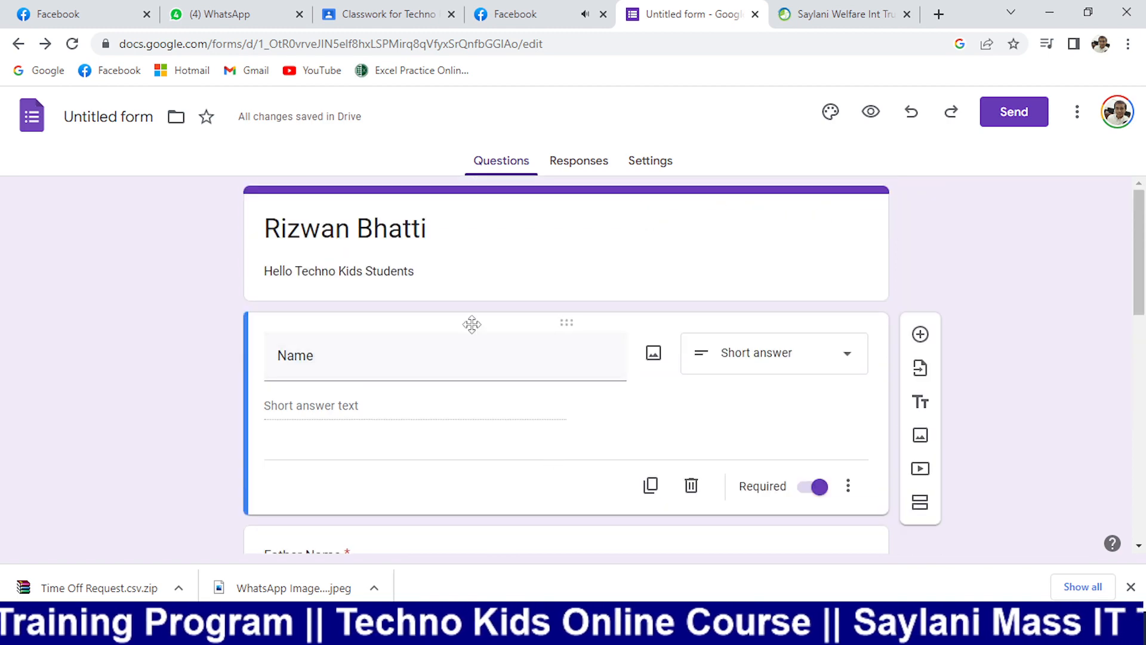
- Open the Google Forms home page in a new browser tab
{"action": "left_click", "coordinate": [936, 14]}
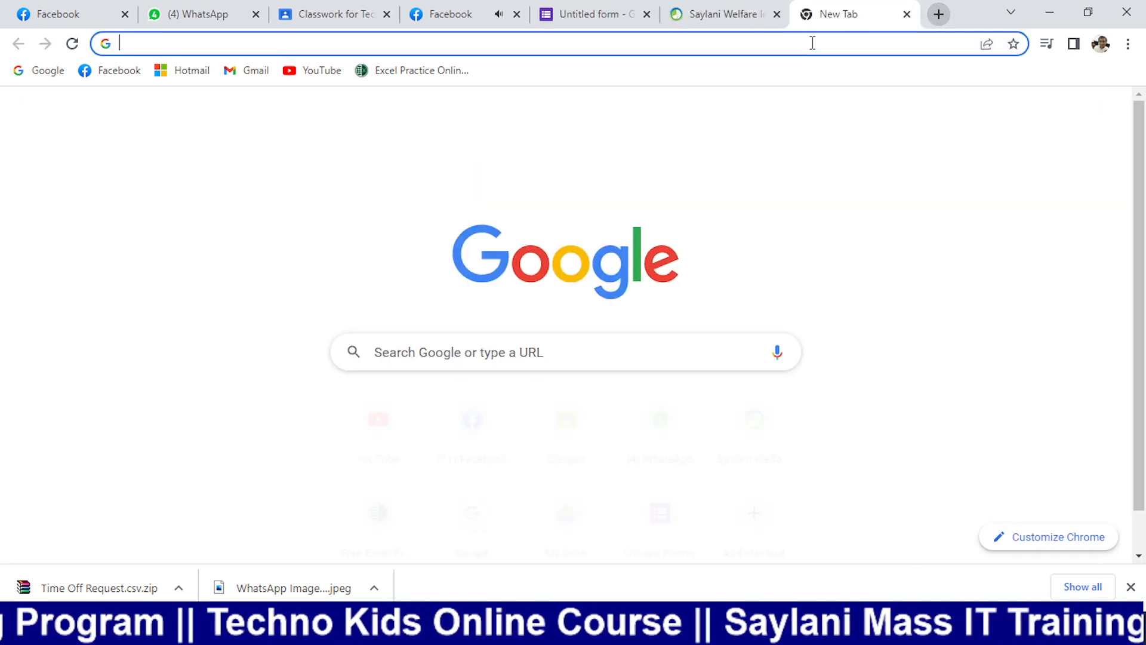
{"action": "type", "text": "google forms"}
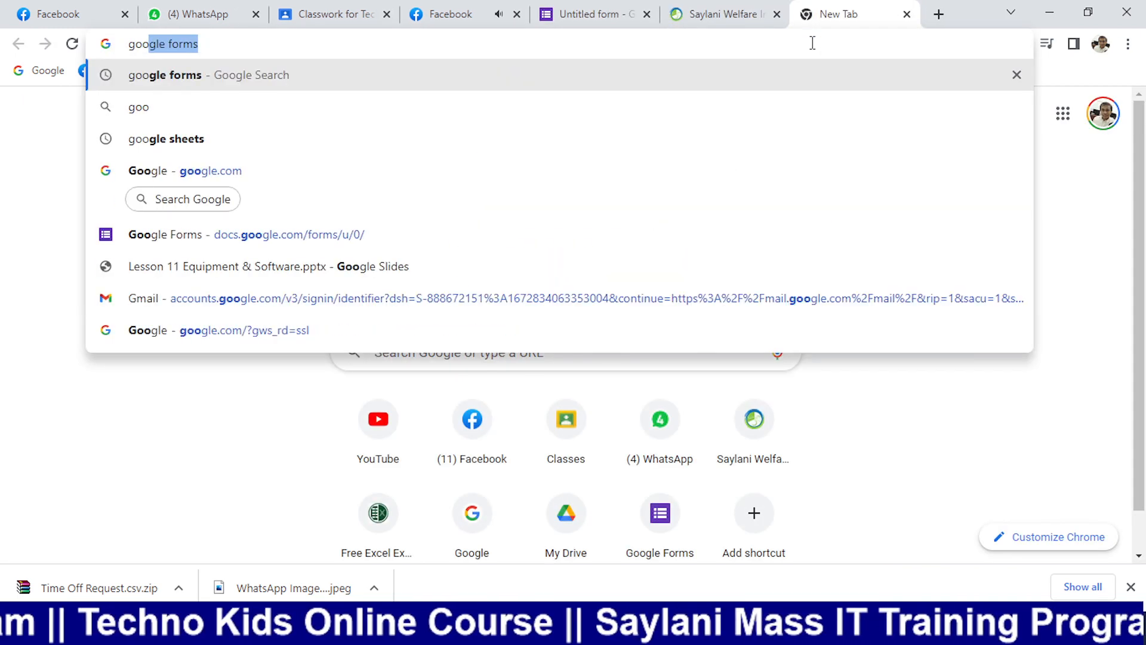
{"action": "key", "text": "Up"}
{"action": "key", "text": "Up"}
{"action": "key", "text": "Down"}
{"action": "key", "text": "Down"}
{"action": "key", "text": "Down"}
{"action": "key", "text": "Down"}
{"action": "key", "text": "Down"}
{"action": "key", "text": "Down"}
{"action": "key", "text": "Return"}
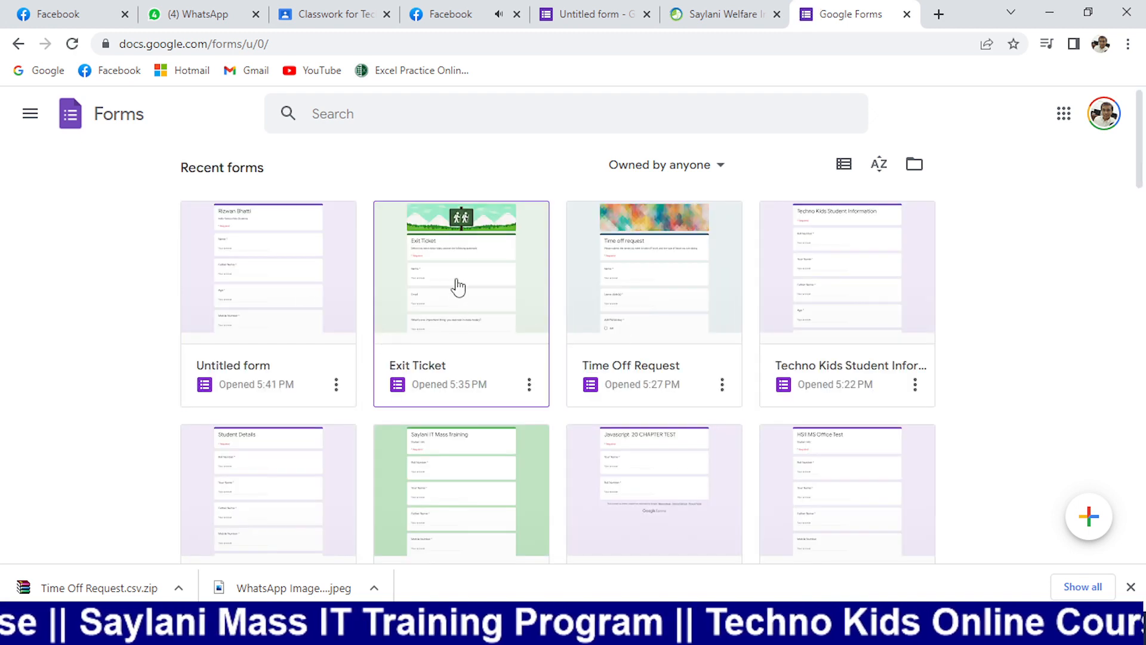
- Open the Time Off Request form from the recent forms and compare it with the untitled form
{"action": "left_click", "coordinate": [607, 266]}
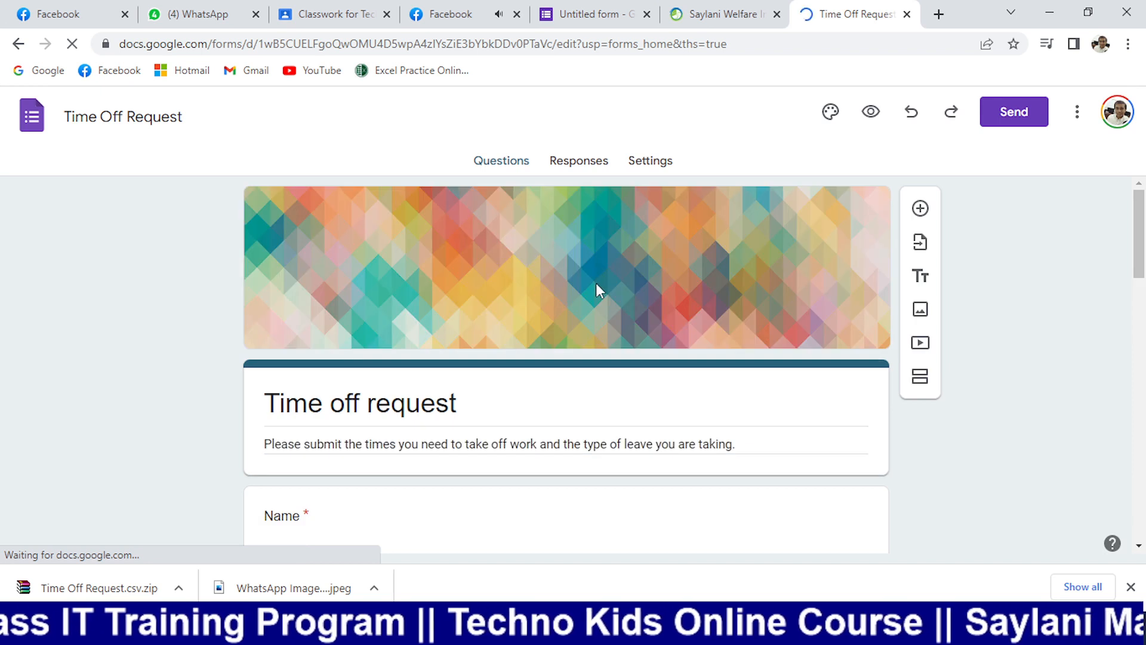
{"action": "left_click", "coordinate": [591, 14]}
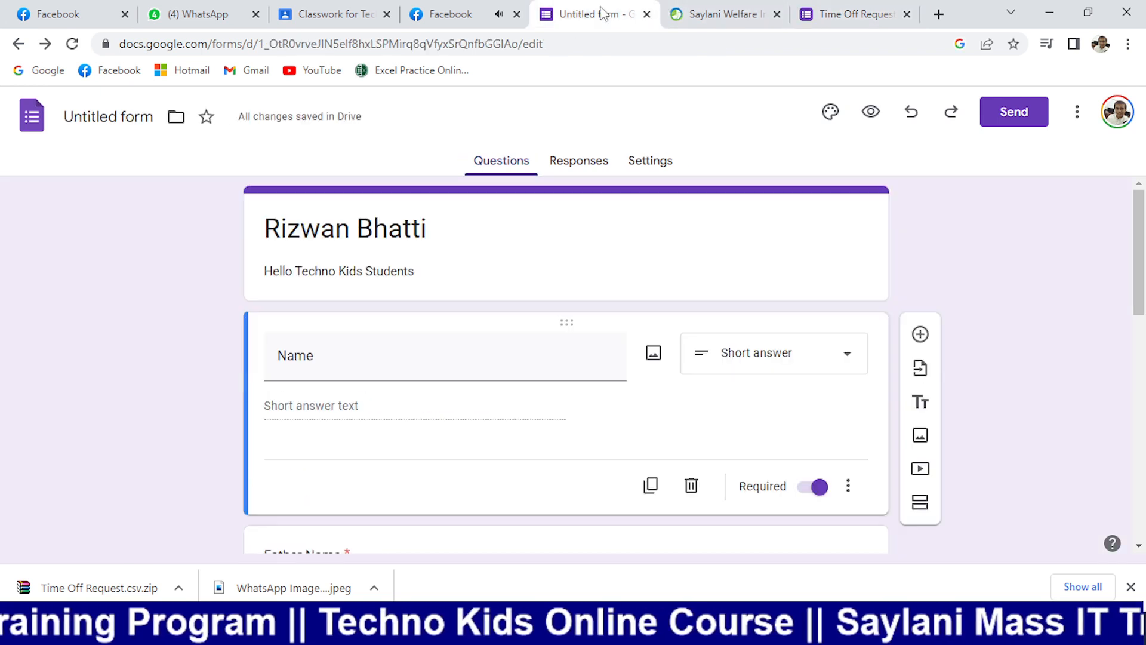
{"action": "left_click", "coordinate": [839, 16]}
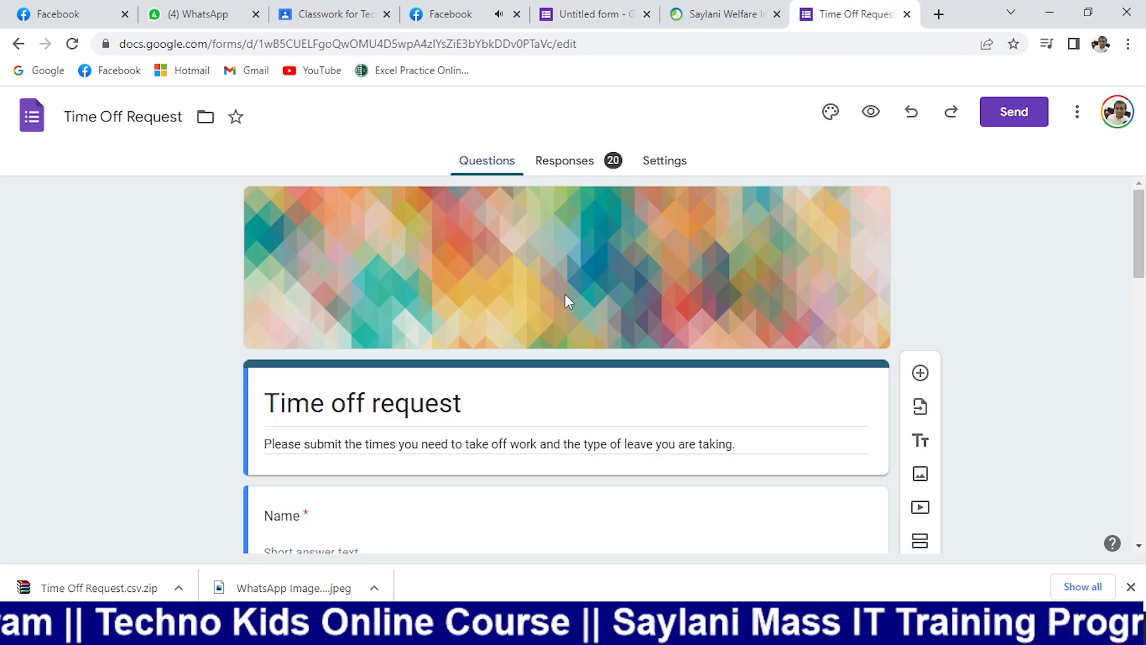
- Return to the untitled form, start adding an image after the Name question, review the image sources and choose insertion by URL
{"action": "left_click", "coordinate": [588, 14]}
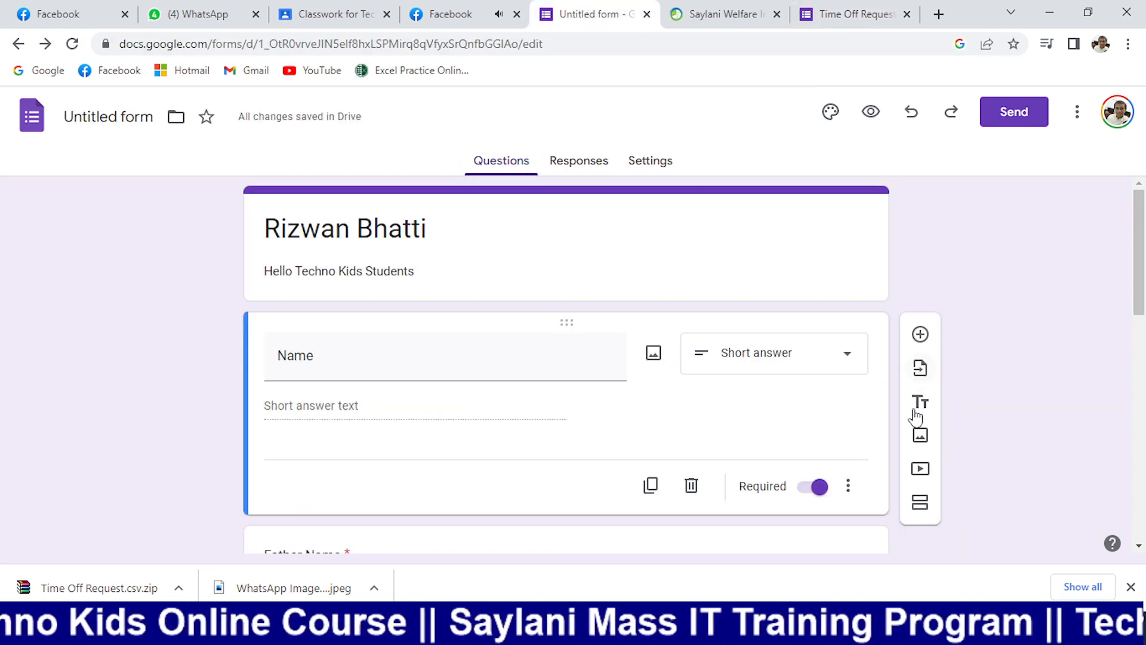
{"action": "left_click", "coordinate": [921, 437]}
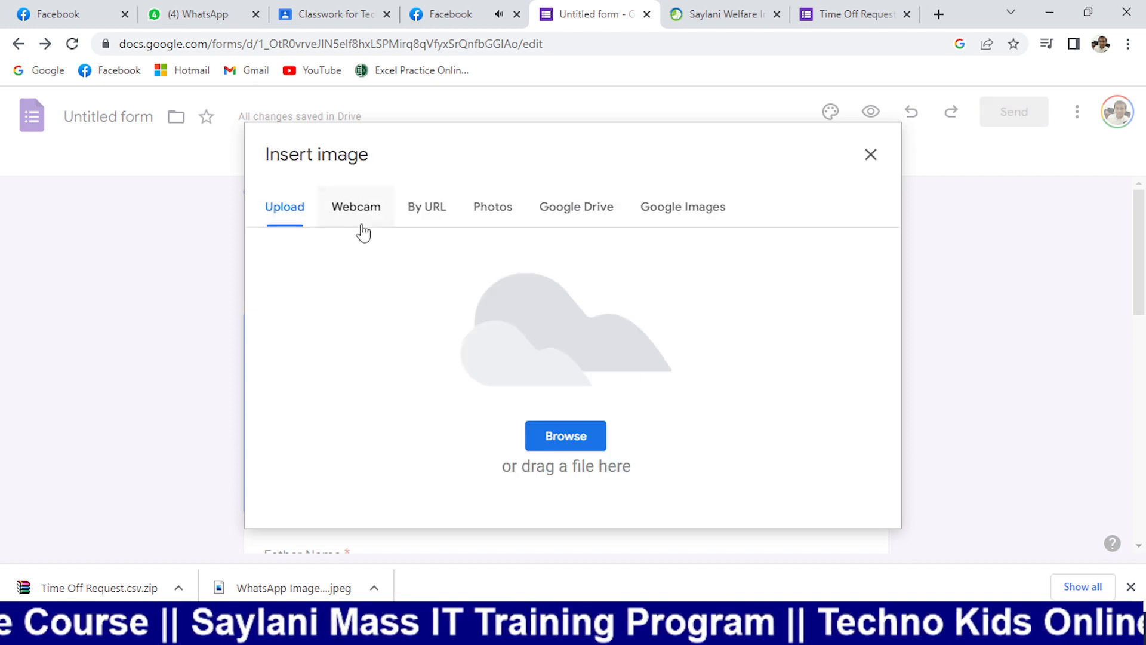
{"action": "left_click", "coordinate": [361, 232]}
{"action": "left_click", "coordinate": [281, 205]}
{"action": "left_click", "coordinate": [346, 70]}
{"action": "left_click", "coordinate": [505, 215]}
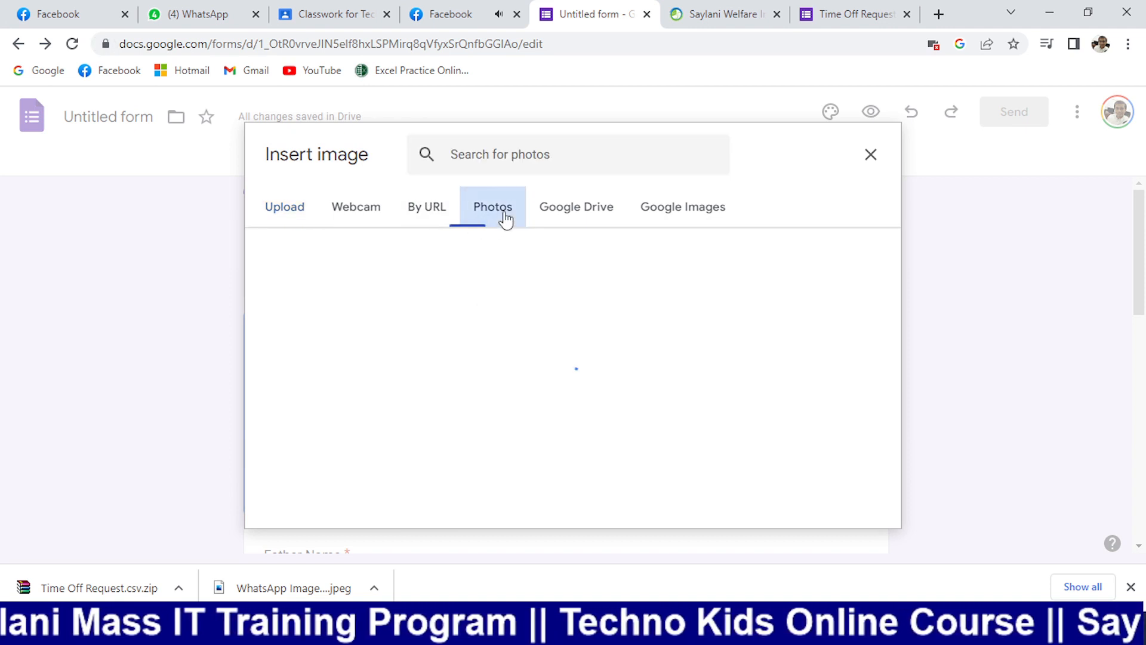
{"action": "left_click", "coordinate": [425, 216]}
{"action": "left_click", "coordinate": [538, 209]}
{"action": "left_click", "coordinate": [661, 212]}
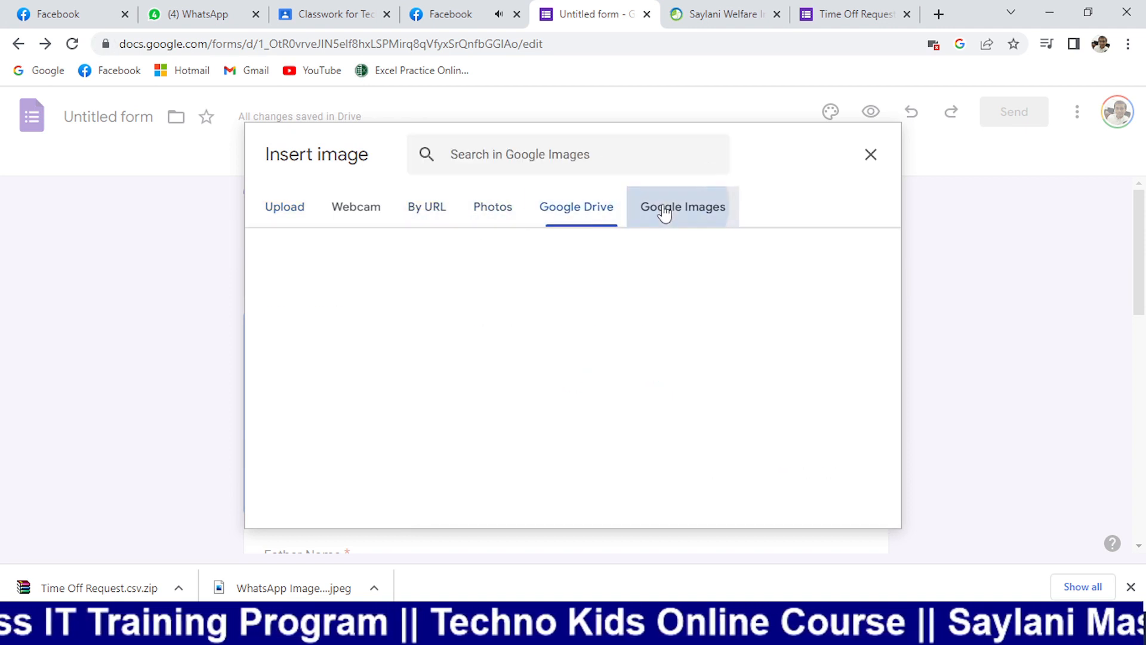
{"action": "left_click", "coordinate": [548, 214]}
{"action": "left_click", "coordinate": [422, 214]}
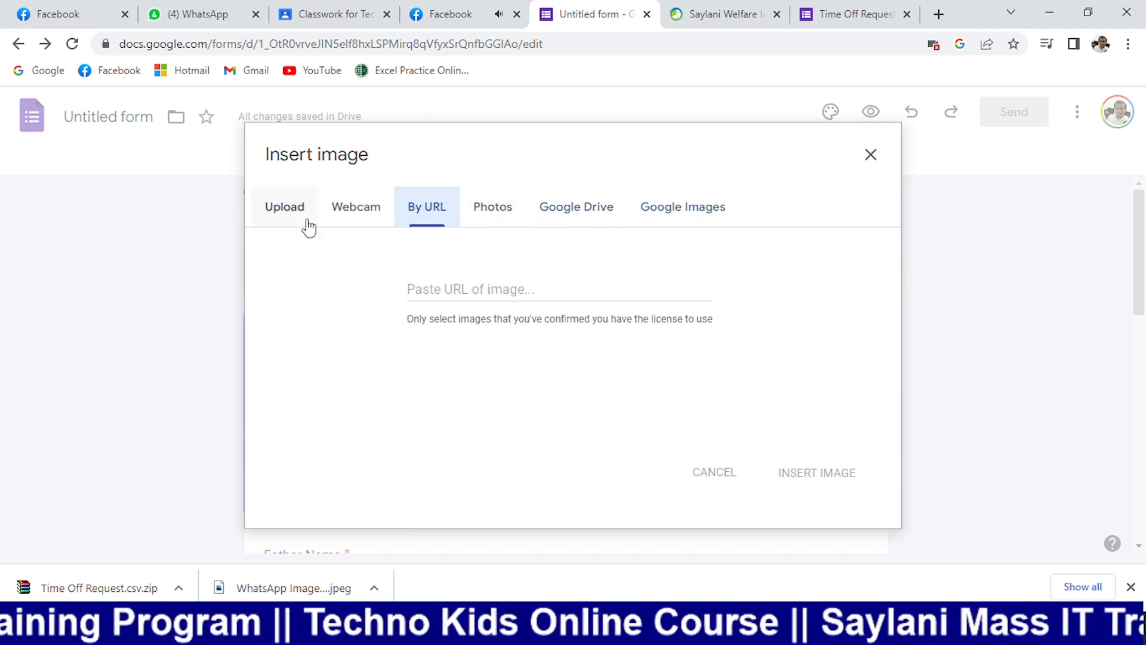
{"action": "left_click", "coordinate": [422, 289]}
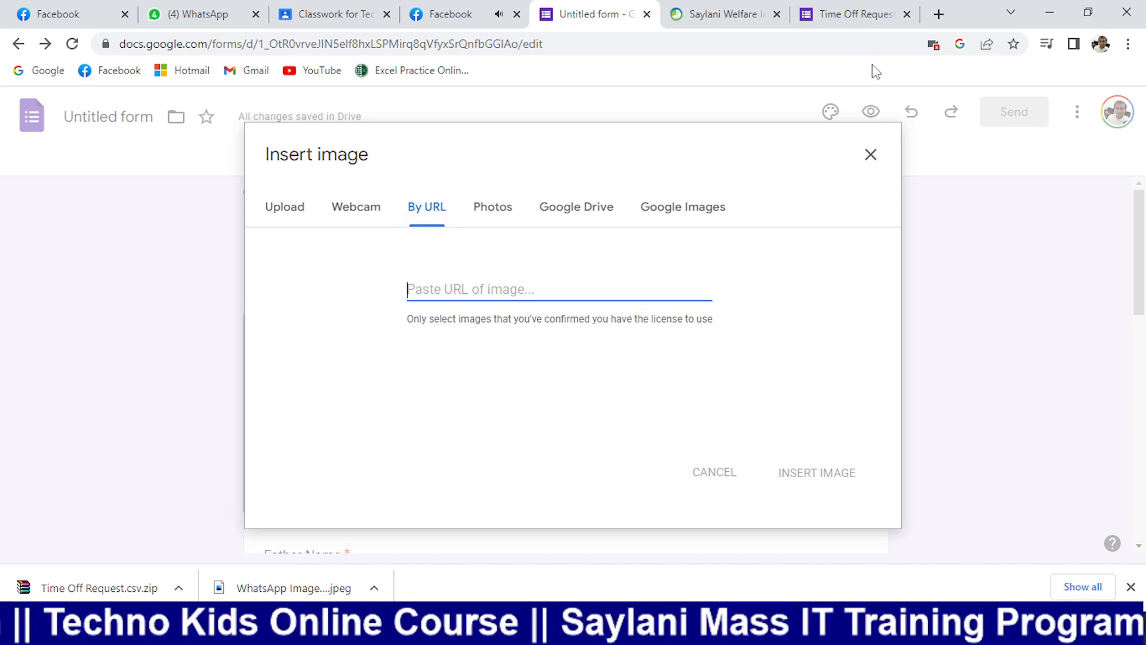
- Search Google for "saylani welfare" in a new browser tab and open the Saylani Welfare Trust website
{"action": "left_click", "coordinate": [940, 14]}
{"action": "left_click", "coordinate": [821, 38]}
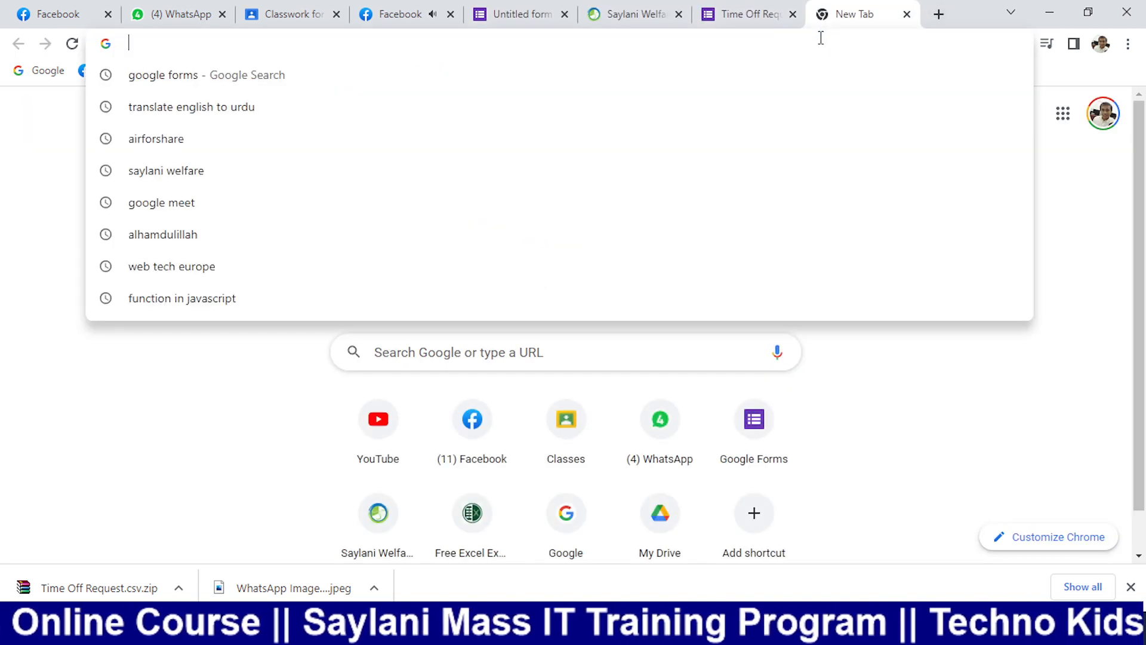
{"action": "type", "text": "te"}
{"action": "key", "text": "BackSpace"}
{"action": "key", "text": "BackSpace"}
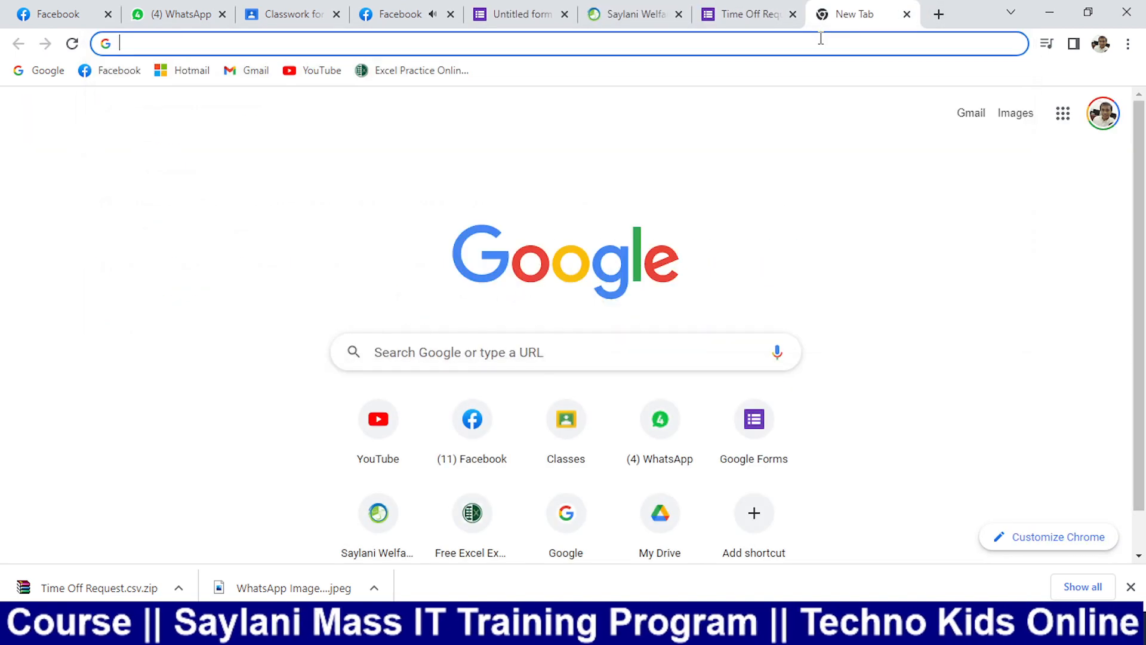
{"action": "type", "text": "ri"}
{"action": "key", "text": "BackSpace"}
{"action": "key", "text": "BackSpace"}
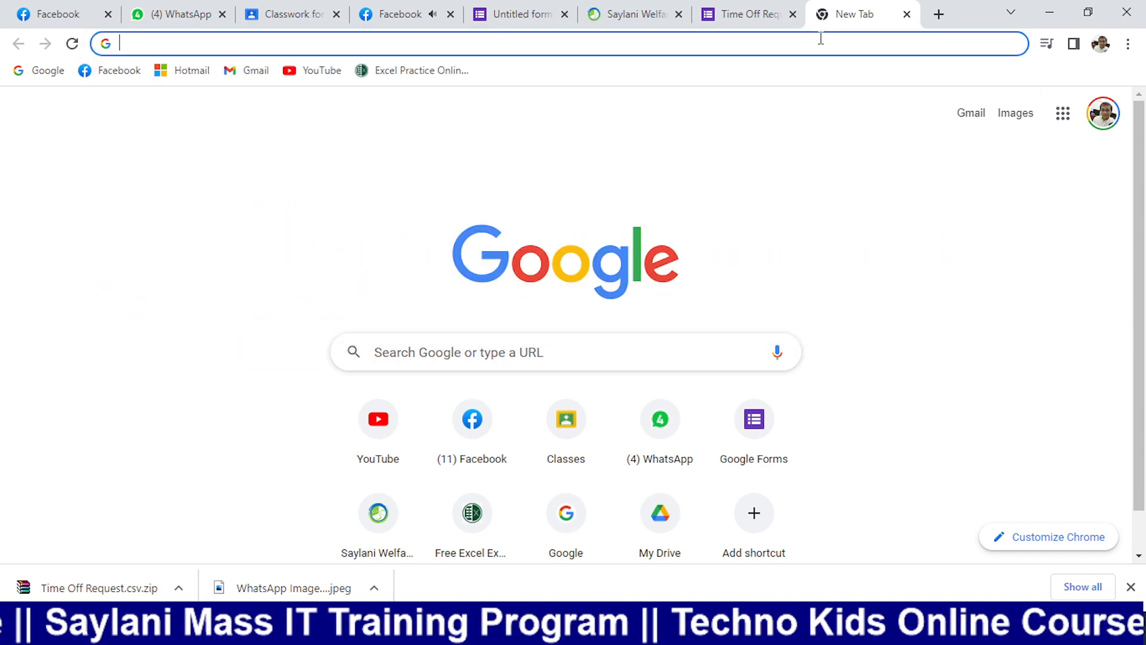
{"action": "type", "text": "say"}
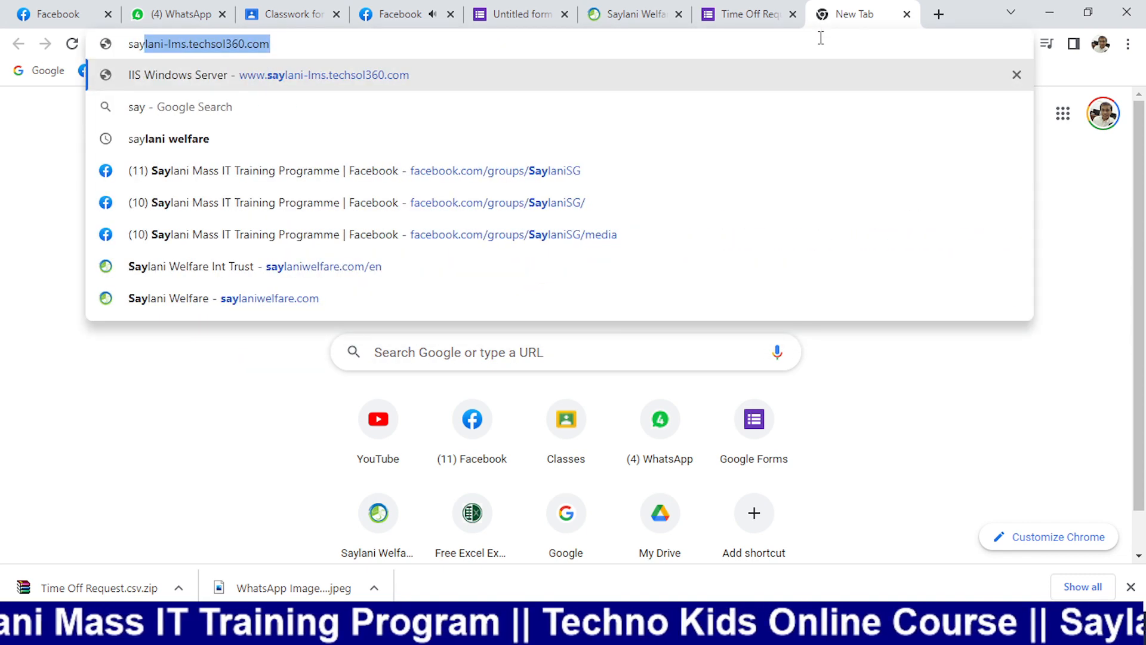
{"action": "key", "text": "Delete"}
{"action": "key", "text": "Down"}
{"action": "key", "text": "Return"}
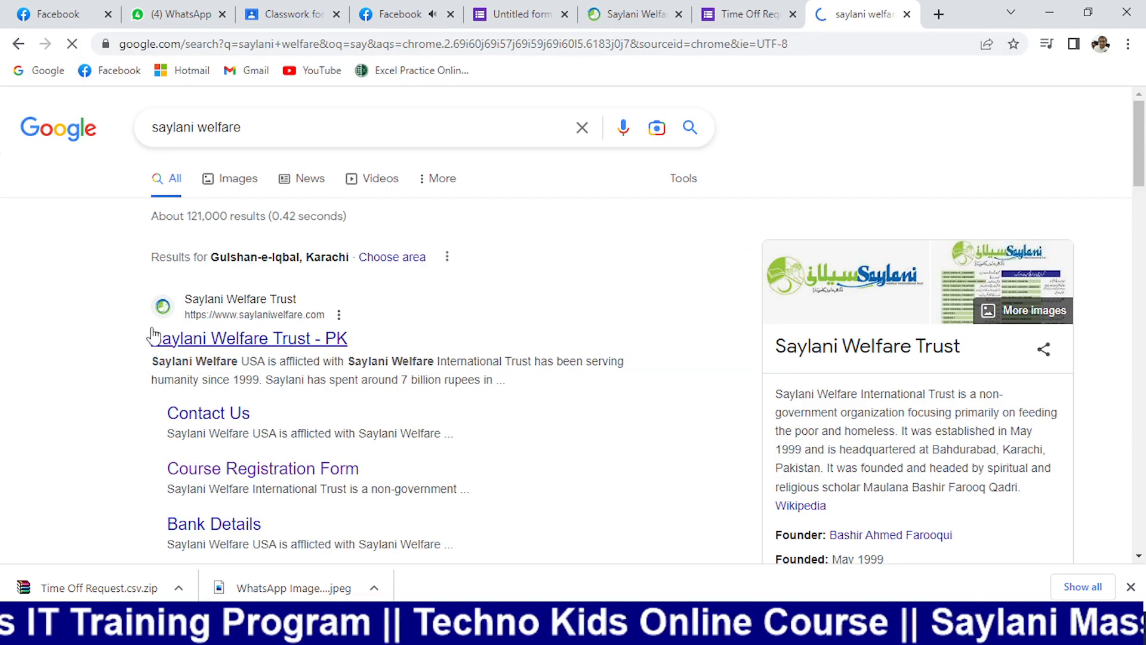
{"action": "left_click", "coordinate": [252, 339]}
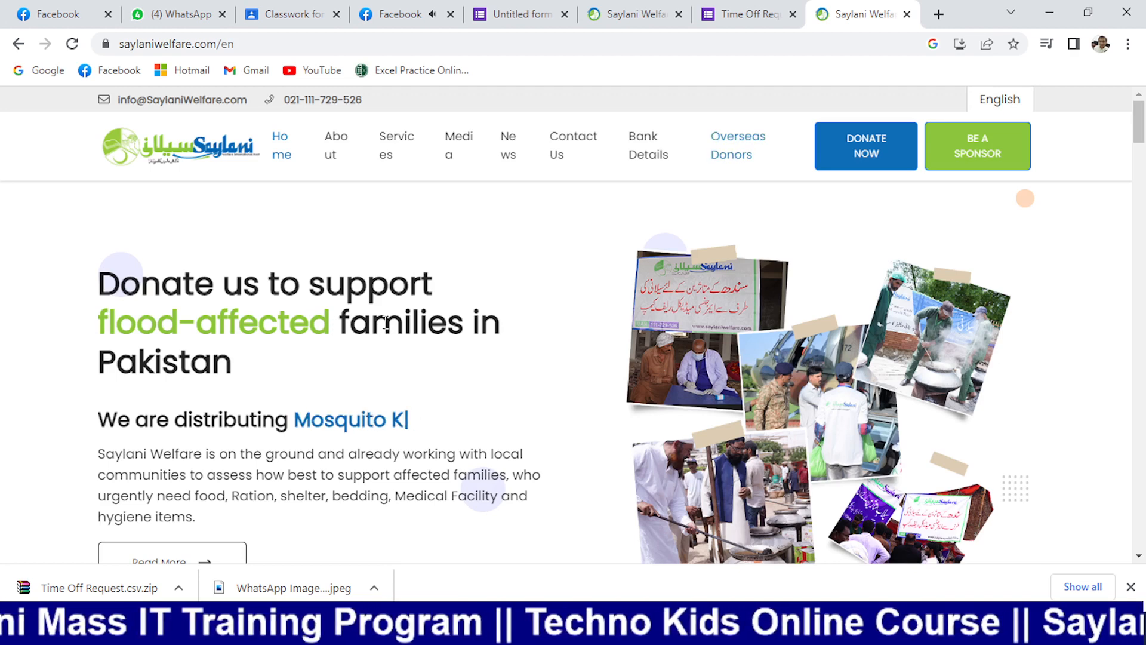
- Look through the Saylani Welfare home page, including its donation, media updates and news sections, for a usable image
{"action": "scroll", "coordinate": [385, 325], "scroll_direction": "down", "scroll_amount": 6}
{"action": "scroll", "coordinate": [384, 323], "scroll_direction": "up", "scroll_amount": 5}
{"action": "scroll", "coordinate": [385, 324], "scroll_direction": "down", "scroll_amount": 8}
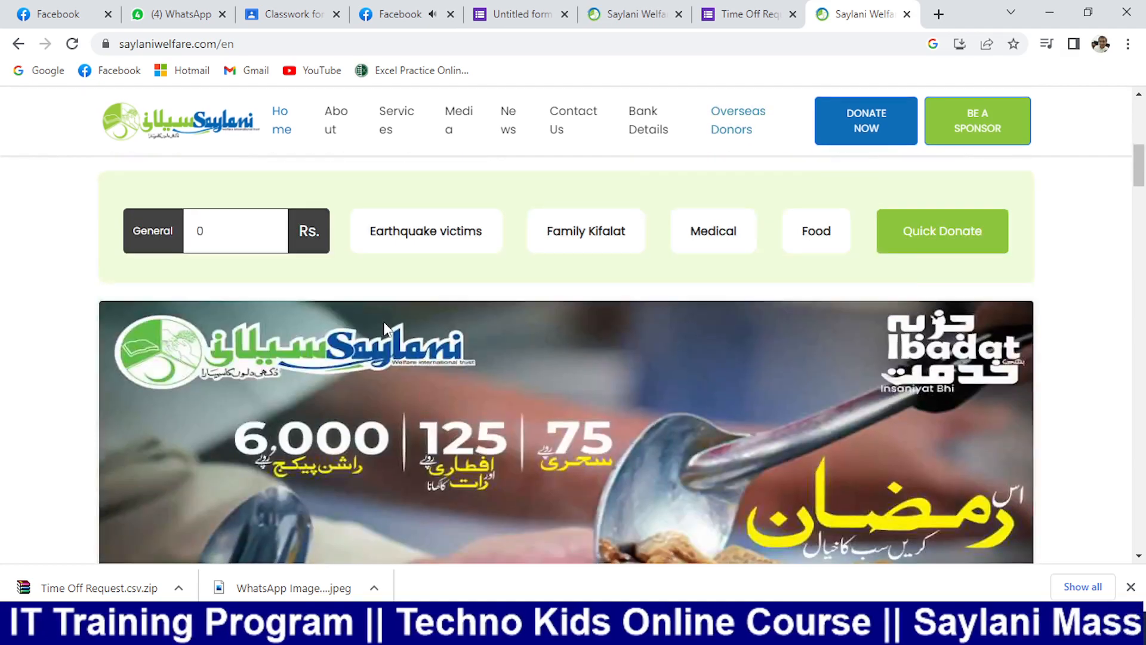
{"action": "scroll", "coordinate": [385, 323], "scroll_direction": "up", "scroll_amount": 3}
{"action": "scroll", "coordinate": [384, 323], "scroll_direction": "down", "scroll_amount": 5}
{"action": "scroll", "coordinate": [386, 329], "scroll_direction": "down", "scroll_amount": 15}
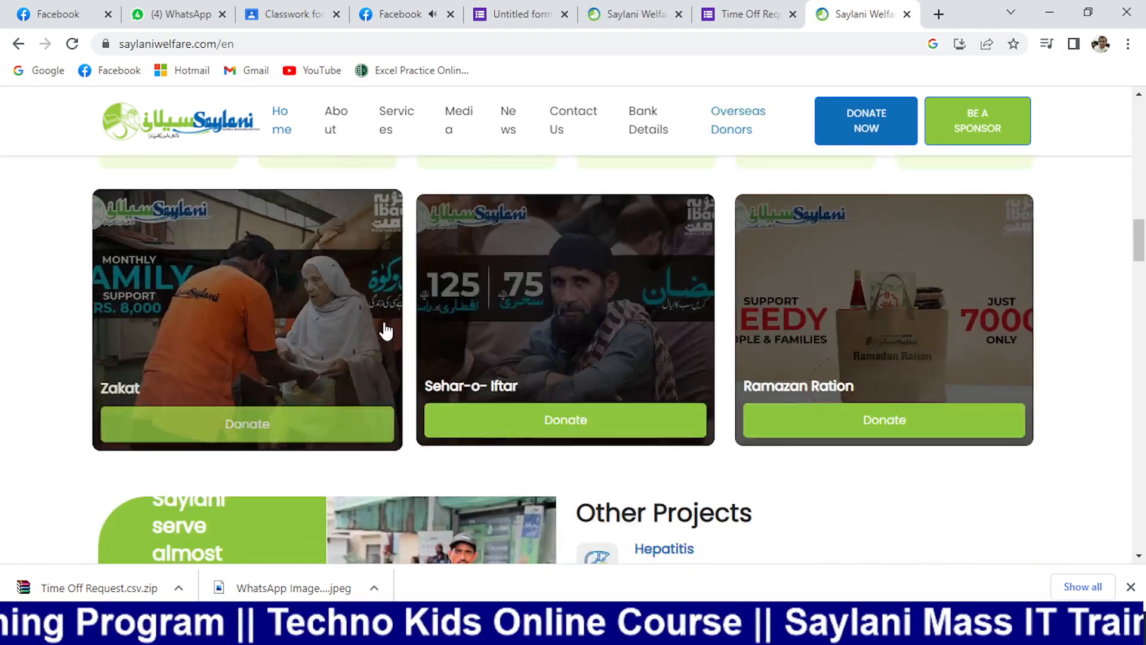
{"action": "scroll", "coordinate": [387, 330], "scroll_direction": "down", "scroll_amount": 4}
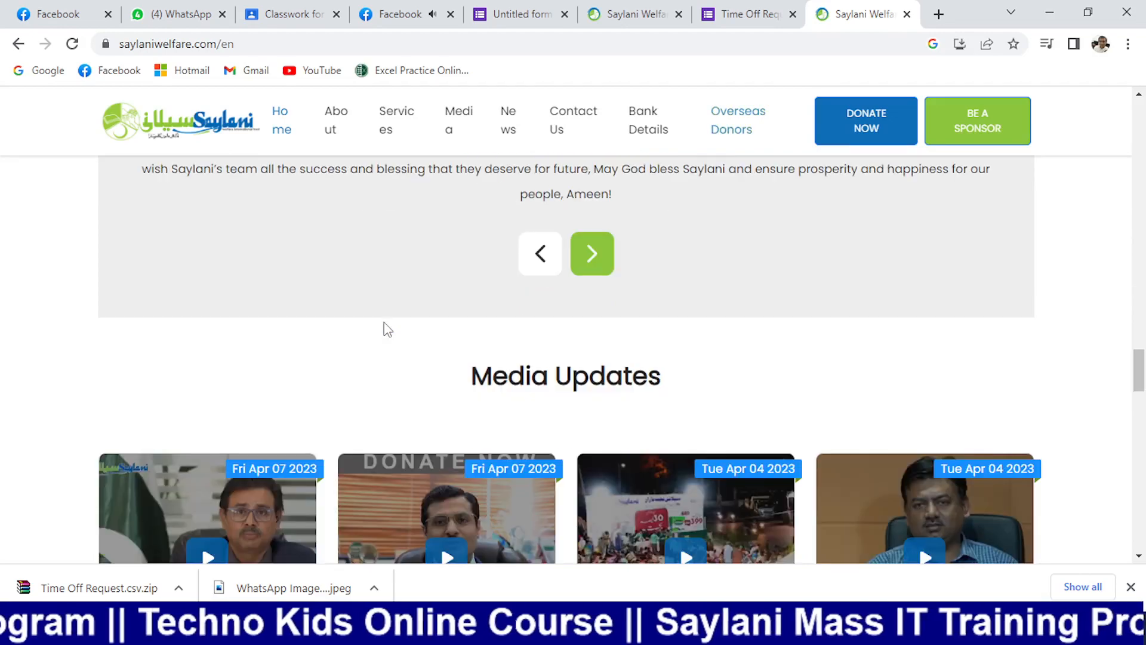
{"action": "scroll", "coordinate": [387, 330], "scroll_direction": "down", "scroll_amount": 5}
{"action": "scroll", "coordinate": [387, 329], "scroll_direction": "down", "scroll_amount": 5}
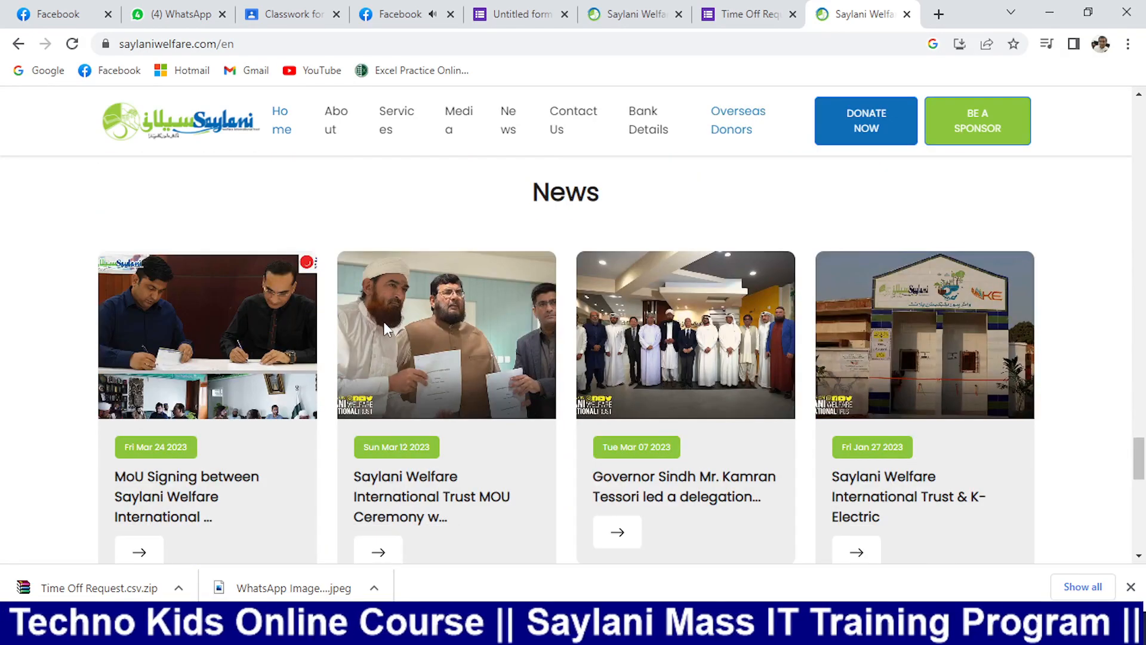
{"action": "scroll", "coordinate": [385, 328], "scroll_direction": "down", "scroll_amount": 5}
{"action": "scroll", "coordinate": [384, 325], "scroll_direction": "up", "scroll_amount": 20}
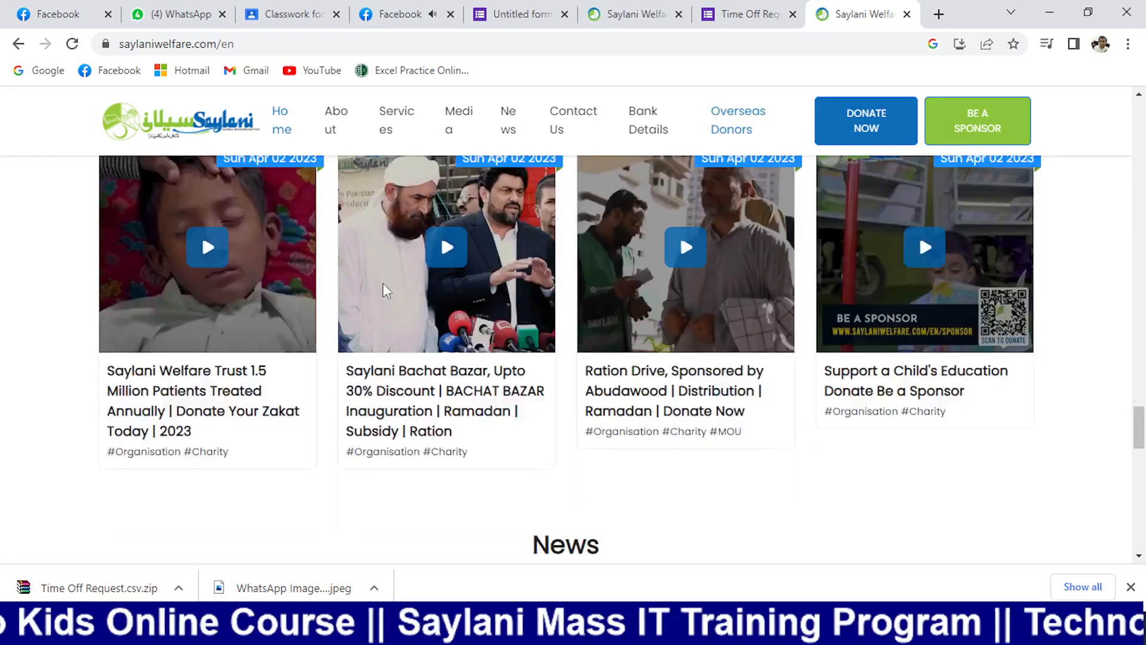
{"action": "scroll", "coordinate": [385, 292], "scroll_direction": "up", "scroll_amount": 10}
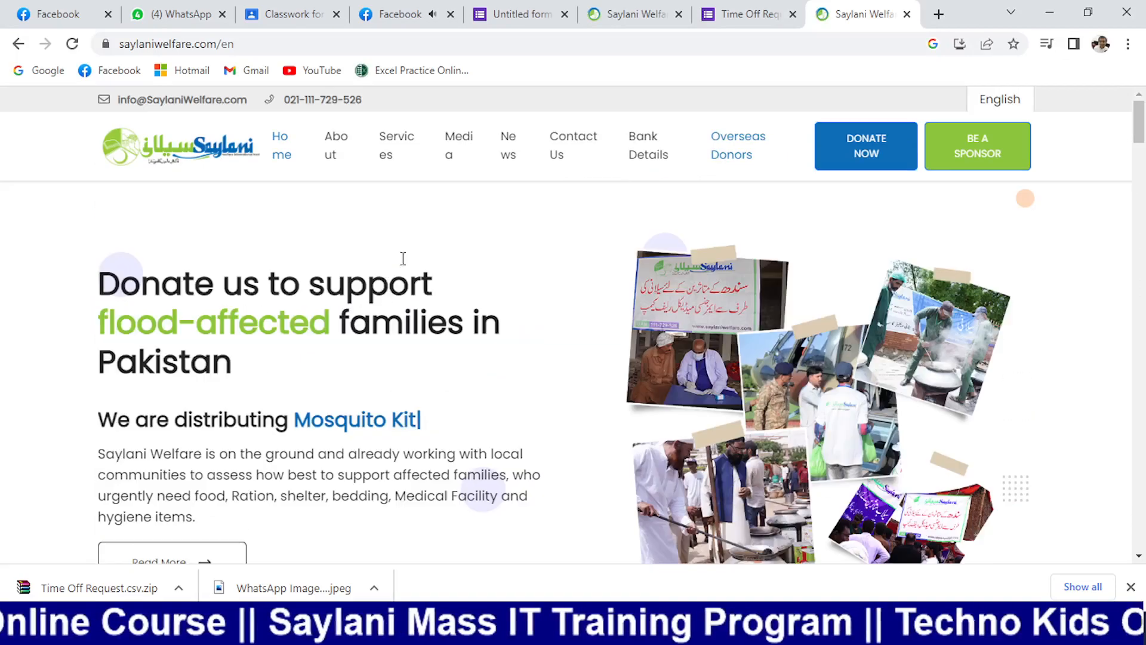
- Set the Saylani page zoom to 90% and copy the image address of the large Ramadan food banner
{"action": "mouse_move", "coordinate": [471, 152]}
{"action": "key", "text": "ctrl+minus"}
{"action": "key", "text": "ctrl+minus"}
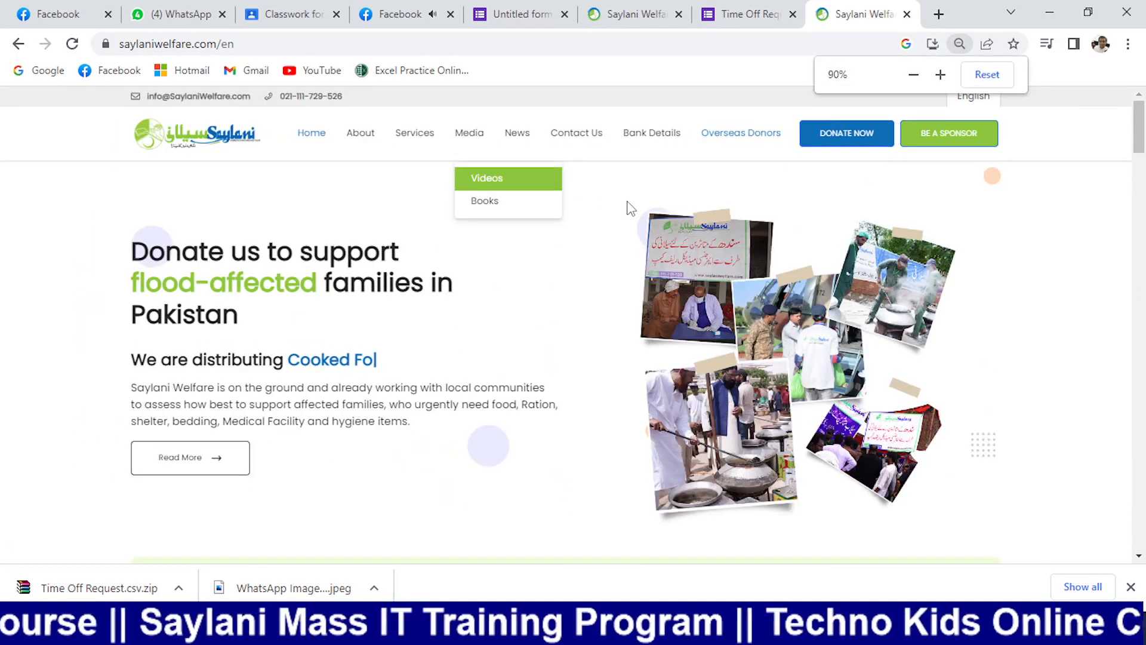
{"action": "key", "text": "ctrl+plus"}
{"action": "key", "text": "ctrl+minus"}
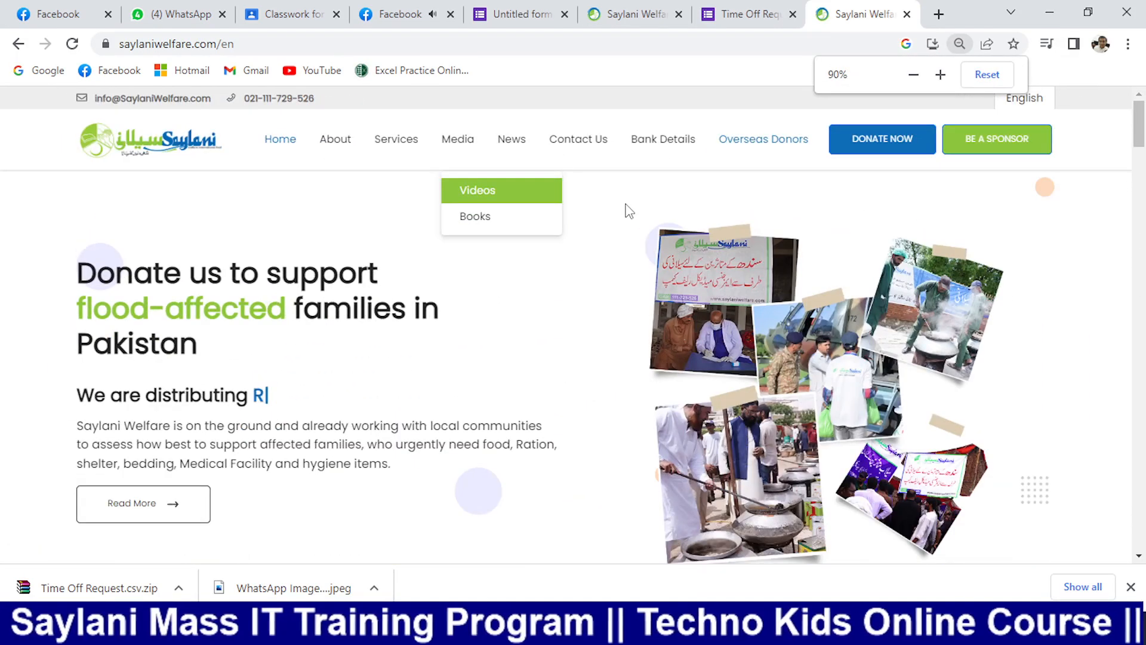
{"action": "key", "text": "ctrl+plus"}
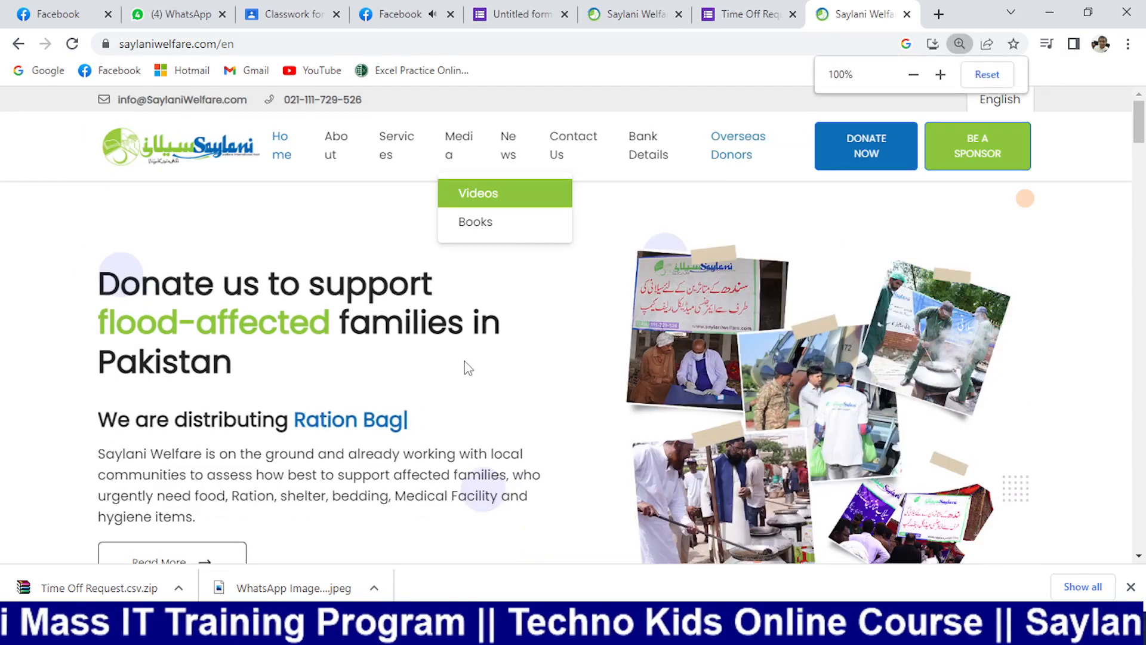
{"action": "key", "text": "ctrl+minus"}
{"action": "scroll", "coordinate": [479, 384], "scroll_direction": "down", "scroll_amount": 10}
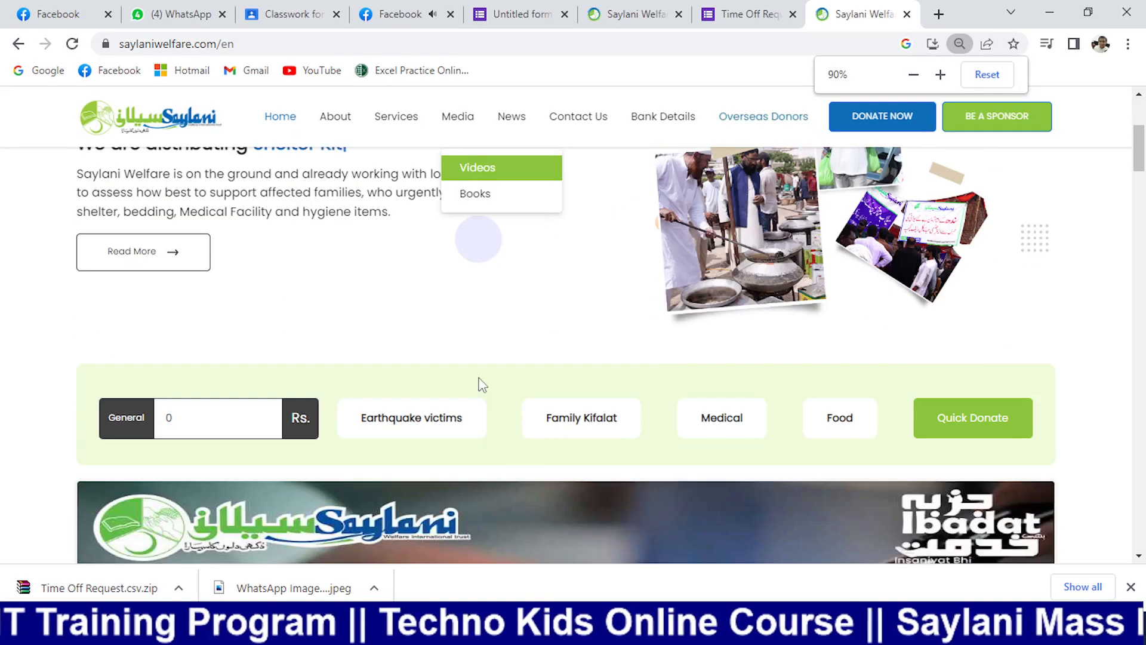
{"action": "scroll", "coordinate": [478, 377], "scroll_direction": "down", "scroll_amount": 3}
{"action": "left_click_drag", "start_coordinate": [475, 281], "coordinate": [367, 292]}
{"action": "right_click", "coordinate": [367, 291]}
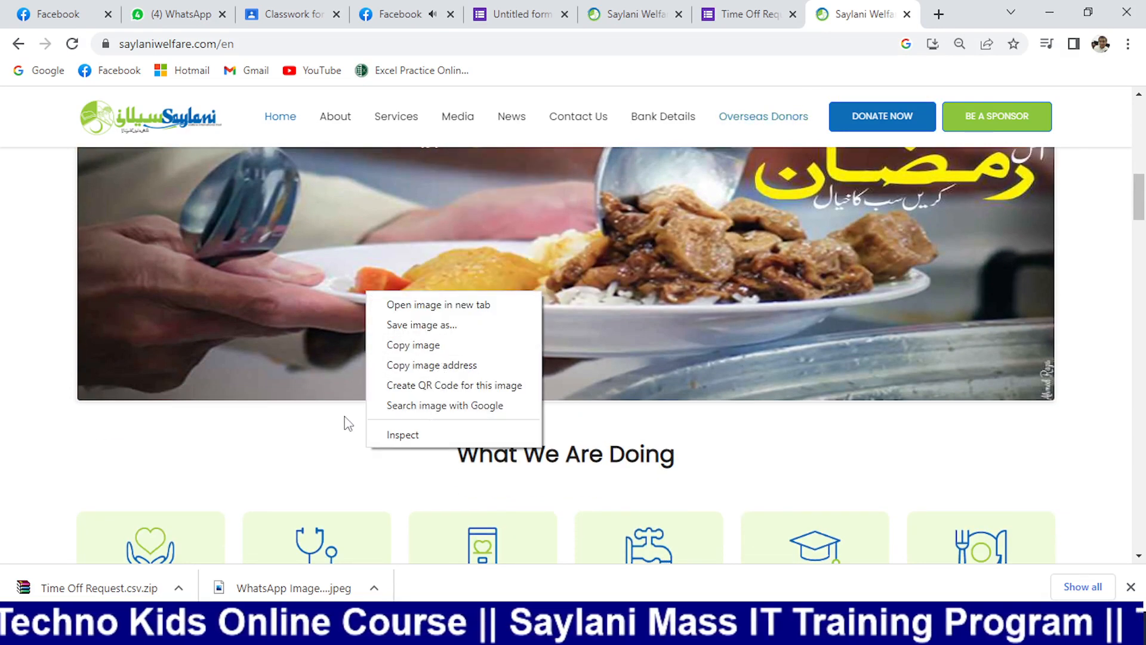
{"action": "left_click", "coordinate": [468, 366]}
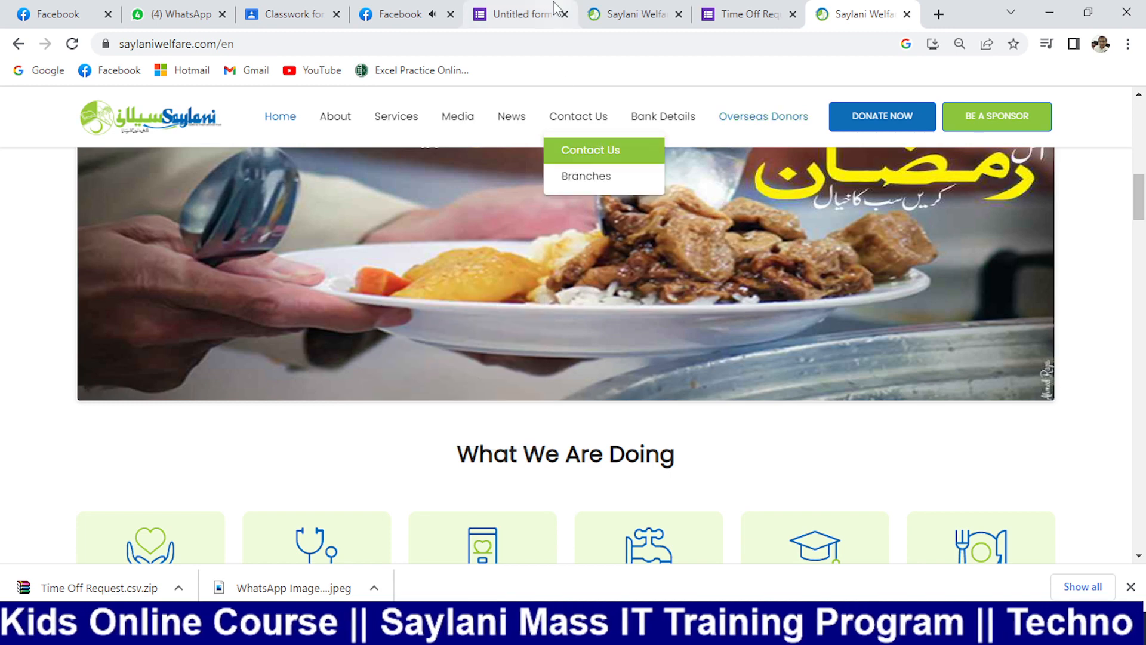
- Paste the copied banner address as the image URL in the untitled form and insert the image below the Name question
{"action": "left_click", "coordinate": [555, 7]}
{"action": "right_click", "coordinate": [550, 282]}
{"action": "left_click", "coordinate": [506, 286]}
{"action": "key", "text": "ctrl+v"}
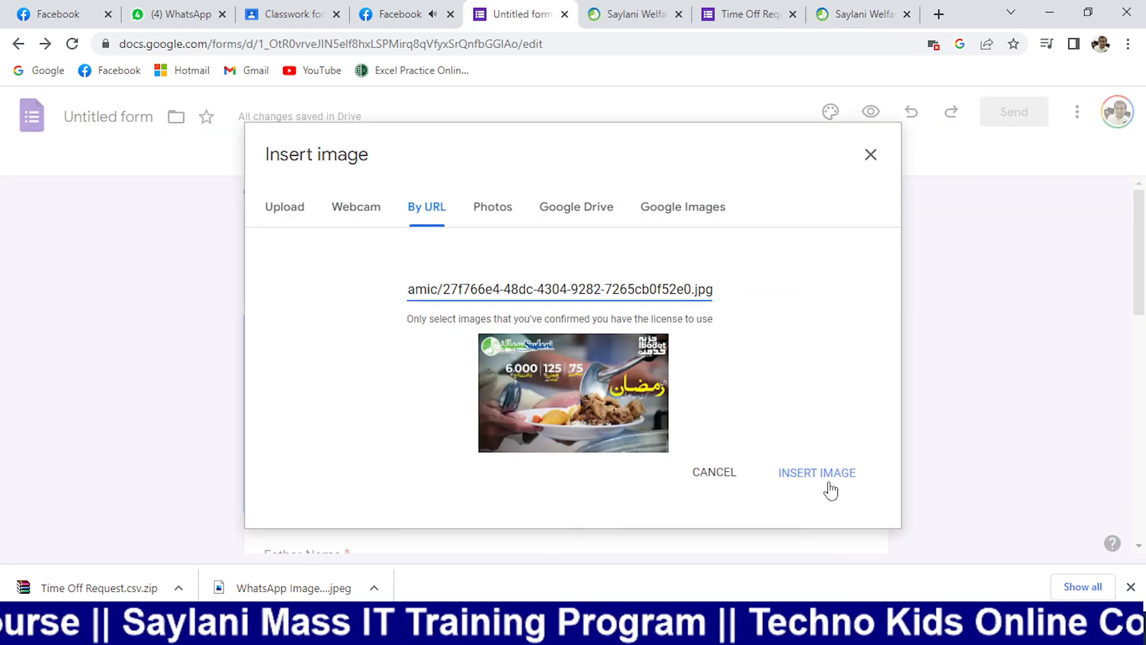
{"action": "left_click", "coordinate": [835, 478]}
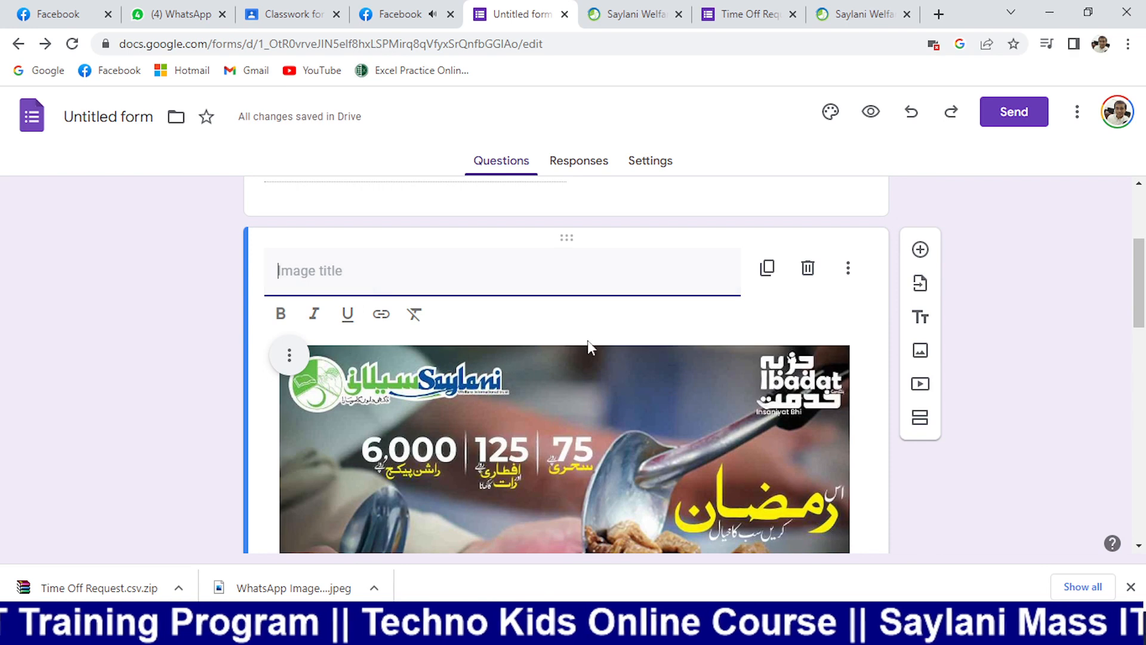
- Delete the inserted banner image from the untitled form and select the form's title block
{"action": "scroll", "coordinate": [562, 345], "scroll_direction": "down", "scroll_amount": 2}
{"action": "scroll", "coordinate": [599, 335], "scroll_direction": "up", "scroll_amount": 2}
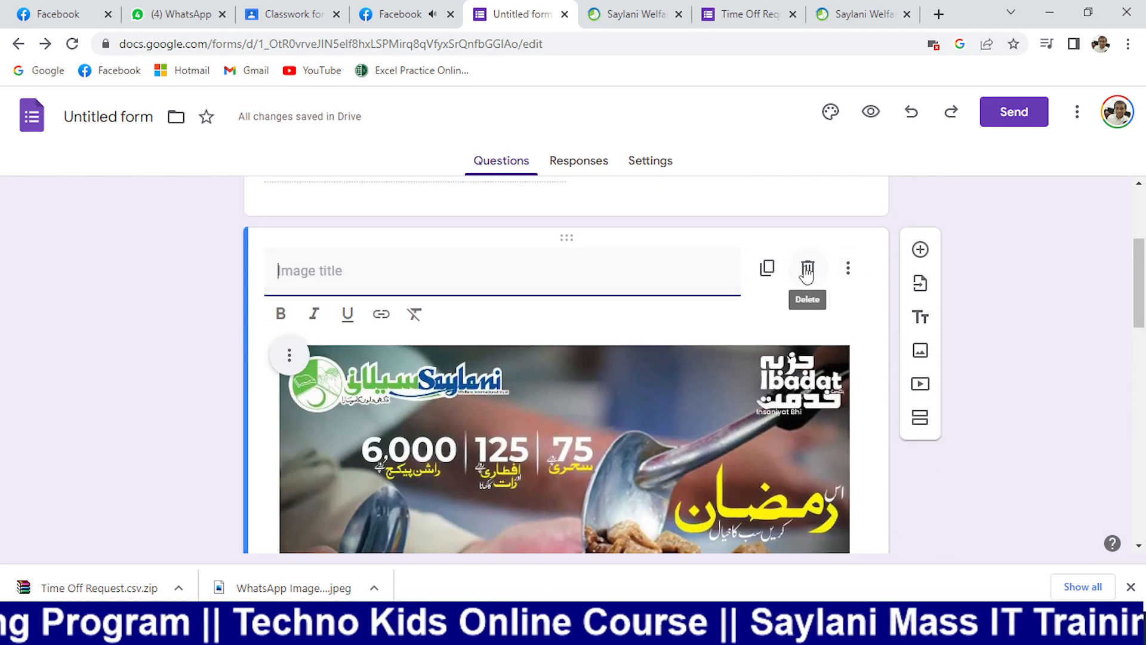
{"action": "left_click", "coordinate": [806, 270]}
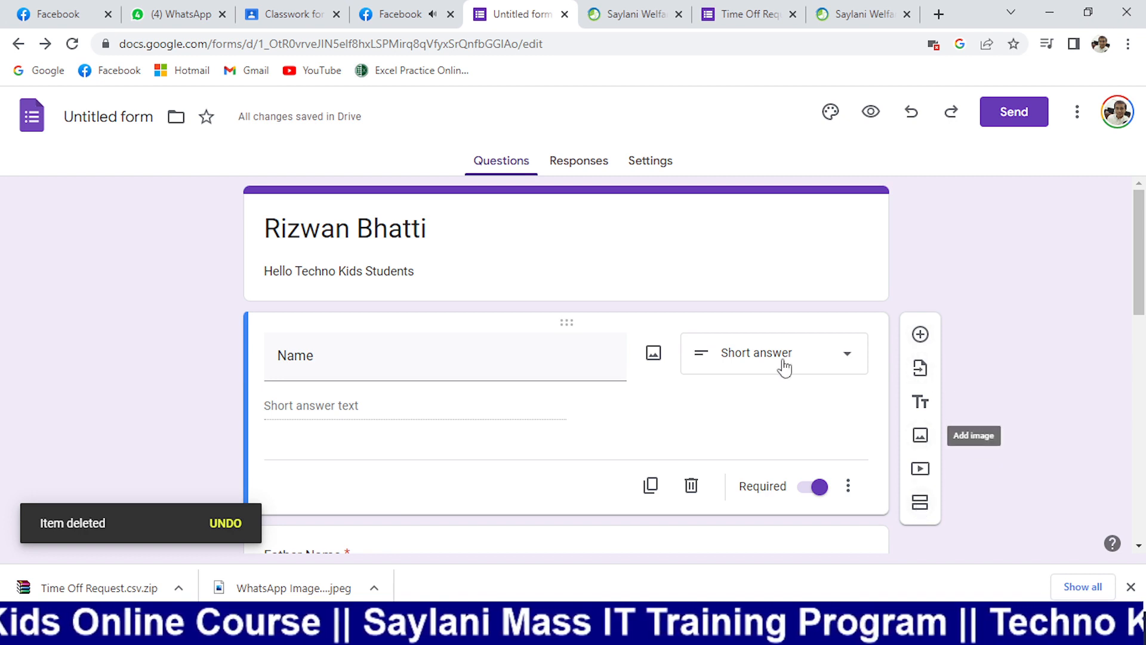
{"action": "left_click", "coordinate": [550, 248]}
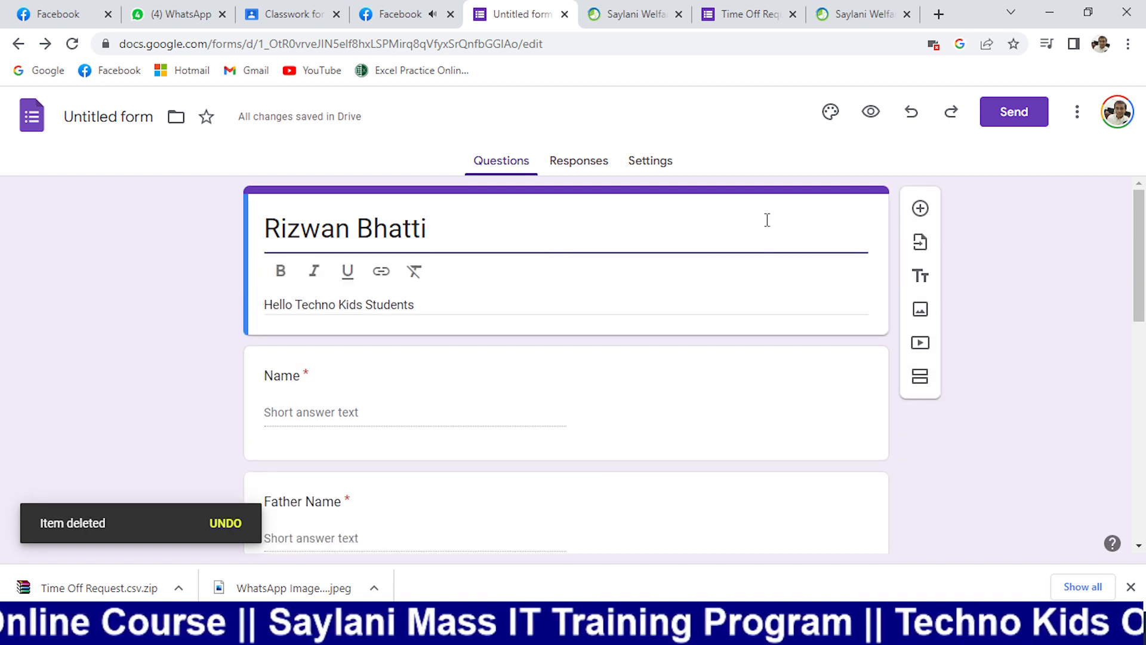
- Review the form's additional options and its theme settings for text style, header image and colors, and close them
{"action": "left_click", "coordinate": [1076, 113]}
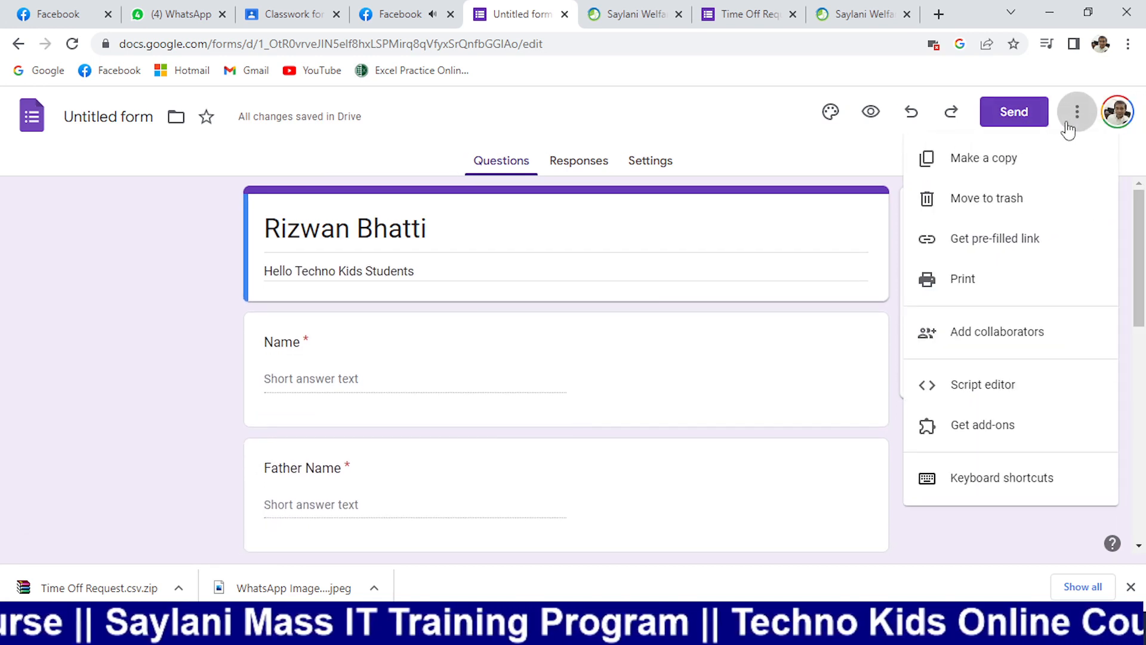
{"action": "left_click", "coordinate": [1068, 128]}
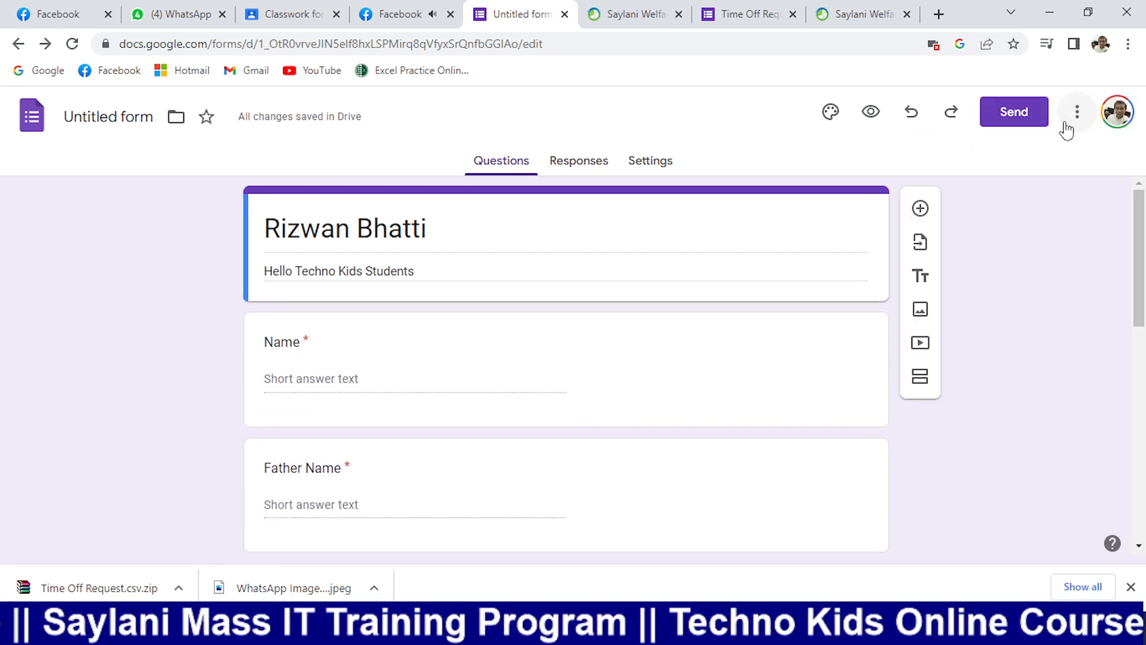
{"action": "left_click", "coordinate": [831, 112]}
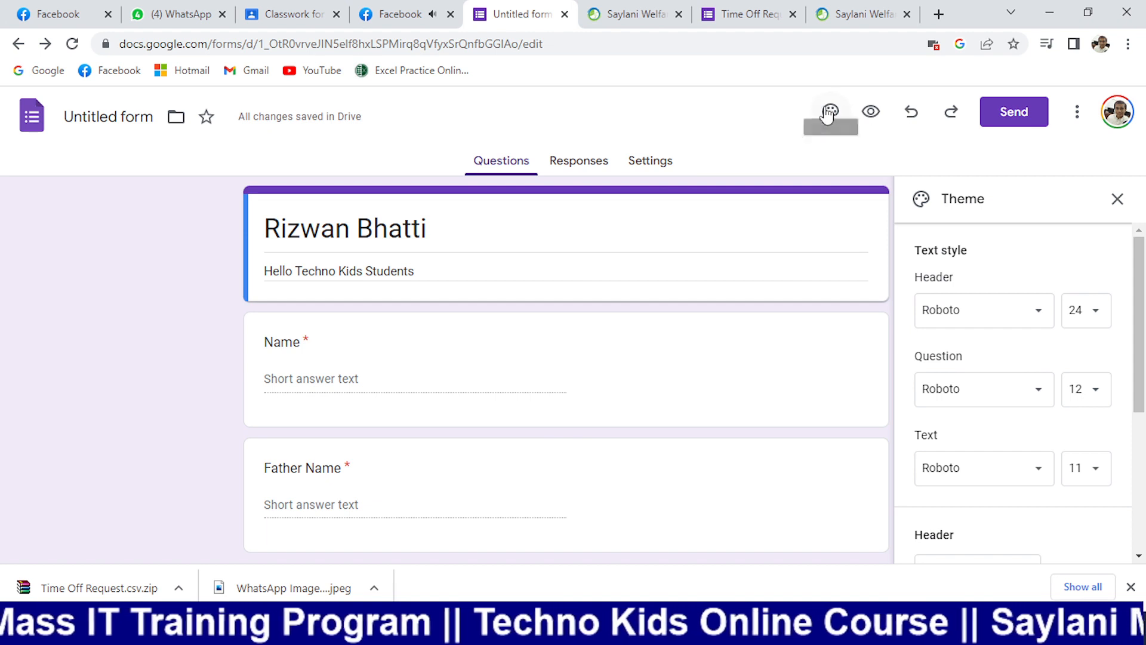
{"action": "scroll", "coordinate": [965, 309], "scroll_direction": "down", "scroll_amount": 4}
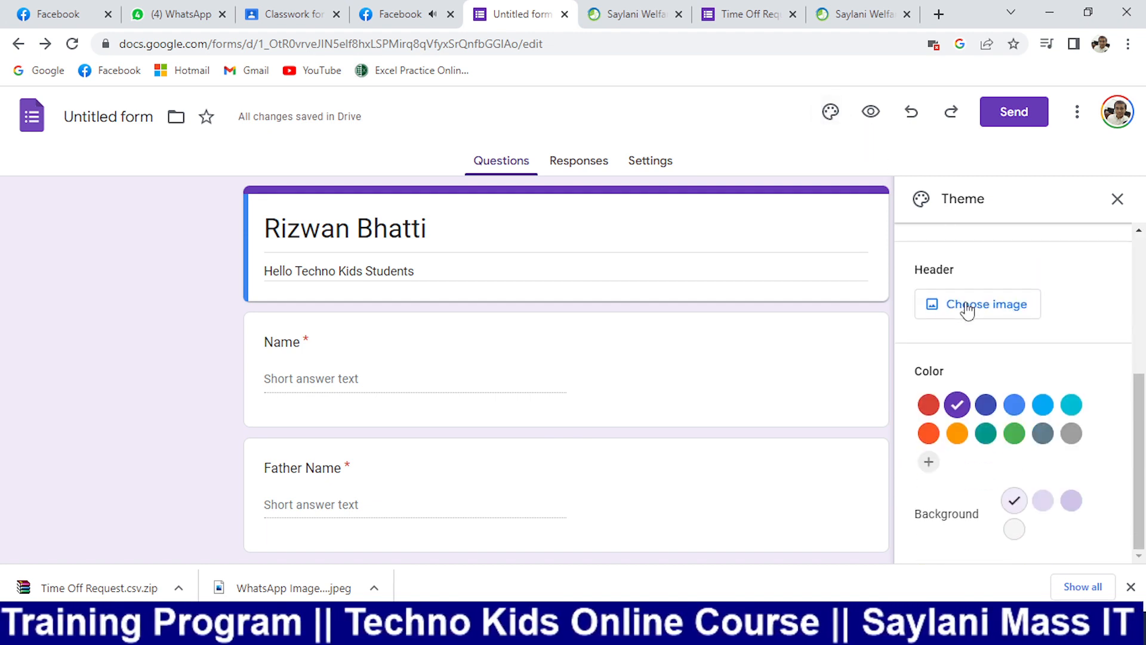
{"action": "scroll", "coordinate": [984, 328], "scroll_direction": "up", "scroll_amount": 3}
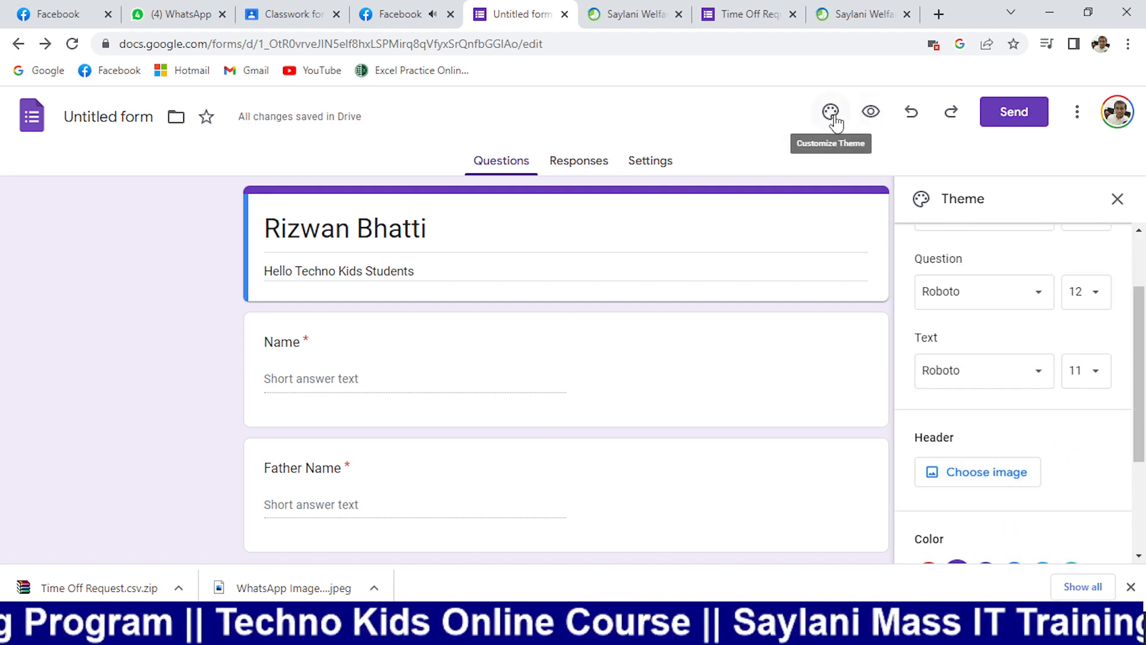
{"action": "left_click", "coordinate": [1117, 199]}
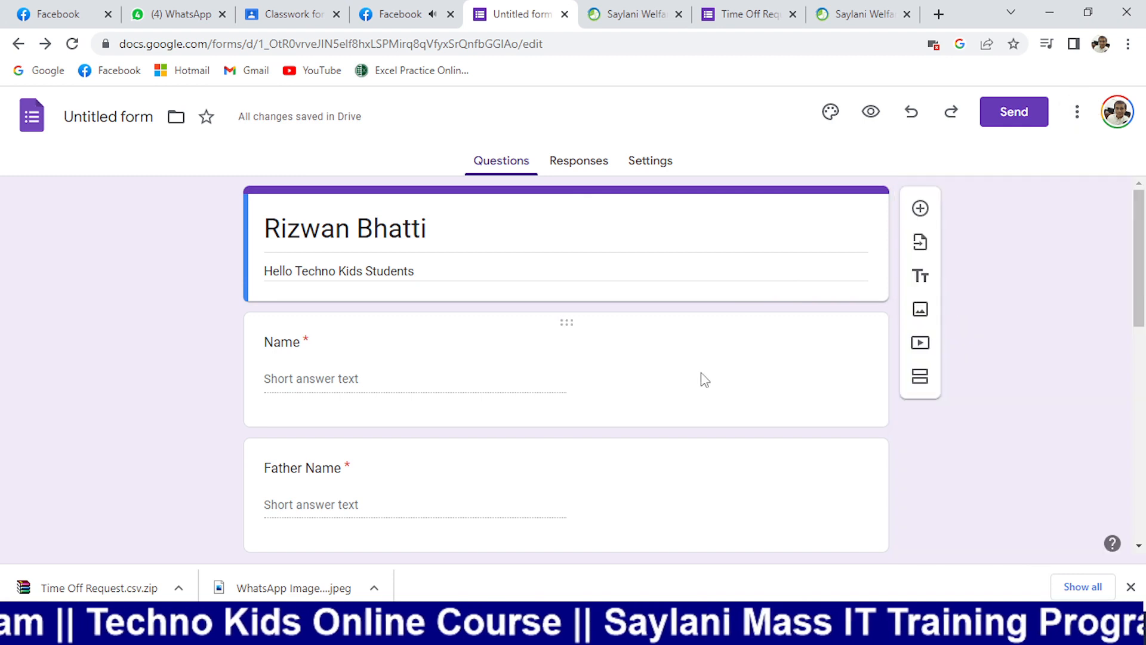
- Open the header image chooser from the form's theme settings and switch it to uploading a file
{"action": "scroll", "coordinate": [708, 388], "scroll_direction": "down", "scroll_amount": 4}
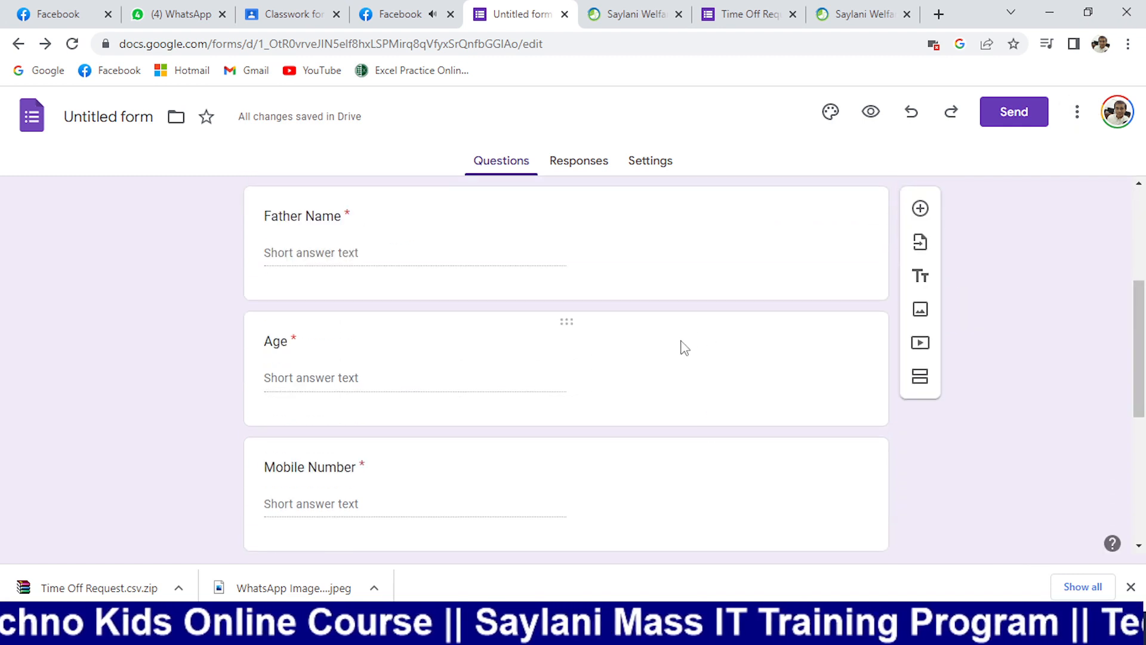
{"action": "scroll", "coordinate": [707, 469], "scroll_direction": "up", "scroll_amount": 4}
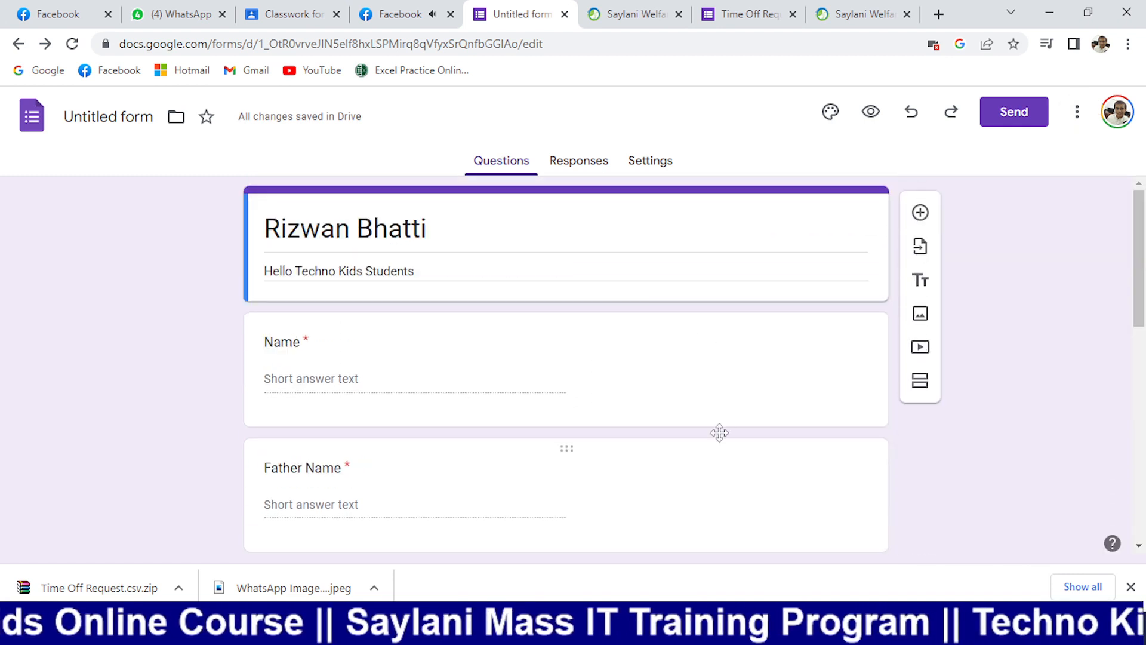
{"action": "left_click", "coordinate": [830, 109]}
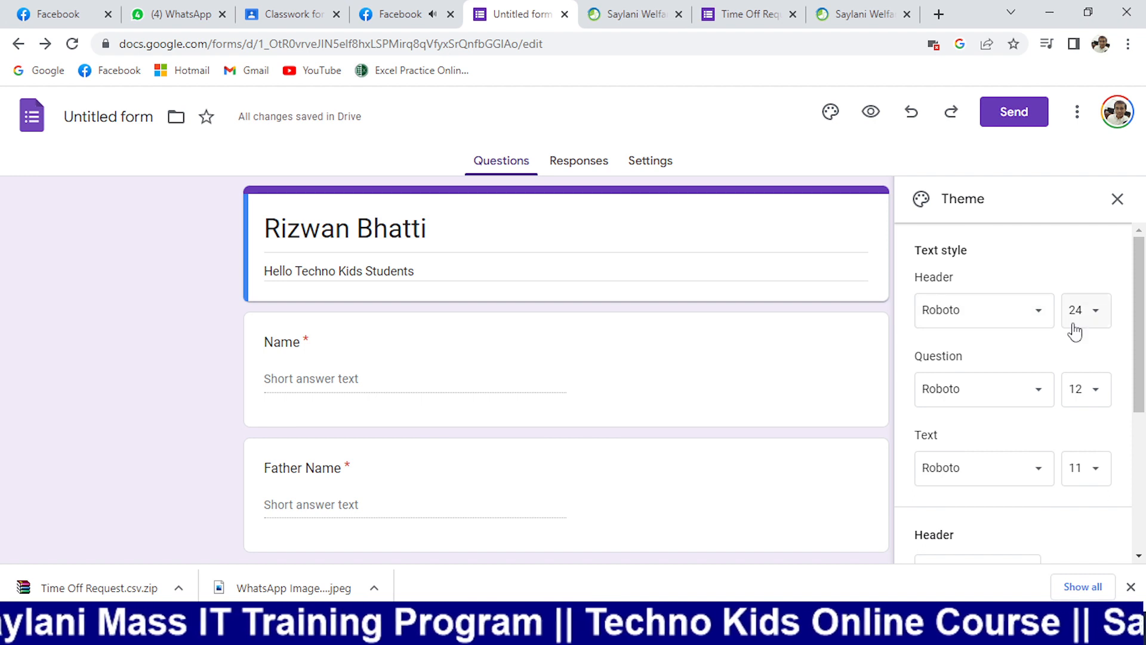
{"action": "scroll", "coordinate": [1000, 317], "scroll_direction": "down", "scroll_amount": 3}
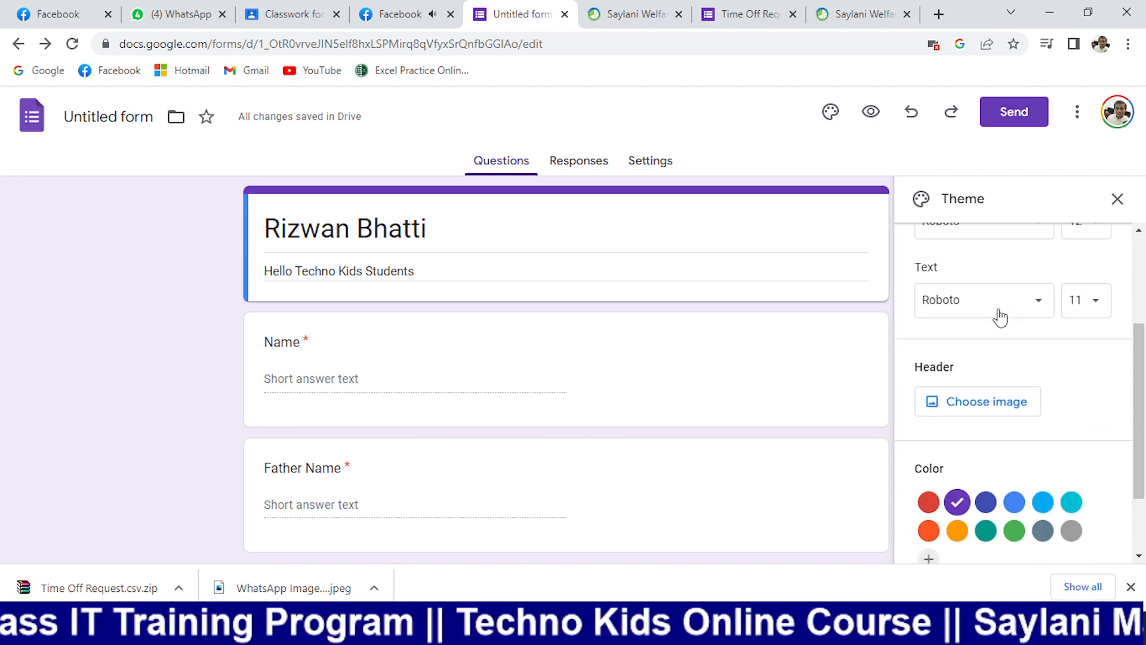
{"action": "scroll", "coordinate": [1001, 317], "scroll_direction": "down", "scroll_amount": 2}
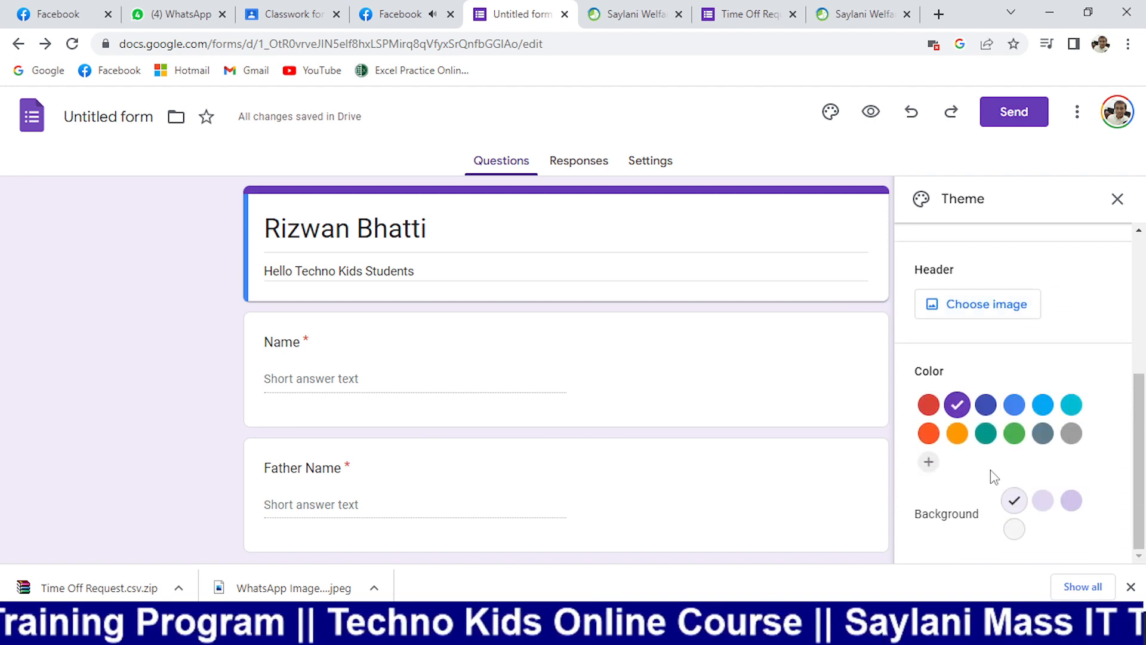
{"action": "left_click", "coordinate": [988, 314]}
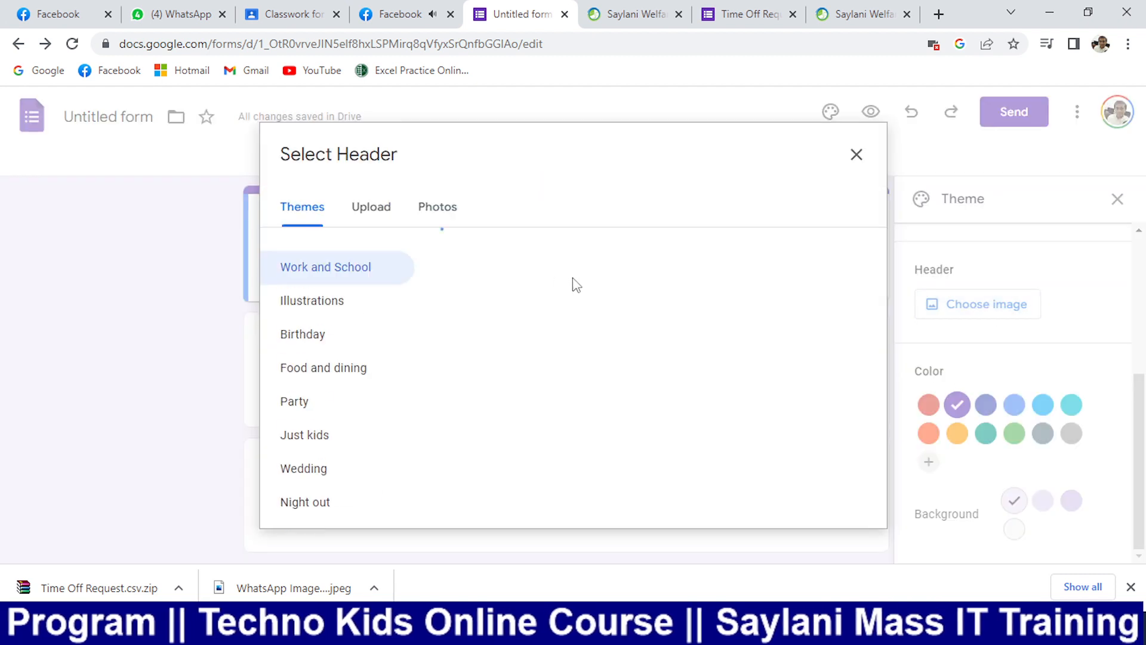
{"action": "left_click", "coordinate": [369, 210]}
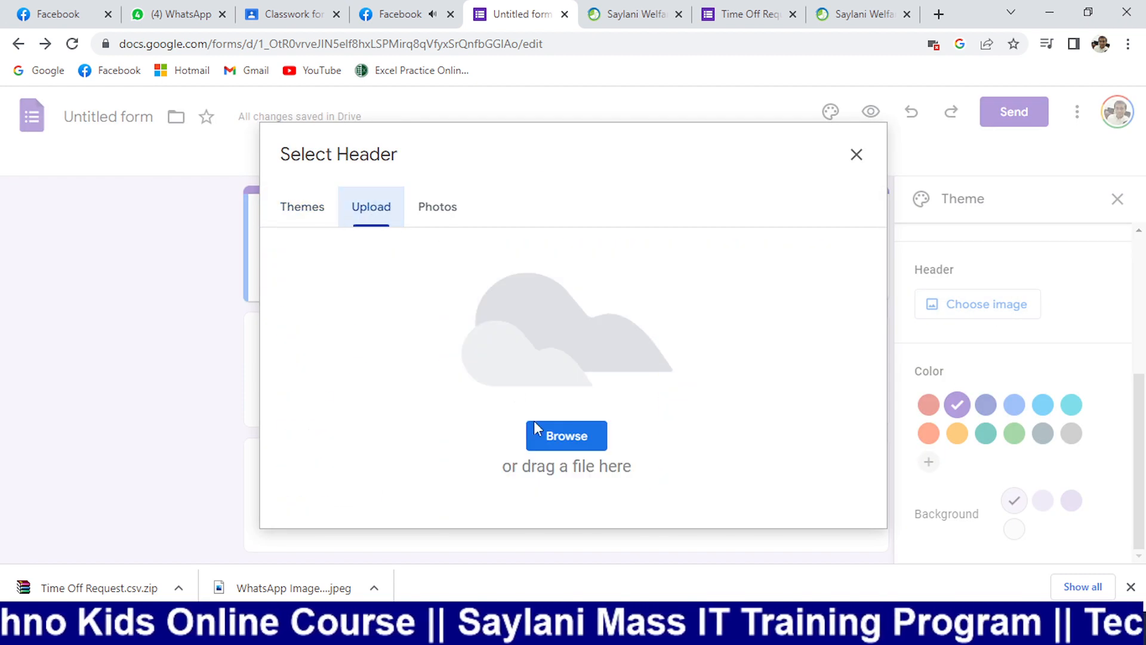
- Upload the Online Techno Kids banner, move the crop area over its title and presenter, and apply it as the form header
{"action": "left_click", "coordinate": [636, 14]}
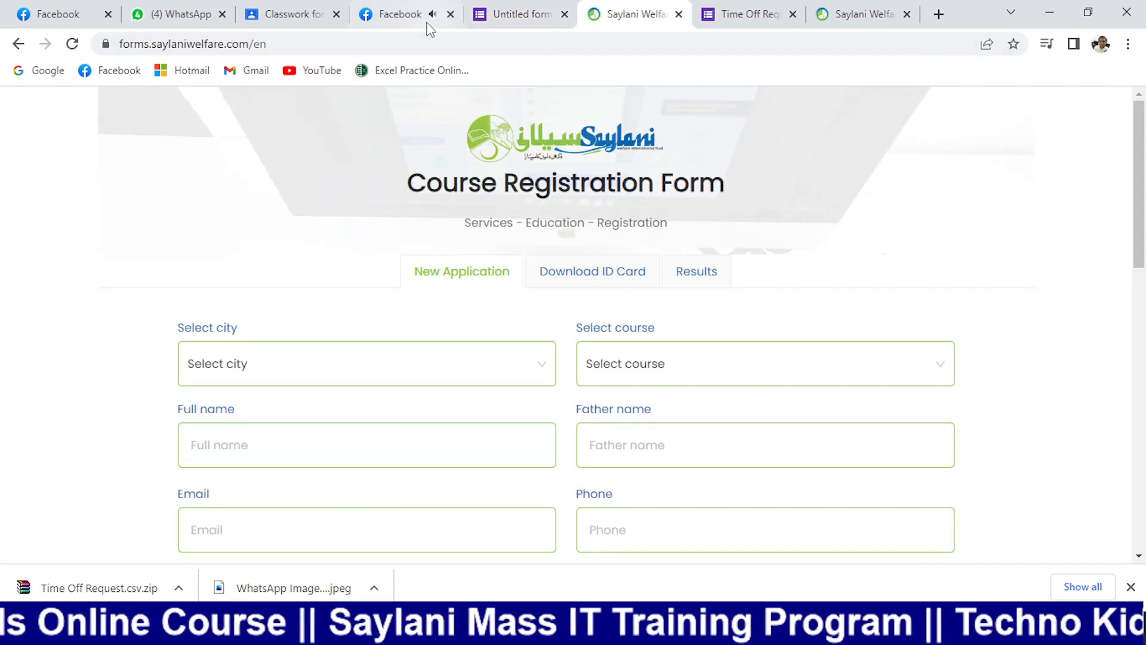
{"action": "left_click", "coordinate": [515, 15]}
{"action": "left_click", "coordinate": [573, 437]}
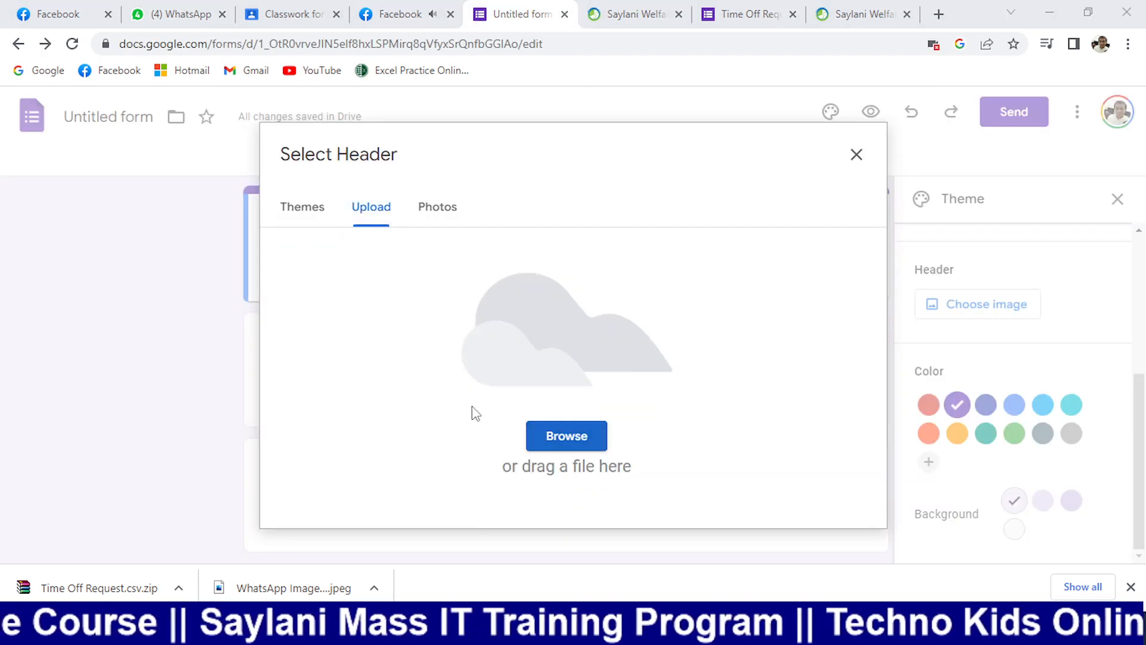
{"action": "scroll", "coordinate": [462, 358], "scroll_direction": "up", "scroll_amount": 5}
{"action": "double_click", "coordinate": [455, 260]}
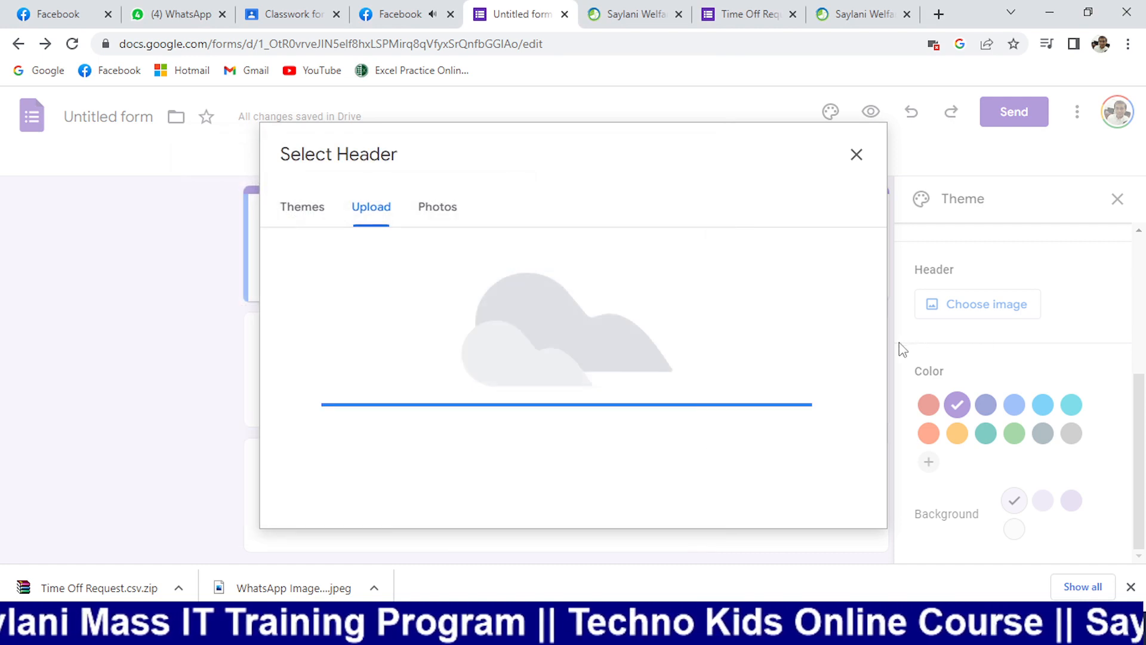
{"action": "mouse_move", "coordinate": [539, 371]}
{"action": "left_mouse_down"}
{"action": "mouse_move", "coordinate": [540, 288]}
{"action": "mouse_move", "coordinate": [535, 350]}
{"action": "left_mouse_up"}
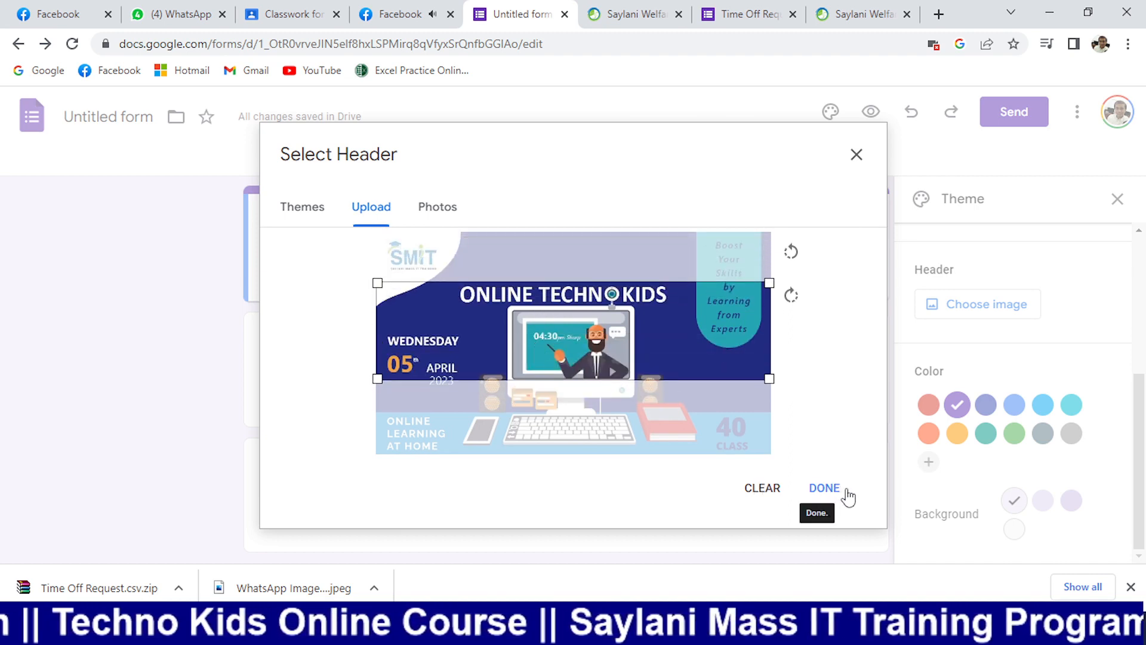
{"action": "left_click", "coordinate": [826, 491]}
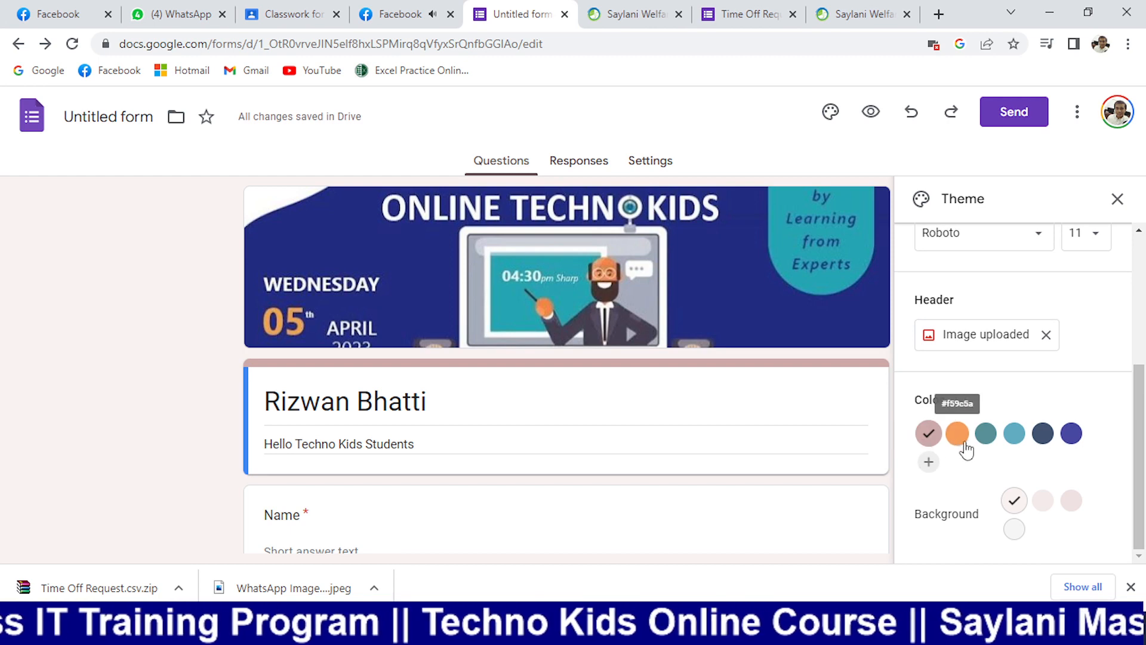
- Set the theme color to the indigo swatch and the background to the medium lavender shade after trying the other shades
{"action": "left_click", "coordinate": [1072, 443]}
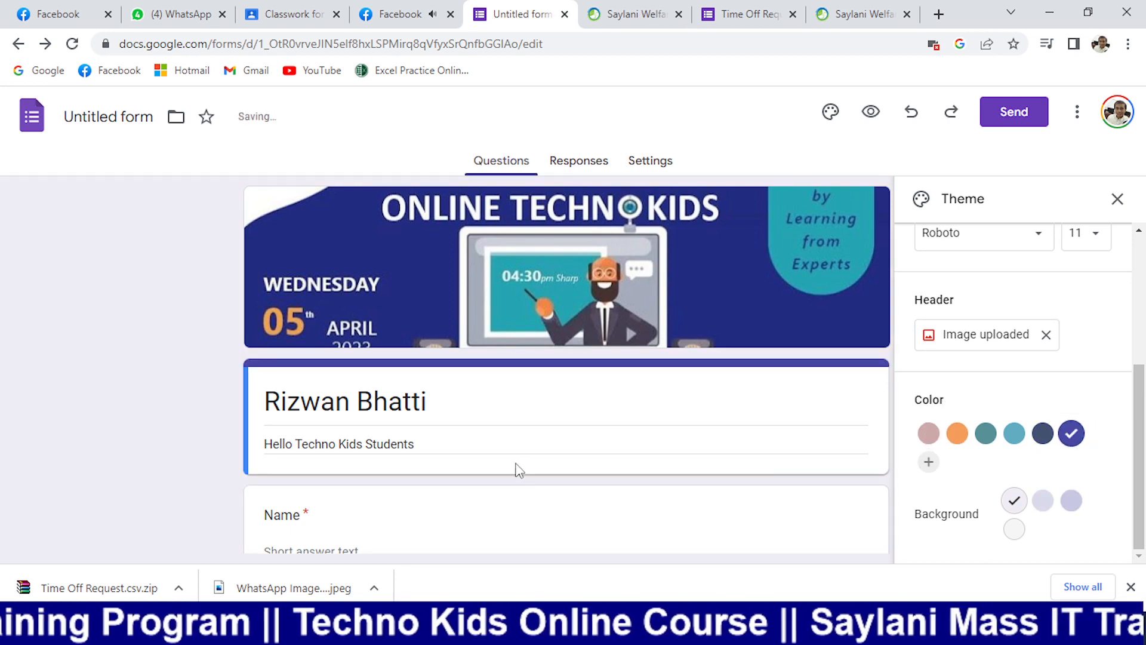
{"action": "scroll", "coordinate": [517, 469], "scroll_direction": "down", "scroll_amount": 10}
{"action": "scroll", "coordinate": [517, 469], "scroll_direction": "up", "scroll_amount": 4}
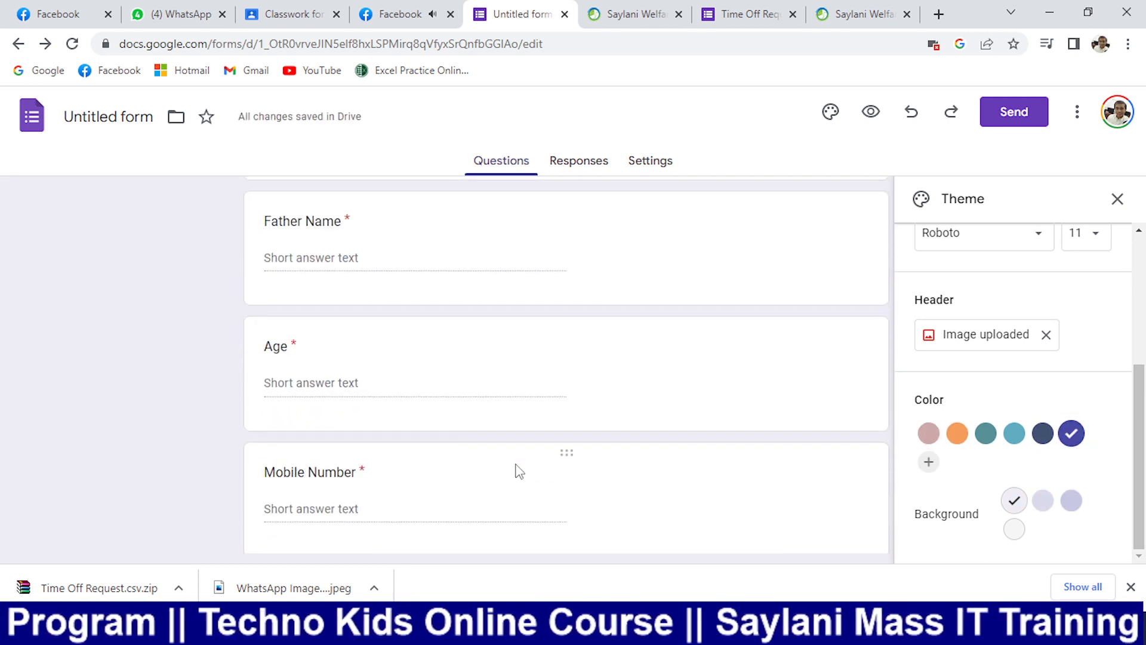
{"action": "left_click", "coordinate": [1015, 529]}
{"action": "left_click", "coordinate": [1075, 507]}
{"action": "left_click", "coordinate": [1043, 505]}
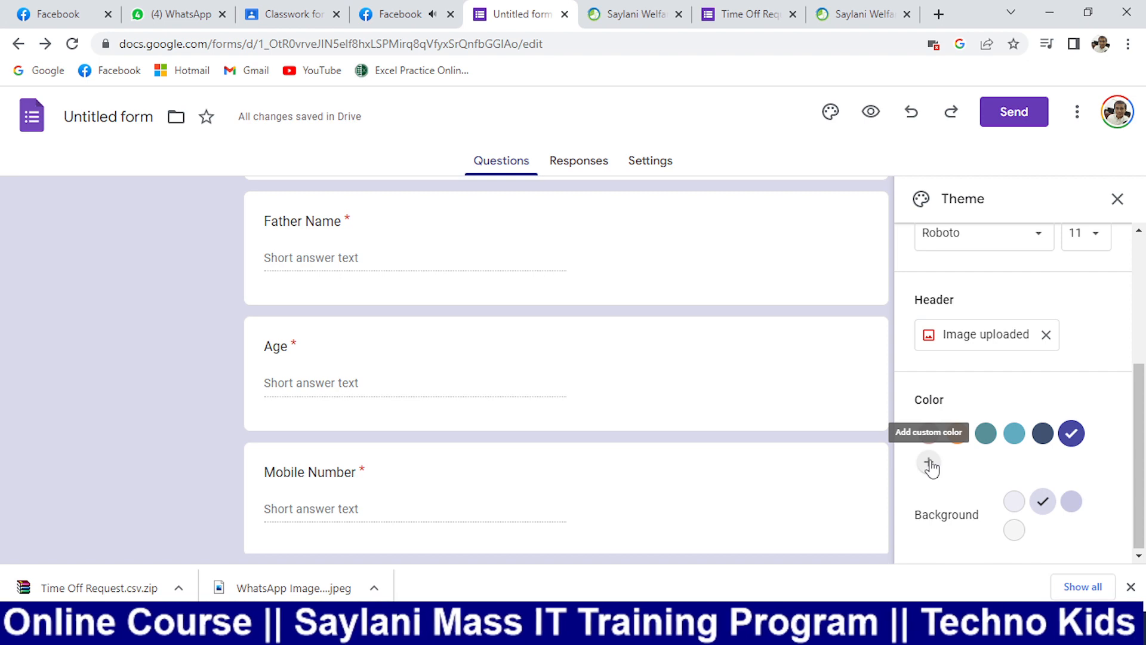
- Preview the form as respondents see it and review its header banner and all questions from Name to Gender
{"action": "scroll", "coordinate": [691, 486], "scroll_direction": "up", "scroll_amount": 4}
{"action": "scroll", "coordinate": [1027, 358], "scroll_direction": "up", "scroll_amount": 4}
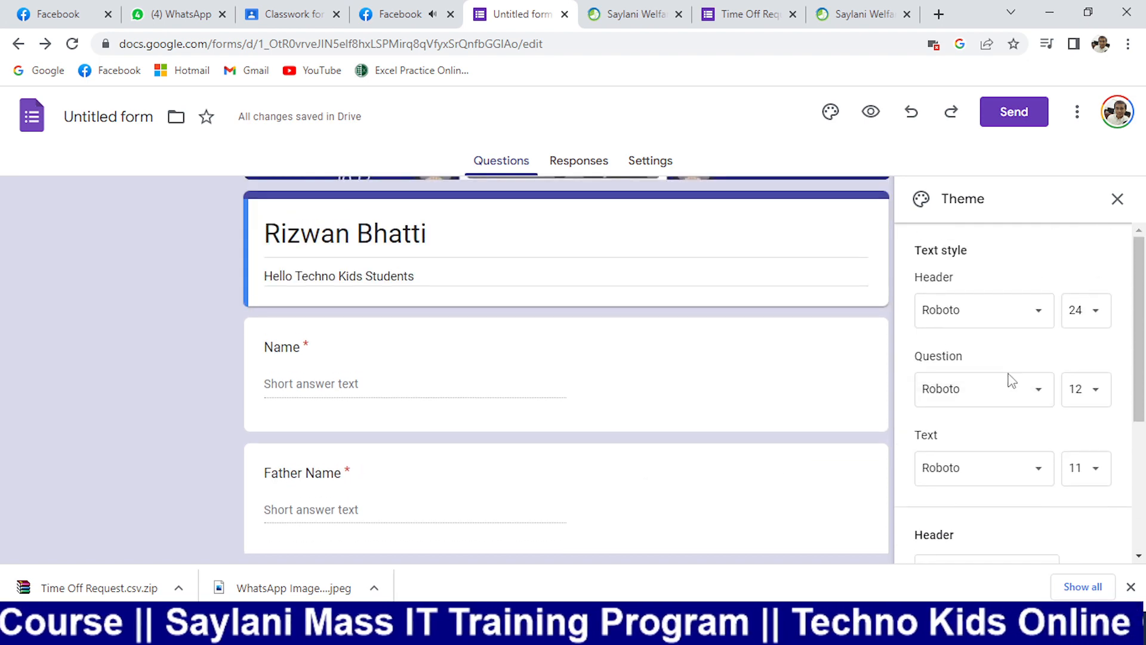
{"action": "scroll", "coordinate": [774, 436], "scroll_direction": "up", "scroll_amount": 3}
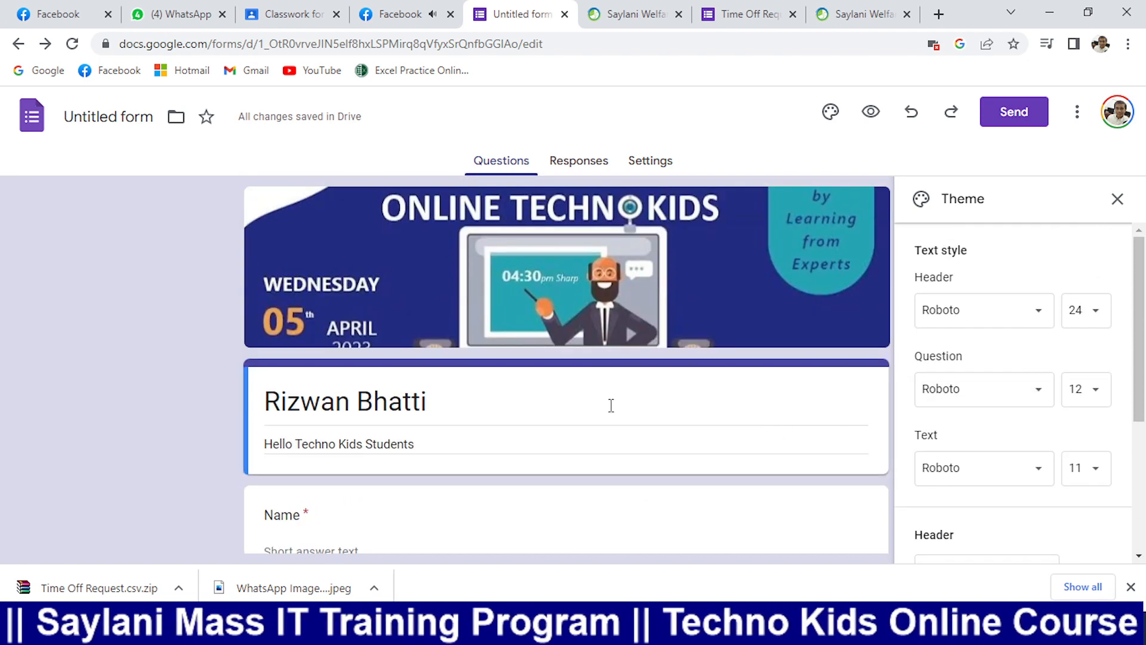
{"action": "scroll", "coordinate": [535, 403], "scroll_direction": "down", "scroll_amount": 3}
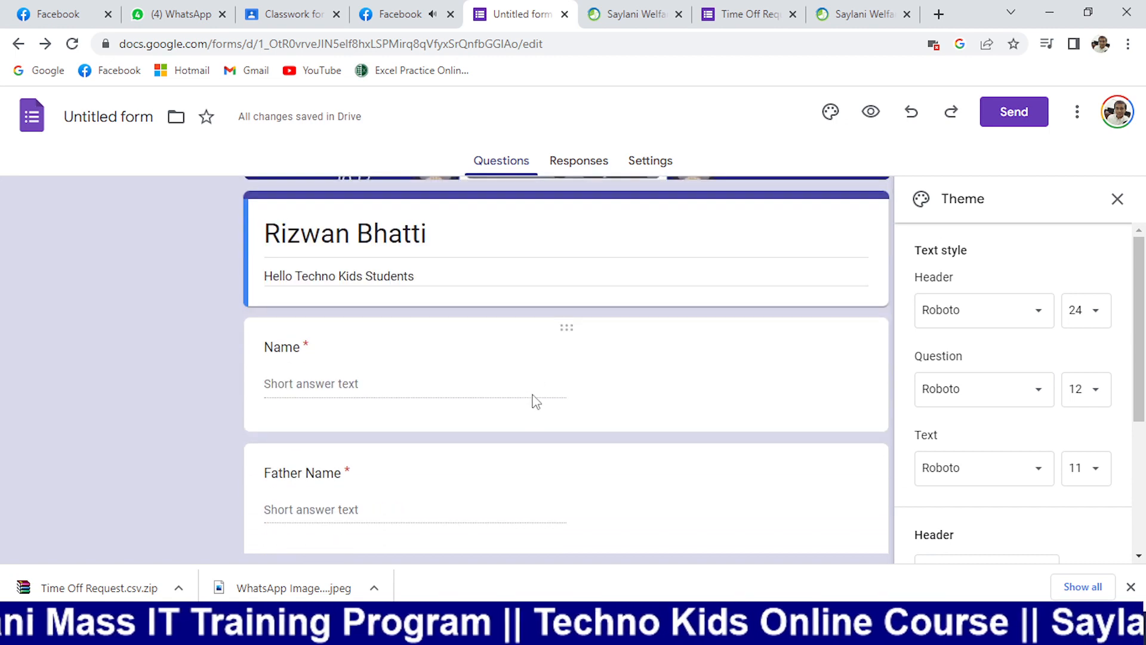
{"action": "scroll", "coordinate": [536, 402], "scroll_direction": "down", "scroll_amount": 2}
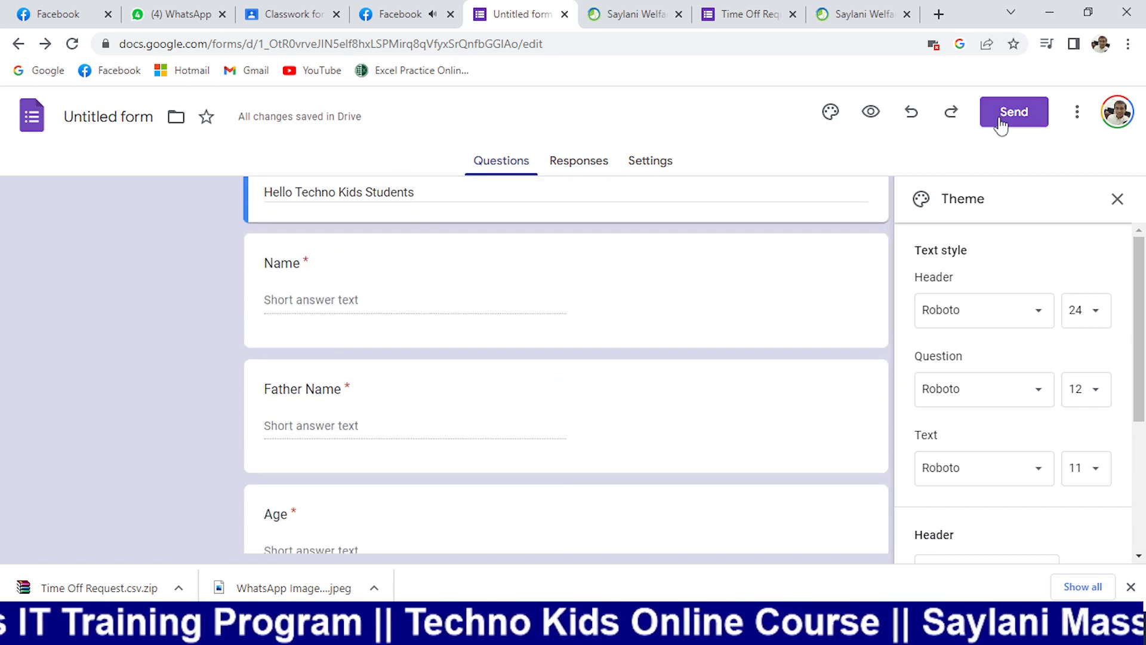
{"action": "left_click", "coordinate": [873, 112]}
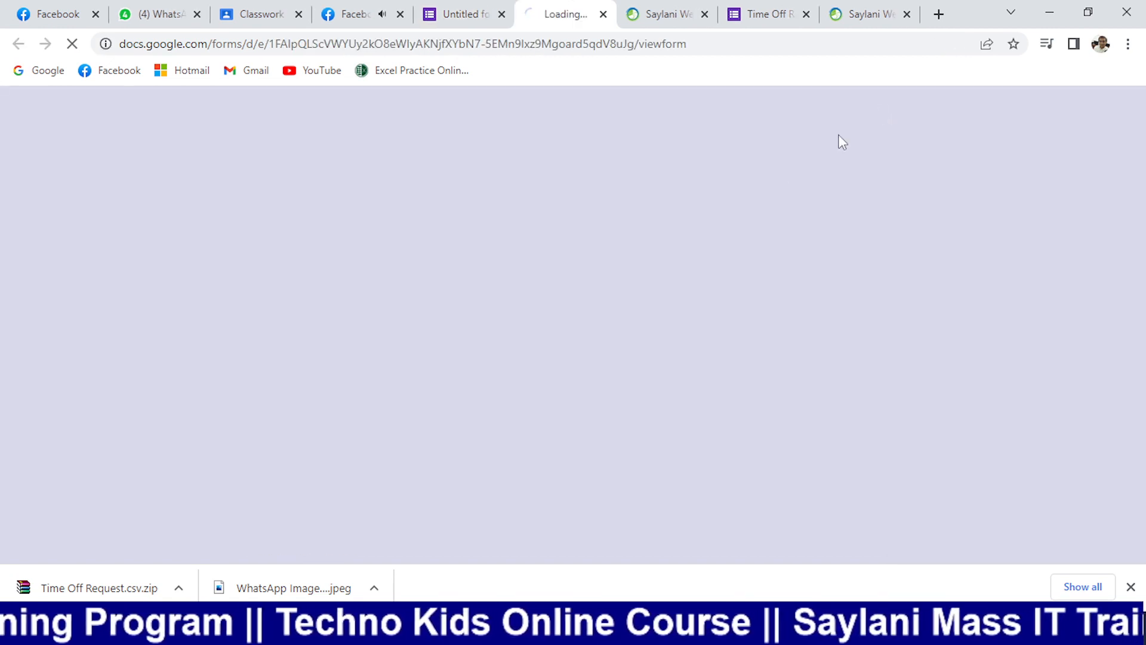
{"action": "scroll", "coordinate": [672, 412], "scroll_direction": "down", "scroll_amount": 2}
{"action": "scroll", "coordinate": [673, 412], "scroll_direction": "down", "scroll_amount": 4}
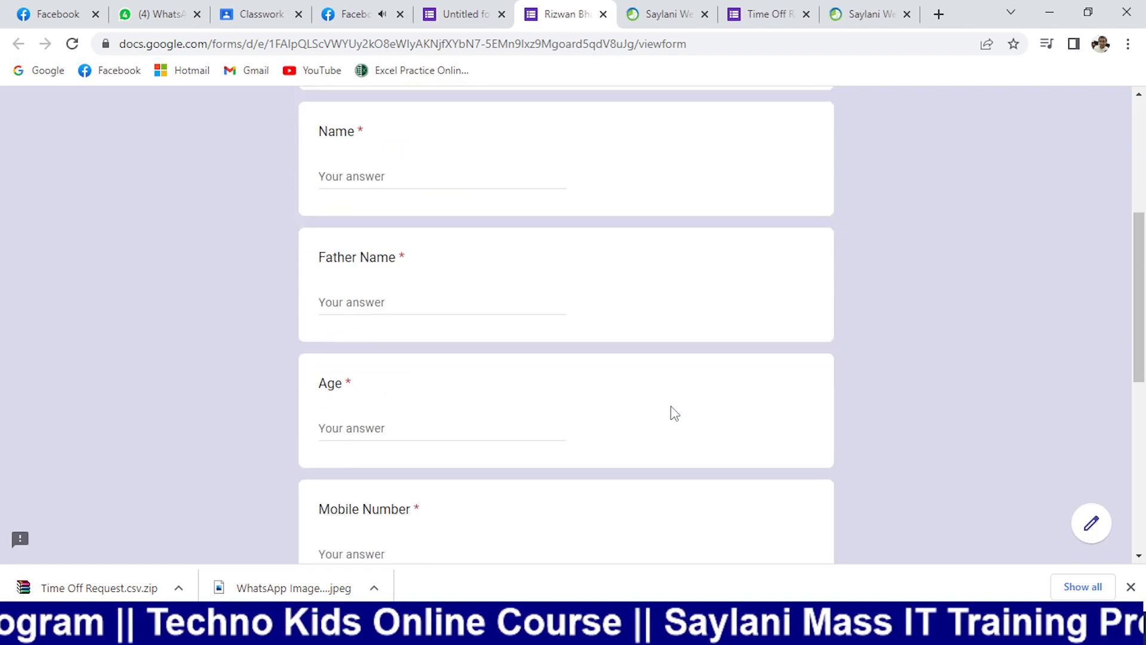
{"action": "scroll", "coordinate": [673, 412], "scroll_direction": "up", "scroll_amount": 3}
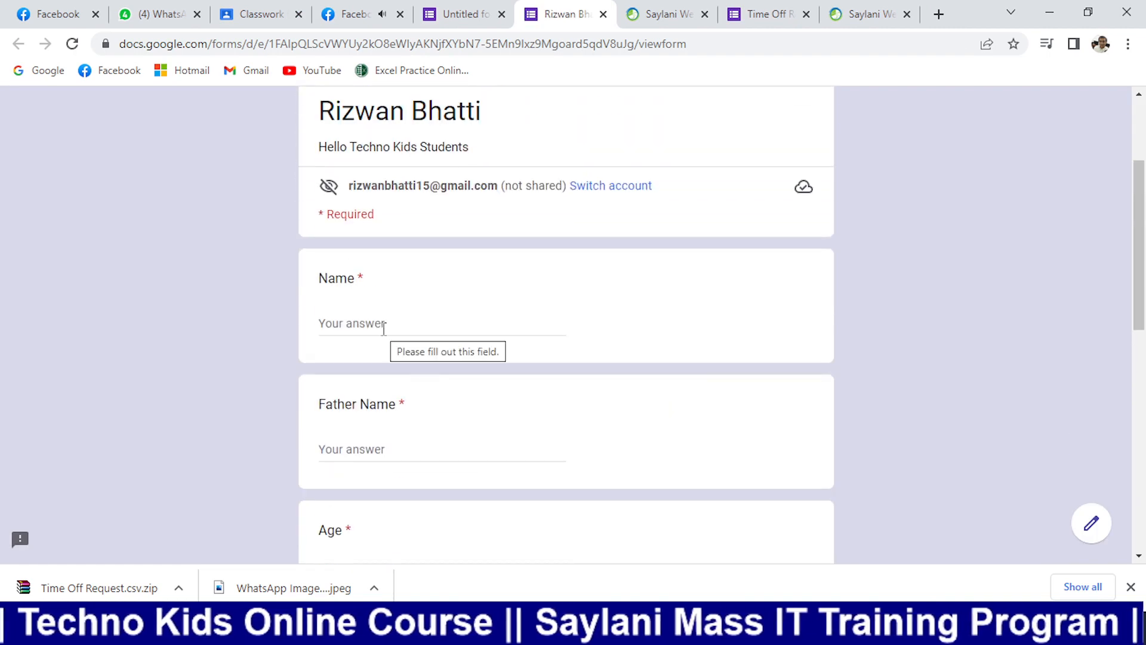
{"action": "scroll", "coordinate": [385, 334], "scroll_direction": "down", "scroll_amount": 10}
{"action": "scroll", "coordinate": [391, 358], "scroll_direction": "up", "scroll_amount": 3}
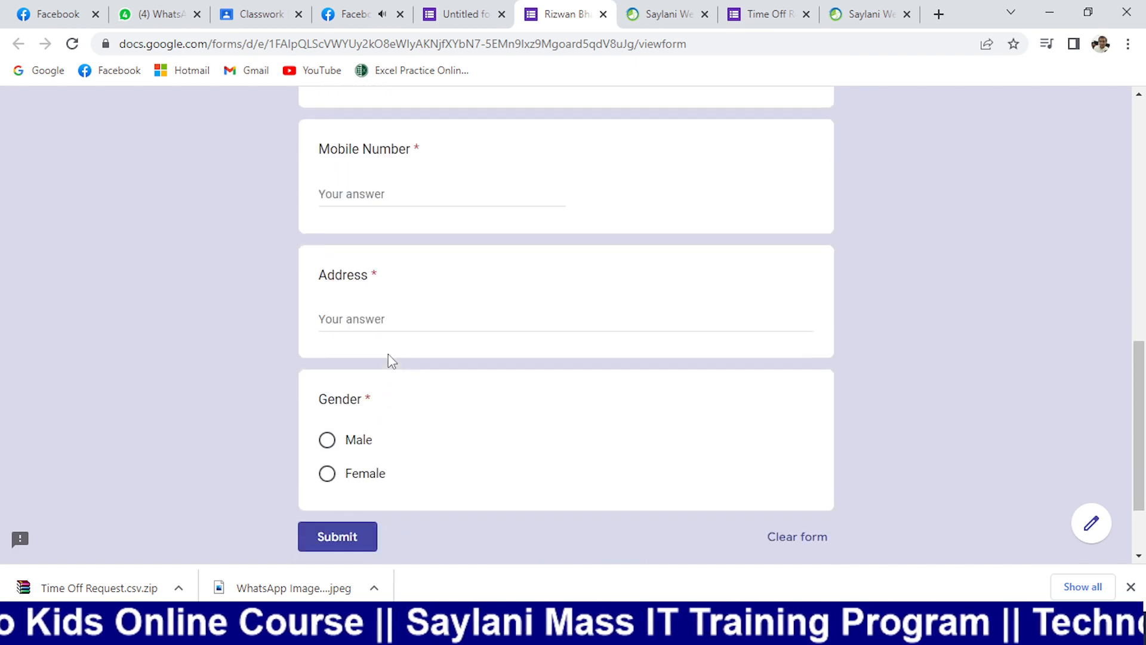
{"action": "scroll", "coordinate": [391, 361], "scroll_direction": "up", "scroll_amount": 10}
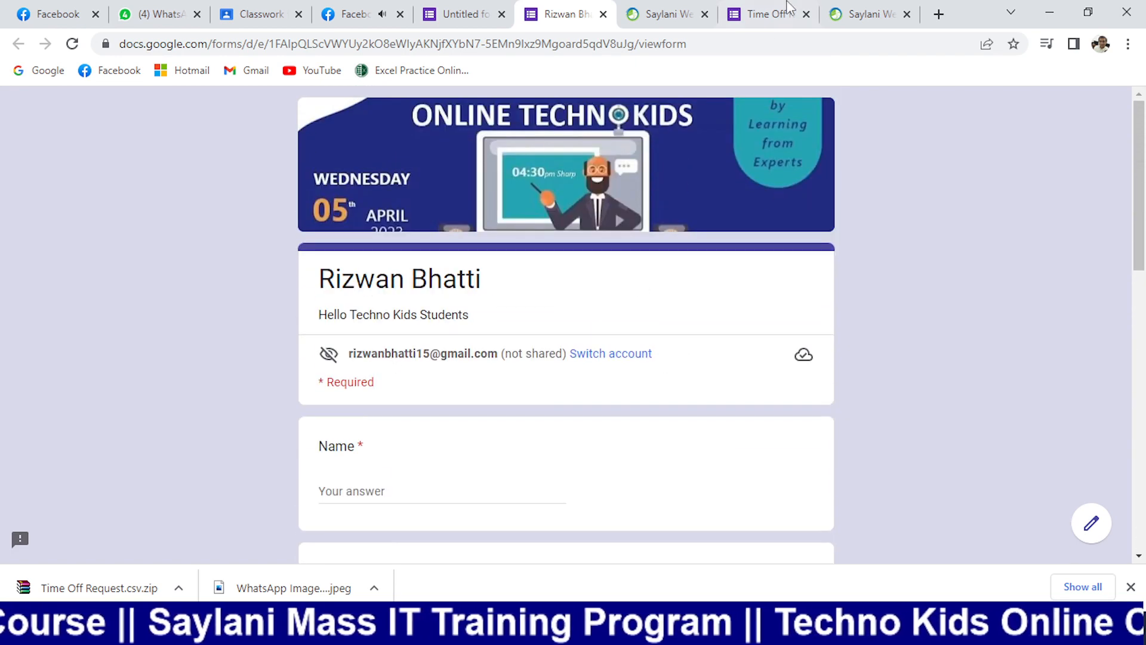
- Return to the form editor, review the email, link and embed sending options, and copy the form's shortened link
{"action": "left_click", "coordinate": [457, 14]}
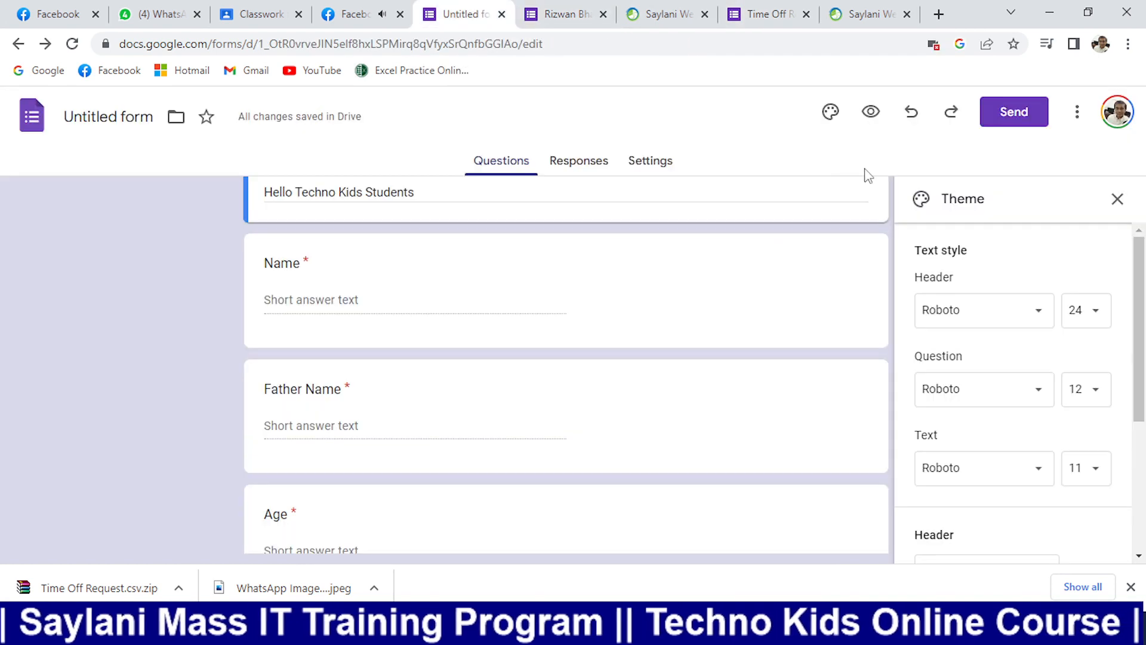
{"action": "left_click", "coordinate": [1014, 113]}
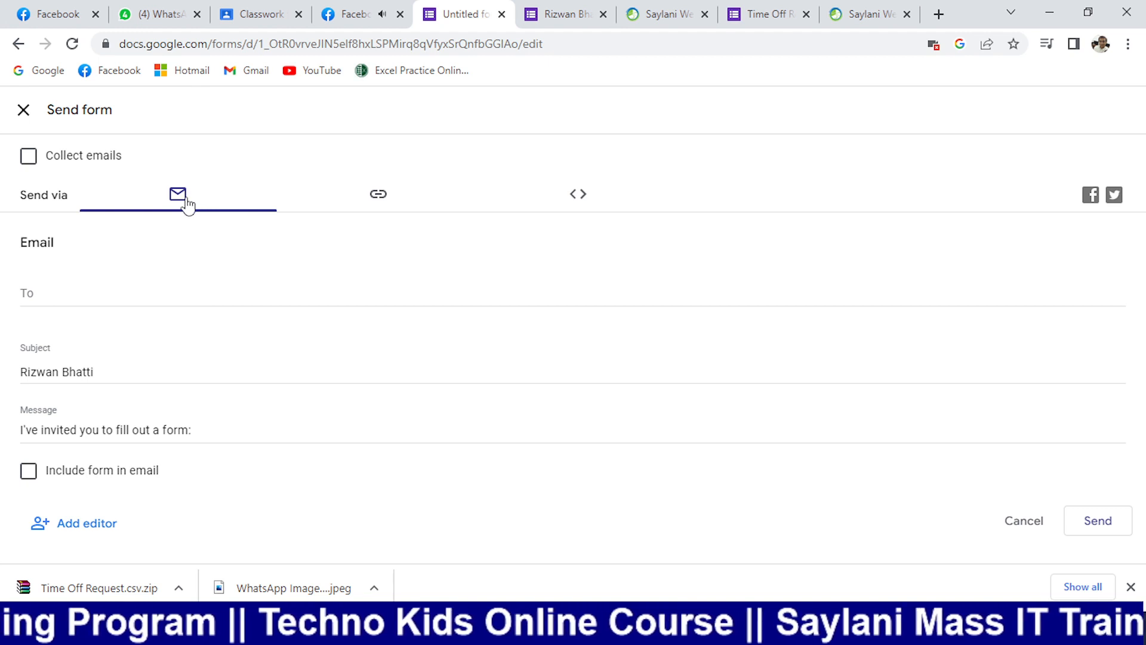
{"action": "left_click", "coordinate": [387, 210]}
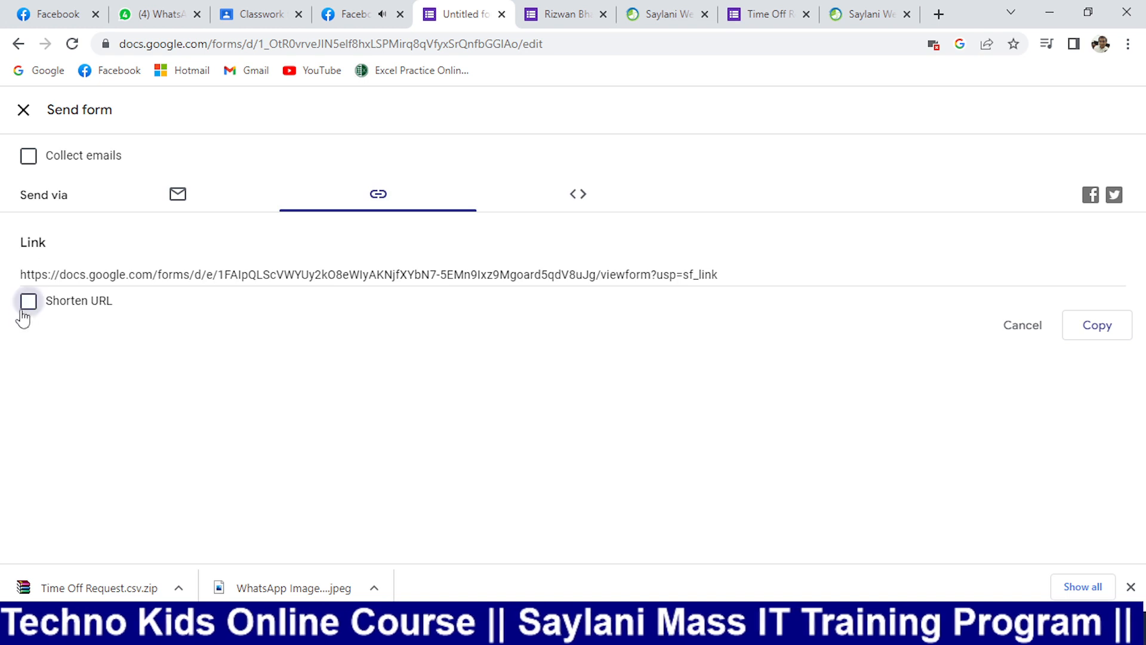
{"action": "left_click", "coordinate": [29, 302]}
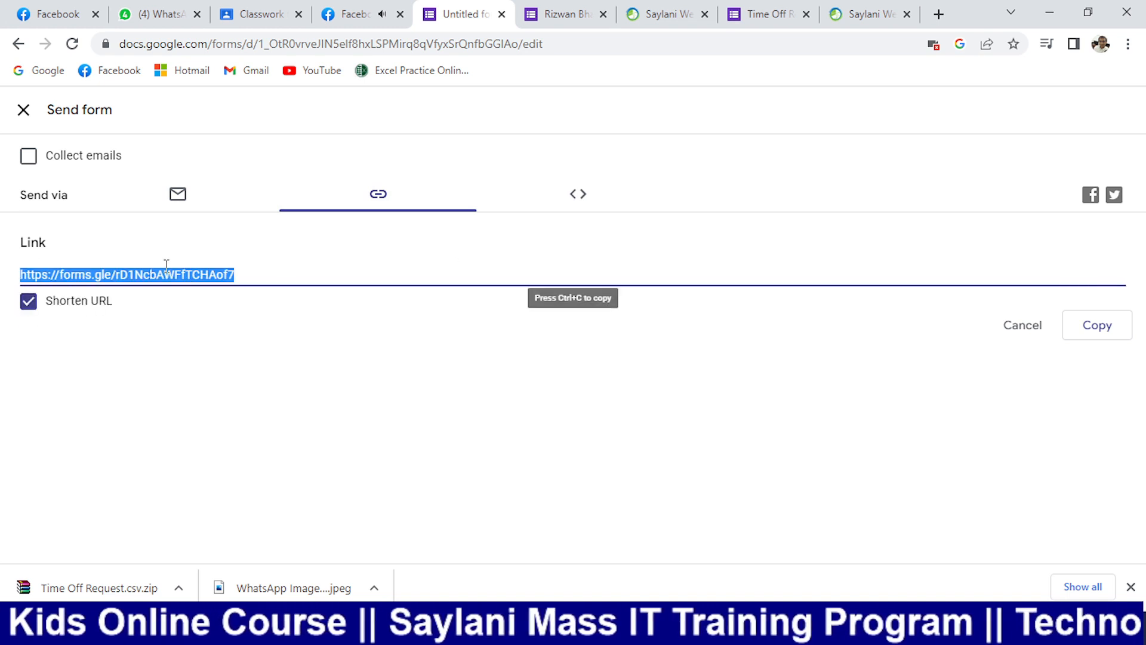
{"action": "left_click", "coordinate": [583, 207]}
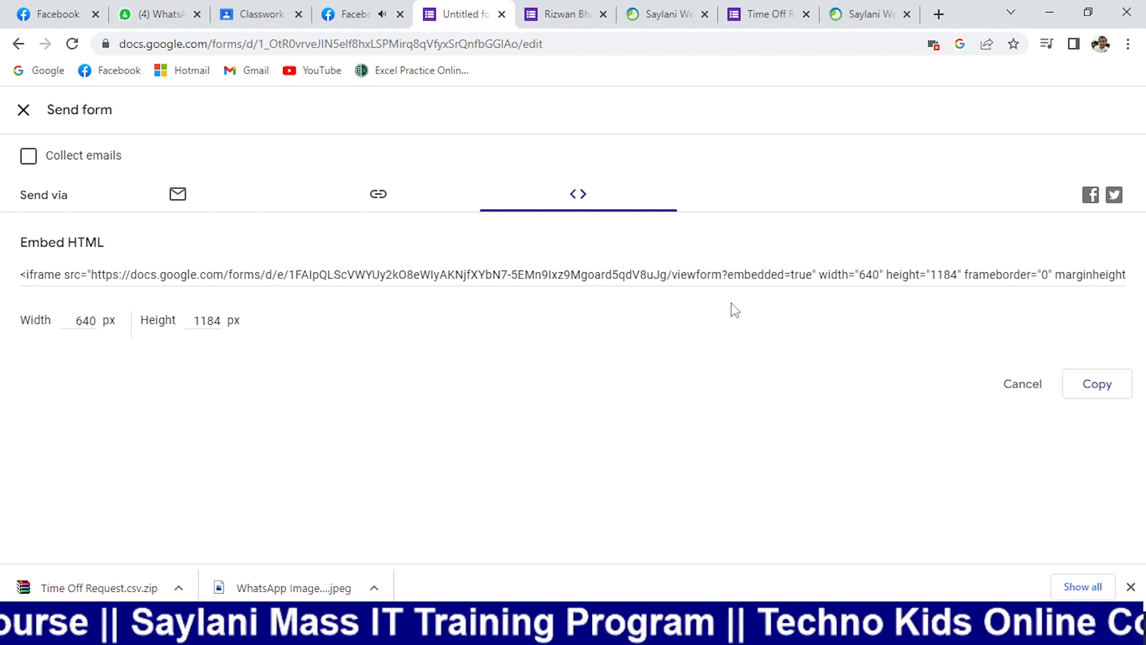
{"action": "left_click", "coordinate": [379, 209]}
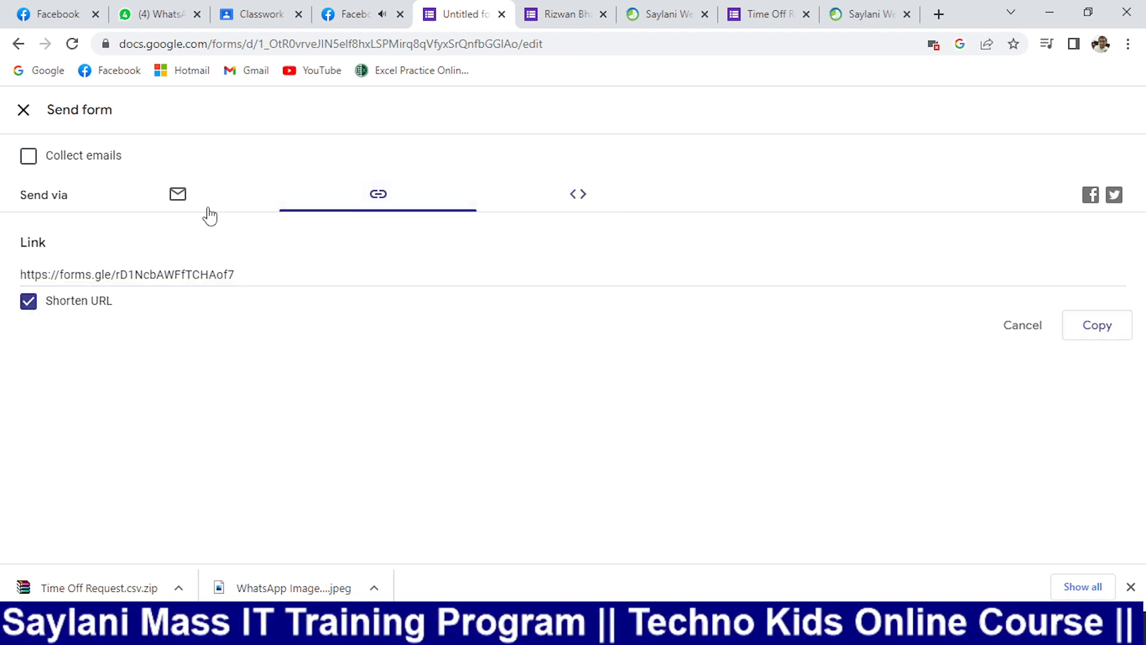
{"action": "left_click", "coordinate": [1102, 327]}
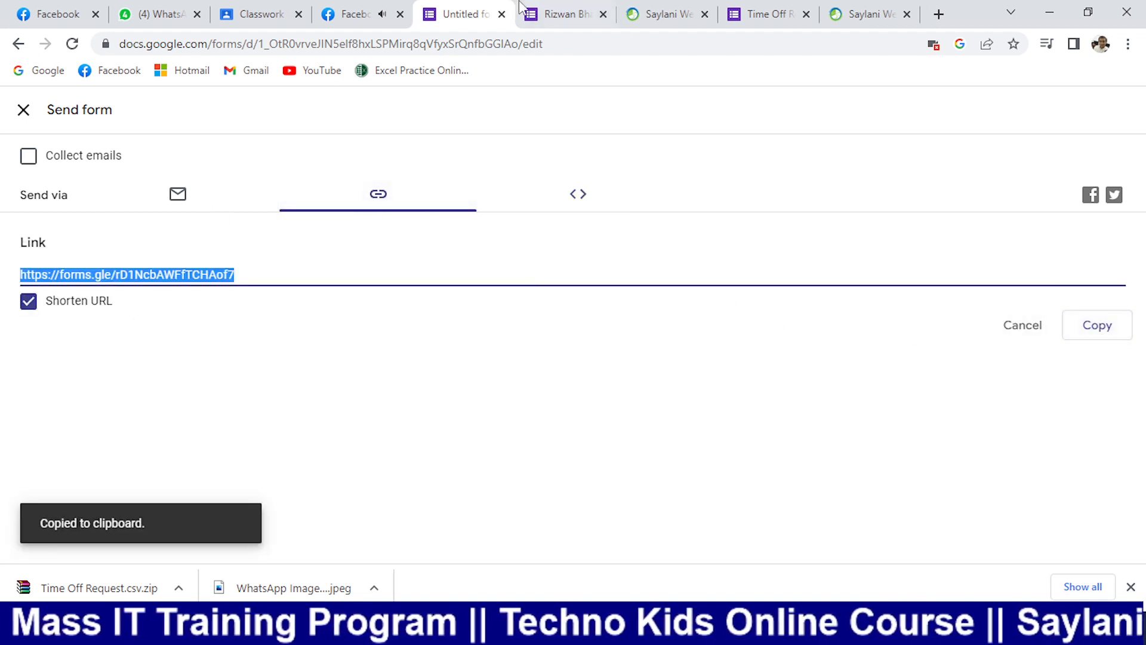
- Switch to the Facebook live video and post the copied form link as a comment in its live chat
{"action": "left_click", "coordinate": [349, 15]}
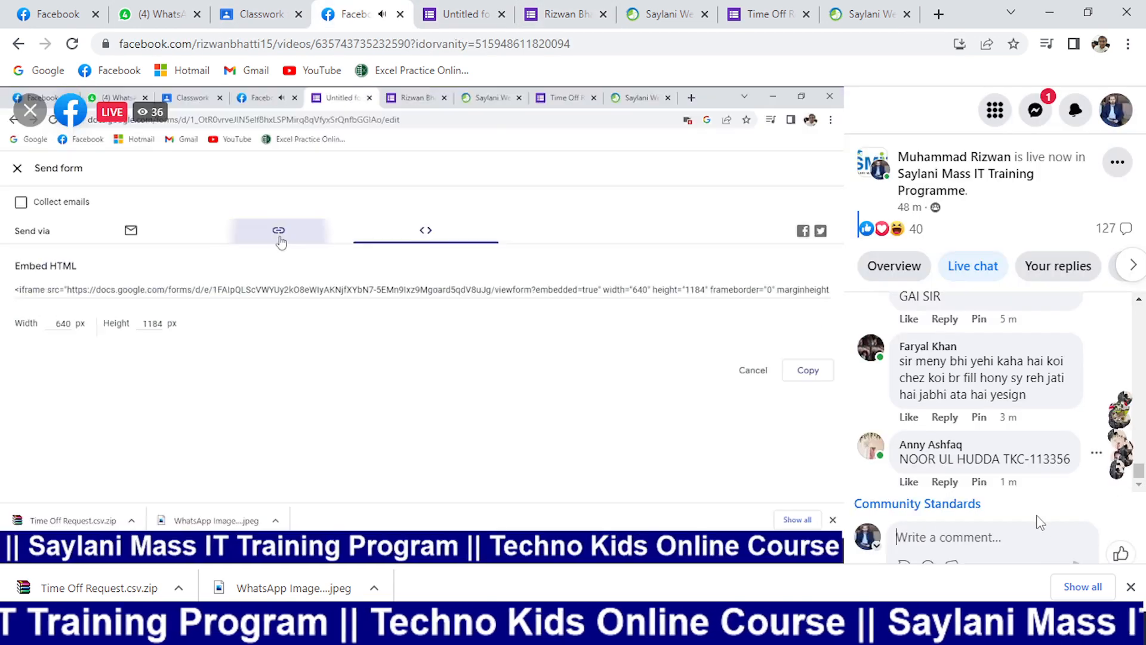
{"action": "key", "text": "ctrl+v"}
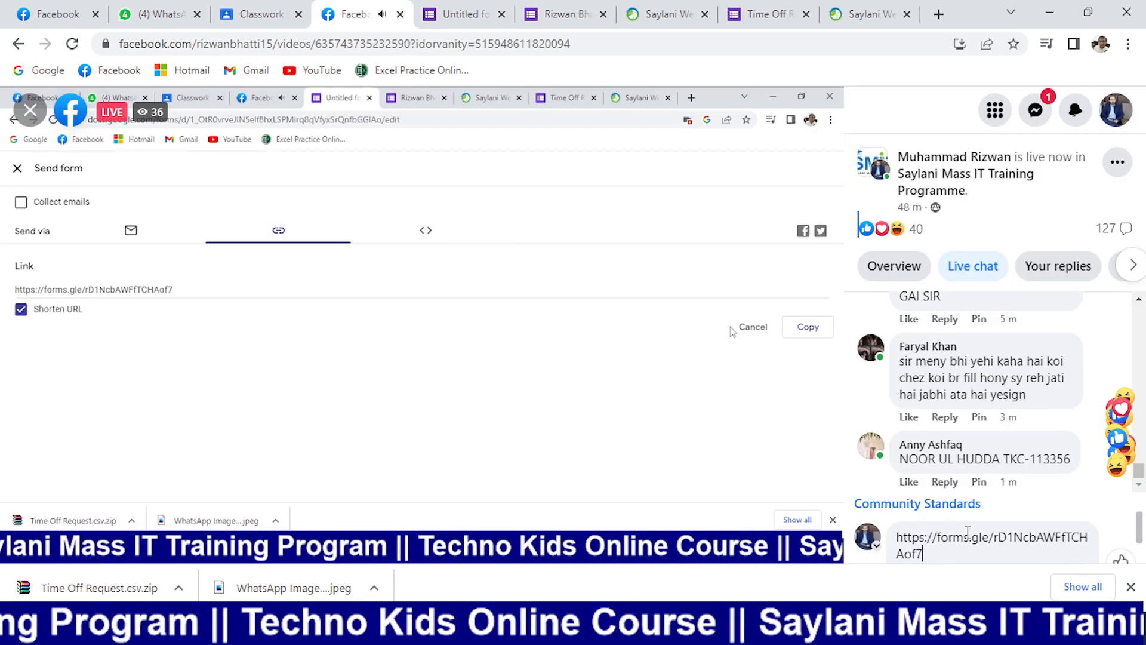
{"action": "key", "text": "Return"}
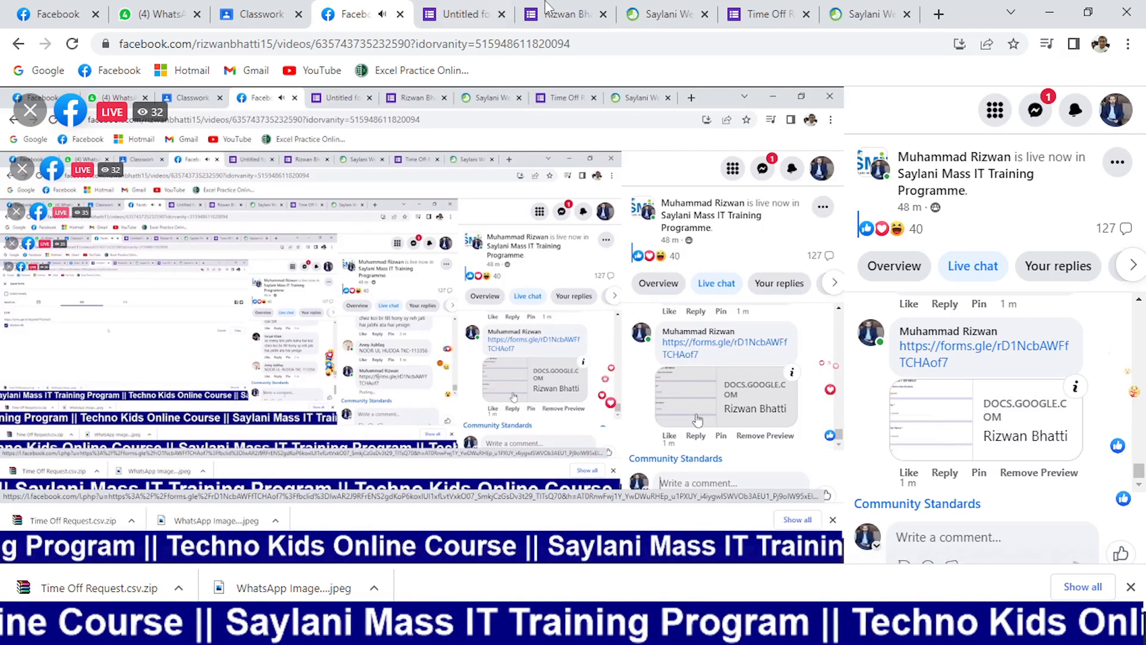
- Return to the untitled form's editor and close the Send form dialog and the theme settings
{"action": "left_click", "coordinate": [570, 13]}
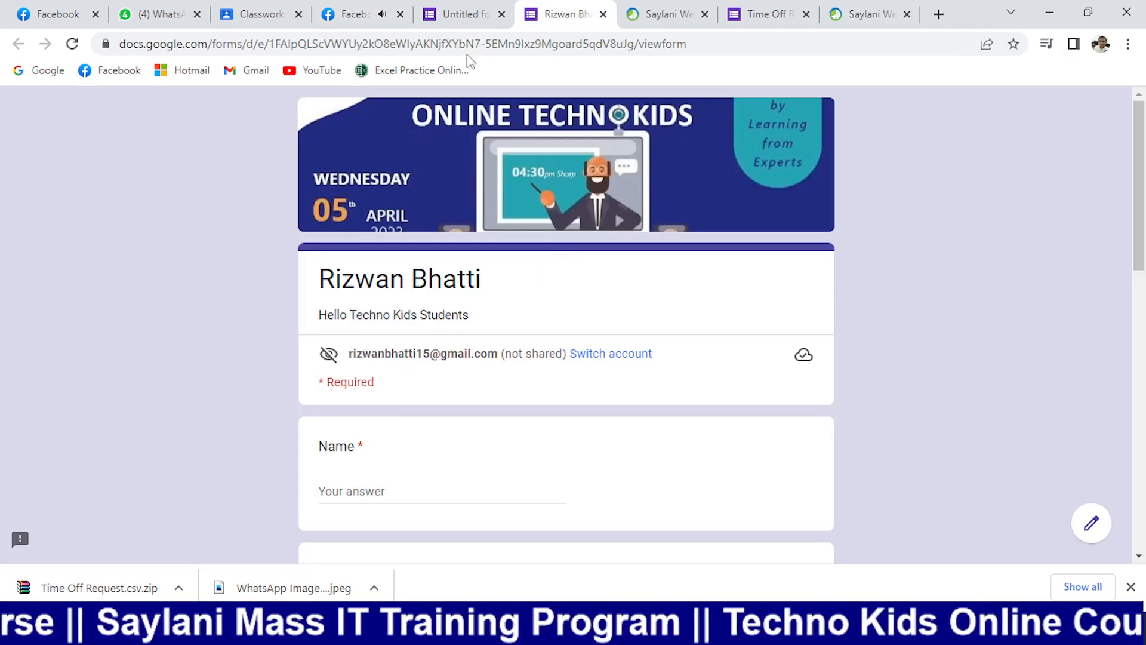
{"action": "left_click", "coordinate": [454, 15]}
{"action": "left_click", "coordinate": [28, 114]}
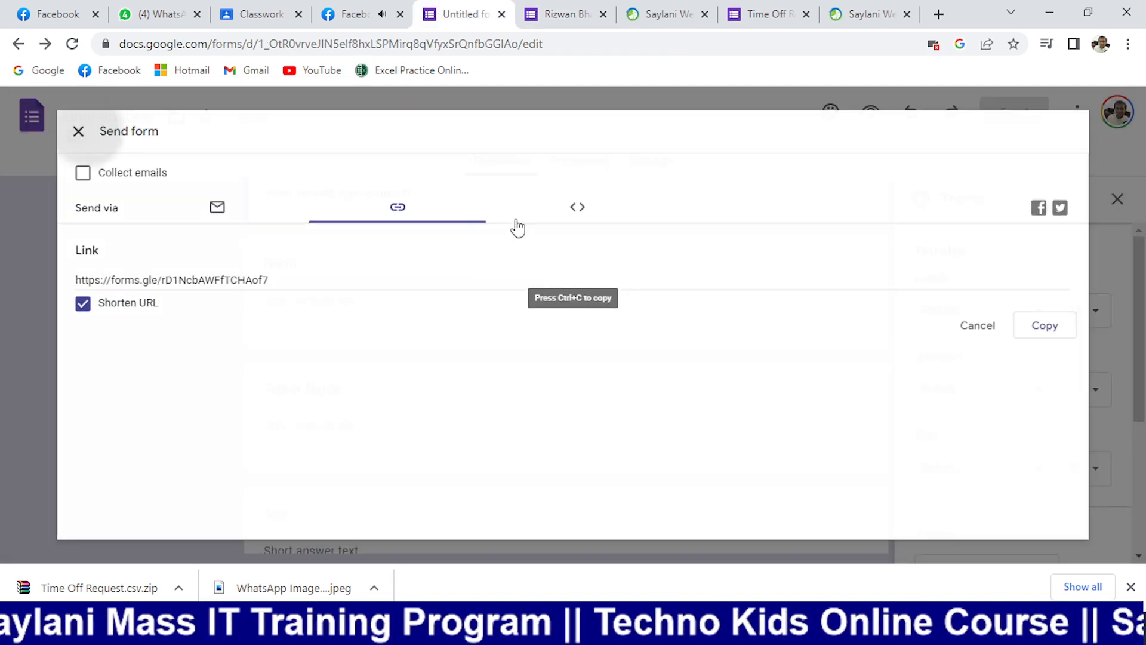
{"action": "left_click", "coordinate": [1117, 199]}
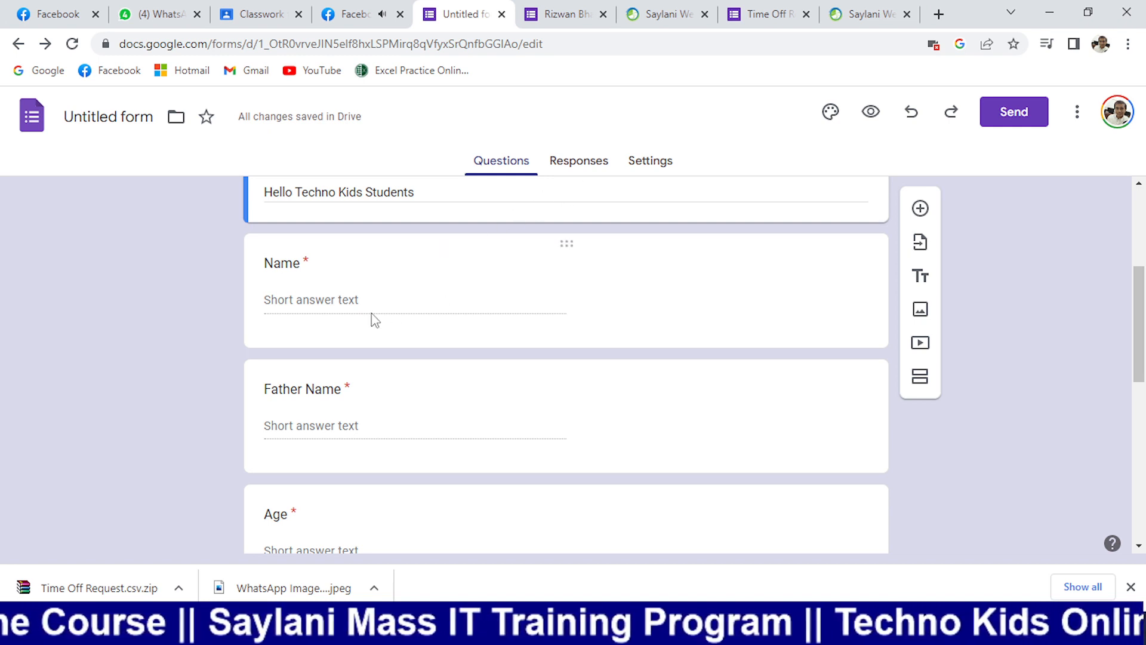
- Review the answer types available for the Name question while keeping it as Short answer
{"action": "left_click", "coordinate": [366, 296]}
{"action": "left_click", "coordinate": [756, 292]}
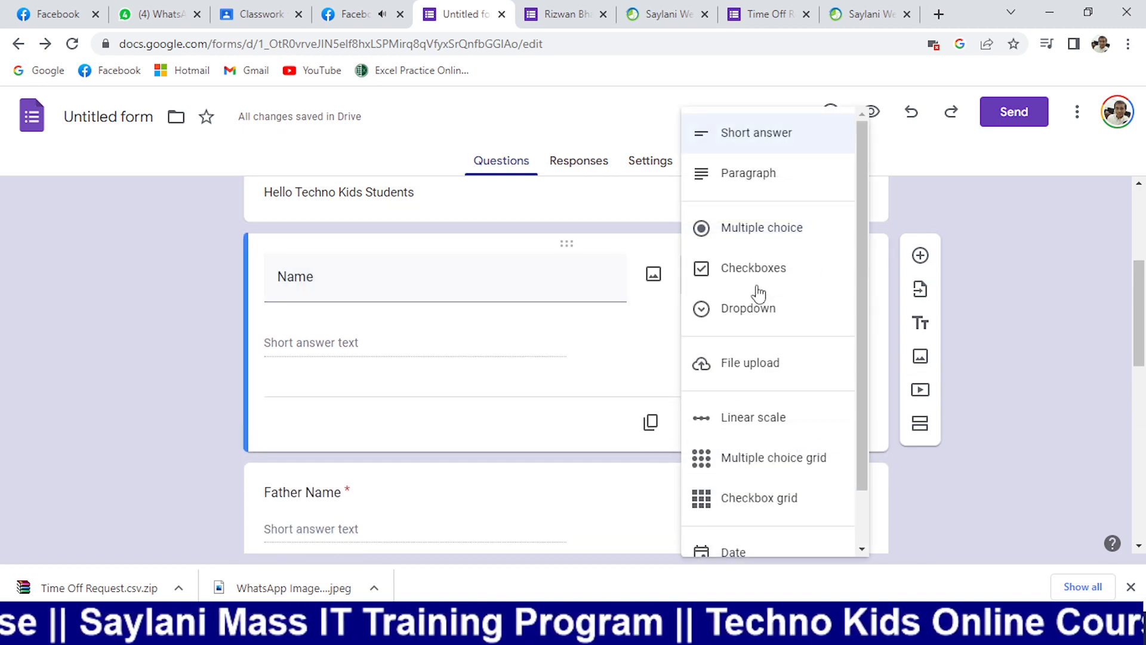
{"action": "scroll", "coordinate": [767, 300], "scroll_direction": "down", "scroll_amount": 2}
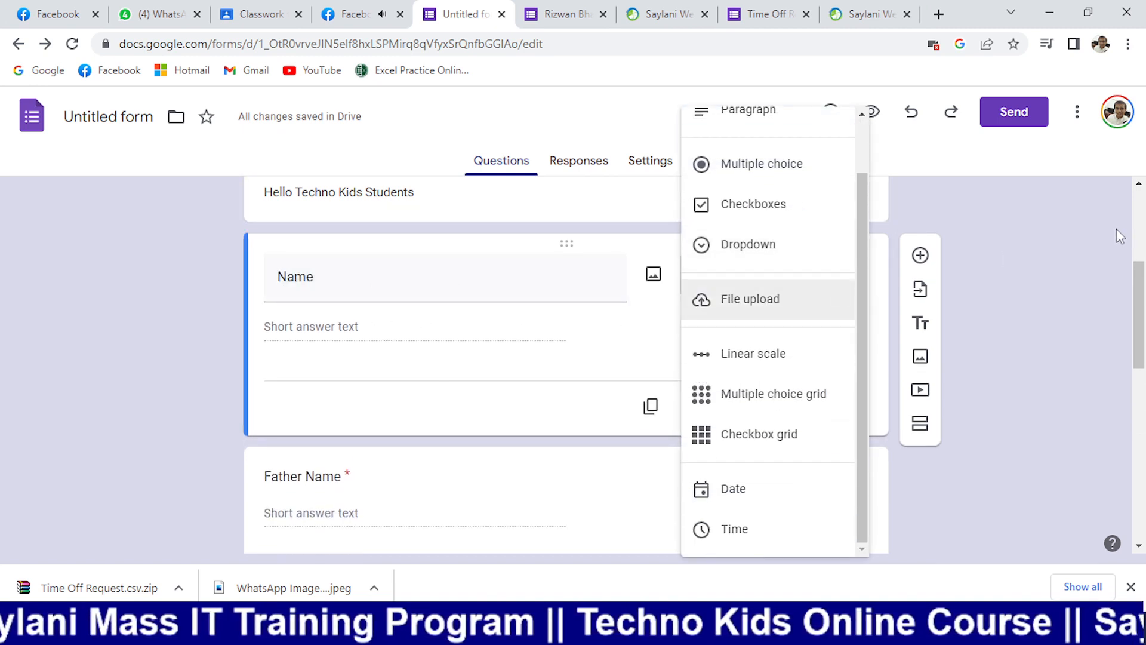
{"action": "left_click", "coordinate": [1081, 242]}
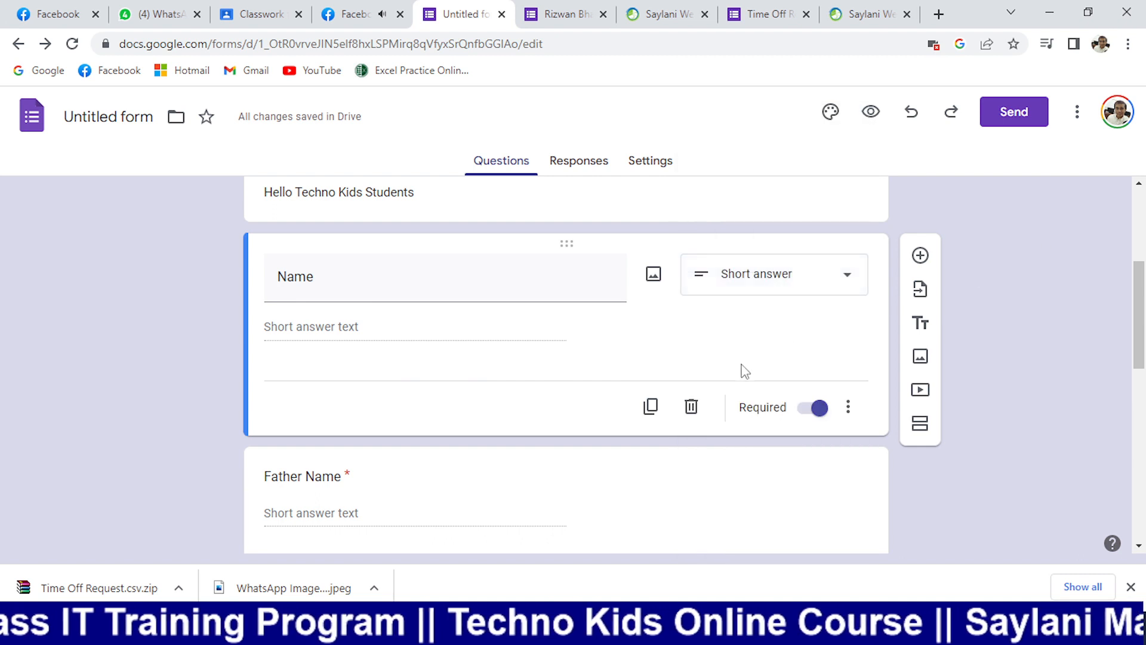
- Show response validation on the Name question, check its options, and remove the validation rule
{"action": "left_click", "coordinate": [848, 406]}
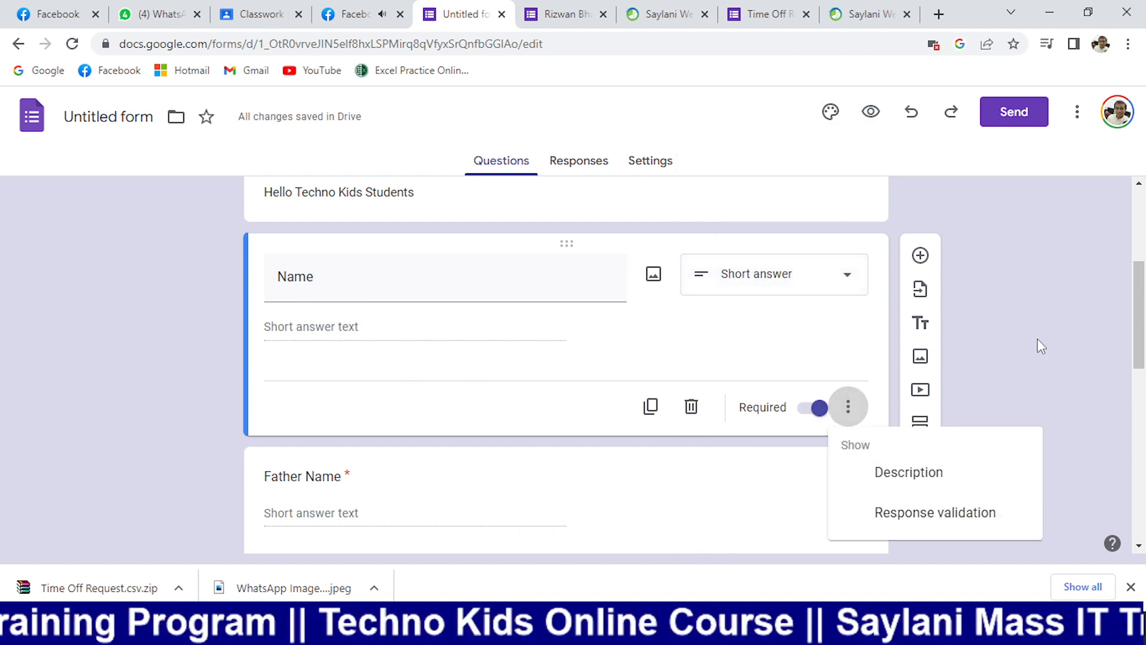
{"action": "left_click", "coordinate": [982, 513]}
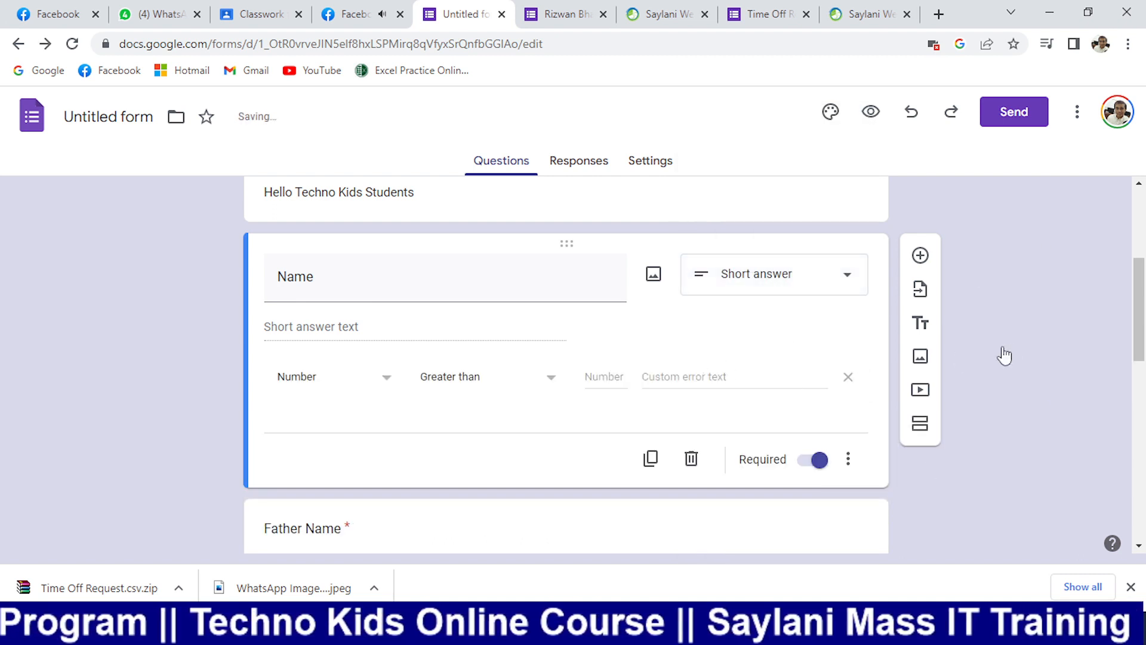
{"action": "left_click", "coordinate": [867, 456]}
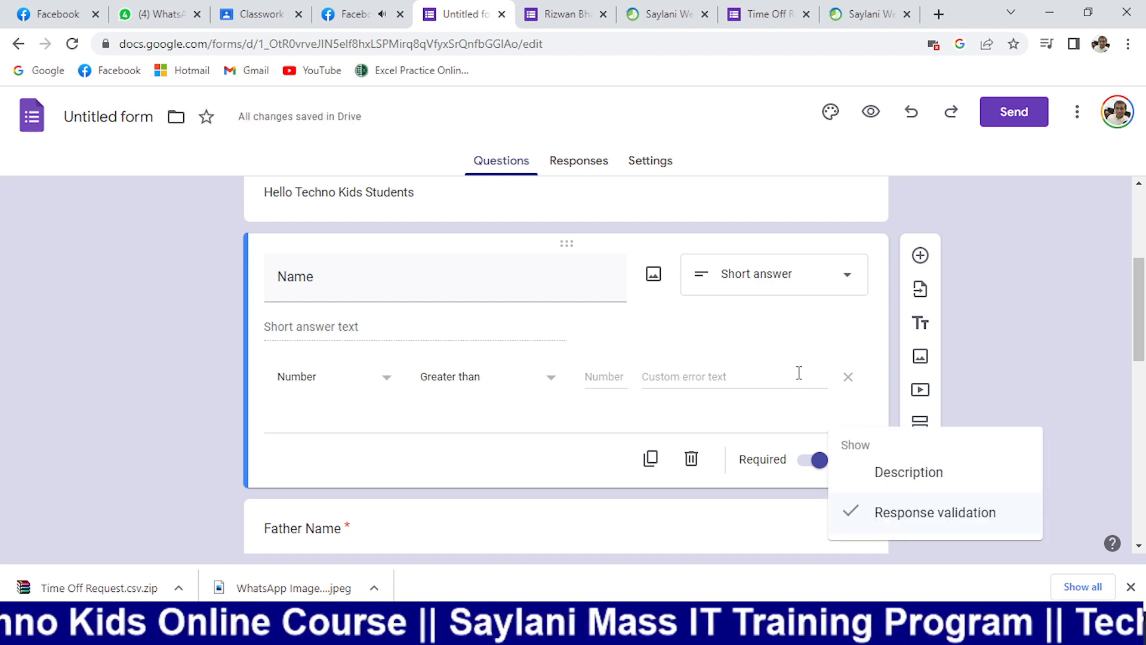
{"action": "left_click", "coordinate": [846, 389]}
{"action": "left_click", "coordinate": [848, 377]}
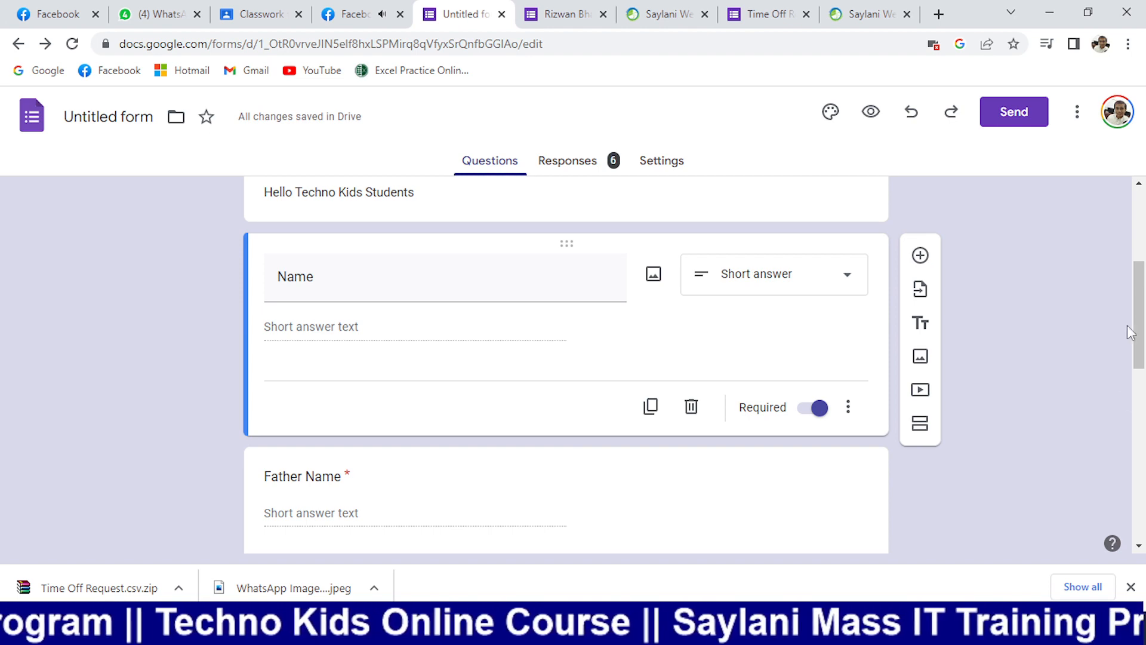
- Check the live chat of the Facebook stream and return to the Untitled form editor
{"action": "left_click", "coordinate": [353, 14]}
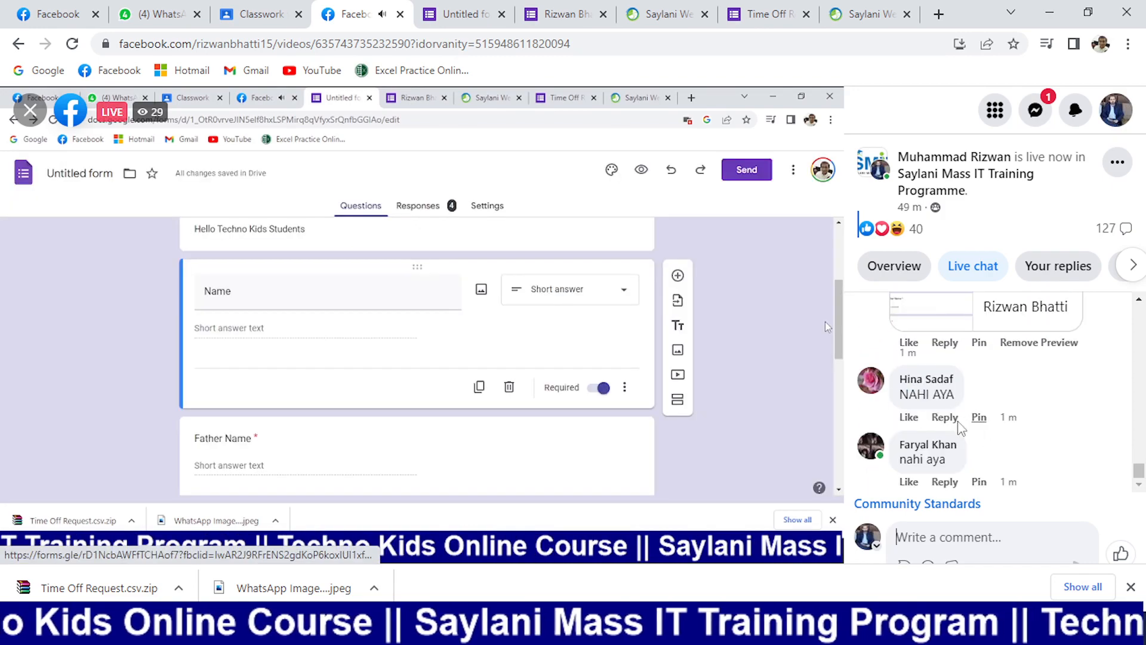
{"action": "key", "text": "alt+Tab"}
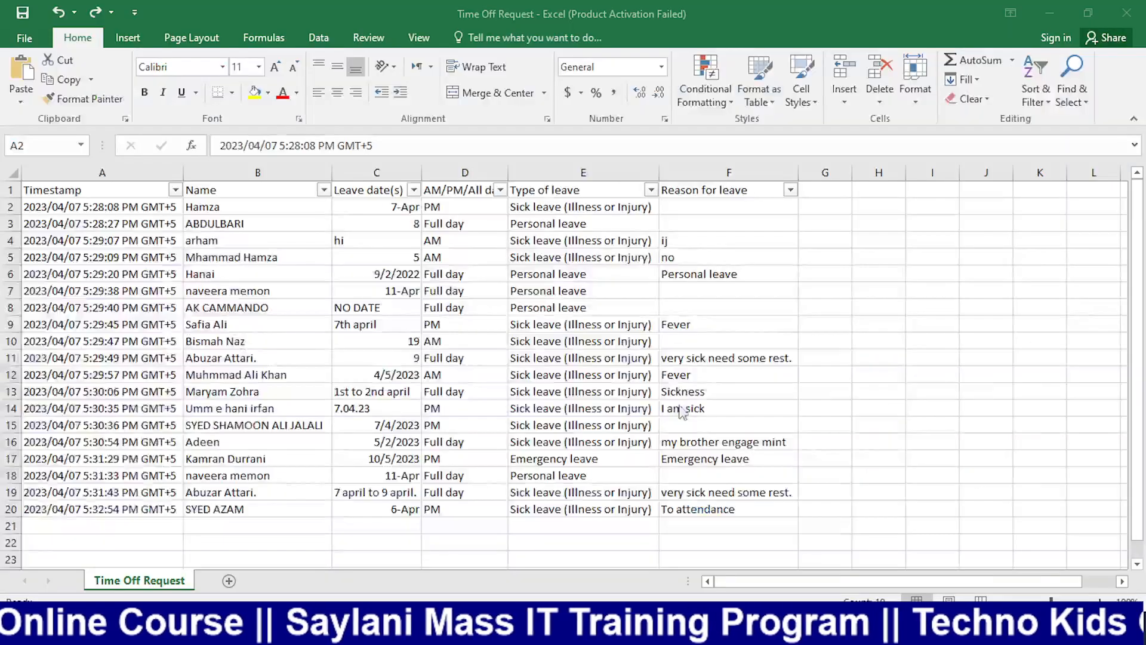
{"action": "key", "text": "alt+Tab"}
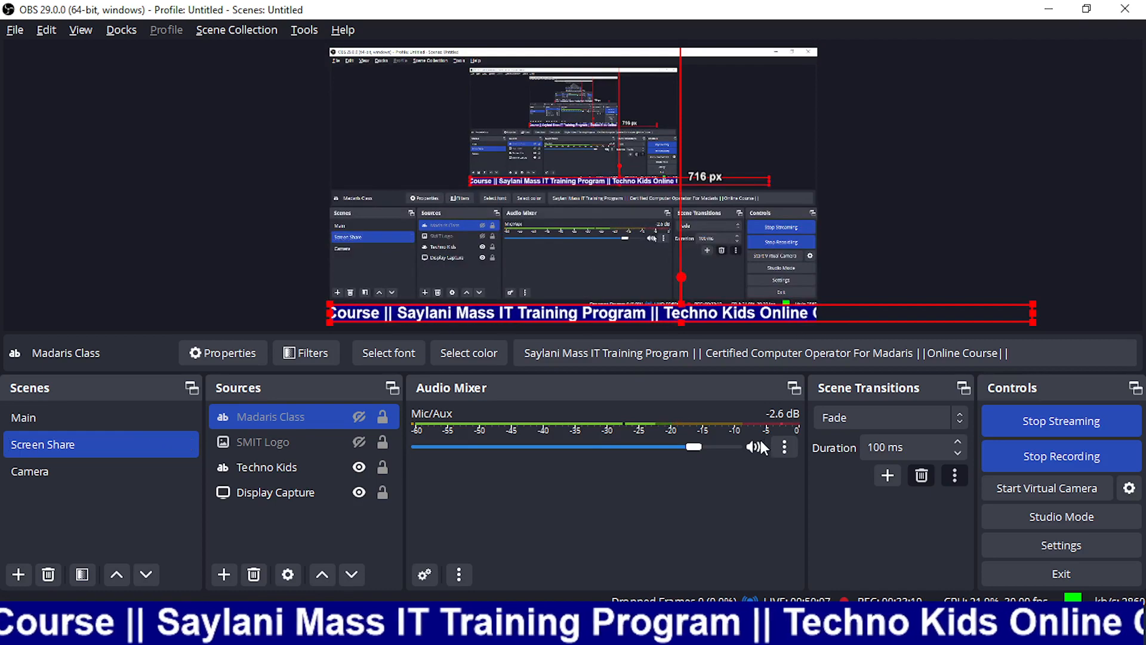
{"action": "key", "text": "alt+Tab"}
{"action": "key", "text": "alt+Tab"}
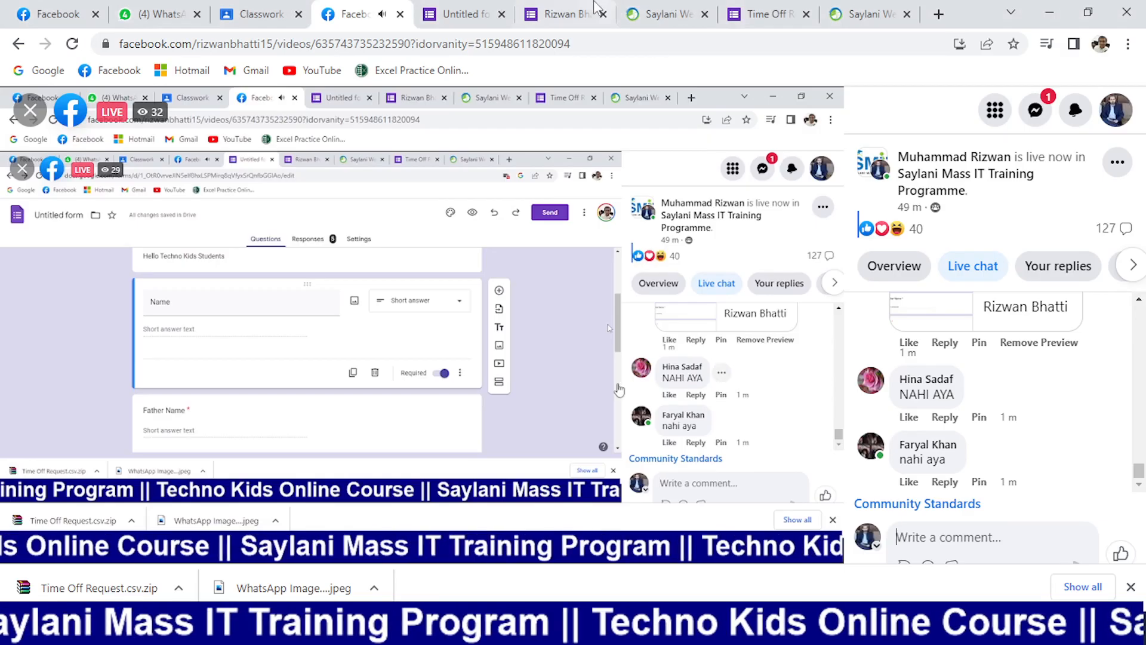
{"action": "left_click", "coordinate": [556, 15]}
{"action": "left_click", "coordinate": [496, 16]}
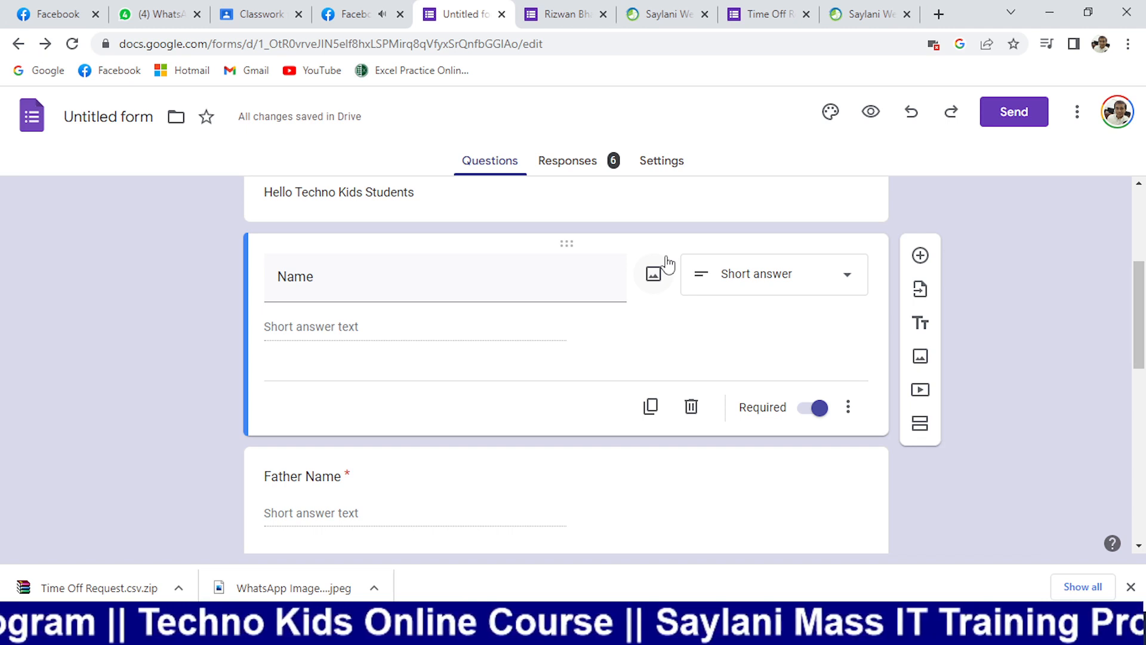
{"action": "left_click", "coordinate": [564, 626]}
{"action": "left_click", "coordinate": [1051, 7]}
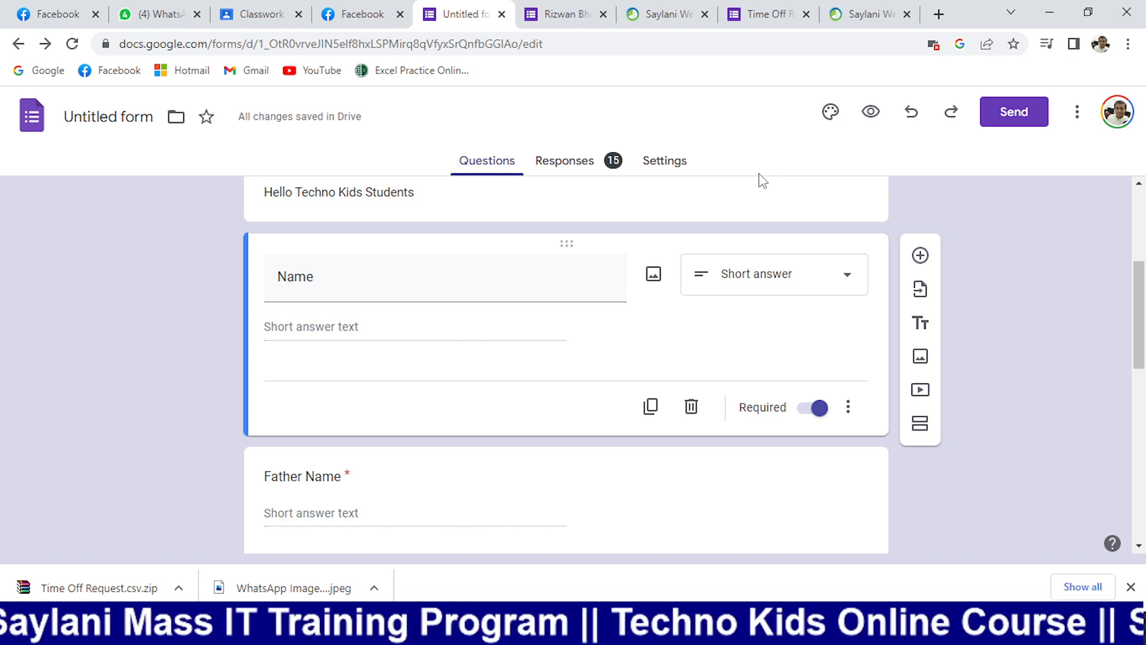
{"action": "key", "text": "alt+Tab"}
{"action": "key", "text": "alt+Tab"}
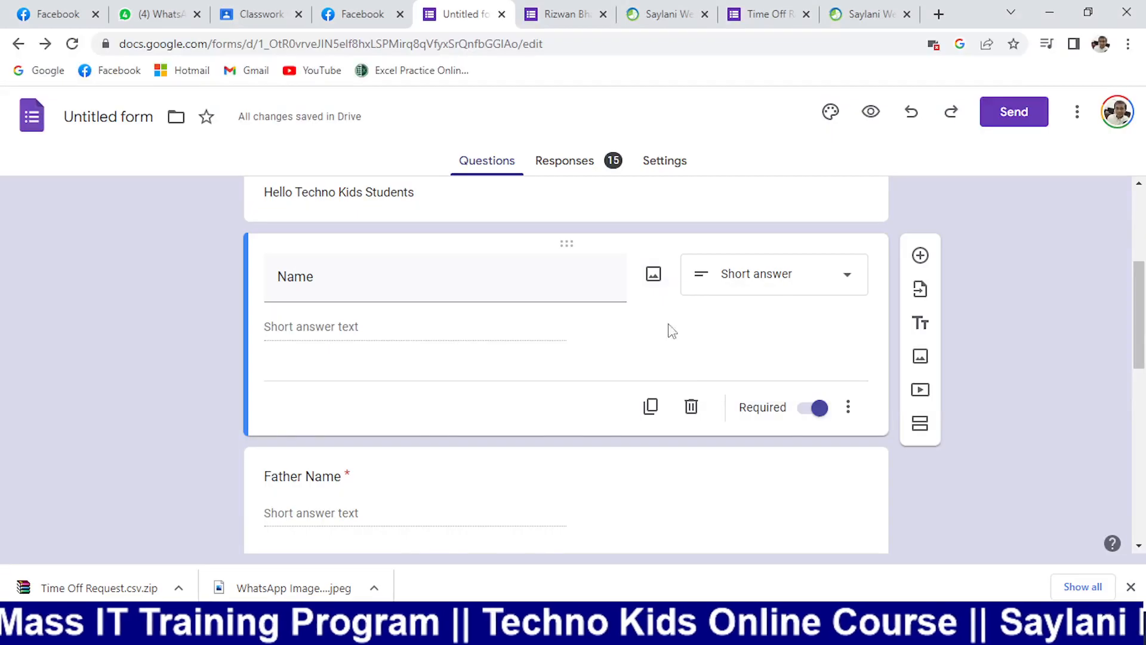
- Examine the summary of the form's responses, including the name, age, address and gender answers
{"action": "left_click", "coordinate": [573, 167]}
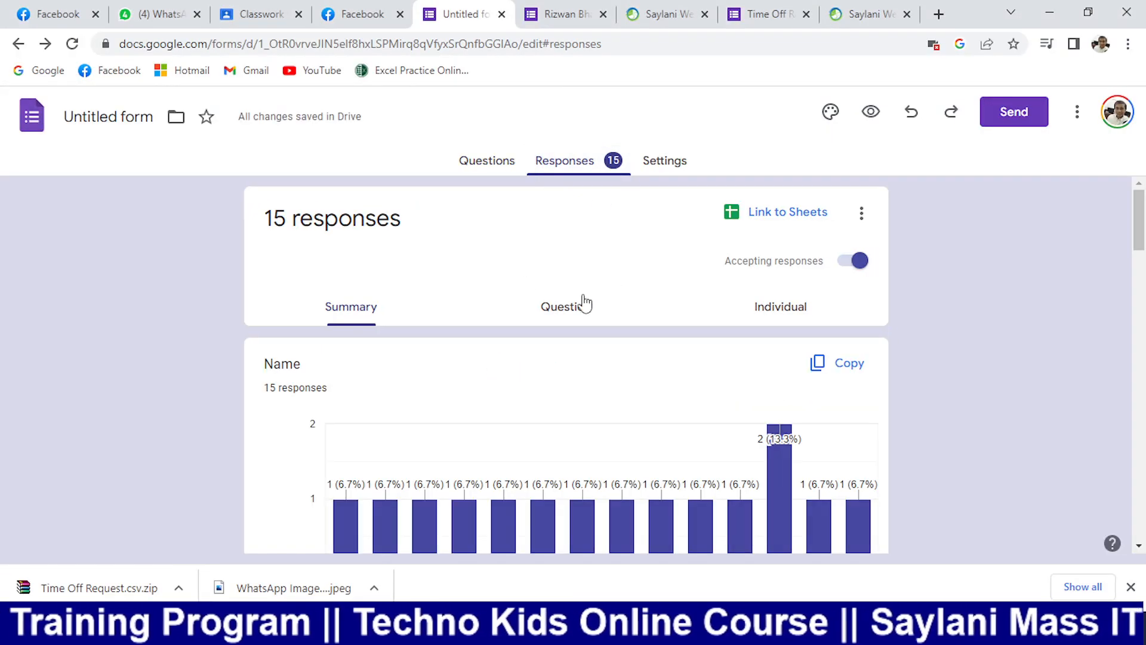
{"action": "scroll", "coordinate": [615, 333], "scroll_direction": "down", "scroll_amount": 20}
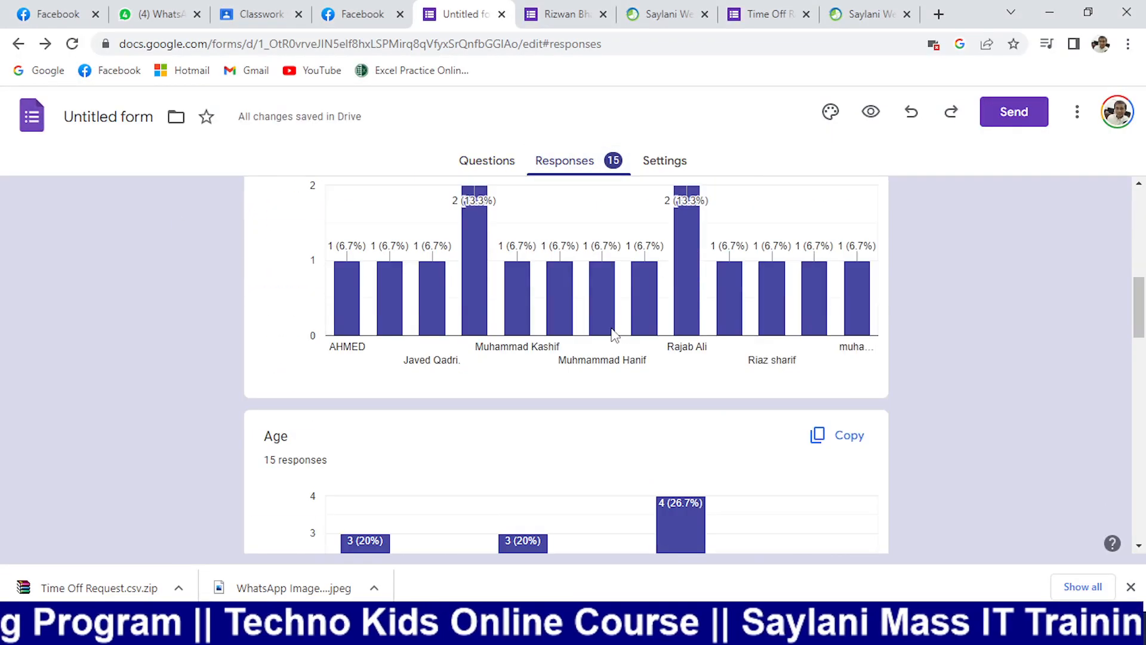
{"action": "scroll", "coordinate": [615, 336], "scroll_direction": "down", "scroll_amount": 4}
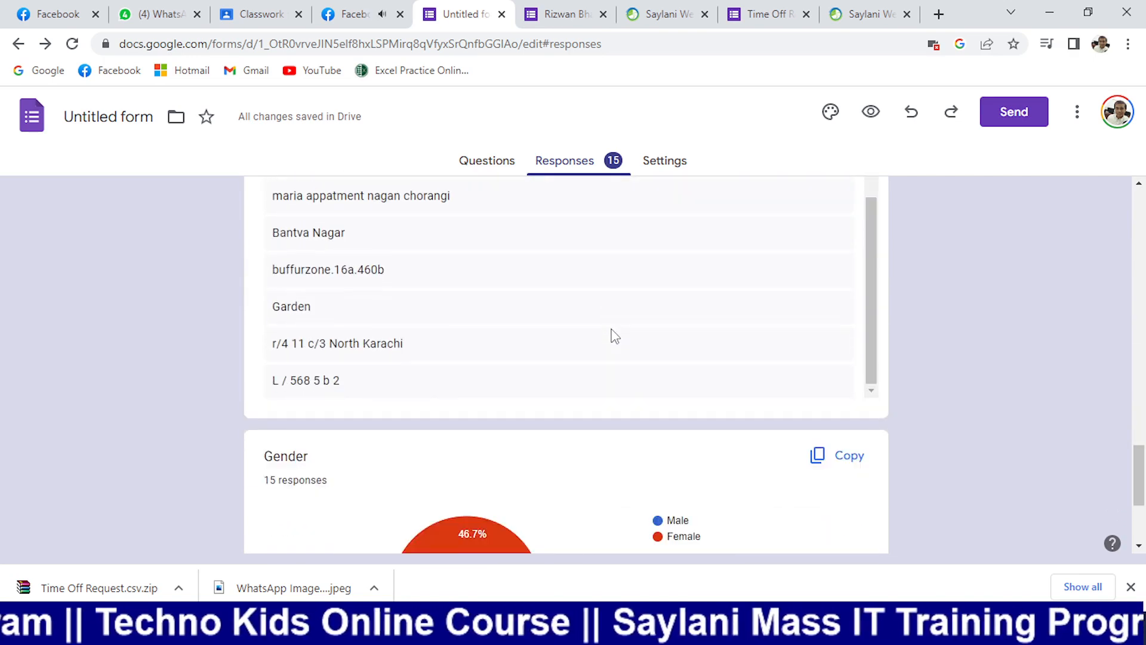
{"action": "scroll", "coordinate": [615, 336], "scroll_direction": "up", "scroll_amount": 1}
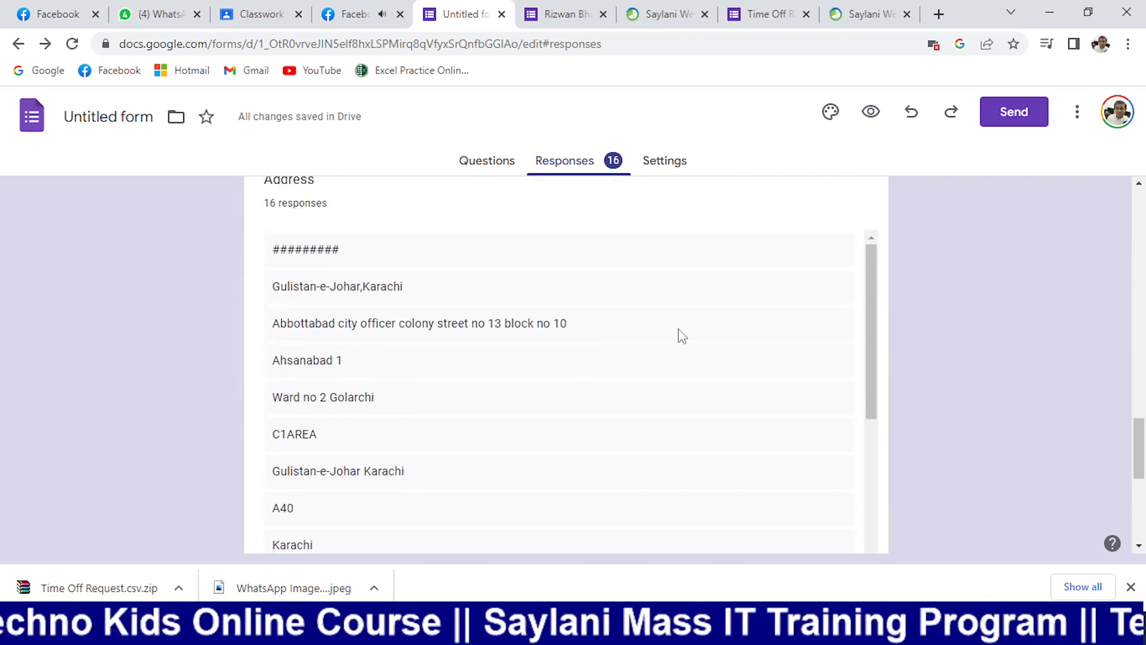
{"action": "scroll", "coordinate": [640, 238], "scroll_direction": "up", "scroll_amount": 18}
{"action": "scroll", "coordinate": [781, 281], "scroll_direction": "up", "scroll_amount": 1}
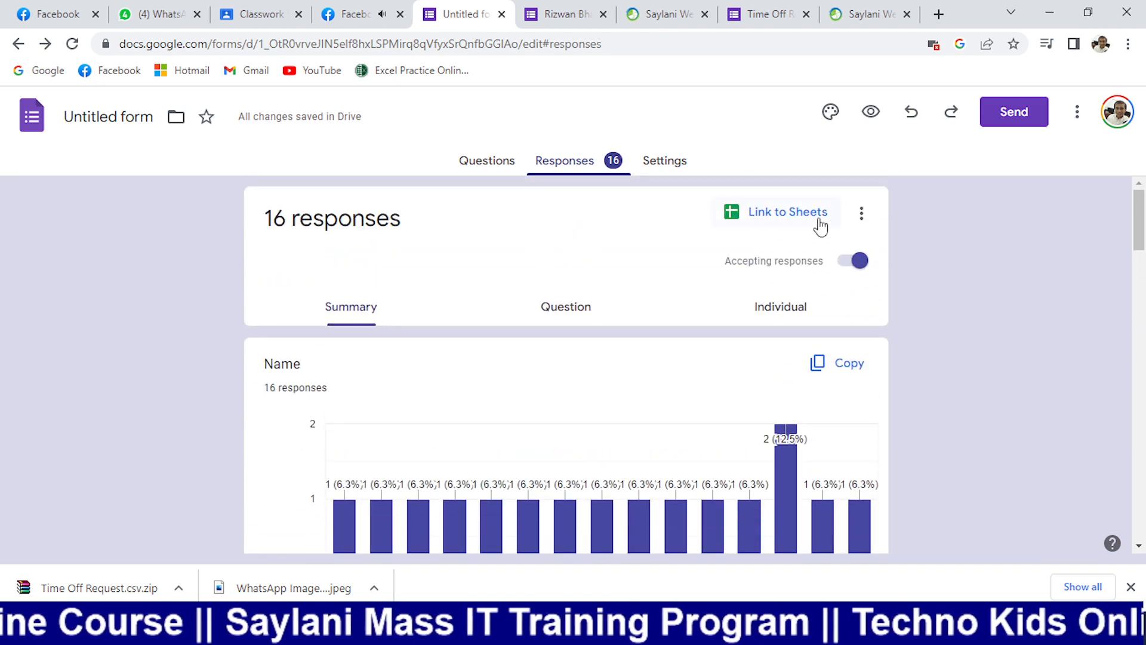
- Download the form responses as a CSV archive and show the downloaded file in its folder
{"action": "left_click", "coordinate": [864, 217]}
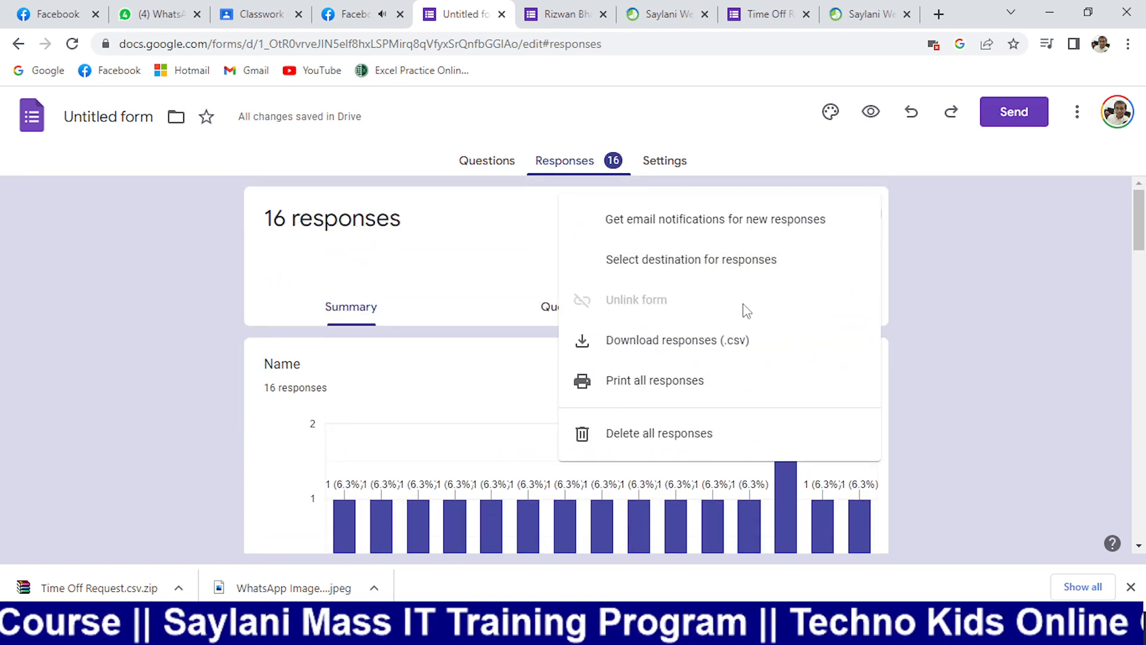
{"action": "left_click", "coordinate": [715, 352]}
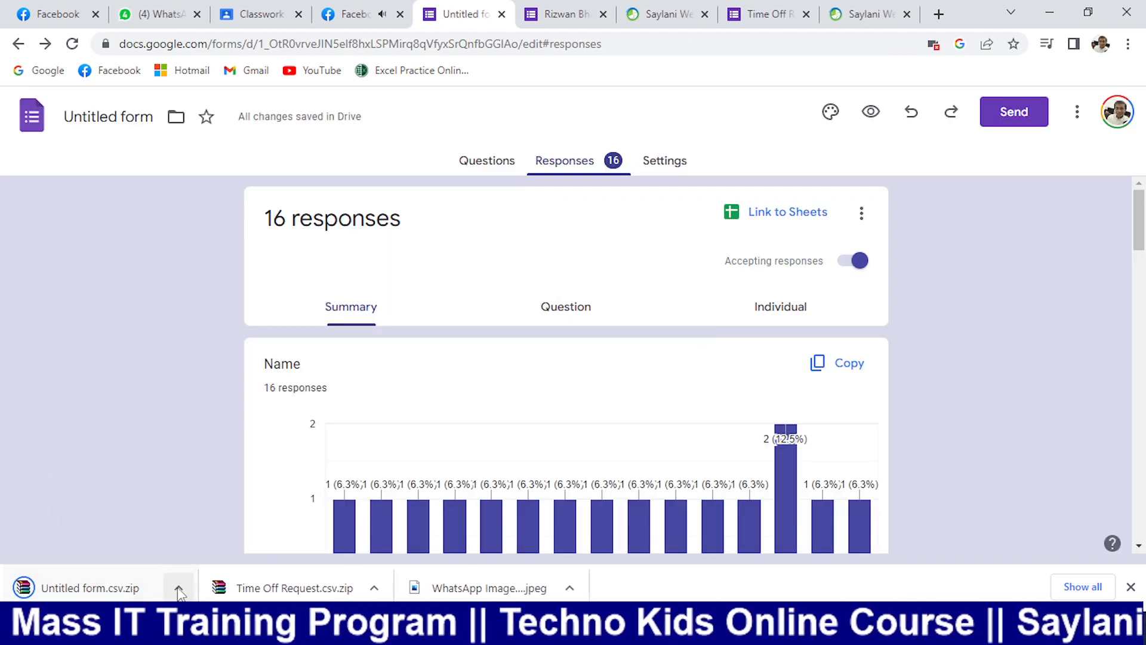
{"action": "left_click", "coordinate": [179, 589]}
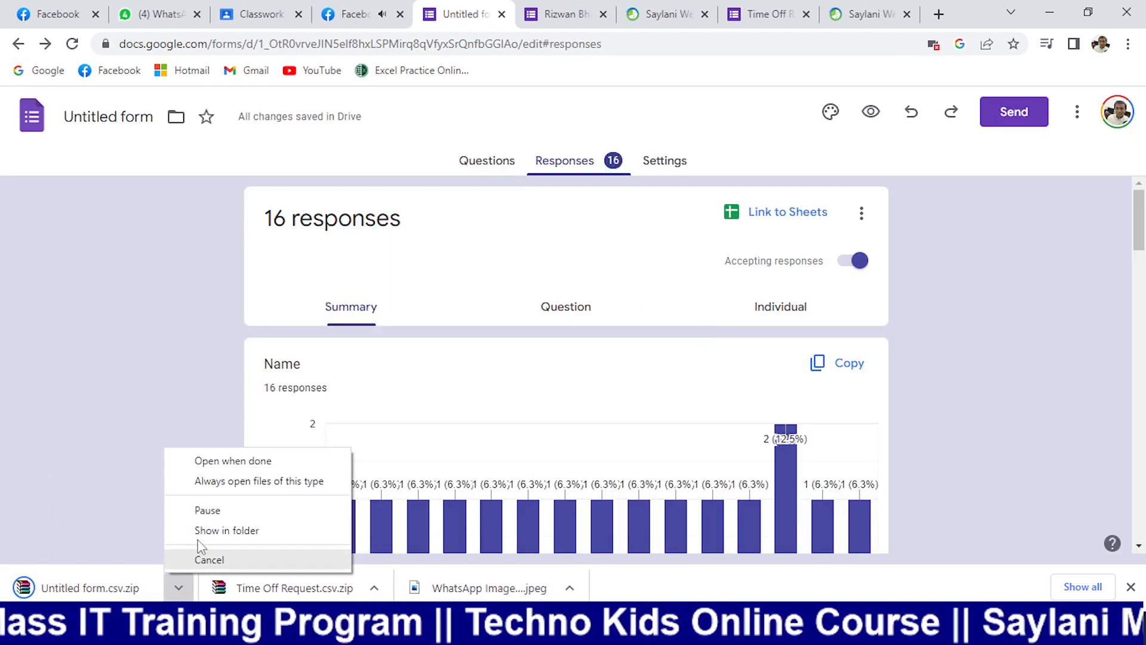
{"action": "left_click", "coordinate": [231, 530]}
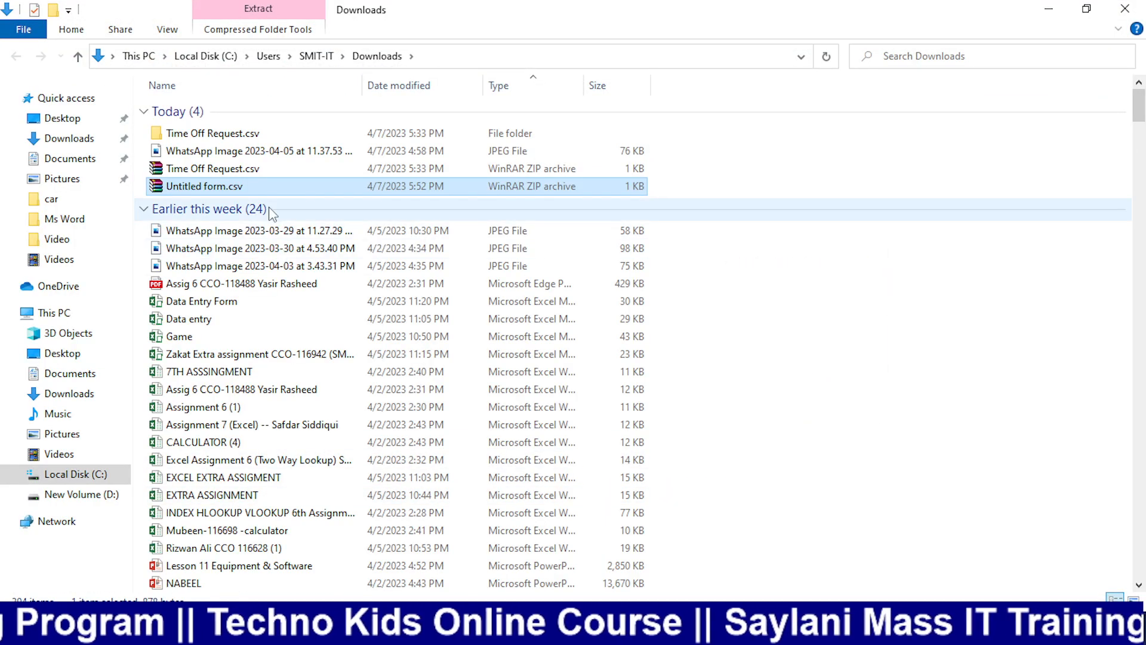
- Extract the Untitled form.csv archive in Downloads and open the extracted CSV file in Excel
{"action": "right_click", "coordinate": [266, 189]}
{"action": "left_click", "coordinate": [341, 297]}
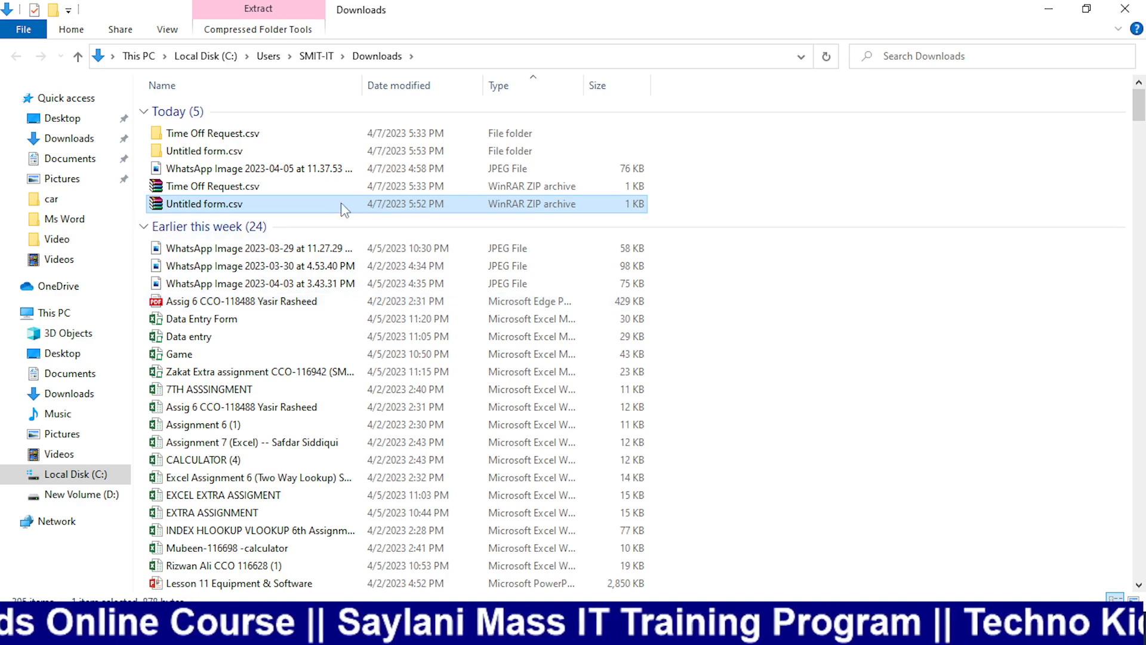
{"action": "double_click", "coordinate": [312, 151]}
{"action": "left_click", "coordinate": [203, 112]}
{"action": "double_click", "coordinate": [203, 112]}
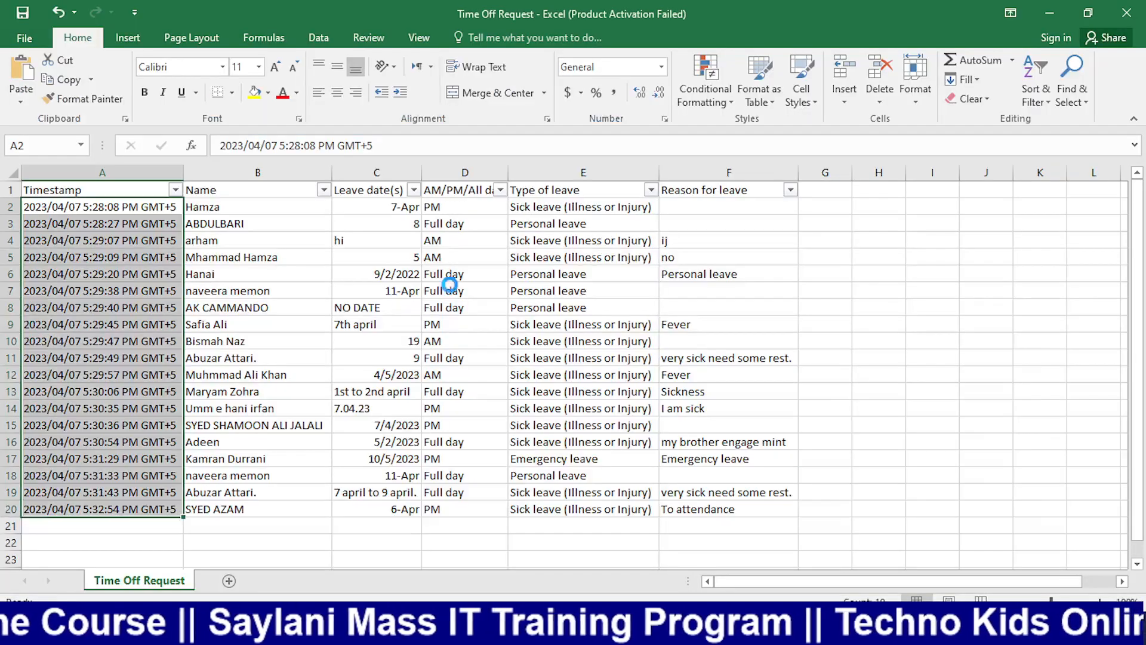
- Fit the widths of the Timestamp through Address columns to their contents and widen the Age column further
{"action": "double_click", "coordinate": [345, 173]}
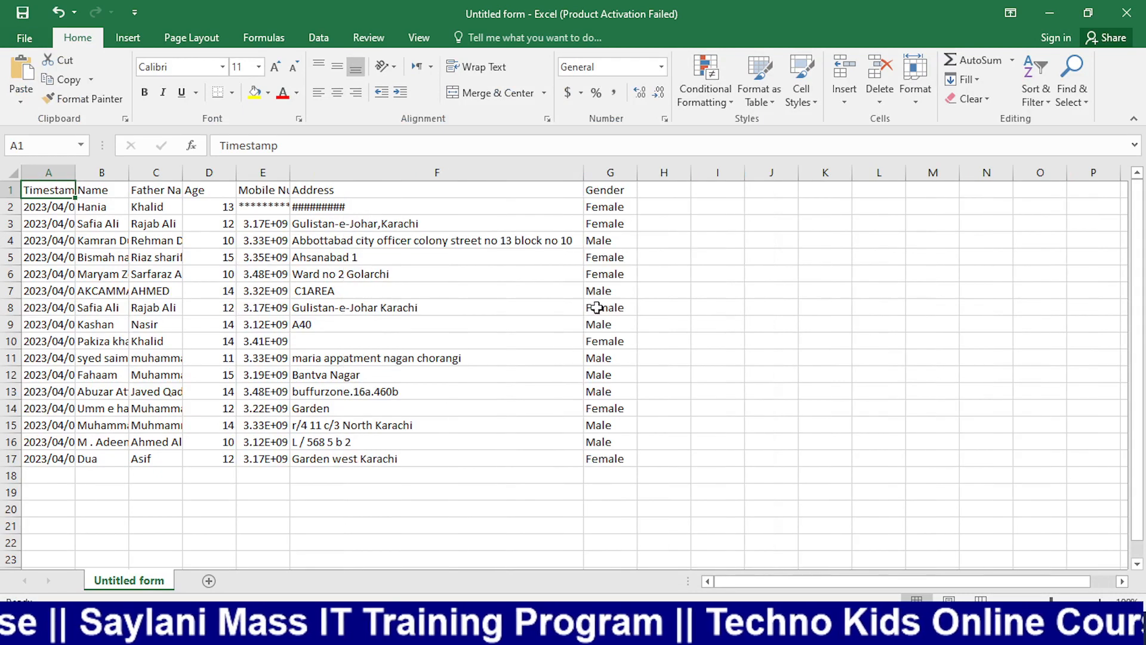
{"action": "left_click", "coordinate": [383, 206]}
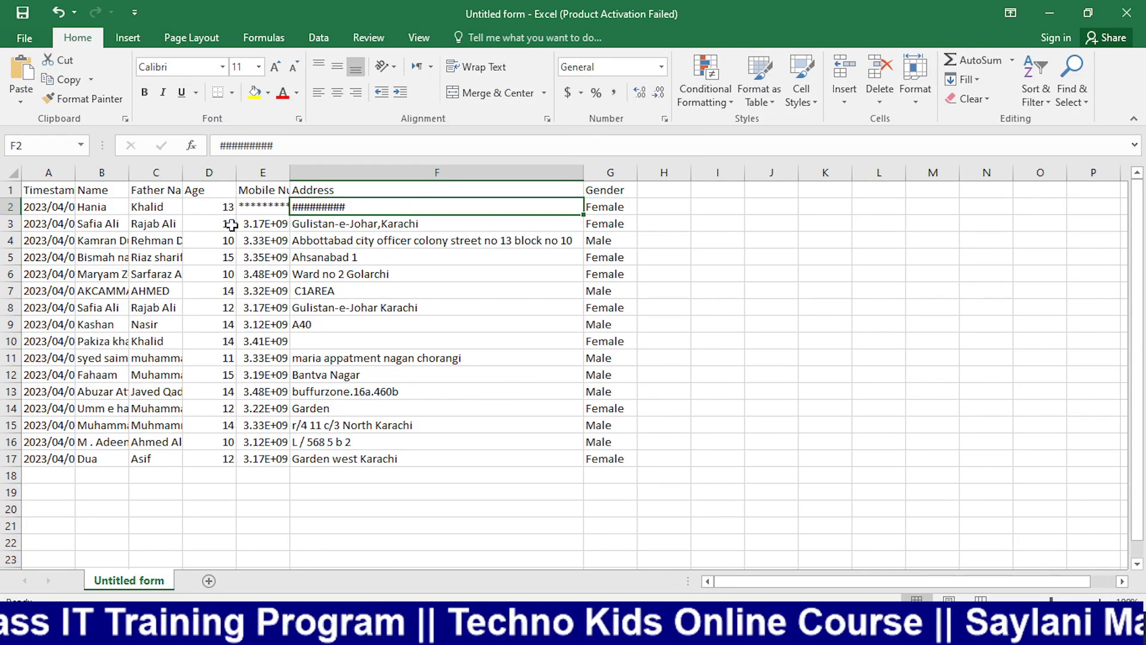
{"action": "double_click", "coordinate": [236, 173]}
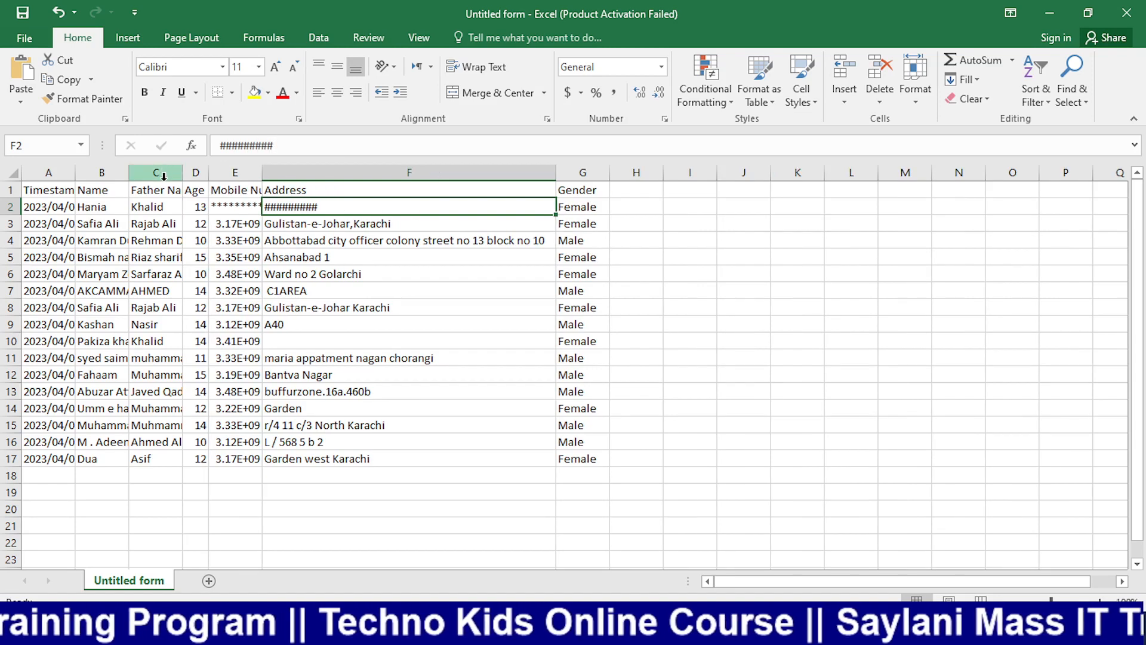
{"action": "left_click", "coordinate": [707, 291]}
{"action": "double_click", "coordinate": [261, 172]}
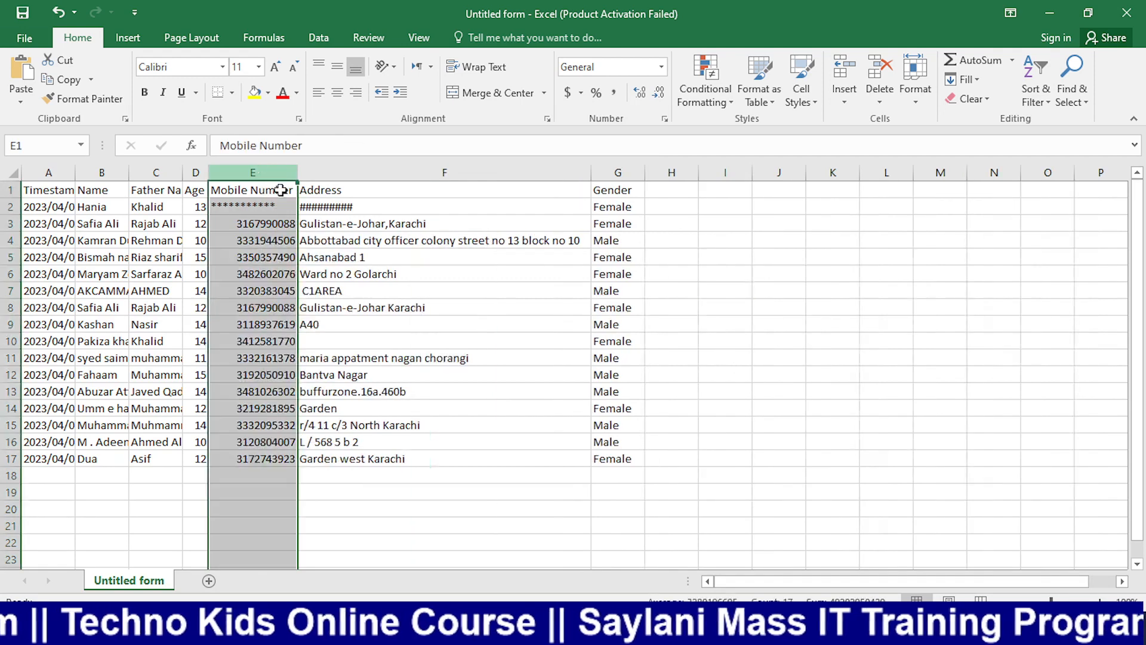
{"action": "left_click", "coordinate": [339, 308]}
{"action": "double_click", "coordinate": [183, 173]}
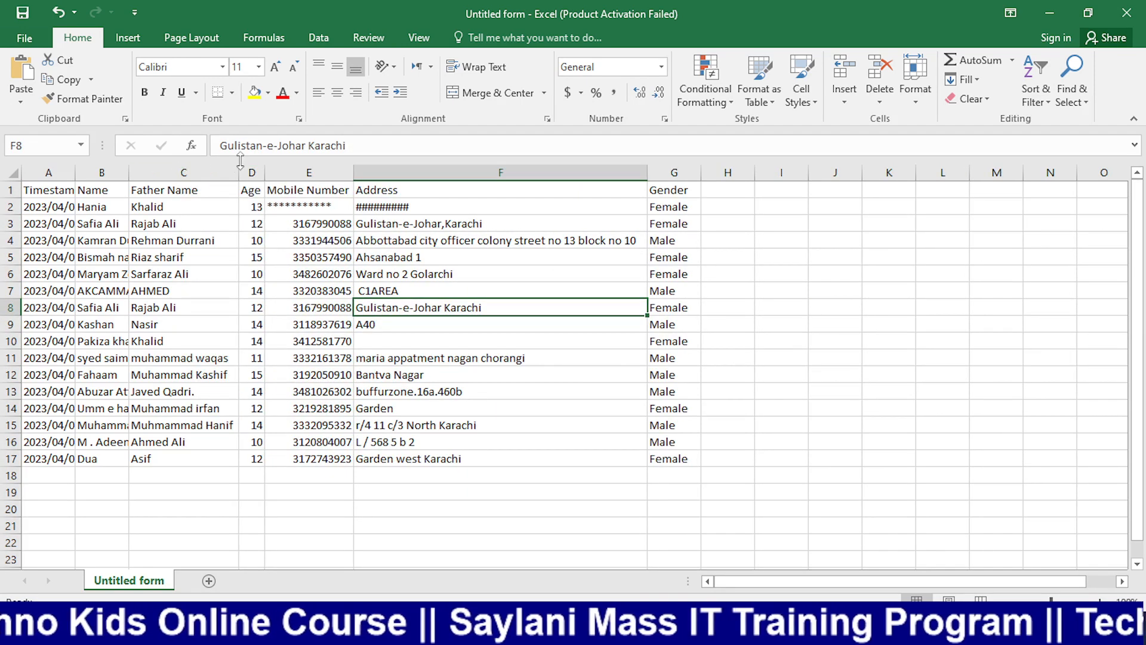
{"action": "double_click", "coordinate": [129, 173]}
{"action": "double_click", "coordinate": [74, 172]}
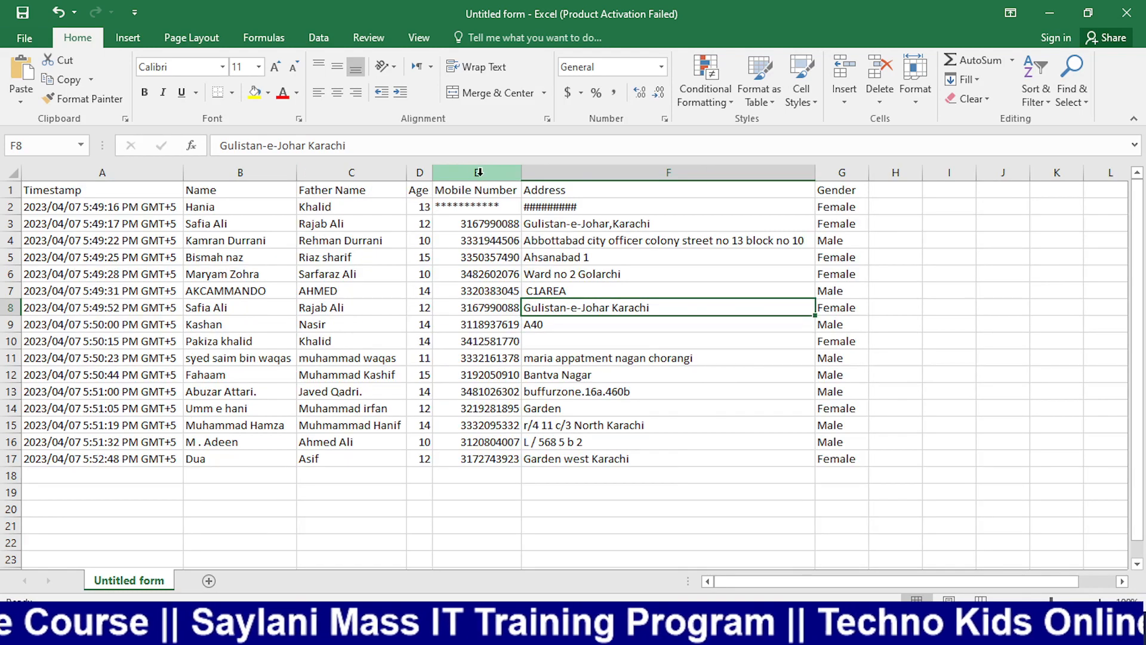
{"action": "left_click_drag", "start_coordinate": [434, 172], "coordinate": [495, 172]}
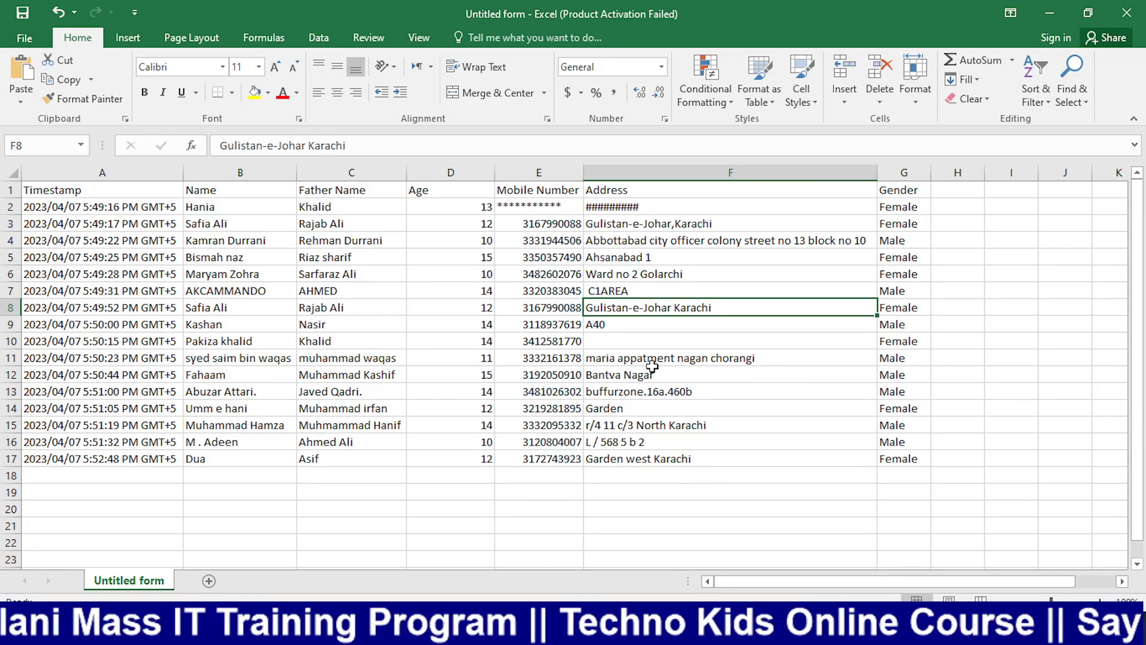
- Delete the Mobile Number column from the response sheet
{"action": "left_click_drag", "start_coordinate": [539, 173], "coordinate": [749, 169]}
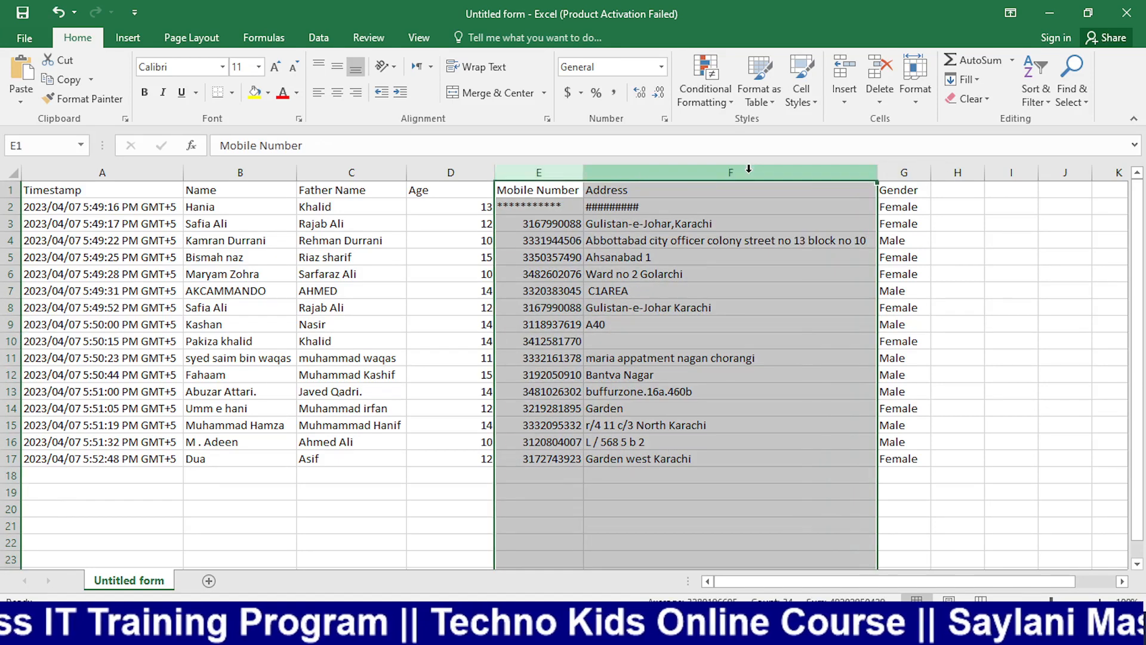
{"action": "right_click", "coordinate": [543, 172]}
{"action": "left_click", "coordinate": [714, 300]}
{"action": "right_click", "coordinate": [551, 171]}
{"action": "left_click", "coordinate": [689, 261]}
{"action": "left_click", "coordinate": [609, 243]}
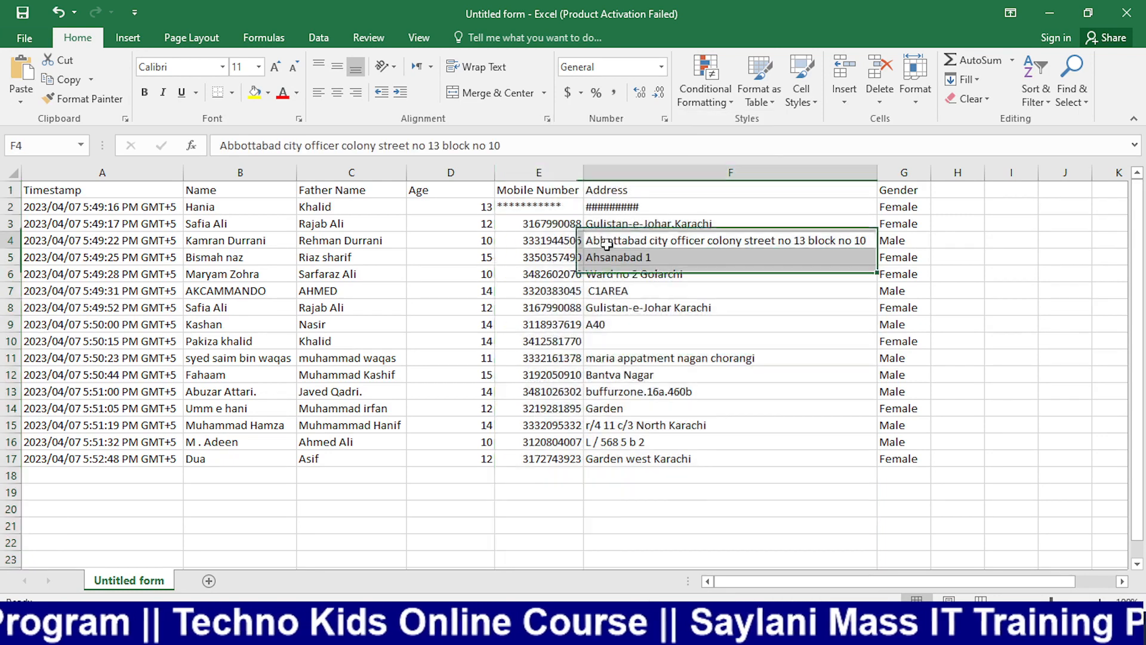
{"action": "right_click", "coordinate": [525, 172]}
{"action": "left_click", "coordinate": [562, 292]}
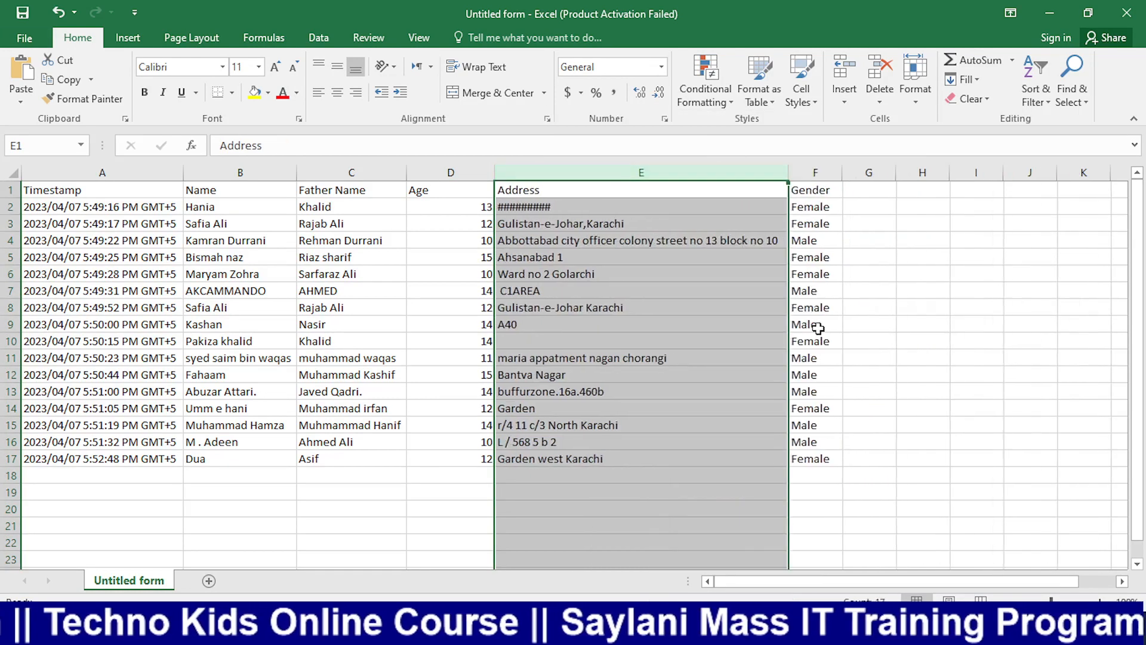
- Compare the repeated response entries in rows 3 and 8 across the Name to Gender columns
{"action": "left_click", "coordinate": [818, 328]}
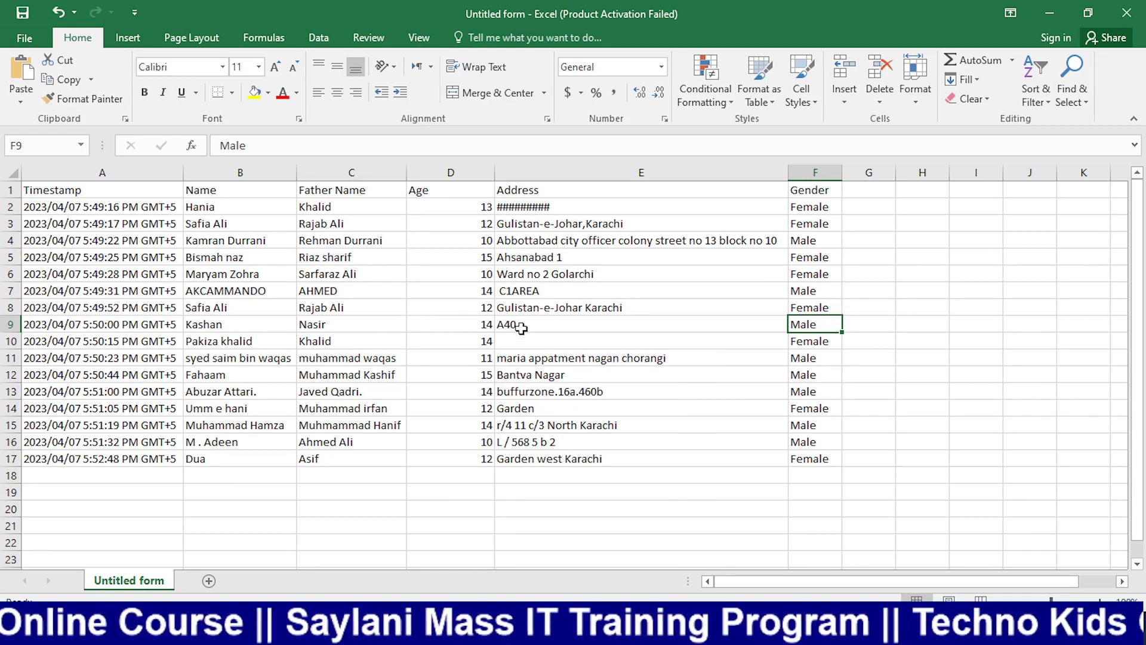
{"action": "left_click_drag", "start_coordinate": [518, 320], "coordinate": [313, 313]}
{"action": "left_click", "coordinate": [303, 353]}
{"action": "left_click_drag", "start_coordinate": [188, 305], "coordinate": [818, 308]}
{"action": "left_click_drag", "start_coordinate": [830, 228], "coordinate": [206, 224]}
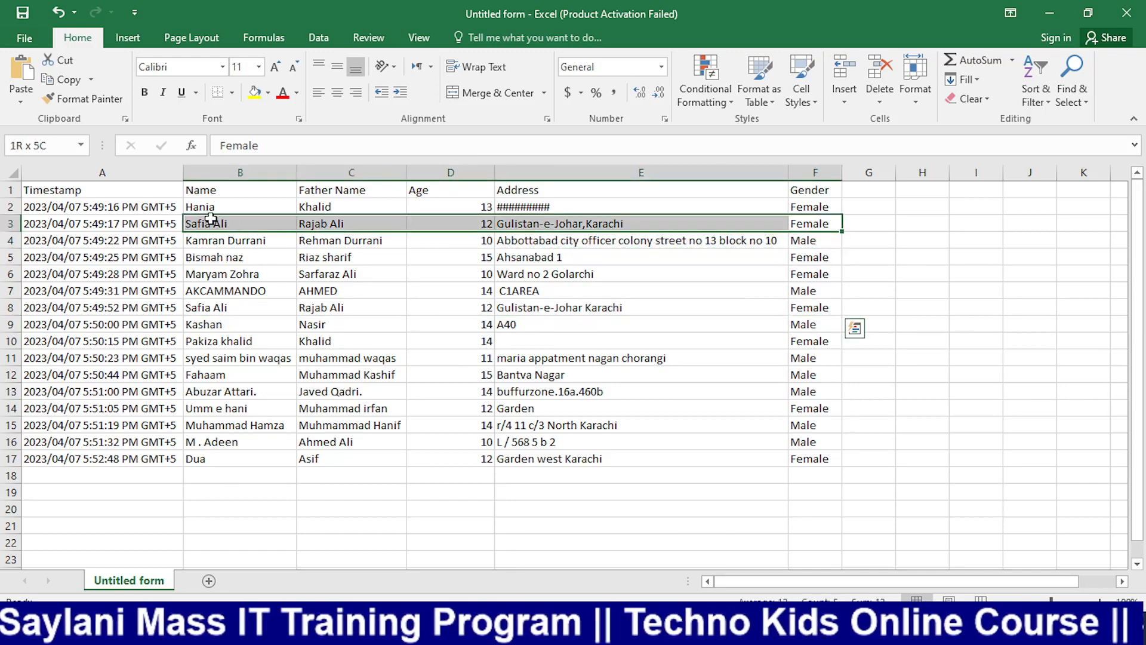
{"action": "left_click", "coordinate": [273, 382]}
- Highlight duplicate values in the Name column with Light Red Fill with Dark Red Text
{"action": "left_click", "coordinate": [251, 171]}
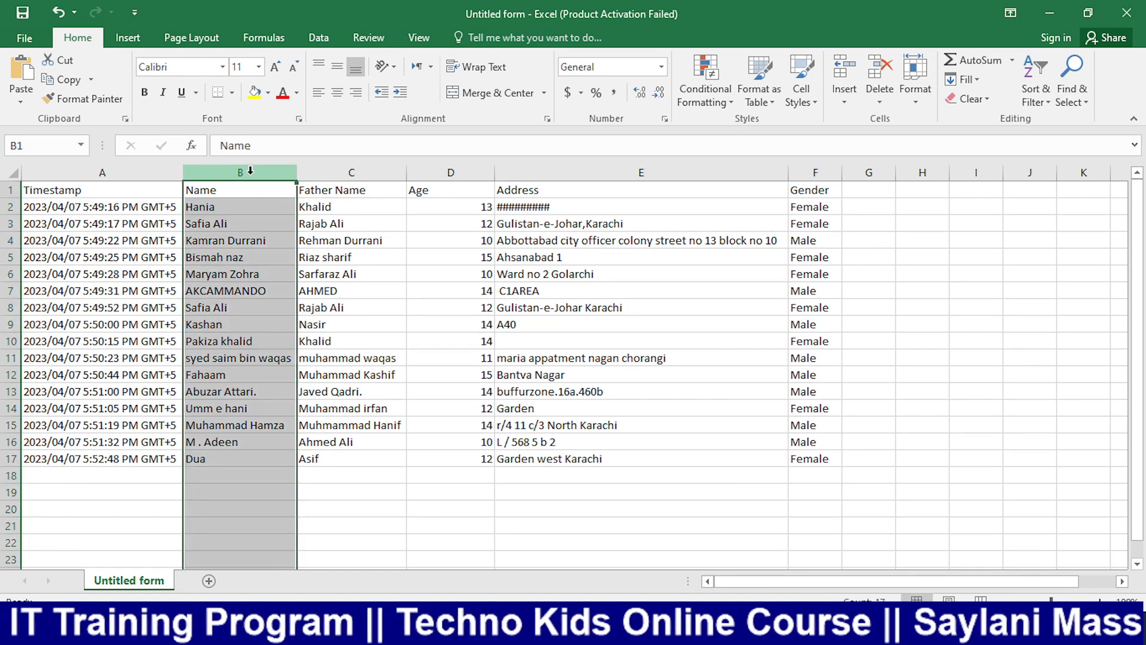
{"action": "left_click", "coordinate": [713, 89]}
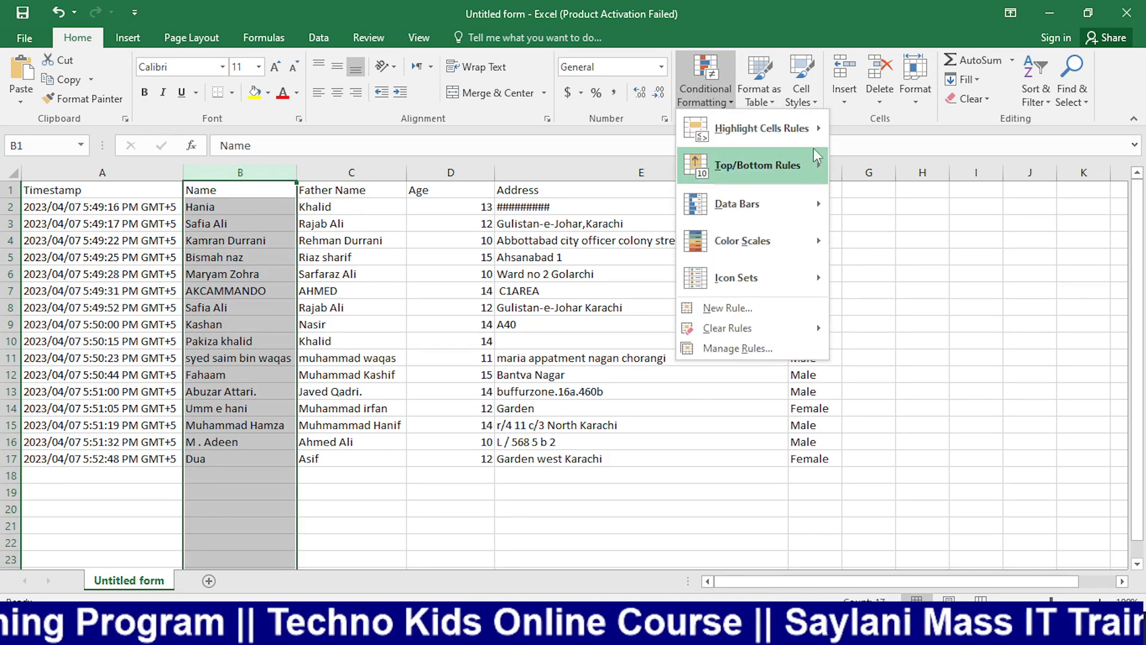
{"action": "mouse_move", "coordinate": [776, 128]}
{"action": "left_click", "coordinate": [884, 352]}
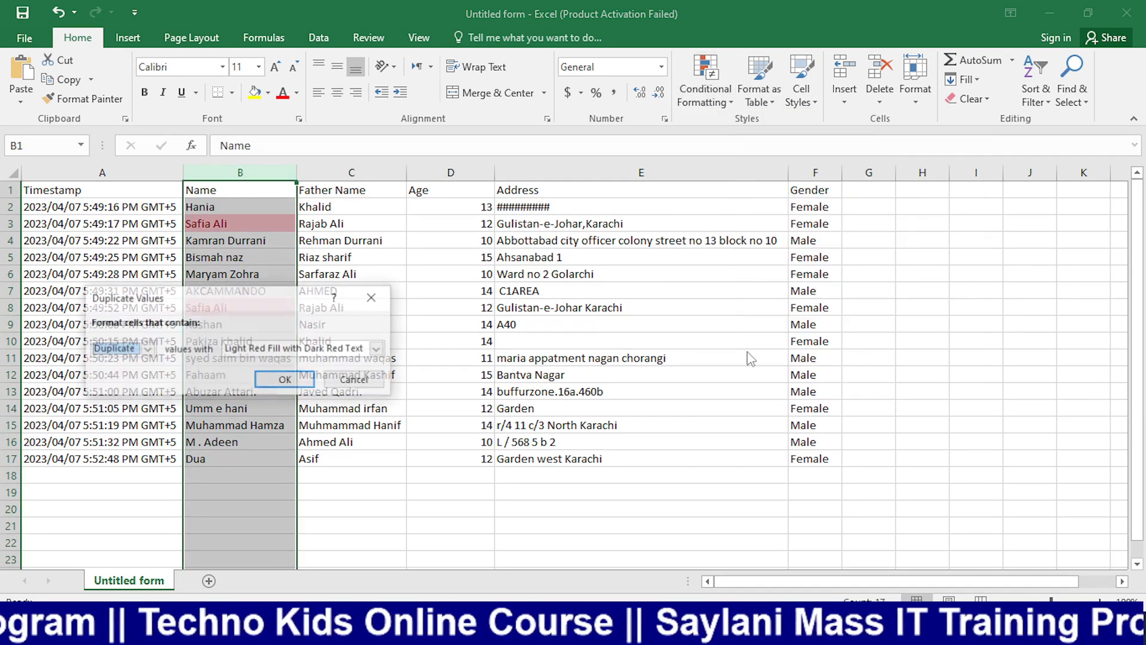
{"action": "left_click", "coordinate": [284, 379]}
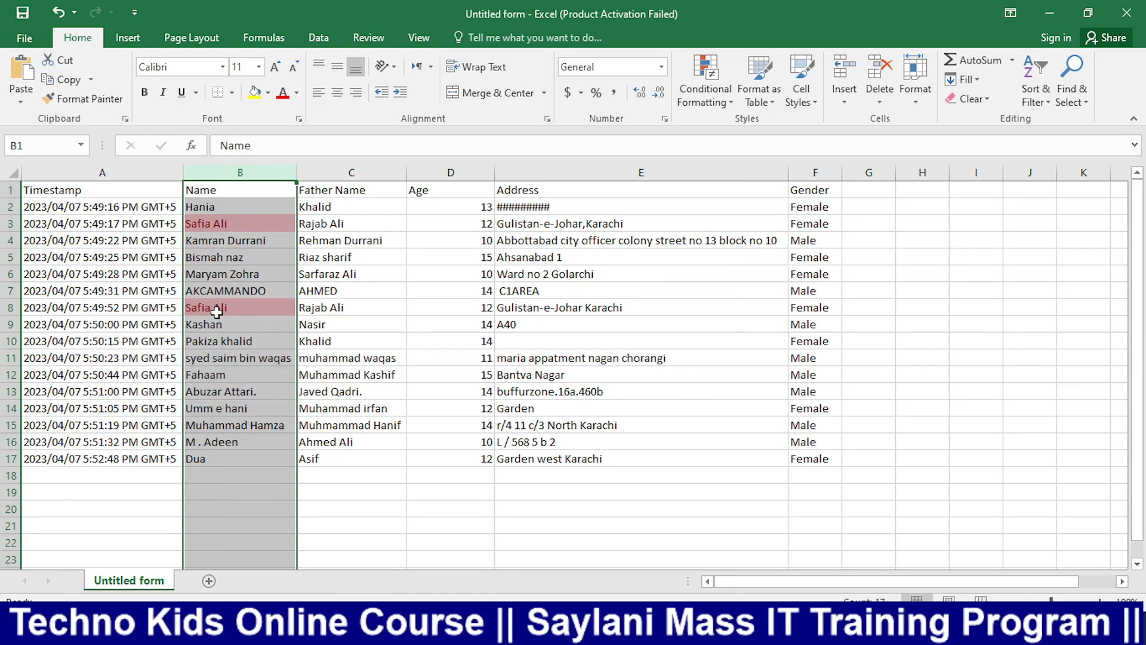
- Add a filter to the Name column and show only the cells with the light red fill
{"action": "key", "text": "ctrl+shift+l"}
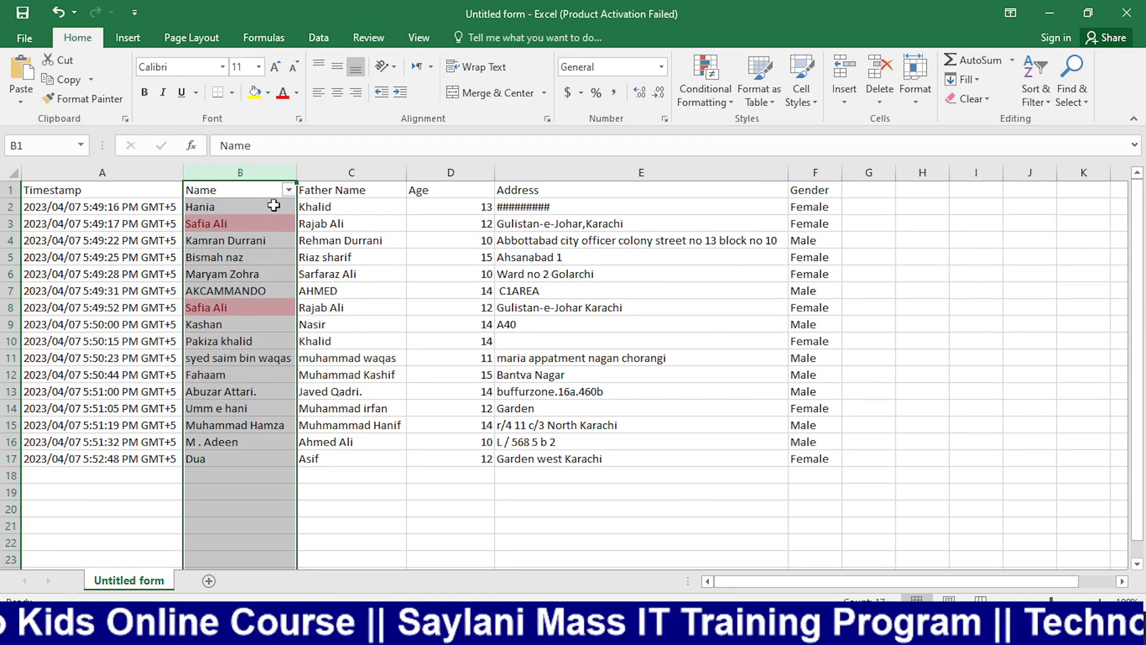
{"action": "left_click", "coordinate": [288, 190]}
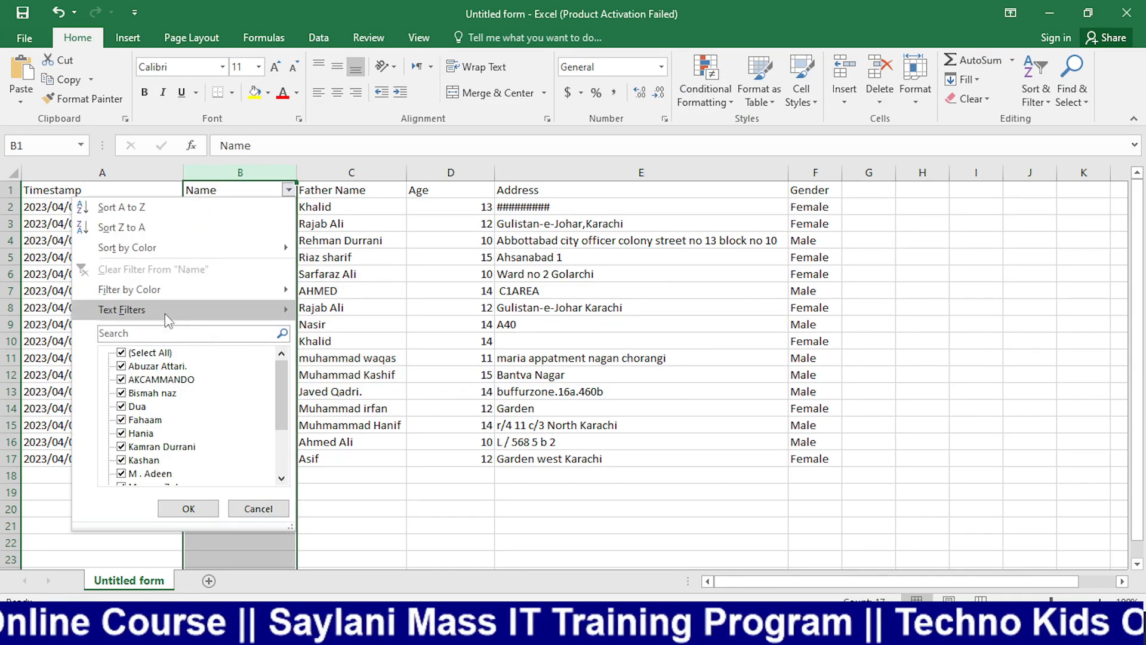
{"action": "mouse_move", "coordinate": [172, 299]}
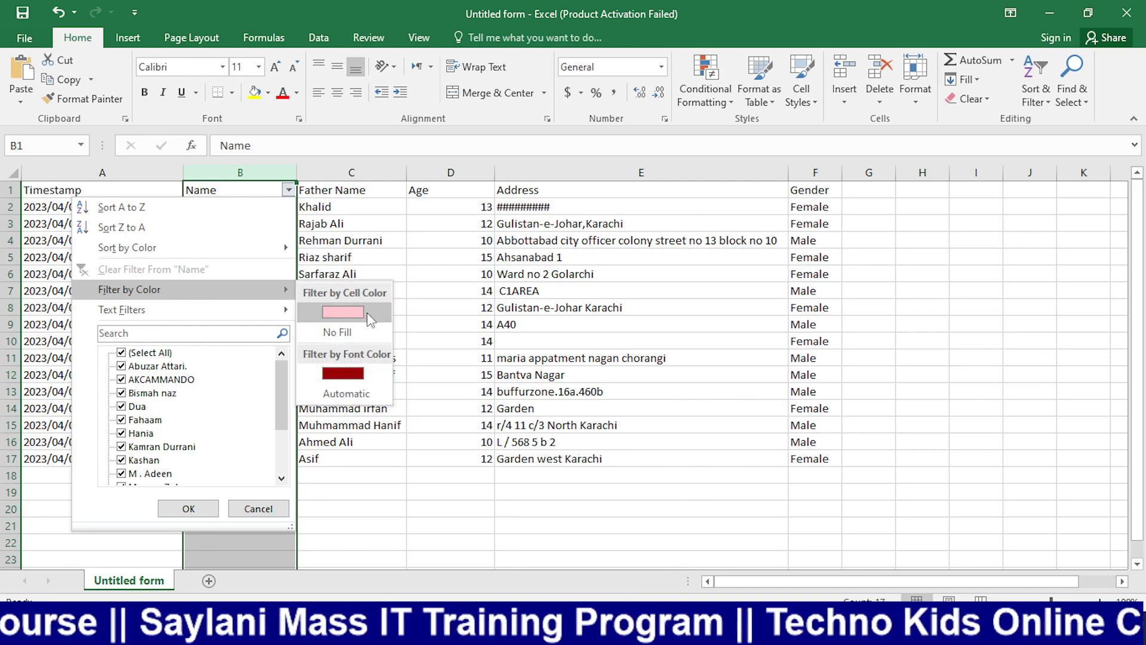
{"action": "left_click", "coordinate": [343, 312]}
{"action": "left_click", "coordinate": [558, 325]}
- Clear the contents of the second duplicate entry in row 8 and remove the color filter from the Name column
{"action": "left_click", "coordinate": [10, 223]}
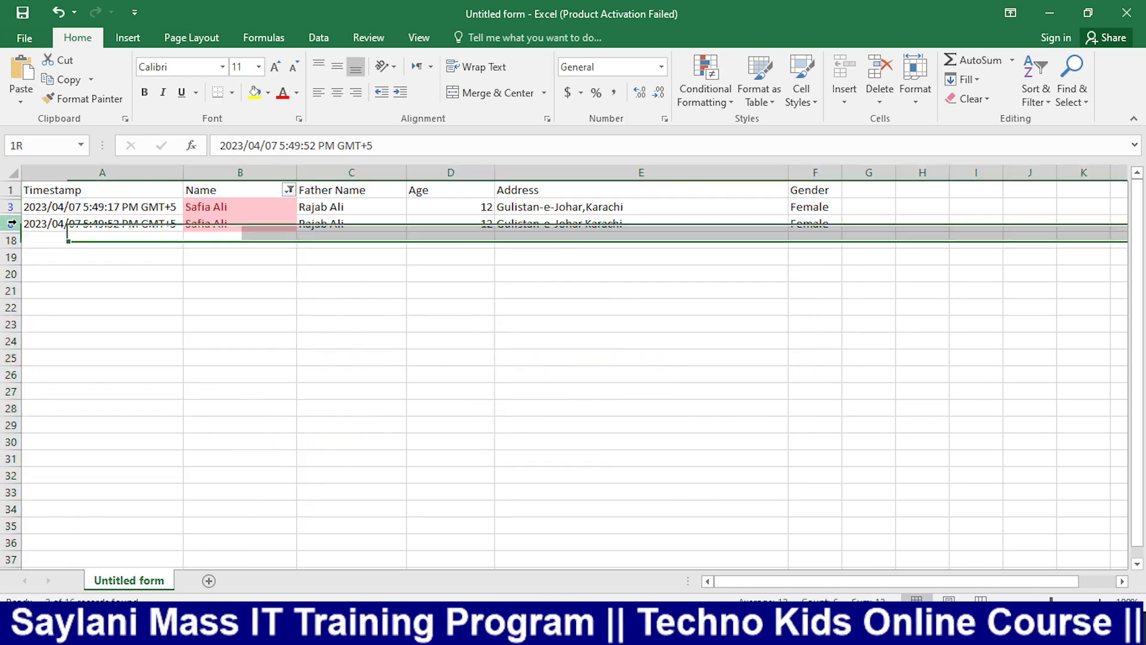
{"action": "key", "text": "Delete"}
{"action": "left_click", "coordinate": [450, 341]}
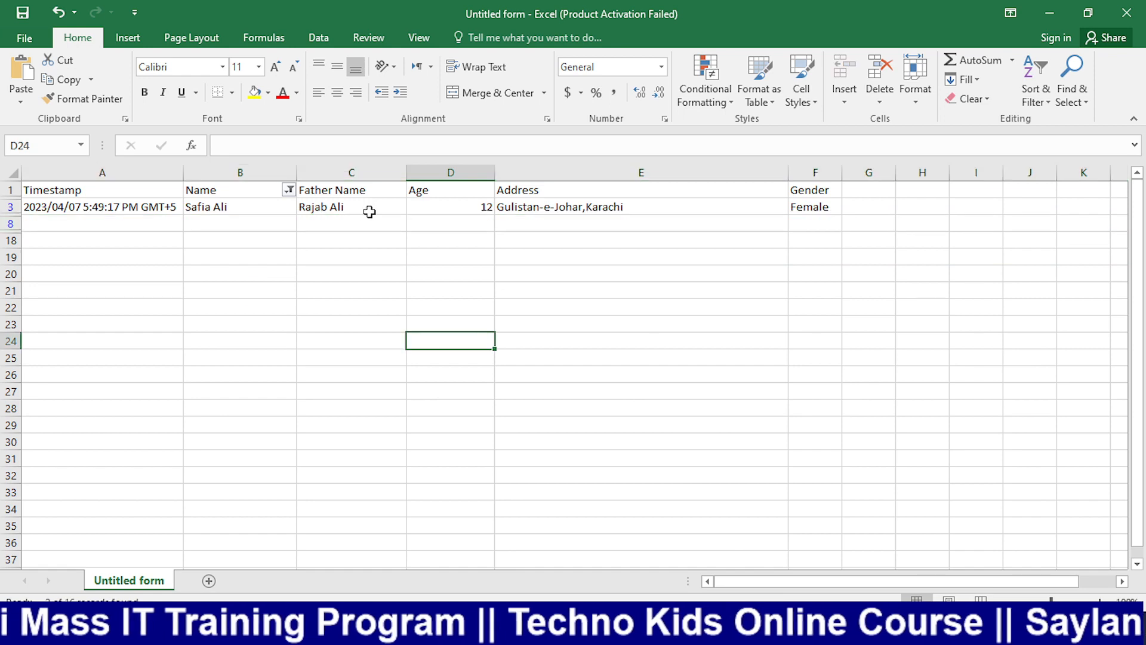
{"action": "left_click", "coordinate": [289, 190]}
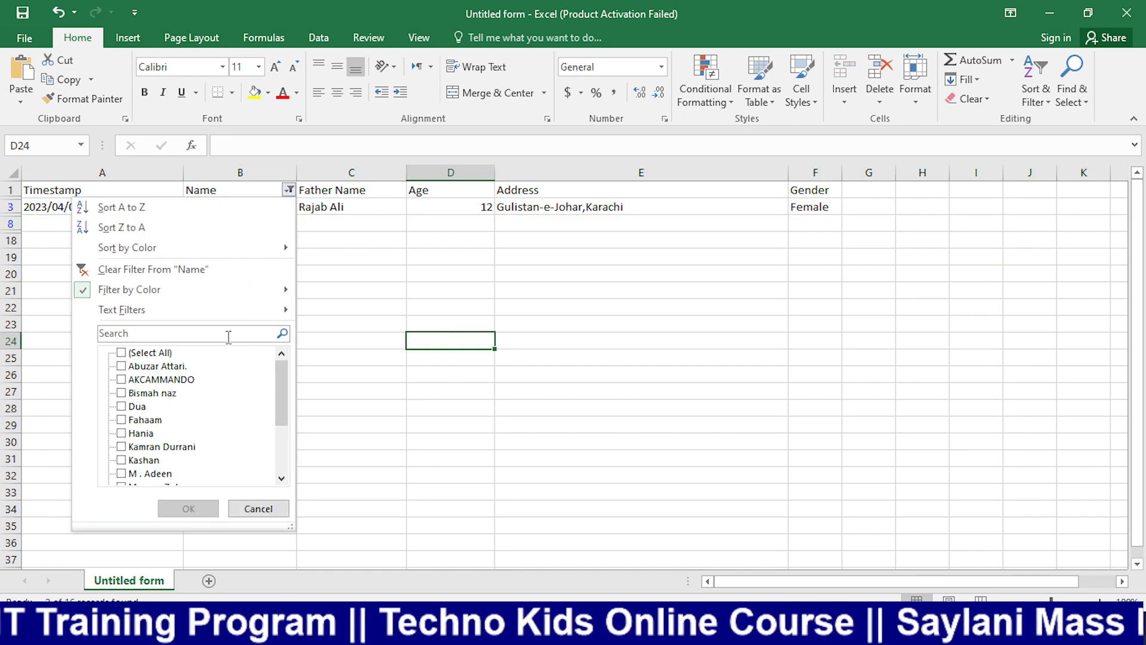
{"action": "left_click", "coordinate": [89, 270]}
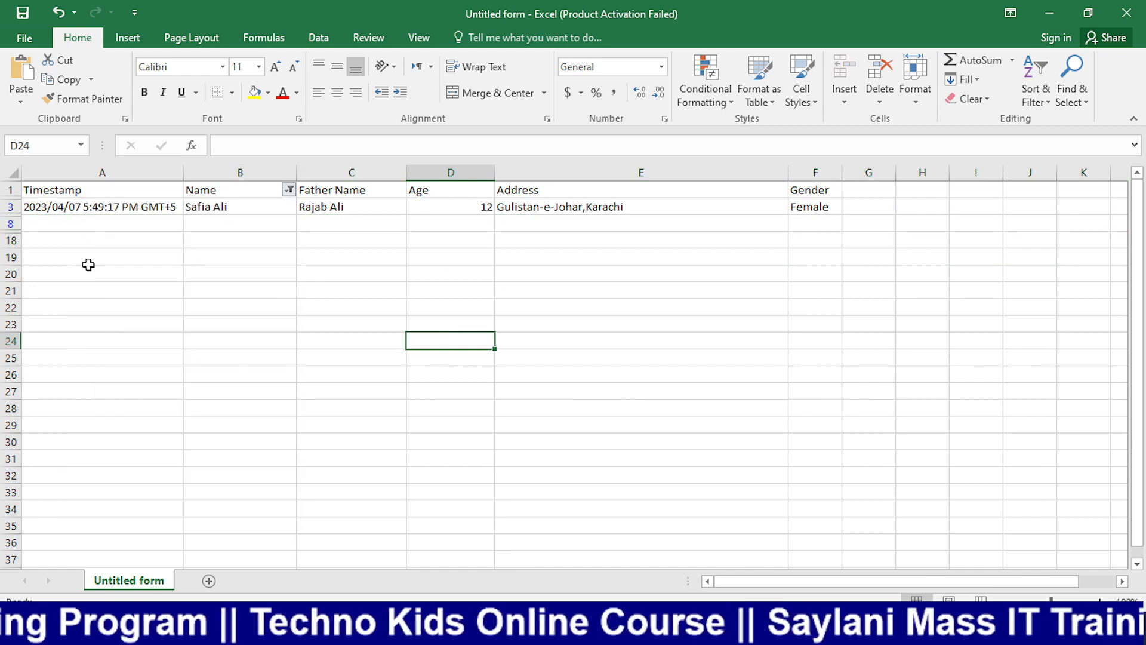
{"action": "scroll", "coordinate": [405, 365], "scroll_direction": "down", "scroll_amount": 6}
{"action": "scroll", "coordinate": [405, 365], "scroll_direction": "up", "scroll_amount": 4}
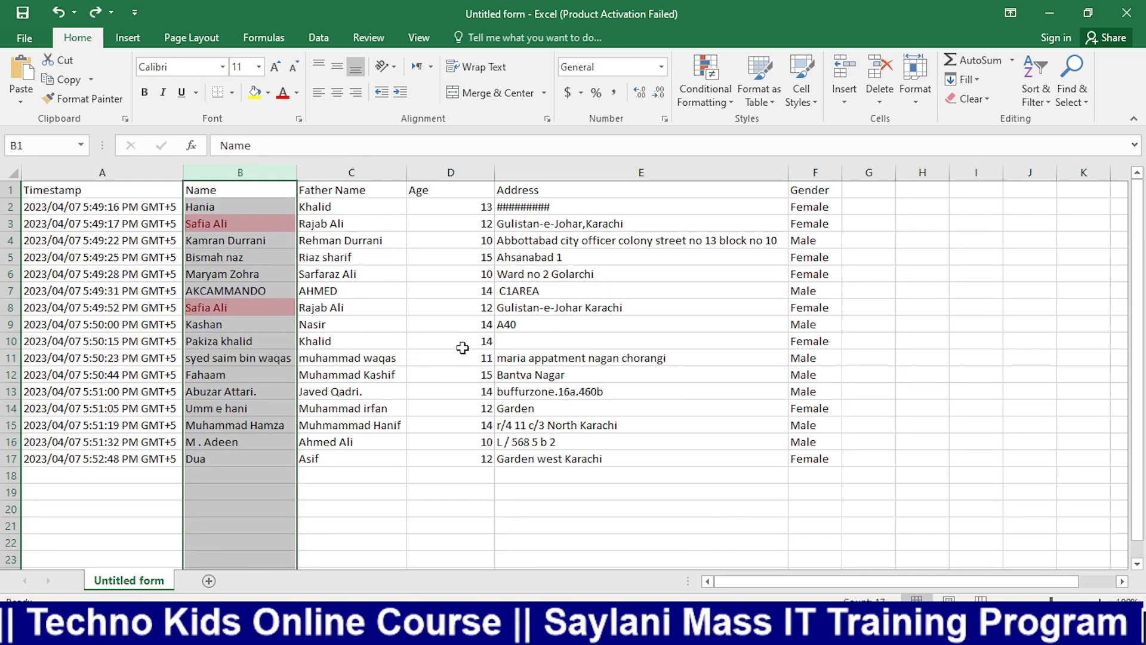
- Undo the row clearing, the filter and the duplicate highlighting in the Name column
{"action": "left_click", "coordinate": [463, 348]}
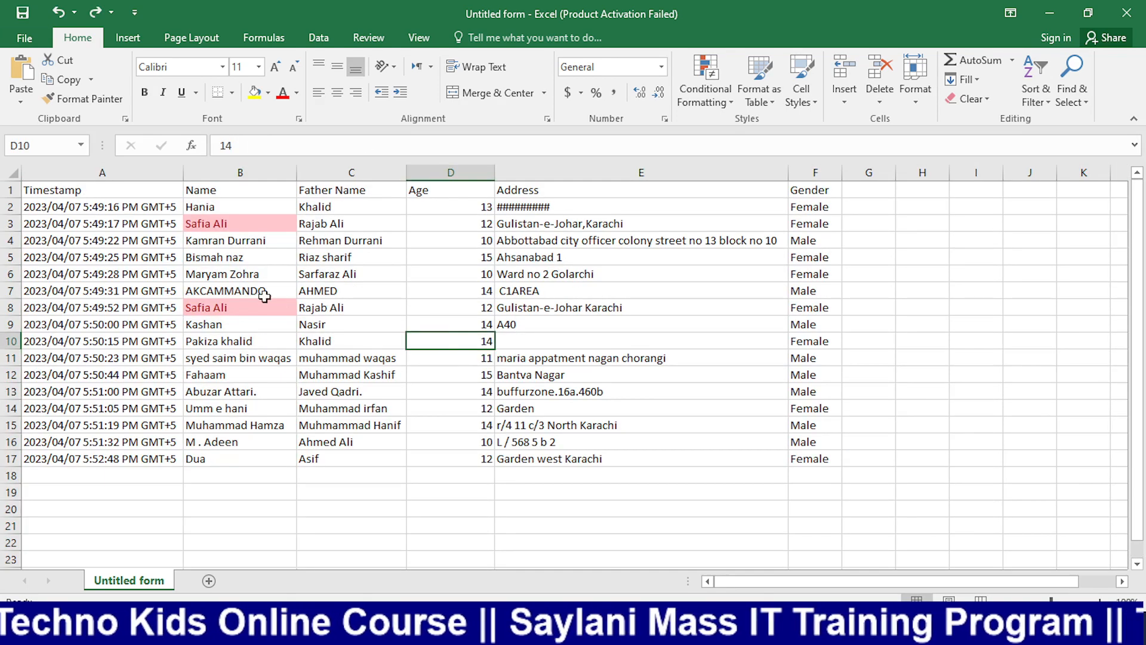
{"action": "key", "text": "ctrl+z"}
{"action": "left_click", "coordinate": [232, 224]}
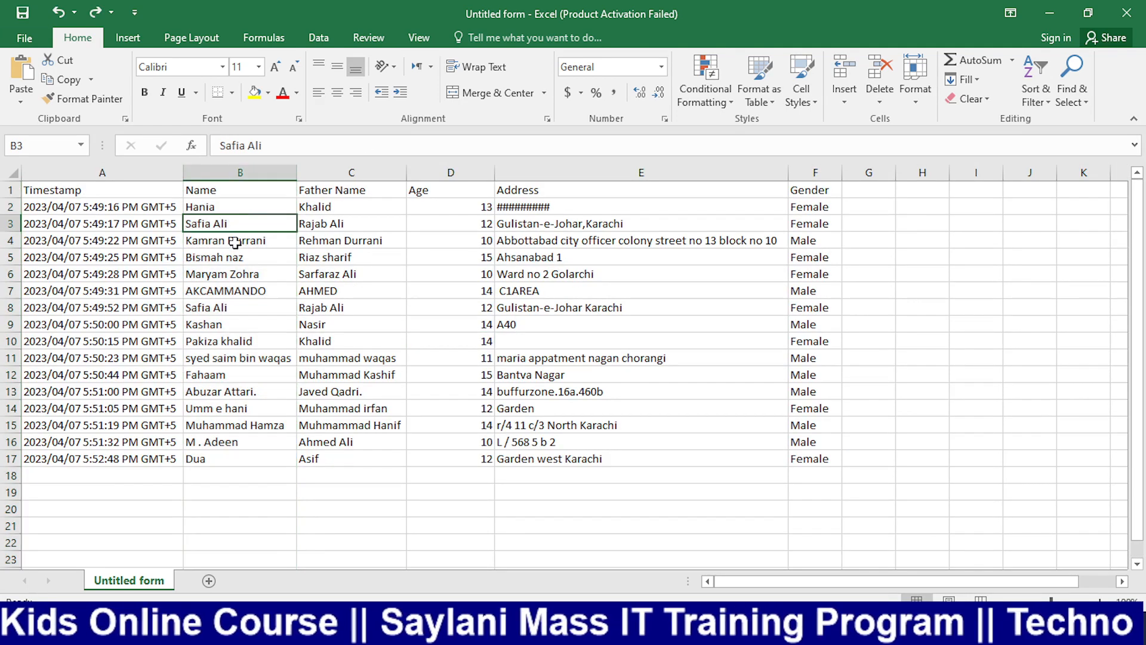
- Convert the response data in A1:F17 into a table with headers
{"action": "left_click", "coordinate": [256, 340]}
{"action": "left_click", "coordinate": [253, 288]}
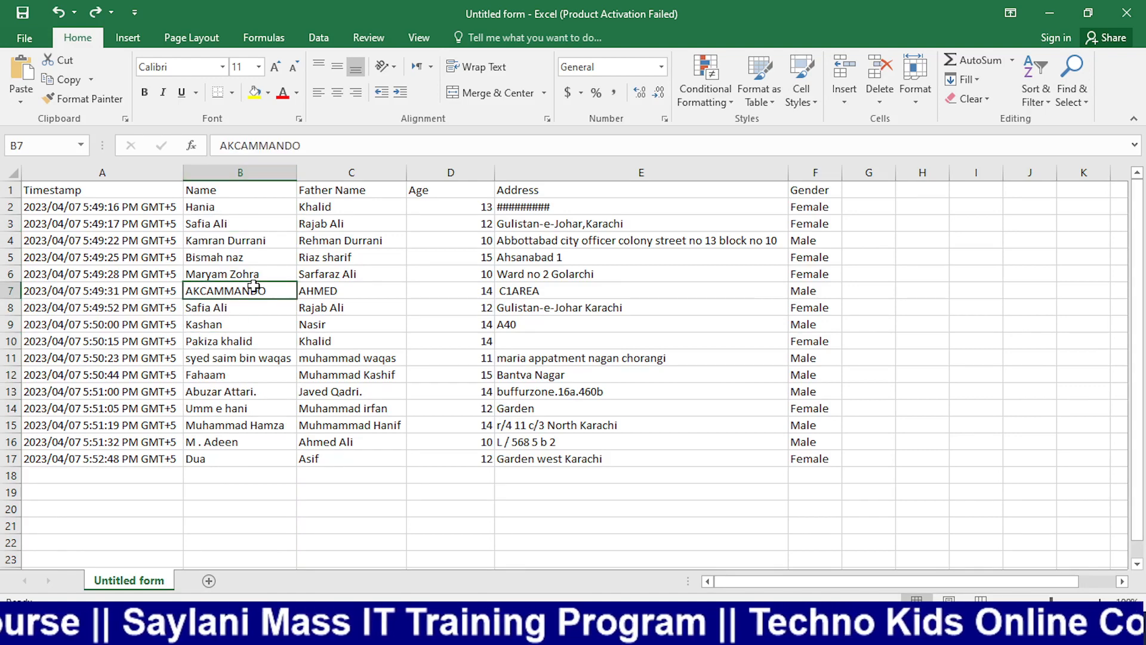
{"action": "key", "text": "ctrl+t"}
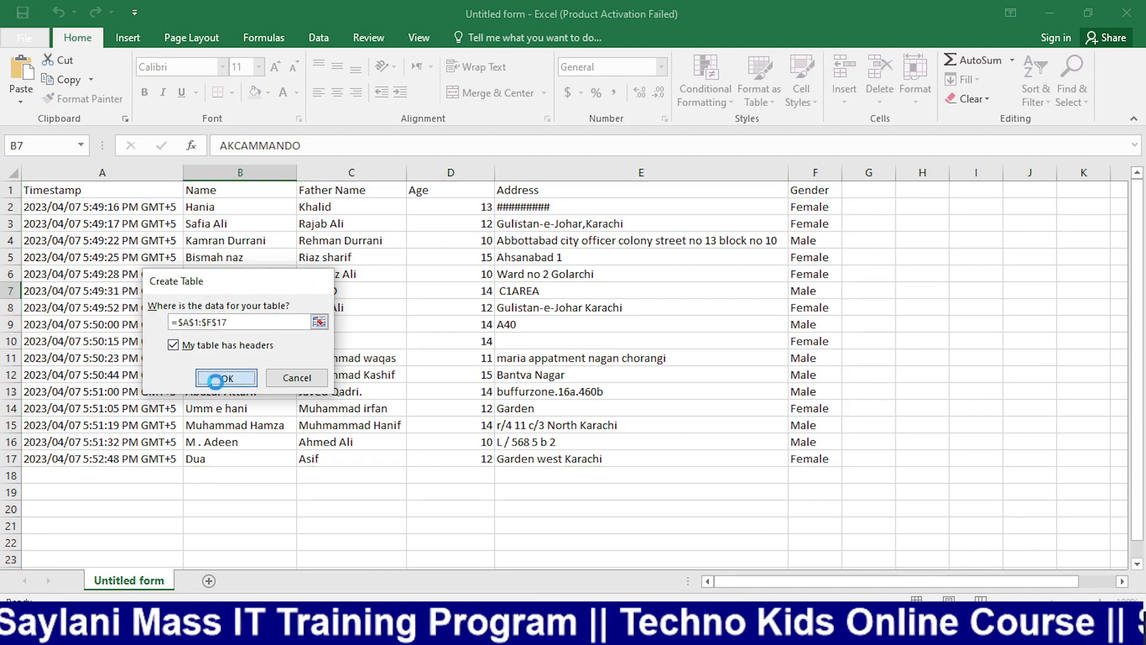
{"action": "left_click", "coordinate": [226, 378]}
- Remove duplicate rows from the table, comparing only the Name column
{"action": "left_click", "coordinate": [133, 84]}
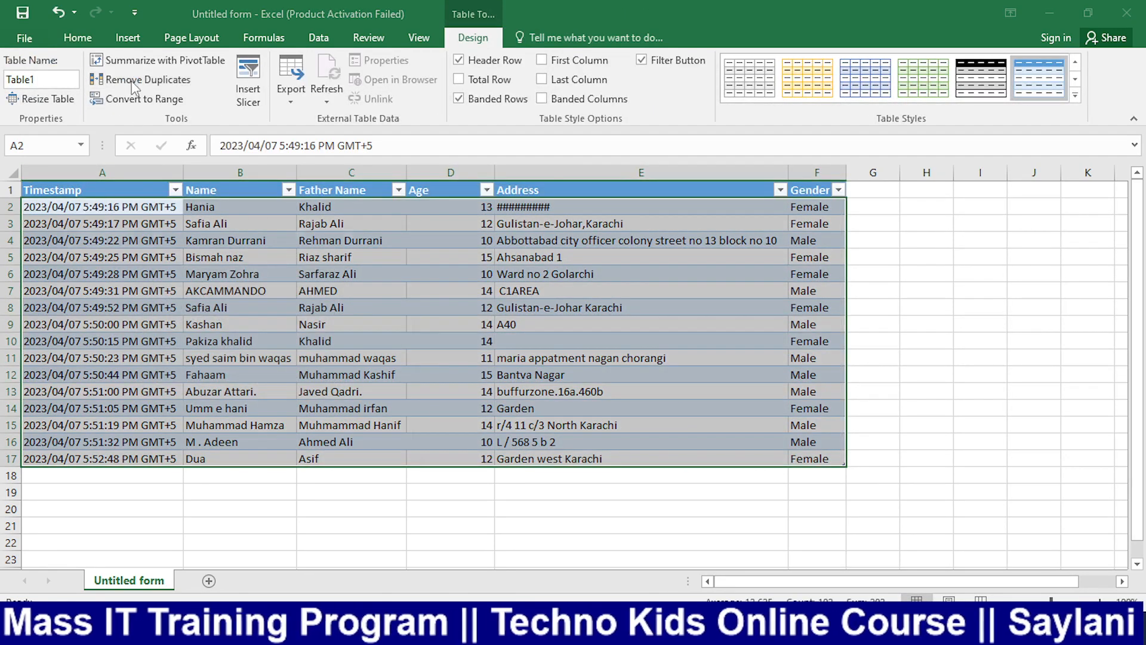
{"action": "left_click_drag", "start_coordinate": [228, 234], "coordinate": [715, 242]}
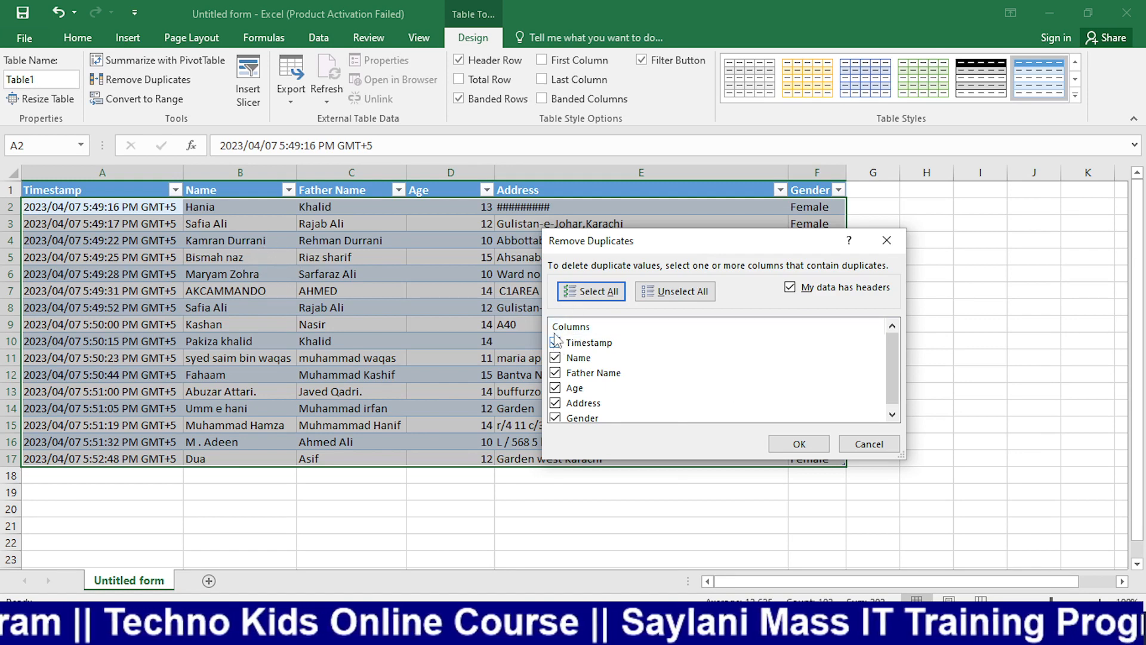
{"action": "key", "text": "alt+u"}
{"action": "left_click", "coordinate": [555, 358]}
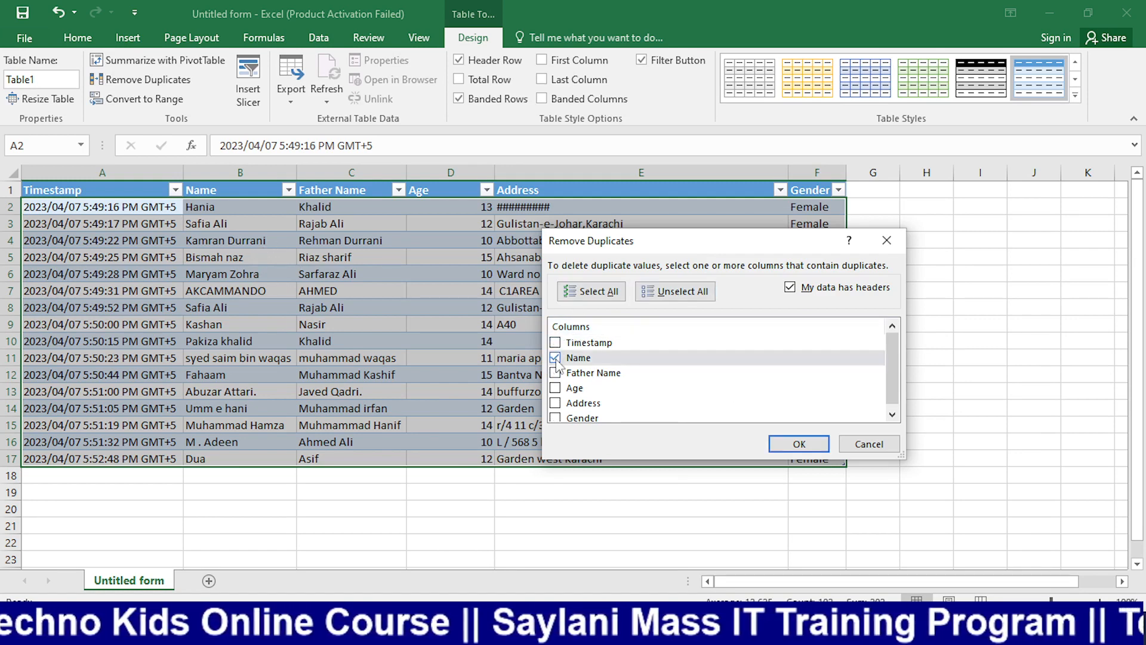
{"action": "left_click", "coordinate": [797, 445]}
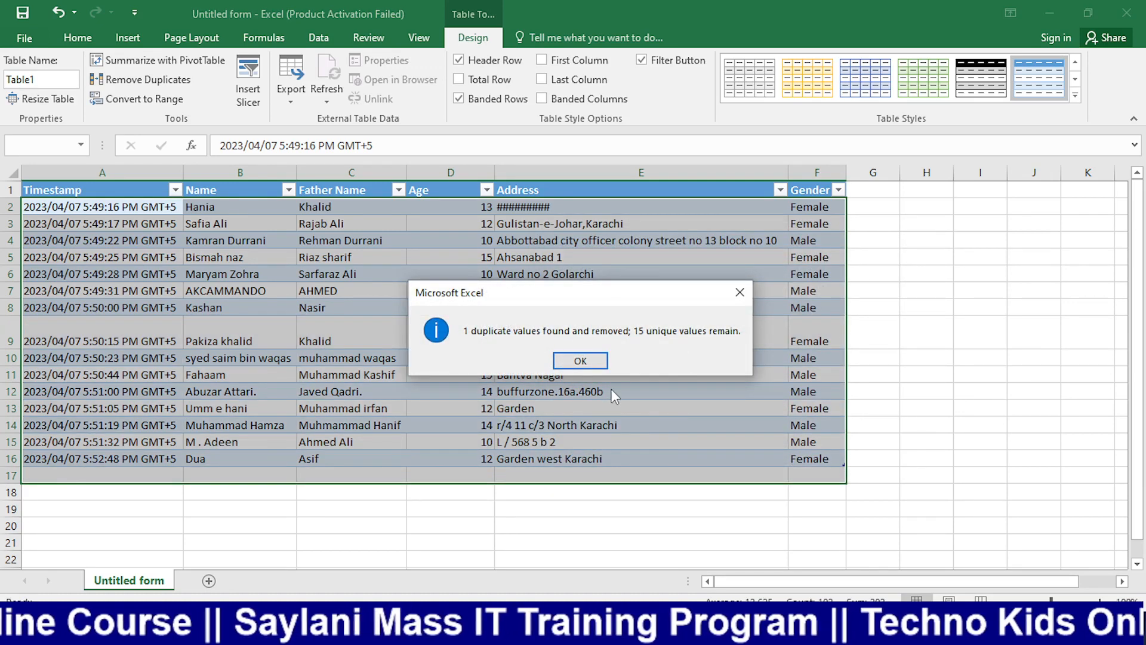
{"action": "left_click", "coordinate": [580, 361]}
{"action": "left_click", "coordinate": [455, 441]}
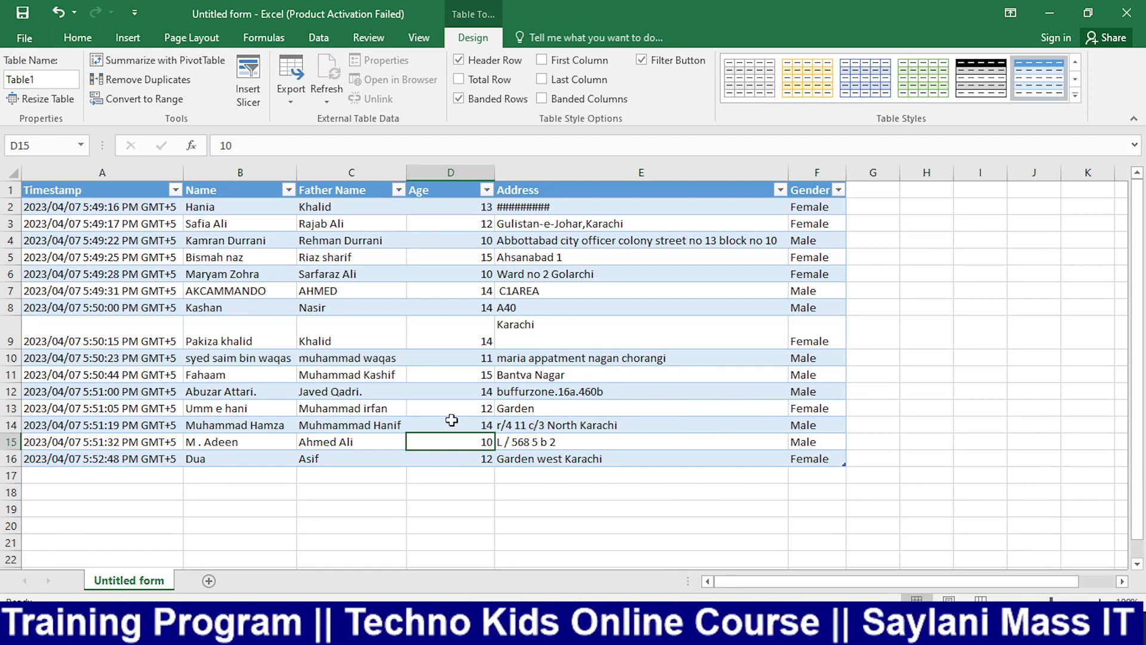
- Switch to OBS and activate the Camera scene
{"action": "key", "text": "alt+Tab"}
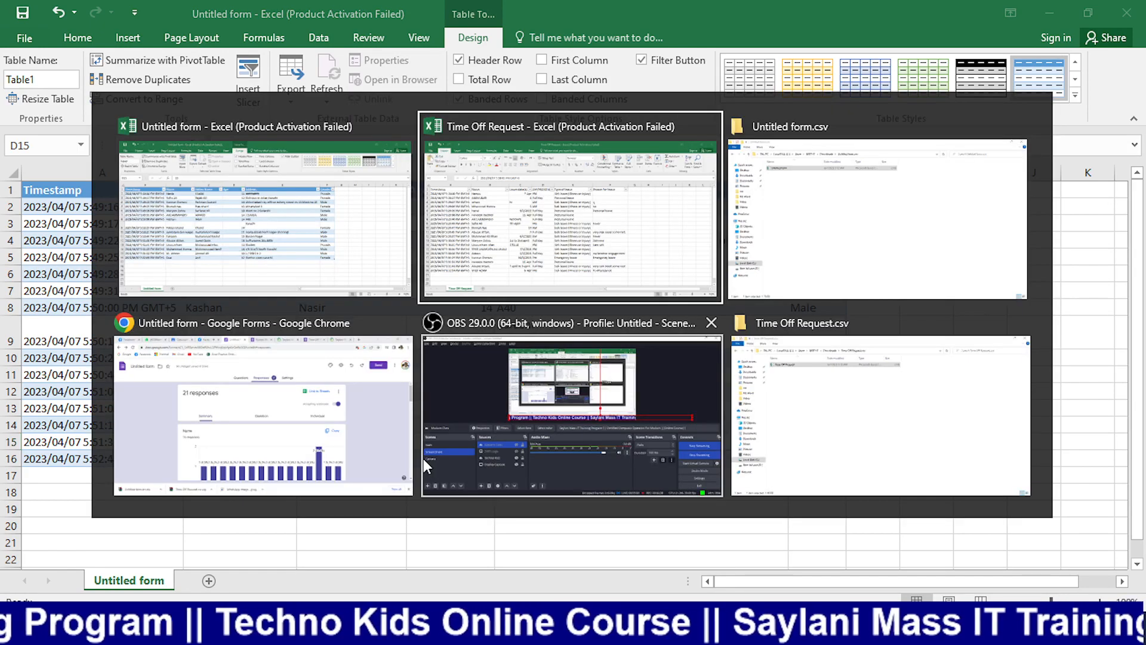
{"action": "left_click", "coordinate": [425, 460]}
{"action": "left_click", "coordinate": [27, 472]}
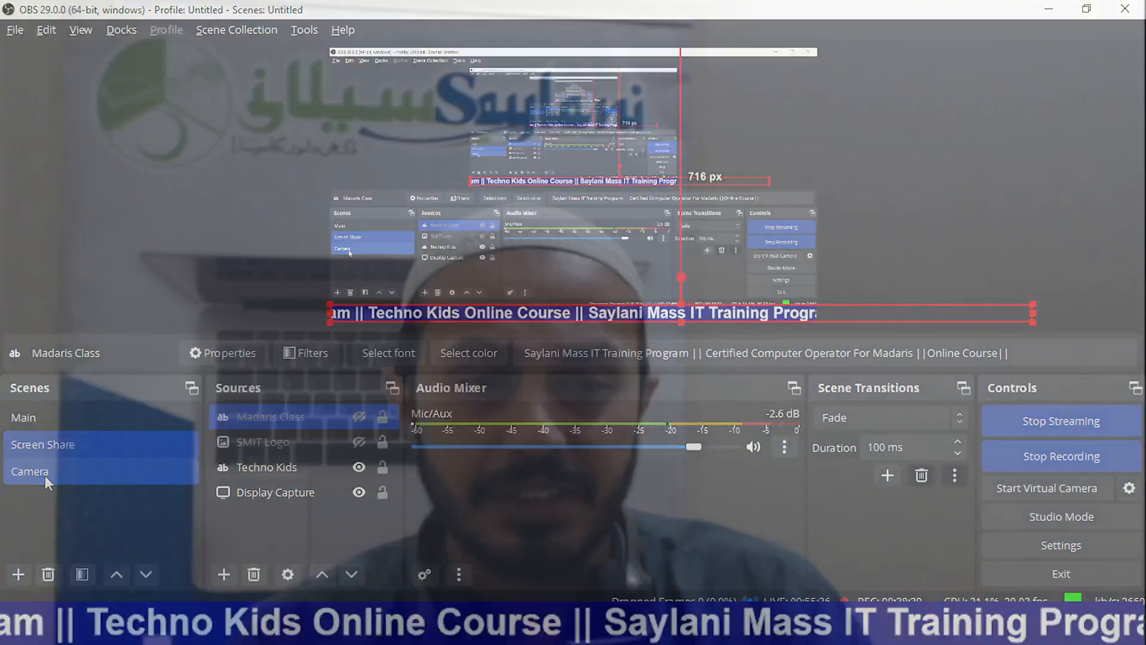
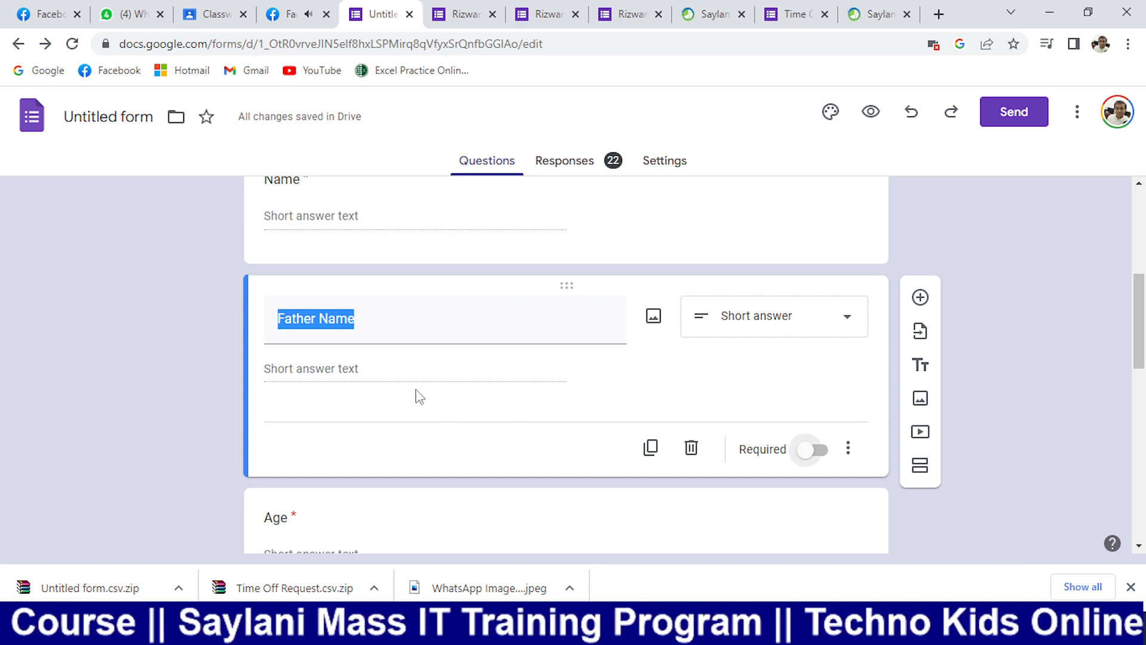
- Open the form's Age question for editing and review the available question types, leaving it as Short answer
{"action": "scroll", "coordinate": [388, 427], "scroll_direction": "down", "scroll_amount": 3}
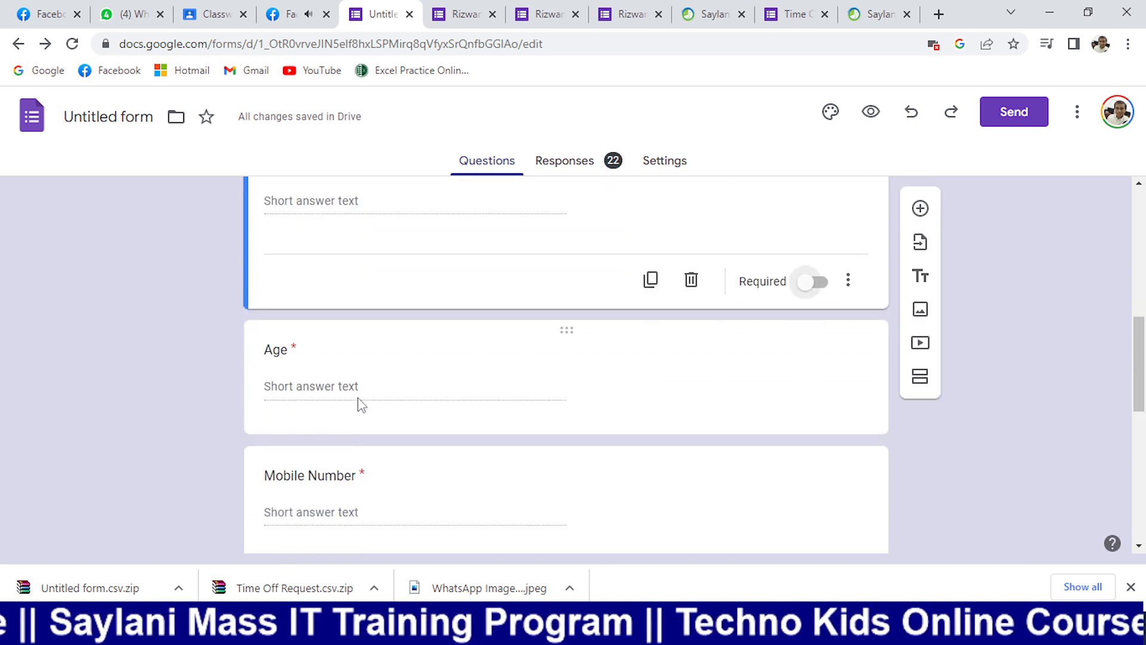
{"action": "left_click", "coordinate": [316, 388]}
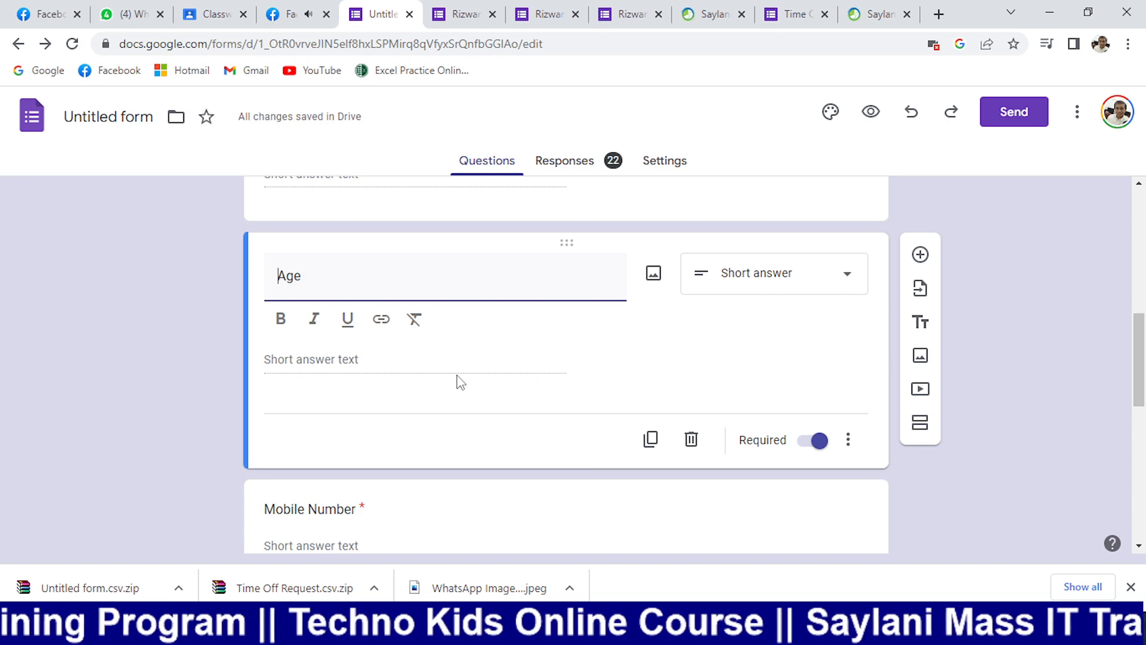
{"action": "left_click", "coordinate": [770, 274]}
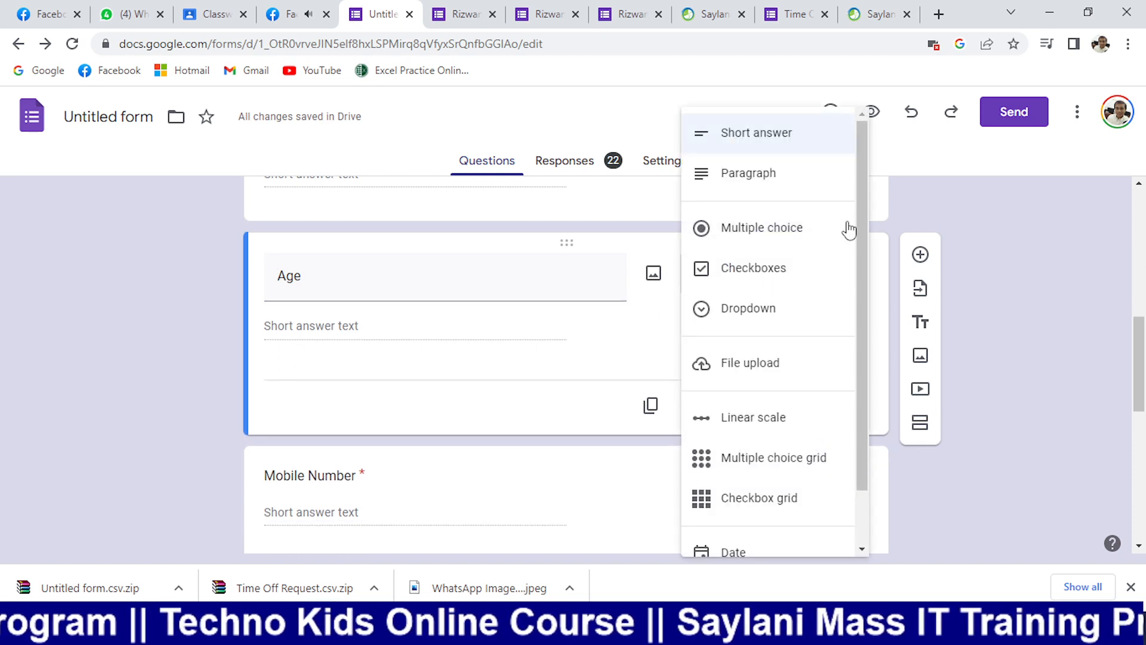
{"action": "scroll", "coordinate": [858, 216], "scroll_direction": "down", "scroll_amount": 2}
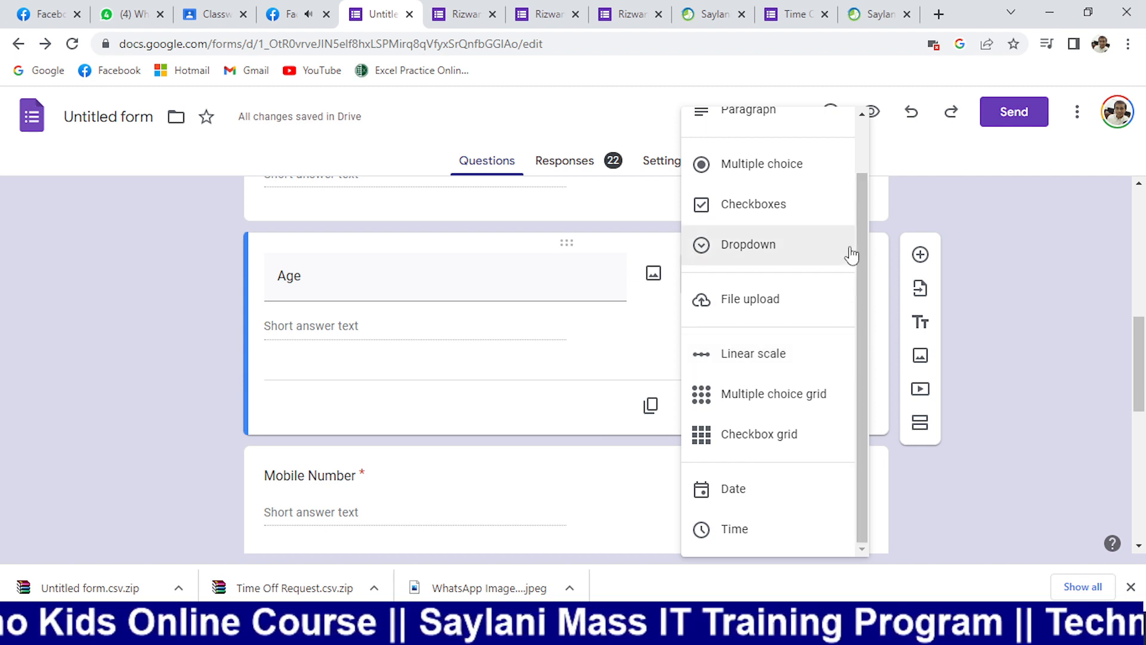
{"action": "scroll", "coordinate": [853, 217], "scroll_direction": "up", "scroll_amount": 2}
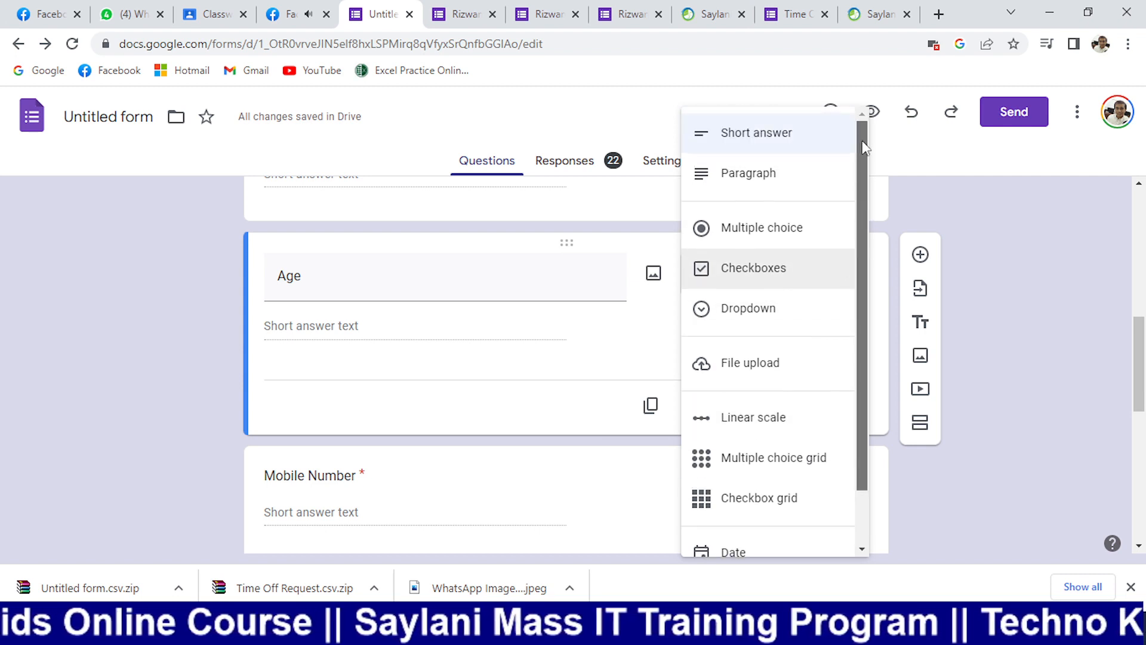
{"action": "left_click", "coordinate": [972, 210]}
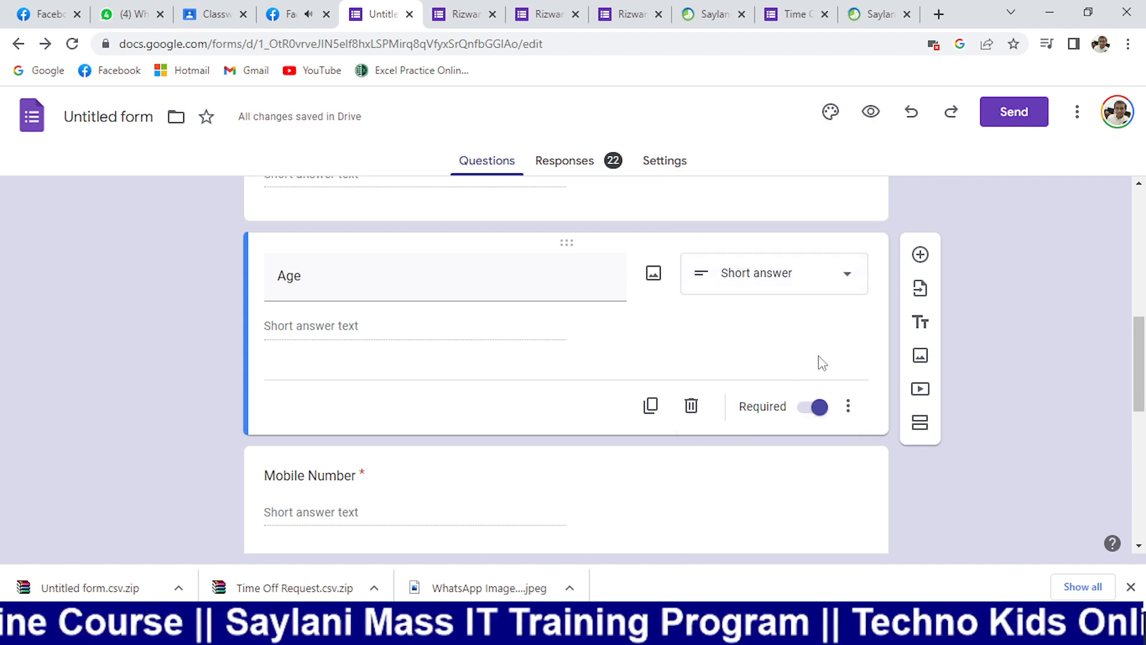
- Turn on response validation for the Age question, requiring a regular expression that matches the pattern 00
{"action": "left_click", "coordinate": [851, 420]}
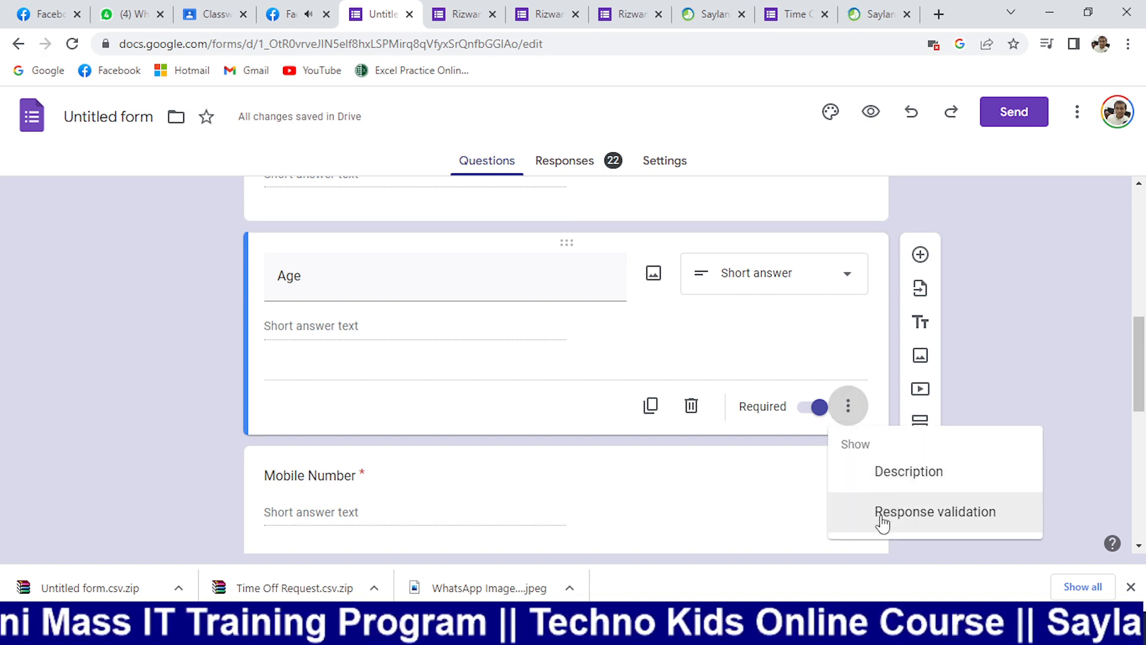
{"action": "left_click", "coordinate": [880, 515]}
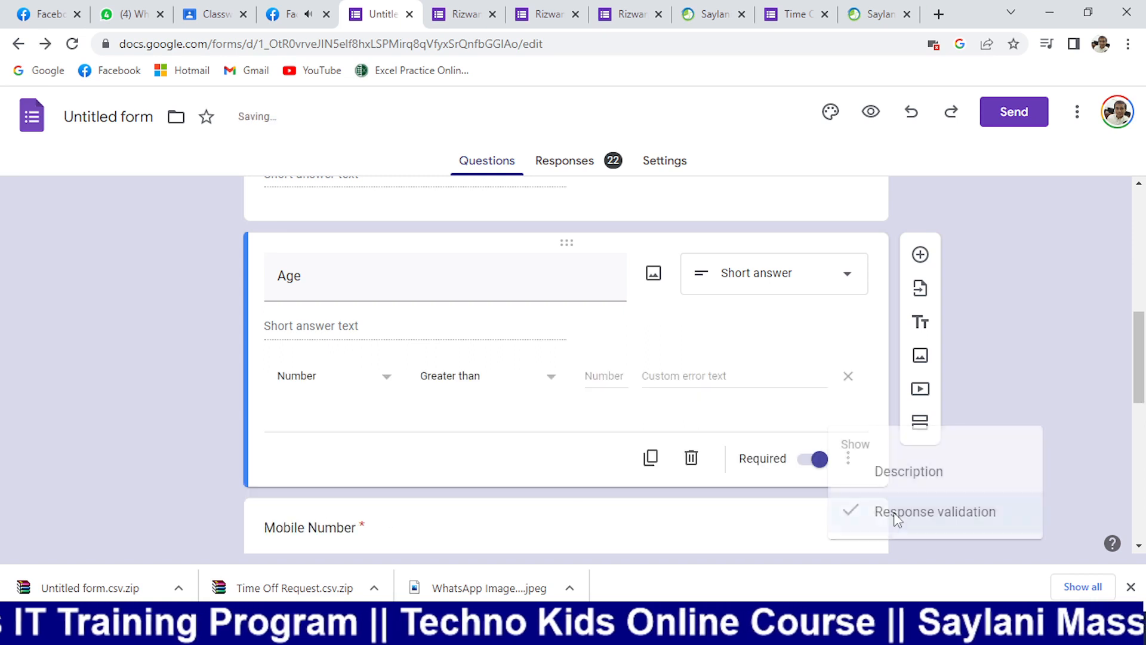
{"action": "left_click", "coordinate": [316, 379]}
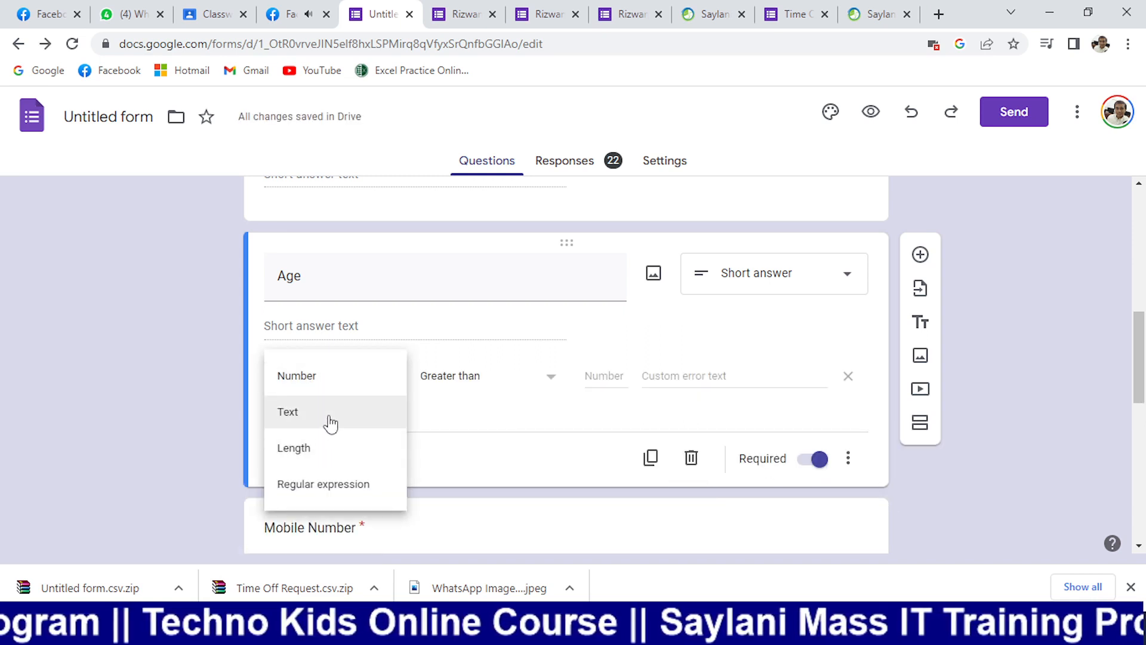
{"action": "left_click", "coordinate": [325, 485]}
{"action": "left_click", "coordinate": [454, 378]}
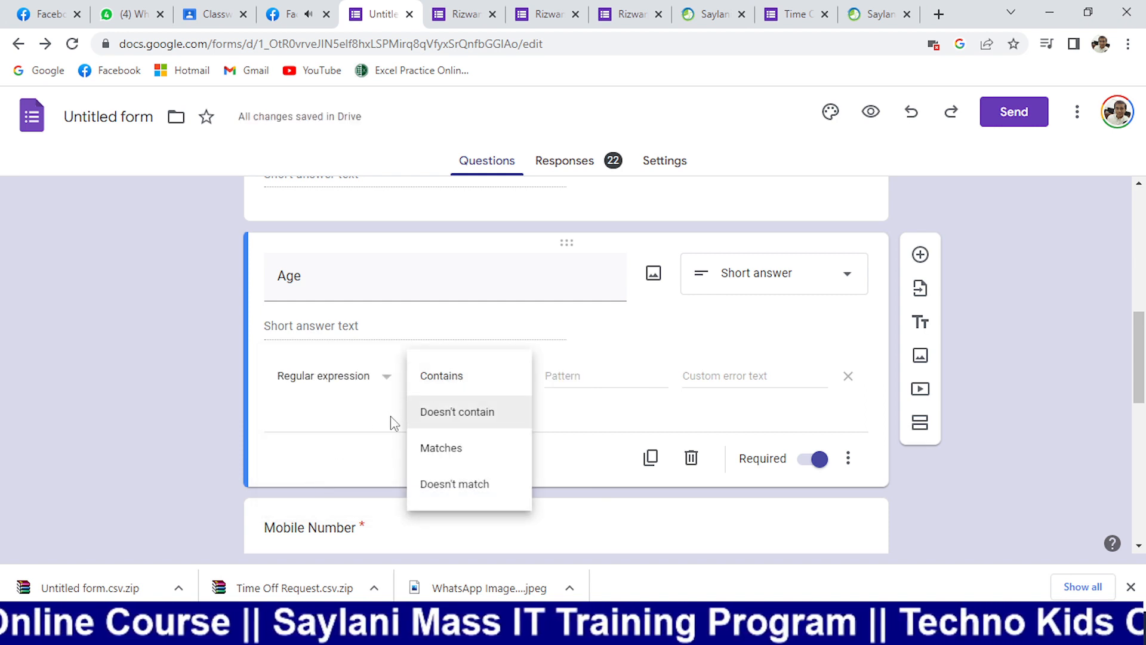
{"action": "left_click", "coordinate": [448, 449]}
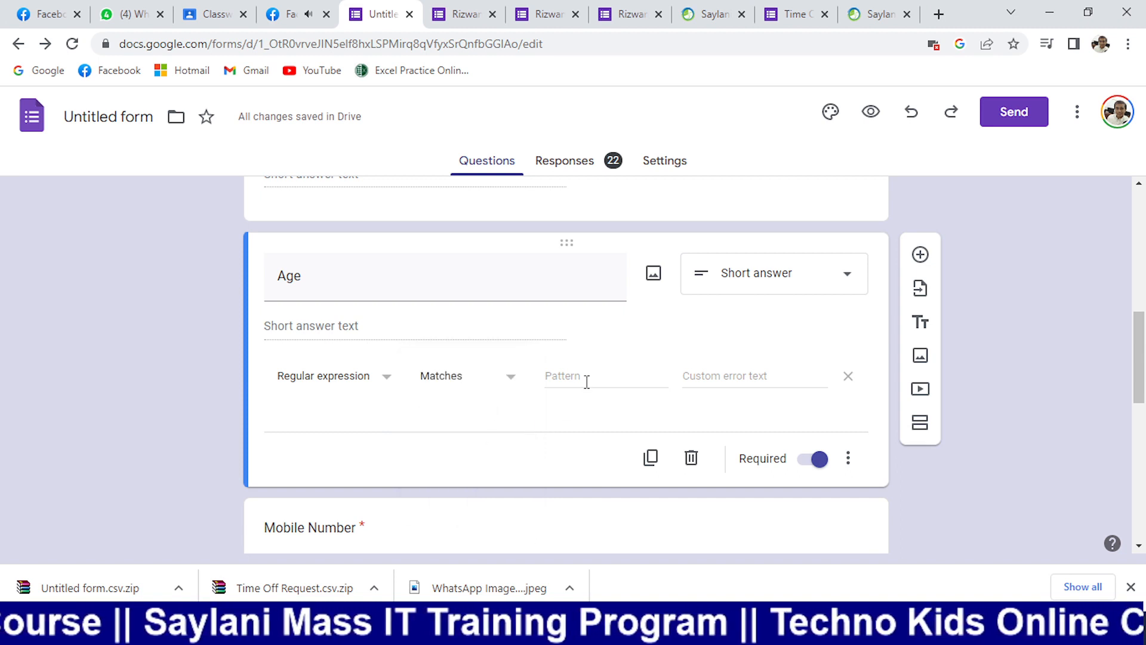
{"action": "left_click", "coordinate": [586, 377]}
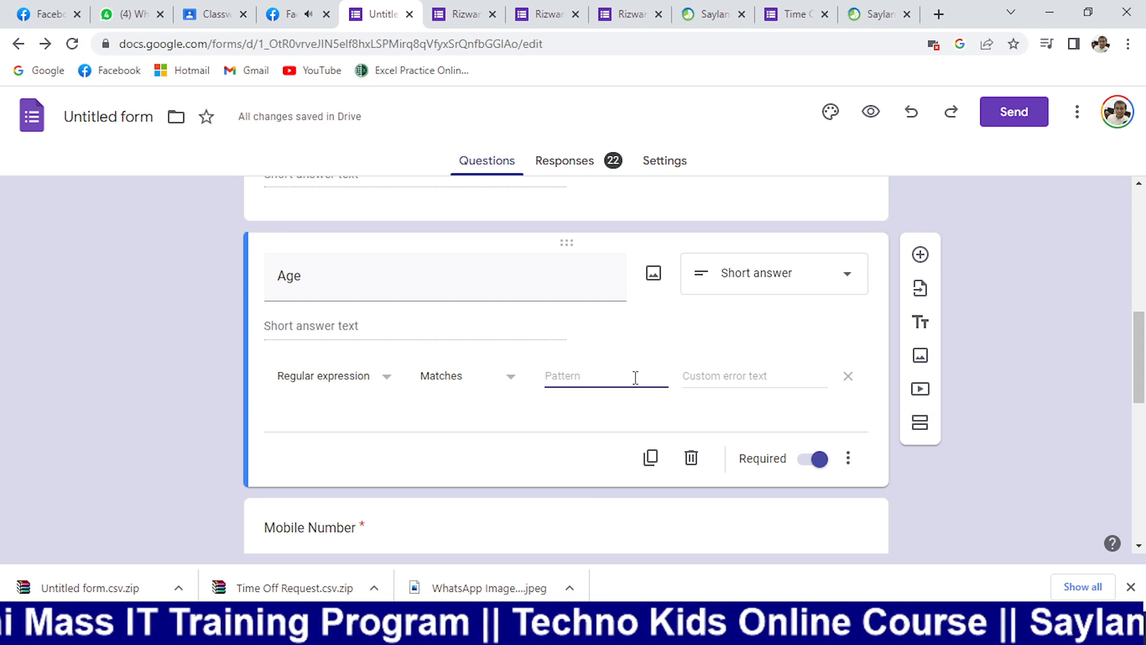
{"action": "type", "text": "00"}
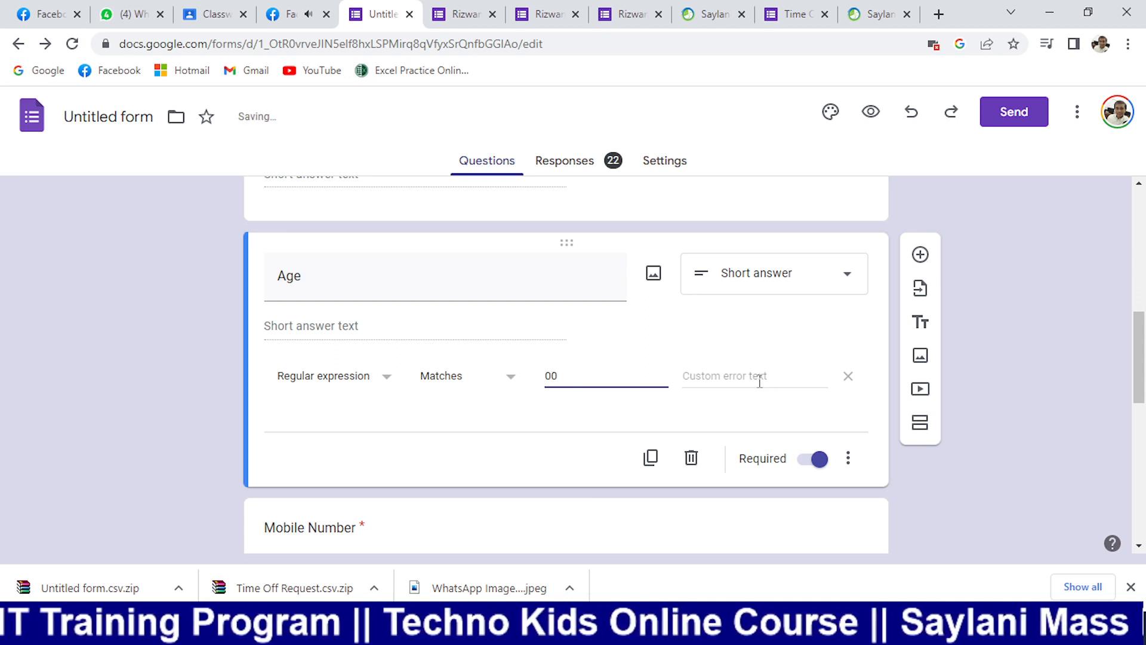
{"action": "left_click", "coordinate": [755, 376]}
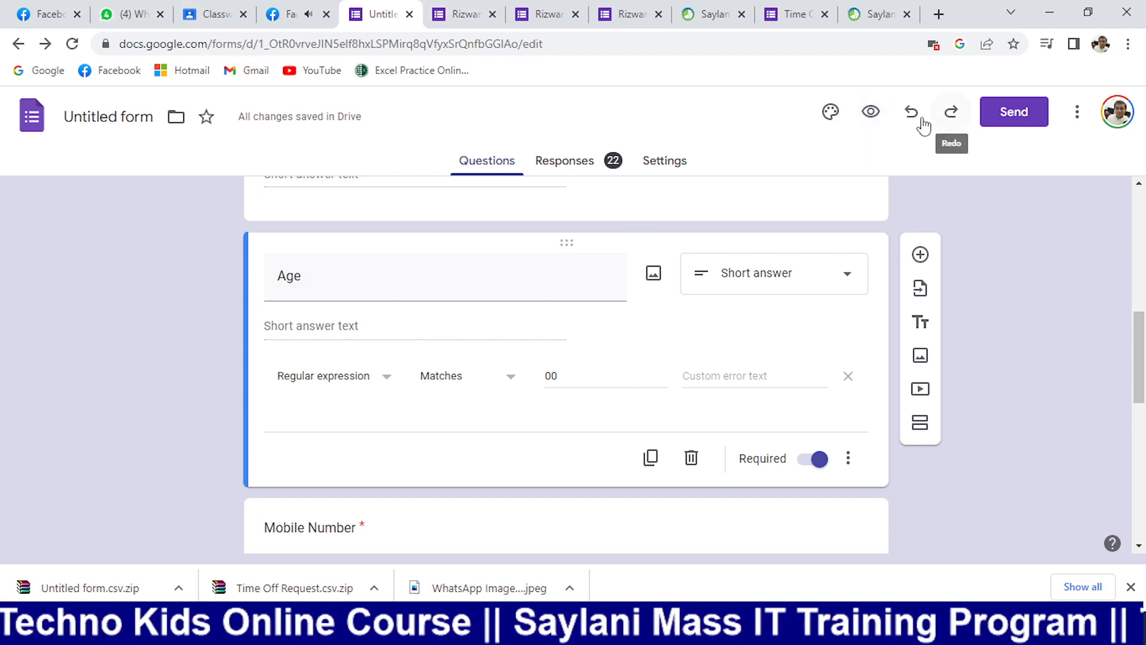
- Preview the form and clear all previously saved answers from it
{"action": "left_click", "coordinate": [871, 111]}
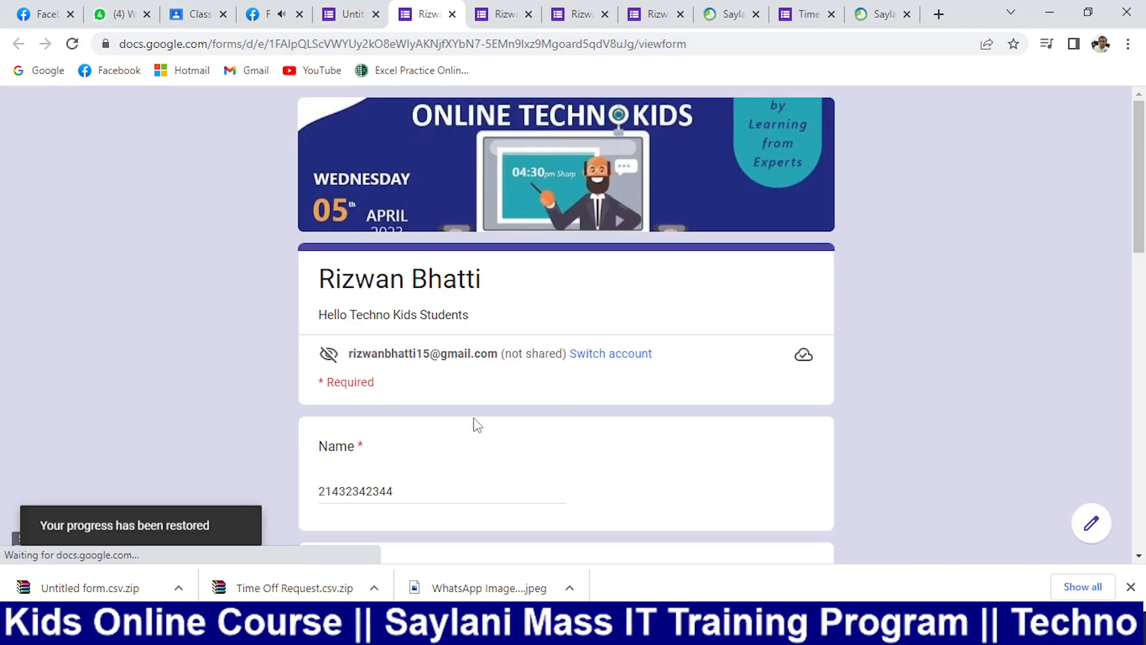
{"action": "scroll", "coordinate": [476, 424], "scroll_direction": "down", "scroll_amount": 4}
{"action": "scroll", "coordinate": [994, 484], "scroll_direction": "down", "scroll_amount": 10}
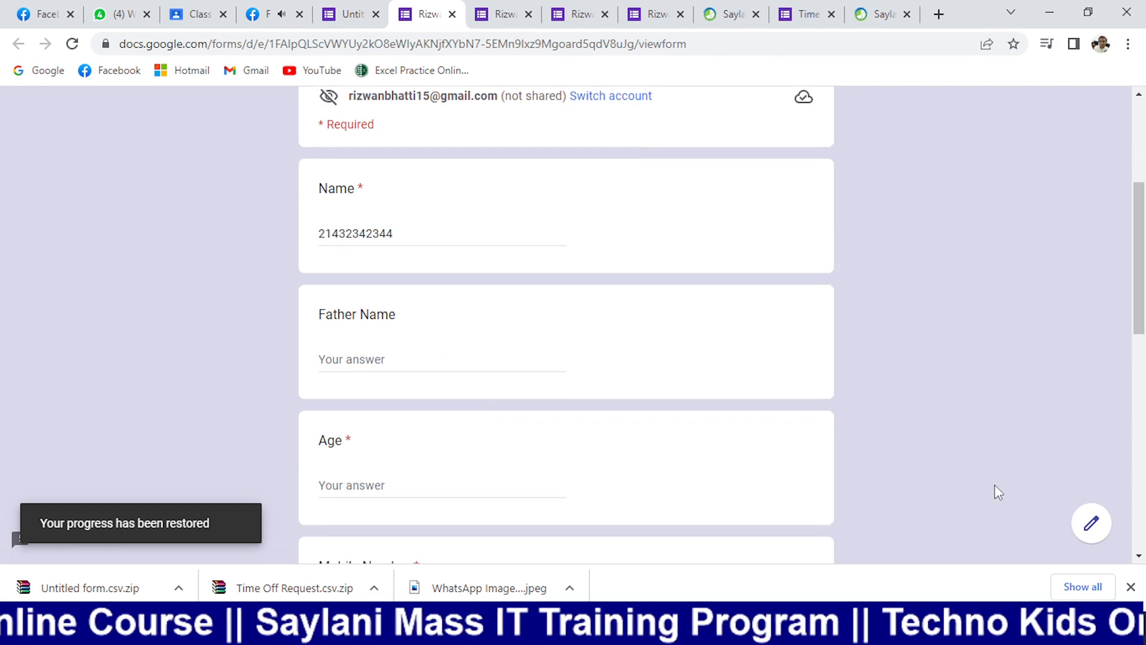
{"action": "left_click", "coordinate": [797, 430]}
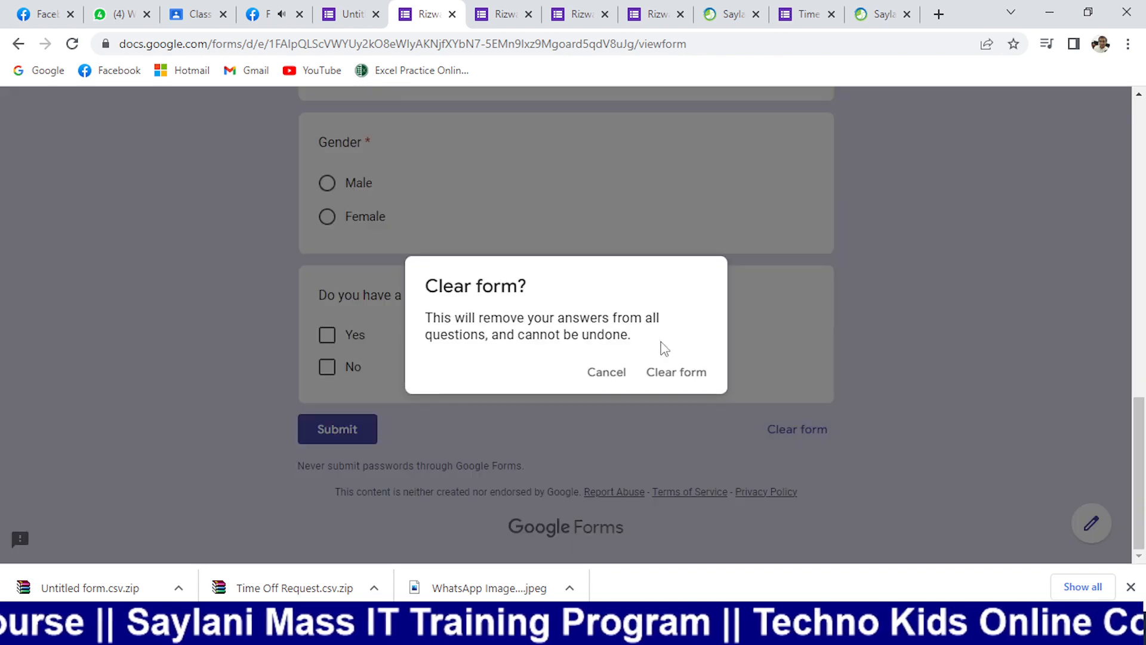
{"action": "left_click", "coordinate": [674, 371]}
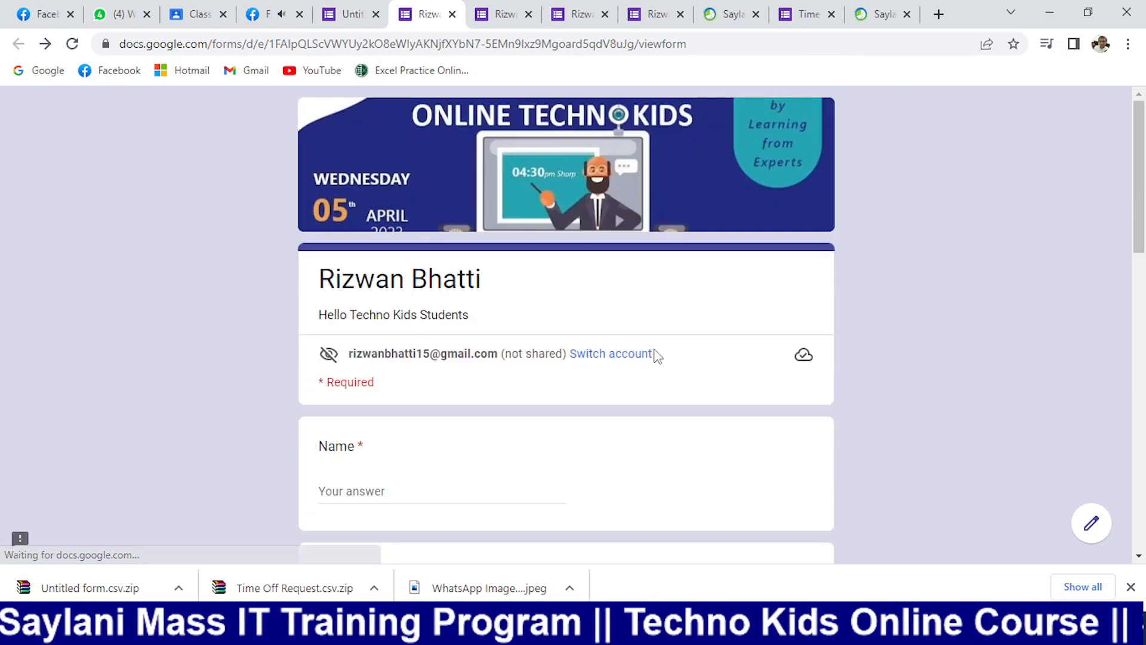
- Test the Age question's pattern validation by answering 25 in the form preview, and examine the feedback under the answer
{"action": "scroll", "coordinate": [652, 358], "scroll_direction": "down", "scroll_amount": 3}
{"action": "left_click", "coordinate": [411, 158]}
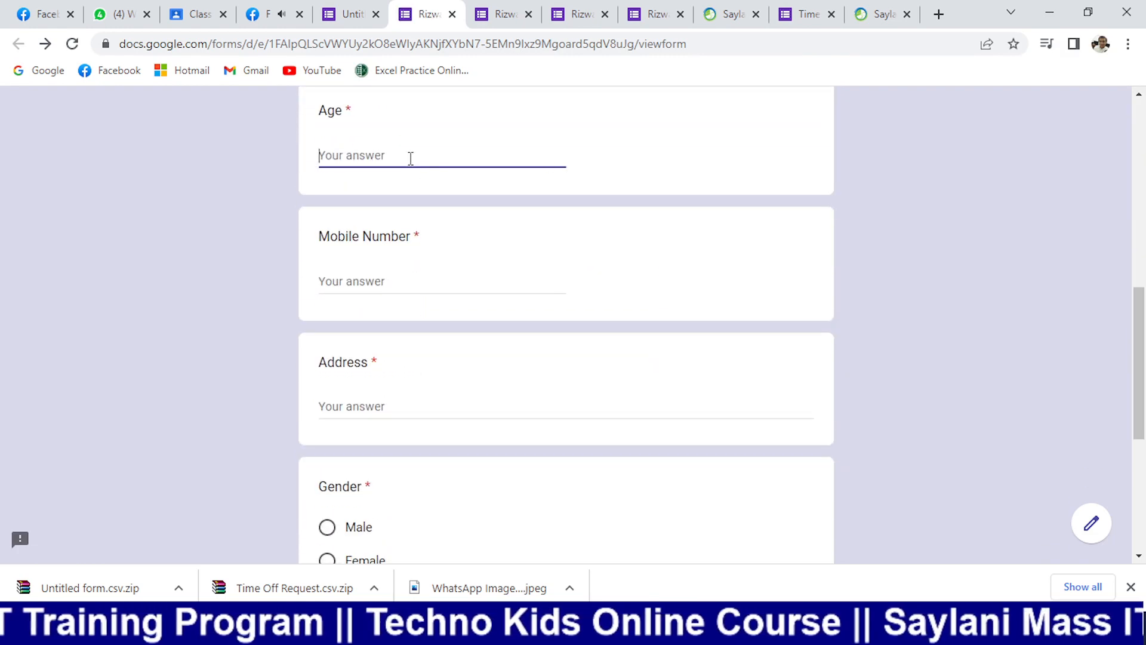
{"action": "type", "text": "25"}
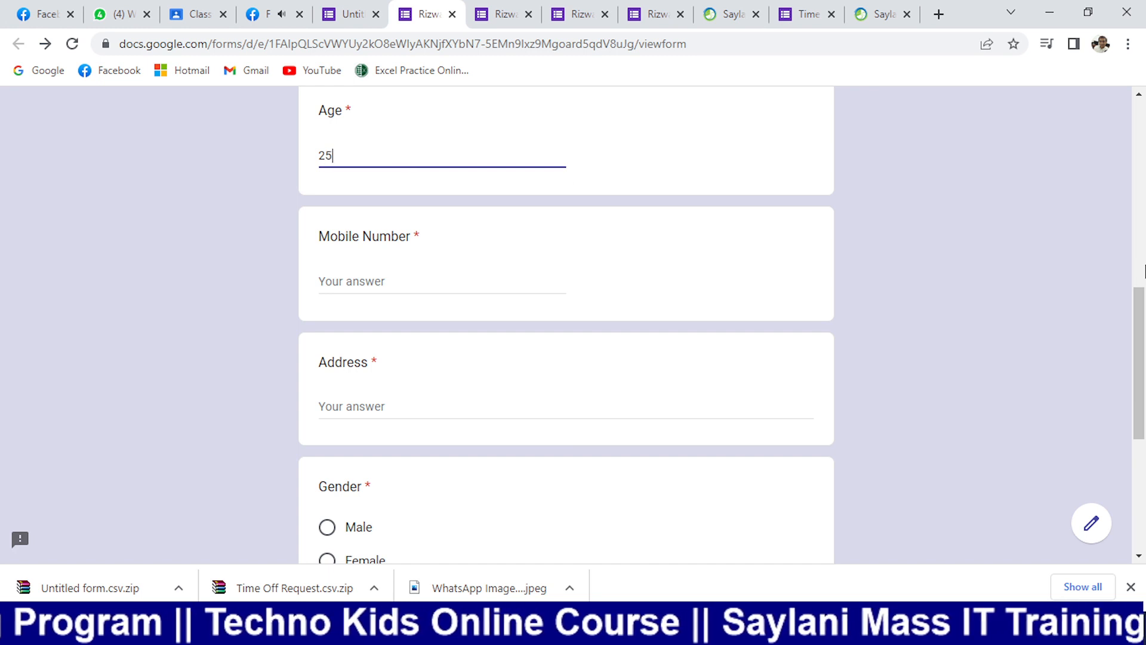
{"action": "scroll", "coordinate": [969, 278], "scroll_direction": "up", "scroll_amount": 7}
{"action": "type", "text": "5"}
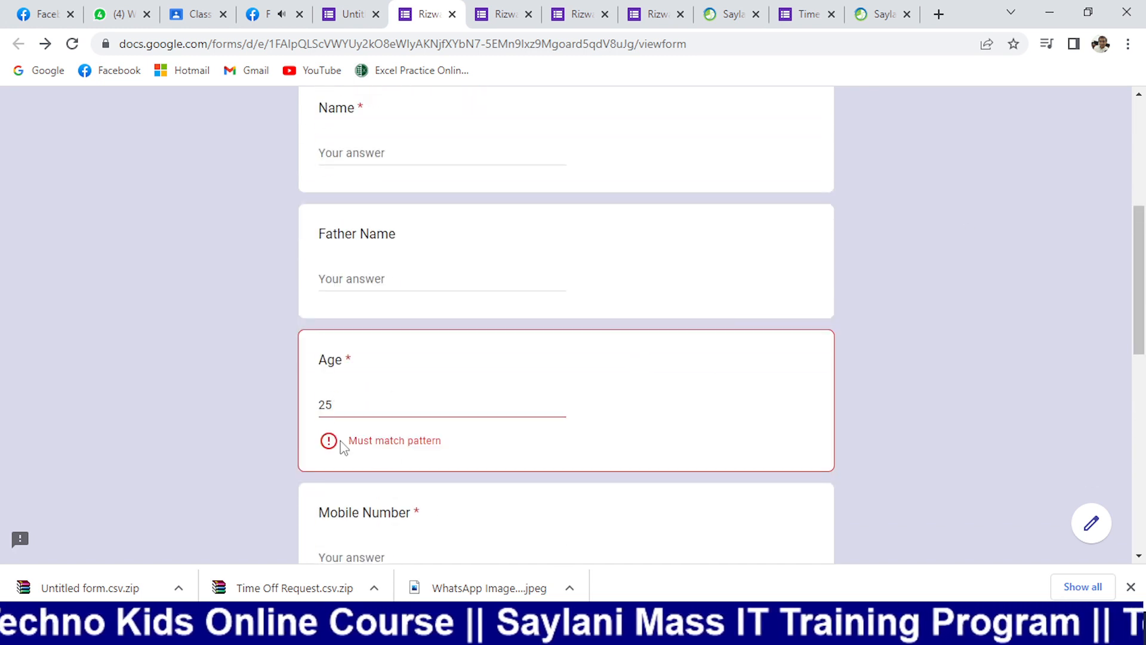
{"action": "left_click_drag", "start_coordinate": [344, 442], "coordinate": [441, 442]}
{"action": "left_click", "coordinate": [375, 451]}
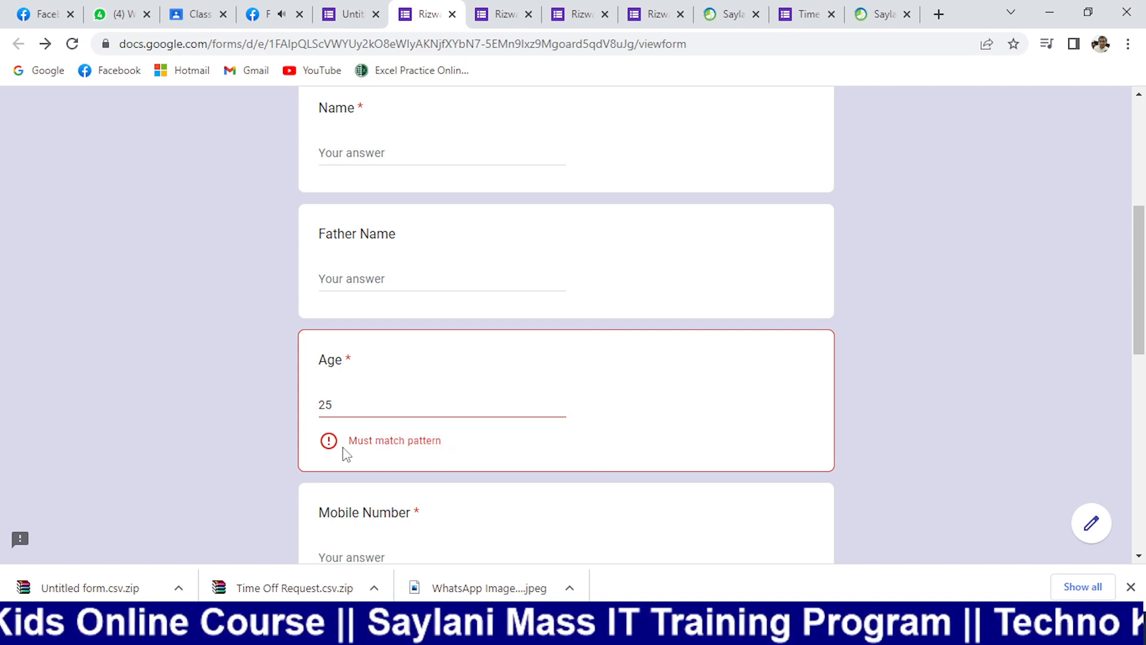
{"action": "left_click_drag", "start_coordinate": [343, 447], "coordinate": [441, 446]}
{"action": "left_click", "coordinate": [324, 441]}
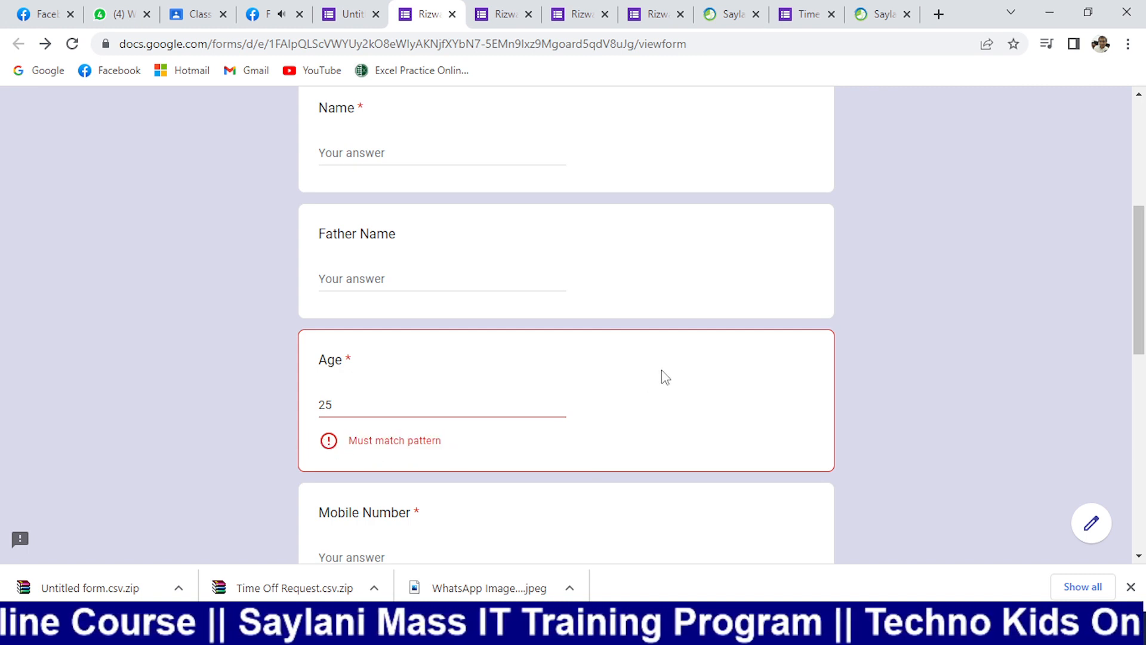
{"action": "left_click_drag", "start_coordinate": [397, 408], "coordinate": [255, 419]}
- Return to the form editor and change the Age question's validation to Length with a maximum character count of 2
{"action": "left_click", "coordinate": [353, 14]}
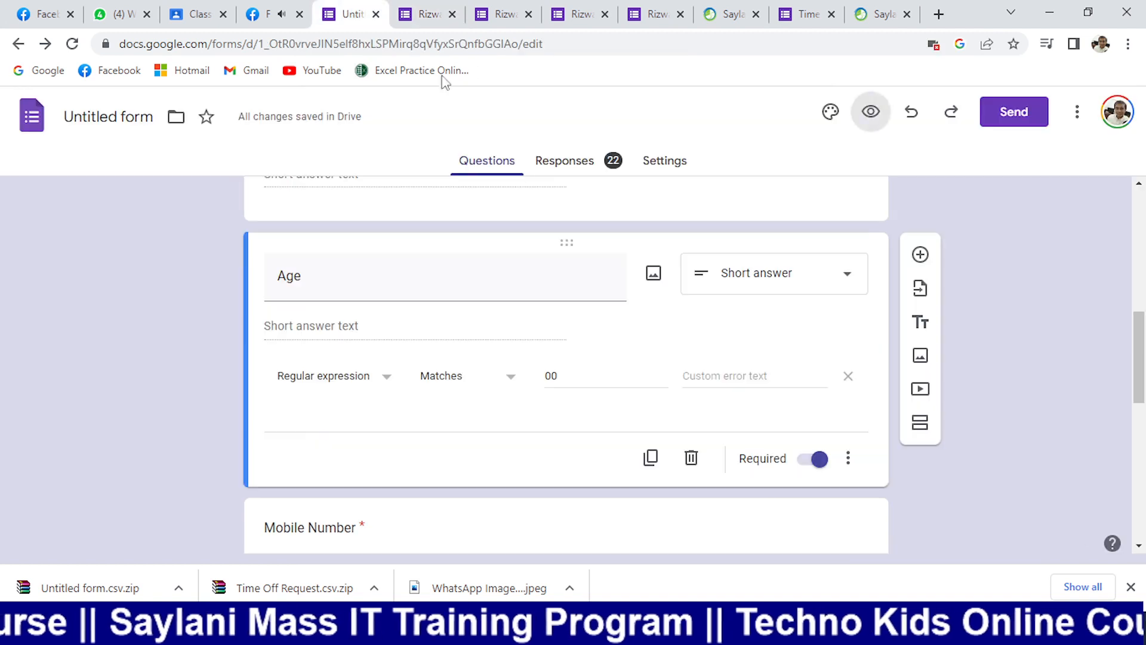
{"action": "double_click", "coordinate": [561, 375]}
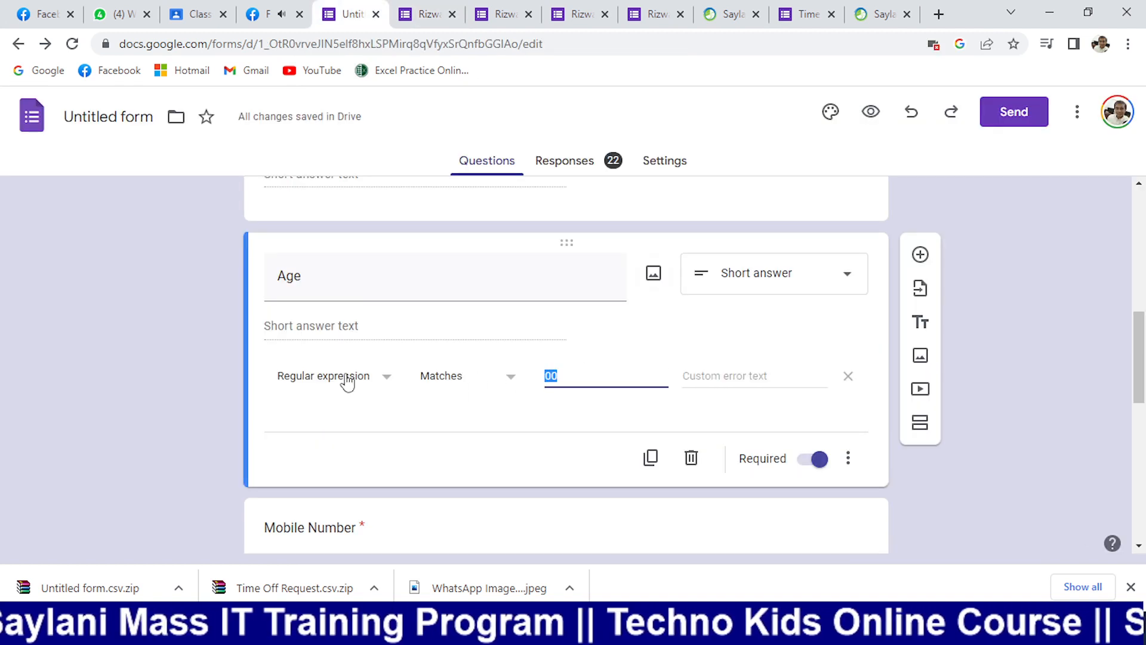
{"action": "left_click", "coordinate": [346, 377]}
{"action": "left_click", "coordinate": [464, 377]}
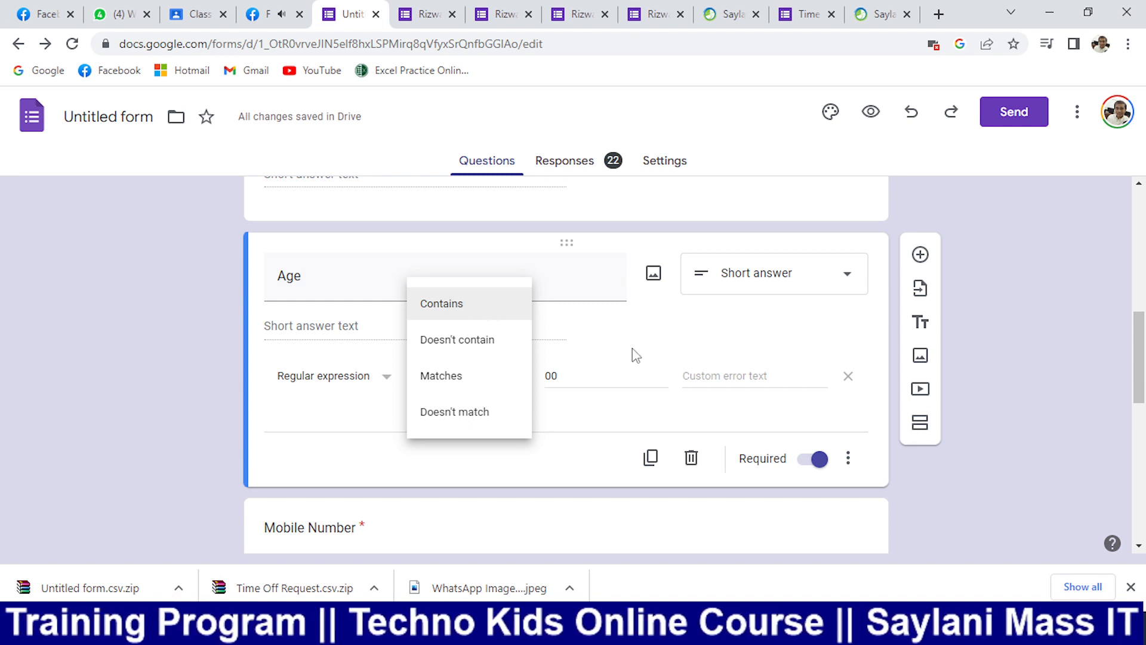
{"action": "left_click", "coordinate": [332, 378]}
{"action": "left_click", "coordinate": [288, 343]}
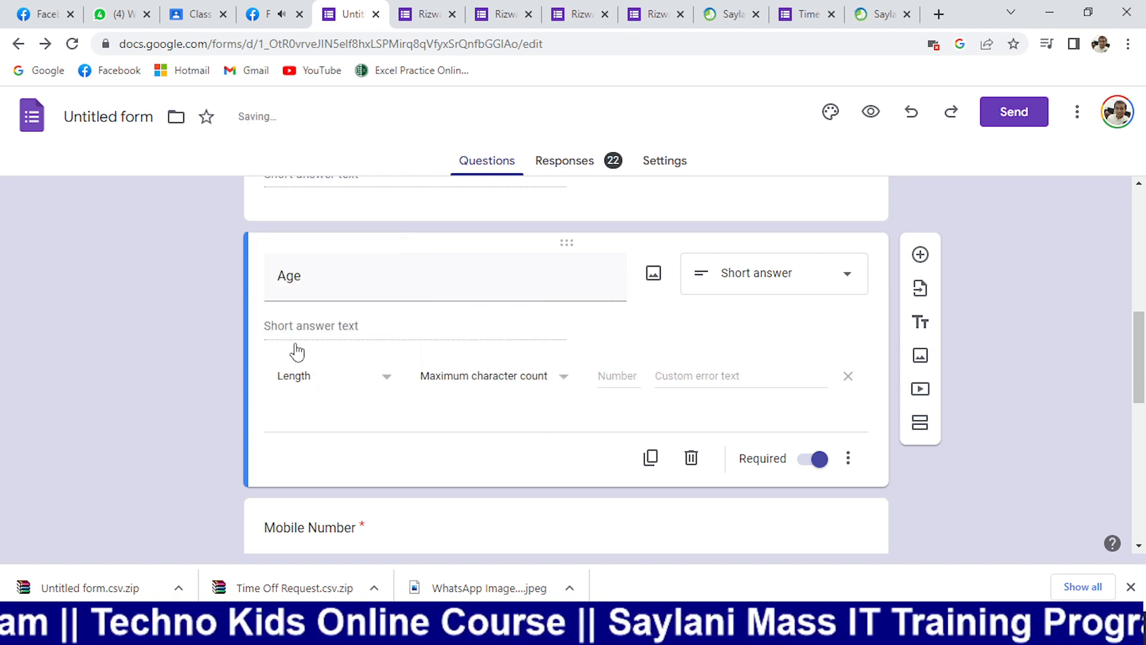
{"action": "left_click", "coordinate": [540, 377]}
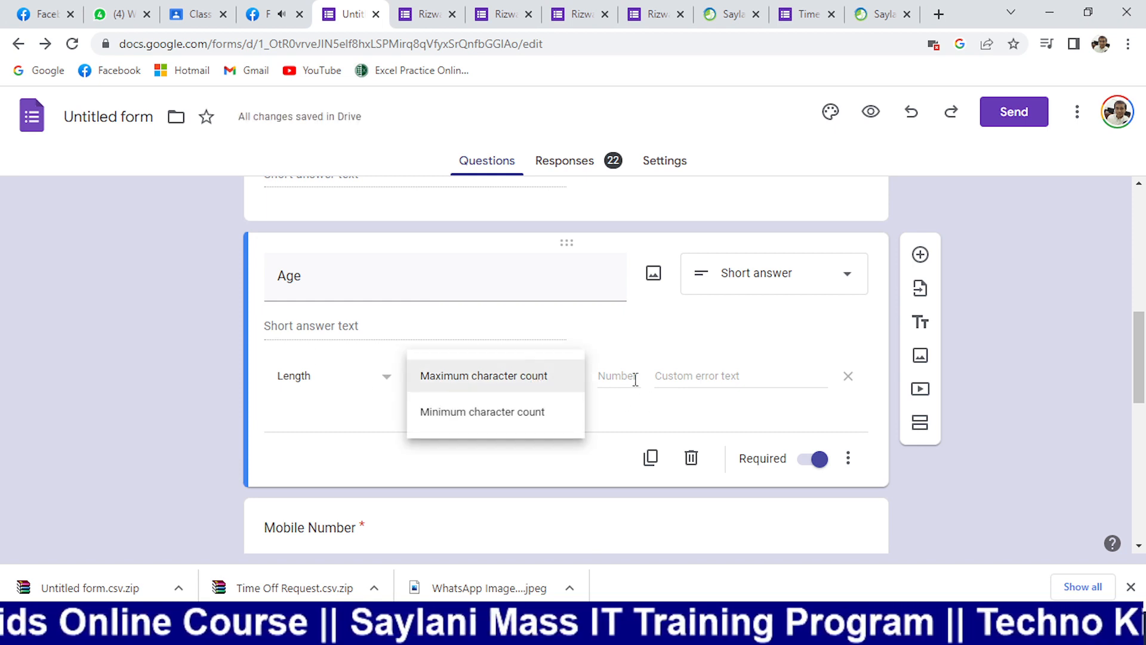
{"action": "left_click", "coordinate": [609, 376]}
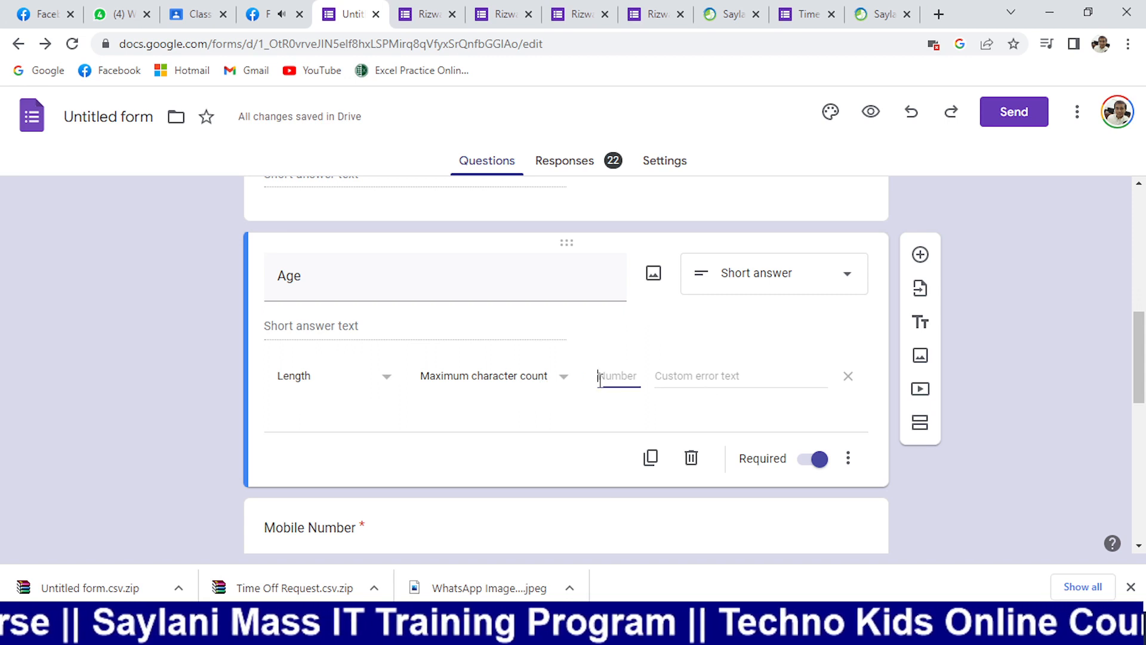
{"action": "type", "text": "2"}
{"action": "left_click", "coordinate": [1020, 367]}
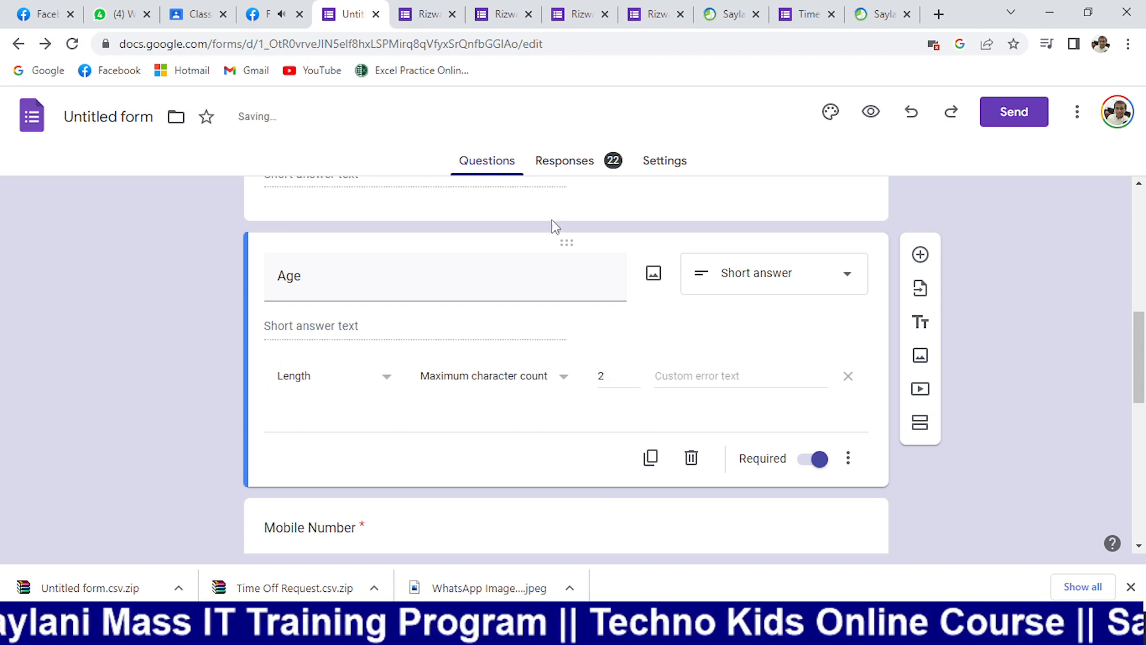
- Switch back to the form preview and clear the form to discard the test answer
{"action": "left_click", "coordinate": [427, 14]}
{"action": "scroll", "coordinate": [720, 458], "scroll_direction": "down", "scroll_amount": 10}
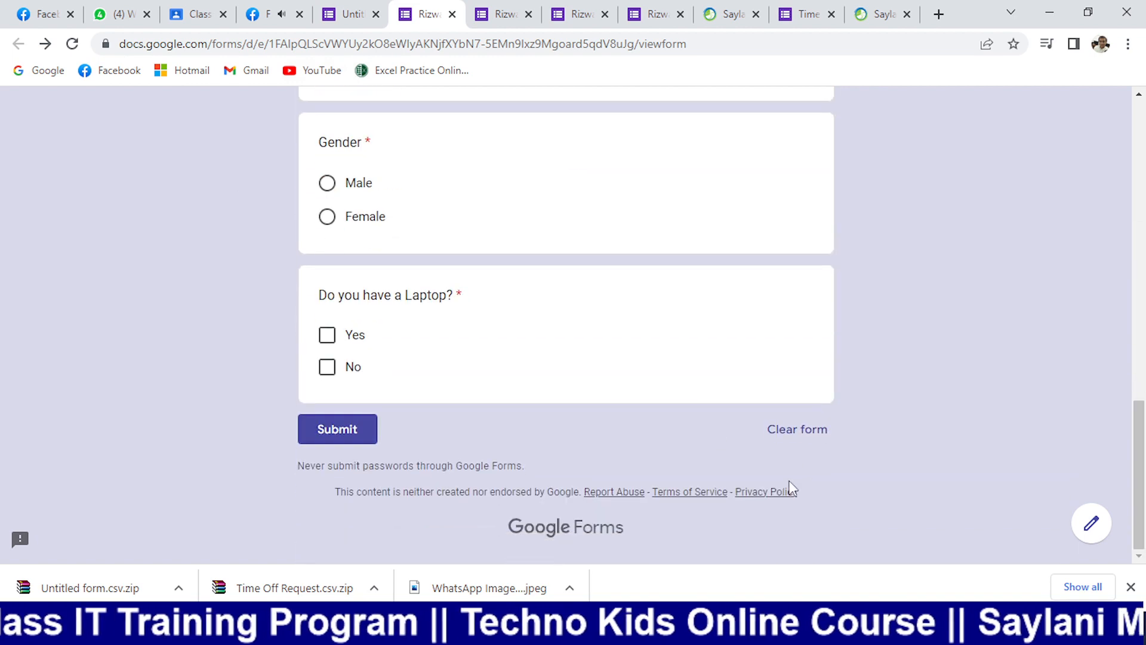
{"action": "left_click", "coordinate": [797, 430]}
{"action": "left_click", "coordinate": [729, 376]}
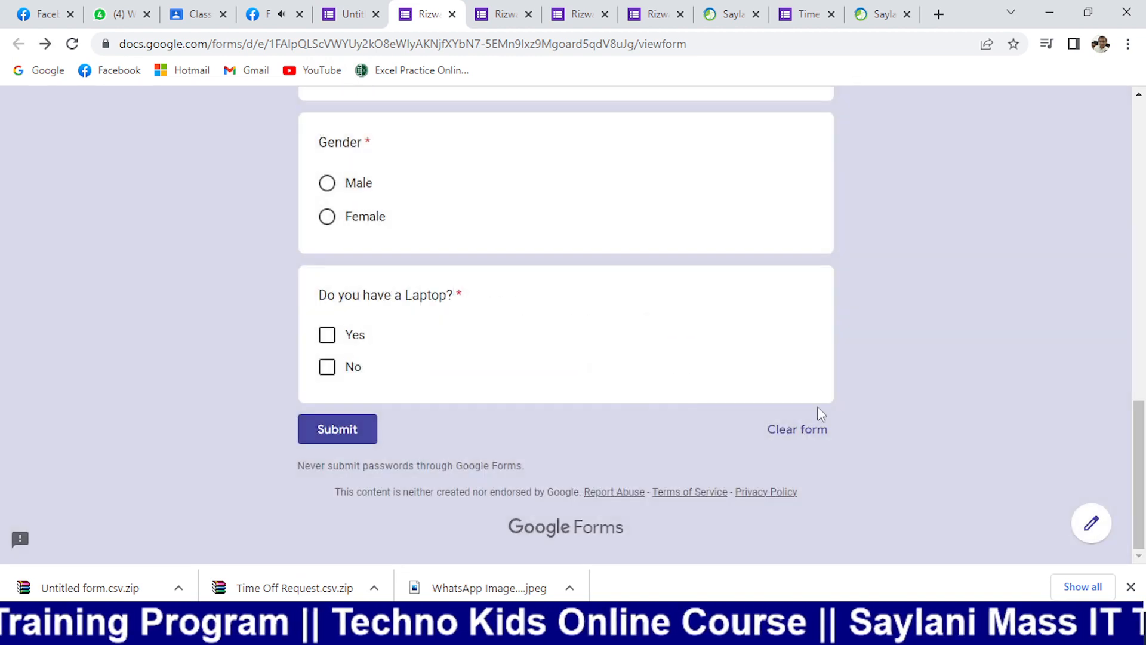
{"action": "left_click", "coordinate": [798, 429]}
{"action": "left_click", "coordinate": [675, 371]}
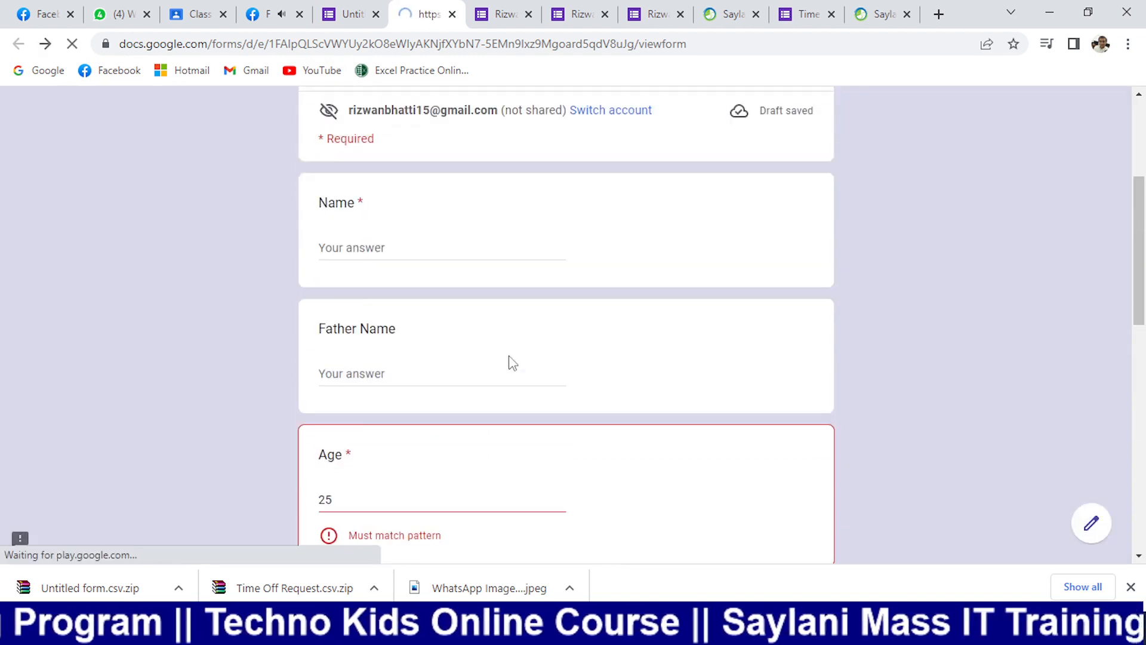
- Test the Age question's length limit by answering 20, and replace that answer with the text awd
{"action": "scroll", "coordinate": [509, 361], "scroll_direction": "down", "scroll_amount": 4}
{"action": "left_click", "coordinate": [428, 238]}
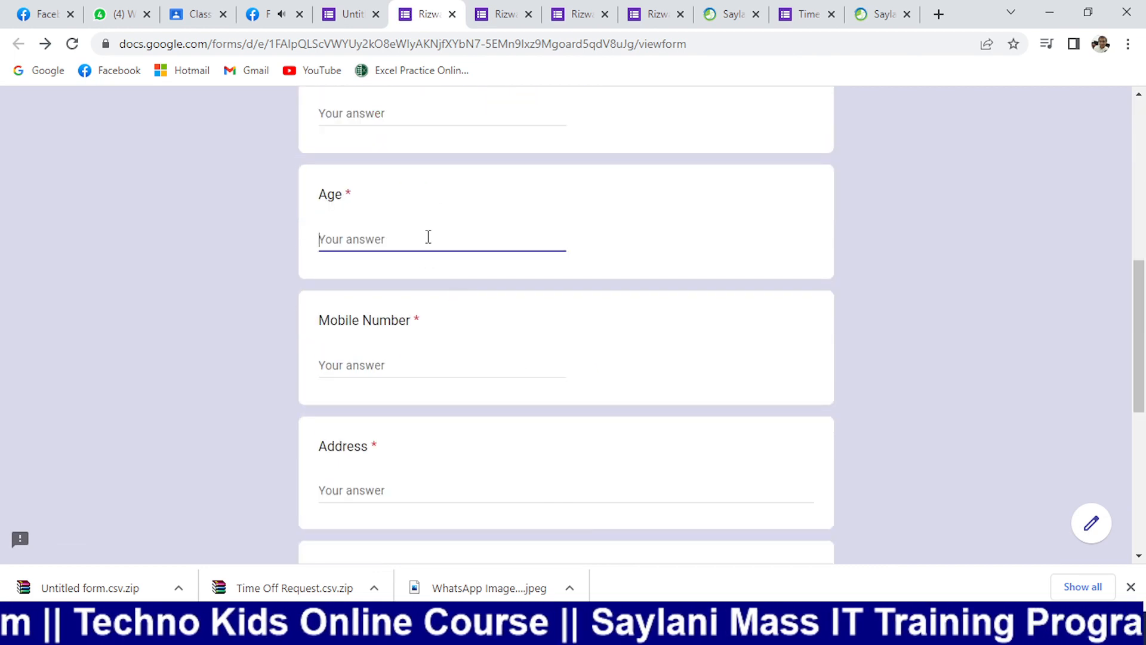
{"action": "type", "text": "20"}
{"action": "left_click", "coordinate": [507, 314]}
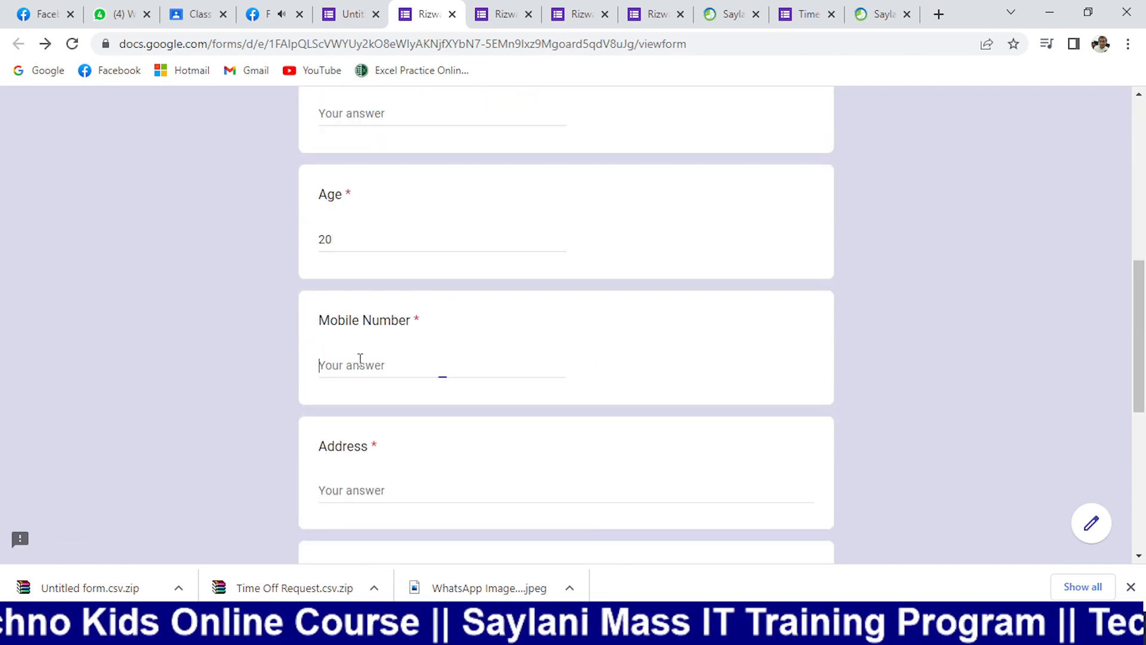
{"action": "left_click", "coordinate": [382, 233]}
{"action": "left_click_drag", "start_coordinate": [349, 232], "coordinate": [281, 236]}
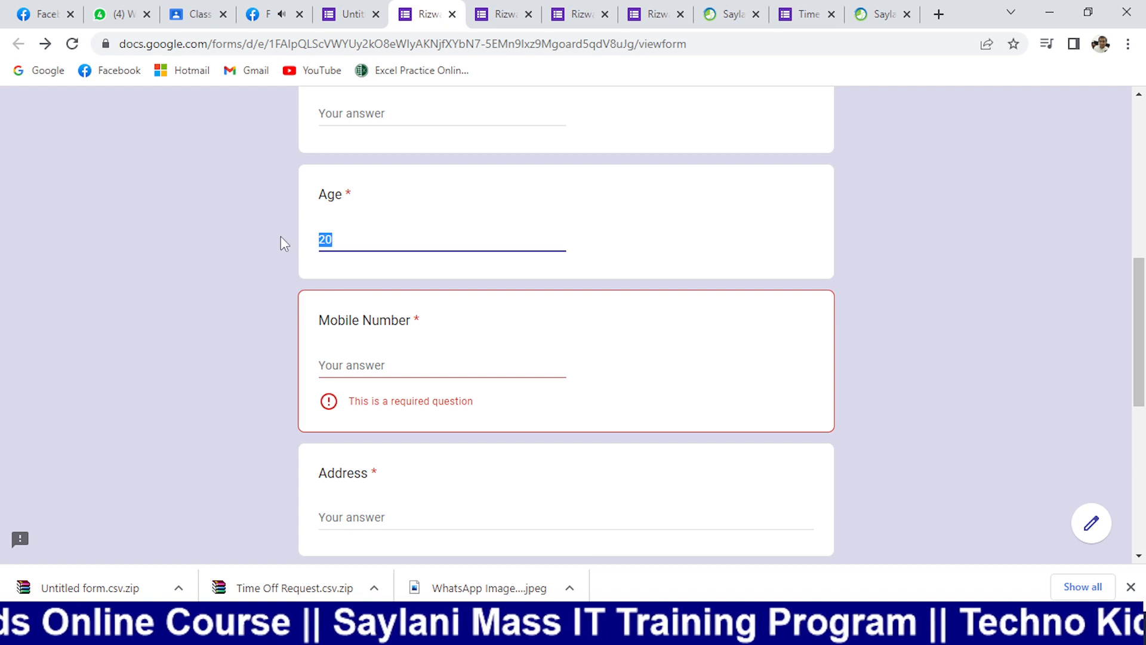
{"action": "type", "text": "awd"}
{"action": "left_click", "coordinate": [899, 329]}
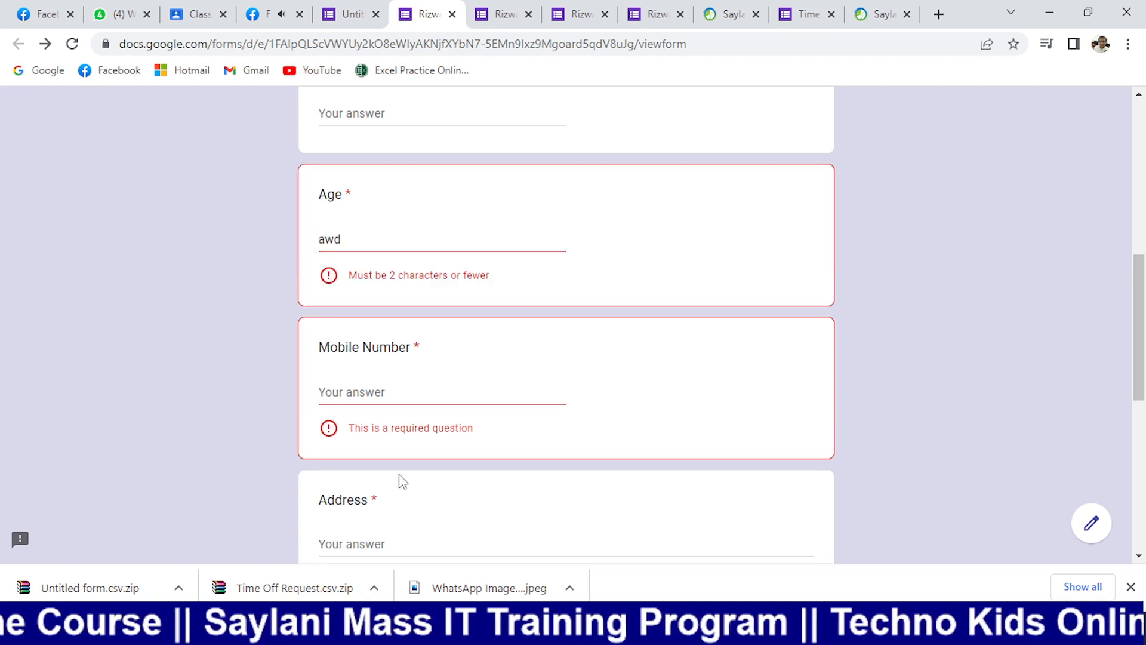
- Enter asd as the Mobile Number answer, and select the text of the Age answer
{"action": "scroll", "coordinate": [391, 327], "scroll_direction": "down", "scroll_amount": 4}
{"action": "scroll", "coordinate": [388, 317], "scroll_direction": "up", "scroll_amount": 3}
{"action": "left_click", "coordinate": [386, 313]}
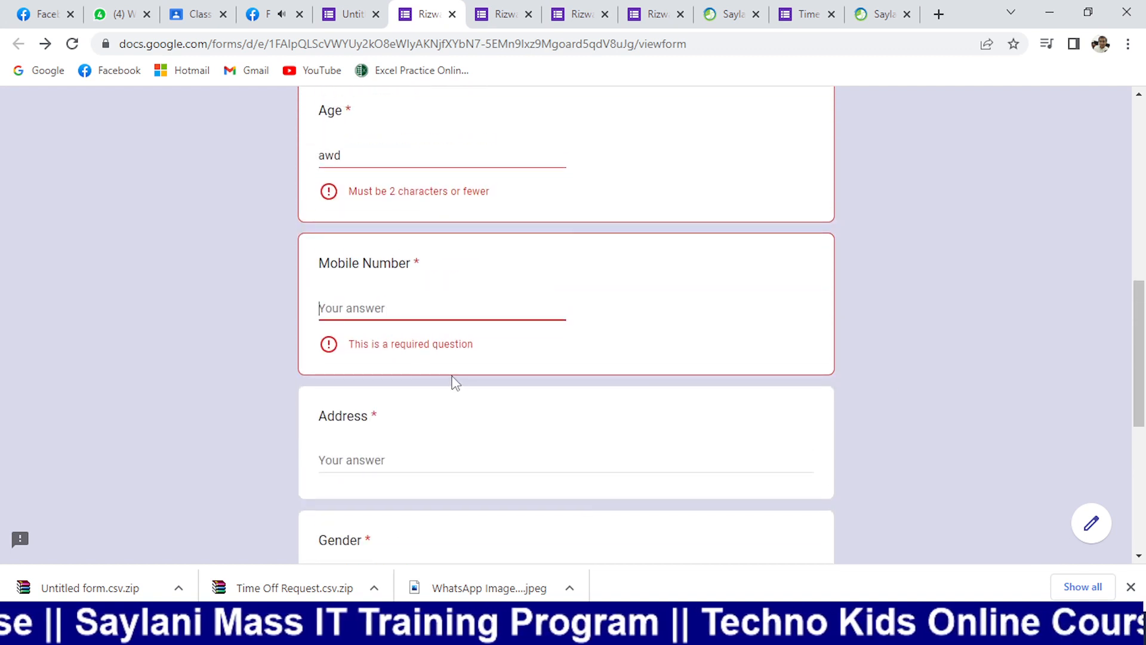
{"action": "type", "text": "asd"}
{"action": "left_click", "coordinate": [421, 439]}
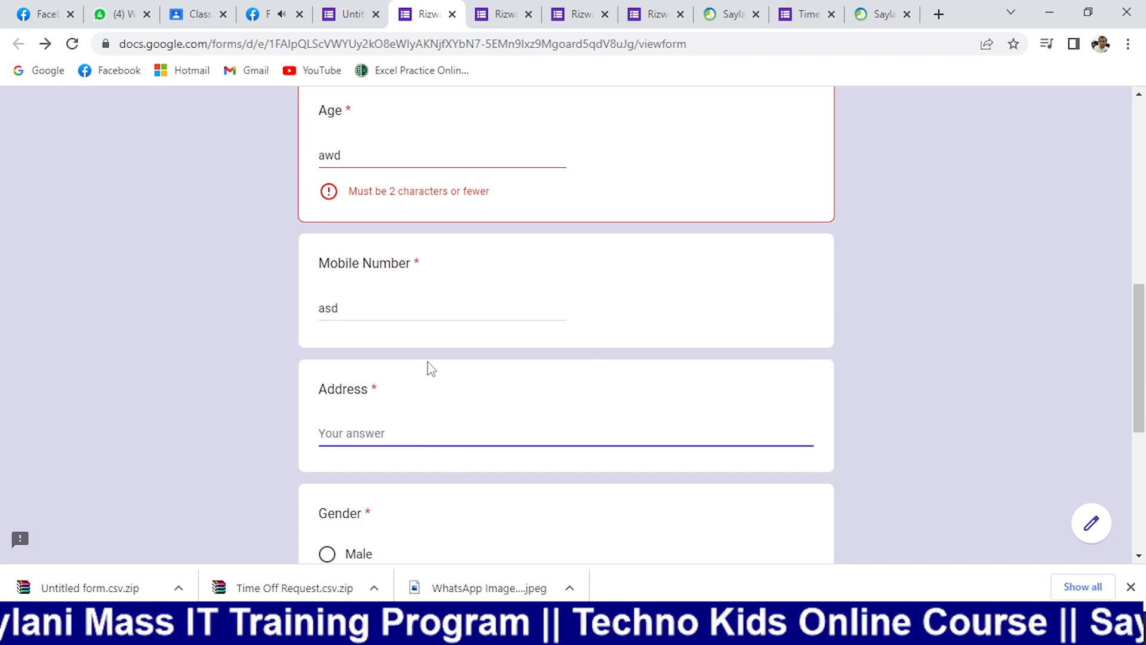
{"action": "left_click_drag", "start_coordinate": [353, 160], "coordinate": [302, 163]}
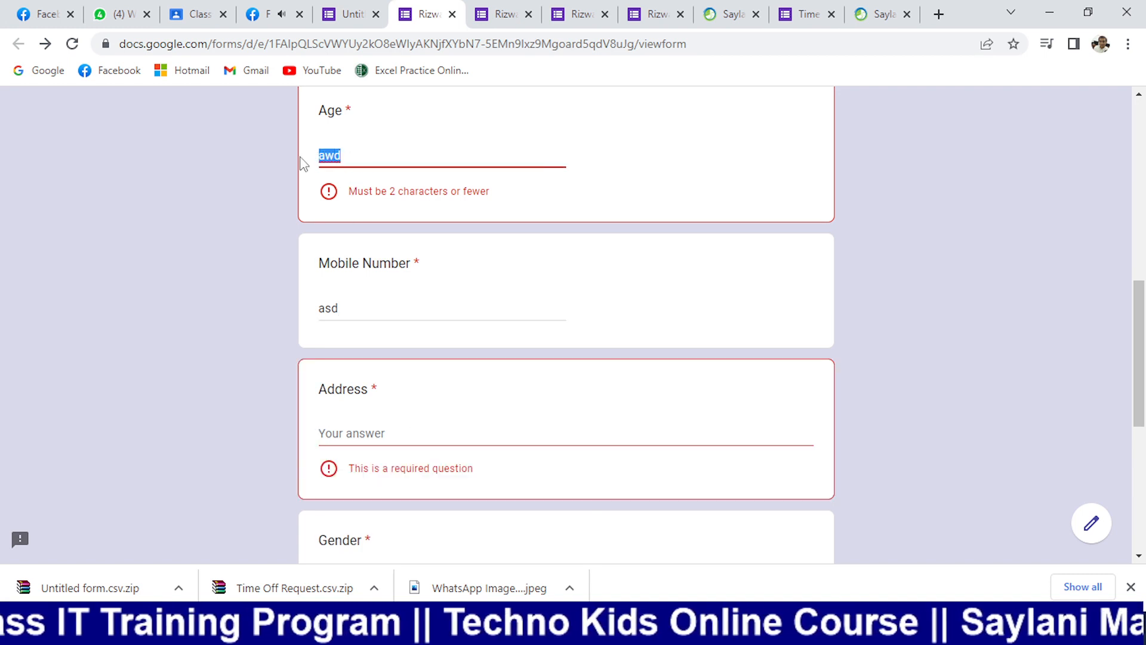
{"action": "scroll", "coordinate": [387, 279], "scroll_direction": "up", "scroll_amount": 3}
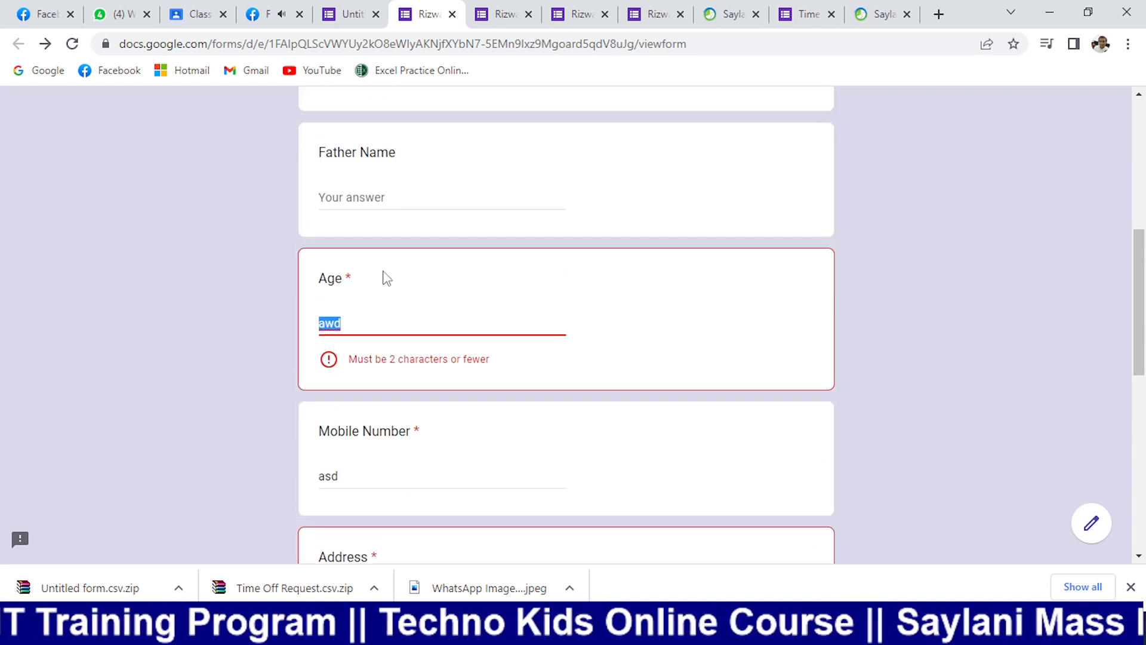
- Replace the Age answer in the form preview with 25 to test the two-character limit
{"action": "left_click", "coordinate": [350, 329]}
{"action": "left_click_drag", "start_coordinate": [351, 328], "coordinate": [258, 321]}
{"action": "key", "text": "BackSpace"}
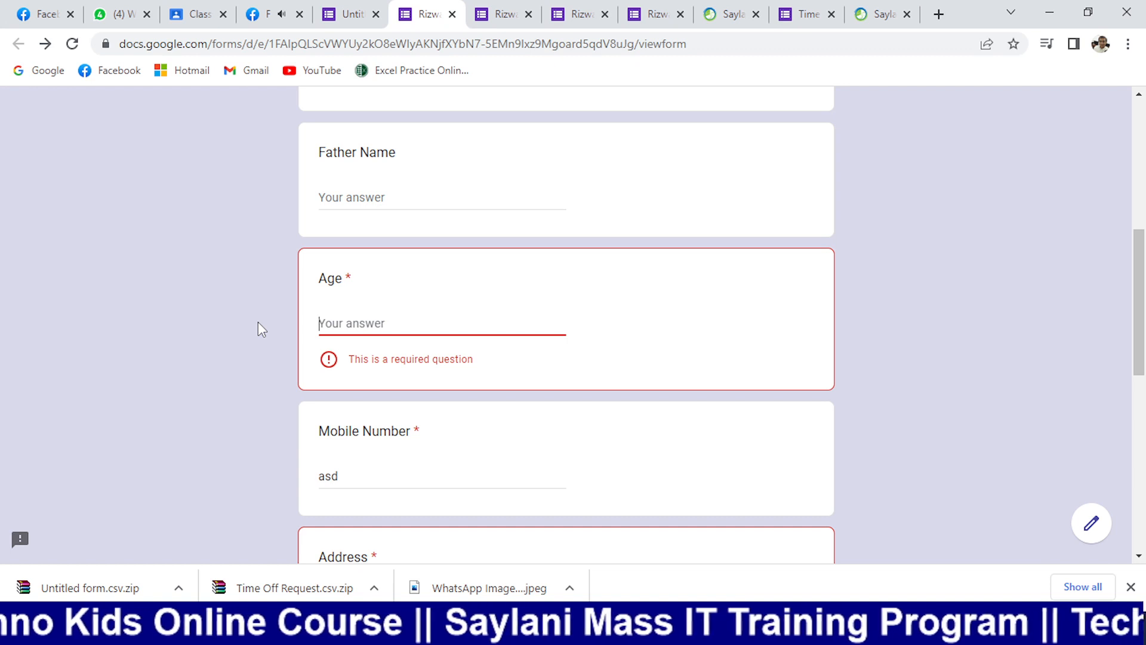
{"action": "type", "text": "25"}
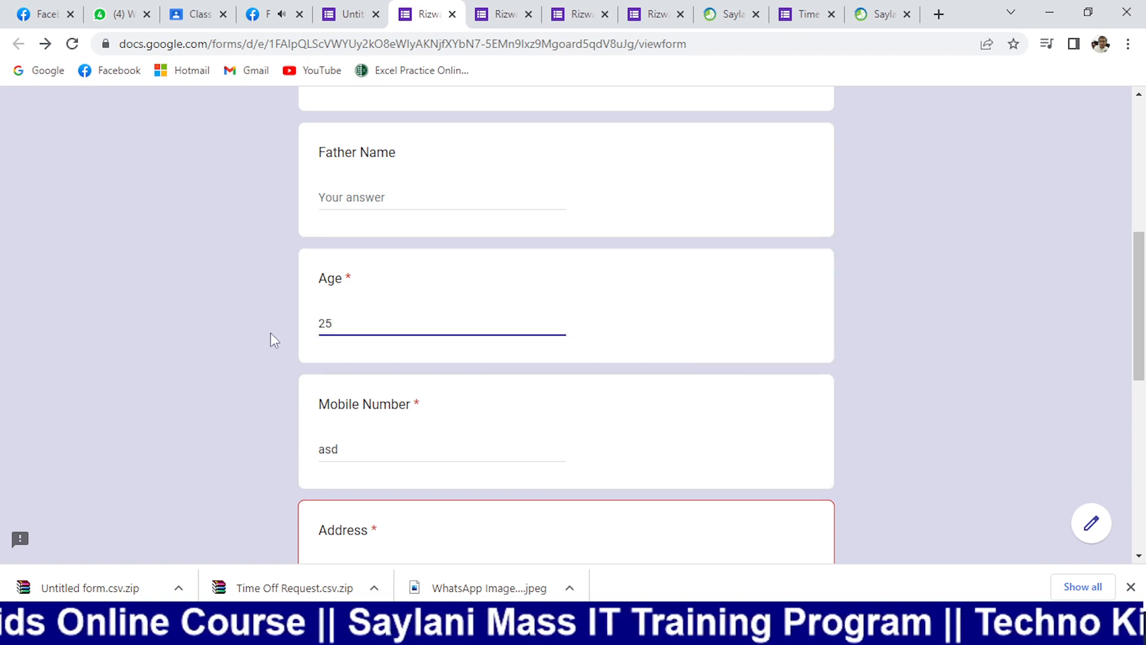
{"action": "left_click", "coordinate": [412, 444]}
- Test the Age question's length limit with text by answering as, and replace that answer with qqq
{"action": "left_click_drag", "start_coordinate": [364, 330], "coordinate": [248, 318]}
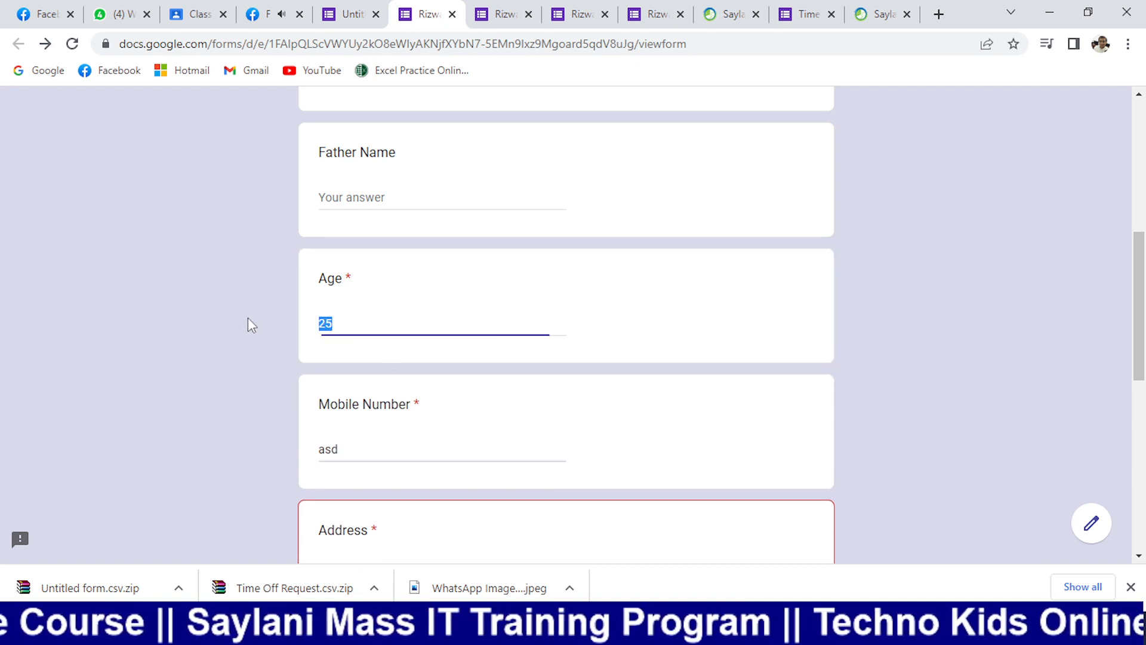
{"action": "type", "text": "as"}
{"action": "left_click", "coordinate": [399, 448]}
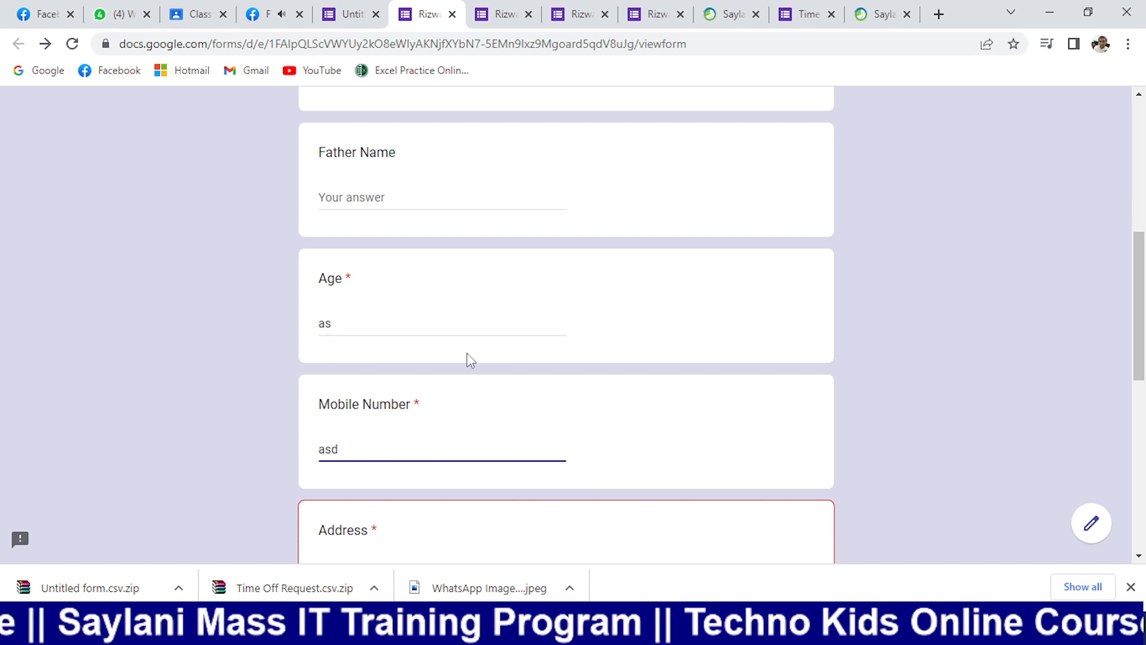
{"action": "left_click_drag", "start_coordinate": [353, 317], "coordinate": [205, 327]}
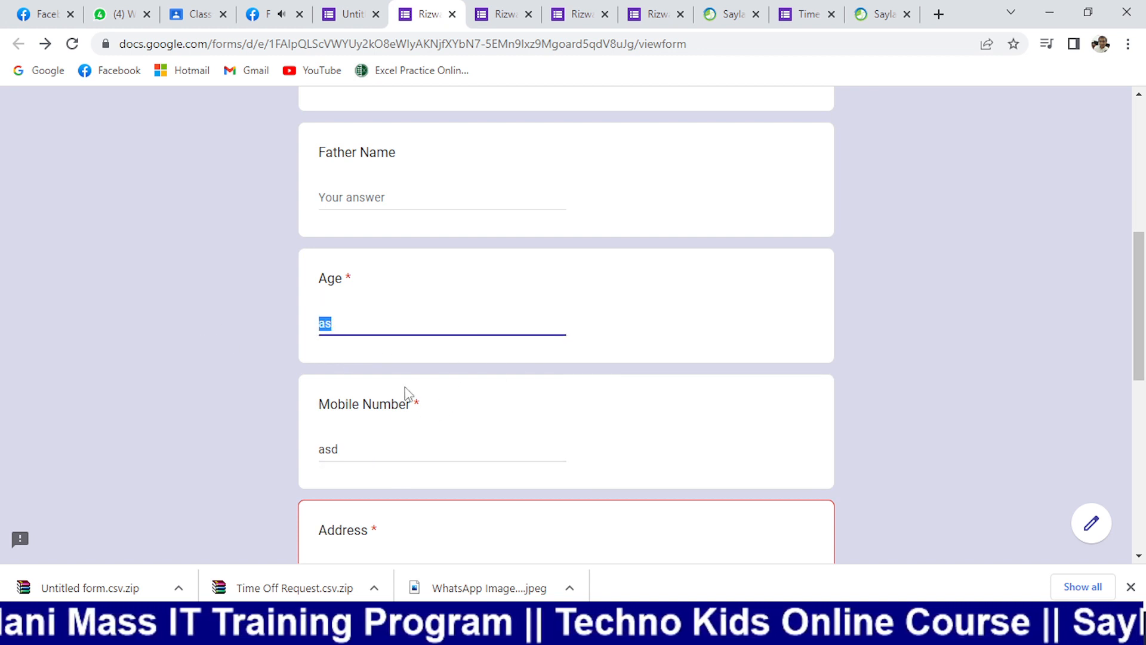
{"action": "type", "text": "qqq"}
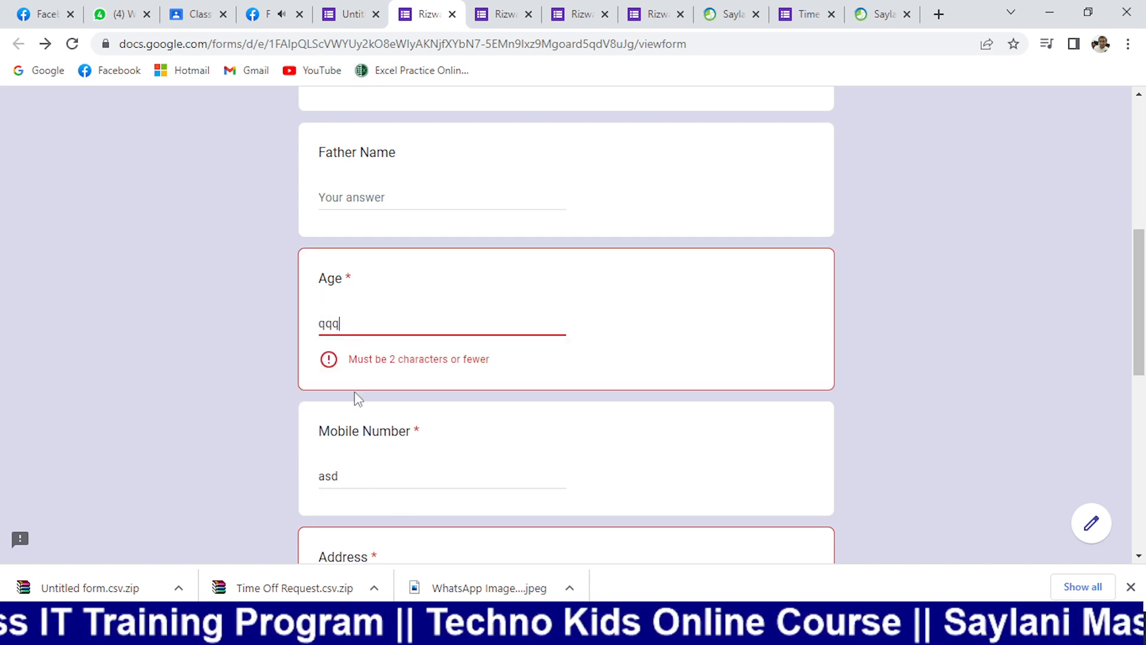
{"action": "left_click", "coordinate": [388, 476]}
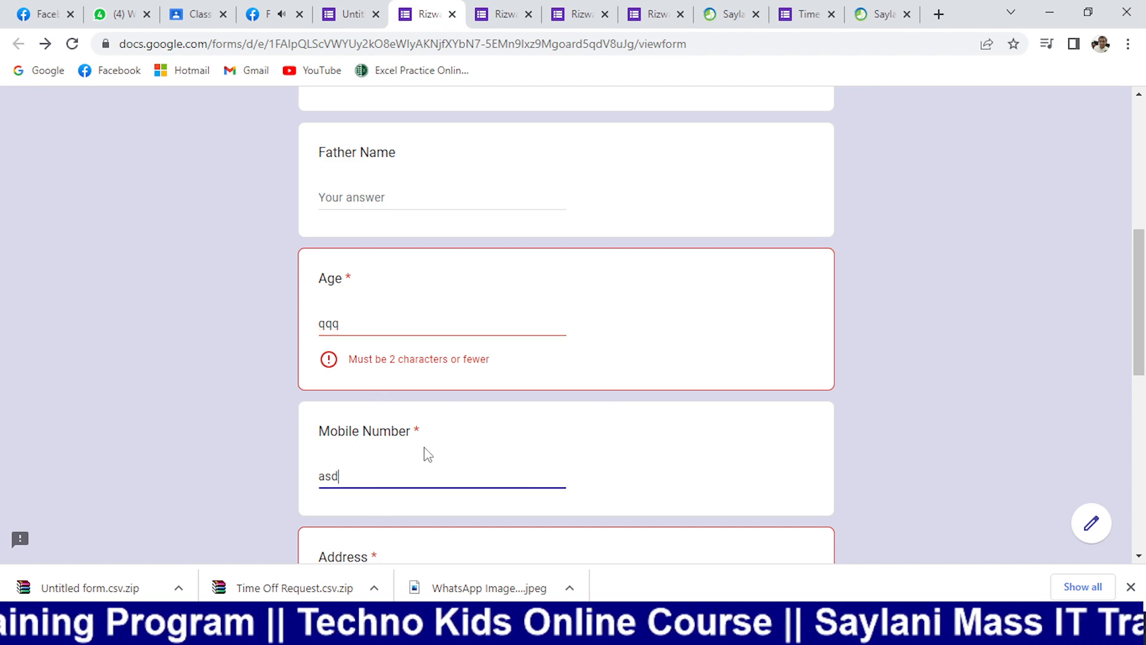
- Return to the form editor and change the Age question's validation to Number with the condition Is number
{"action": "key", "text": "alt+Tab"}
{"action": "key", "text": "alt+Tab"}
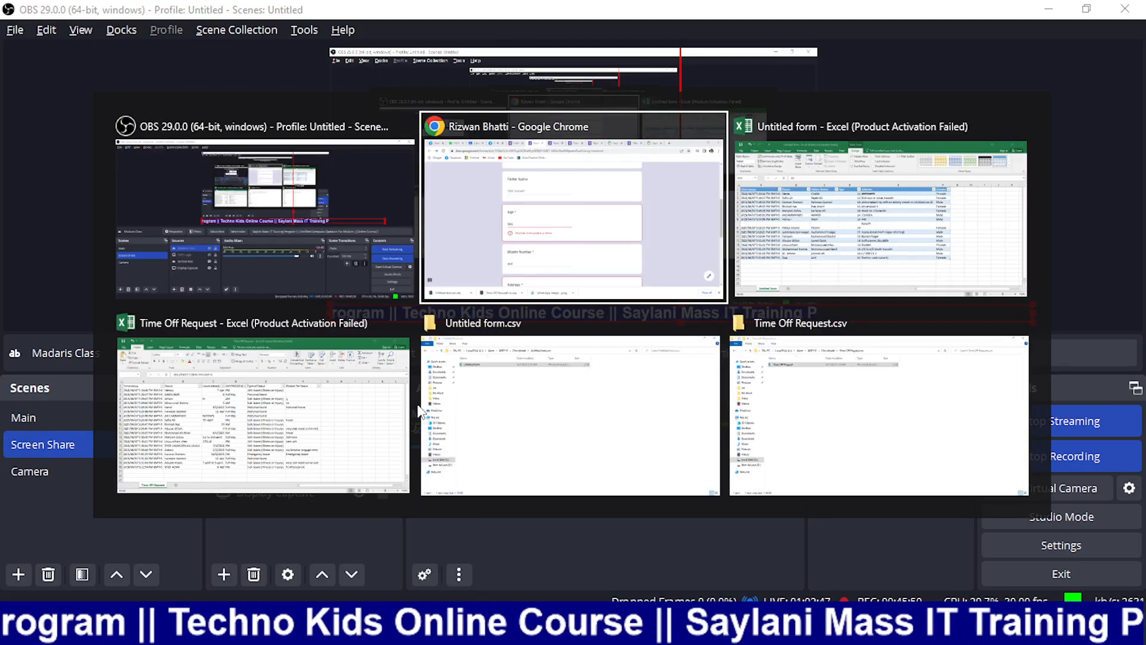
{"action": "left_click", "coordinate": [351, 14]}
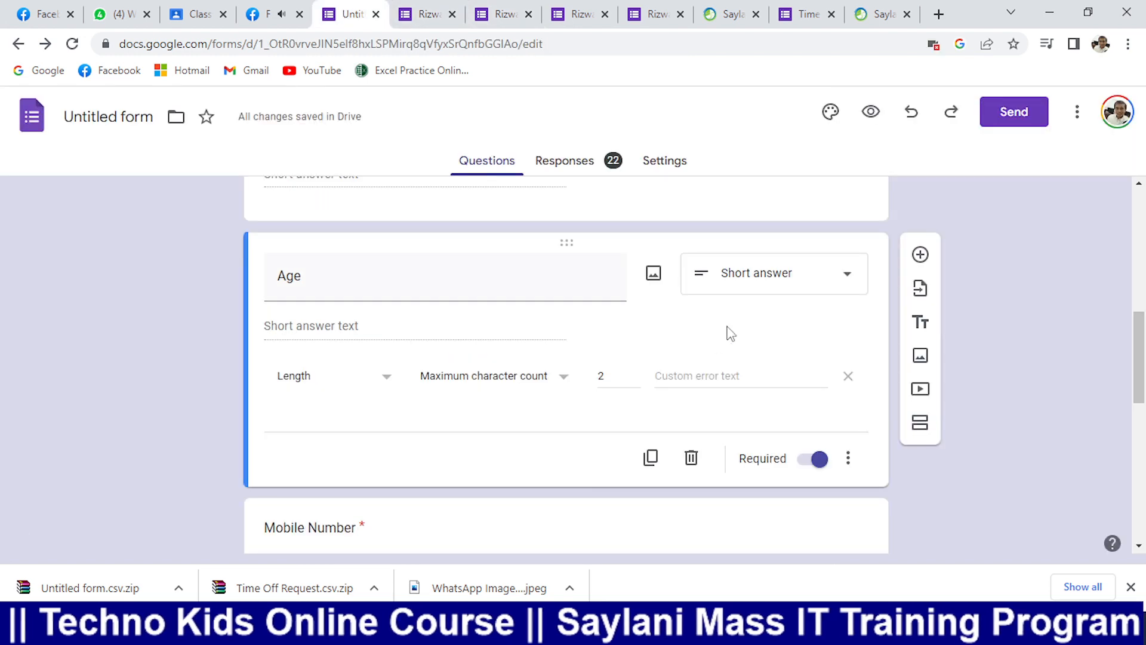
{"action": "left_click", "coordinate": [342, 389]}
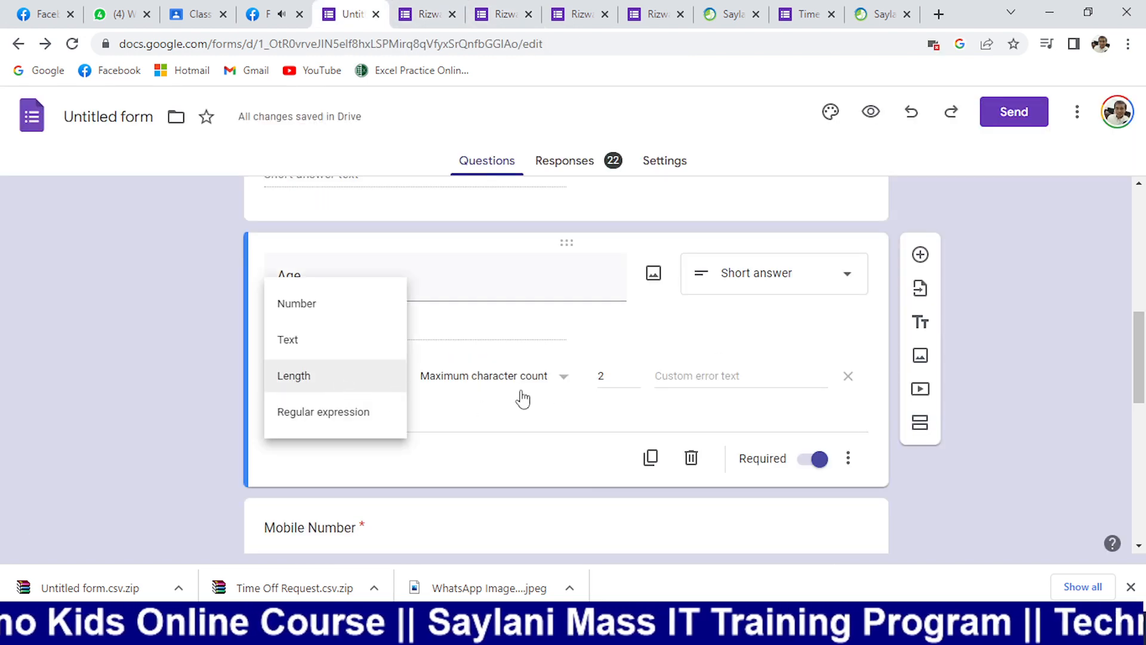
{"action": "left_click", "coordinate": [297, 304]}
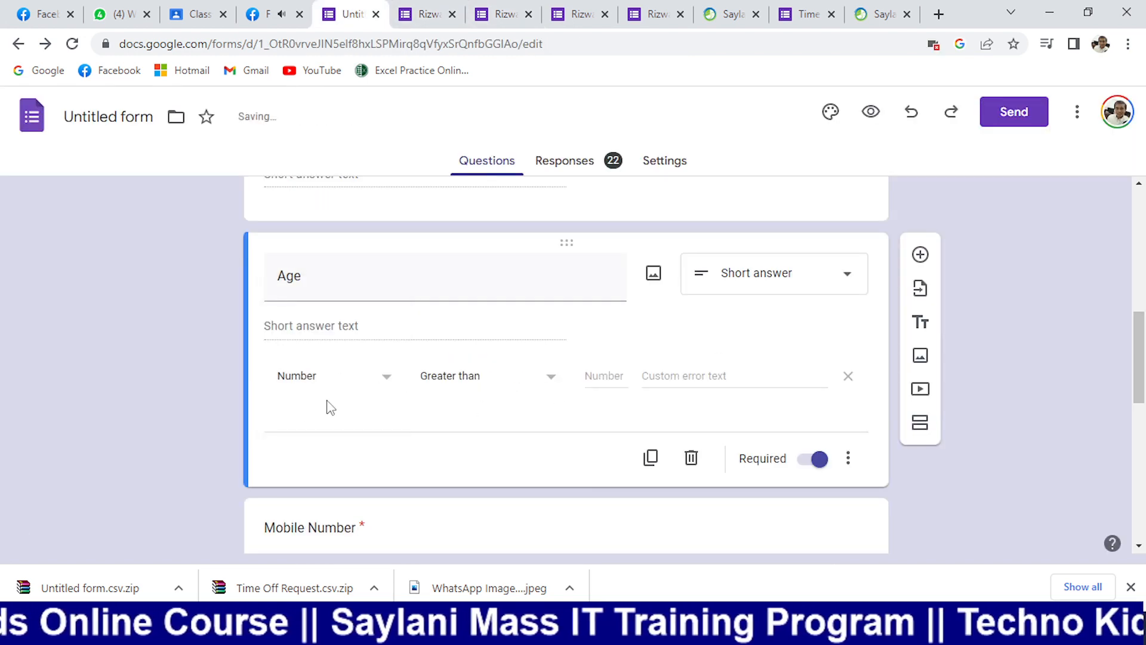
{"action": "left_click", "coordinate": [486, 378]}
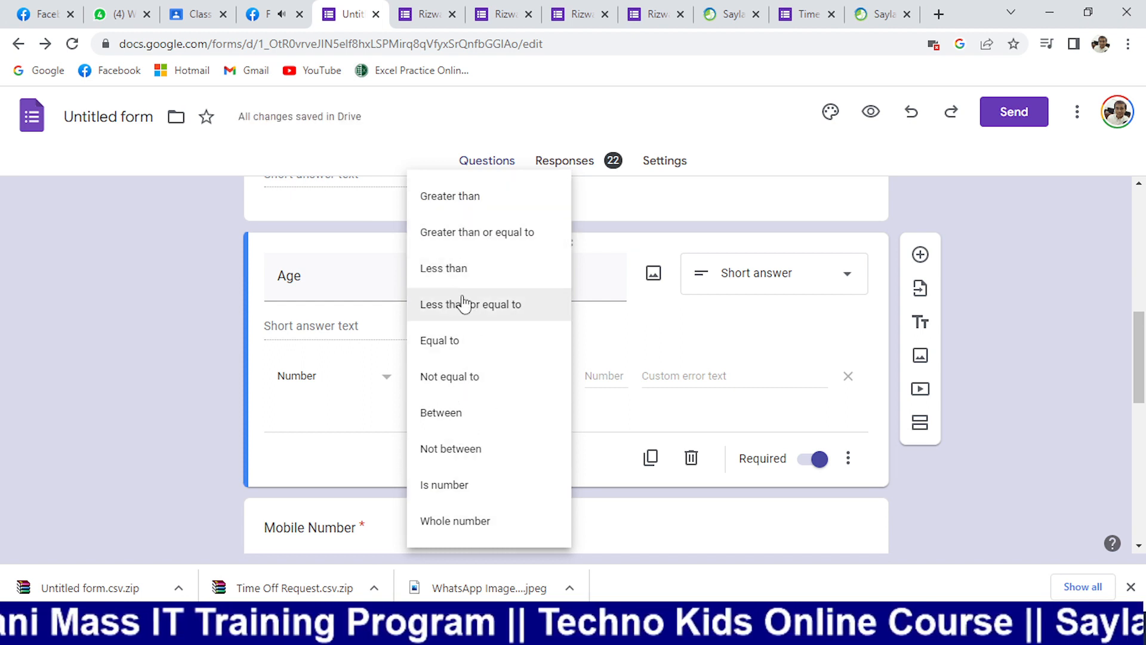
{"action": "left_click", "coordinate": [464, 491]}
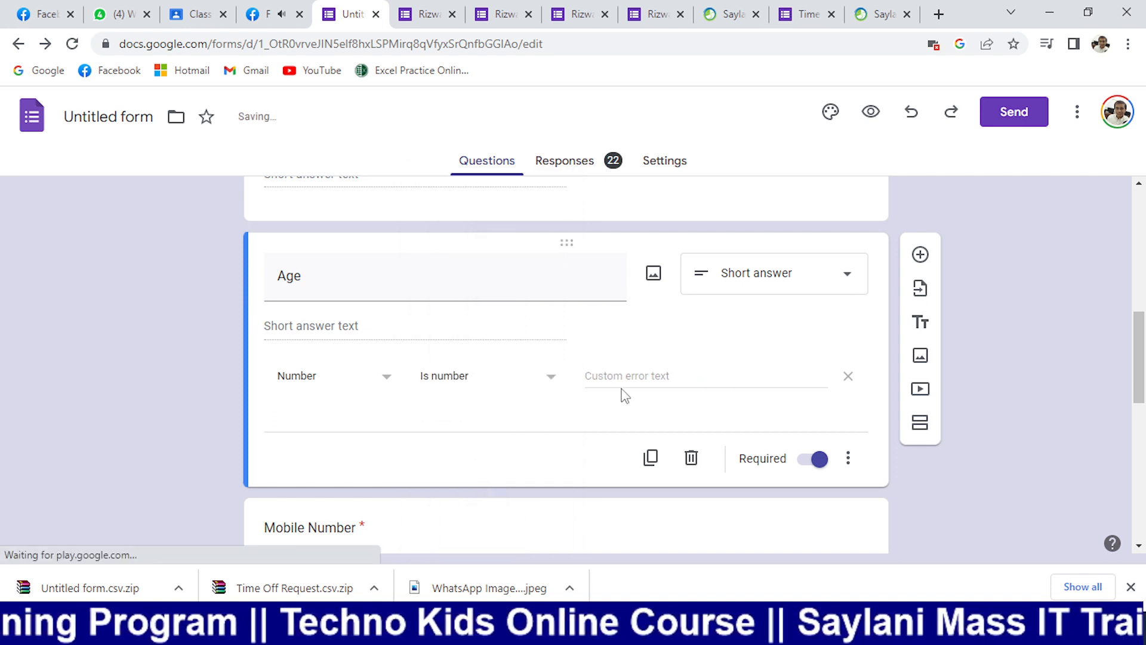
{"action": "left_click", "coordinate": [559, 380]}
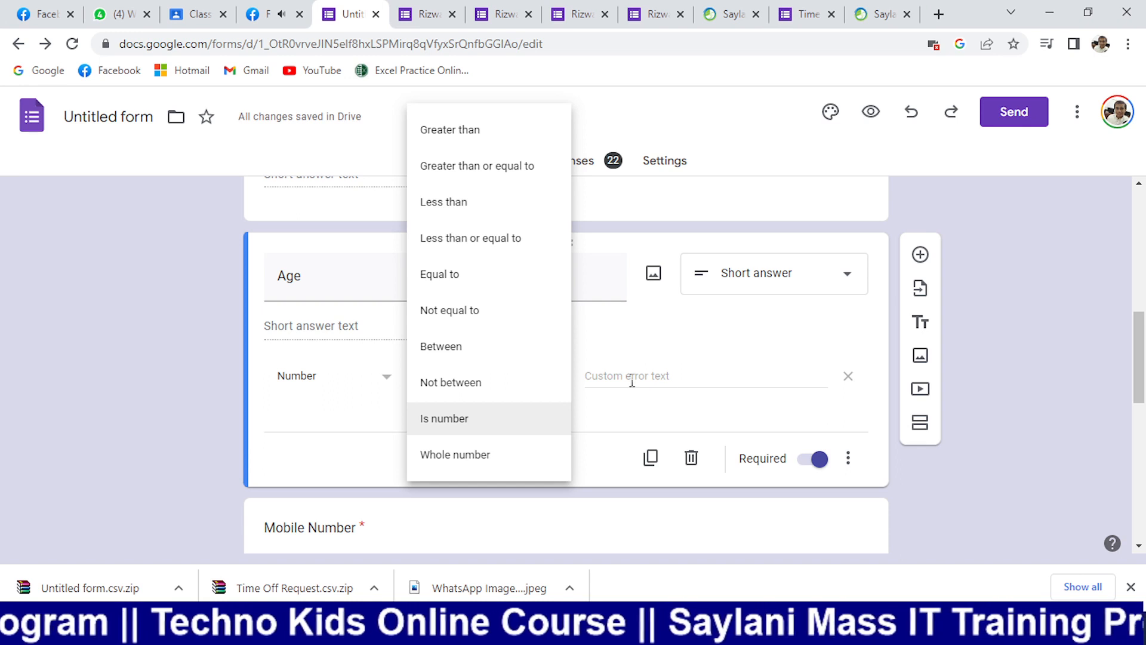
{"action": "left_click", "coordinate": [983, 429]}
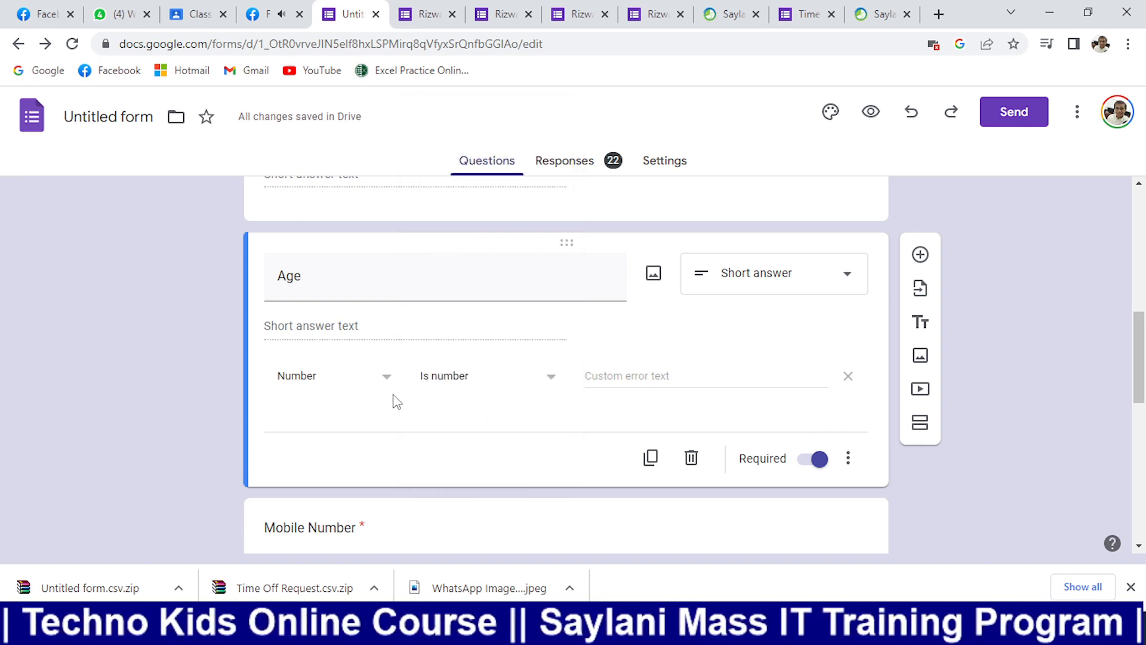
{"action": "left_click", "coordinate": [358, 383]}
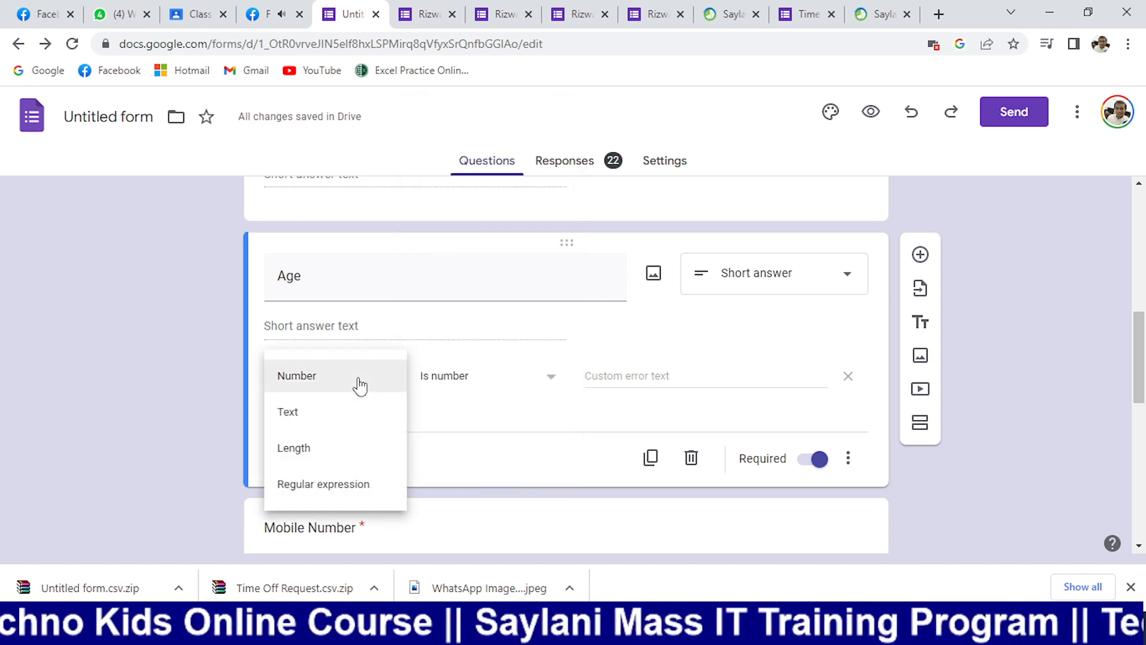
{"action": "left_click", "coordinate": [1011, 408]}
- Switch to the form preview and clear the form to discard all test answers
{"action": "left_click", "coordinate": [434, 14]}
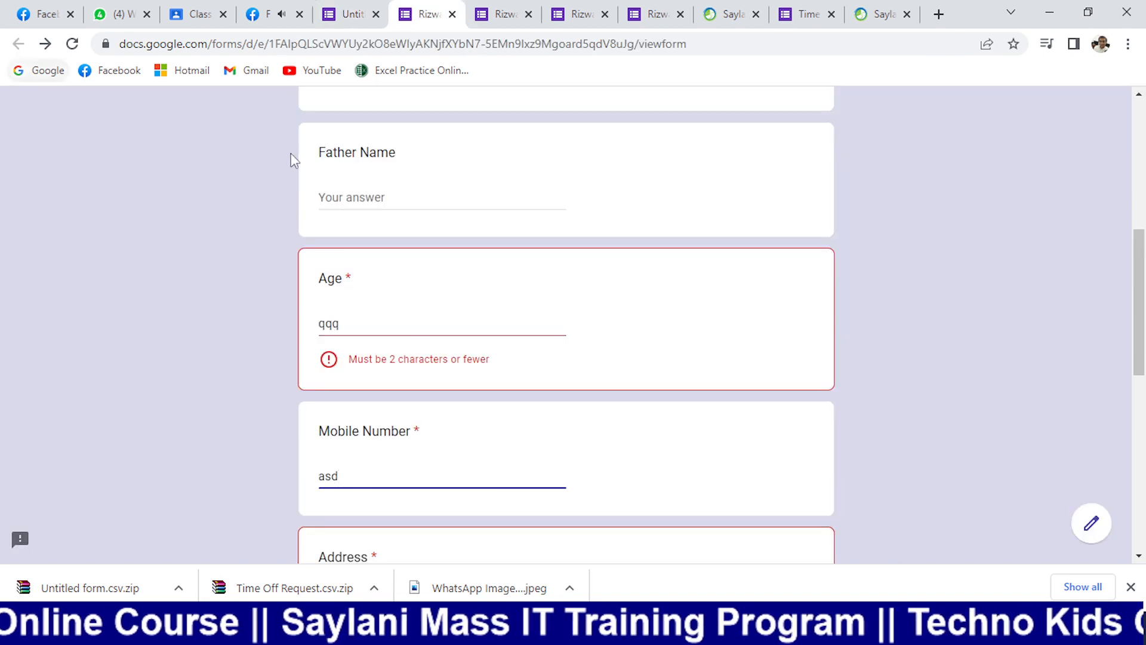
{"action": "scroll", "coordinate": [453, 336], "scroll_direction": "down", "scroll_amount": 10}
{"action": "left_click", "coordinate": [779, 429]}
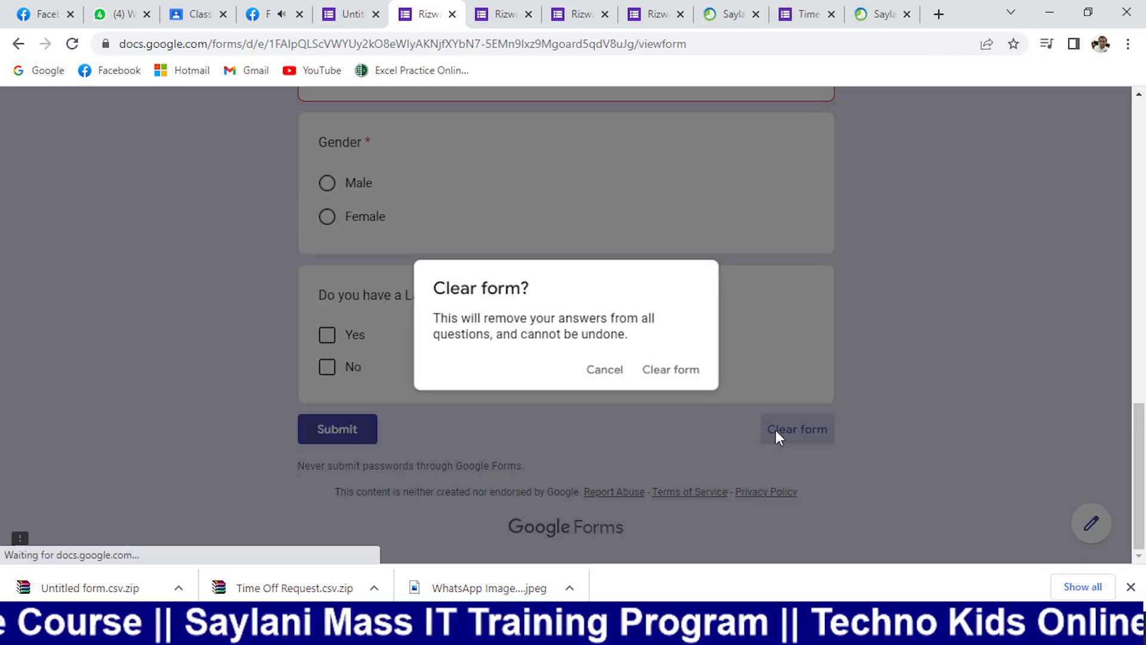
{"action": "left_click", "coordinate": [673, 371]}
- Test the Age question's number validation by answering qqw, and examine the error message below it
{"action": "scroll", "coordinate": [396, 277], "scroll_direction": "down", "scroll_amount": 5}
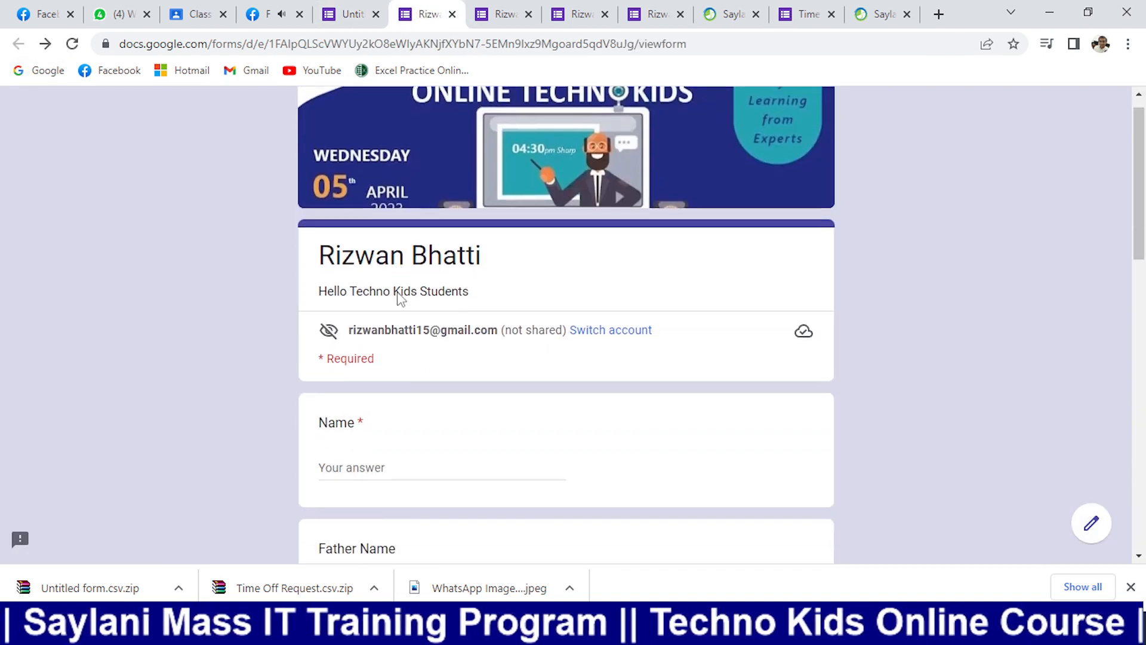
{"action": "scroll", "coordinate": [384, 307], "scroll_direction": "up", "scroll_amount": 1}
{"action": "scroll", "coordinate": [371, 232], "scroll_direction": "up", "scroll_amount": 3}
{"action": "scroll", "coordinate": [374, 263], "scroll_direction": "down", "scroll_amount": 7}
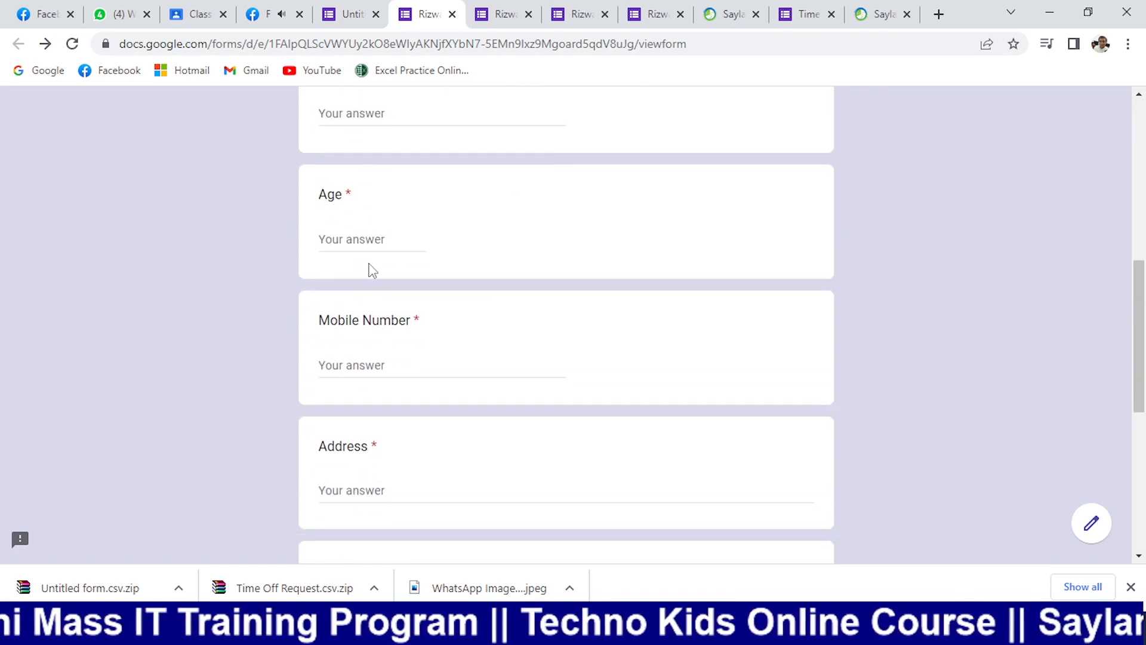
{"action": "left_click", "coordinate": [353, 238]}
{"action": "type", "text": "qqw"}
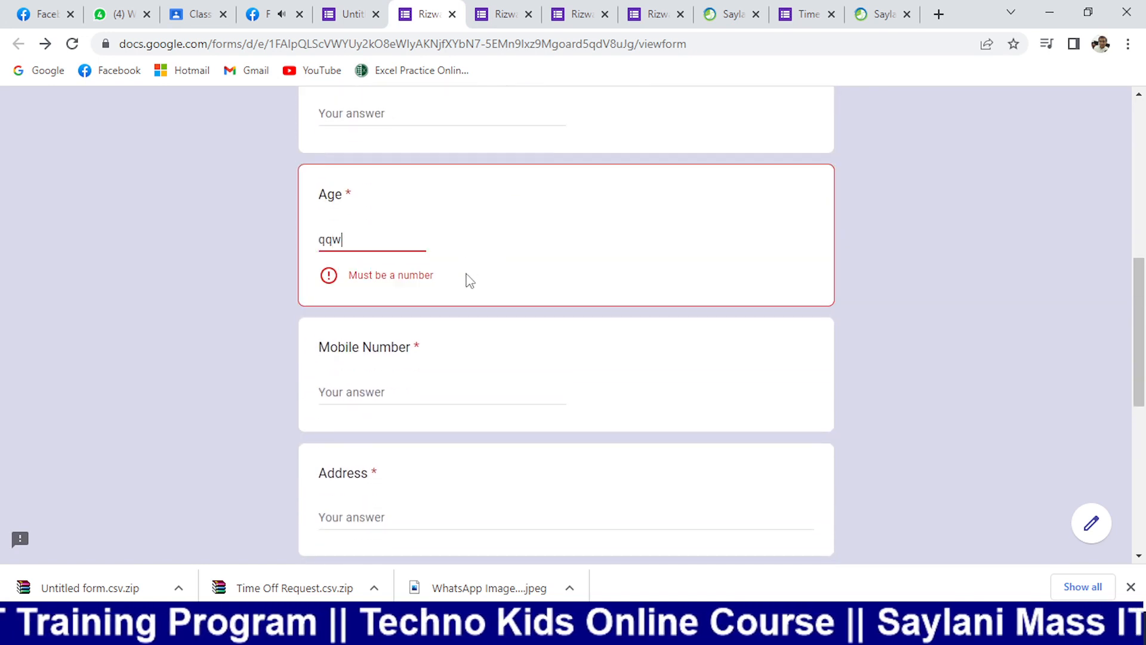
{"action": "left_click", "coordinate": [866, 381]}
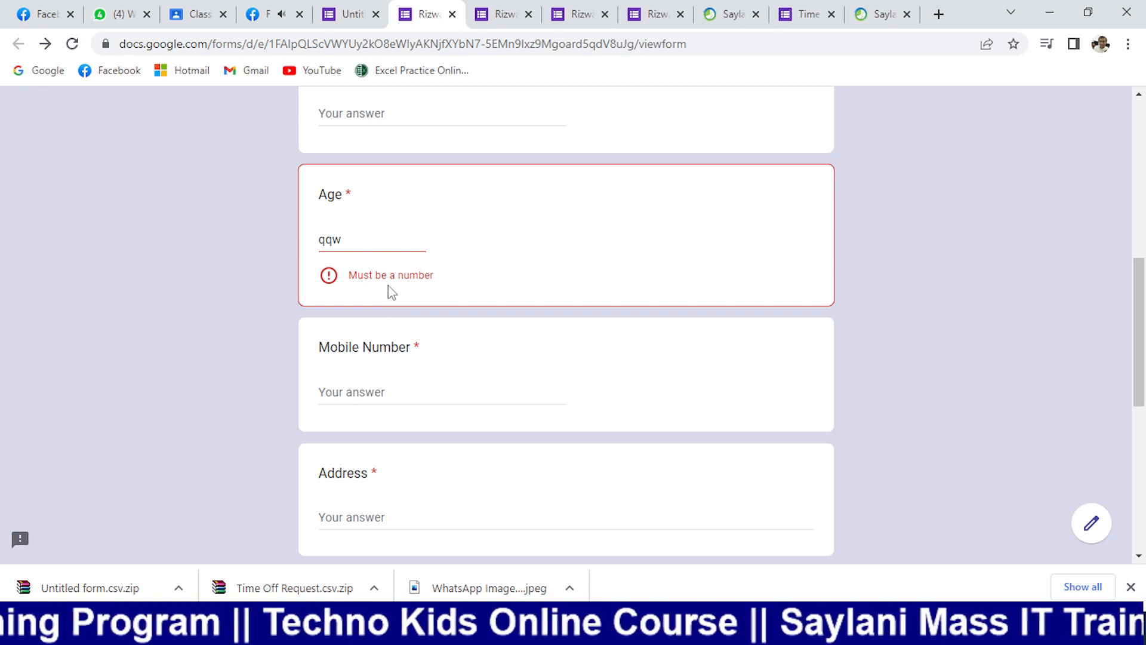
{"action": "left_click_drag", "start_coordinate": [345, 286], "coordinate": [468, 287]}
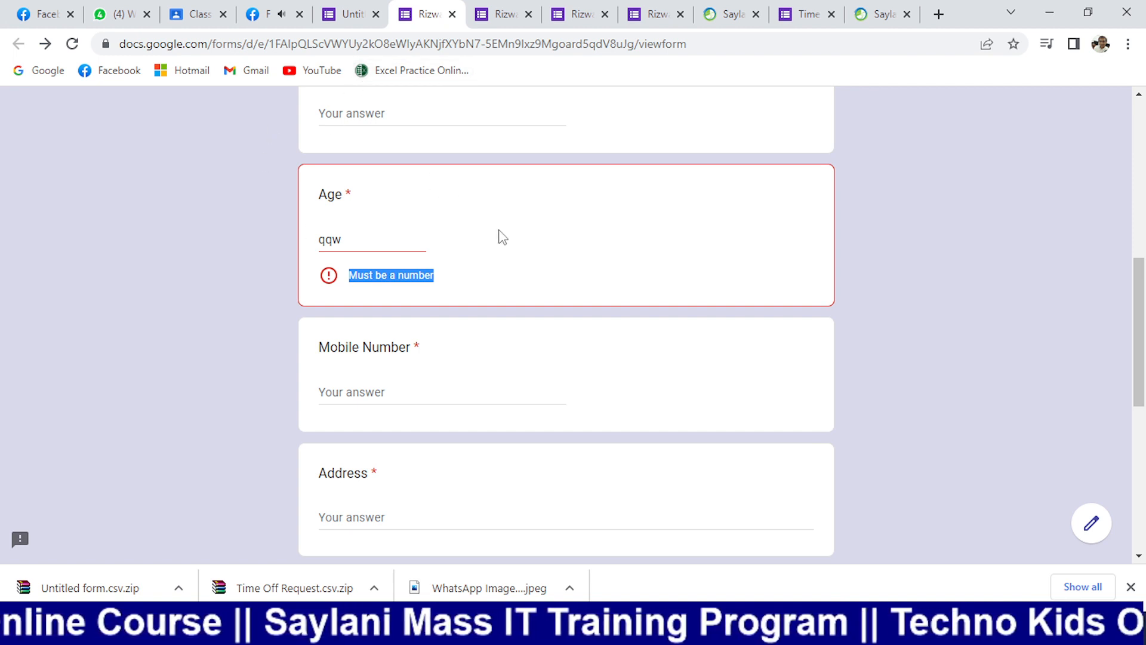
{"action": "left_click_drag", "start_coordinate": [364, 242], "coordinate": [281, 245]}
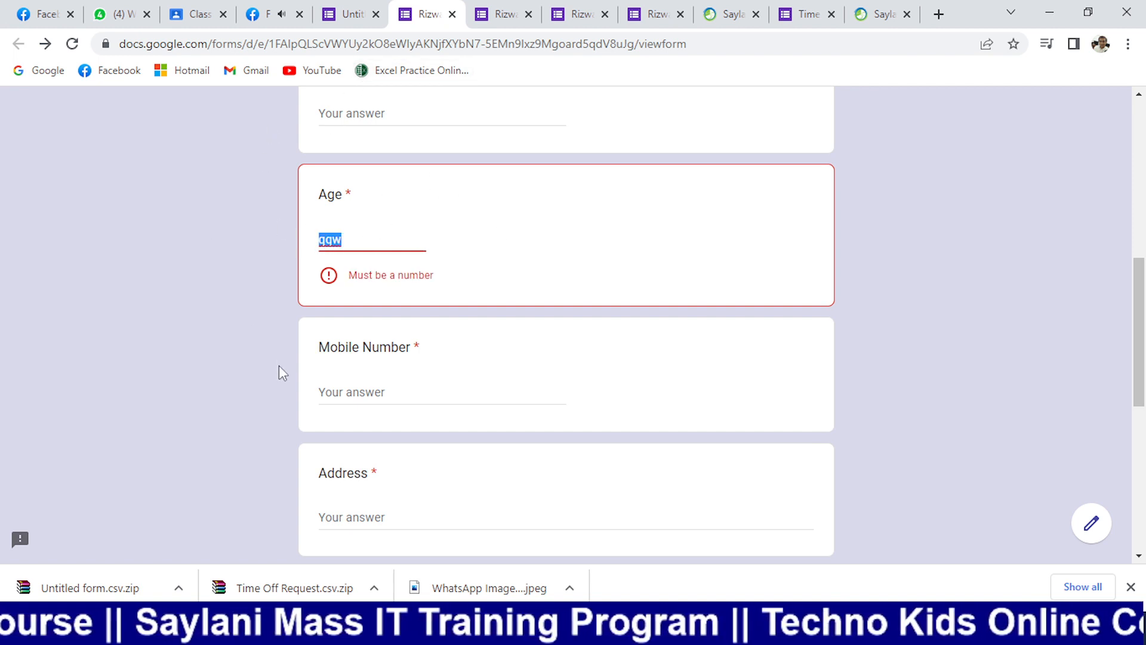
- Enter qqw as the Mobile Number answer to test whether that question accepts text
{"action": "left_click", "coordinate": [358, 393]}
{"action": "type", "text": "aaa"}
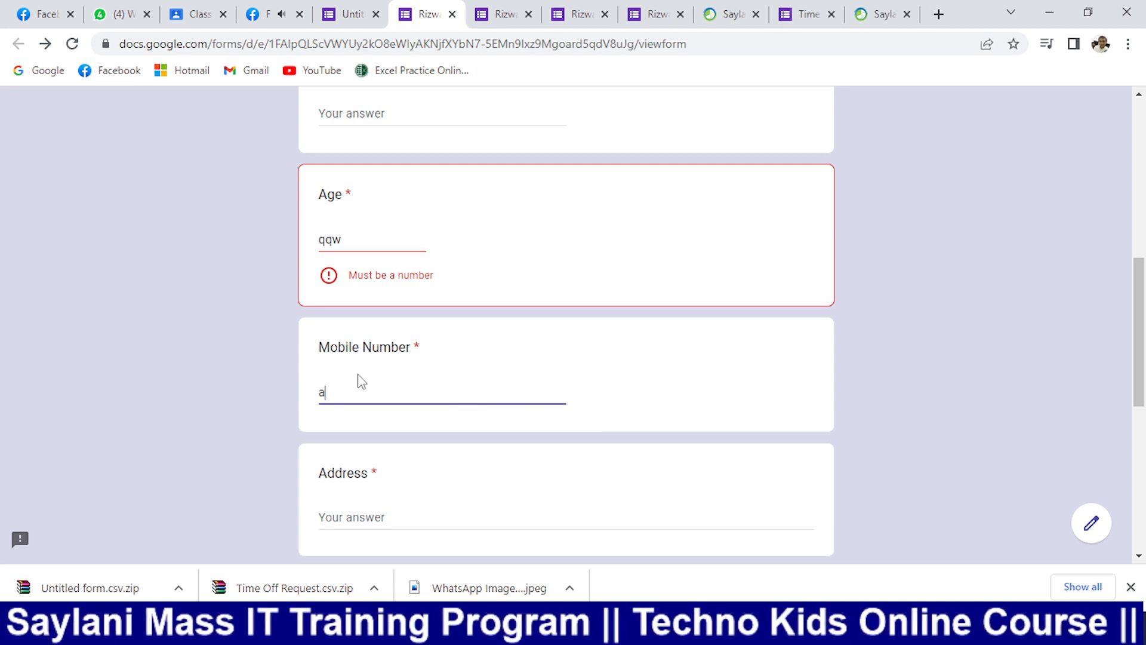
{"action": "key", "text": "BackSpace"}
{"action": "key", "text": "BackSpace"}
{"action": "key", "text": "BackSpace"}
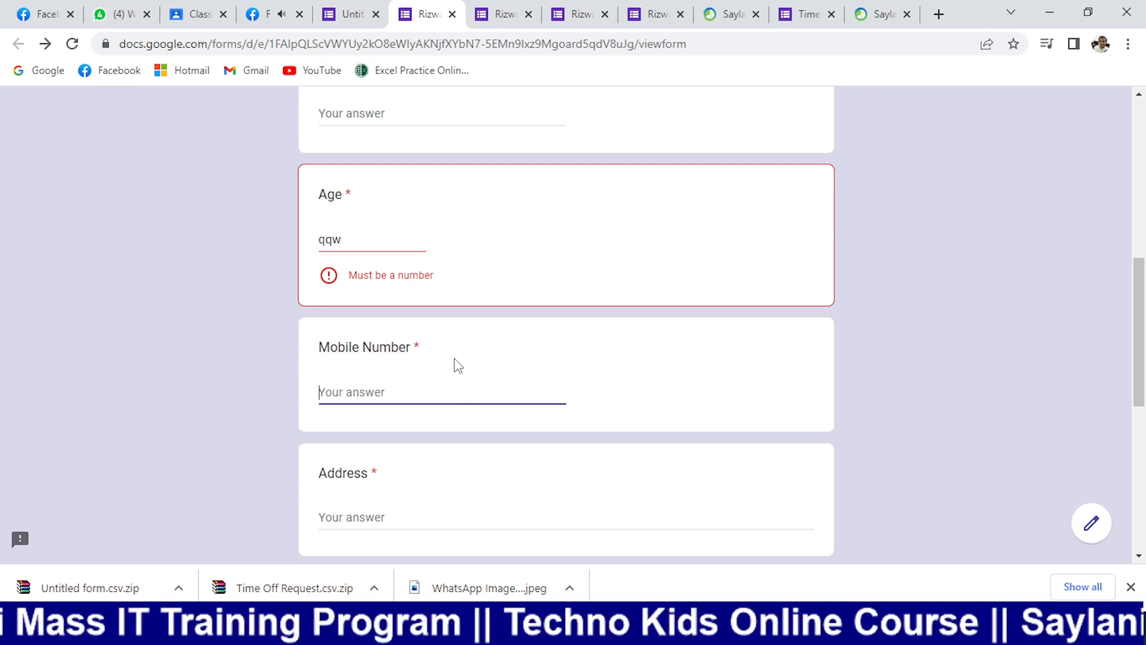
{"action": "type", "text": "qqw"}
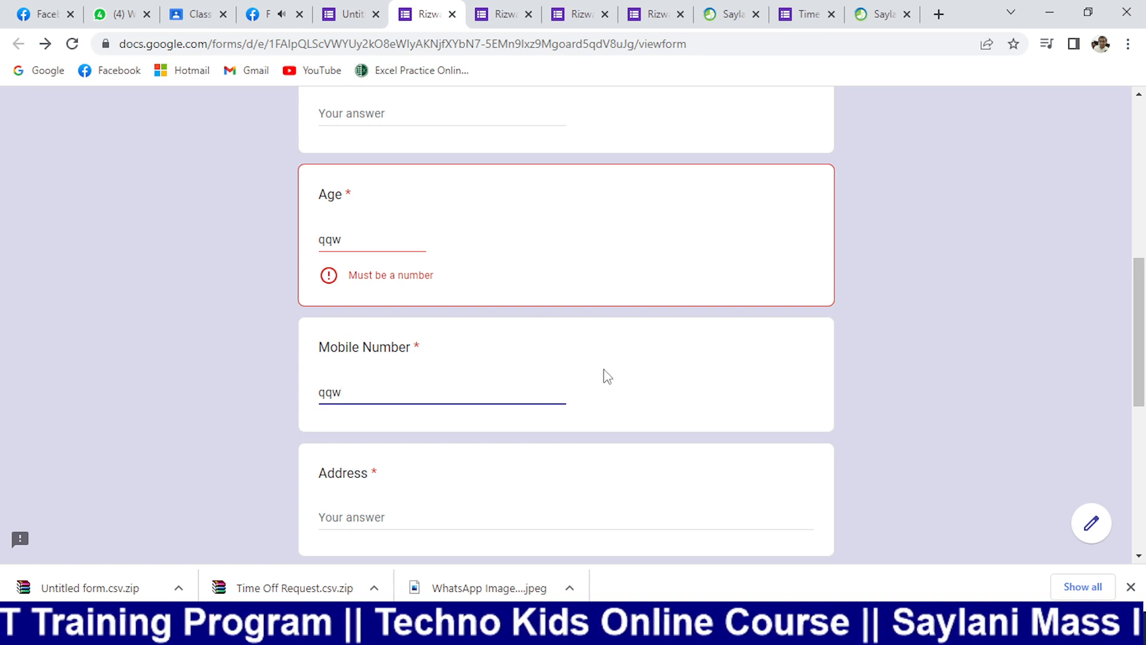
{"action": "left_click", "coordinate": [908, 360]}
{"action": "left_click", "coordinate": [477, 385]}
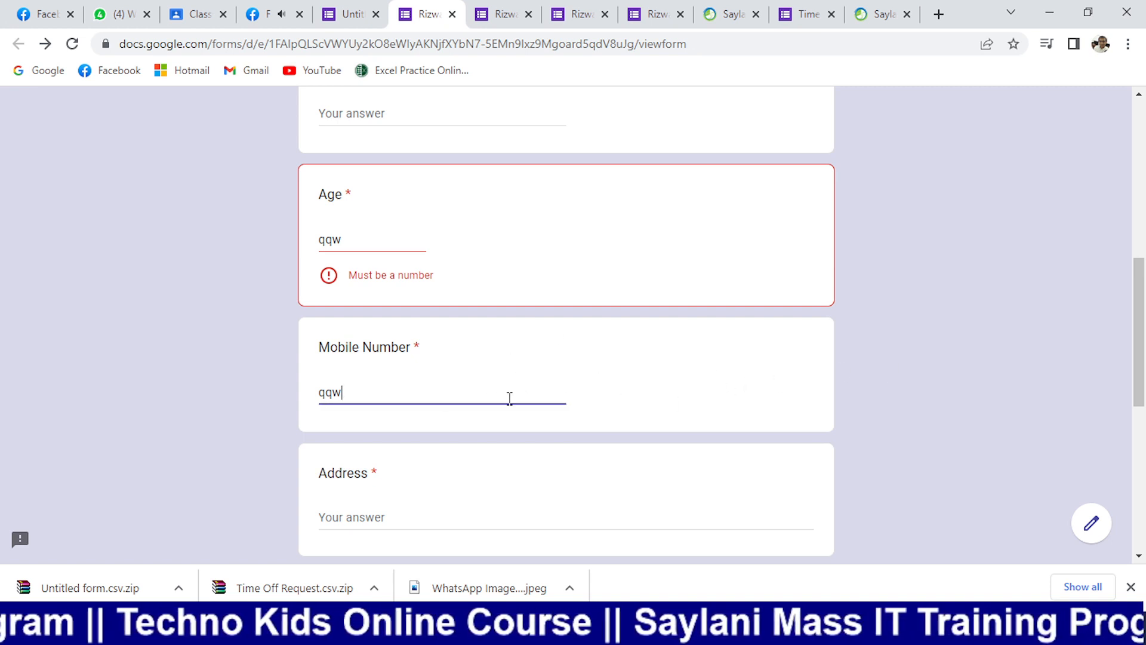
- Replace the Age answer with 12 to test the number validation with a valid value
{"action": "left_click_drag", "start_coordinate": [366, 241], "coordinate": [263, 235]}
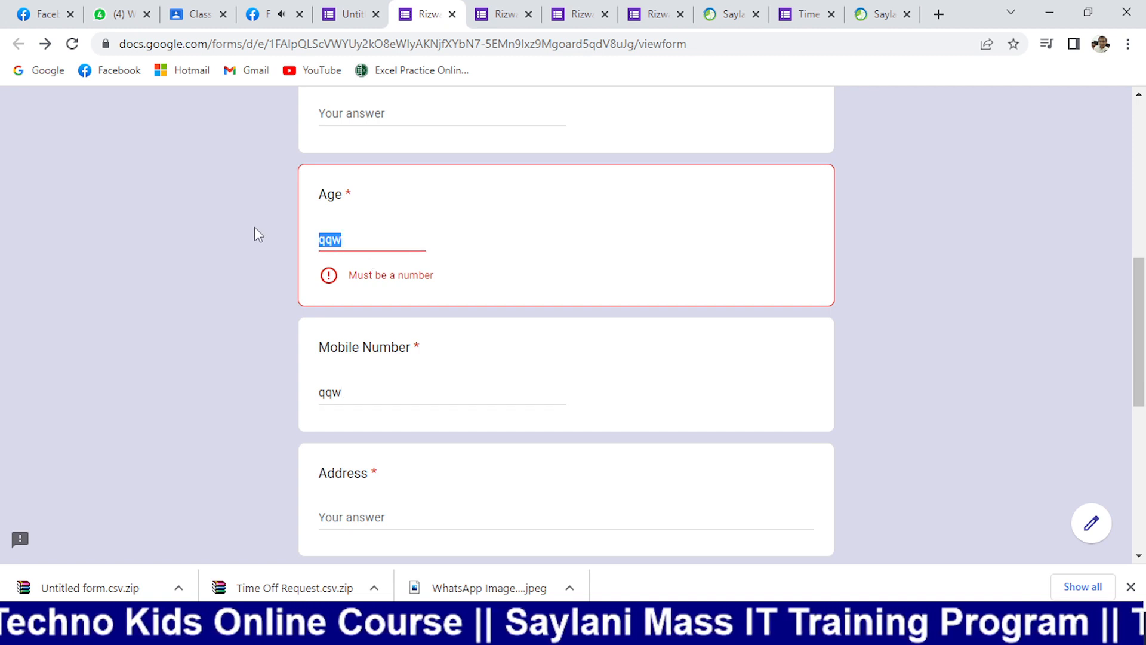
{"action": "key", "text": "BackSpace"}
{"action": "type", "text": "03"}
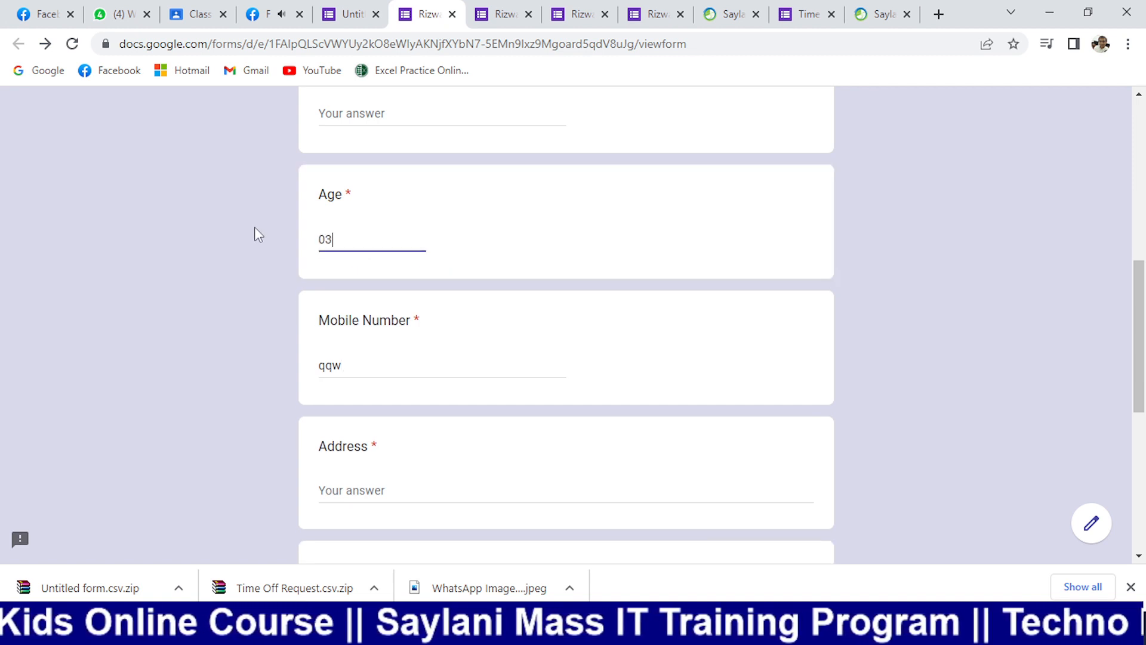
{"action": "key", "text": "BackSpace"}
{"action": "key", "text": "BackSpace"}
{"action": "type", "text": "12"}
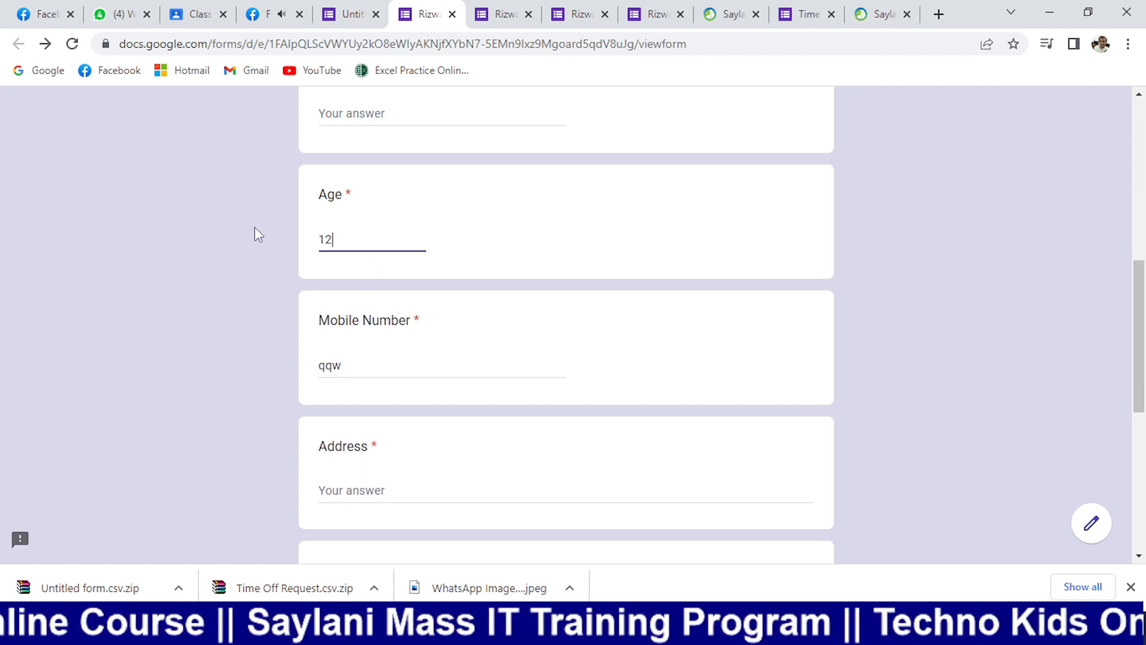
{"action": "left_click", "coordinate": [910, 272]}
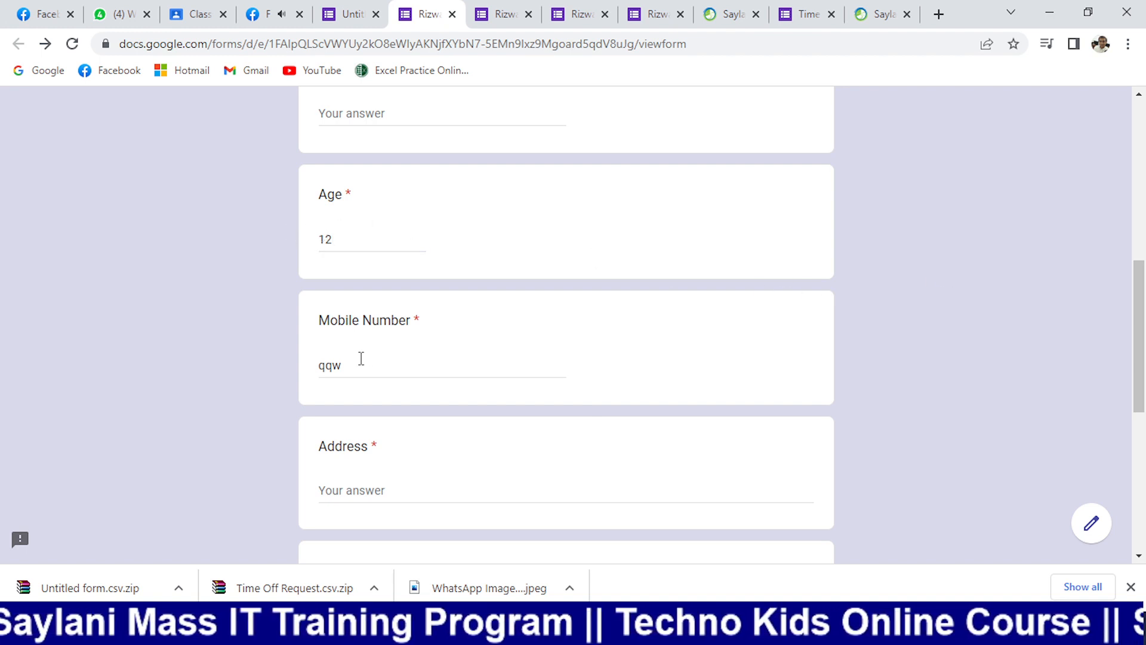
- Switch to the form editor and add response validation to the Mobile Number question: Number, Is number
{"action": "scroll", "coordinate": [397, 389], "scroll_direction": "up", "scroll_amount": 3}
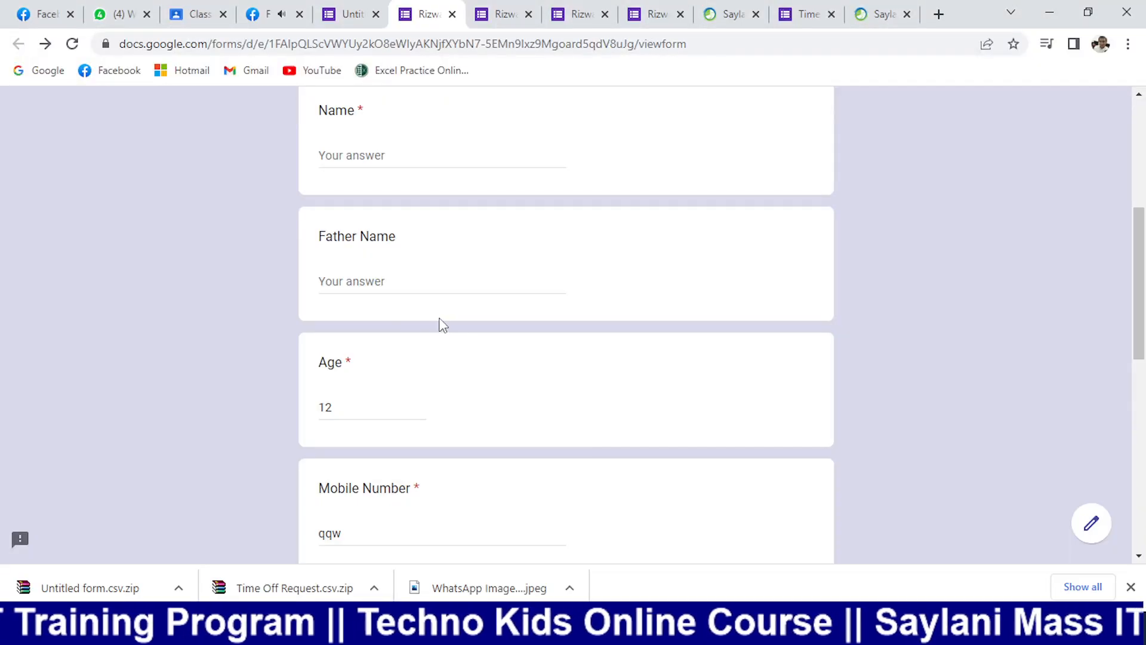
{"action": "left_click", "coordinate": [351, 16]}
{"action": "scroll", "coordinate": [386, 329], "scroll_direction": "down", "scroll_amount": 4}
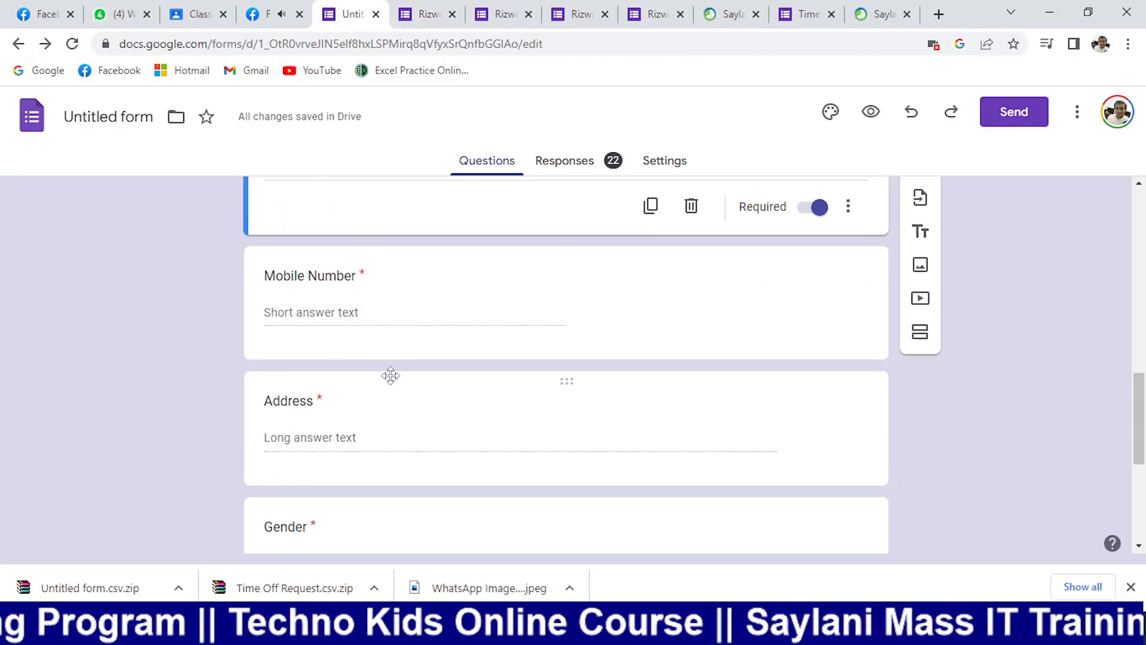
{"action": "left_click", "coordinate": [396, 333]}
{"action": "scroll", "coordinate": [798, 486], "scroll_direction": "down", "scroll_amount": 3}
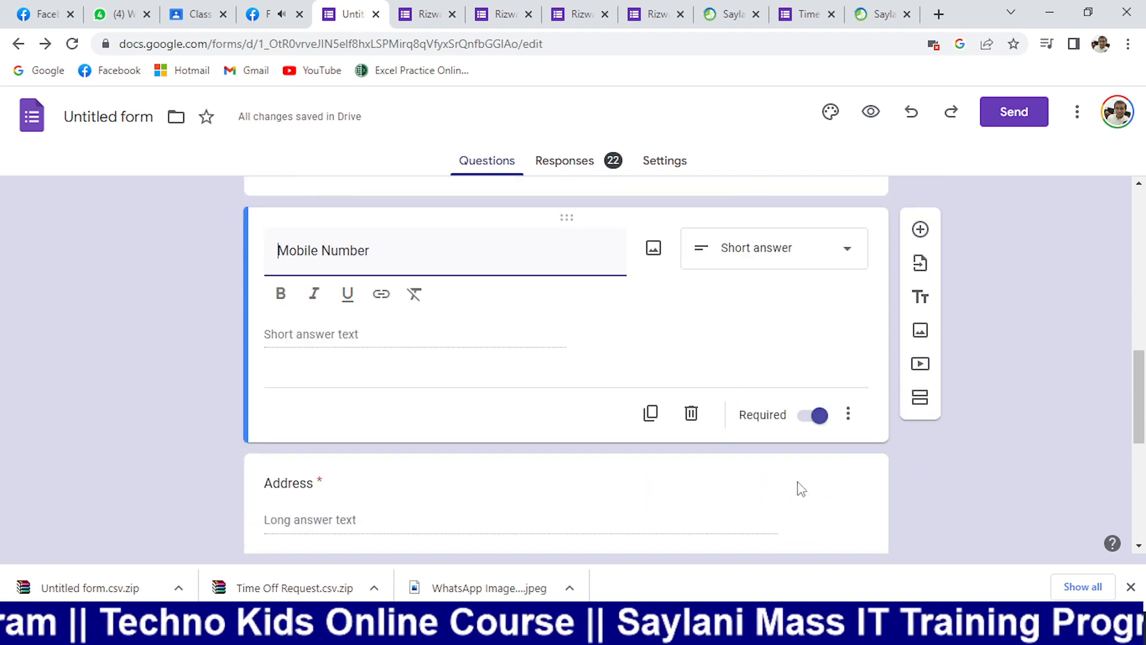
{"action": "left_click", "coordinate": [851, 368]}
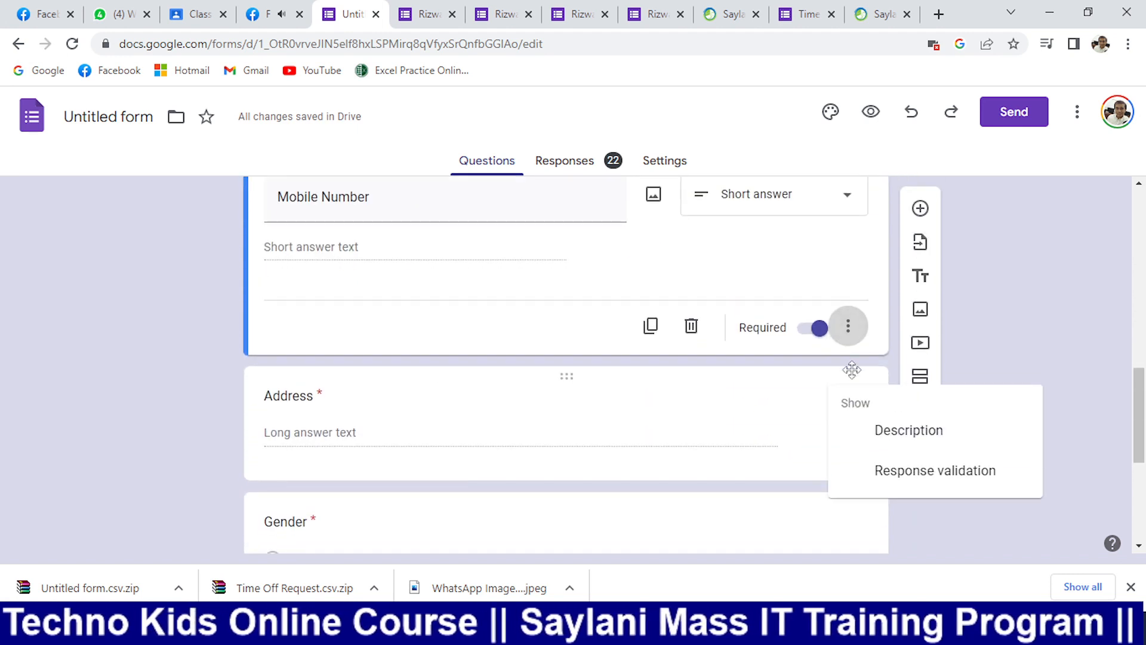
{"action": "left_click", "coordinate": [903, 475]}
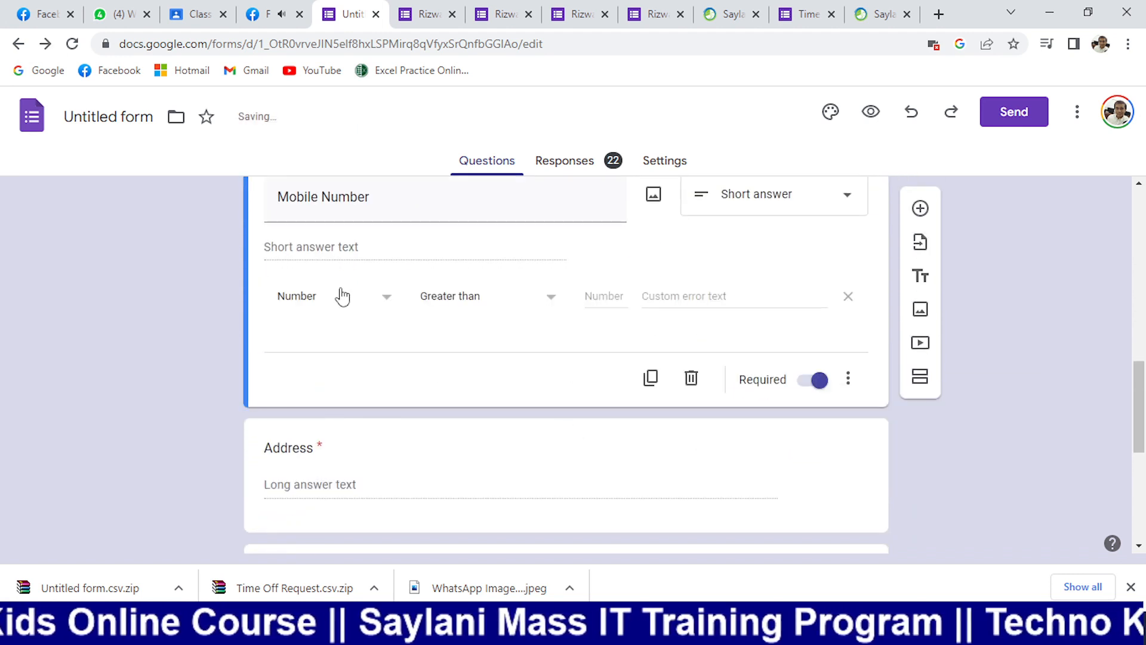
{"action": "left_click", "coordinate": [514, 297]}
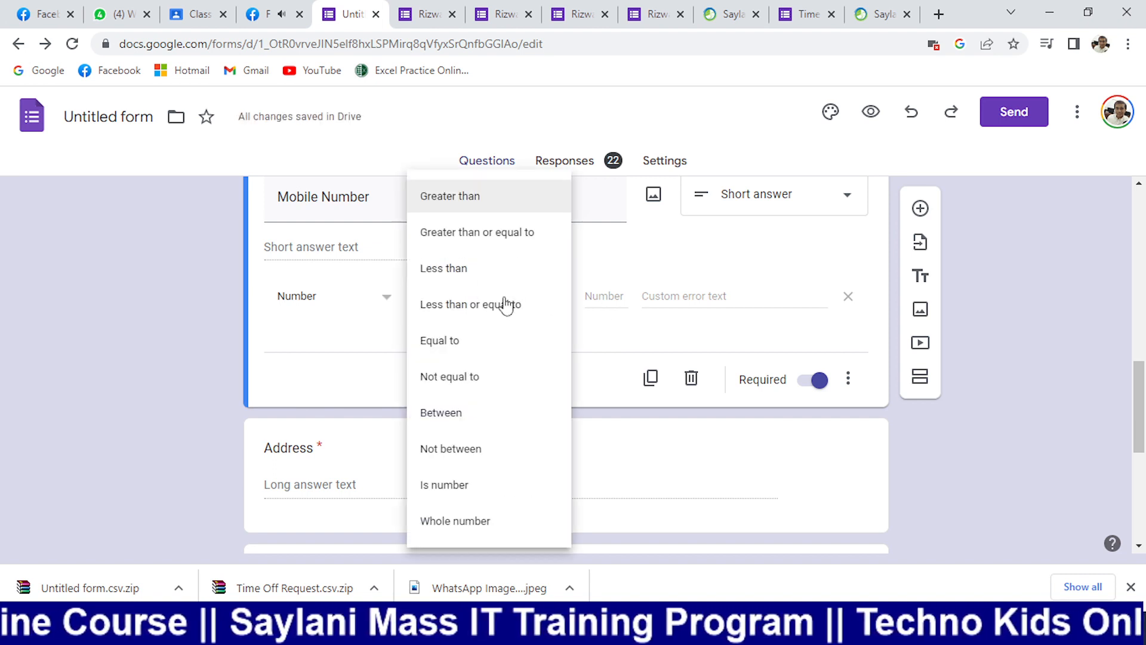
{"action": "left_click", "coordinate": [481, 491]}
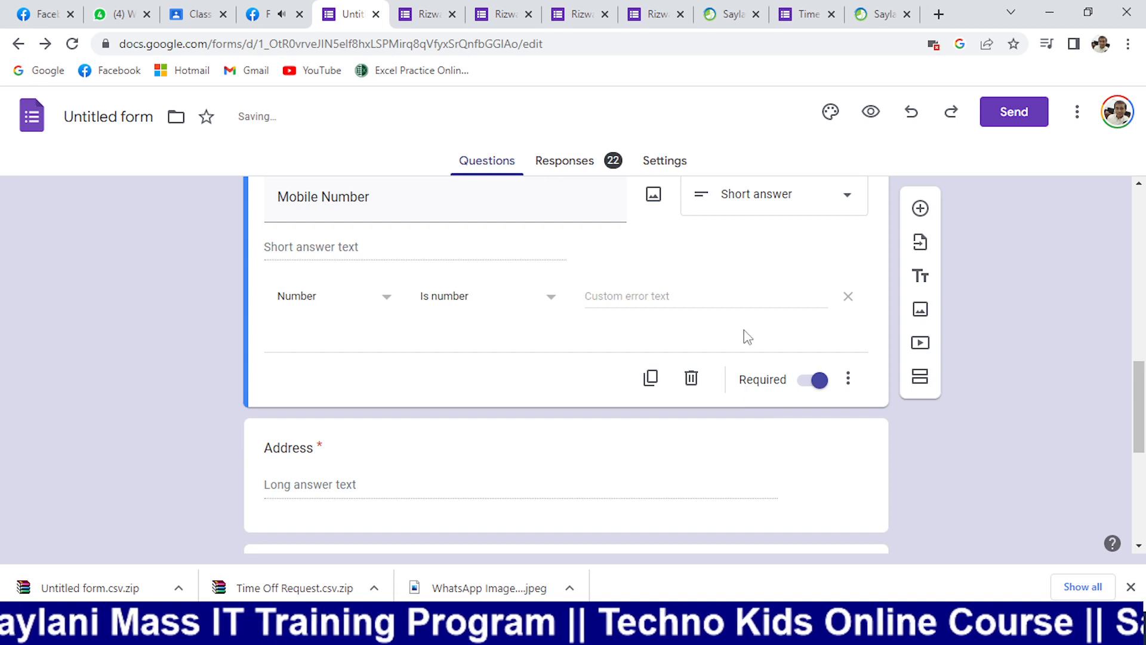
{"action": "scroll", "coordinate": [742, 307], "scroll_direction": "up", "scroll_amount": 3}
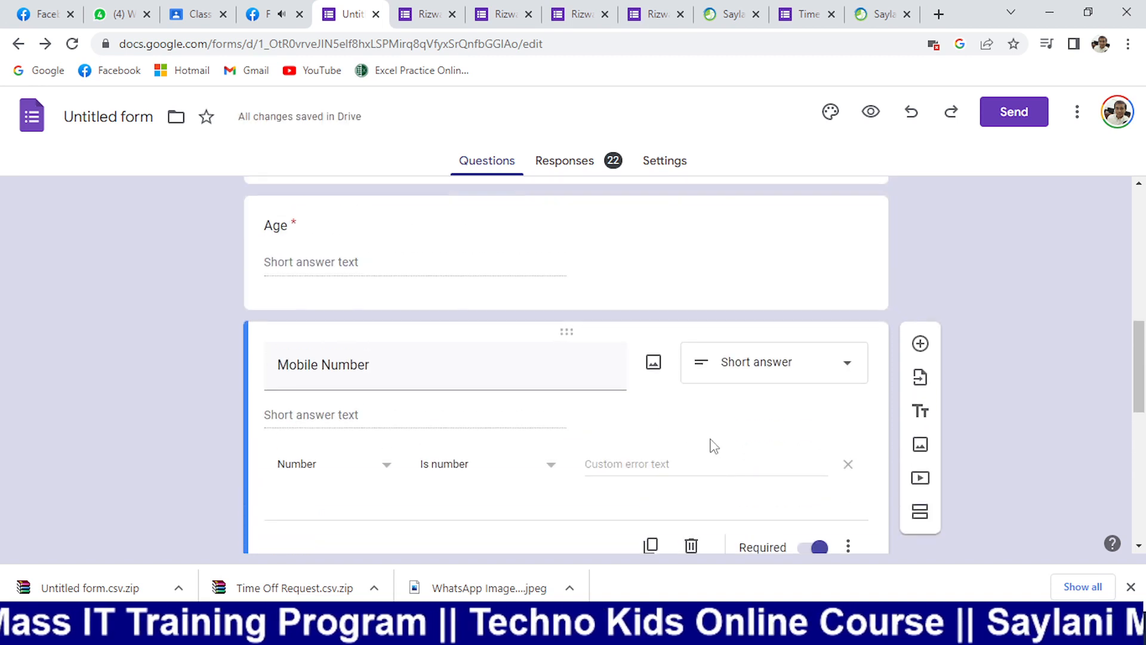
- Switch to the form preview, reload it, and close three of the open preview tabs
{"action": "left_click", "coordinate": [429, 16]}
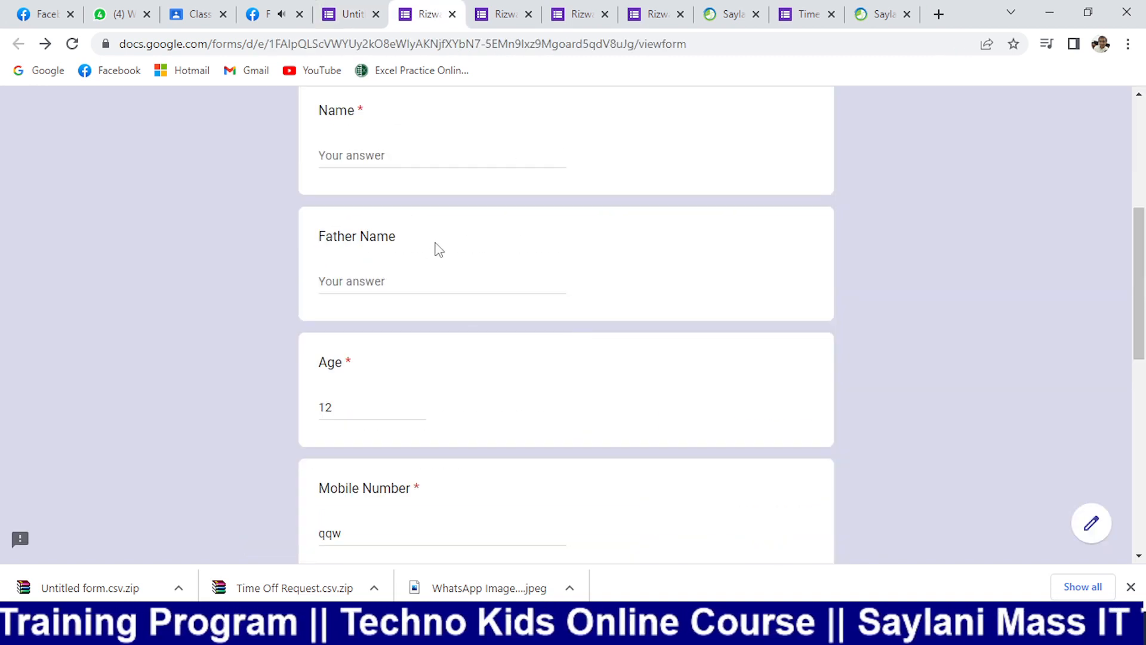
{"action": "left_click", "coordinate": [72, 44]}
{"action": "scroll", "coordinate": [461, 277], "scroll_direction": "down", "scroll_amount": 3}
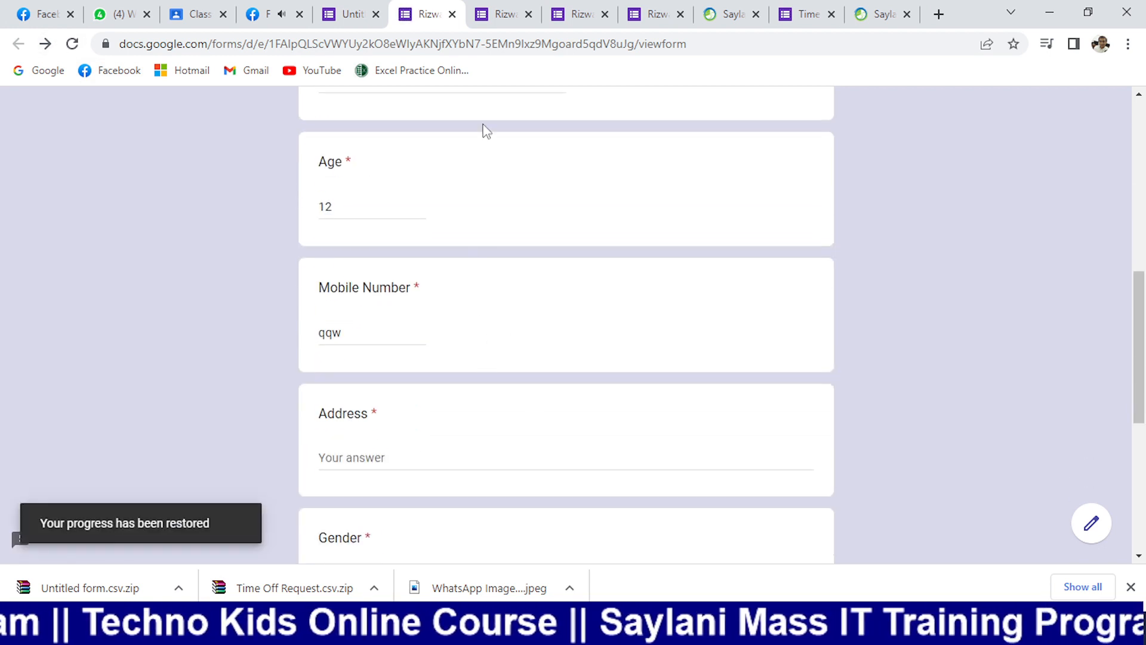
{"action": "left_click", "coordinate": [452, 14]}
{"action": "left_click", "coordinate": [454, 14]}
{"action": "left_click", "coordinate": [454, 14]}
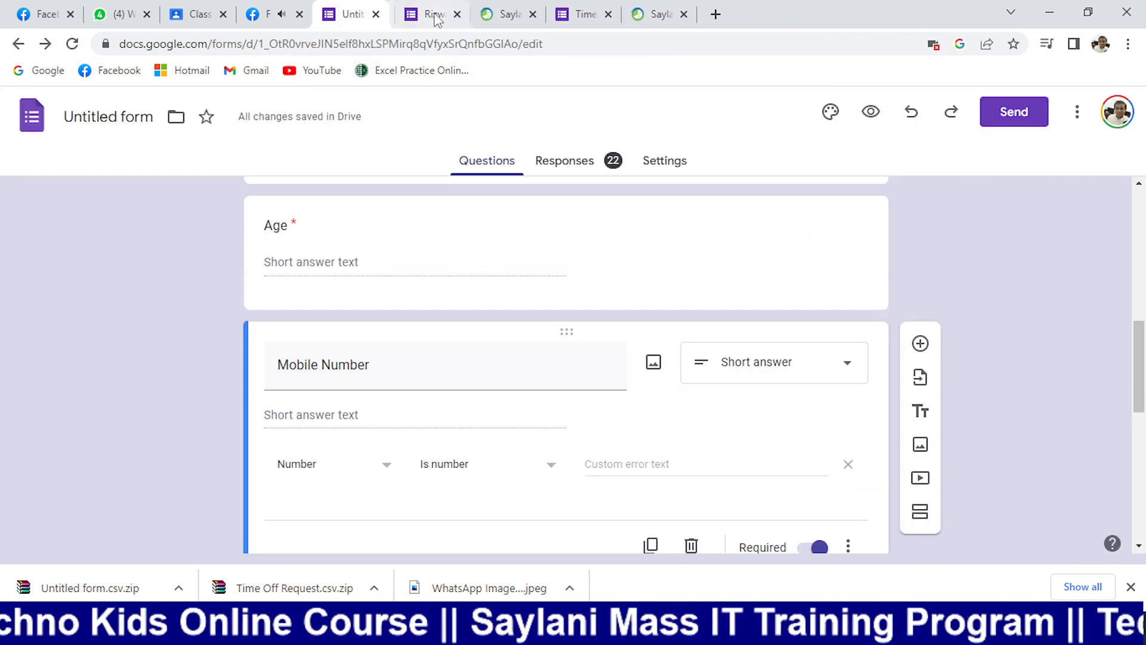
- Open a new preview of the form and clear all its restored answers
{"action": "left_click", "coordinate": [870, 113]}
{"action": "scroll", "coordinate": [542, 405], "scroll_direction": "down", "scroll_amount": 10}
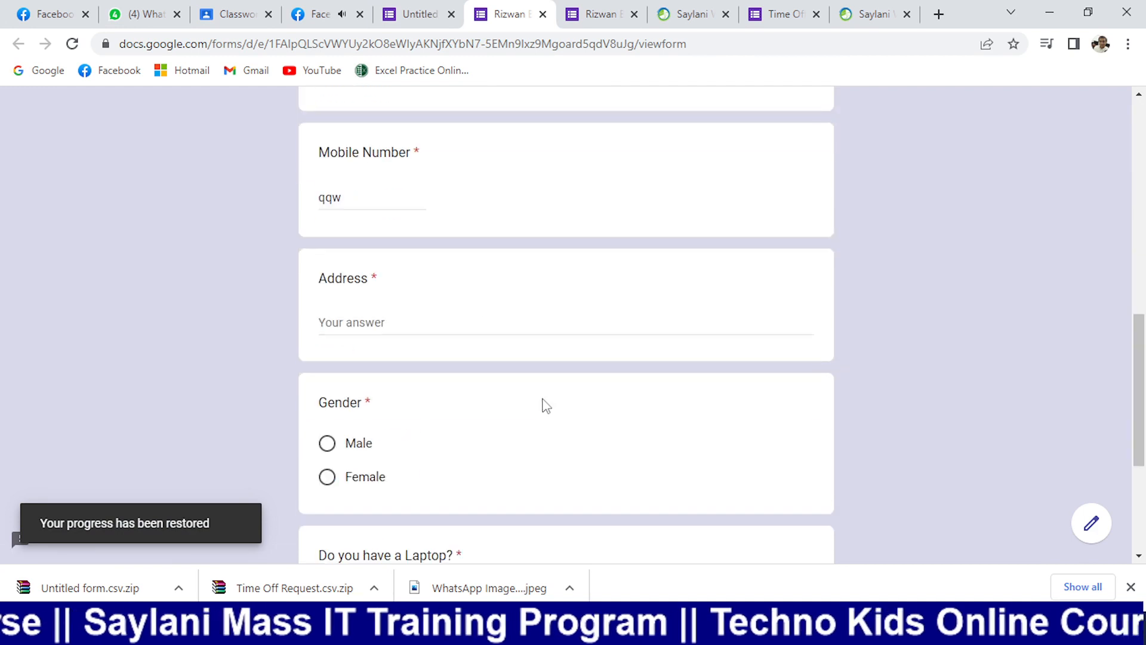
{"action": "scroll", "coordinate": [542, 403], "scroll_direction": "down", "scroll_amount": 2}
{"action": "scroll", "coordinate": [543, 402], "scroll_direction": "up", "scroll_amount": 3}
{"action": "scroll", "coordinate": [657, 418], "scroll_direction": "down", "scroll_amount": 6}
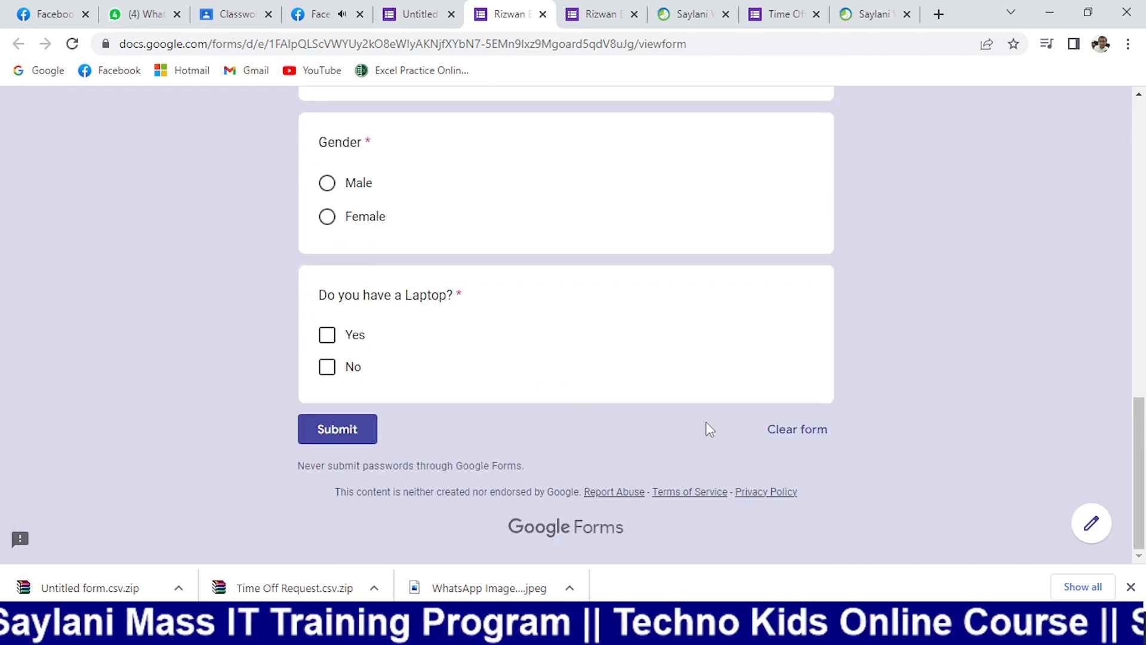
{"action": "left_click", "coordinate": [813, 437]}
{"action": "left_click", "coordinate": [675, 371]}
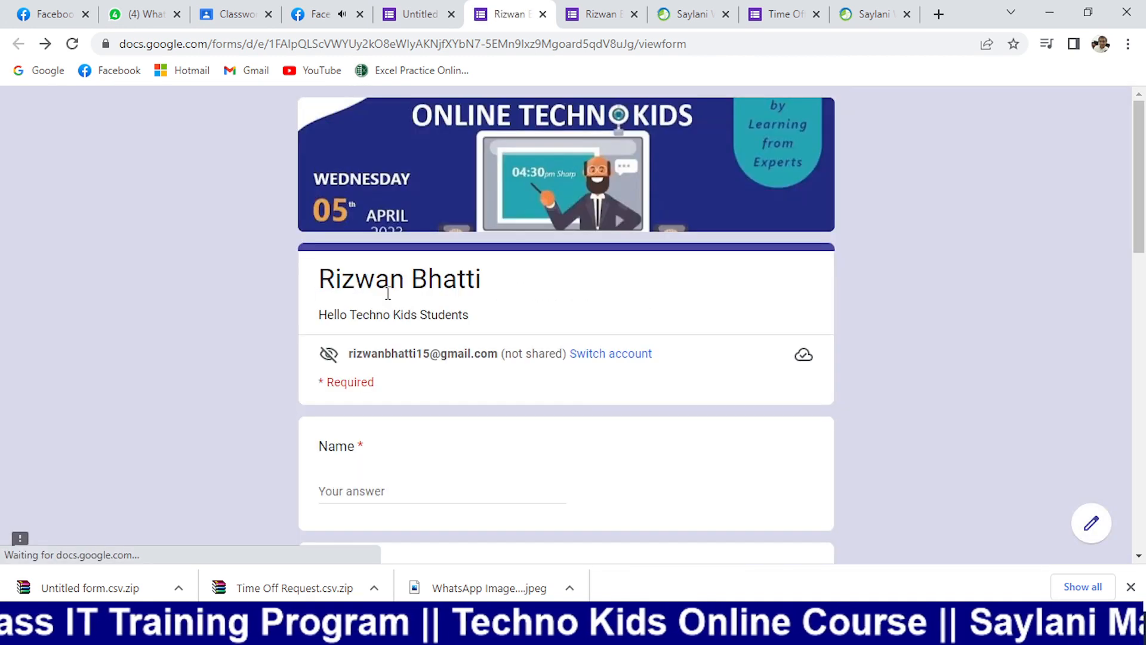
- Test the Mobile Number question's number validation by answering aa, and select the entered text
{"action": "scroll", "coordinate": [388, 293], "scroll_direction": "down", "scroll_amount": 5}
{"action": "scroll", "coordinate": [361, 418], "scroll_direction": "down", "scroll_amount": 3}
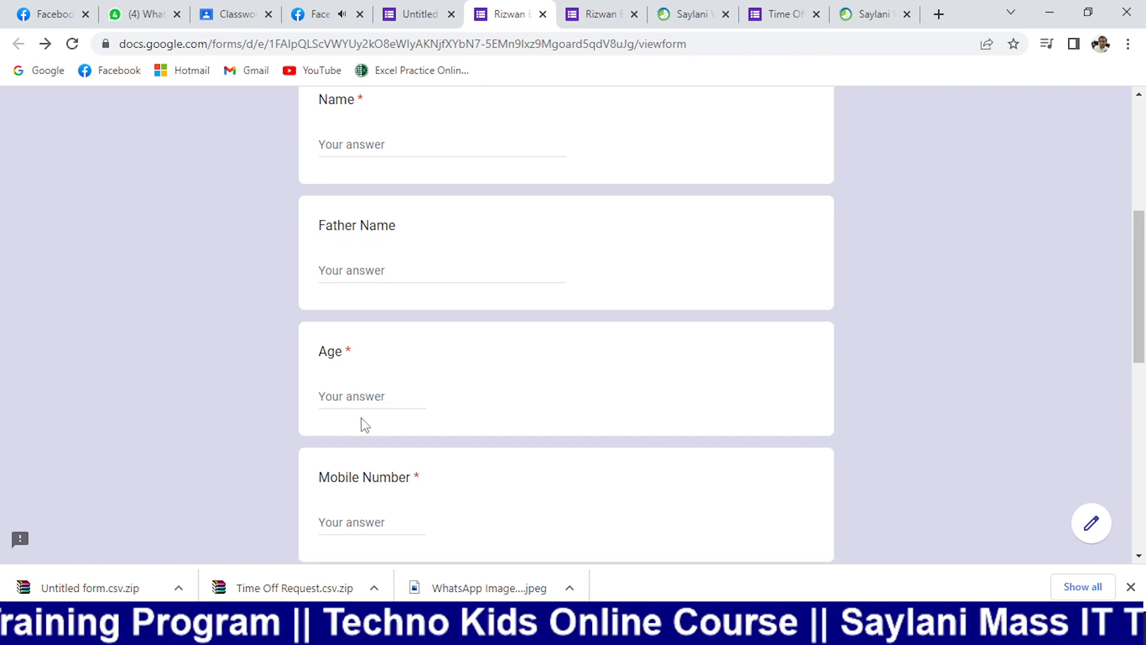
{"action": "left_click", "coordinate": [356, 371]}
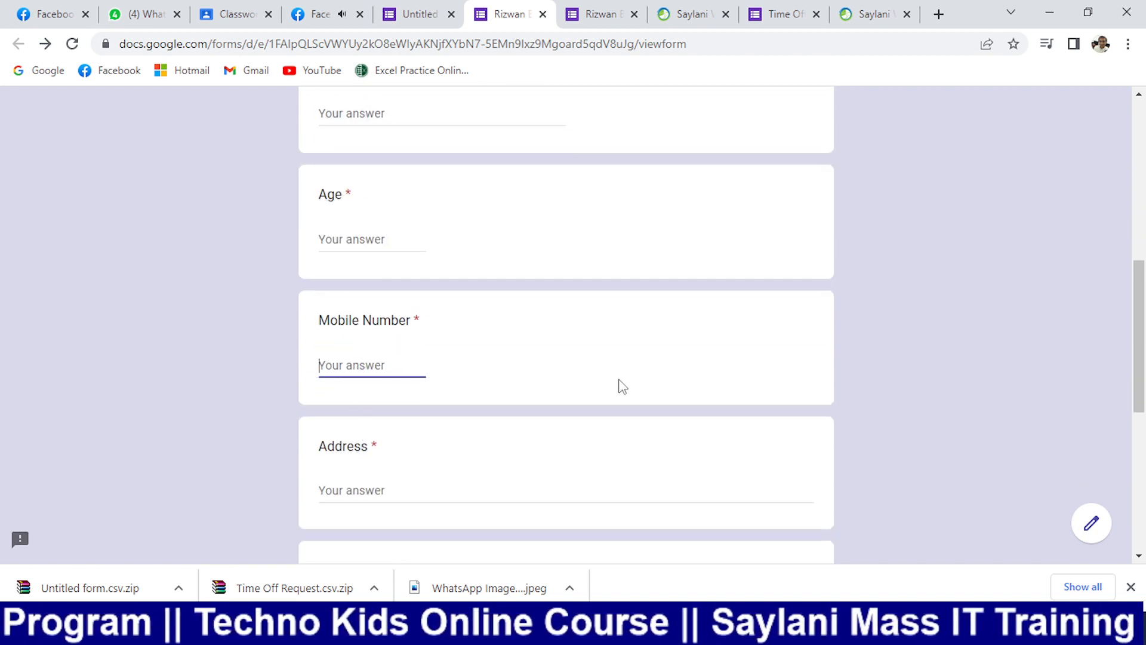
{"action": "type", "text": "aa"}
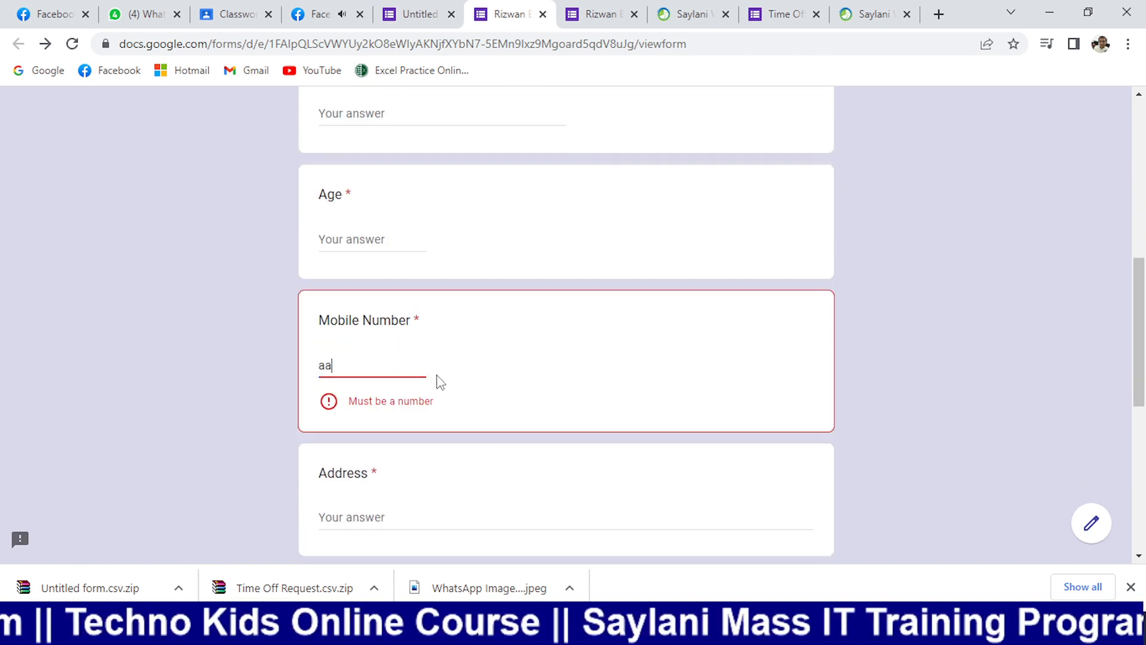
{"action": "left_click_drag", "start_coordinate": [351, 365], "coordinate": [261, 362]}
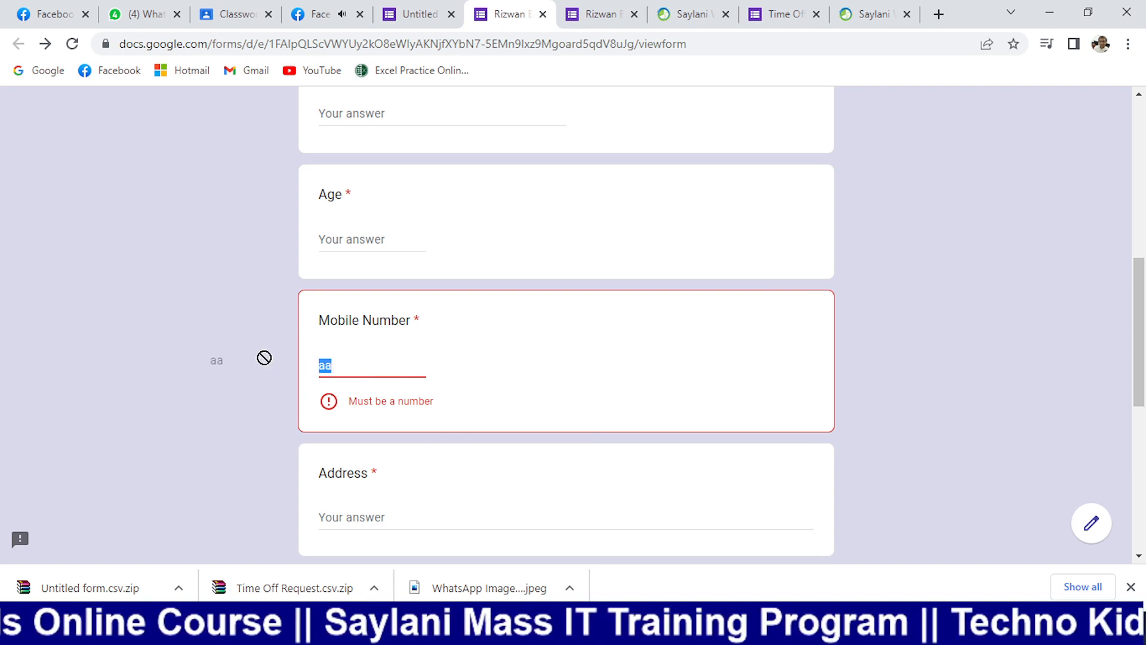
{"action": "left_click", "coordinate": [323, 362]}
{"action": "left_click_drag", "start_coordinate": [348, 363], "coordinate": [312, 367]}
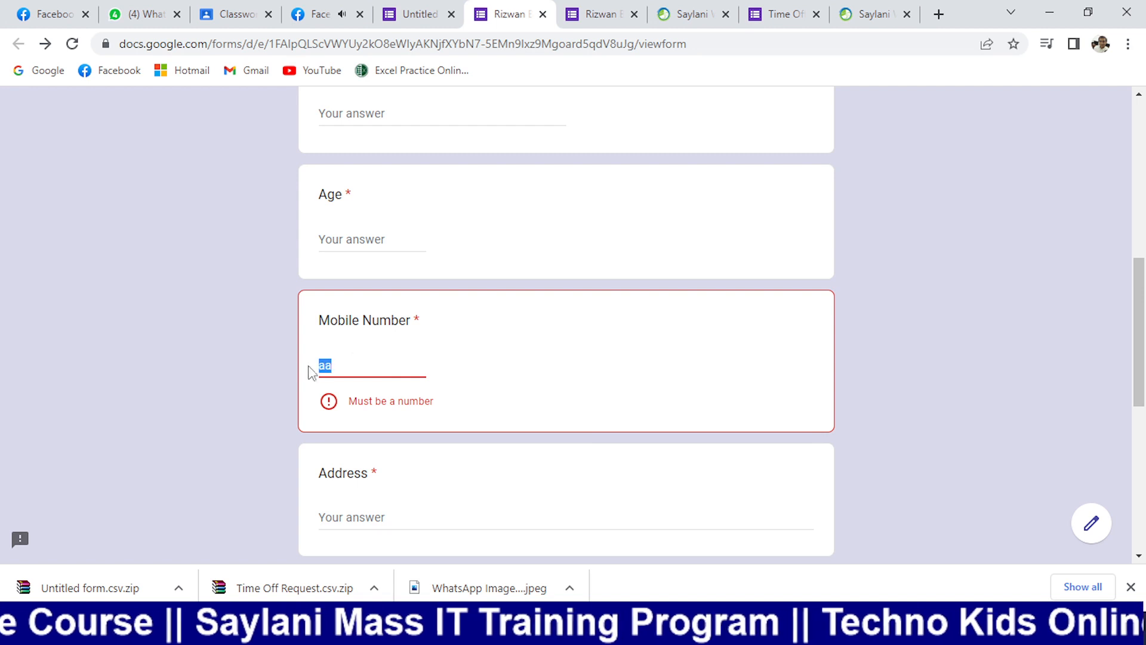
- Try to submit the form with the non-numeric Mobile Number answer
{"action": "scroll", "coordinate": [412, 481], "scroll_direction": "down", "scroll_amount": 3}
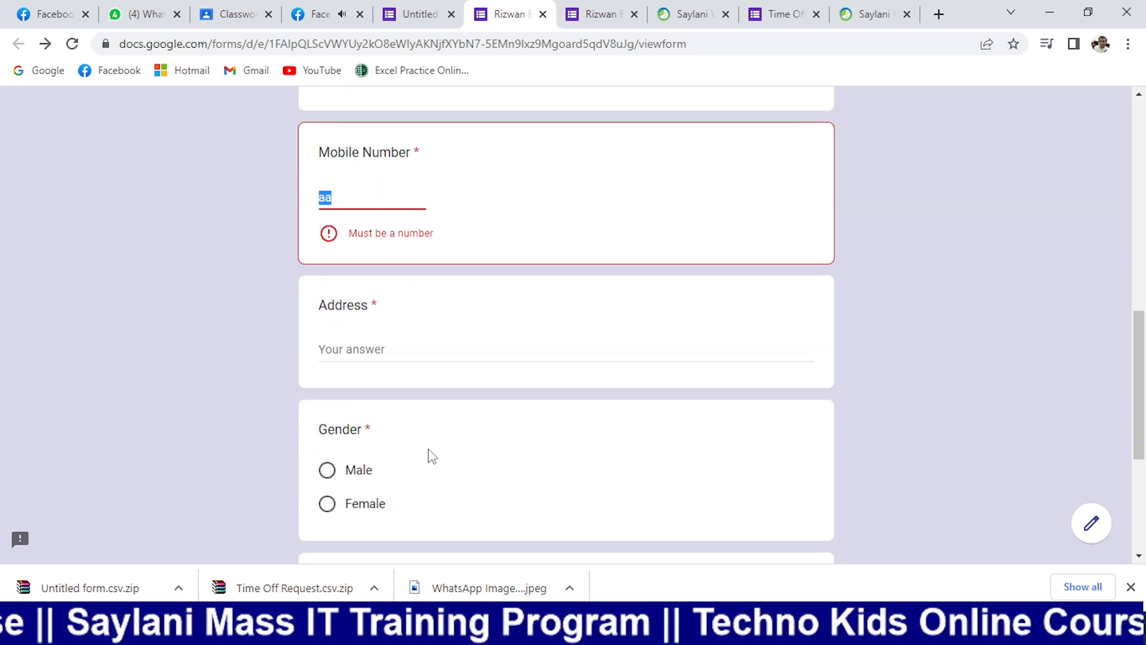
{"action": "scroll", "coordinate": [368, 525], "scroll_direction": "down", "scroll_amount": 2}
{"action": "scroll", "coordinate": [368, 525], "scroll_direction": "down", "scroll_amount": 2}
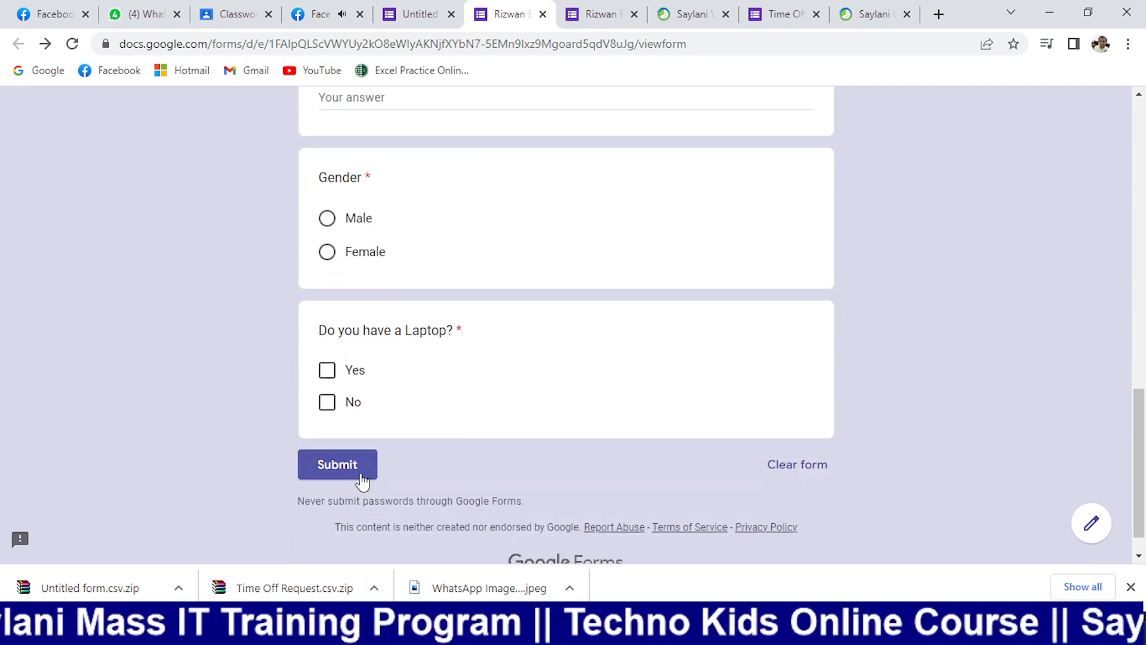
{"action": "left_click", "coordinate": [368, 468]}
- Switch to the form editor and add a question titled DOB after Mobile Number, with Date as its type
{"action": "left_click", "coordinate": [416, 13]}
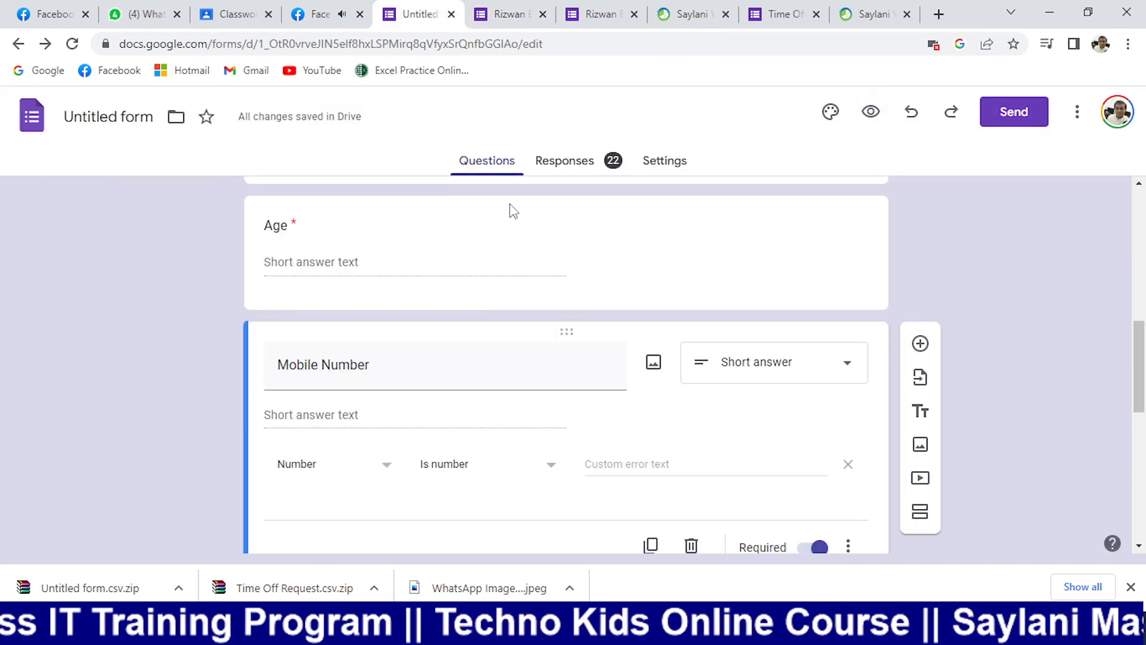
{"action": "scroll", "coordinate": [510, 210], "scroll_direction": "down", "scroll_amount": 8}
{"action": "scroll", "coordinate": [540, 282], "scroll_direction": "up", "scroll_amount": 3}
{"action": "scroll", "coordinate": [944, 317], "scroll_direction": "up", "scroll_amount": 2}
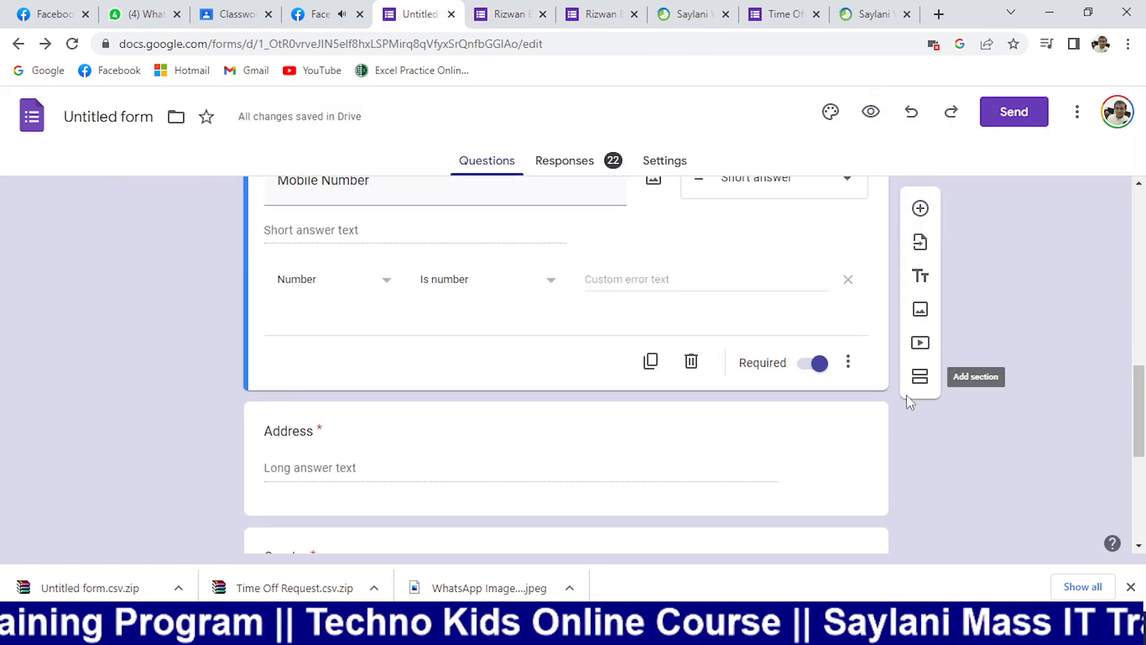
{"action": "left_click", "coordinate": [920, 209]}
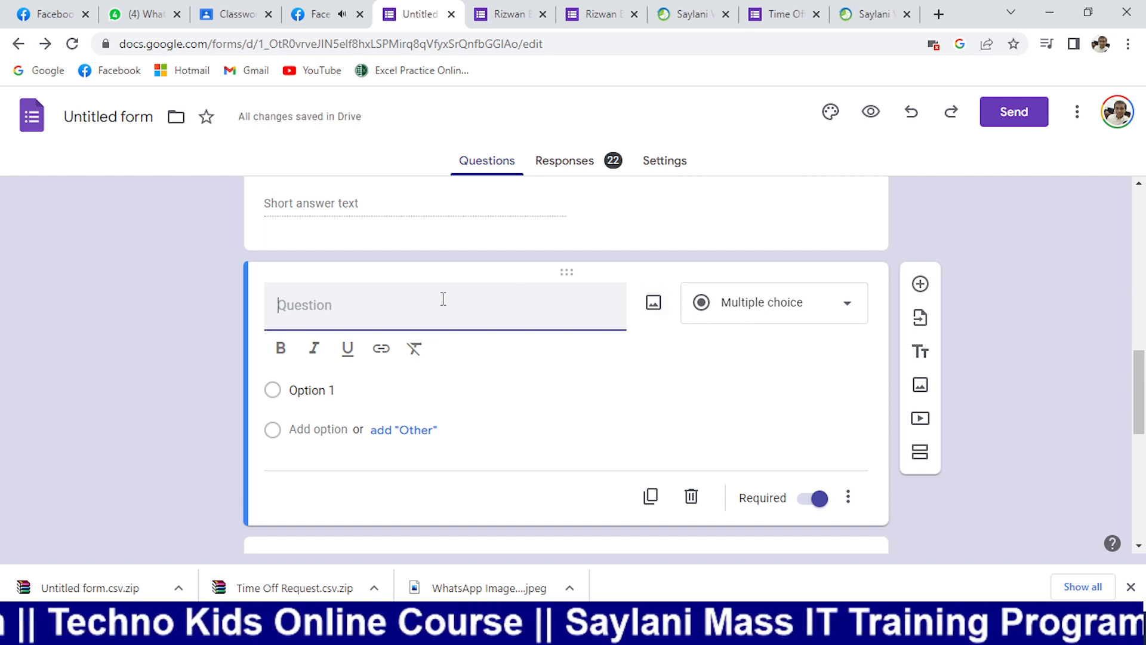
{"action": "type", "text": "DOB"}
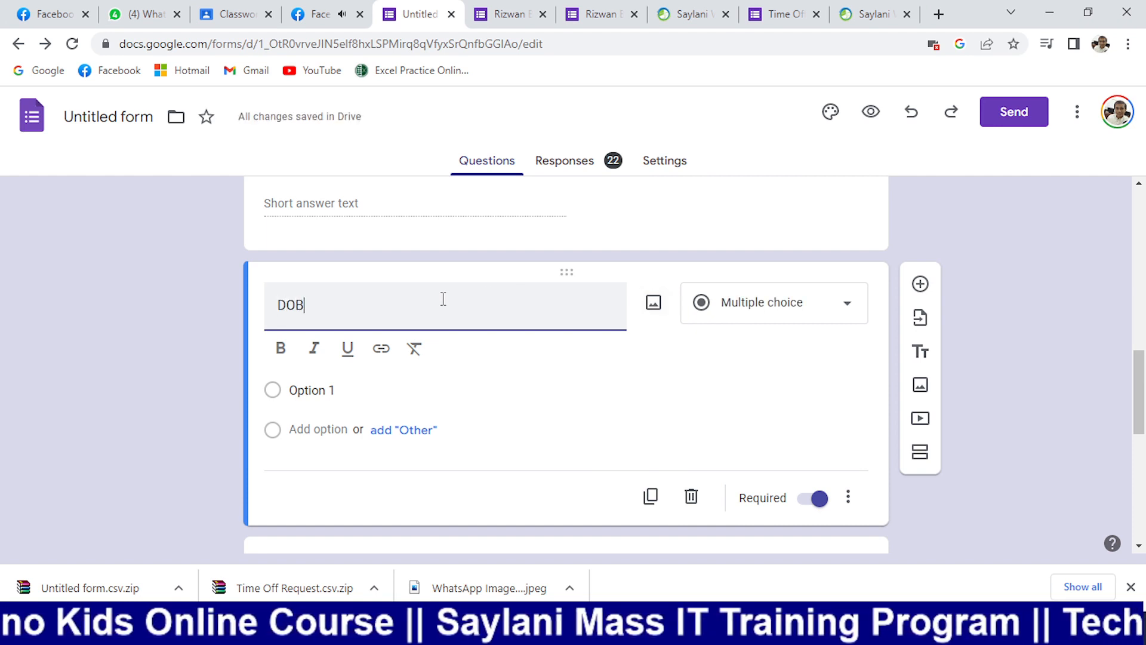
{"action": "left_click", "coordinate": [804, 311]}
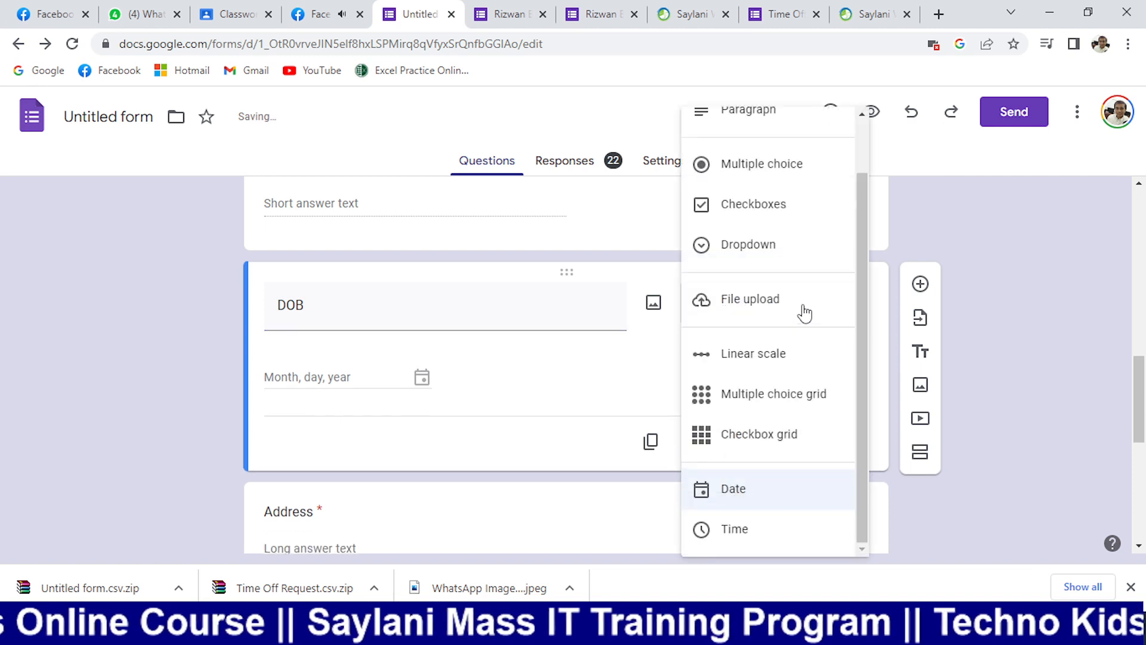
{"action": "left_click", "coordinate": [977, 311]}
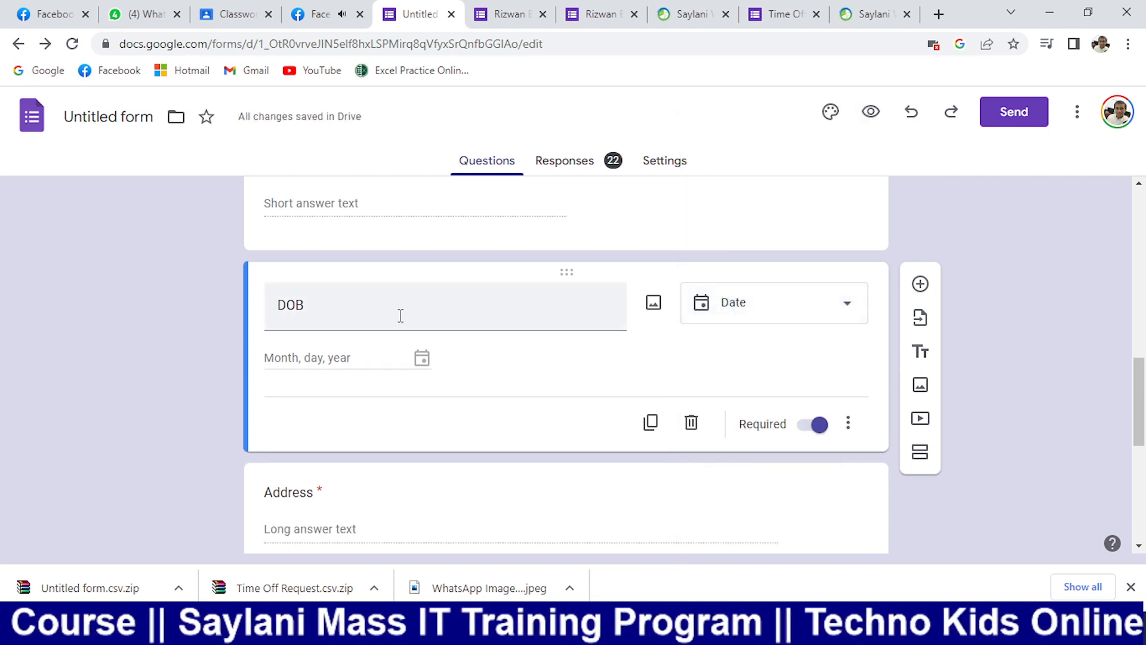
{"action": "left_click_drag", "start_coordinate": [272, 304], "coordinate": [335, 304]}
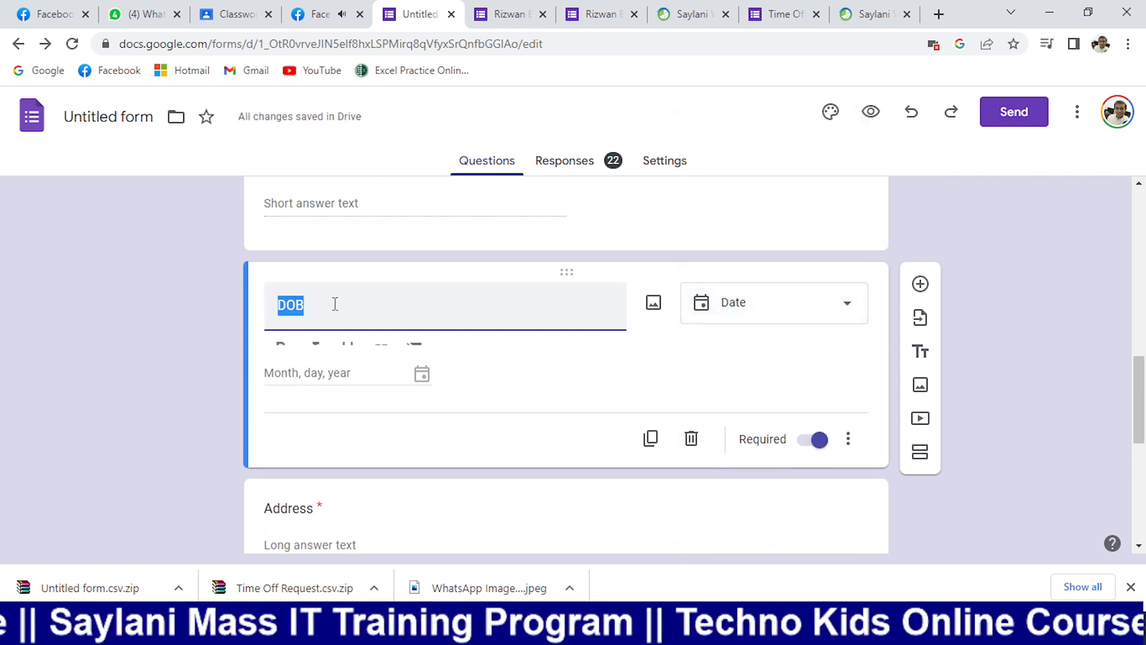
{"action": "left_click", "coordinate": [953, 314]}
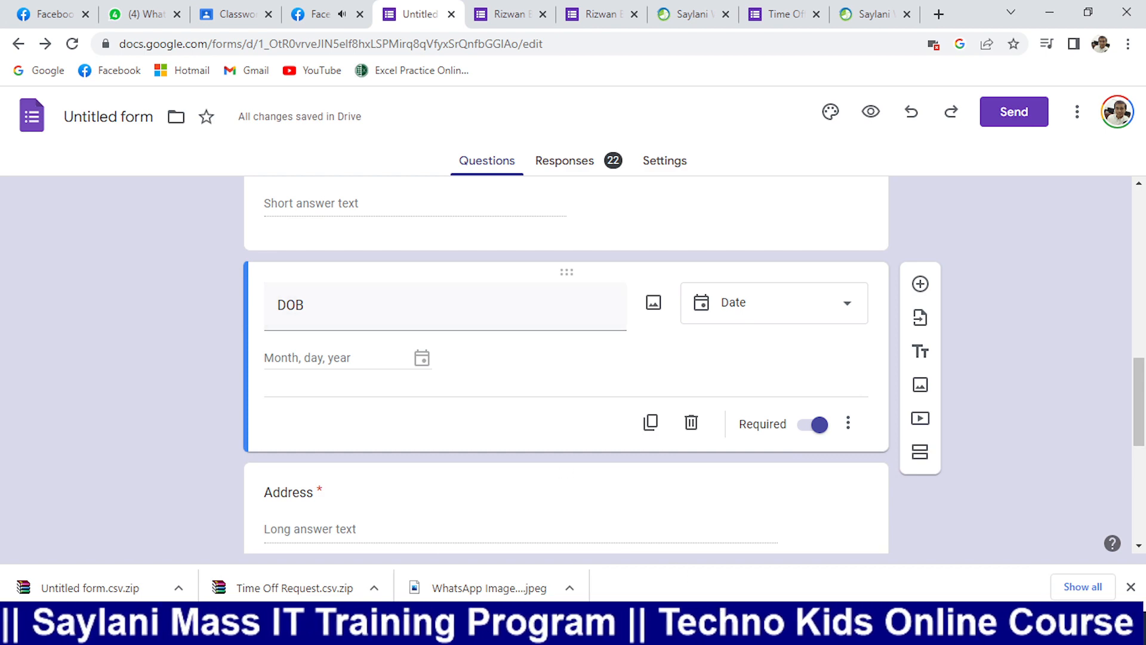
- Switch to the Time Off Request workbook in Excel and select empty cell C24 below the data
{"action": "mouse_move", "coordinate": [498, 633]}
{"action": "left_click", "coordinate": [436, 499]}
{"action": "scroll", "coordinate": [370, 388], "scroll_direction": "down", "scroll_amount": 4}
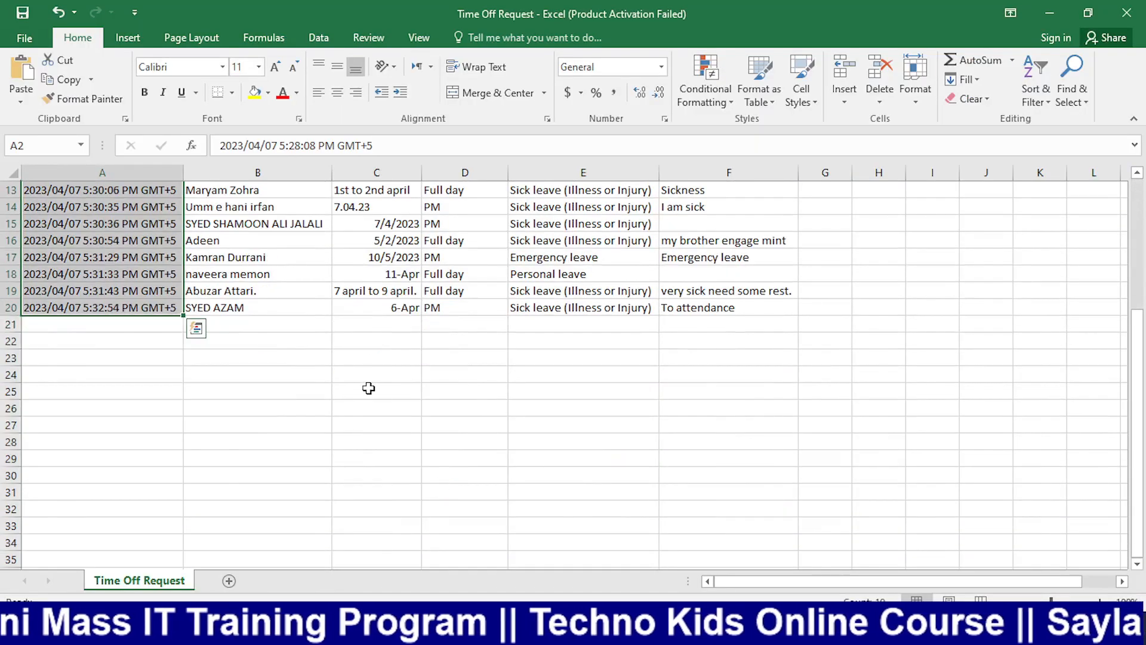
{"action": "left_click", "coordinate": [320, 371]}
{"action": "left_click", "coordinate": [369, 376]}
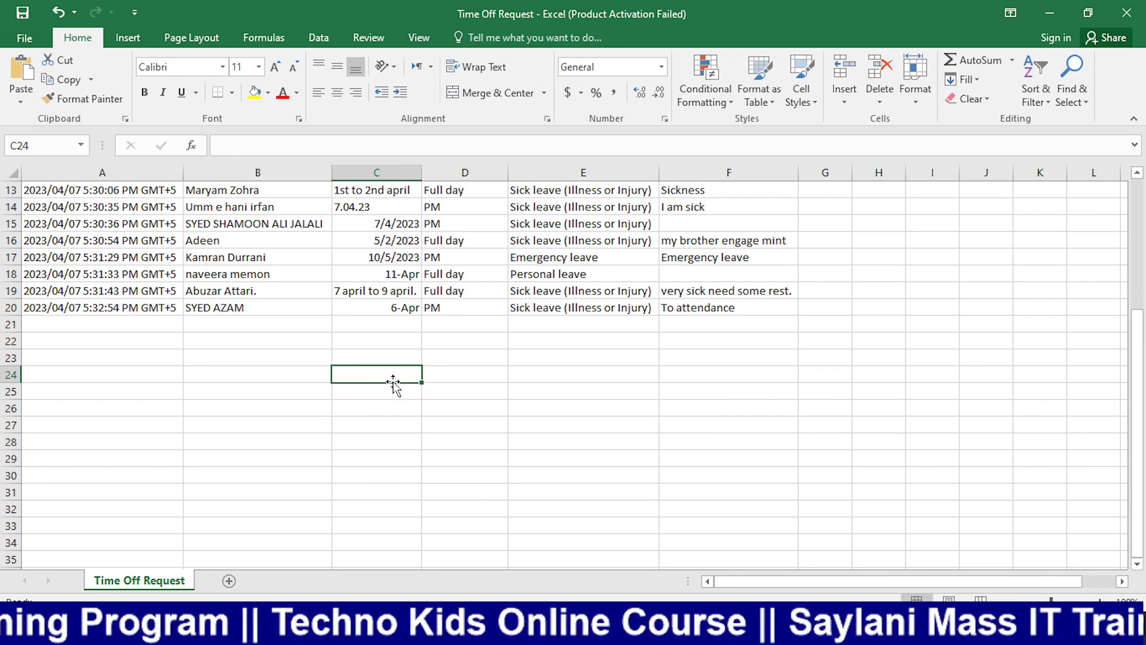
{"action": "left_click", "coordinate": [270, 376]}
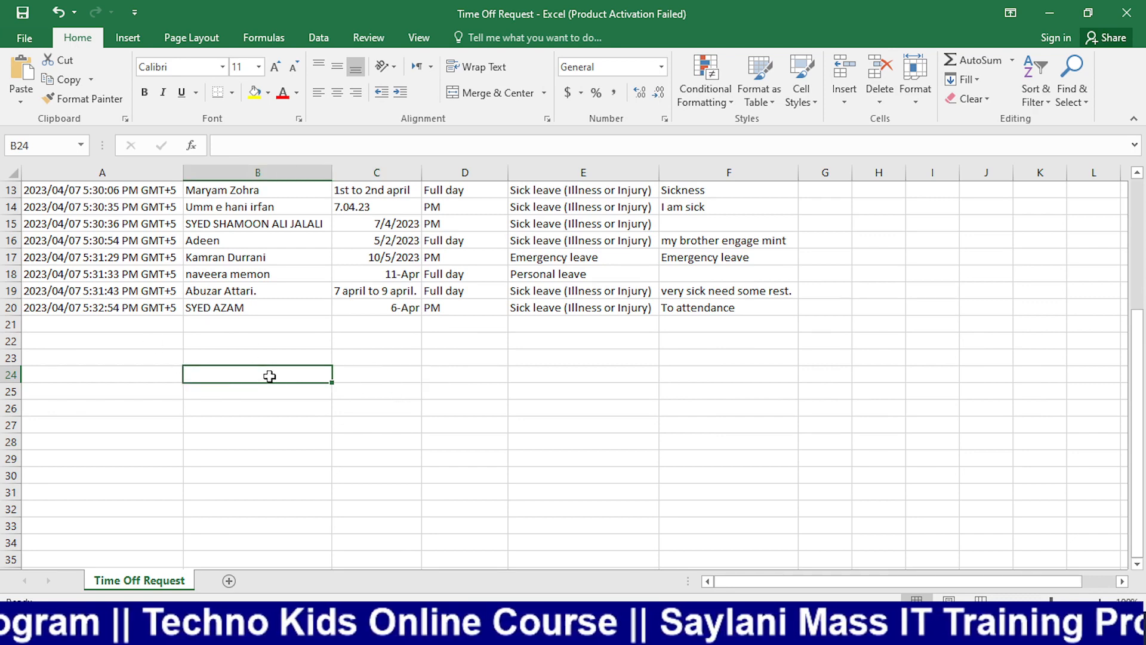
{"action": "left_click", "coordinate": [402, 369]}
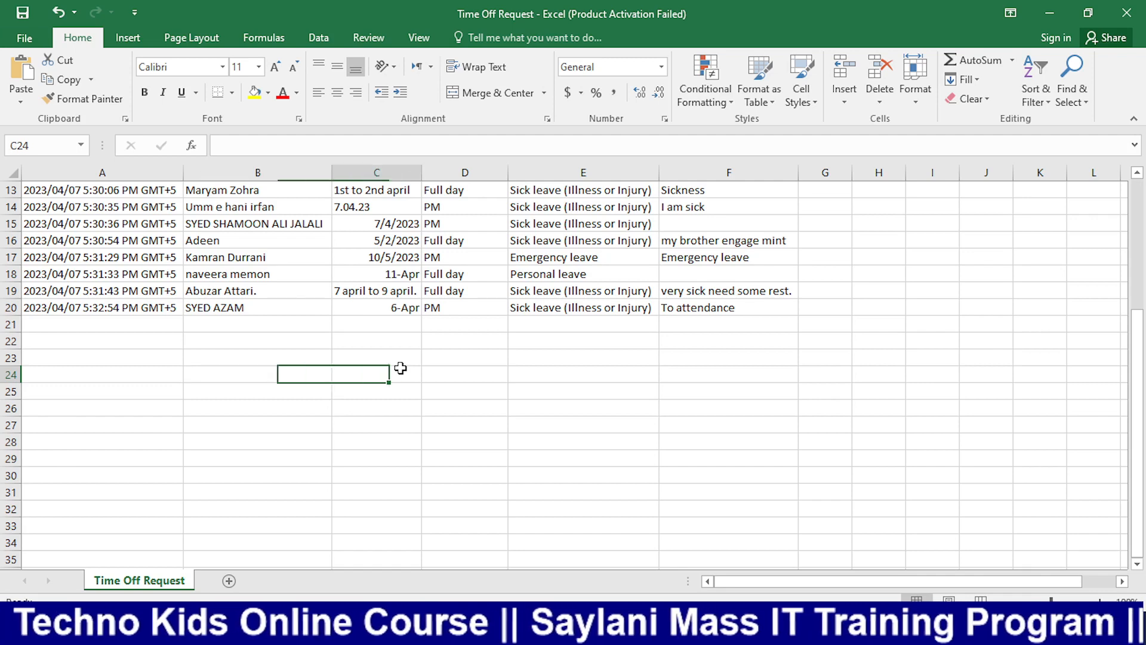
{"action": "left_click", "coordinate": [242, 370]}
{"action": "left_click", "coordinate": [353, 371]}
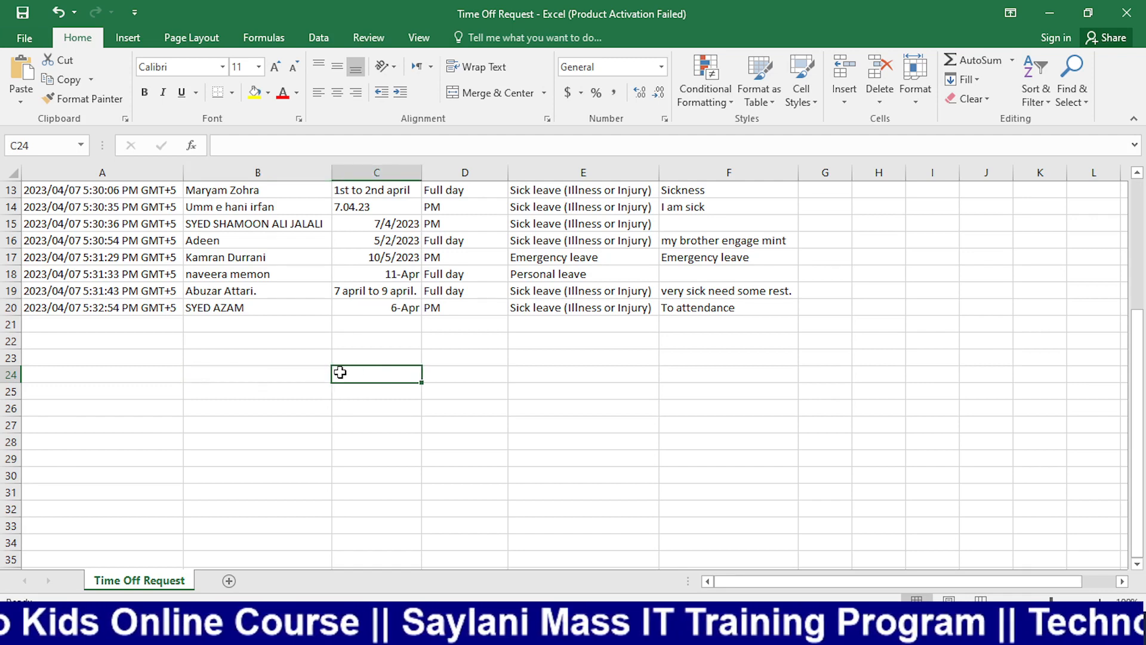
{"action": "left_click", "coordinate": [242, 373]}
{"action": "left_click", "coordinate": [412, 374]}
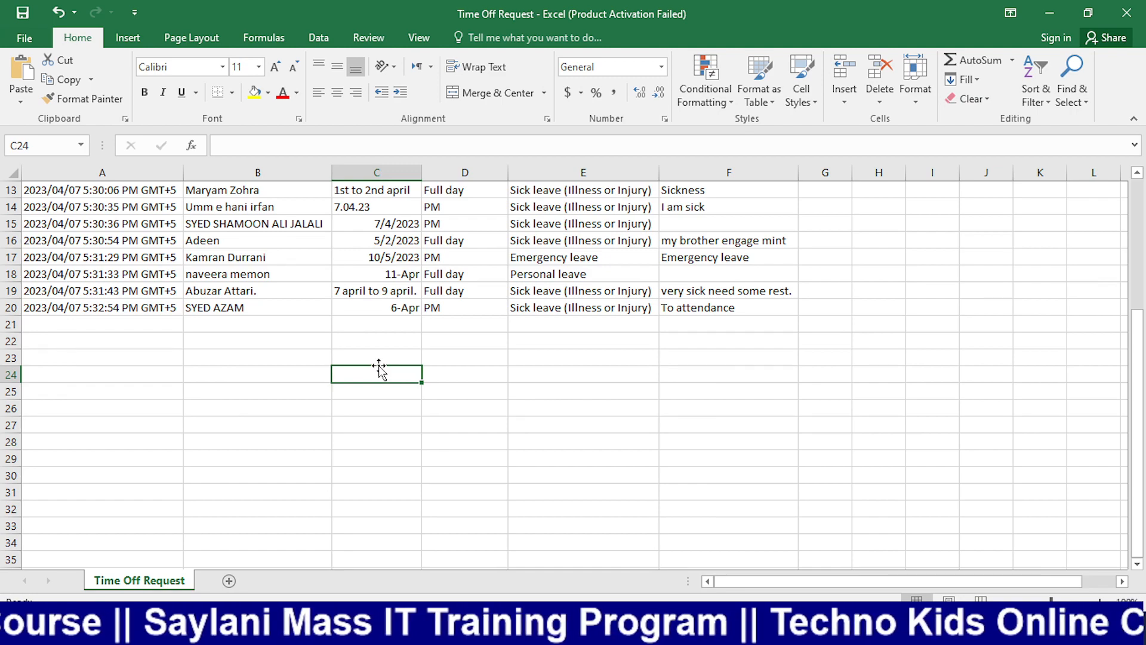
- Switch to OBS, mute the Mic/Aux audio source, and return to the Google Forms editor
{"action": "key", "text": "alt+Tab"}
{"action": "key", "text": "alt+Tab"}
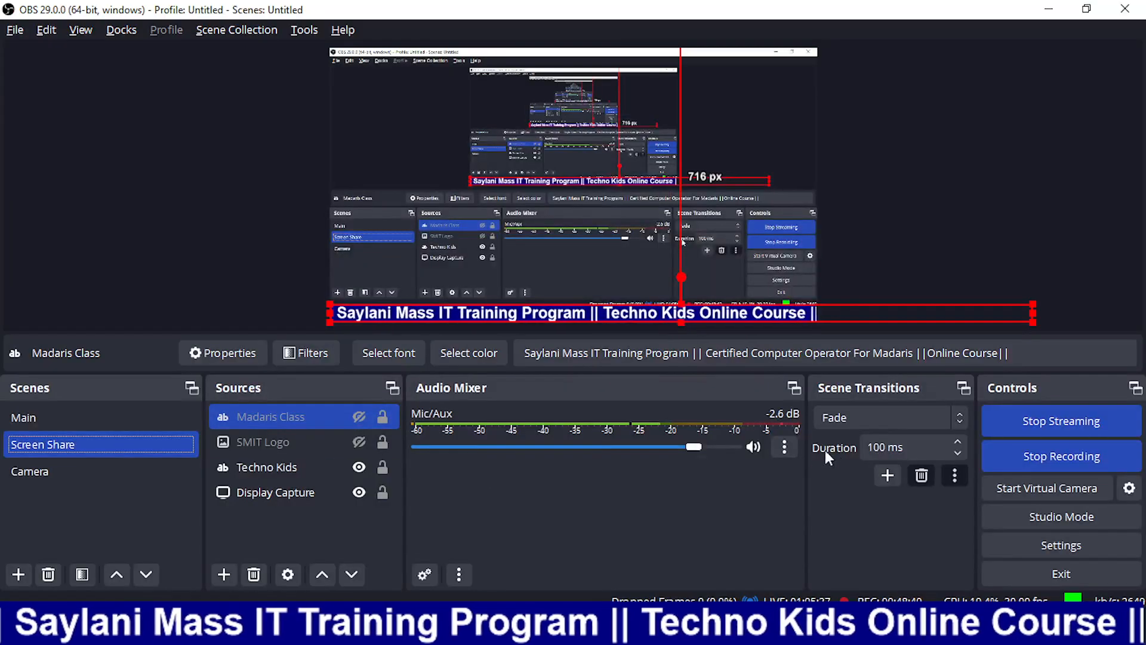
{"action": "left_click", "coordinate": [753, 447]}
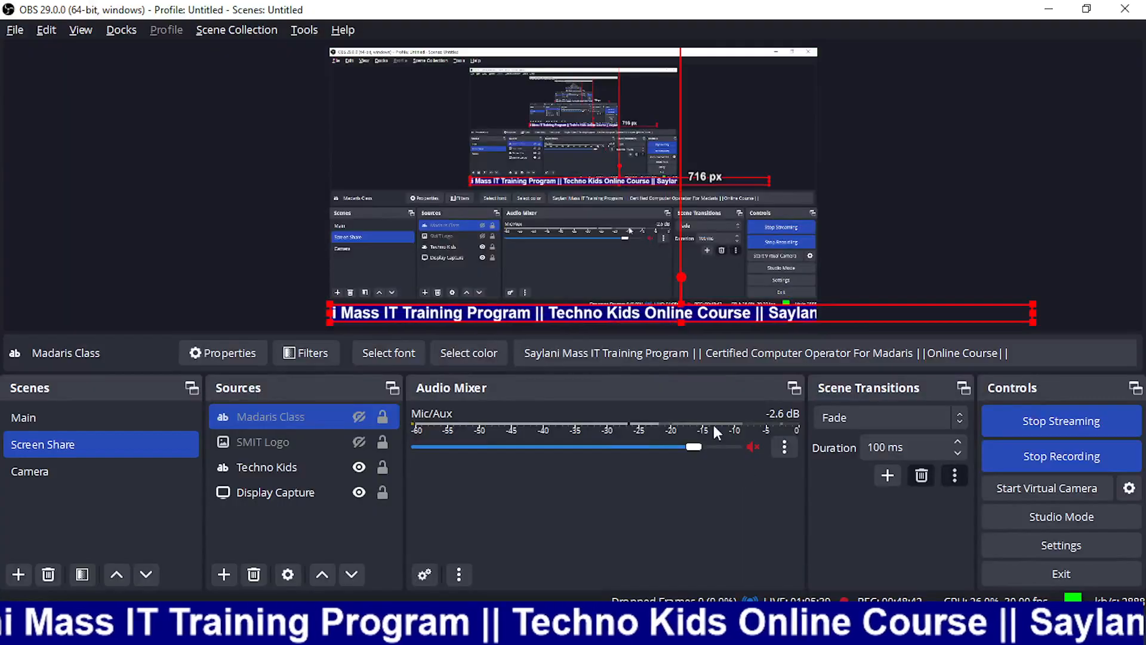
{"action": "key", "text": "alt+Tab"}
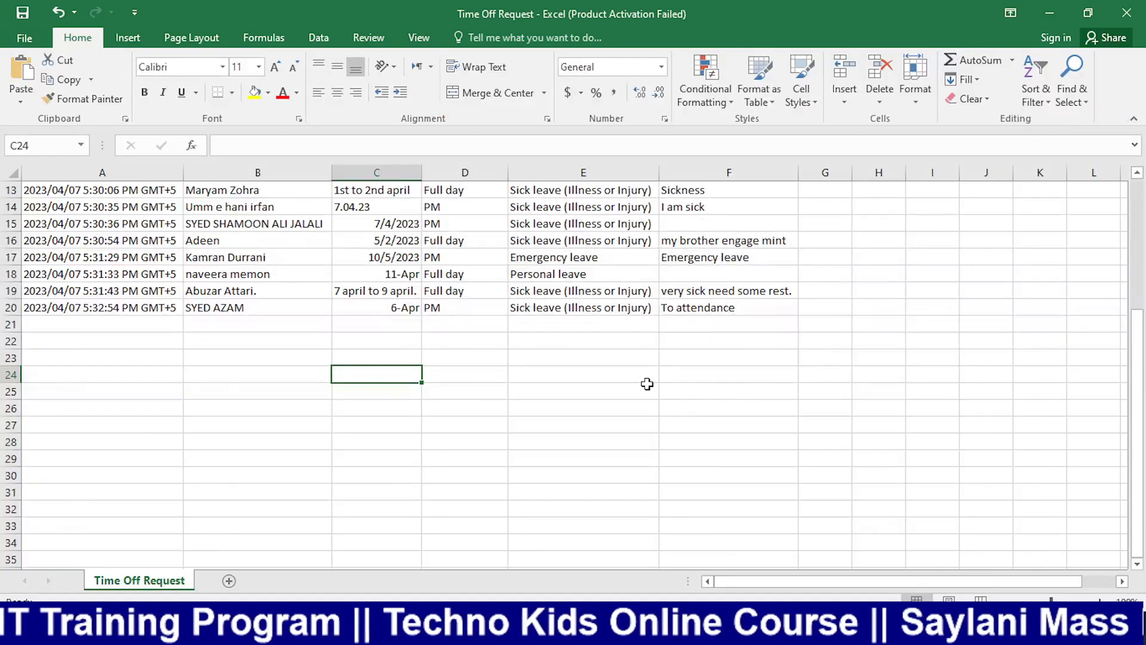
{"action": "key", "text": "alt+Tab"}
{"action": "key", "text": "alt+Tab"}
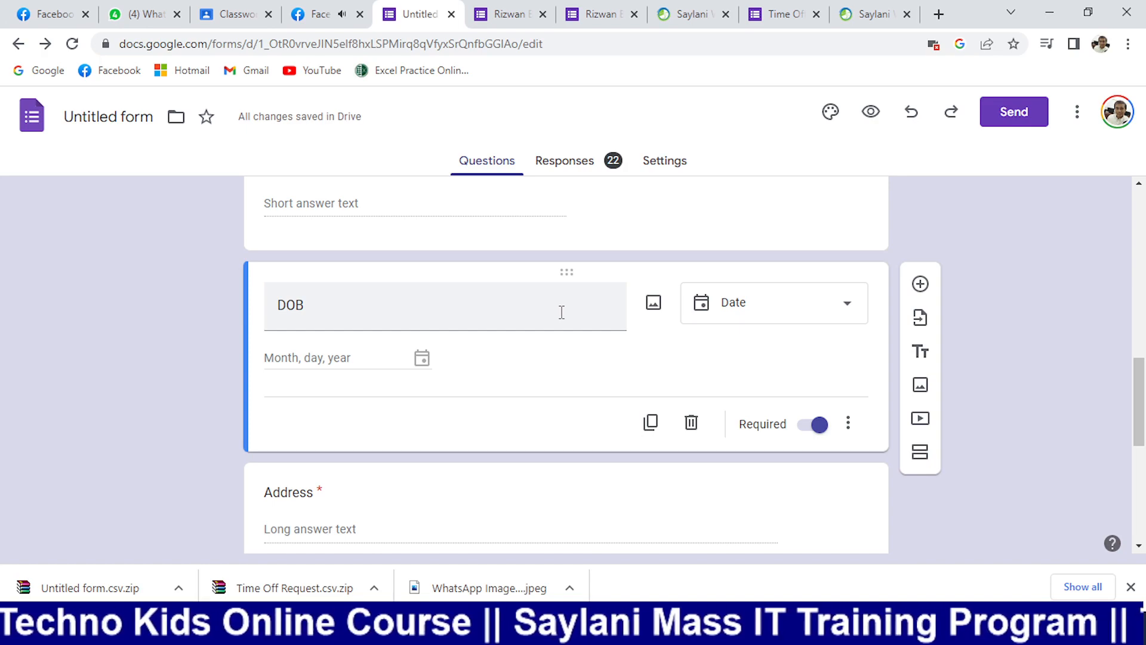
- Switch to OBS, unmute the Mic/Aux audio source, and change to the Camera scene
{"action": "key", "text": "alt+Tab"}
{"action": "key", "text": "alt+Tab"}
{"action": "key", "text": "alt+Tab"}
{"action": "left_click", "coordinate": [755, 444]}
{"action": "key", "text": "alt+Tab"}
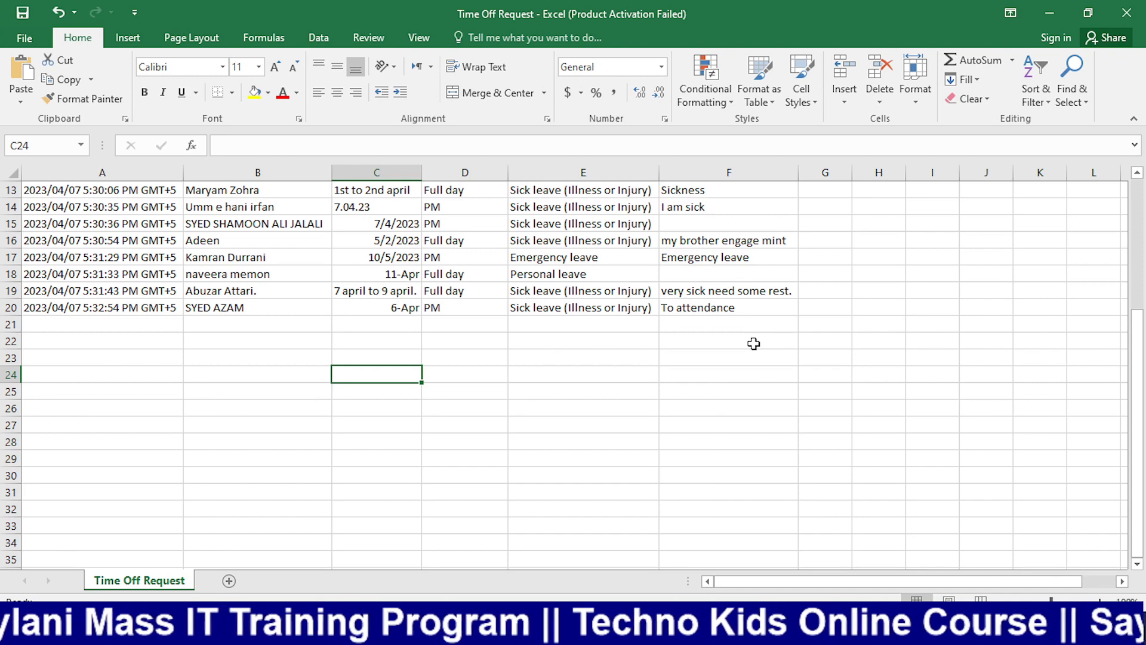
{"action": "key", "text": "alt+Tab"}
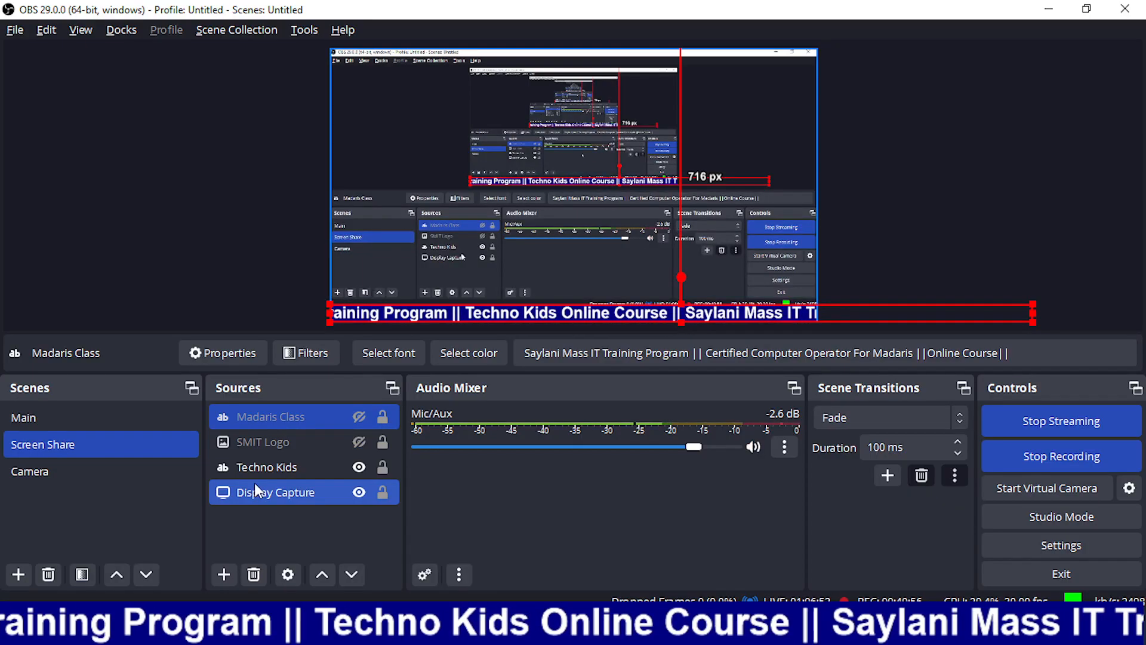
{"action": "left_click", "coordinate": [133, 469]}
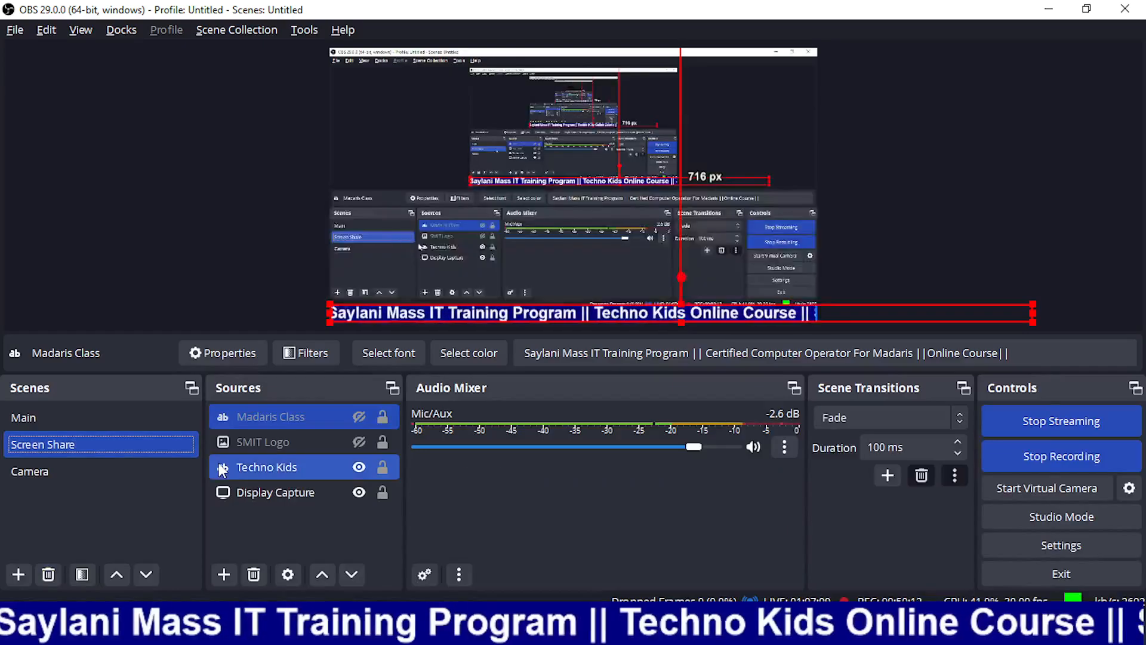
- Switch to Google Forms in Chrome and create a new form from the Blank Quiz template
{"action": "key", "text": "alt+Tab"}
{"action": "key", "text": "alt+Tab"}
{"action": "key", "text": "Tab"}
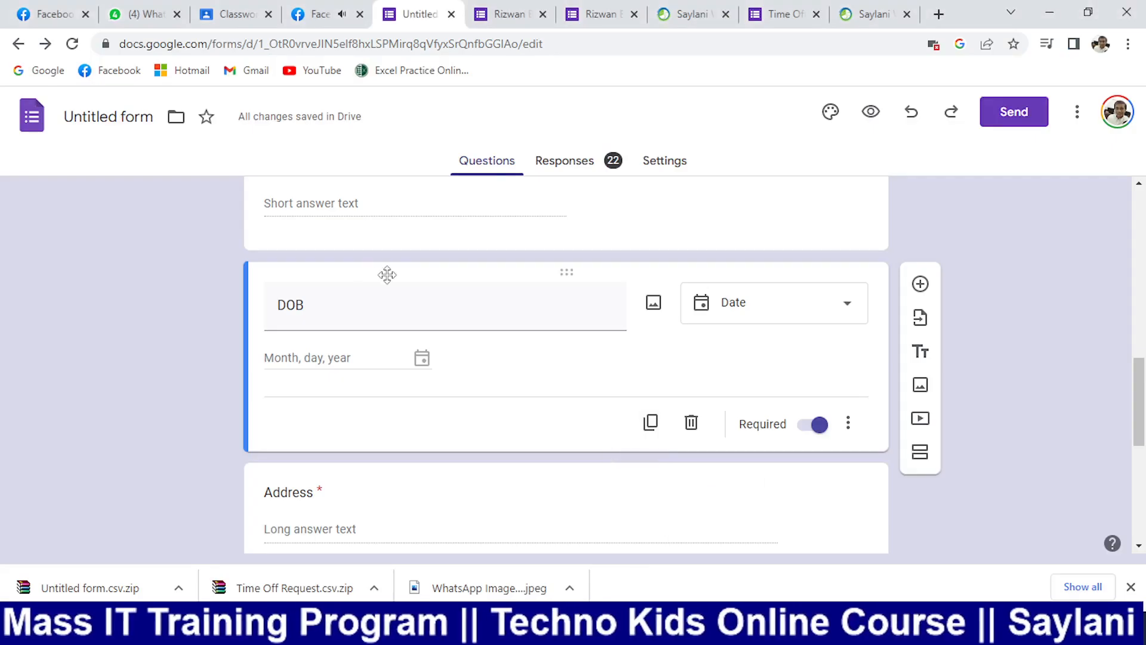
{"action": "left_click", "coordinate": [20, 121]}
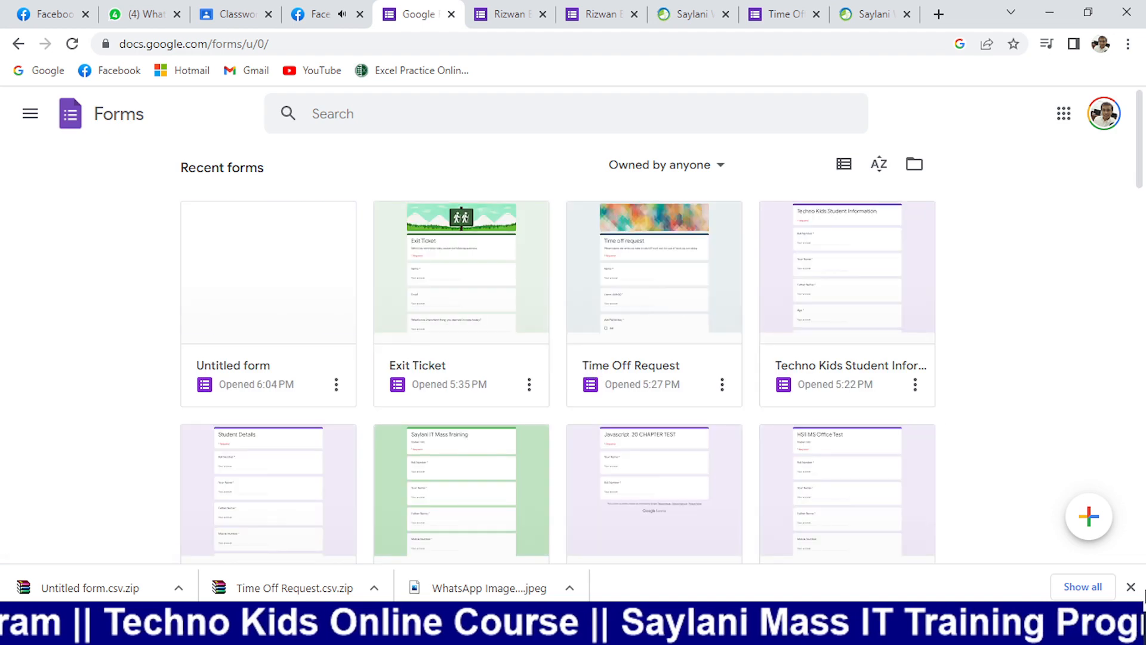
{"action": "left_click", "coordinate": [1090, 467]}
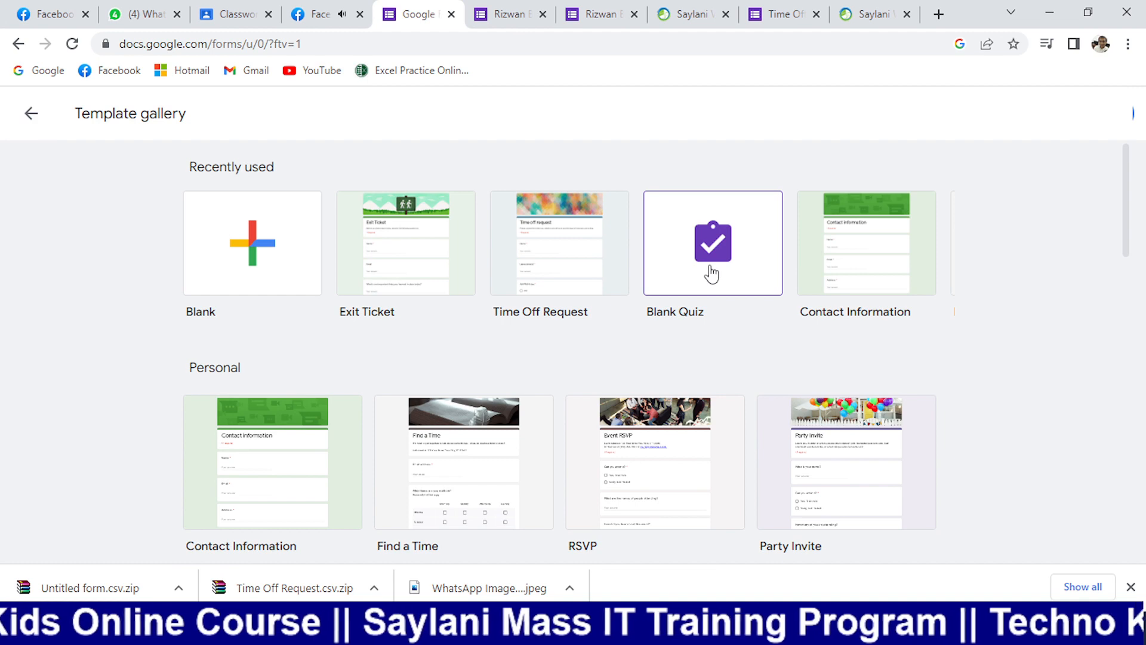
{"action": "left_click", "coordinate": [712, 274]}
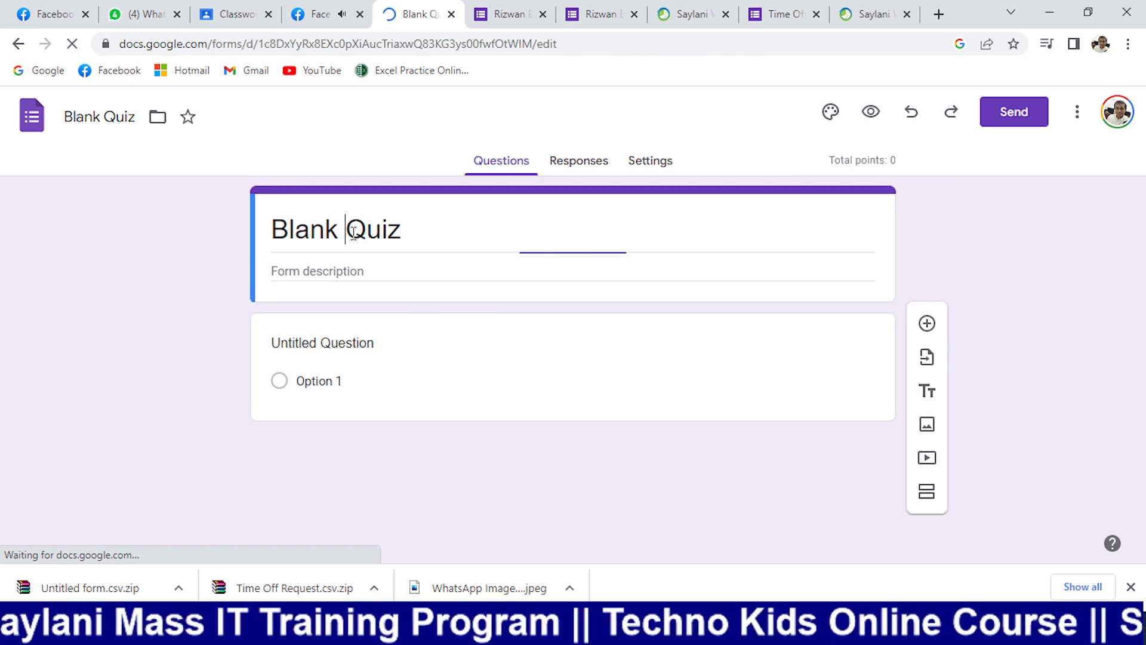
- Replace the quiz's title with Excel Test
{"action": "double_click", "coordinate": [354, 233]}
{"action": "triple_click", "coordinate": [353, 233]}
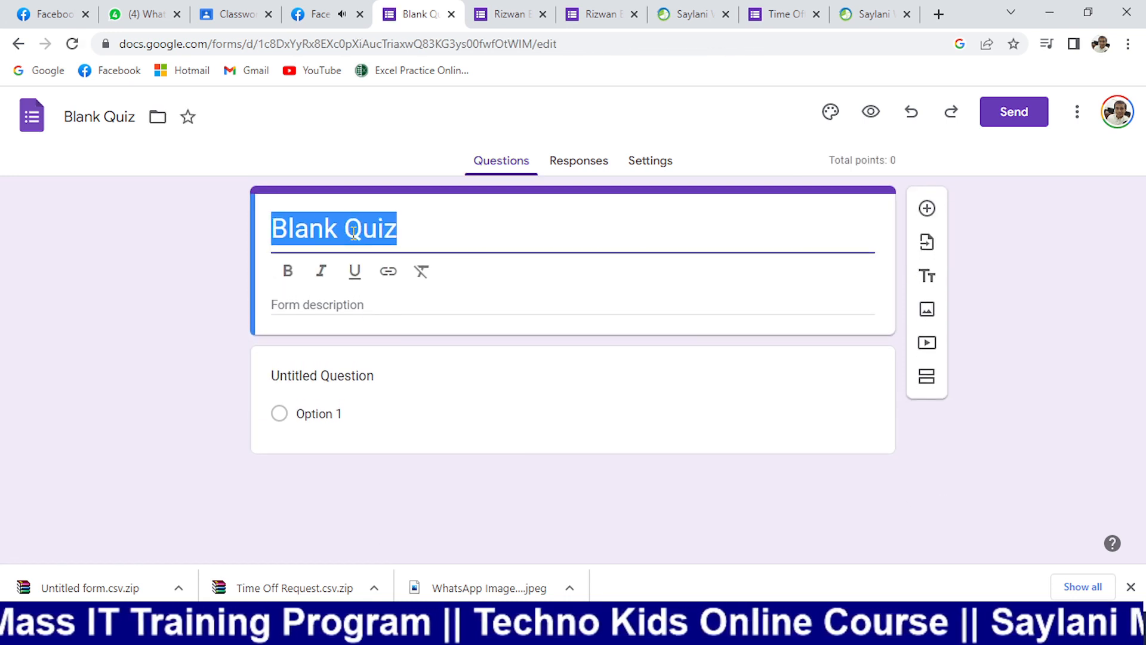
{"action": "type", "text": "EX"}
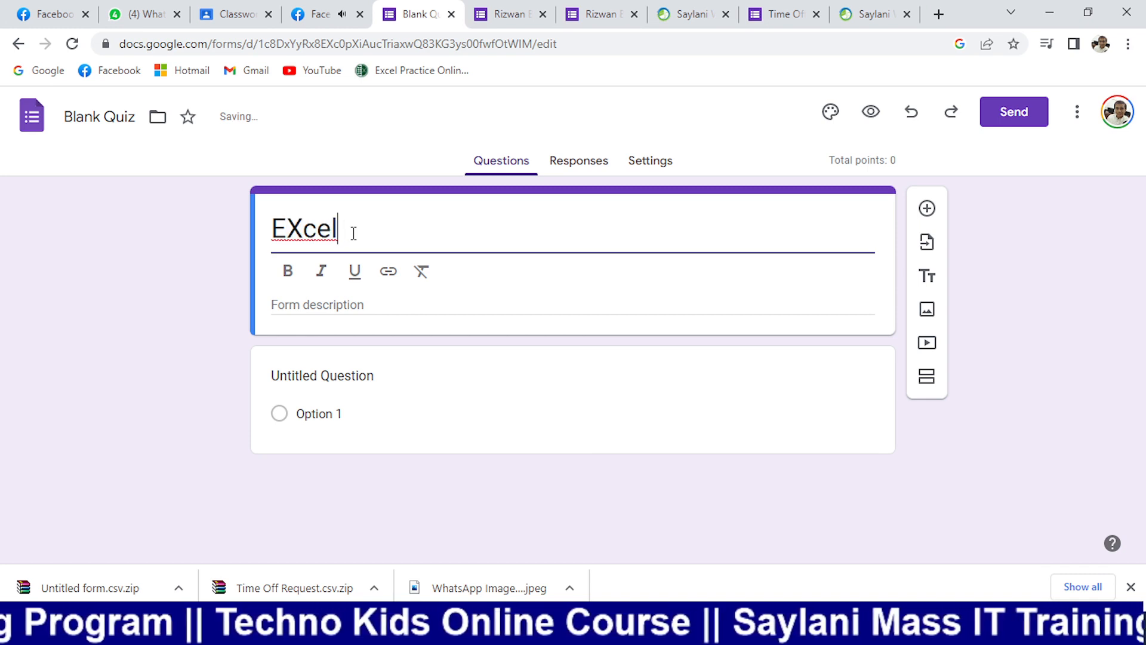
{"action": "key", "text": "BackSpace"}
{"action": "type", "text": "xc"}
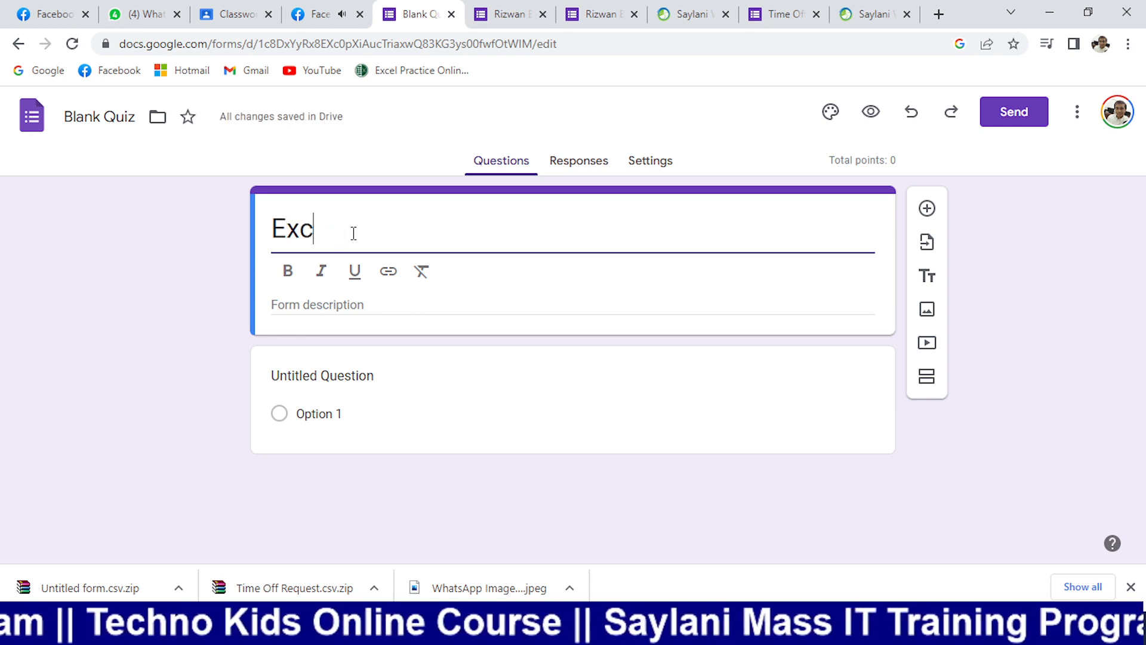
{"action": "type", "text": "el Test"}
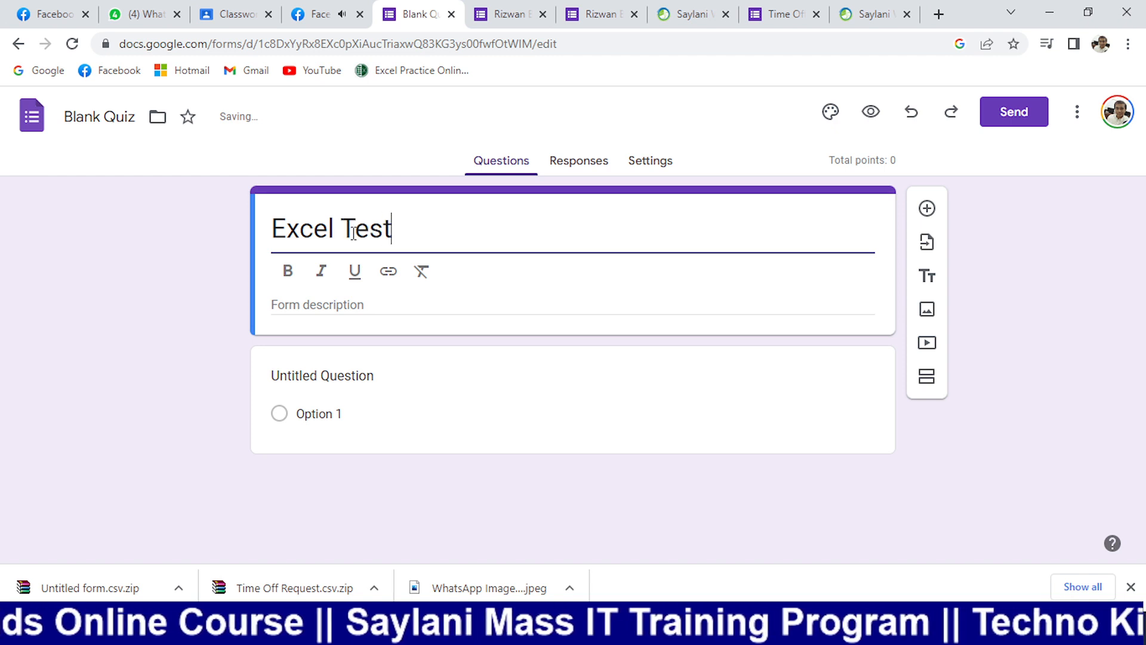
{"action": "left_click", "coordinate": [304, 308]}
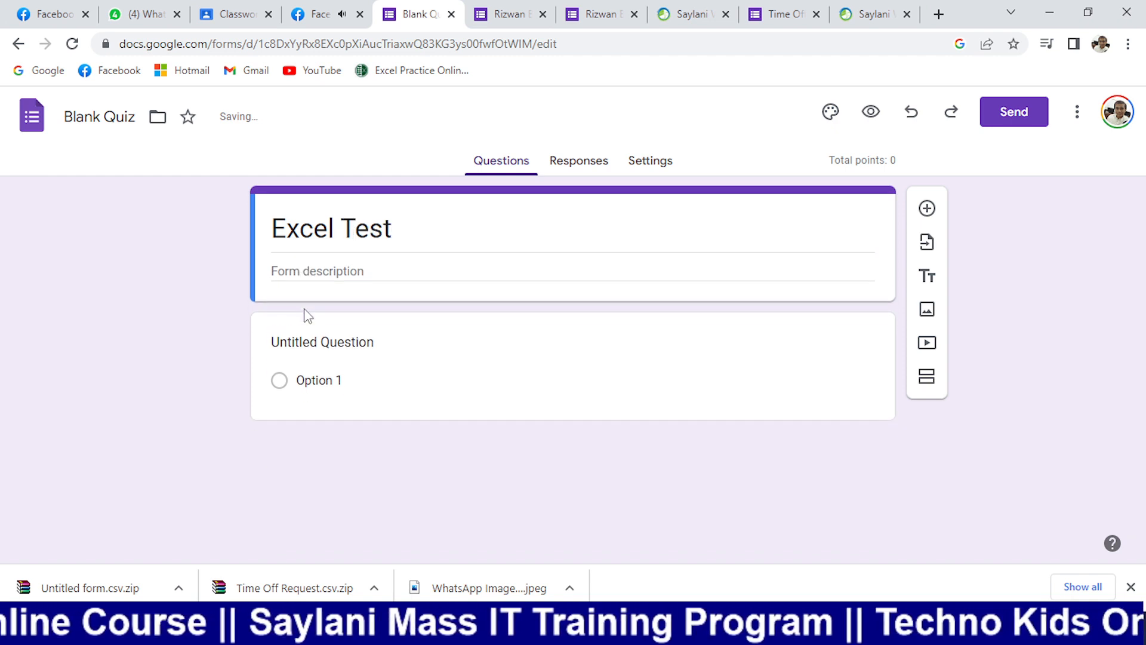
- Title the quiz's first question What is your Name
{"action": "left_click", "coordinate": [329, 350]}
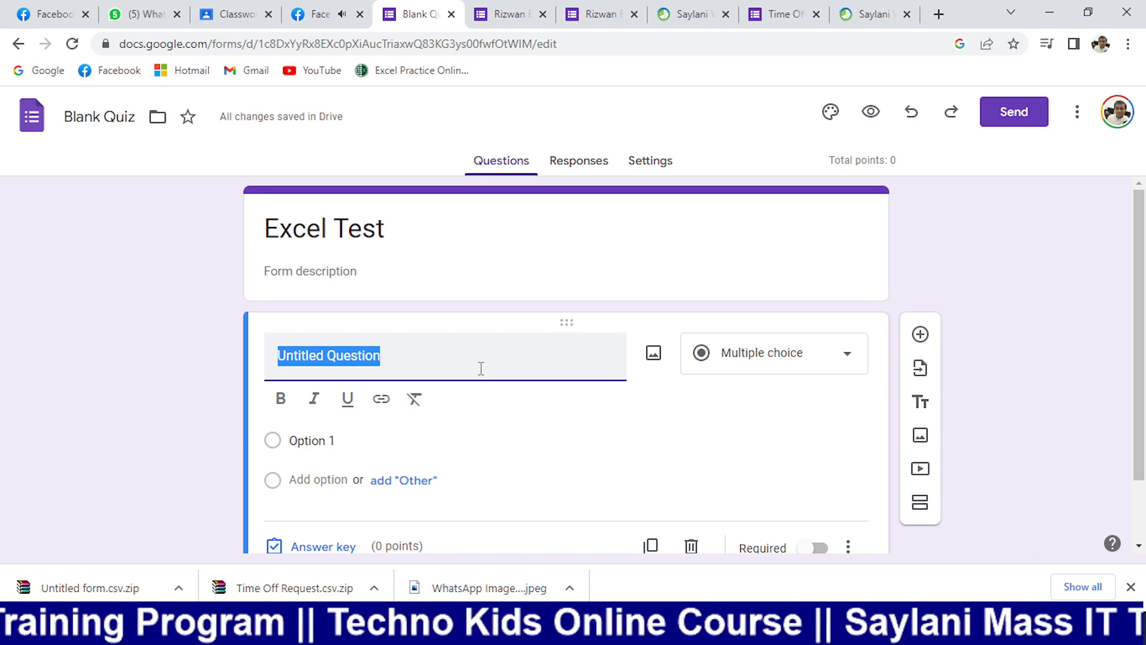
{"action": "type", "text": "Whats"}
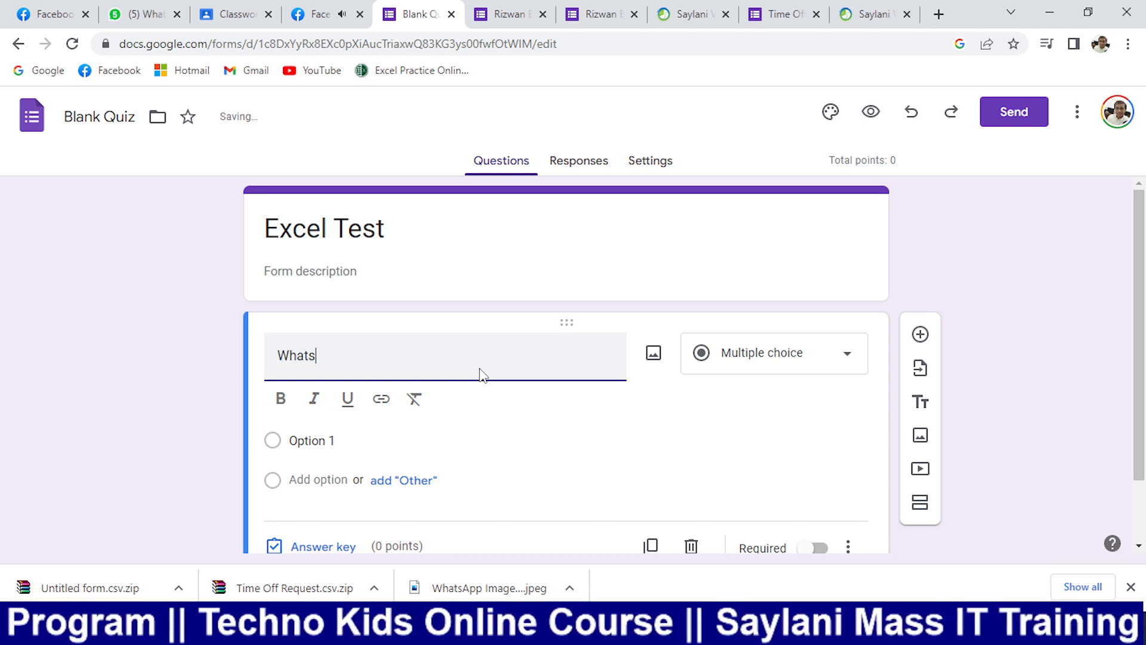
{"action": "key", "text": "BackSpace"}
{"action": "type", "text": " is yo"}
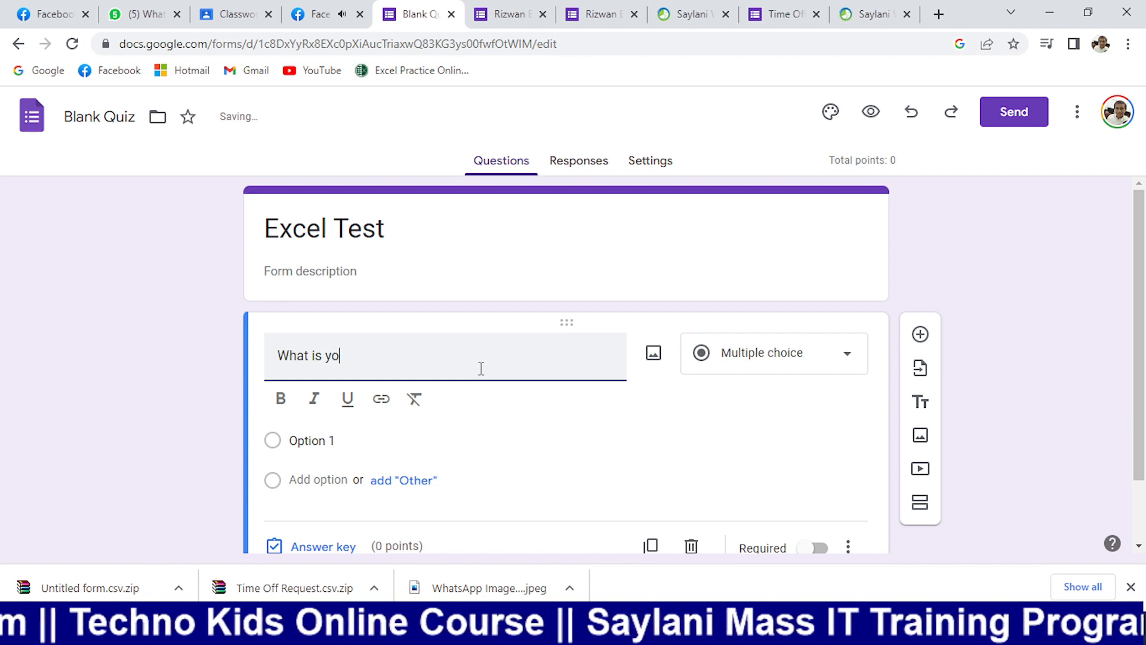
{"action": "type", "text": "ur Na"}
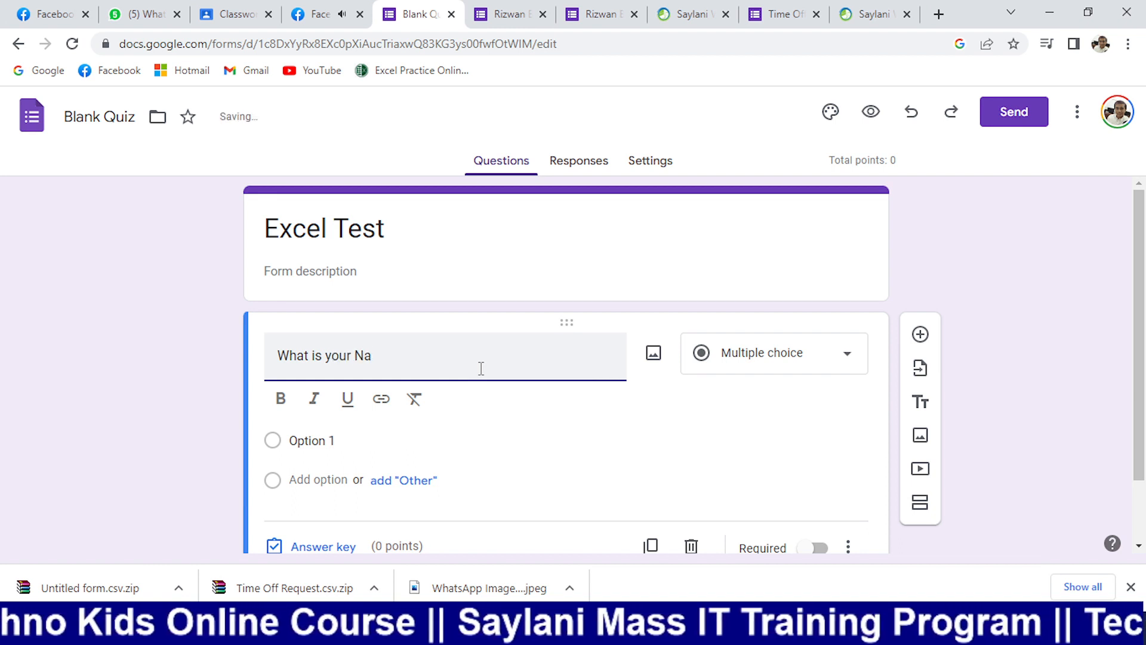
{"action": "type", "text": "me"}
{"action": "scroll", "coordinate": [449, 441], "scroll_direction": "down", "scroll_amount": 1}
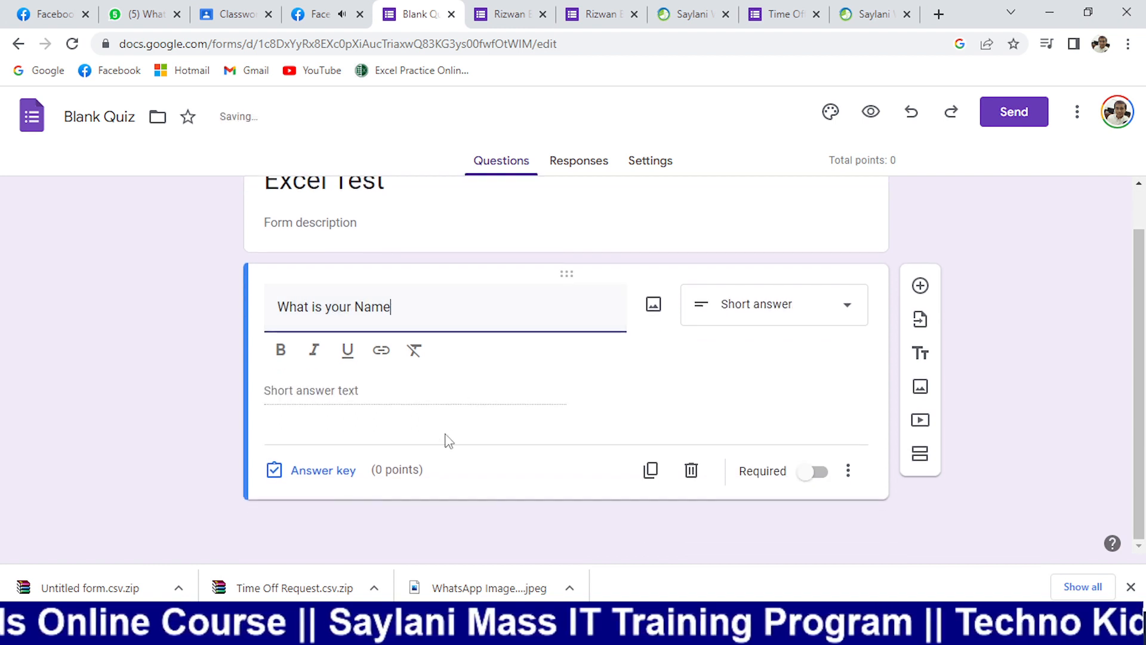
- Set the name question's value to 2 points in its answer key
{"action": "left_click", "coordinate": [302, 478]}
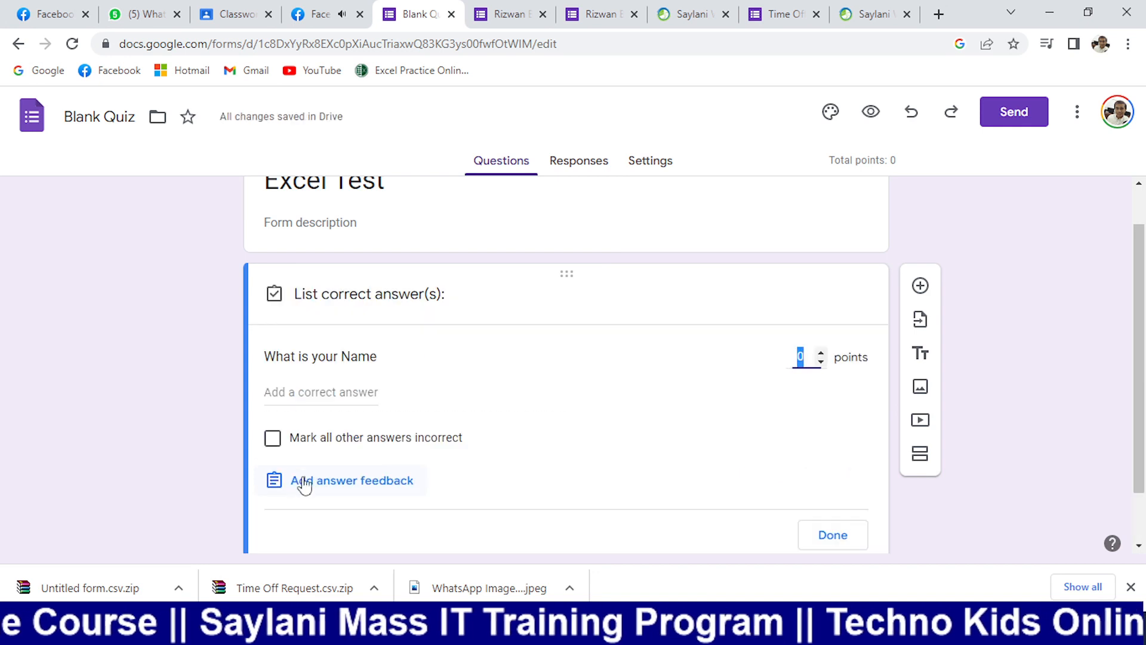
{"action": "left_click", "coordinate": [822, 353]}
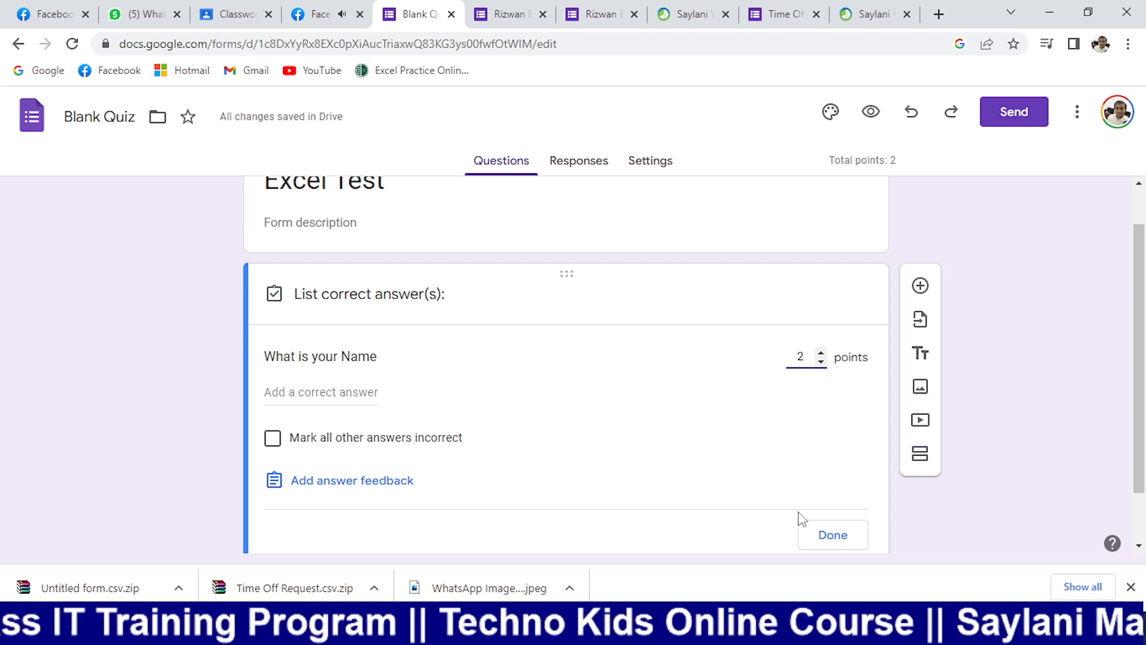
{"action": "left_click", "coordinate": [833, 536]}
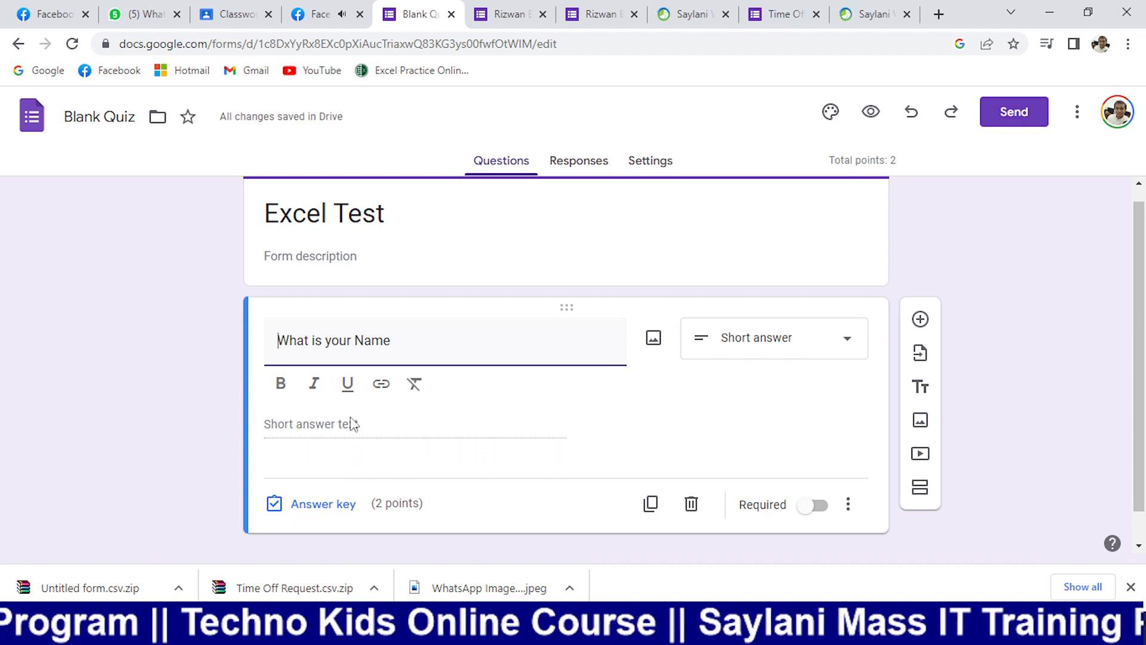
- Change the name question's type to Multiple choice and enter sample first names as its first two options
{"action": "left_click", "coordinate": [797, 345]}
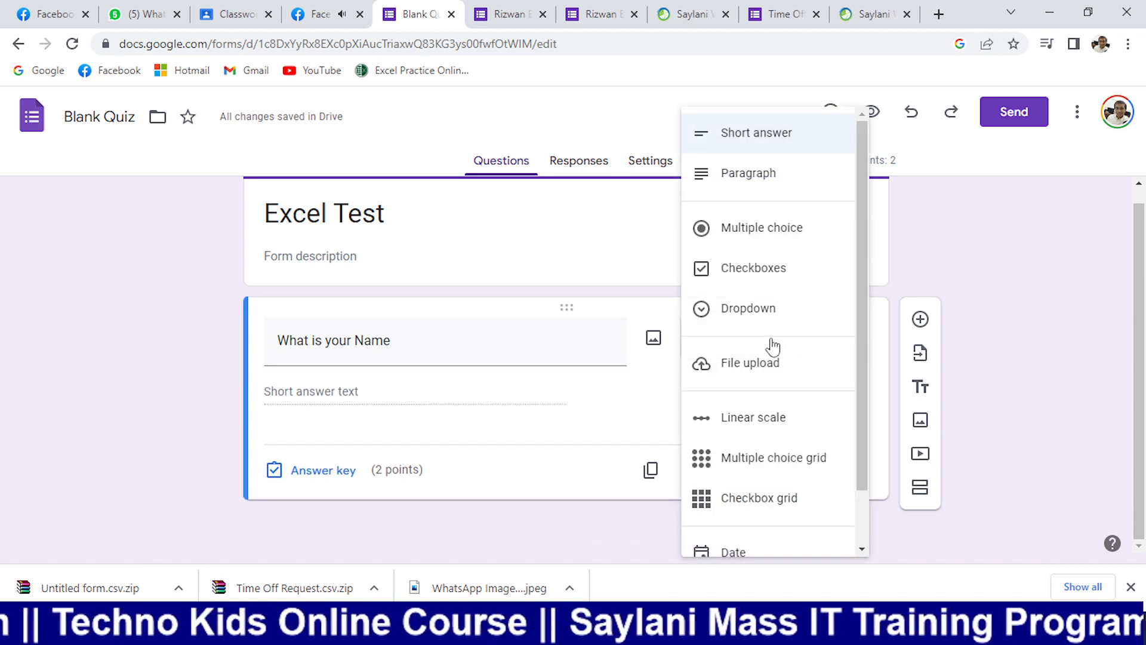
{"action": "left_click", "coordinate": [793, 246]}
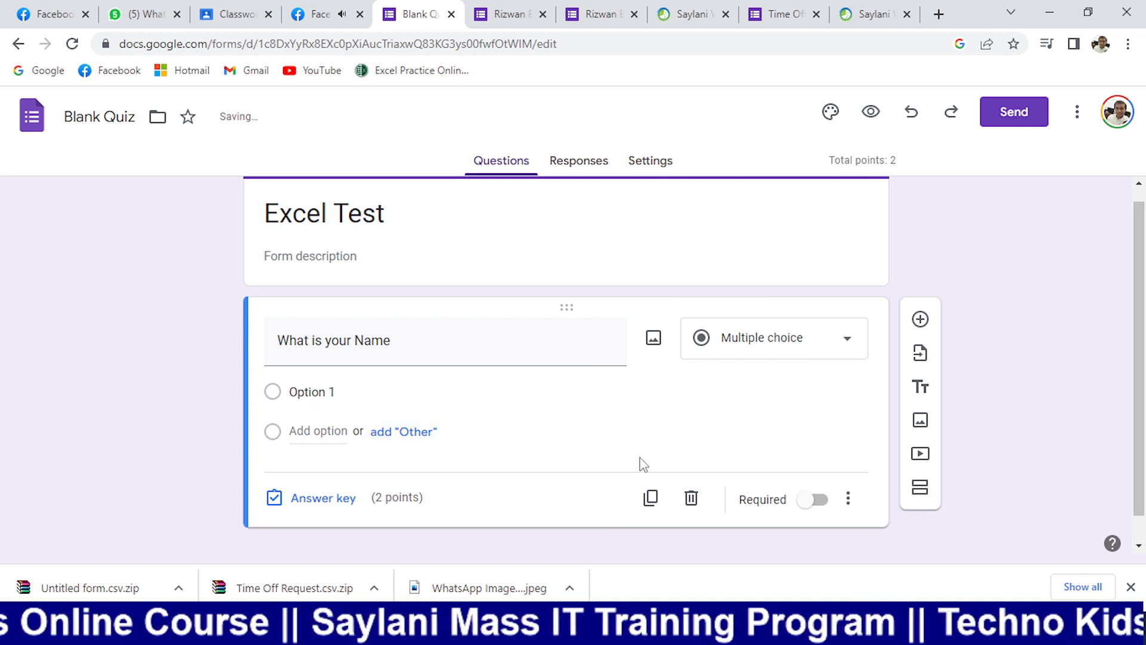
{"action": "left_click", "coordinate": [344, 391]}
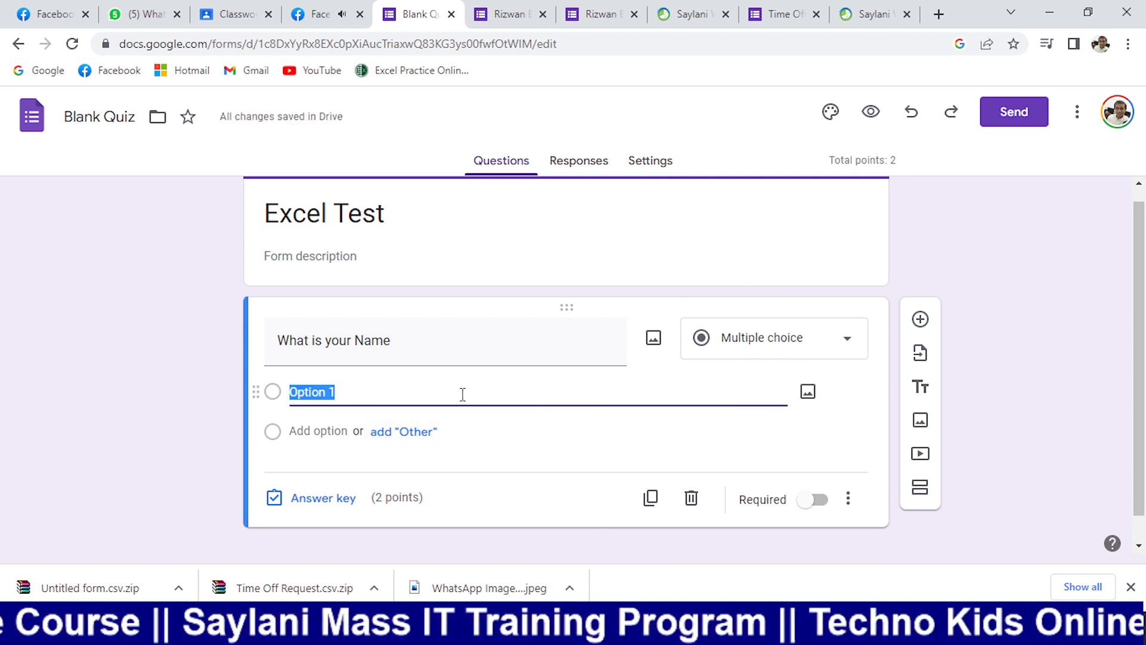
{"action": "type", "text": "Ali"}
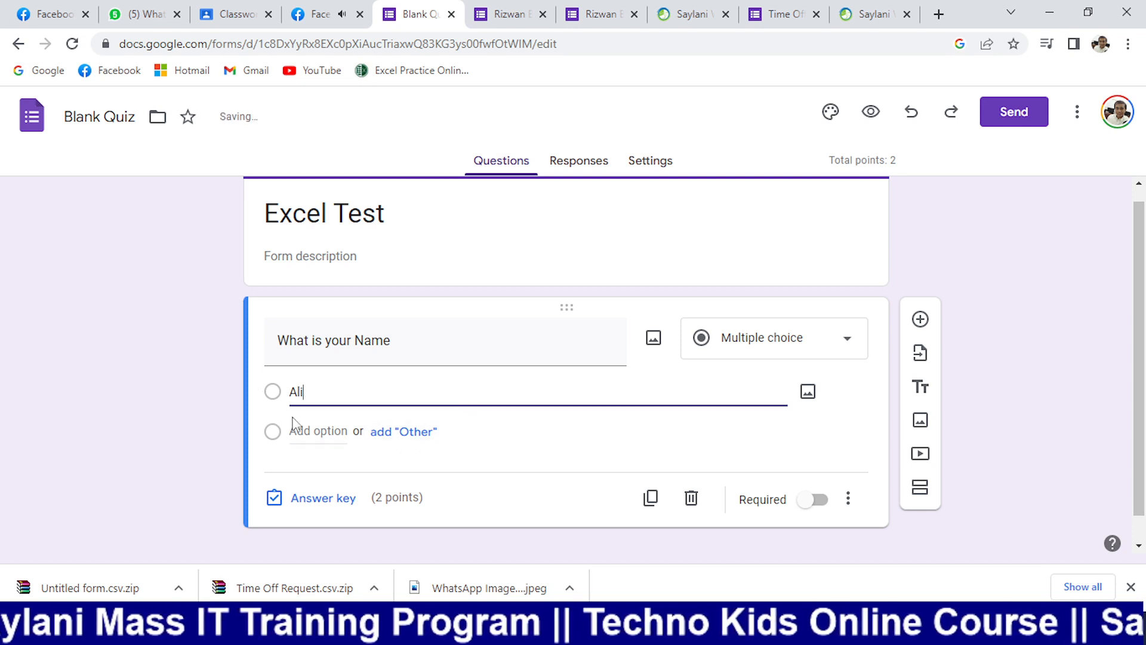
{"action": "left_click", "coordinate": [294, 425]}
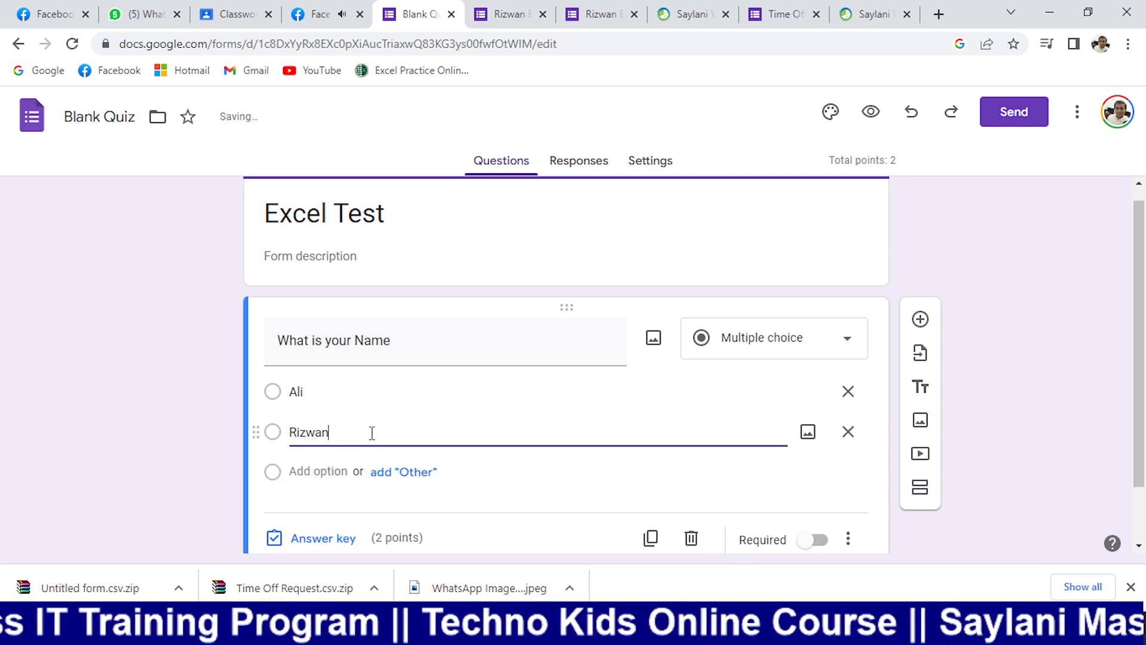
- Add two more sample first names as the third and fourth options of the name question
{"action": "left_click", "coordinate": [313, 473]}
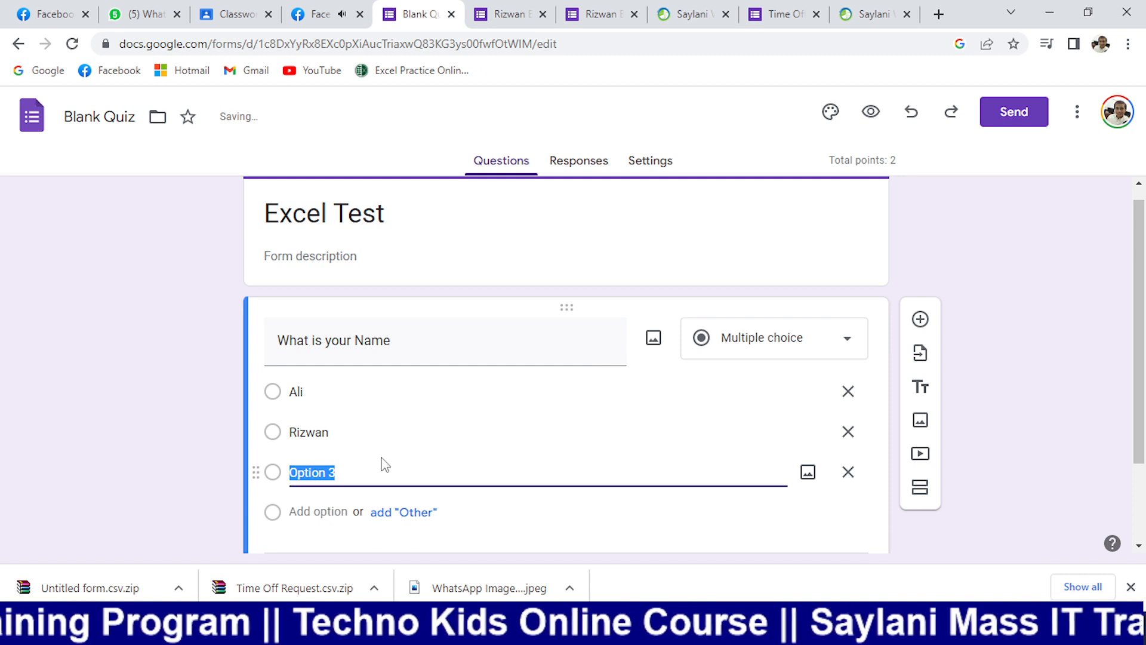
{"action": "type", "text": "PAs"}
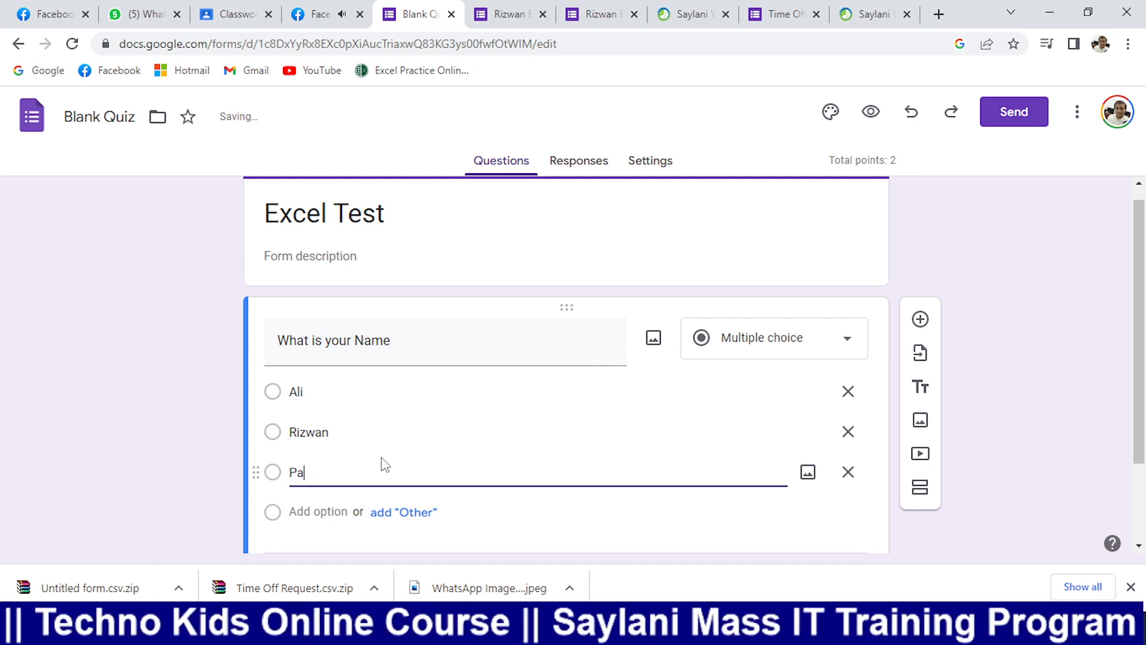
{"action": "type", "text": "j"}
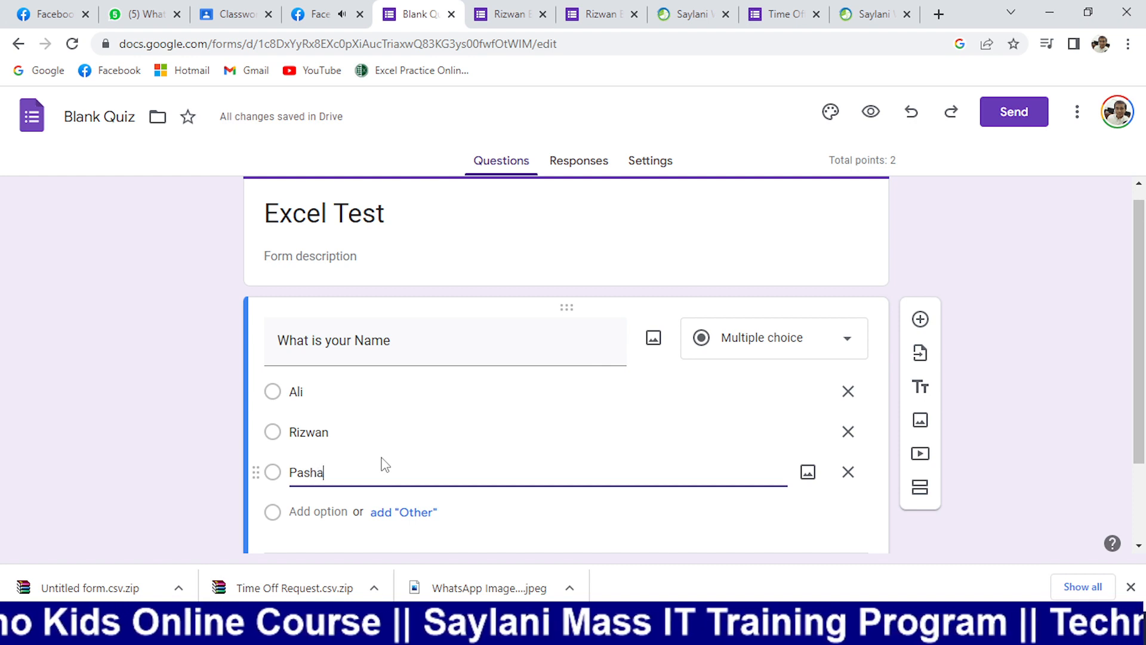
{"action": "left_click", "coordinate": [311, 511]}
{"action": "type", "text": "w"}
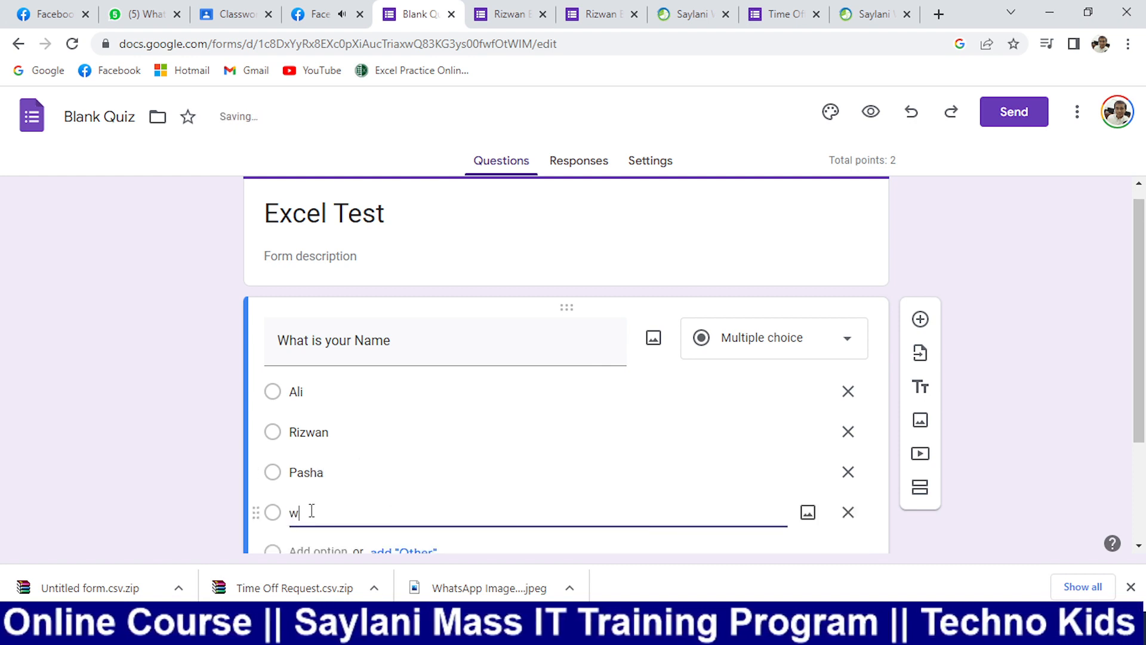
{"action": "key", "text": "BackSpace"}
{"action": "type", "text": "Waj"}
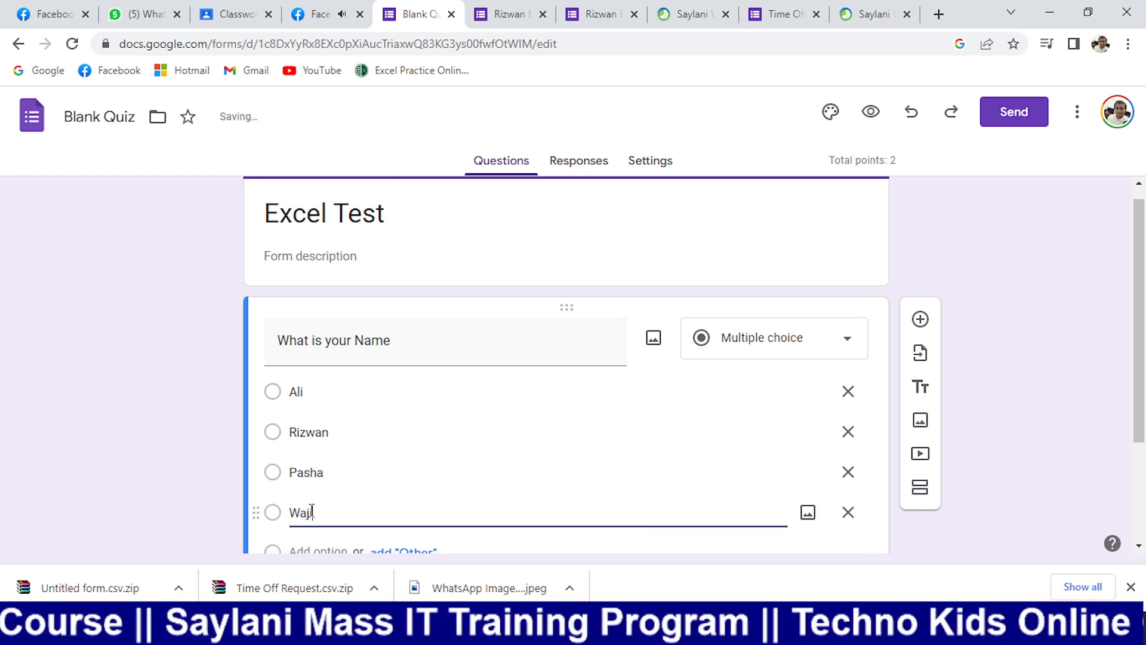
{"action": "type", "text": "id"}
{"action": "left_click", "coordinate": [952, 365]}
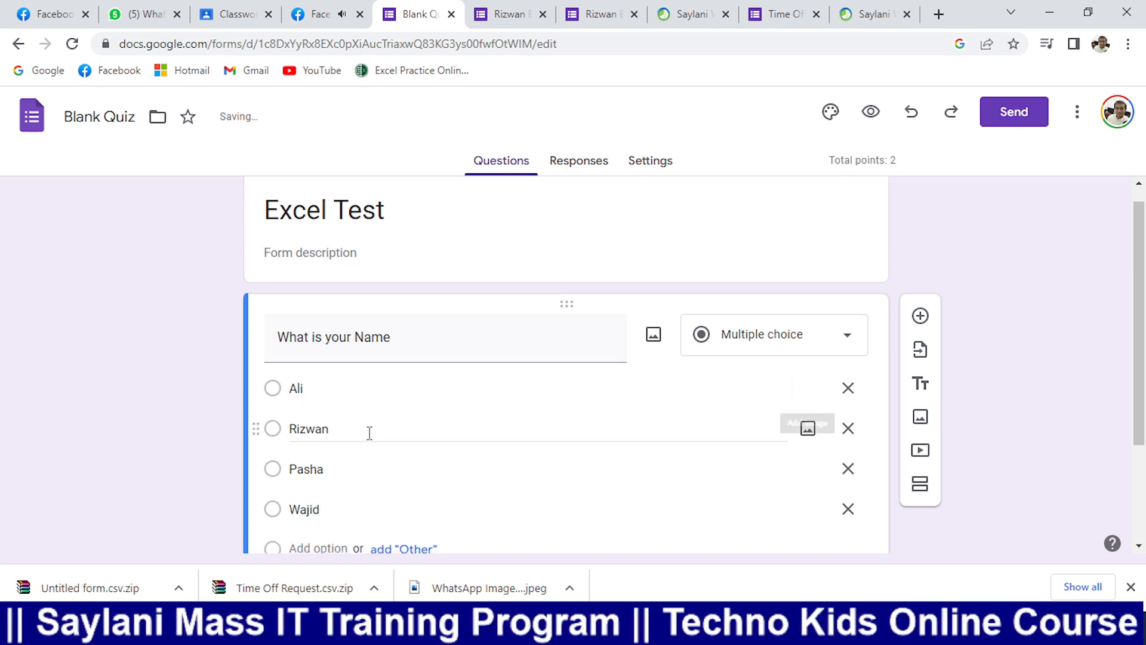
- Mark the second option as the correct answer in the name question's answer key
{"action": "scroll", "coordinate": [370, 432], "scroll_direction": "down", "scroll_amount": 3}
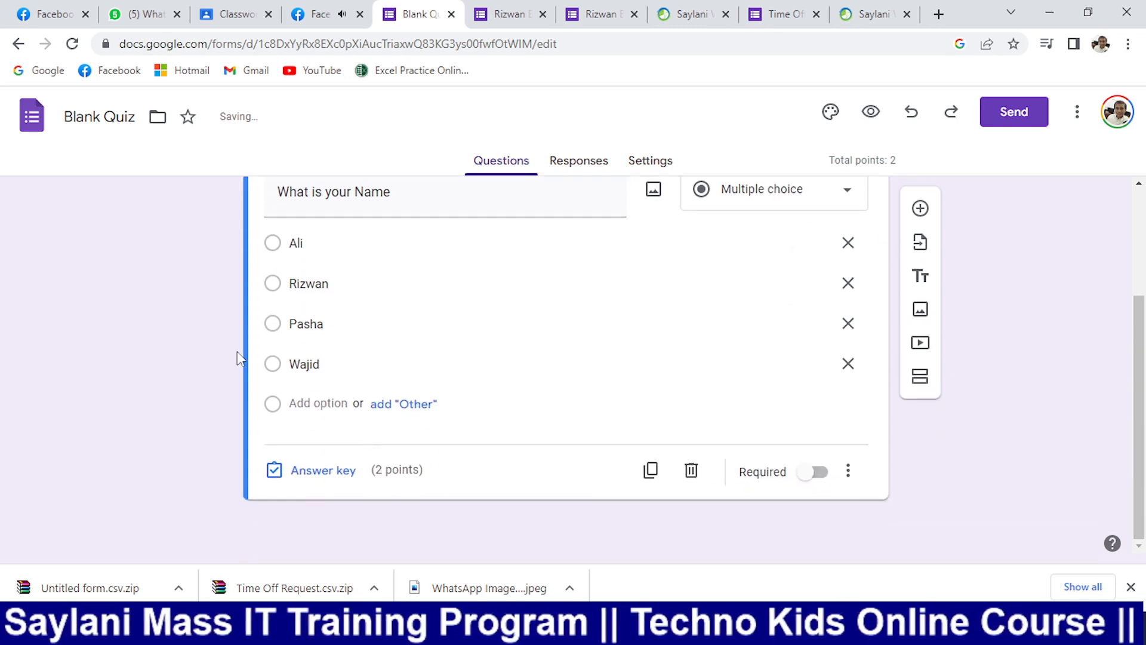
{"action": "left_click", "coordinate": [305, 472]}
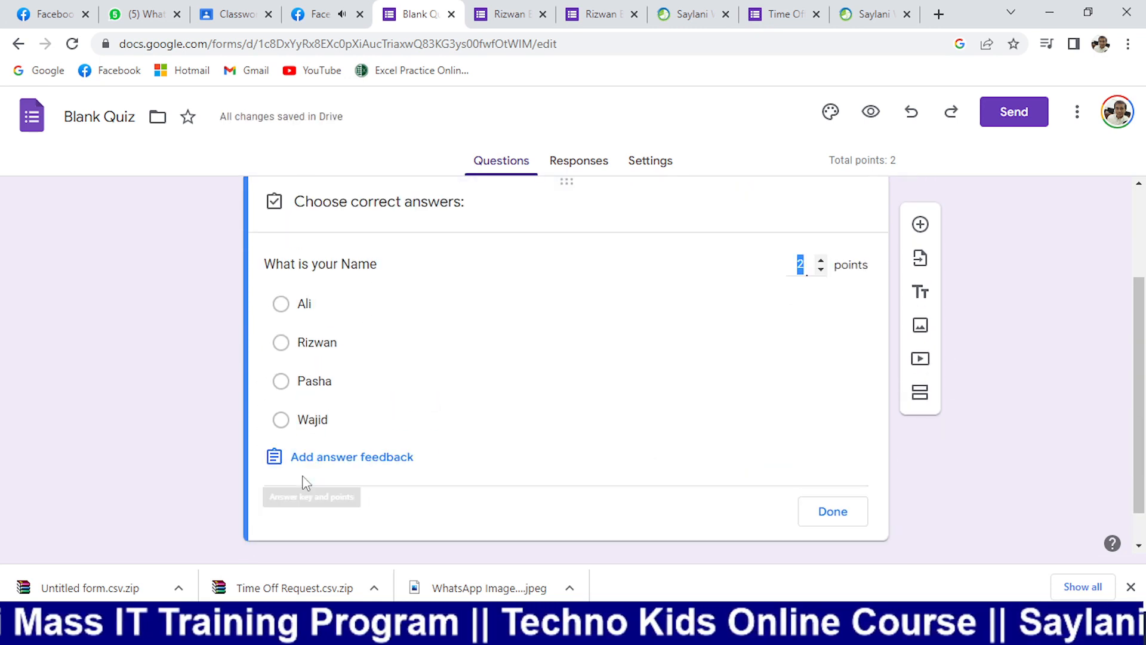
{"action": "left_click", "coordinate": [284, 350]}
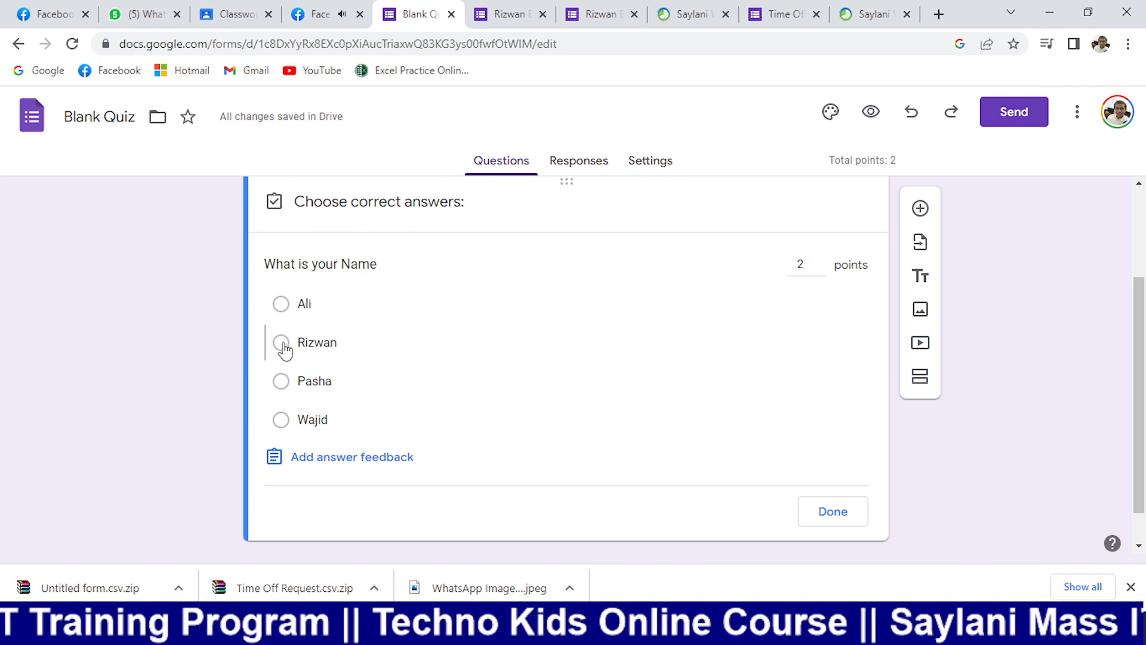
{"action": "left_click", "coordinate": [833, 513]}
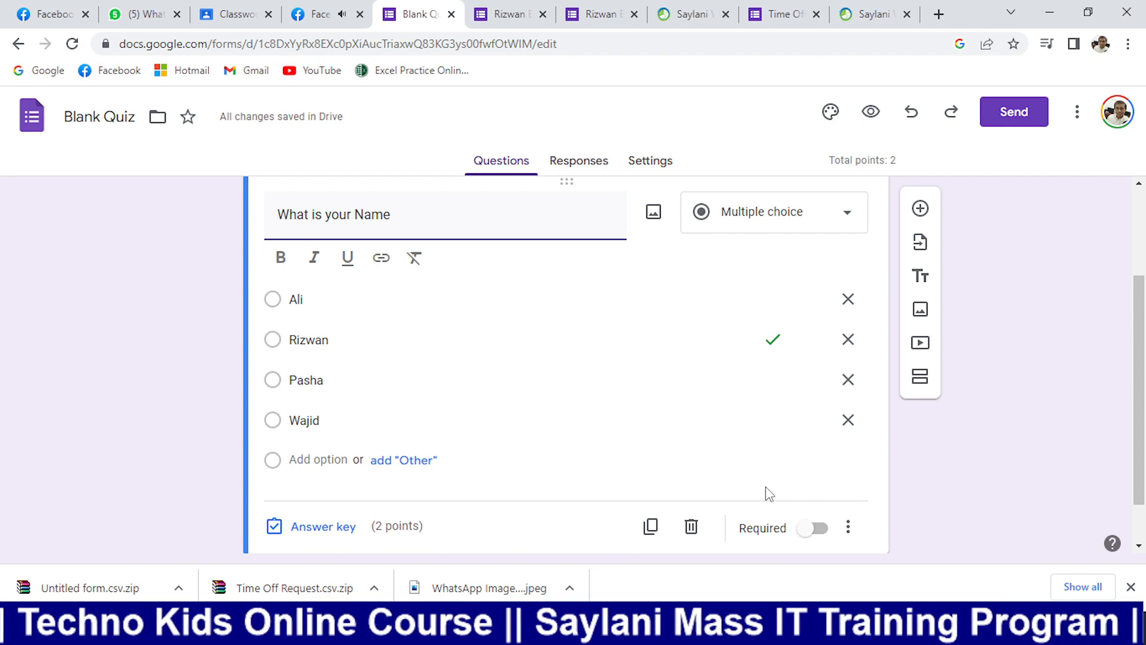
- Switch to OBS, change the live output to the Camera scene and back to Screen Share, and return to the browser
{"action": "key", "text": "alt+Tab"}
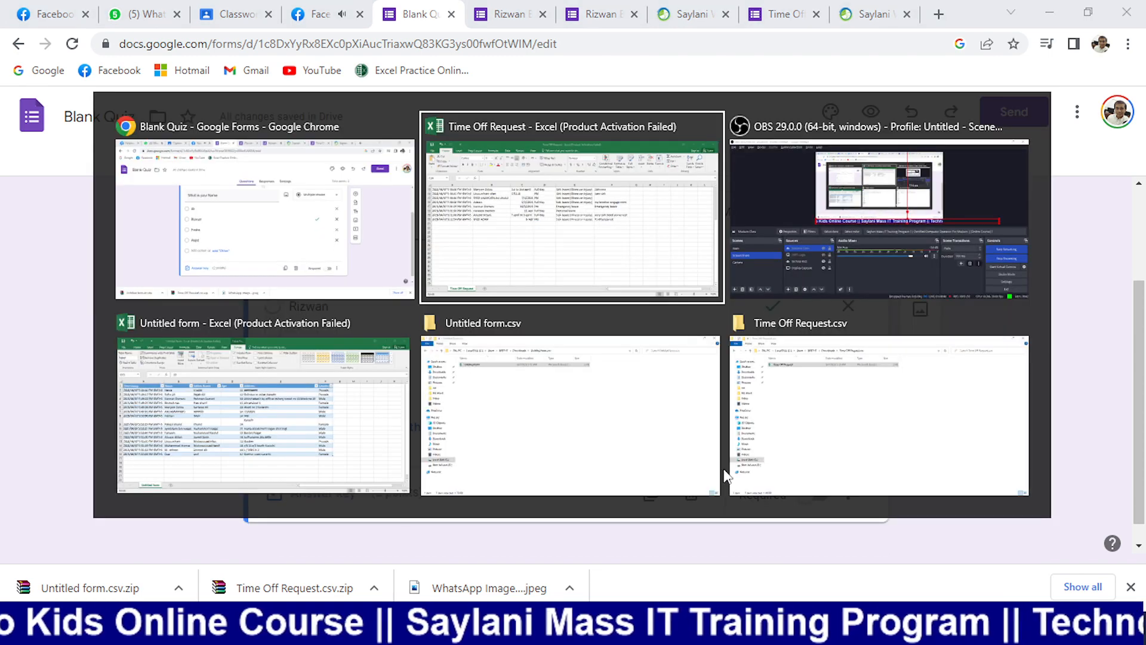
{"action": "key", "text": "alt+Tab"}
{"action": "left_click", "coordinate": [114, 468]}
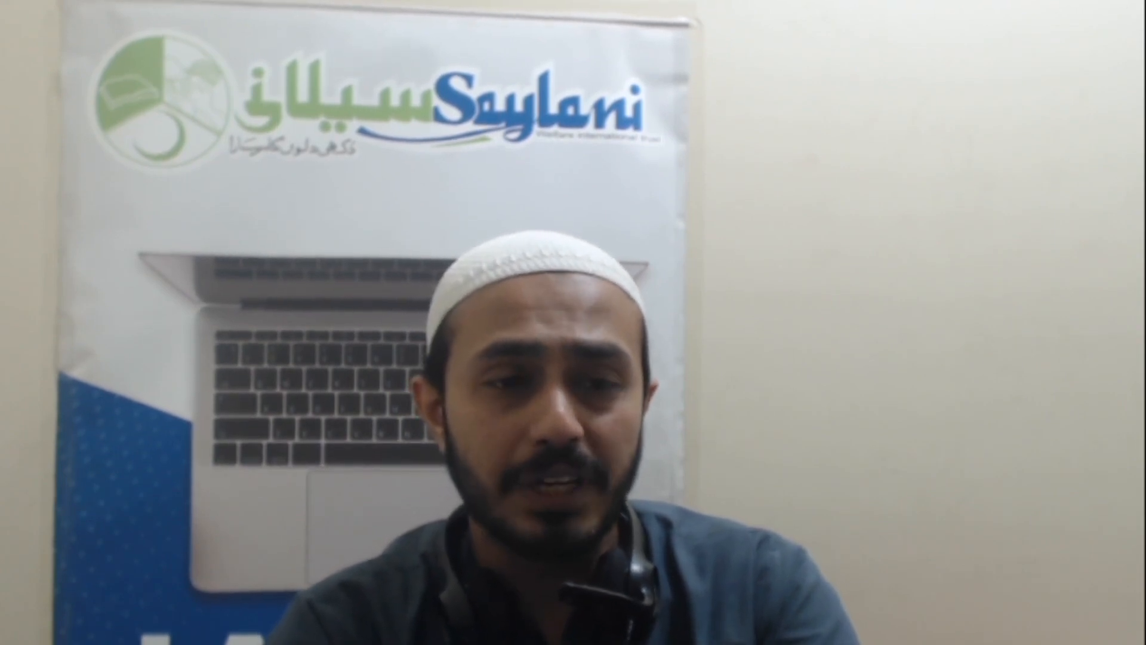
{"action": "left_click", "coordinate": [37, 449]}
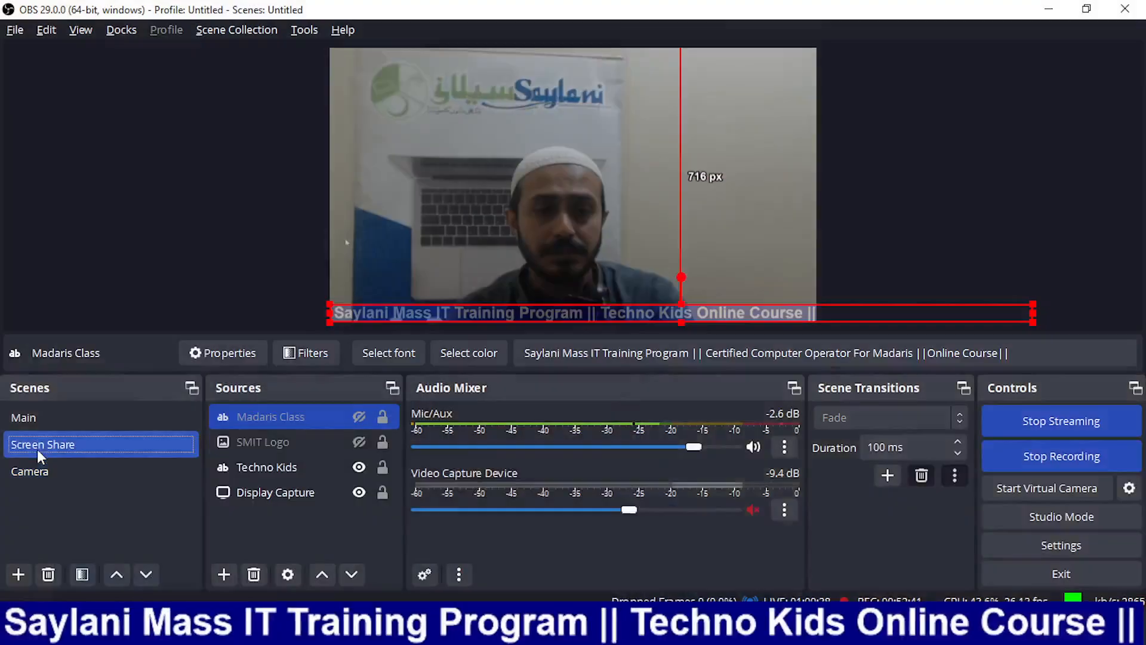
{"action": "key", "text": "alt+Tab"}
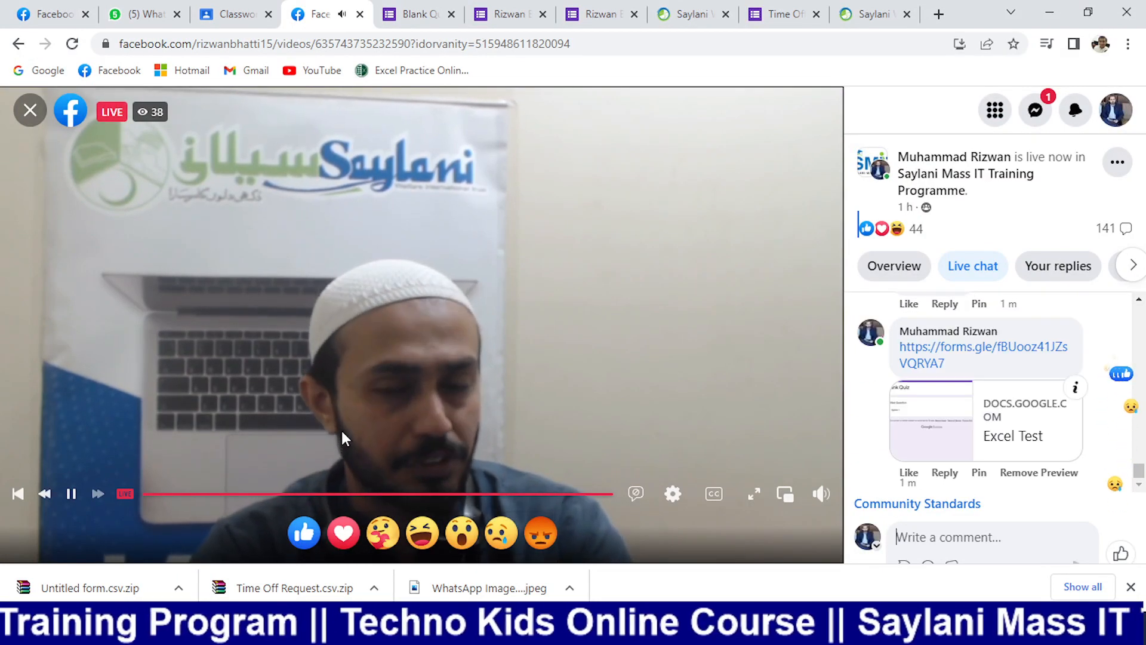
{"action": "key", "text": "alt+Tab"}
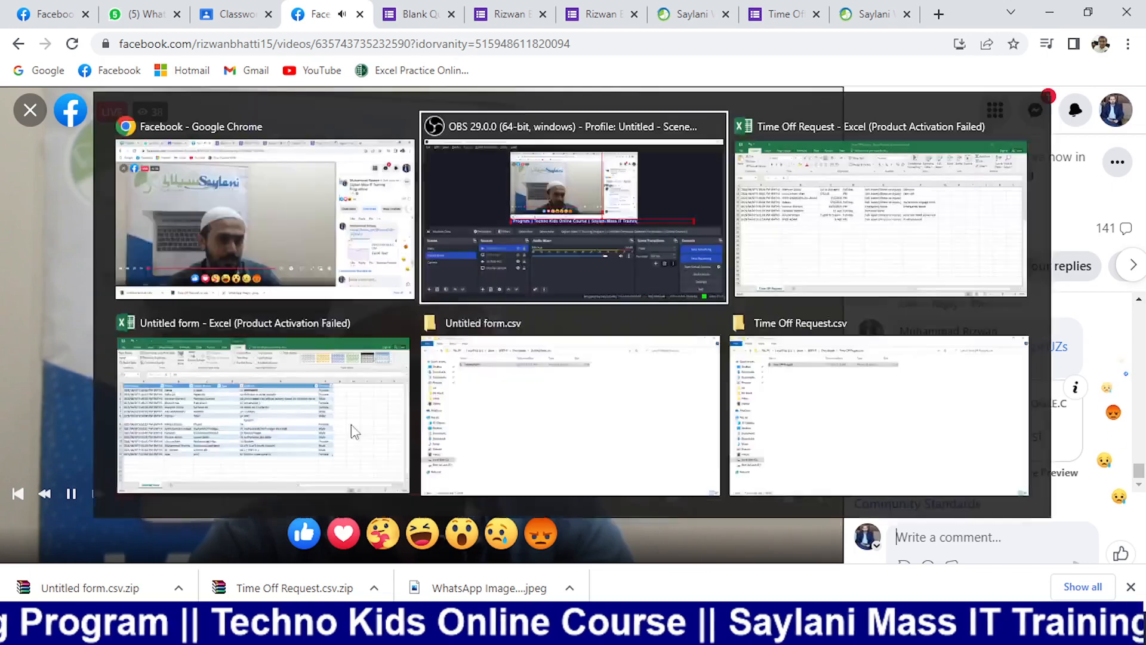
{"action": "key", "text": "alt+Tab"}
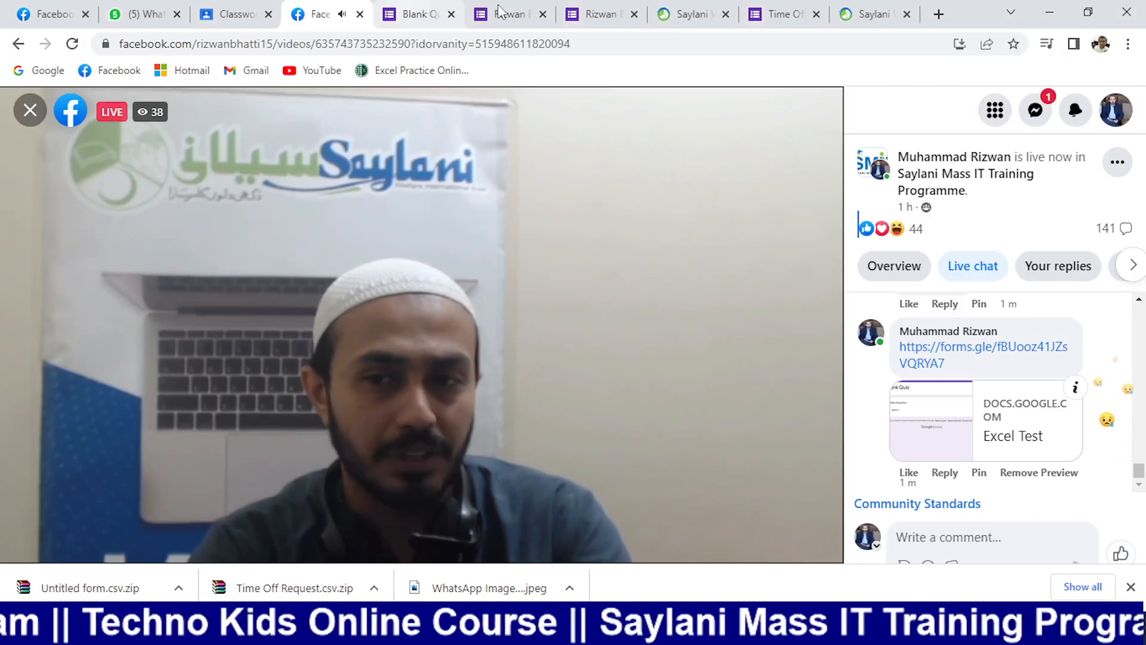
- Return to the Blank Quiz form, close its send dialog and check the responses received
{"action": "left_click", "coordinate": [417, 13]}
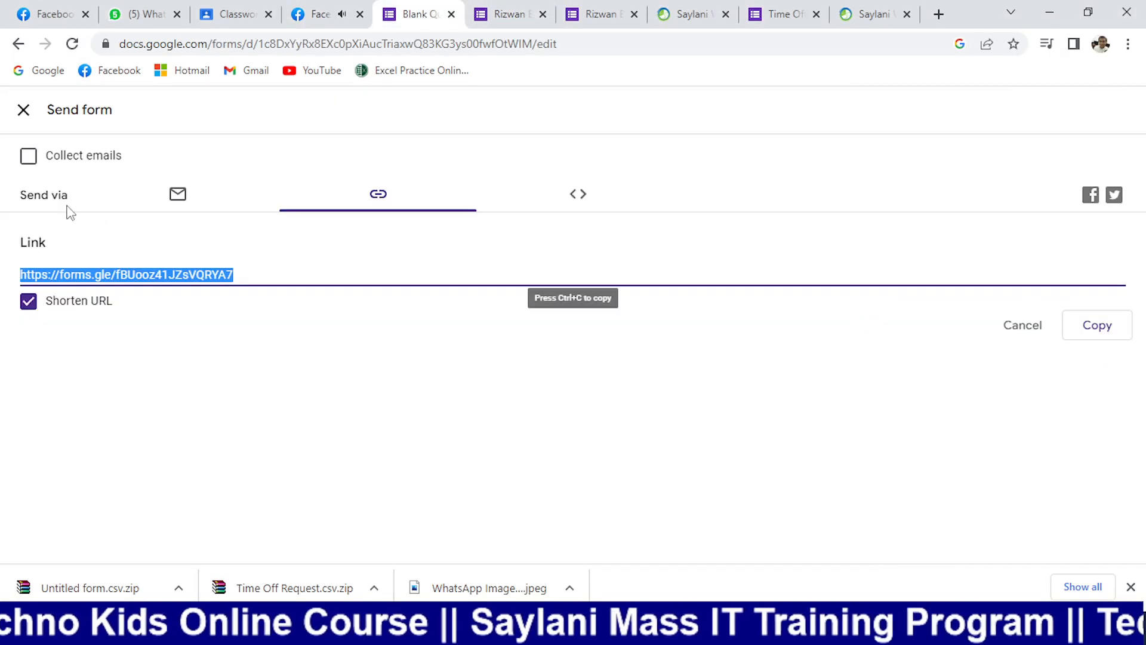
{"action": "left_click", "coordinate": [23, 110]}
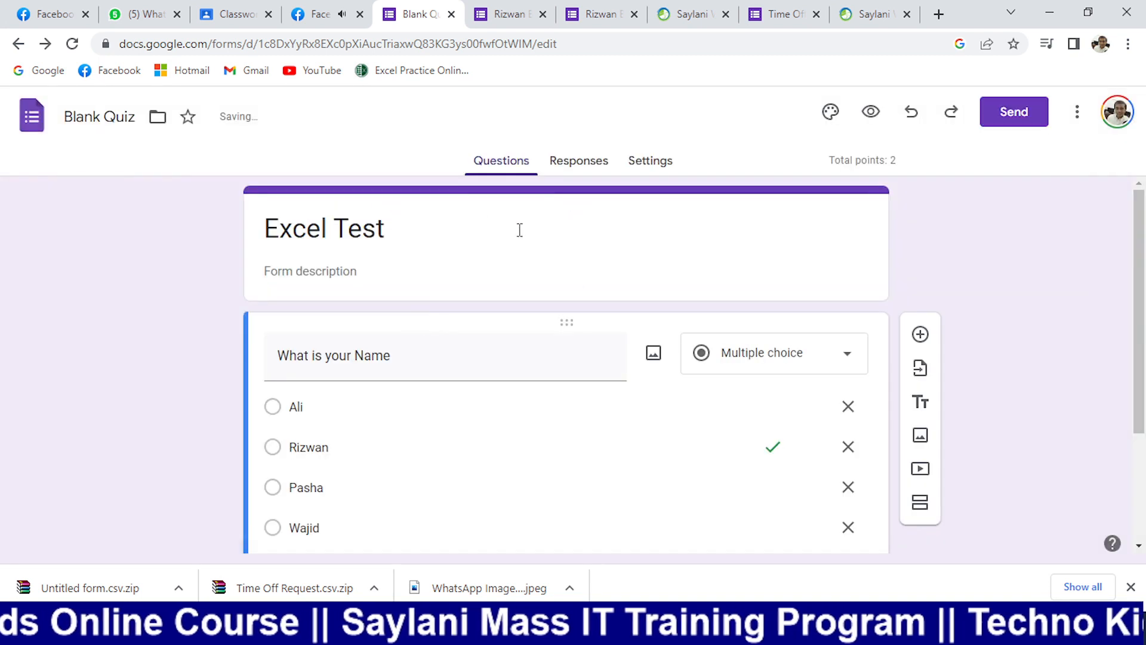
{"action": "left_click", "coordinate": [580, 160]}
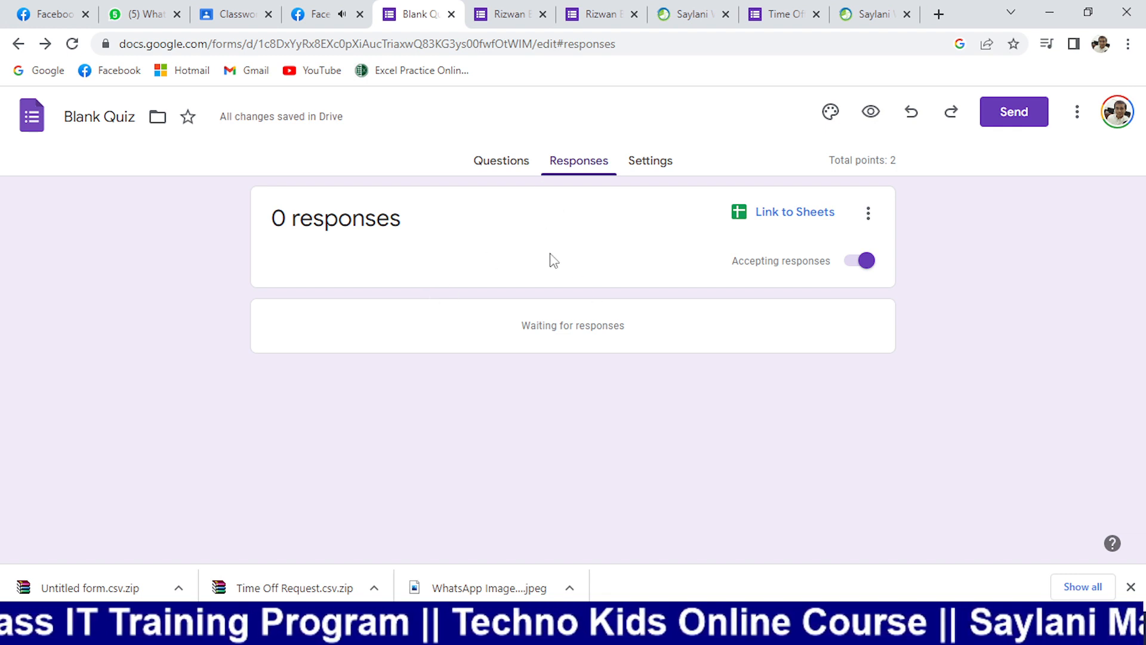
{"action": "left_click", "coordinate": [512, 170]}
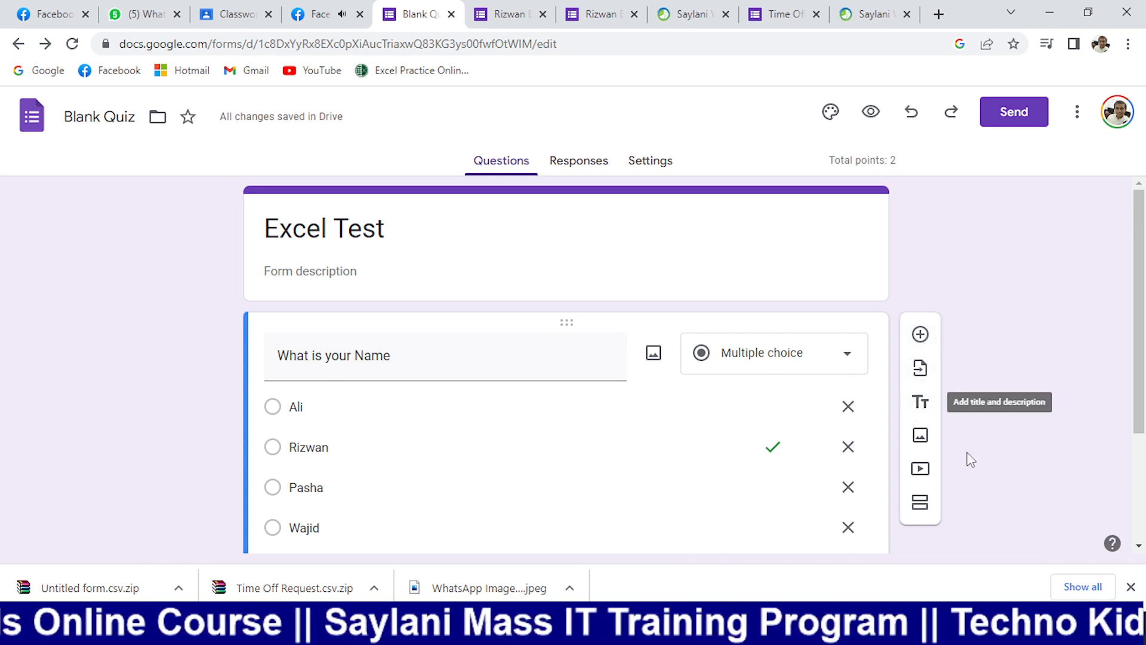
- Add a new section to the quiz and move it above the Excel Test section
{"action": "left_click", "coordinate": [921, 503]}
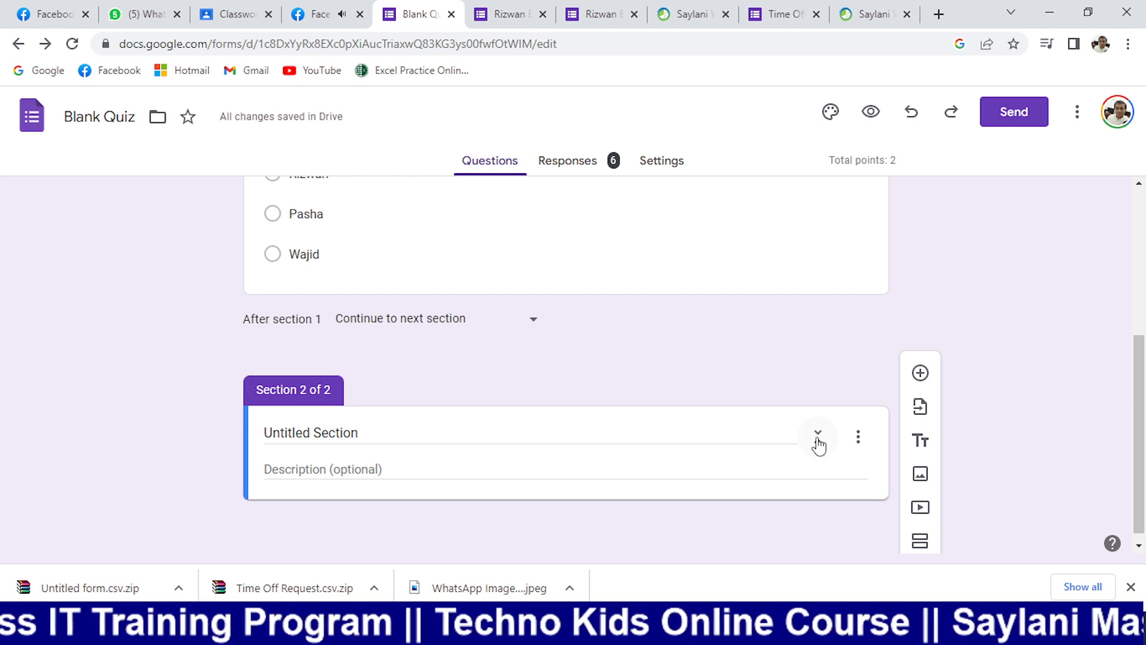
{"action": "left_click", "coordinate": [686, 431]}
{"action": "left_click", "coordinate": [856, 438]}
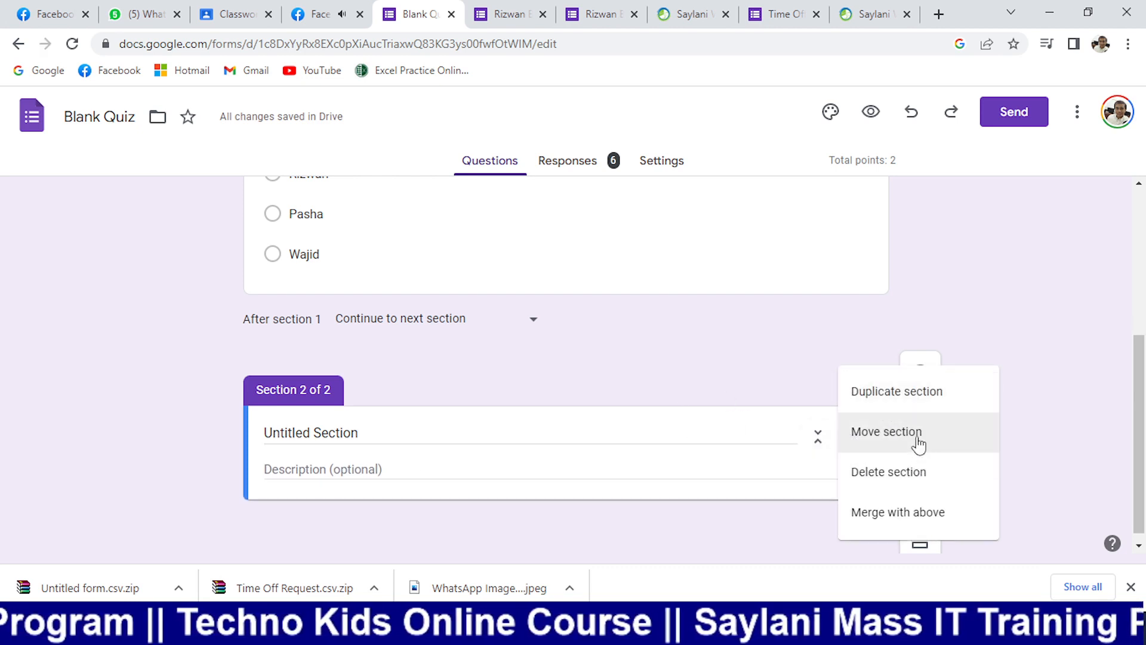
{"action": "left_click", "coordinate": [915, 445]}
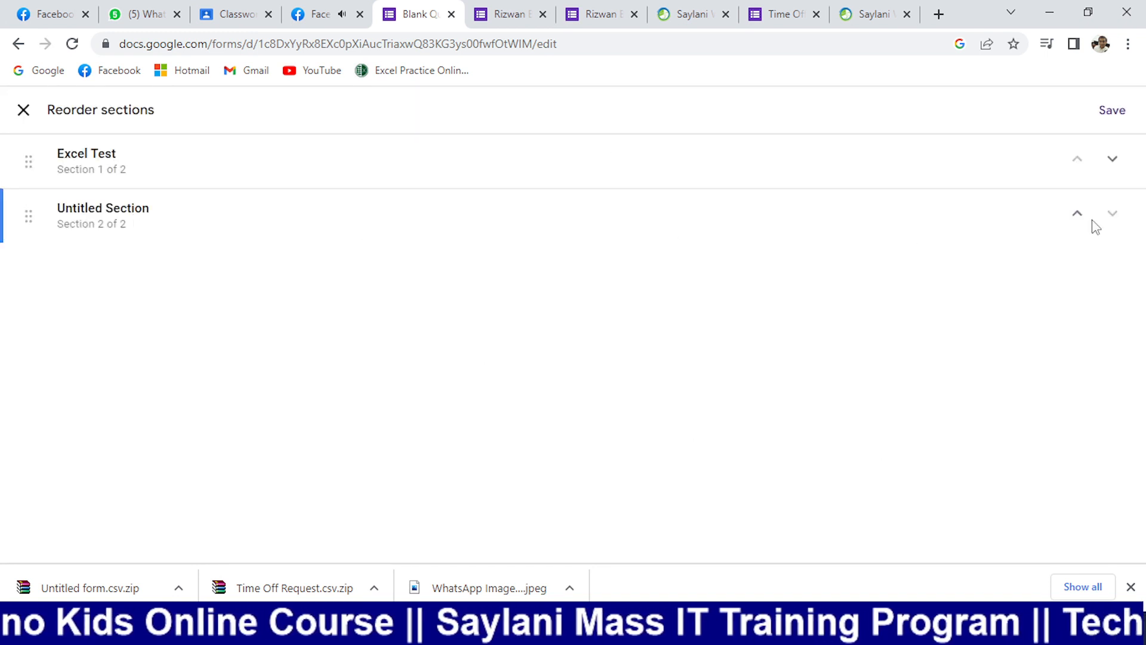
{"action": "left_click", "coordinate": [1077, 214]}
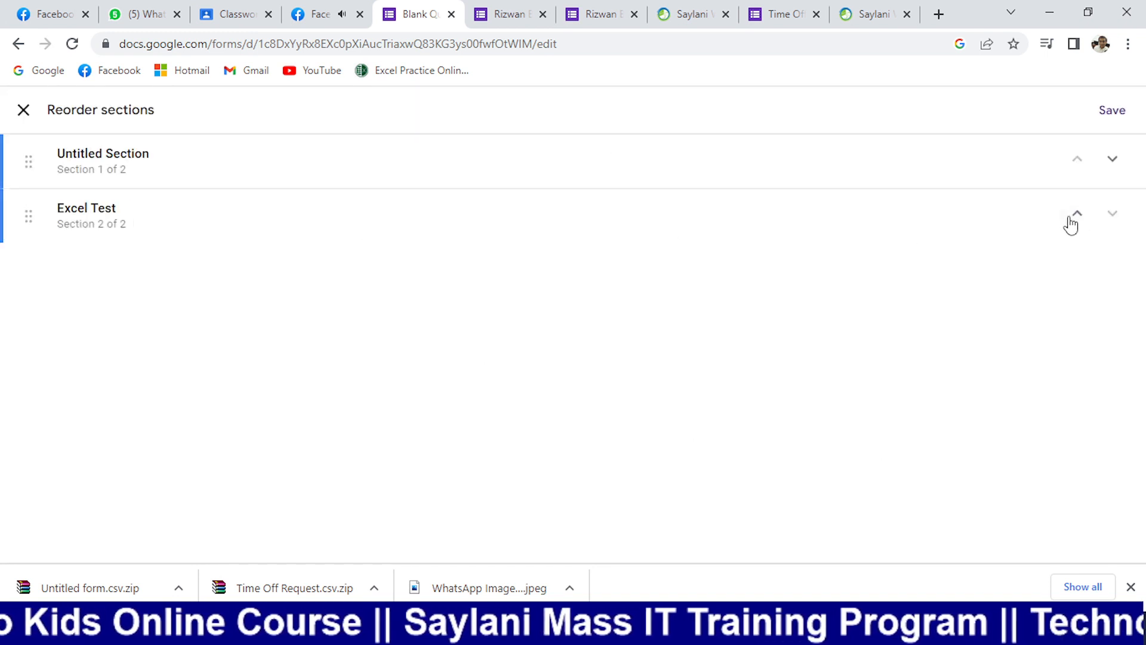
{"action": "left_click", "coordinate": [1112, 112]}
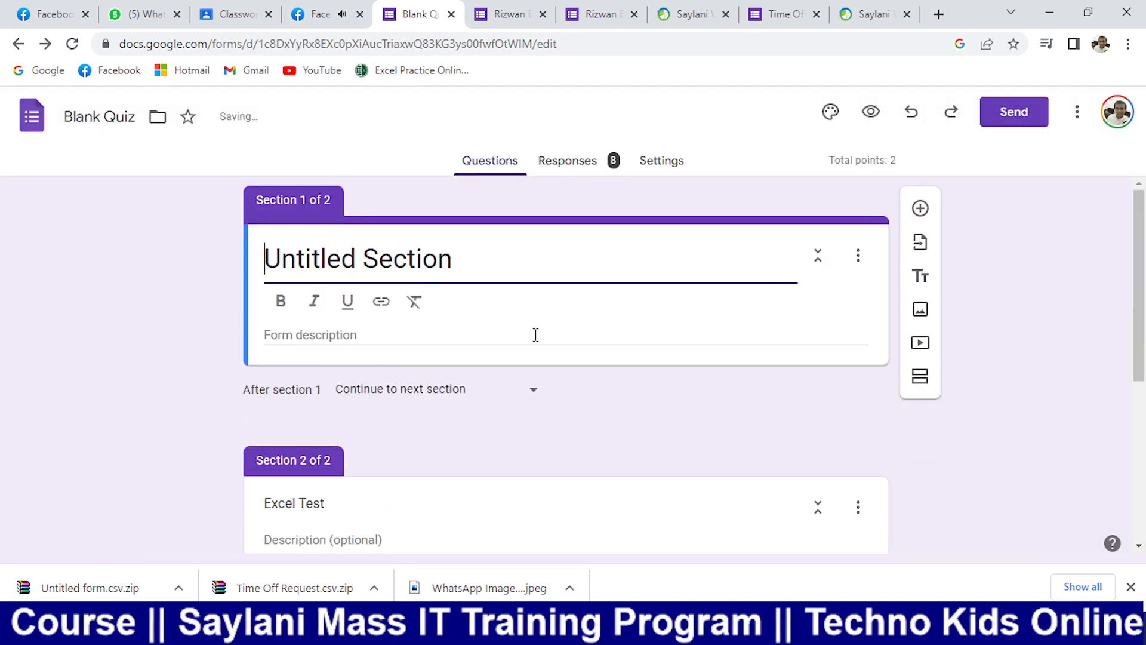
- Add a short-answer question titled Name to the untitled first section
{"action": "left_click", "coordinate": [925, 211]}
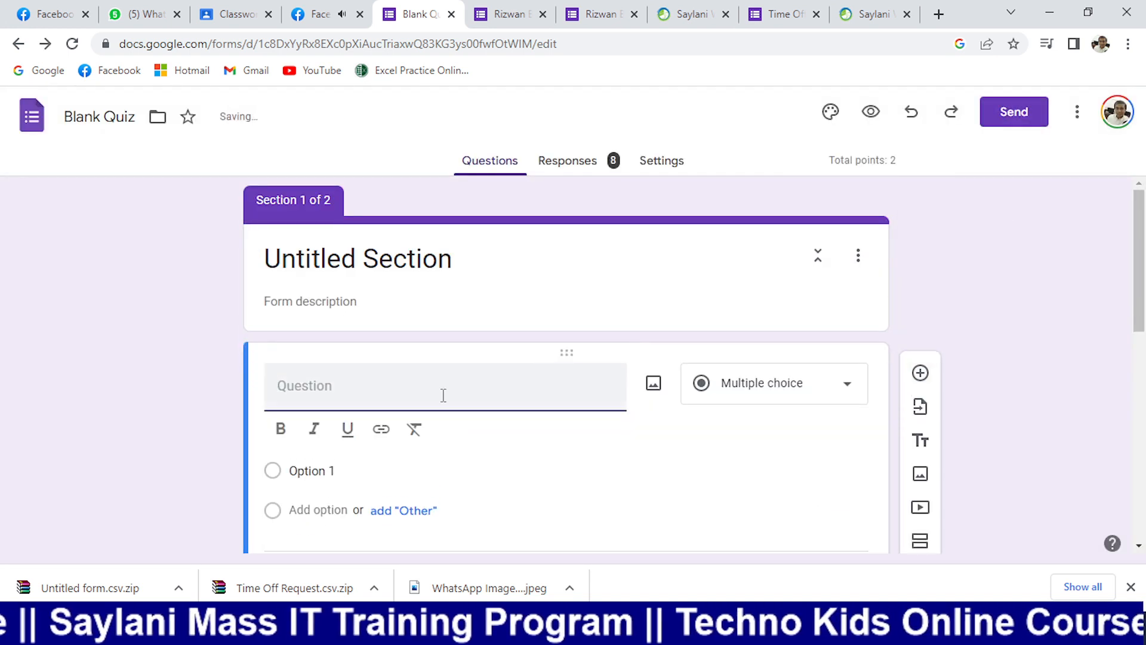
{"action": "type", "text": "NAme"}
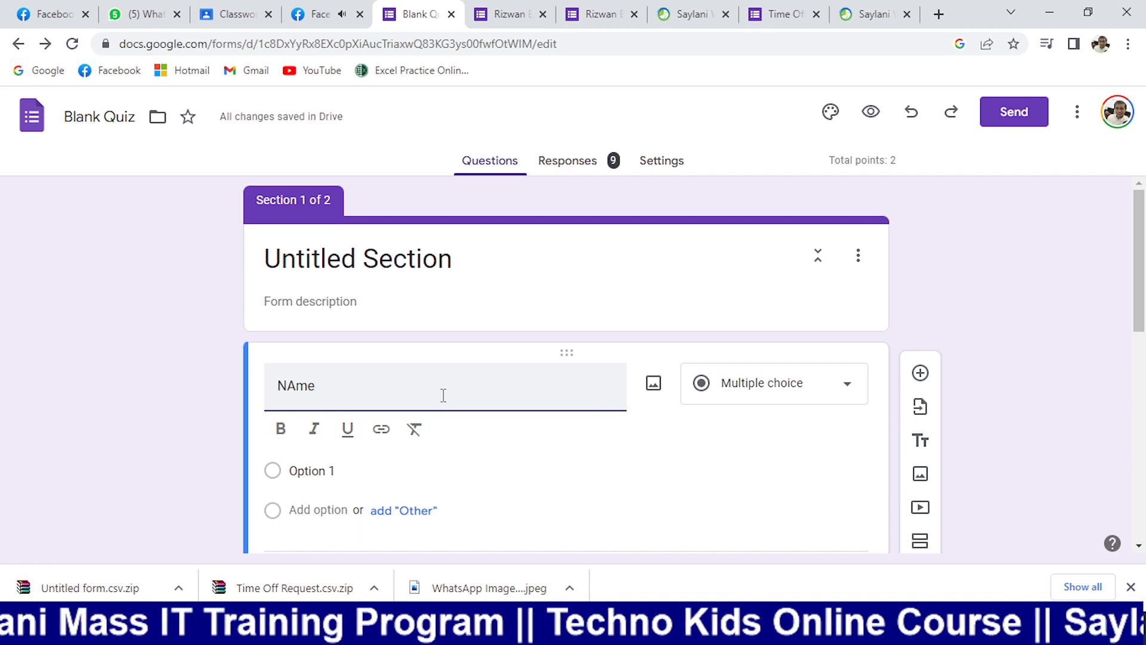
{"action": "key", "text": "BackSpace"}
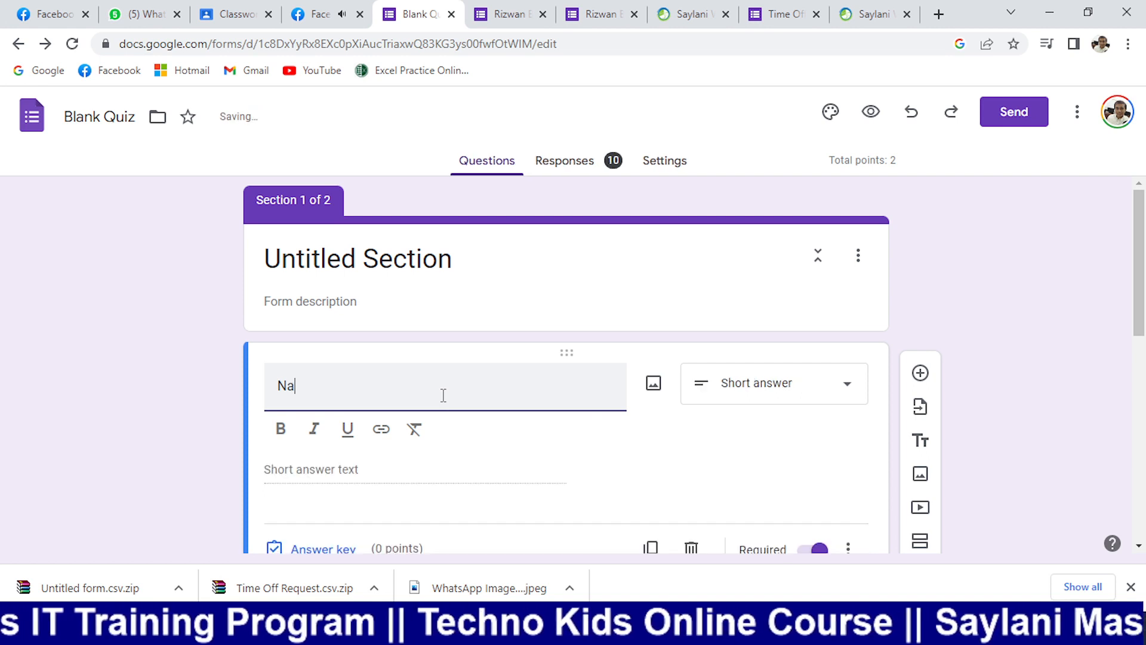
- Add two more short-answer questions to the first section, titled Father Name and Age
{"action": "left_click", "coordinate": [921, 373]}
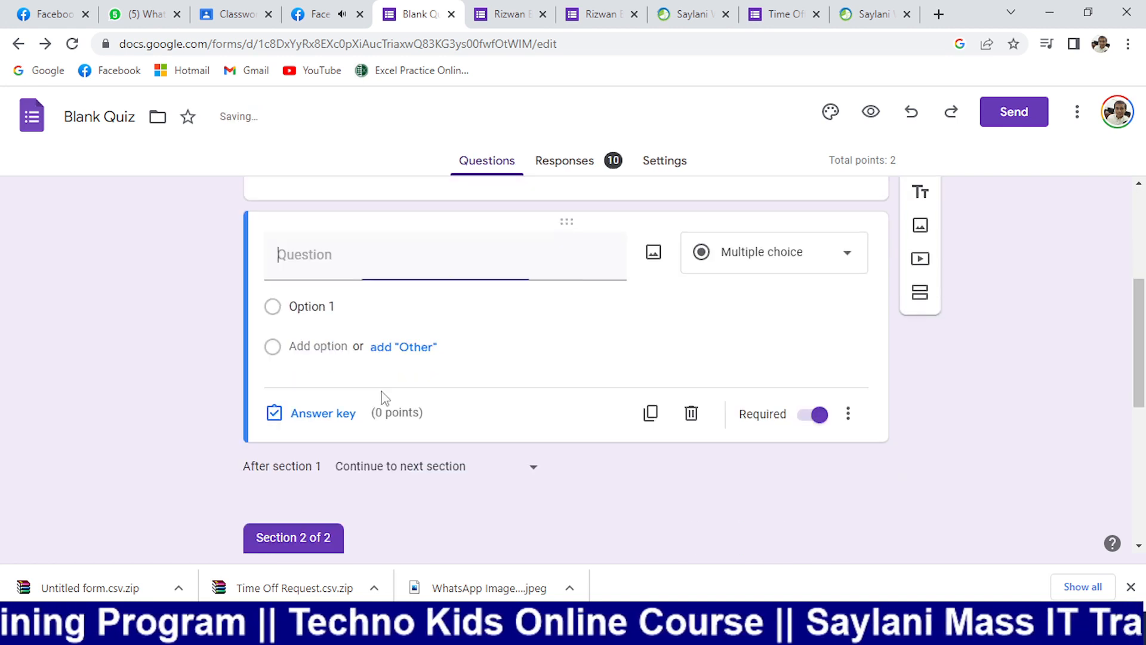
{"action": "type", "text": "Fa"}
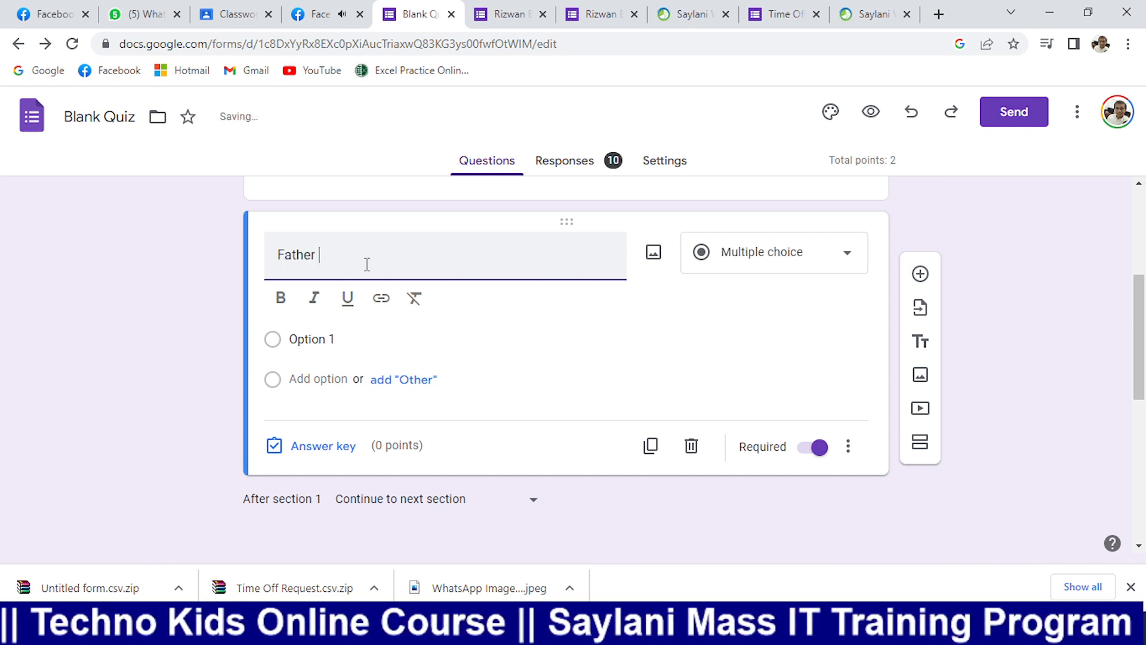
{"action": "type", "text": "ther "}
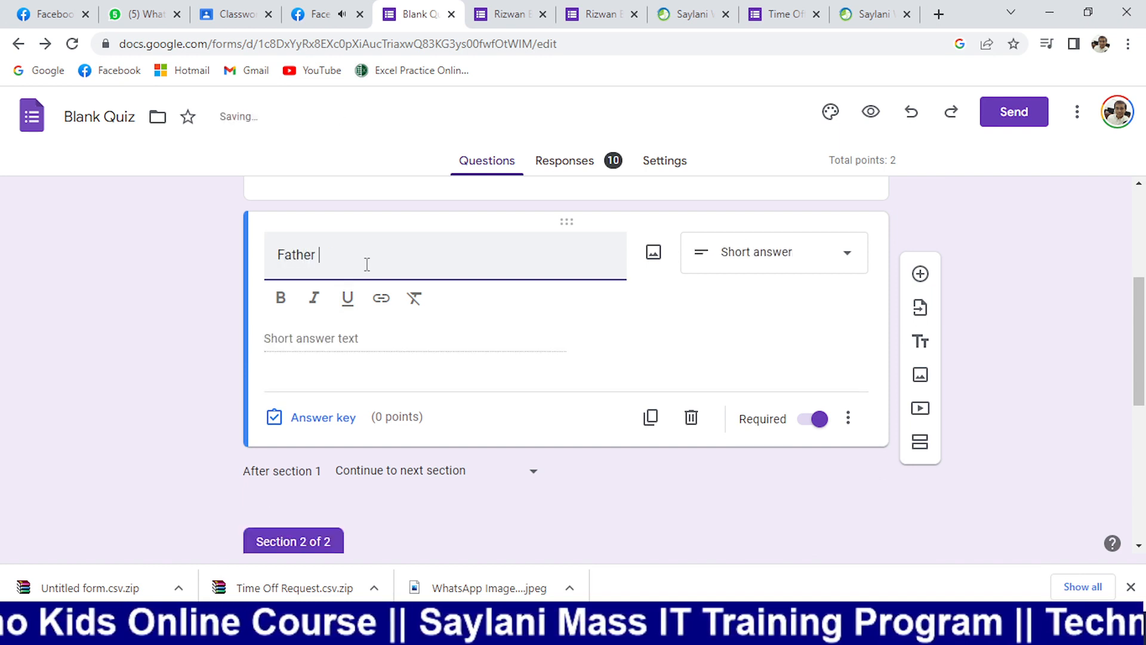
{"action": "type", "text": "Name"}
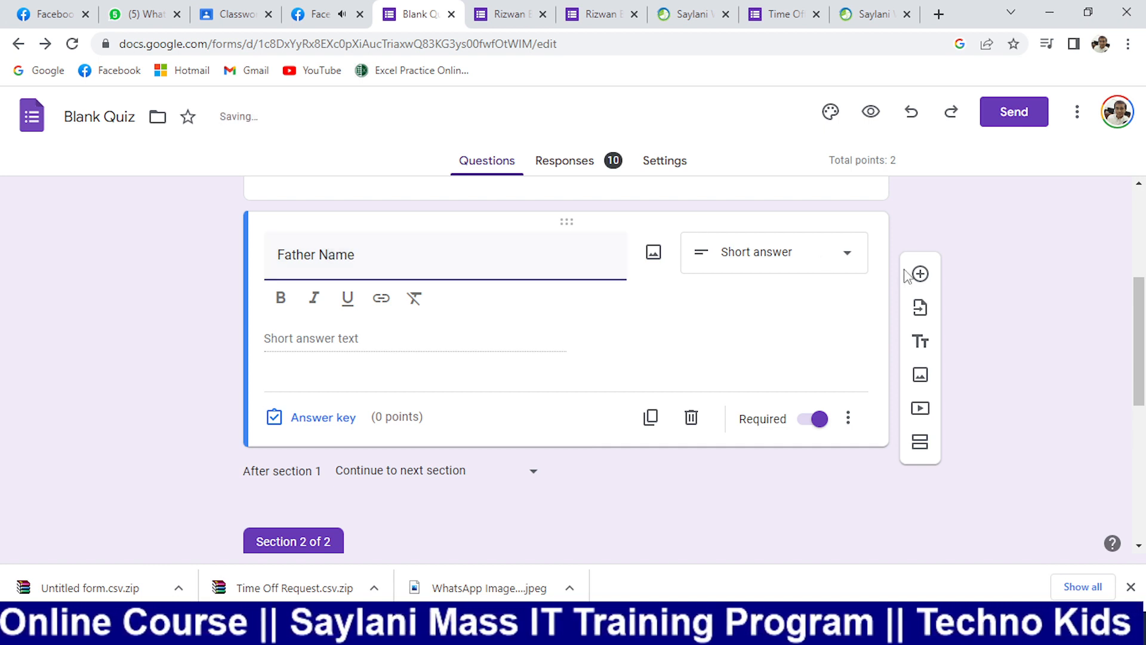
{"action": "left_click", "coordinate": [921, 274]}
{"action": "type", "text": "Age"}
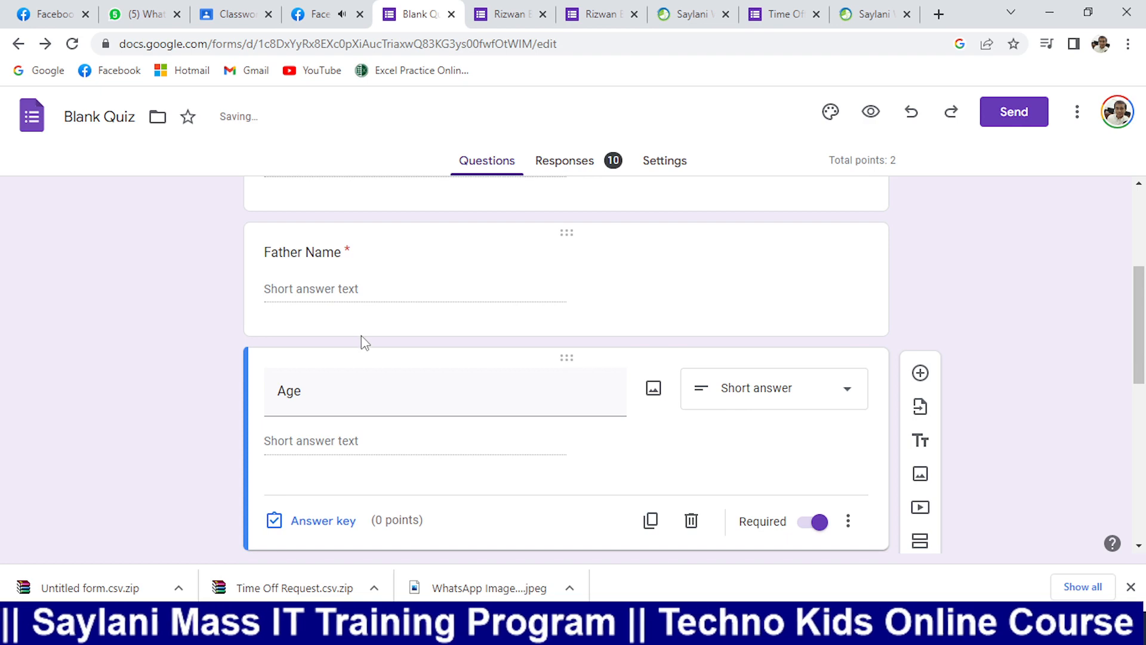
- Review the first section's questions and how the form continues to the Excel Test section
{"action": "scroll", "coordinate": [364, 343], "scroll_direction": "down", "scroll_amount": 4}
{"action": "scroll", "coordinate": [385, 345], "scroll_direction": "up", "scroll_amount": 8}
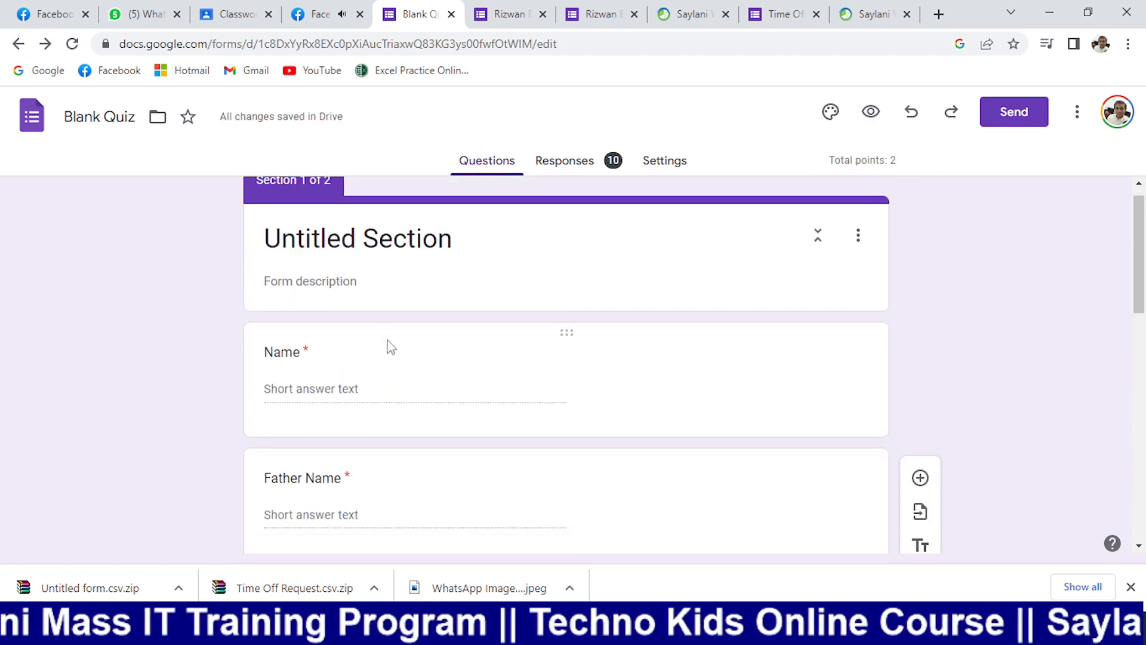
{"action": "scroll", "coordinate": [377, 370], "scroll_direction": "down", "scroll_amount": 5}
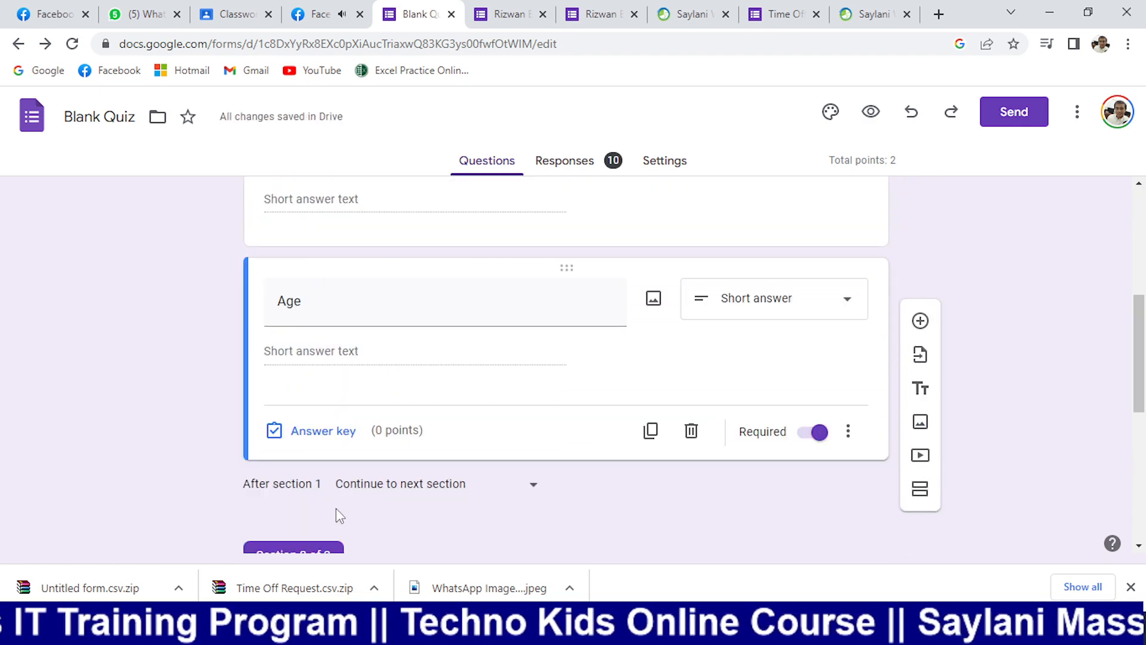
{"action": "scroll", "coordinate": [339, 514], "scroll_direction": "up", "scroll_amount": 3}
{"action": "scroll", "coordinate": [366, 410], "scroll_direction": "down", "scroll_amount": 3}
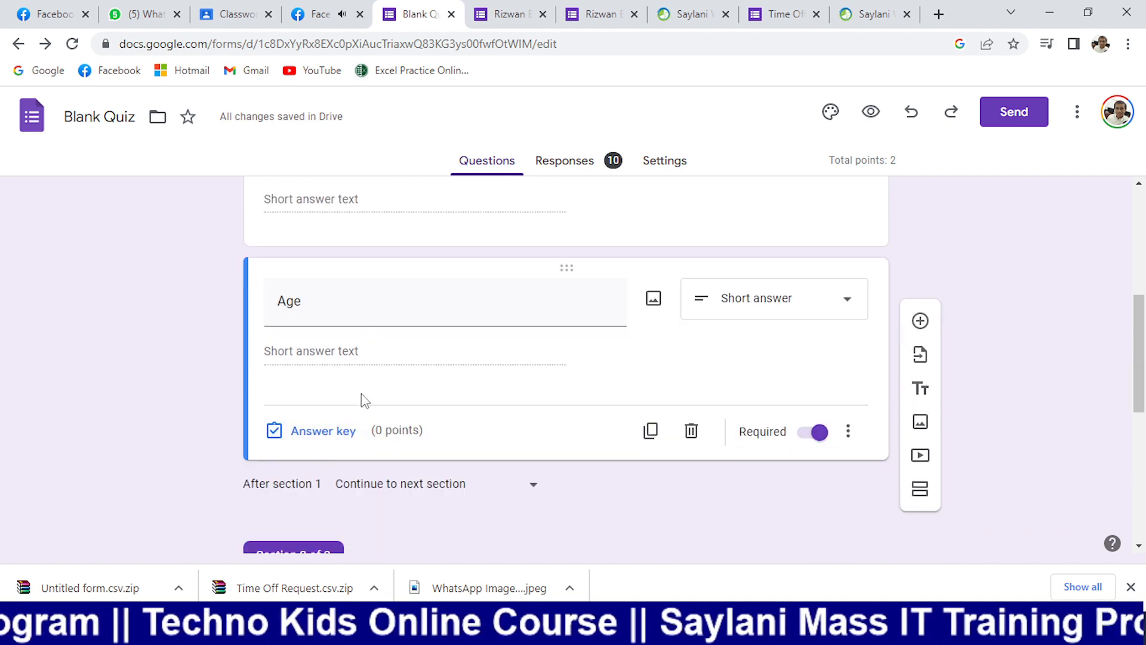
{"action": "scroll", "coordinate": [360, 399], "scroll_direction": "up", "scroll_amount": 4}
{"action": "scroll", "coordinate": [376, 362], "scroll_direction": "down", "scroll_amount": 5}
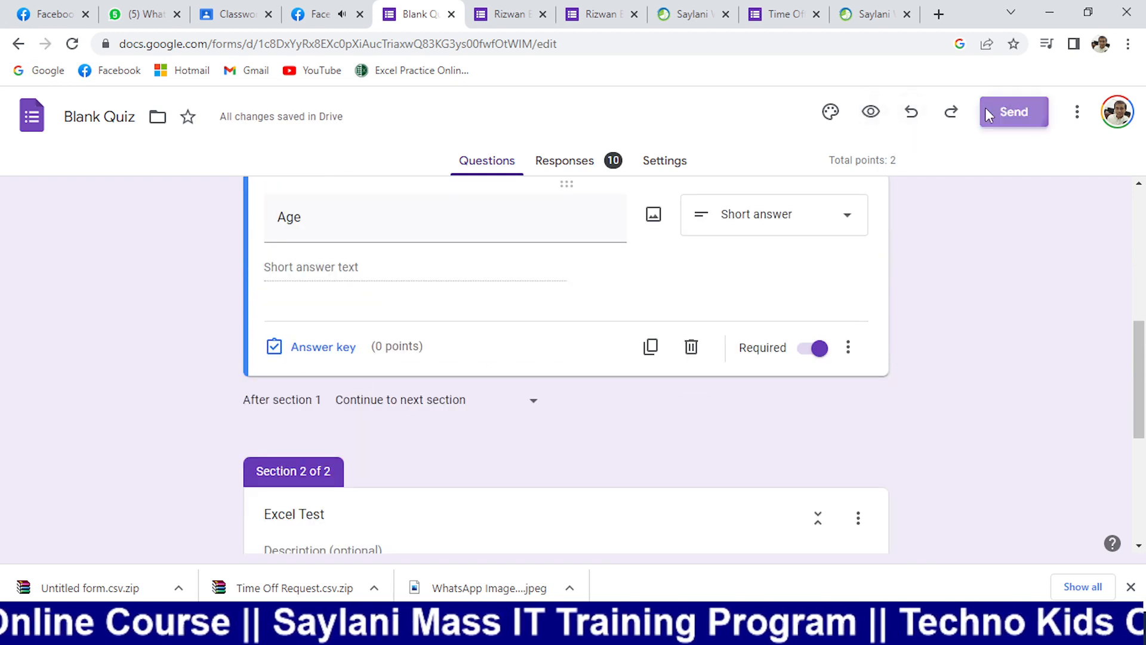
- Generate the shortened share link for the quiz and copy it
{"action": "left_click", "coordinate": [1009, 112]}
{"action": "left_click", "coordinate": [385, 194]}
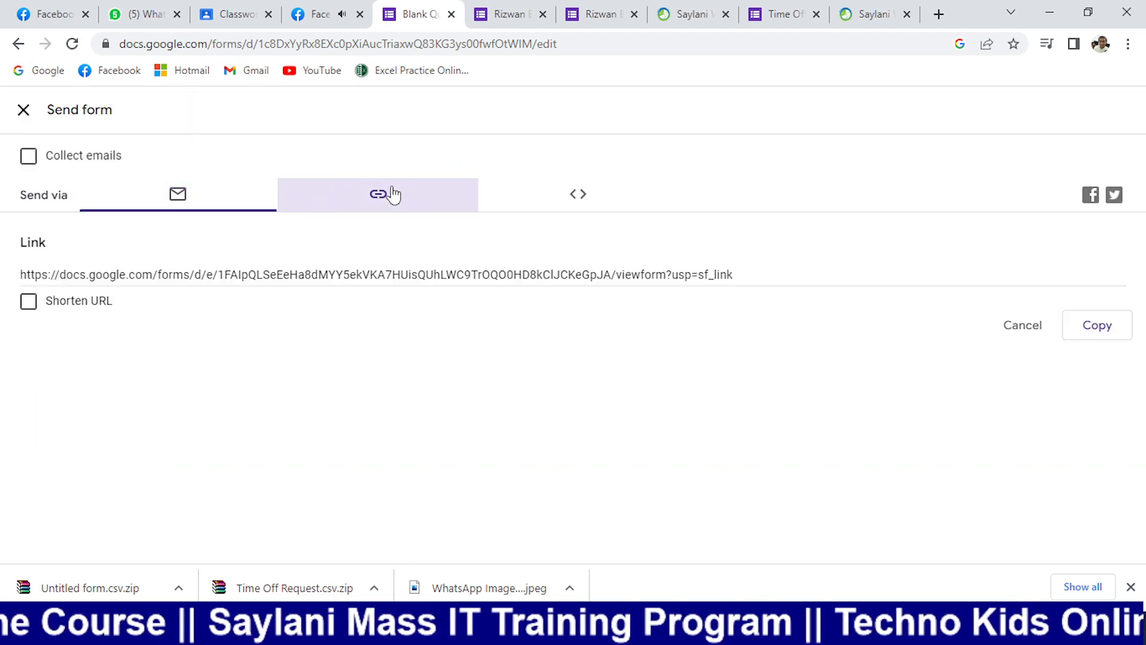
{"action": "left_click", "coordinate": [28, 301]}
{"action": "key", "text": "ctrl+f"}
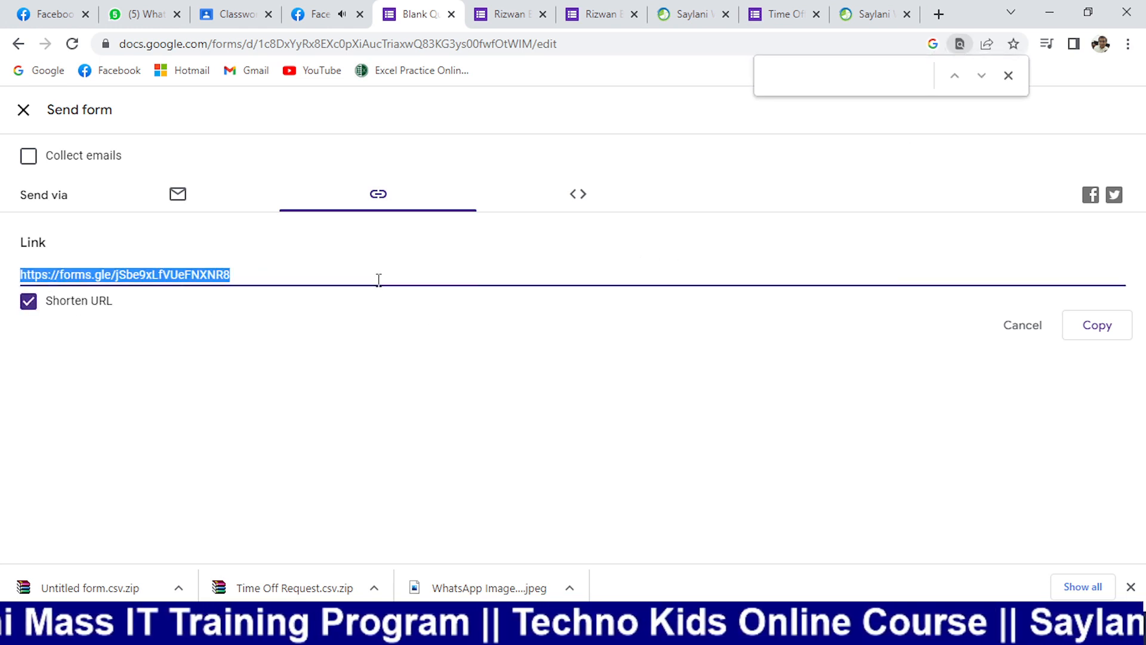
- Switch to the Facebook live video and post the copied quiz link as a comment in its live chat
{"action": "left_click", "coordinate": [317, 14]}
{"action": "left_click", "coordinate": [960, 537]}
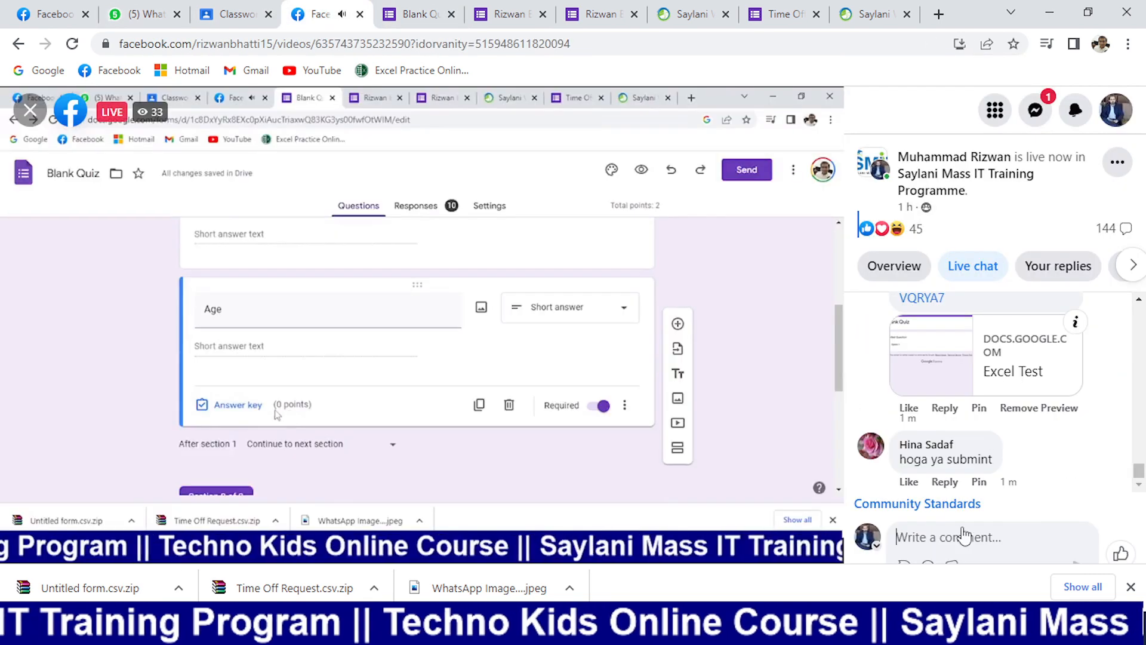
{"action": "key", "text": "ctrl+v"}
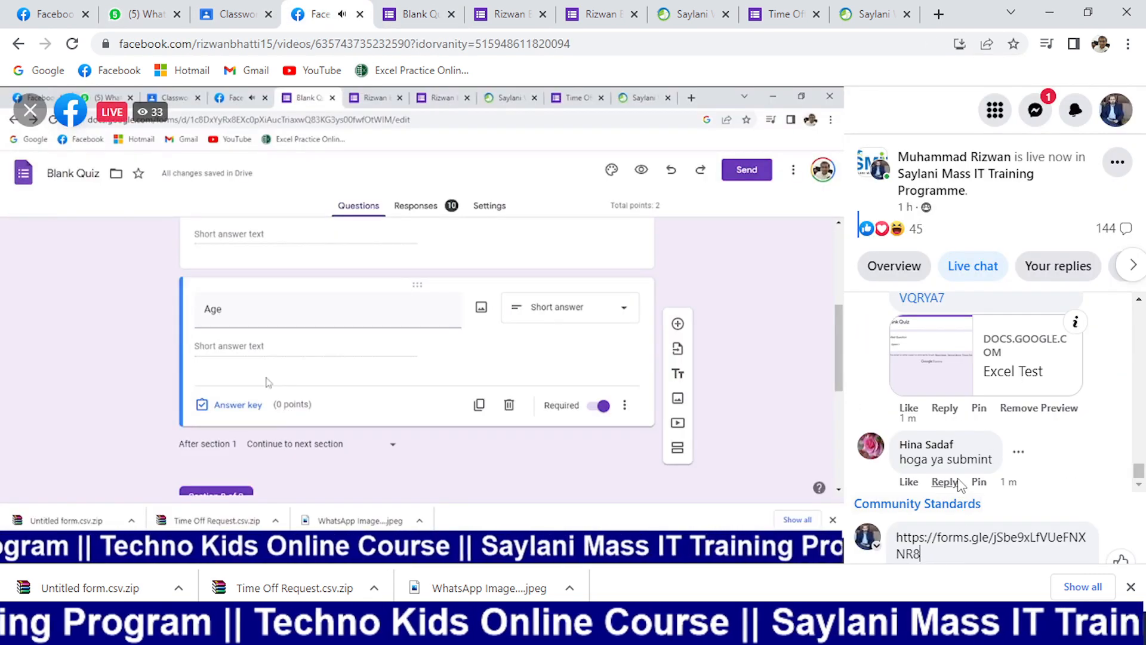
{"action": "key", "text": "Return"}
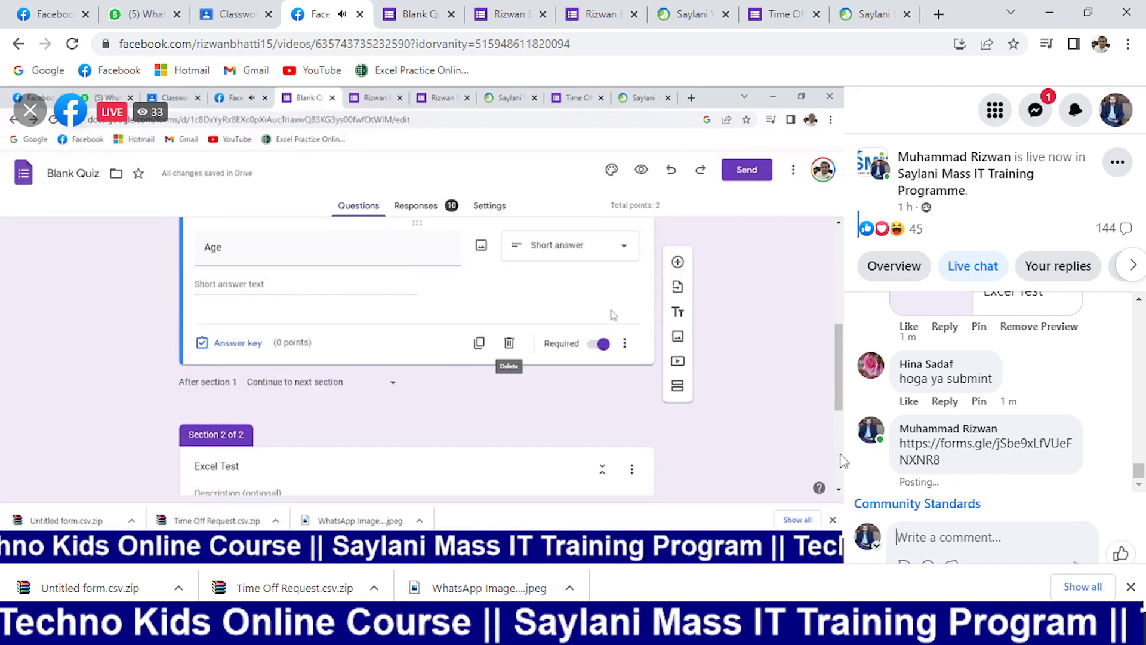
- Return to the Blank Quiz form in Chrome and close its Send form dialog
{"action": "key", "text": "alt+Tab"}
{"action": "key", "text": "alt+Tab"}
{"action": "key", "text": "Tab"}
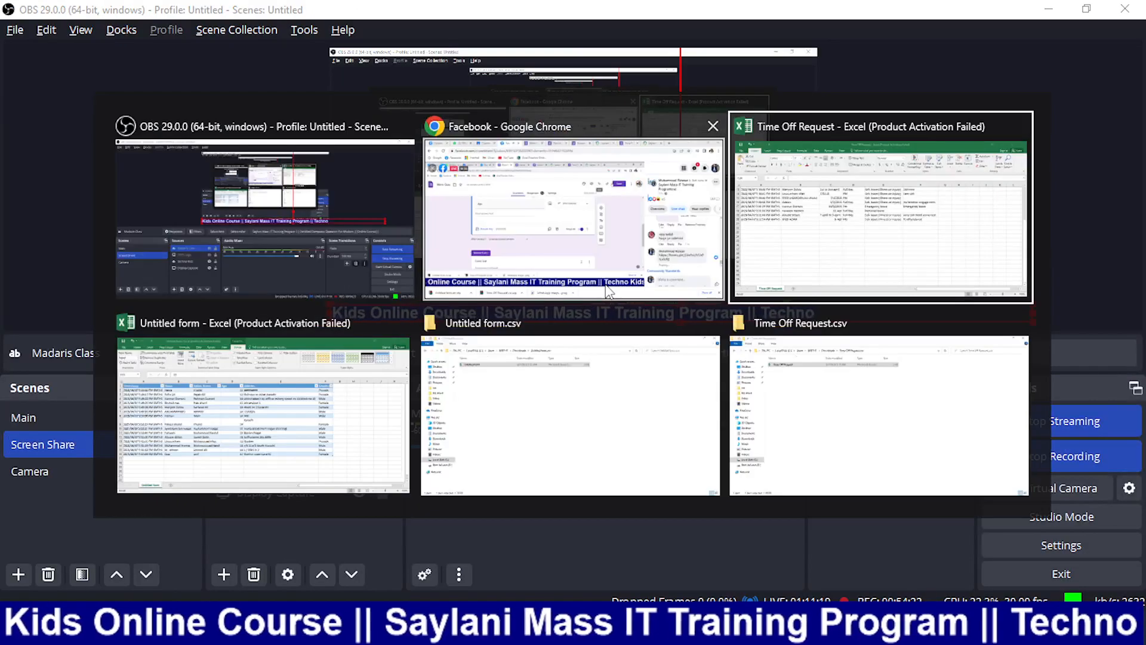
{"action": "key", "text": "alt+Tab"}
{"action": "key", "text": "Tab"}
{"action": "key", "text": "ctrl+Tab"}
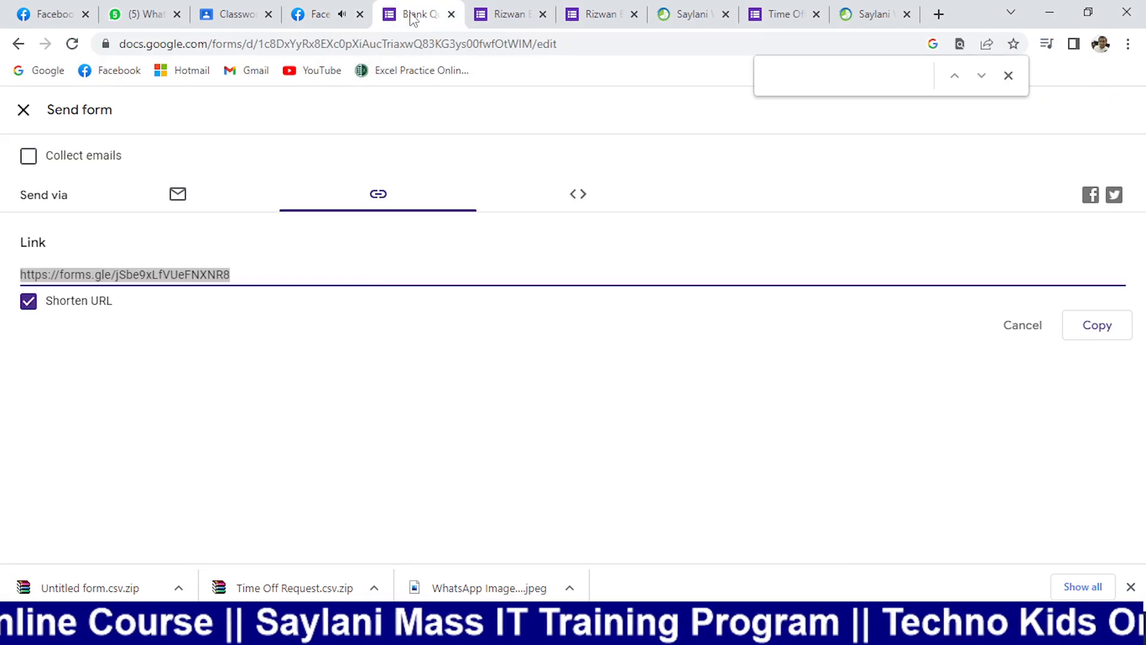
{"action": "left_click", "coordinate": [22, 111]}
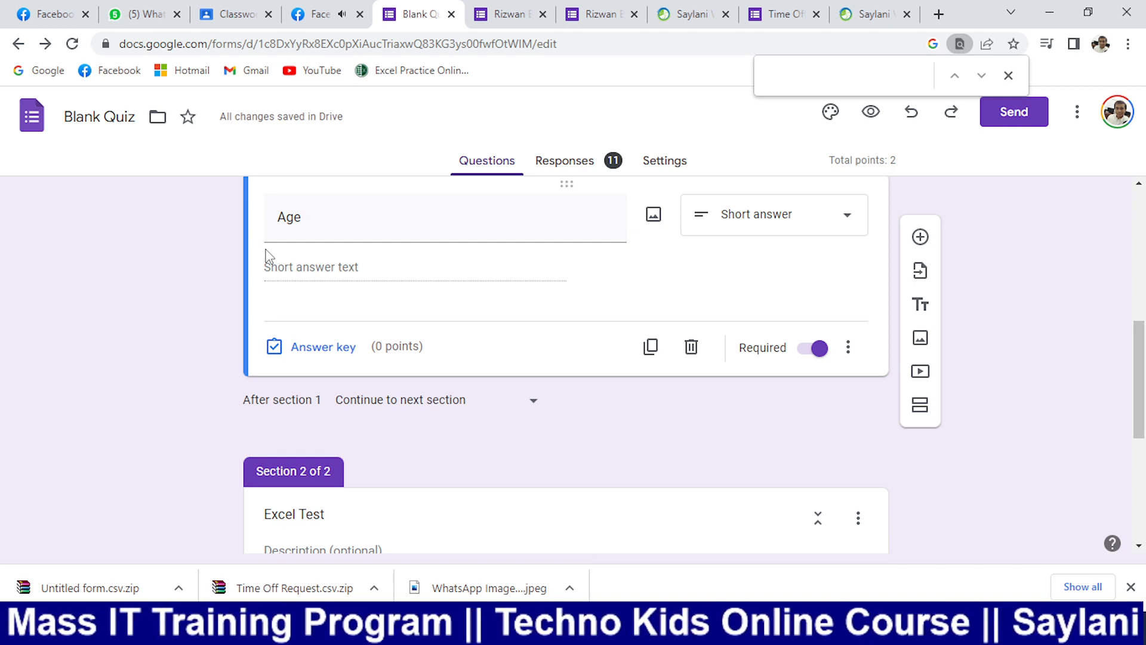
- Switch to OBS and change the live scene from Screen Share to Camera
{"action": "mouse_move", "coordinate": [72, 7]}
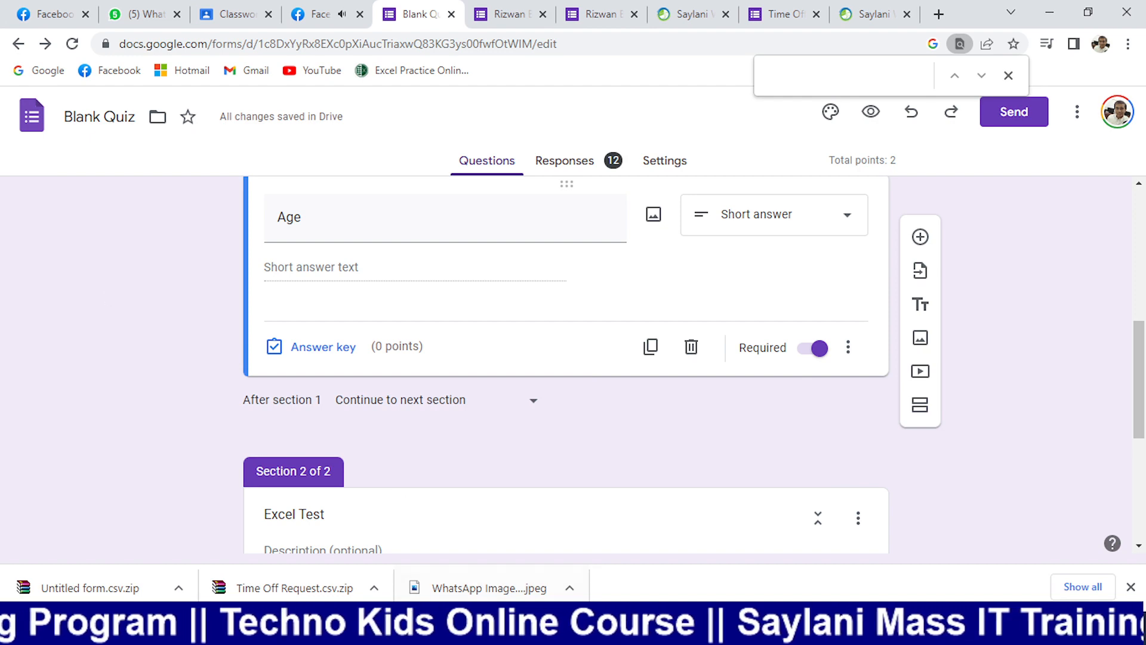
{"action": "left_click", "coordinate": [552, 624]}
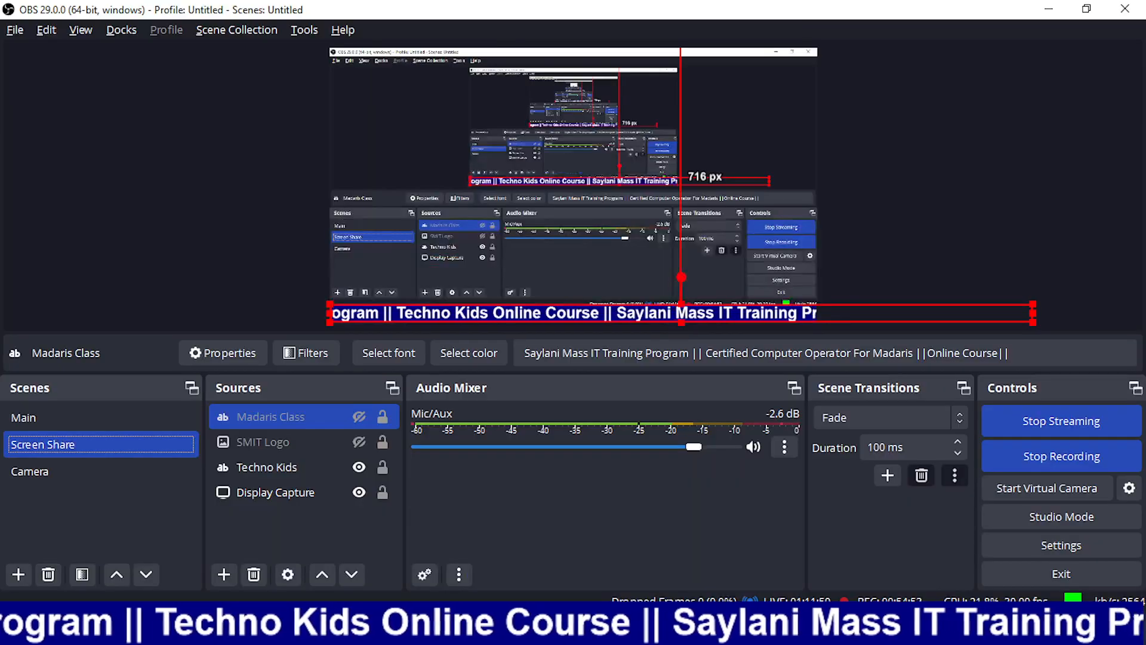
{"action": "left_click", "coordinate": [39, 479]}
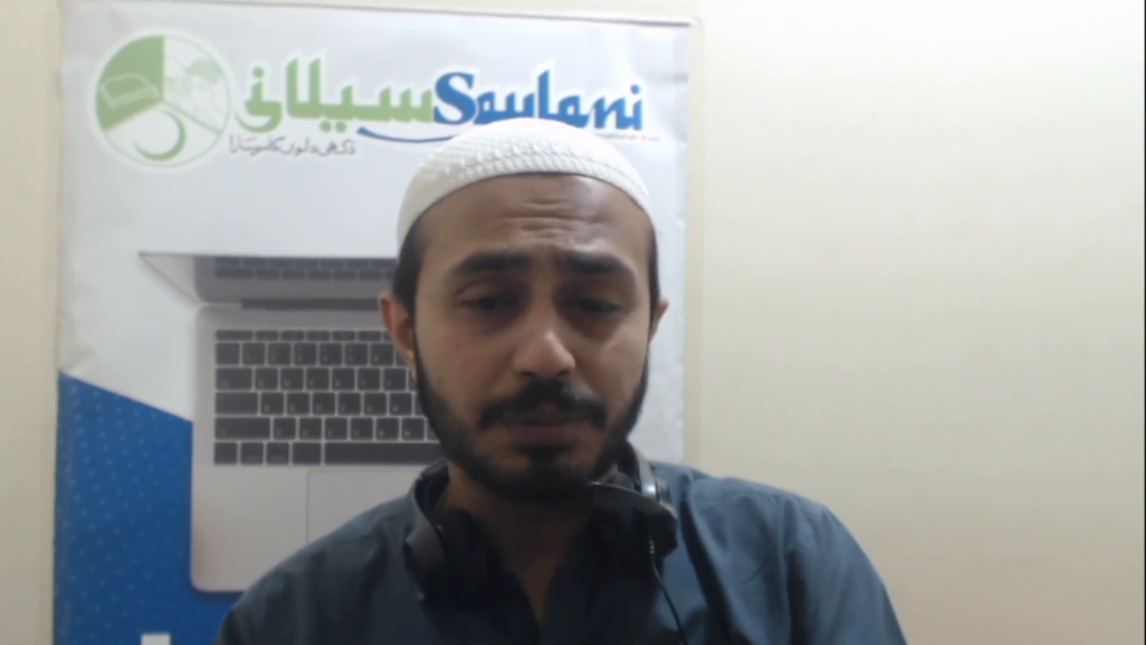